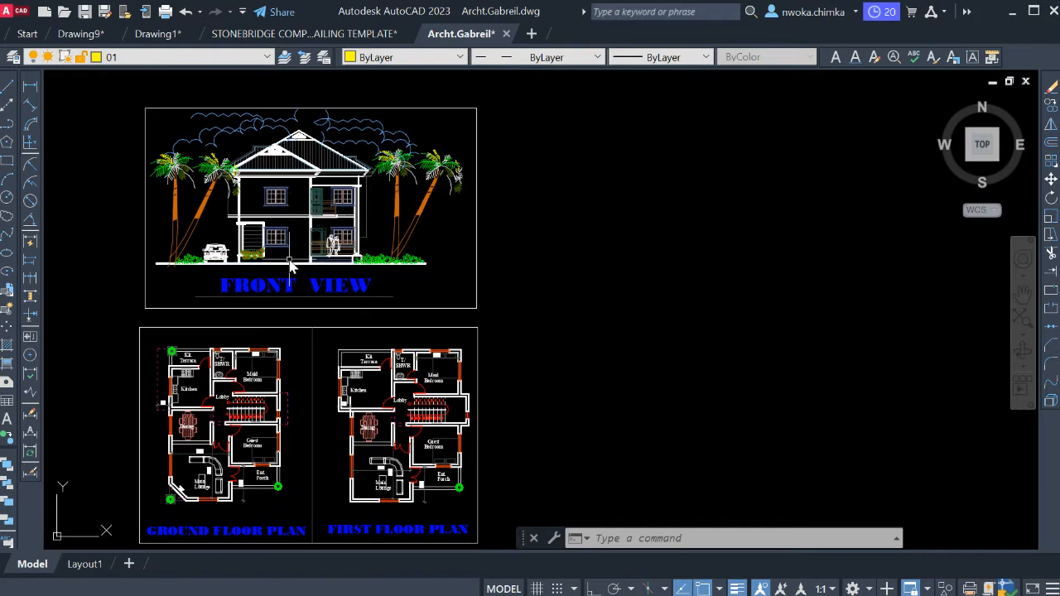
Review the front view elevation together with the ground and first floor plans of the two-storey house.
middle_click_drag(290, 265, 296, 255)
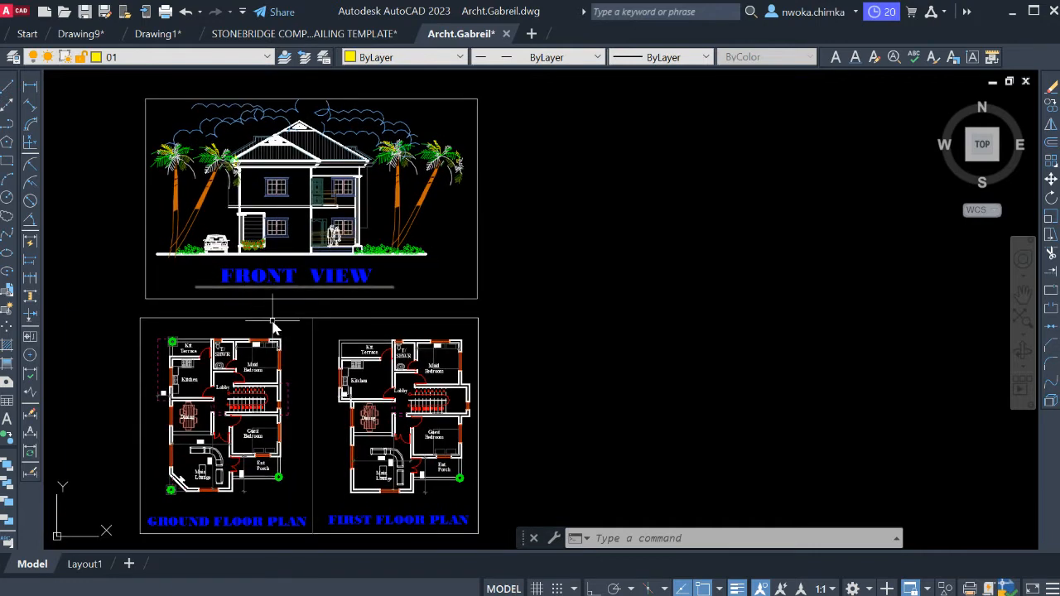
scroll(275, 327, "up", 4)
scroll(265, 372, "down", 3)
scroll(256, 346, "up", 1)
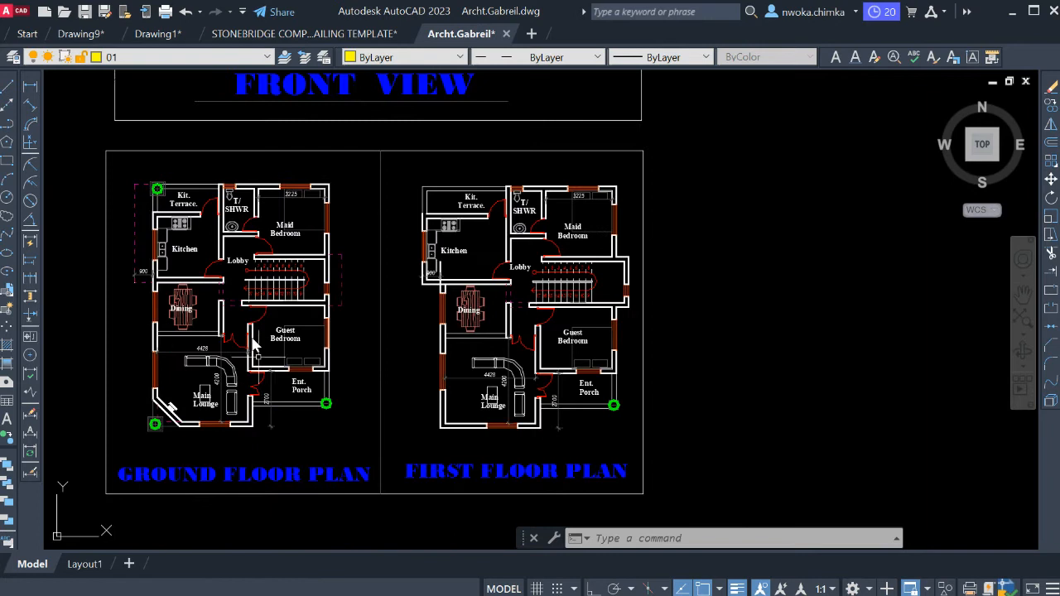
scroll(311, 294, "down", 2)
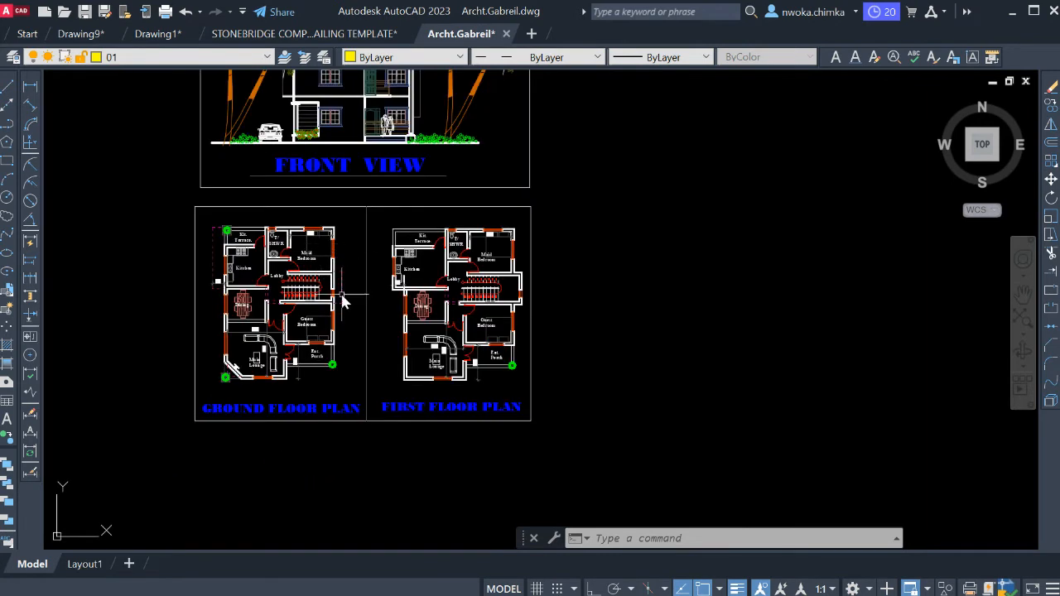
scroll(284, 284, "up", 2)
middle_click_drag(297, 270, 328, 290)
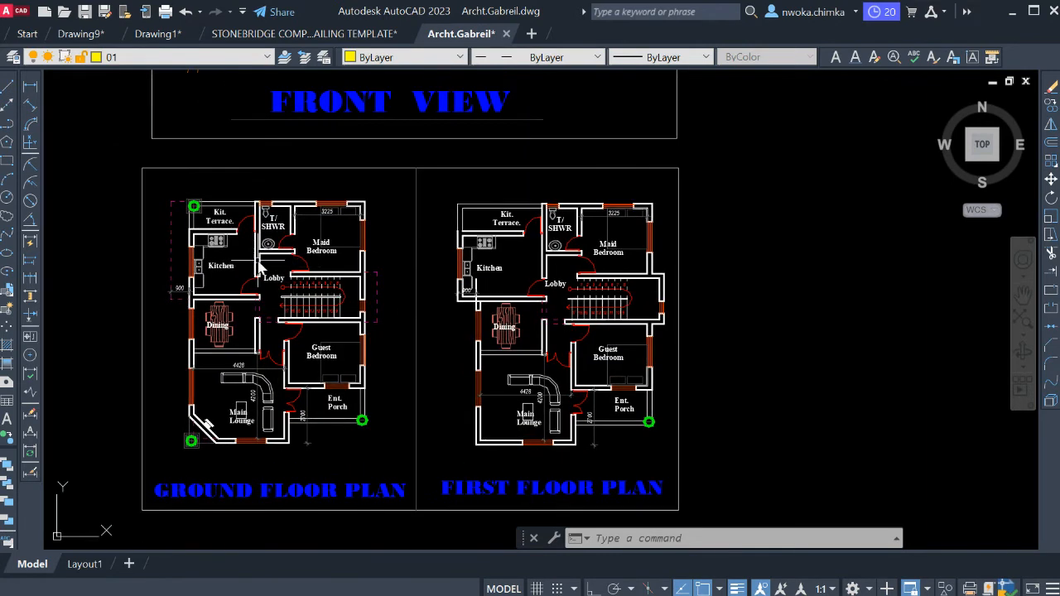
scroll(155, 213, "up", 2)
scroll(230, 221, "down", 4)
middle_click_drag(255, 241, 255, 288)
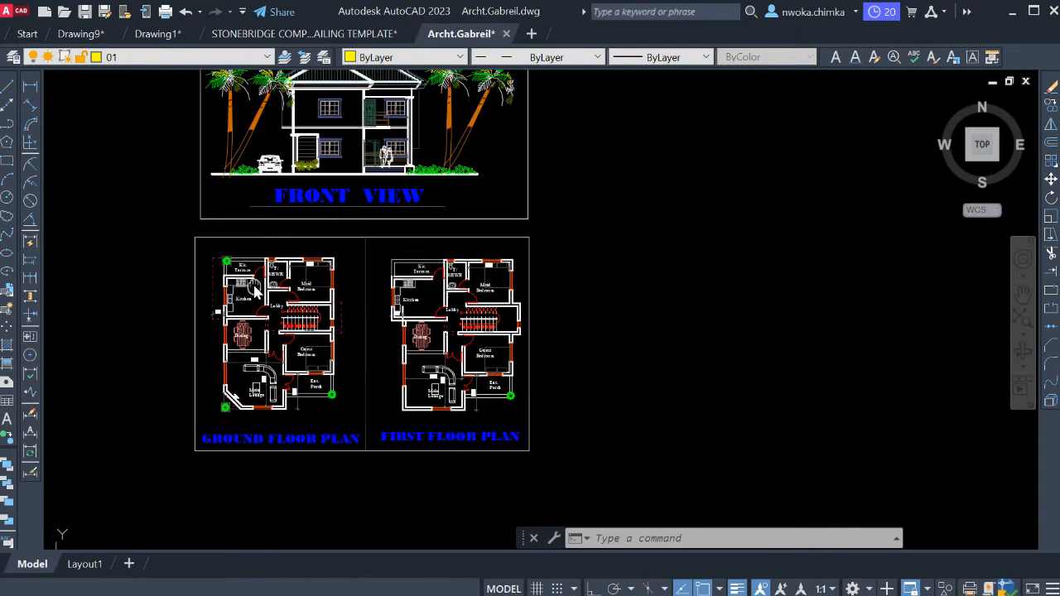
middle_click_drag(290, 235, 290, 289)
mouse_move(336, 248)
middle_mouse_down()
mouse_move(314, 272)
mouse_move(313, 260)
middle_mouse_up()
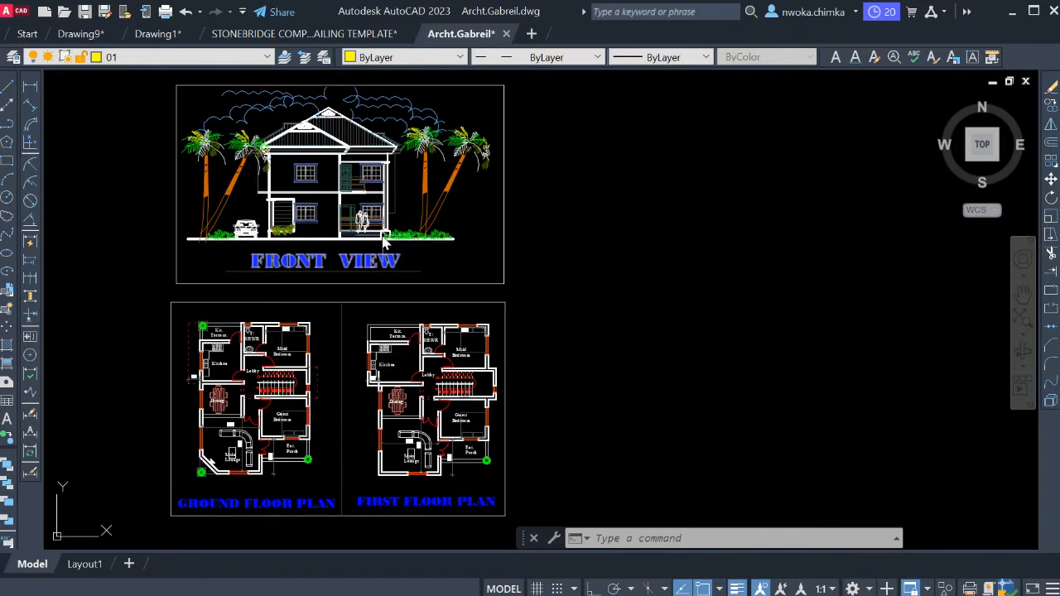
middle_click_drag(300, 220, 295, 238)
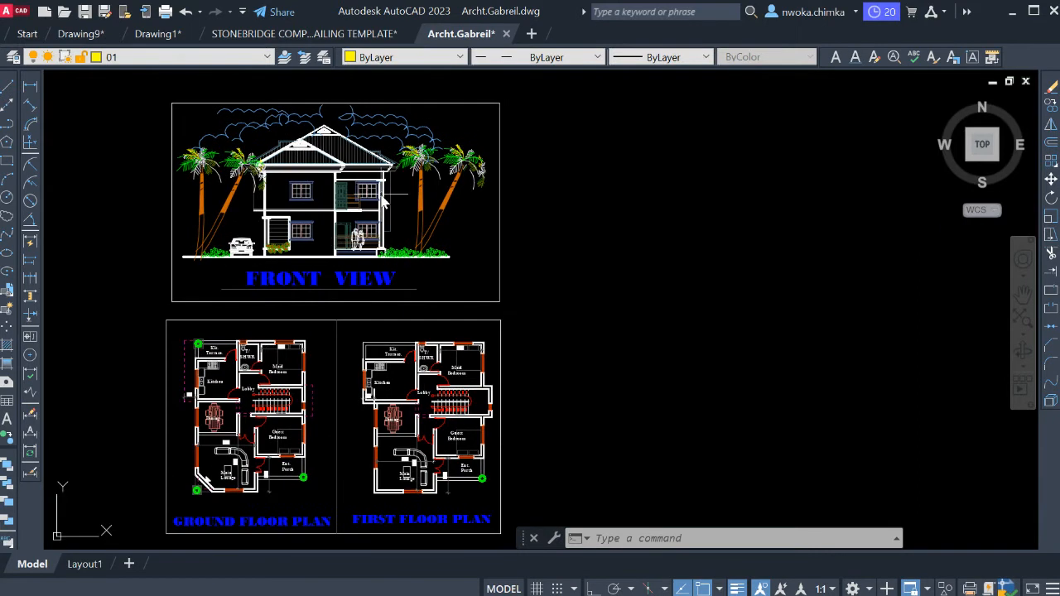
middle_click_drag(376, 295, 384, 255)
Examine the ground floor plan around the kitchen, kitchen terrace, lobby and staircase.
scroll(305, 421, "up", 2)
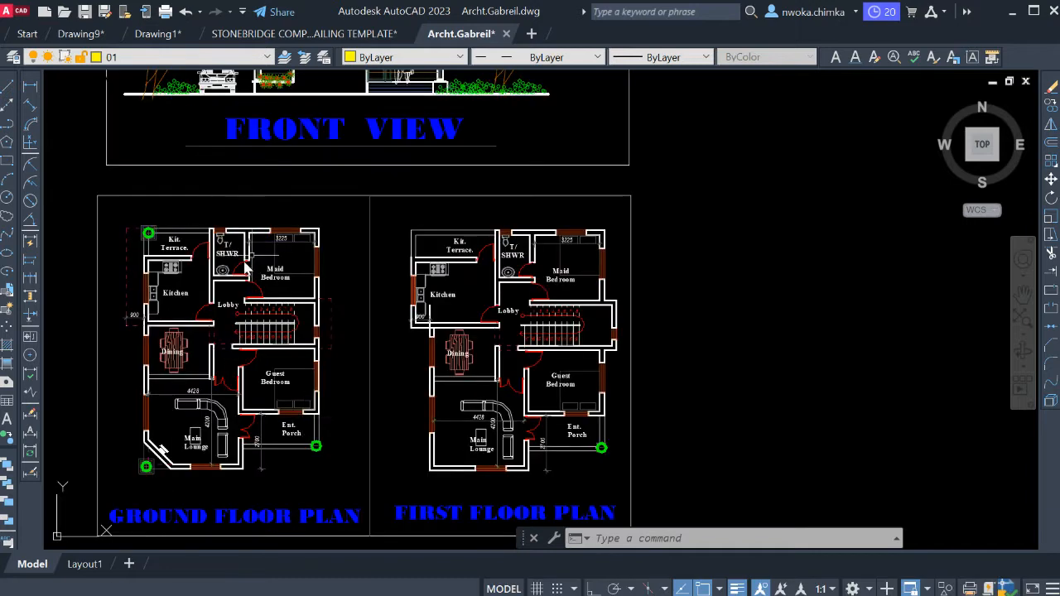
scroll(323, 299, "down", 2)
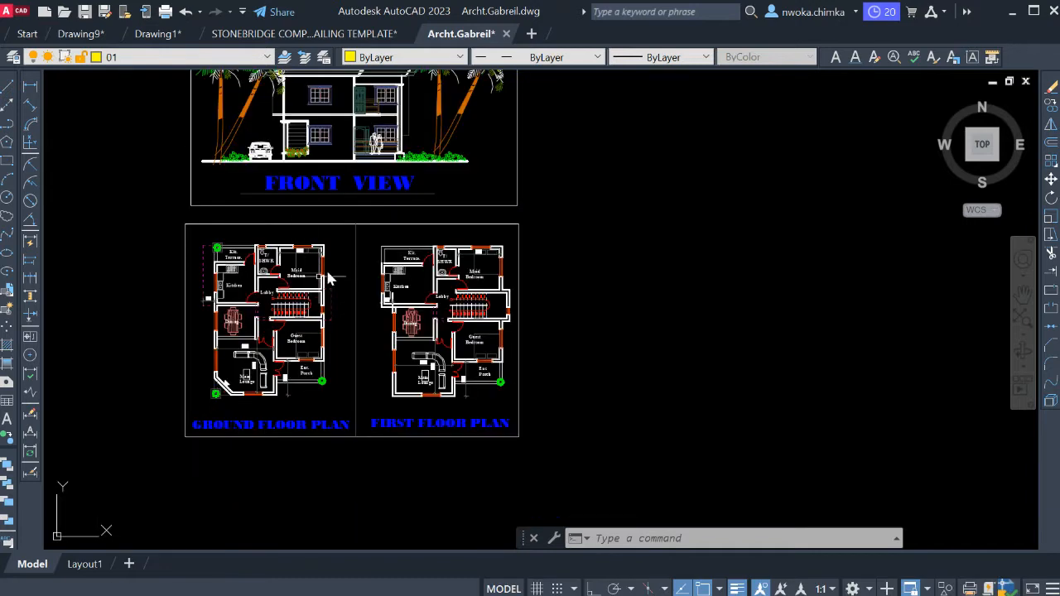
scroll(261, 289, "up", 5)
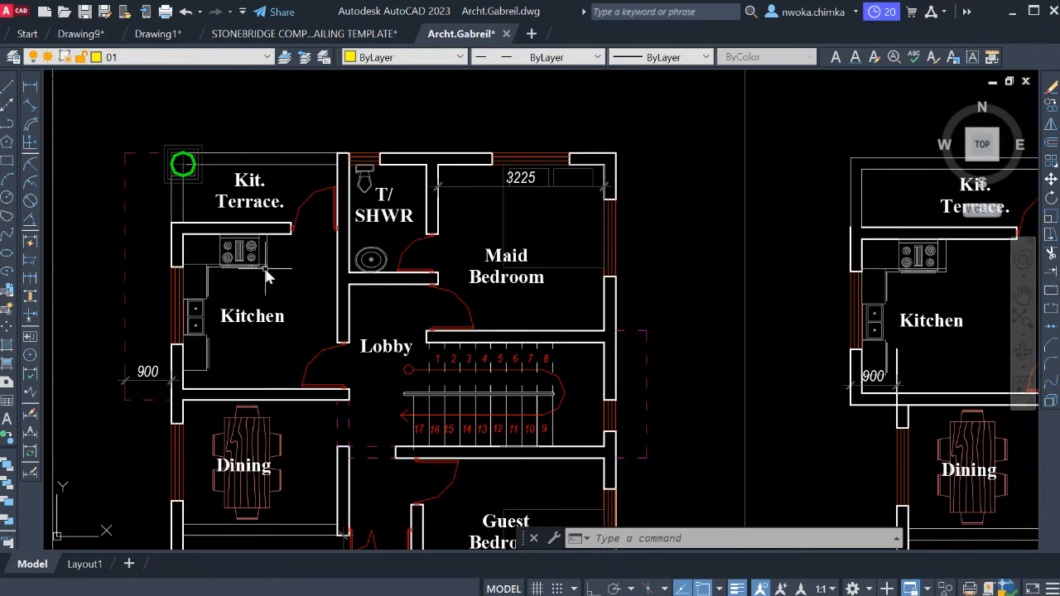
scroll(364, 191, "down", 2)
middle_click_drag(364, 326, 291, 268)
scroll(299, 292, "down", 2)
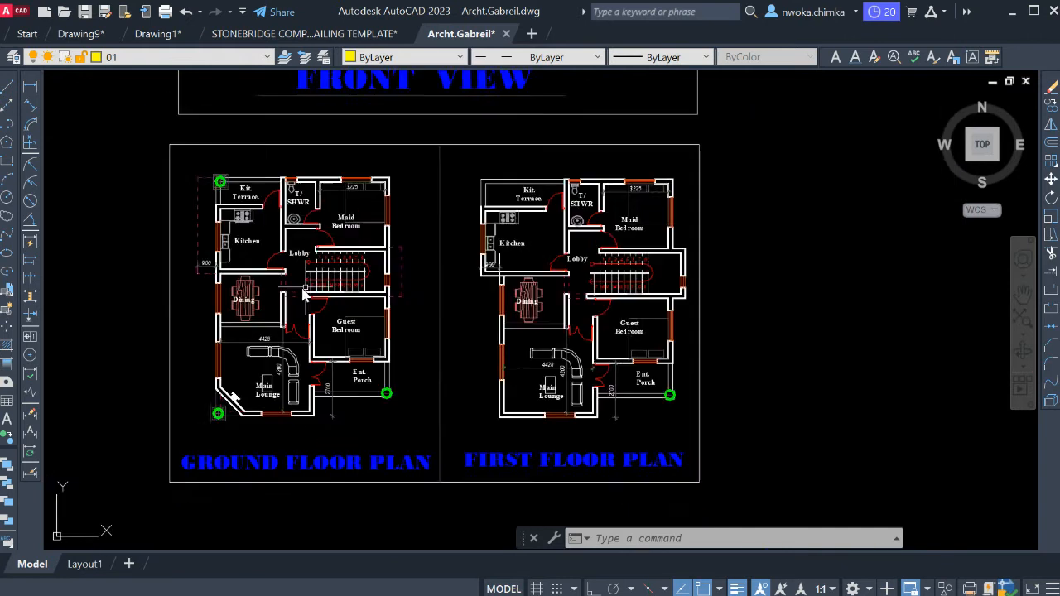
middle_click_drag(401, 294, 376, 331)
middle_click_drag(417, 217, 419, 272)
middle_click_drag(410, 211, 414, 248)
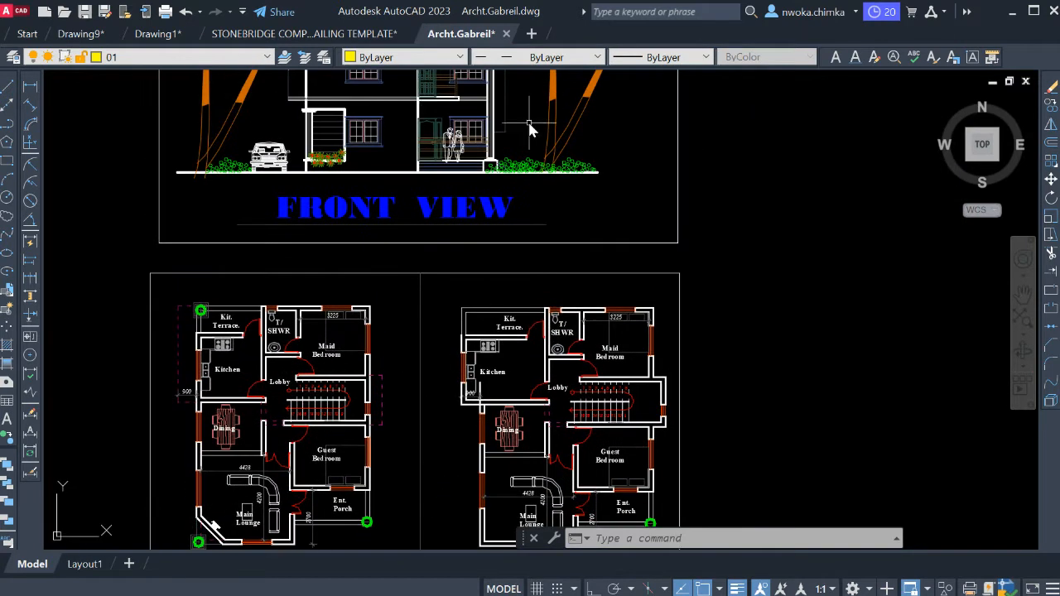
Examine the ground floor plan's bedrooms, dining area, main lounge and entrance porch.
scroll(472, 124, "down", 2)
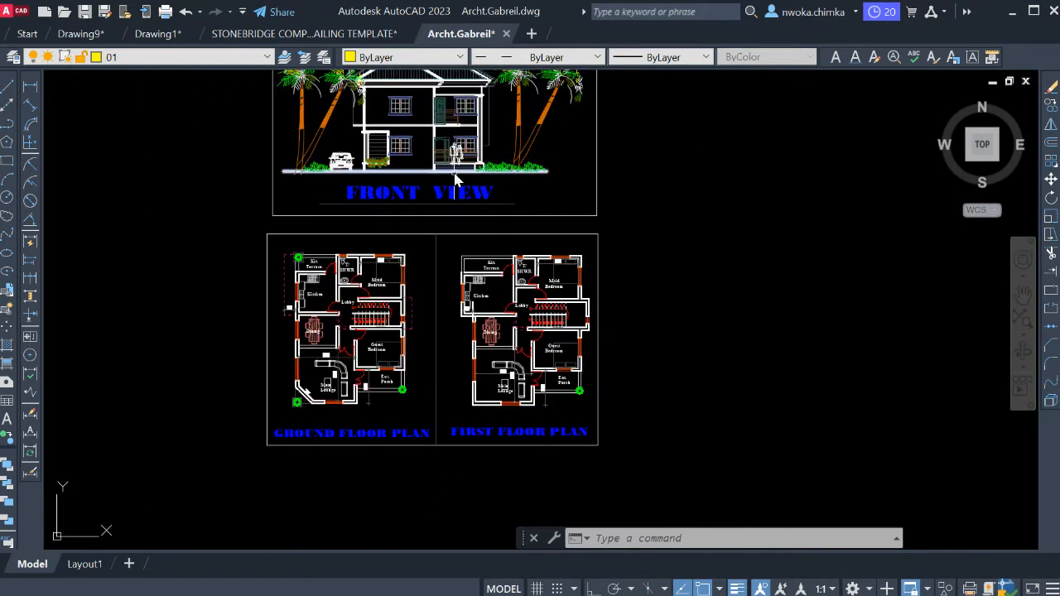
scroll(364, 323, "up", 2)
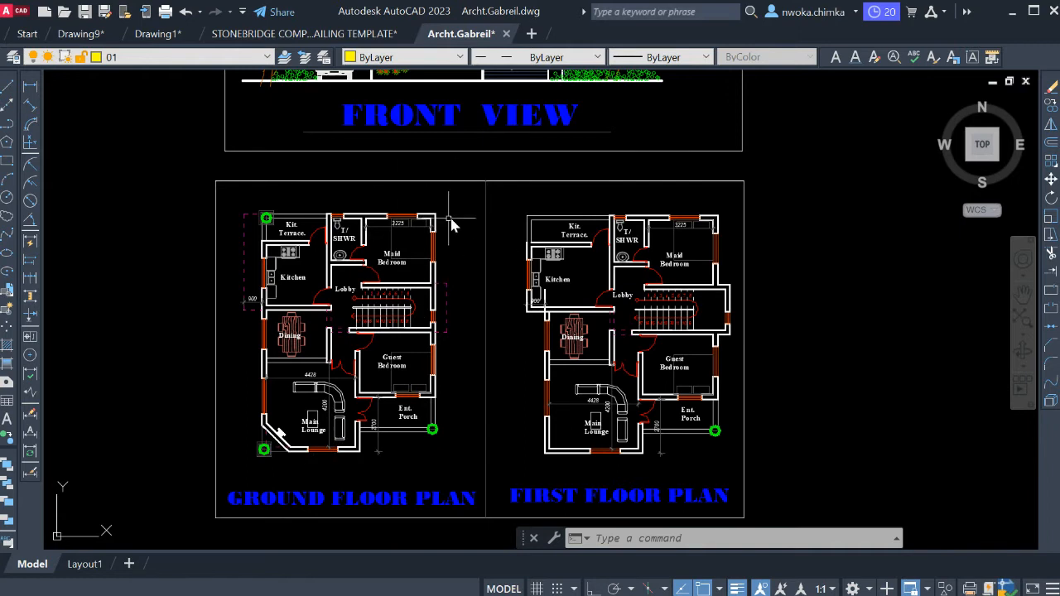
scroll(435, 214, "down", 2)
scroll(405, 306, "up", 2)
scroll(405, 310, "up", 2)
scroll(422, 212, "down", 2)
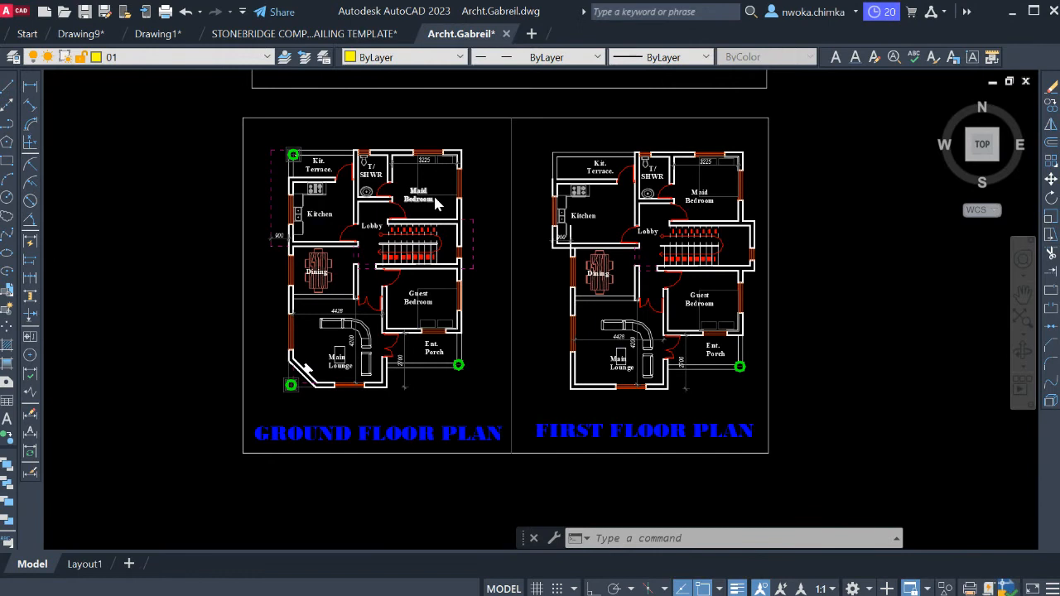
scroll(437, 203, "up", 2)
scroll(434, 209, "down", 4)
mouse_move(430, 147)
middle_mouse_down()
mouse_move(396, 278)
mouse_move(391, 219)
middle_mouse_up()
scroll(373, 309, "up", 4)
middle_click_drag(359, 362, 373, 309)
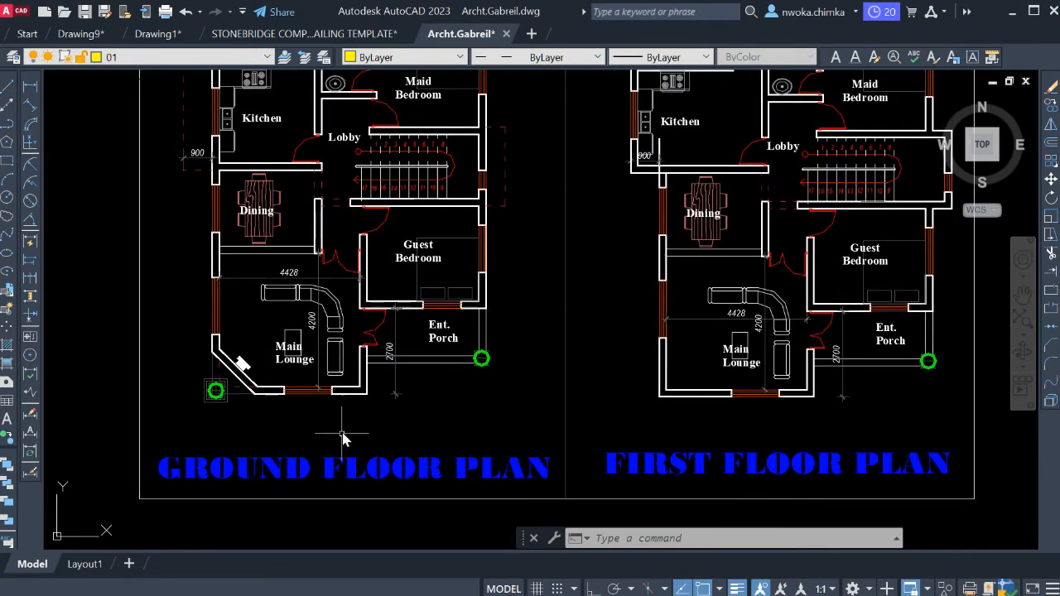
middle_click_drag(358, 396, 295, 406)
scroll(497, 414, "down", 8)
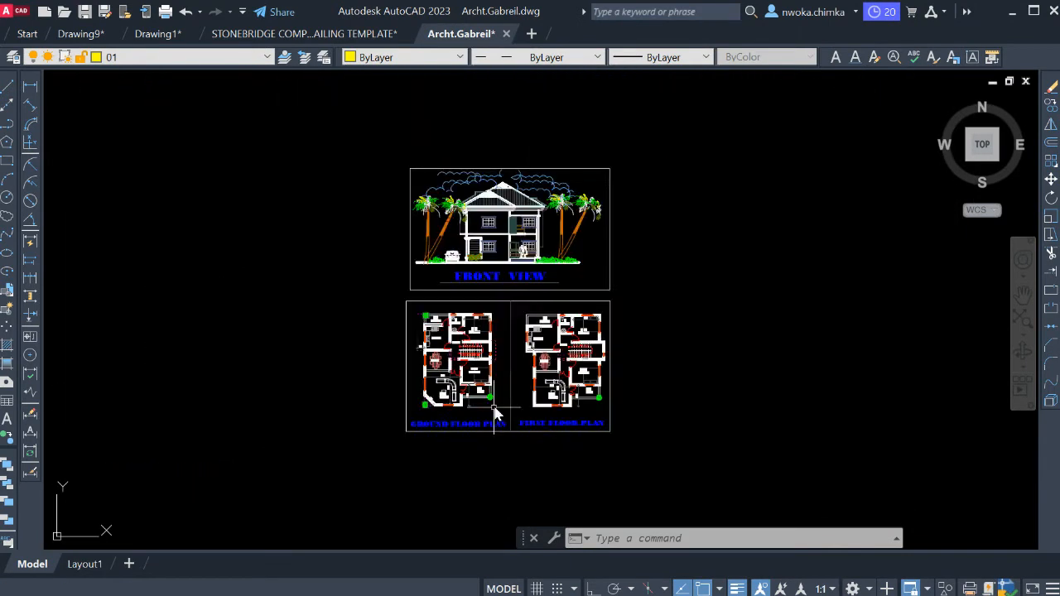
Compare the first floor plan's room layout and outline with the ground floor plan beside it.
scroll(505, 373, "up", 4)
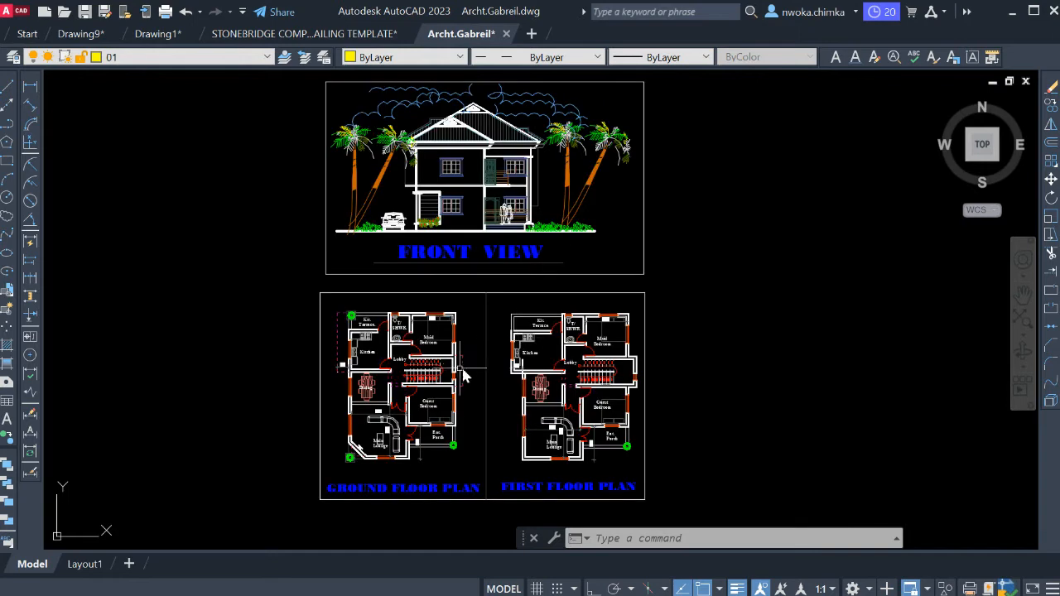
scroll(430, 399, "up", 2)
middle_click_drag(420, 375, 388, 329)
scroll(381, 265, "down", 2)
middle_click_drag(405, 282, 387, 329)
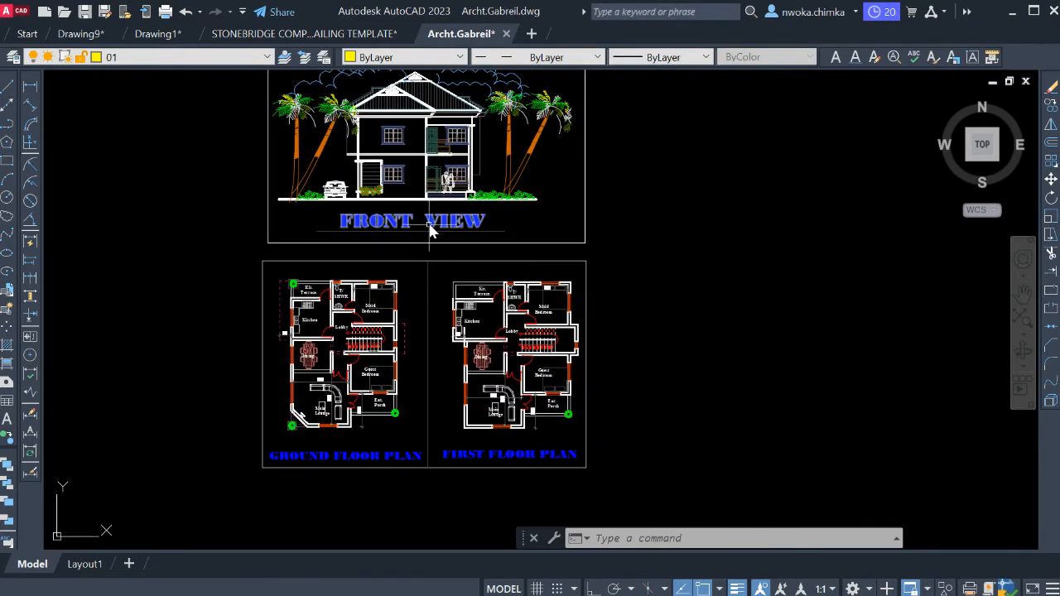
middle_click_drag(416, 210, 414, 226)
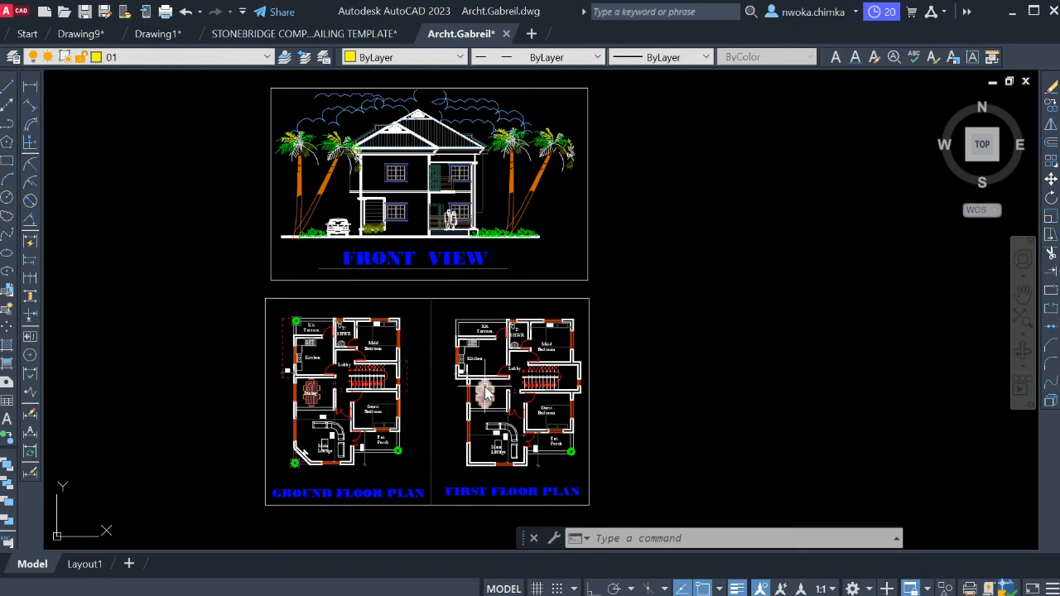
middle_click_drag(510, 369, 504, 346)
scroll(412, 338, "up", 2)
scroll(426, 308, "down", 2)
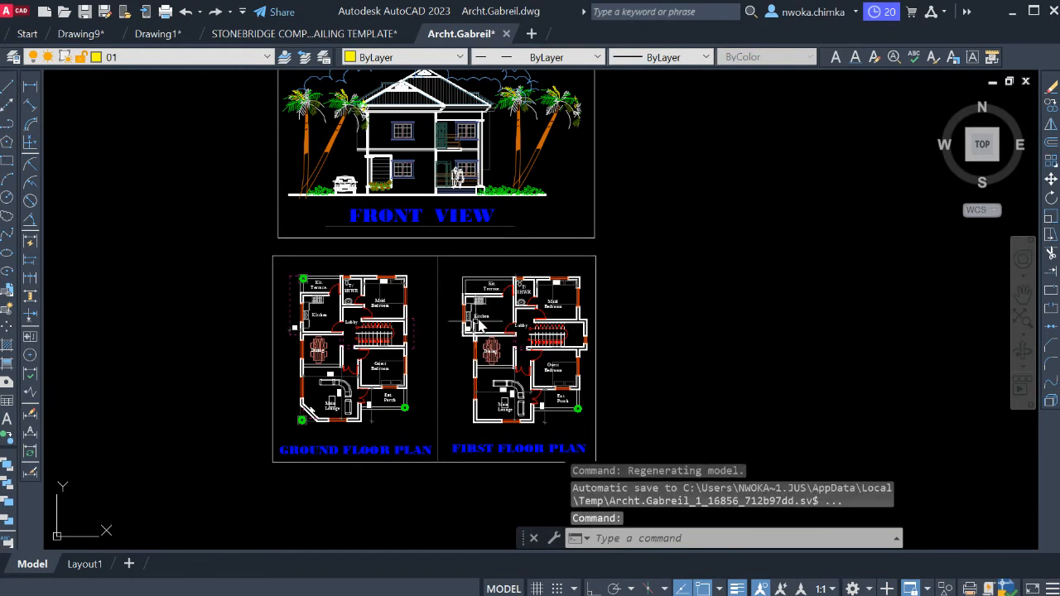
scroll(369, 307, "up", 3)
middle_click_drag(432, 244, 430, 284)
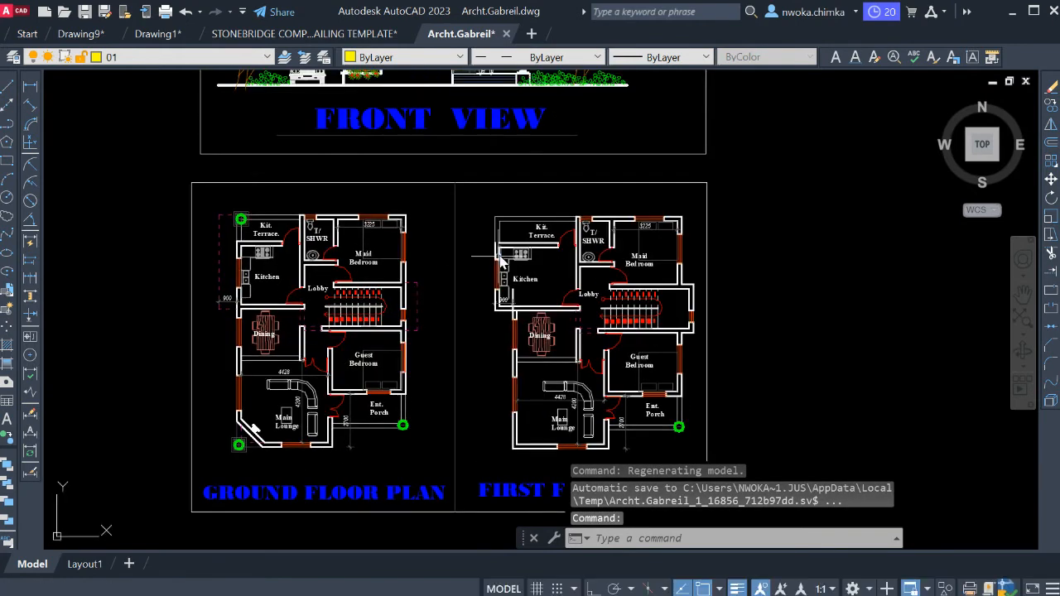
middle_click_drag(500, 261, 414, 256)
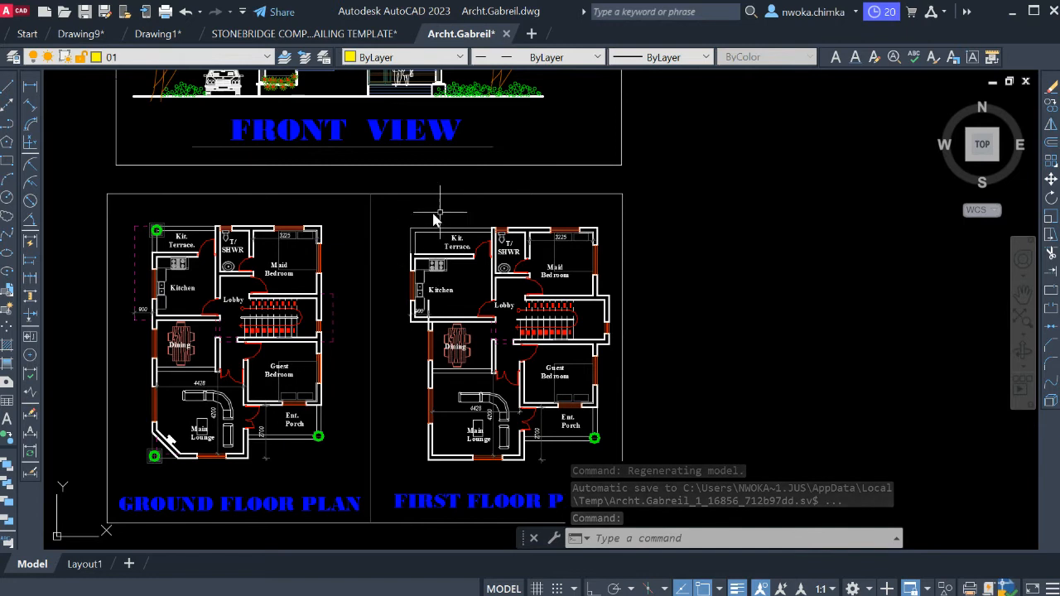
scroll(419, 219, "down", 3)
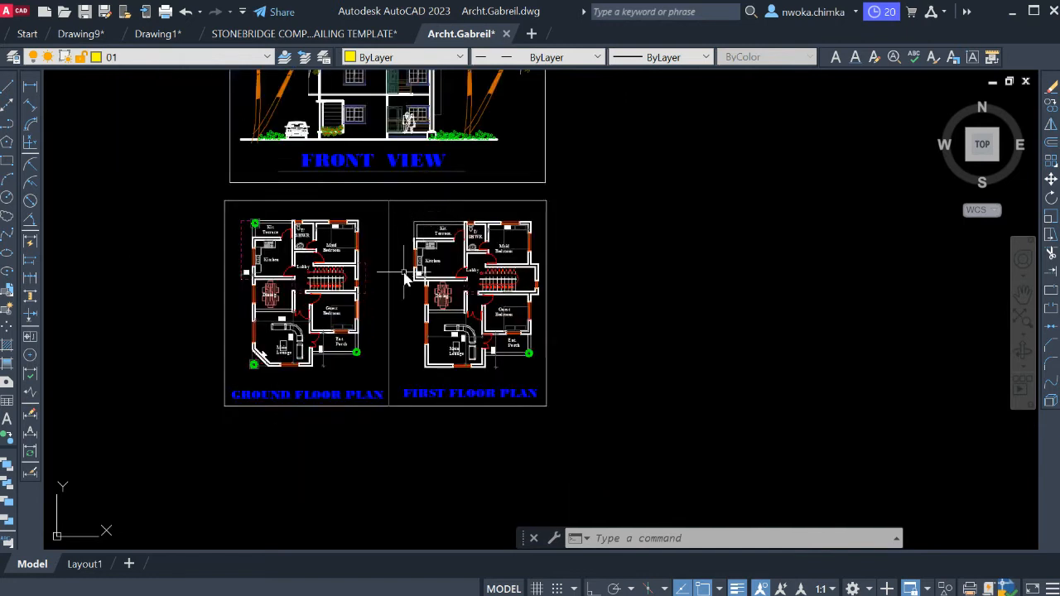
scroll(406, 279, "up", 3)
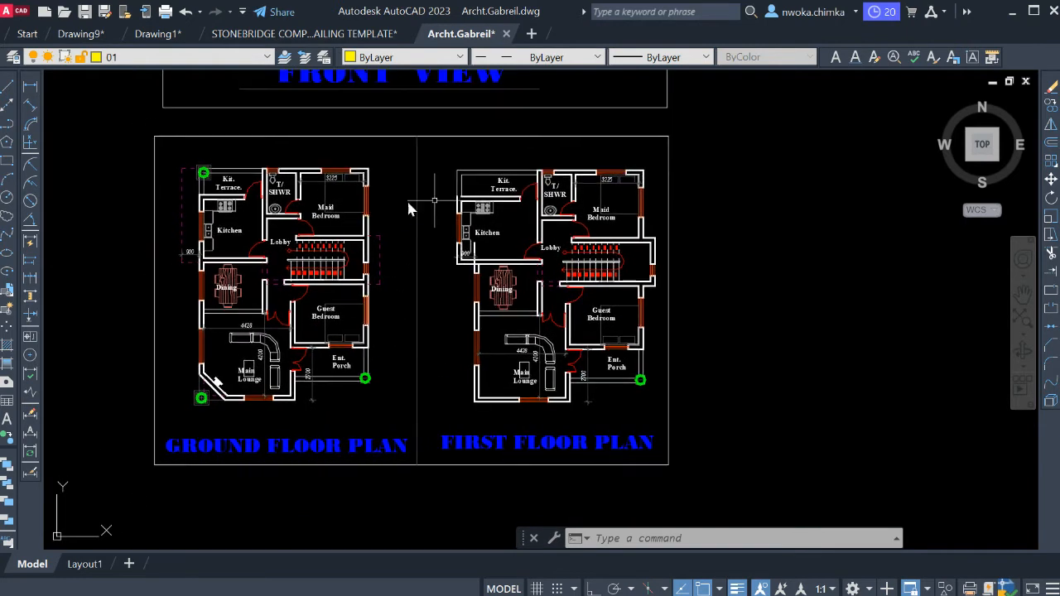
middle_click_drag(472, 251, 464, 291)
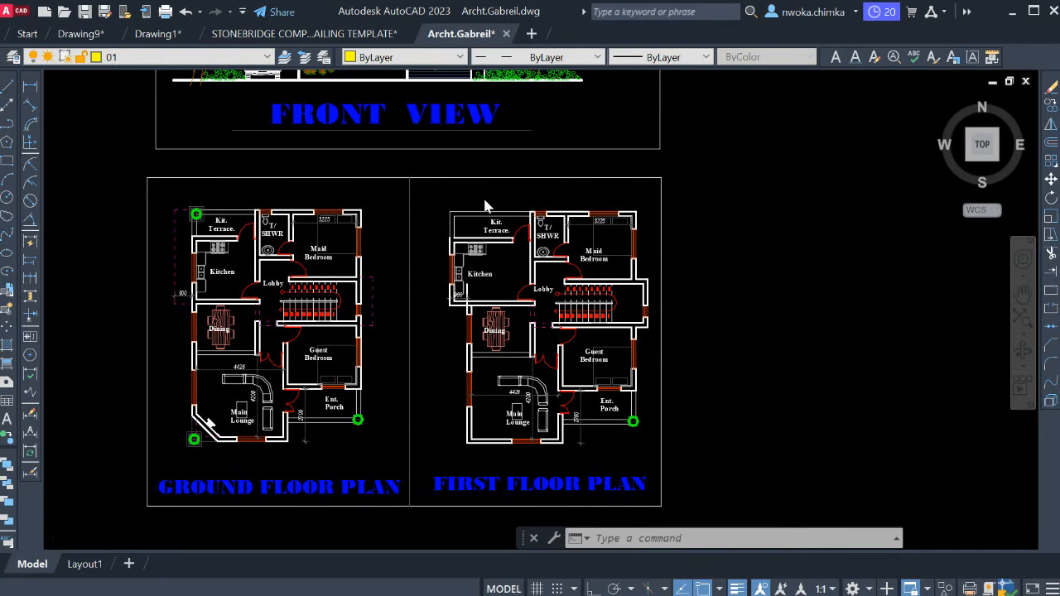
Inspect the front view elevation's roof, balcony, windows and entrance against the floor plans below it.
scroll(487, 206, "down", 1)
middle_click_drag(468, 216, 446, 264)
scroll(448, 228, "up", 1)
scroll(394, 235, "down", 1)
middle_click_drag(394, 237, 395, 254)
scroll(409, 133, "up", 1)
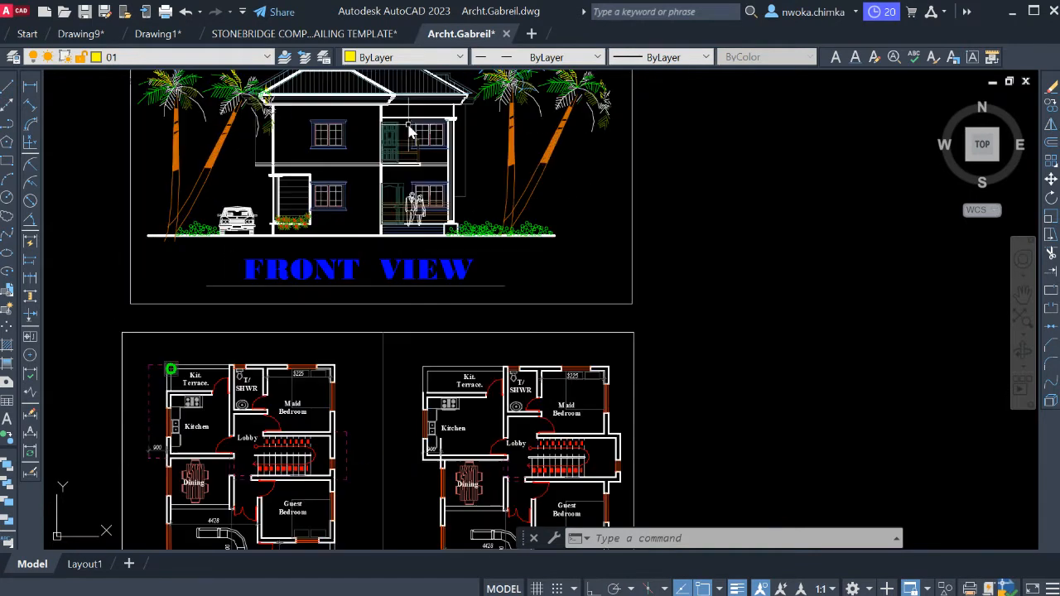
scroll(410, 195, "down", 1)
mouse_move(421, 170)
middle_mouse_down()
mouse_move(410, 195)
mouse_move(423, 194)
middle_mouse_up()
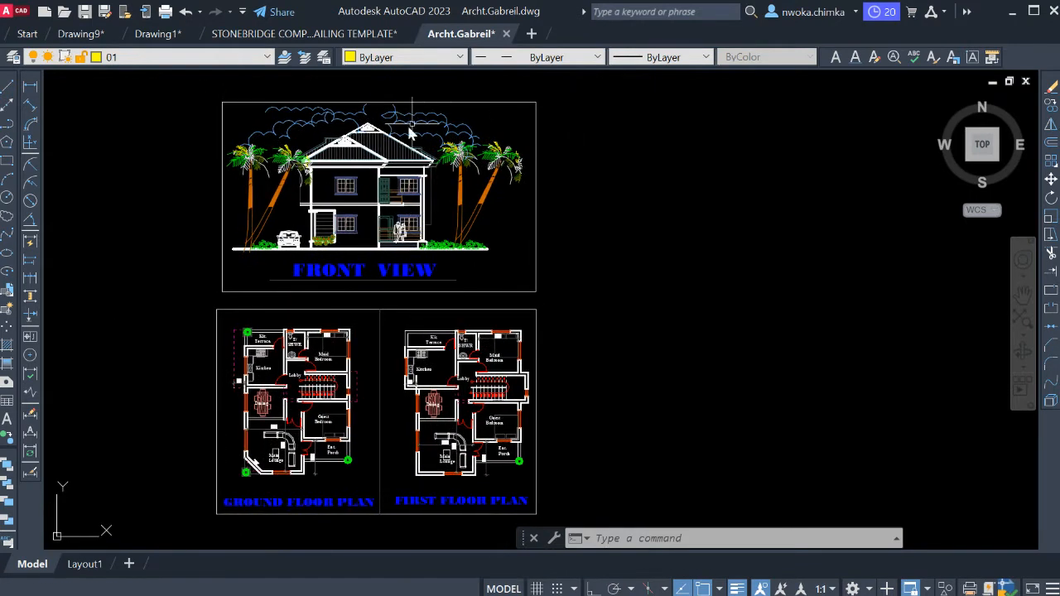
scroll(431, 121, "up", 1)
scroll(508, 135, "down", 1)
middle_click_drag(458, 212, 446, 195)
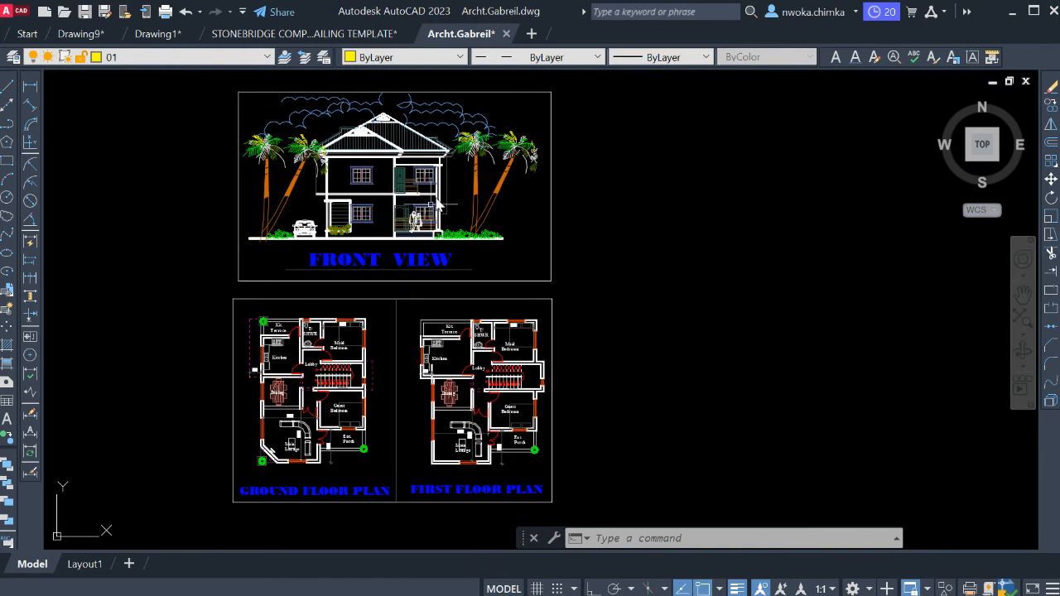
scroll(416, 192, "up", 1)
scroll(390, 273, "down", 1)
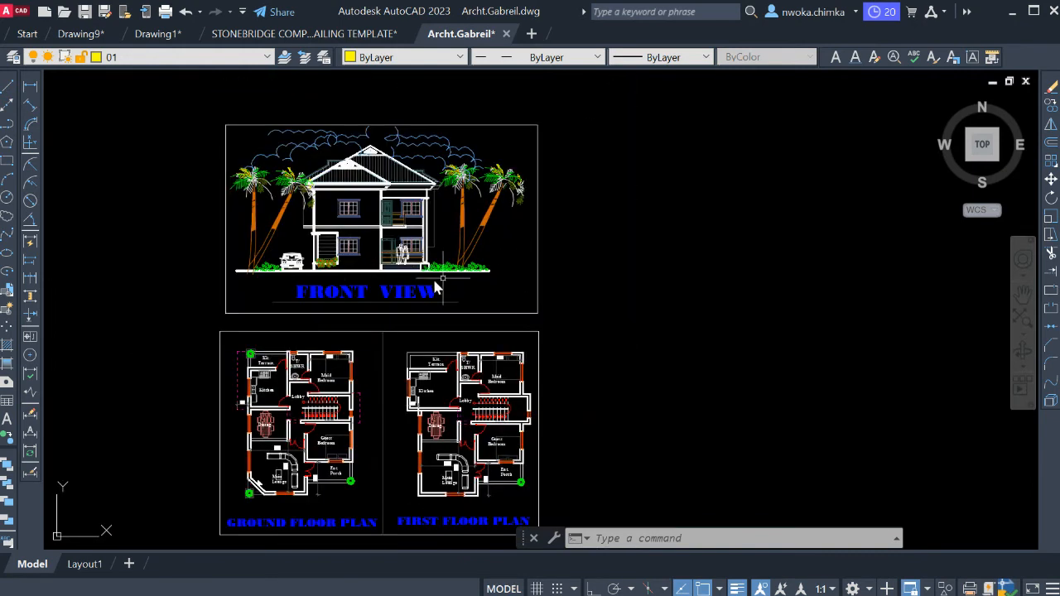
middle_click_drag(493, 318, 489, 279)
scroll(409, 268, "up", 1)
scroll(392, 240, "down", 1)
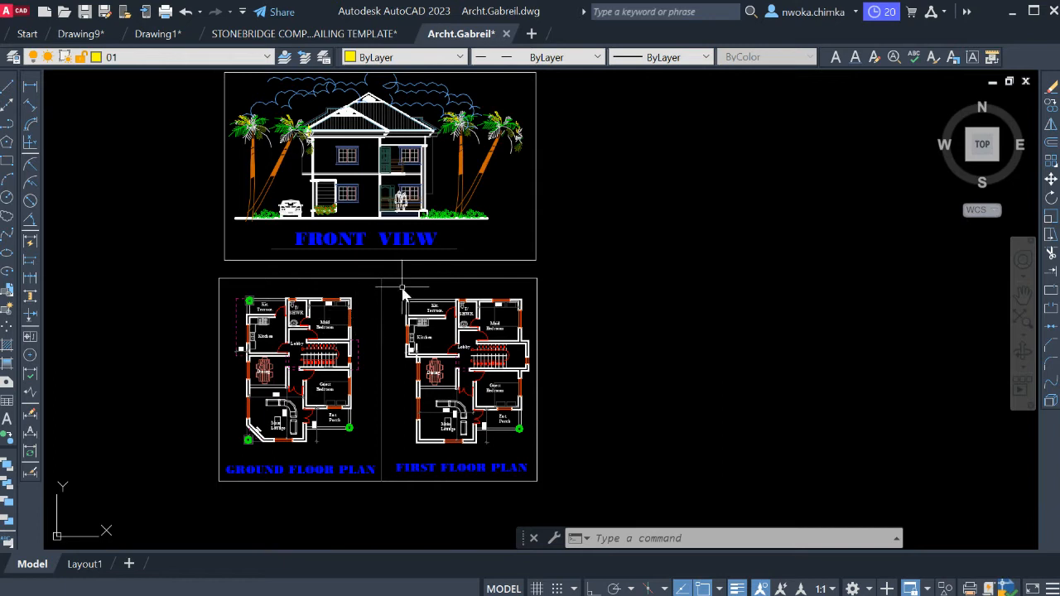
Inspect both floor plans at closer range, focusing on the ground floor's guest bedroom, staircase and lounge.
scroll(358, 353, "up", 1)
scroll(367, 317, "down", 1)
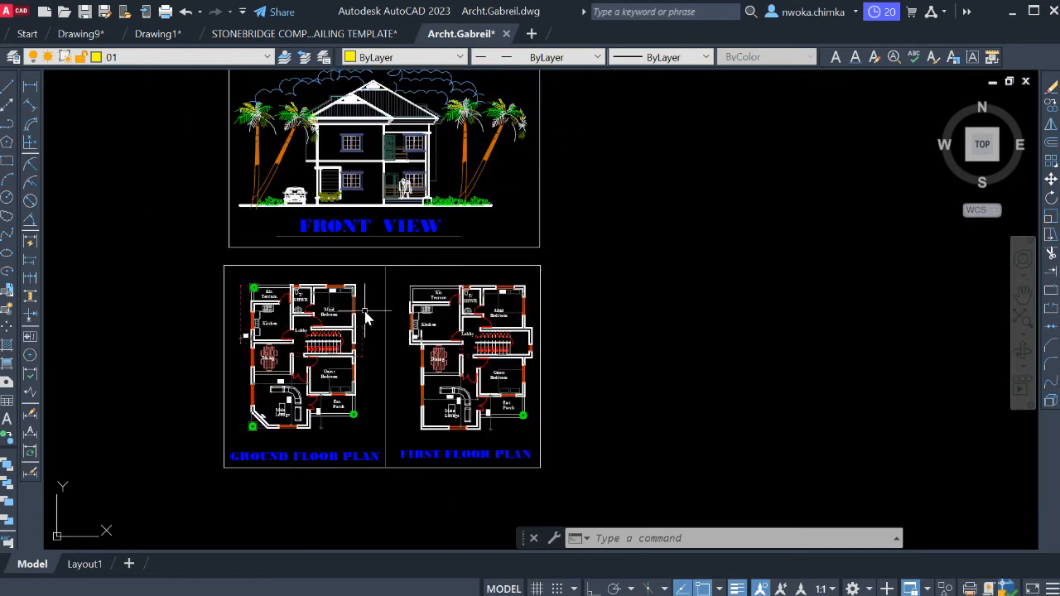
middle_click_drag(420, 258, 414, 288)
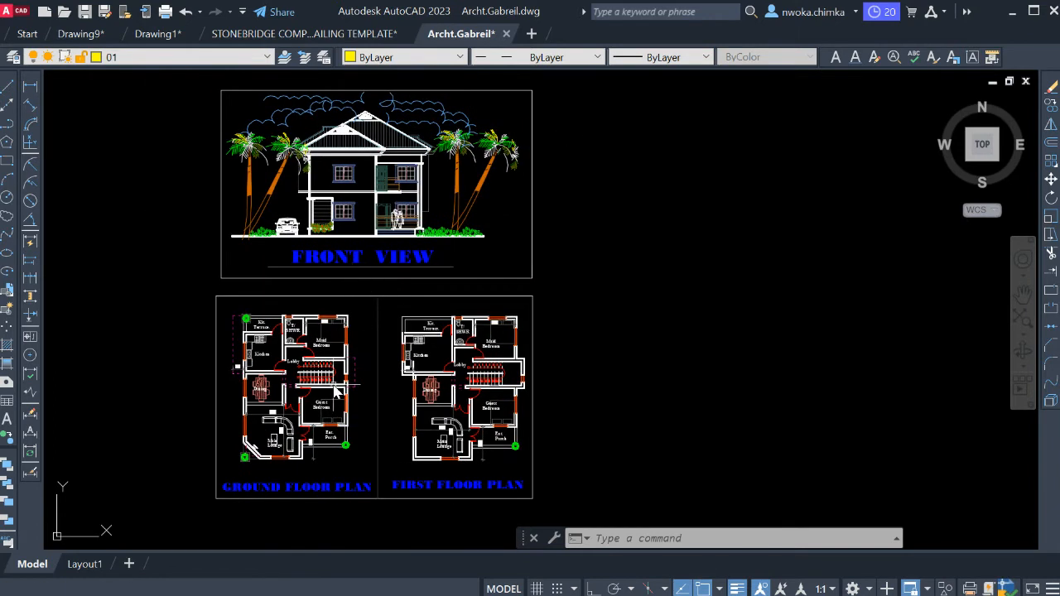
scroll(302, 485, "up", 2)
scroll(419, 252, "down", 1)
middle_click_drag(438, 232, 425, 273)
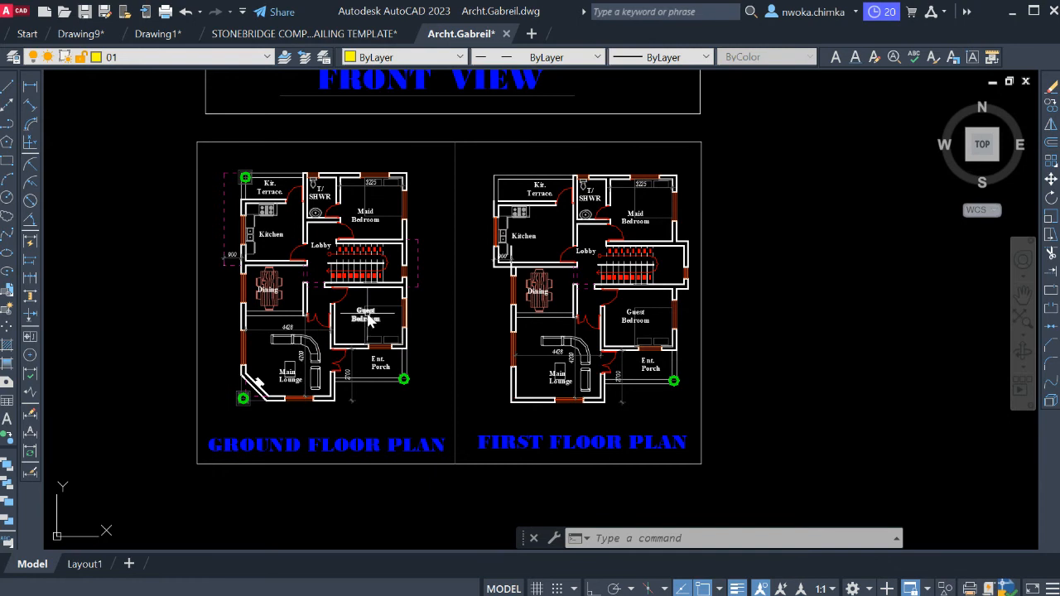
middle_click_drag(365, 310, 369, 339)
scroll(369, 329, "down", 1)
scroll(367, 330, "up", 2)
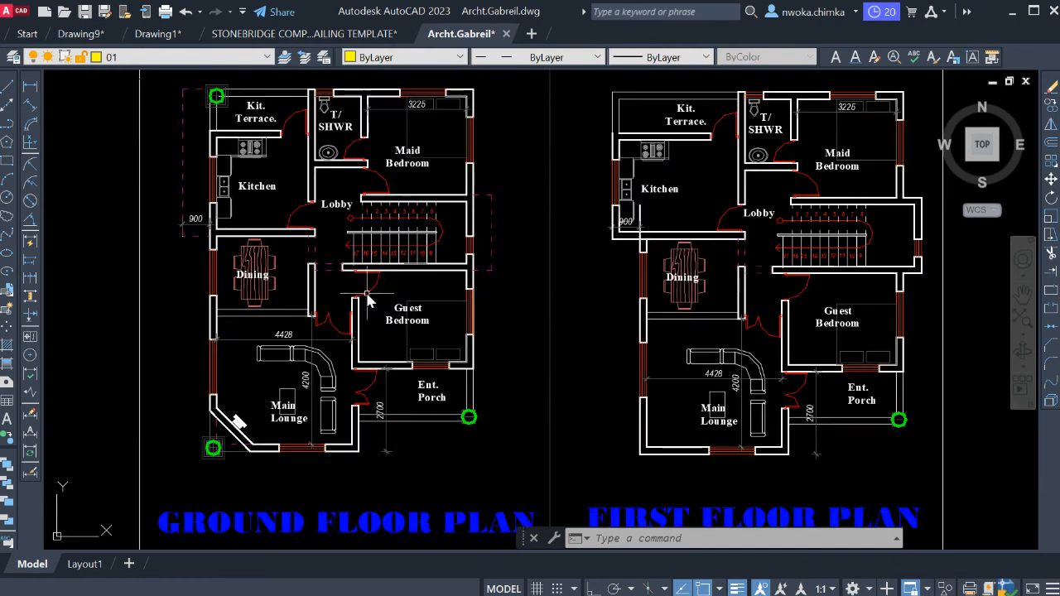
Review the ground and first floor plans side by side, along with their position beneath the front view.
scroll(388, 347, "down", 1)
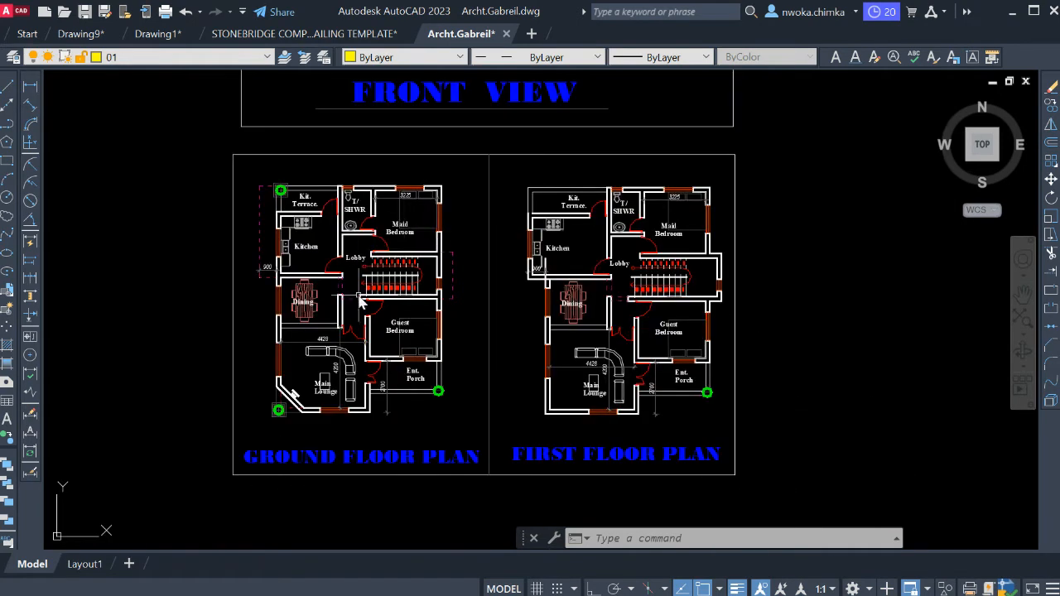
scroll(362, 302, "down", 1)
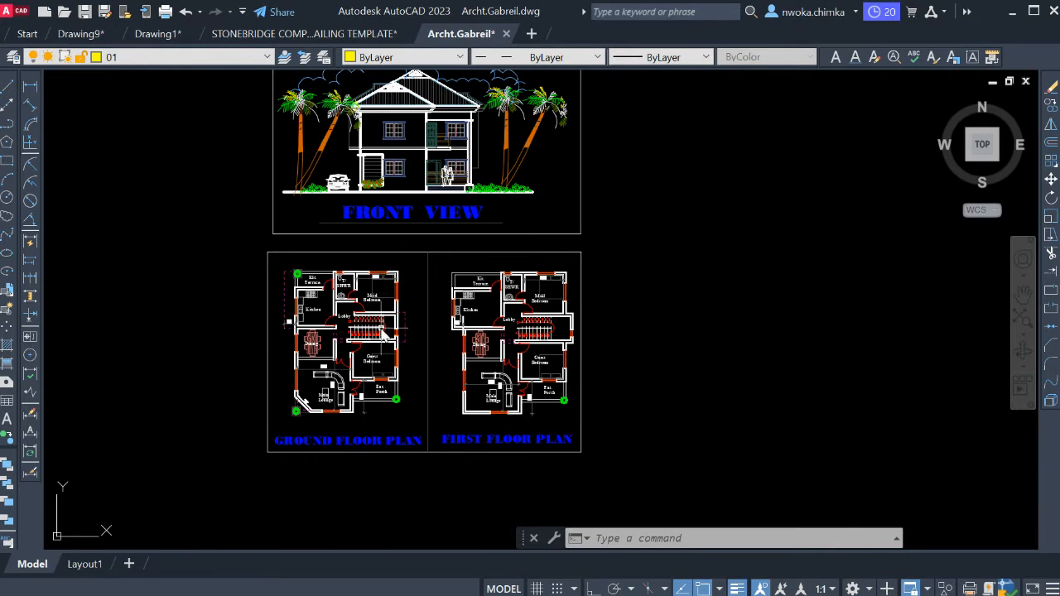
scroll(348, 375, "up", 2)
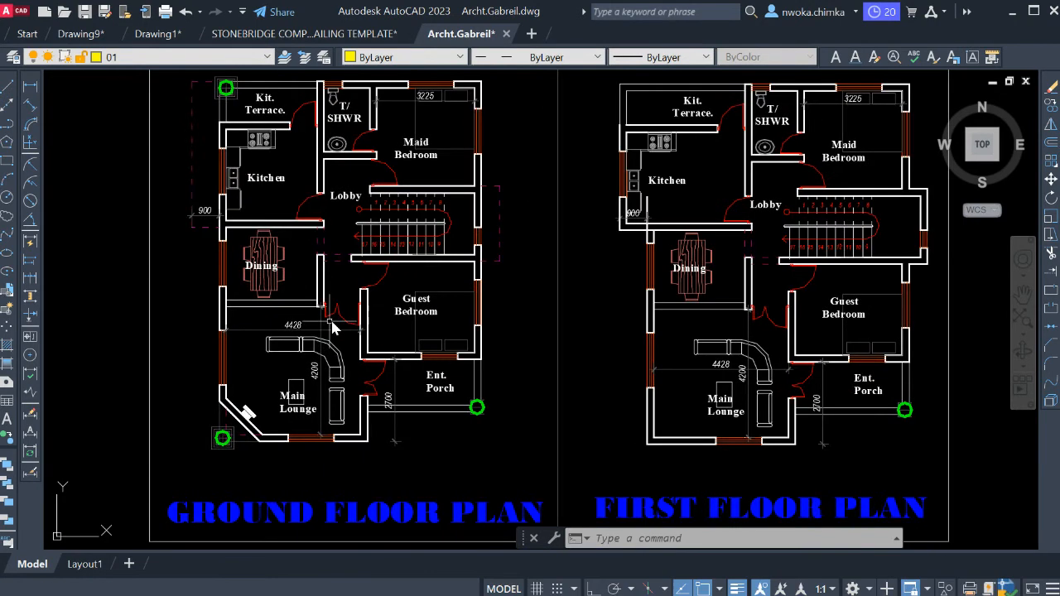
middle_click_drag(380, 288, 388, 356)
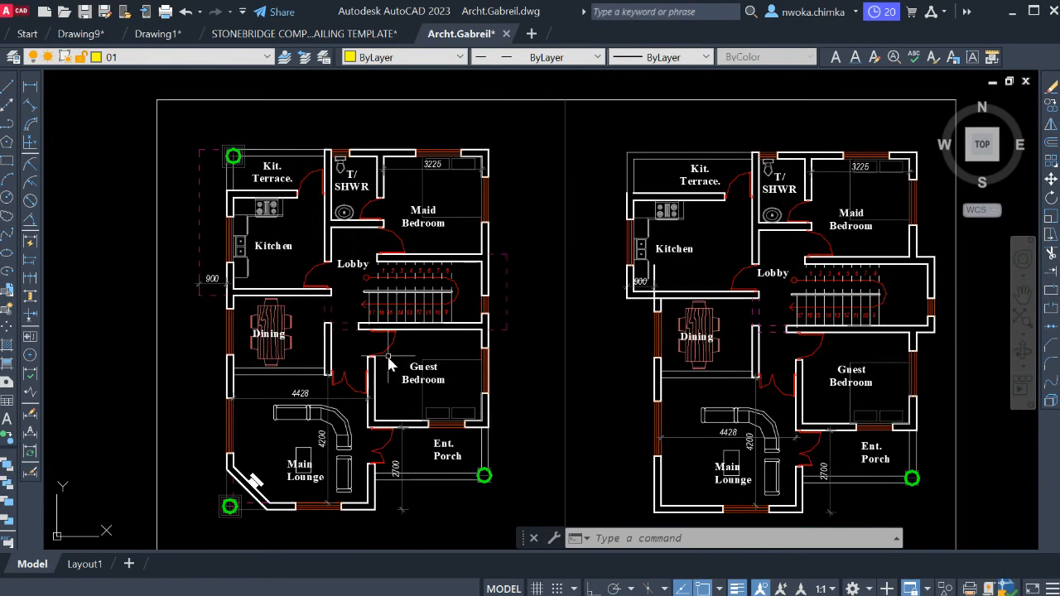
scroll(405, 292, "down", 1)
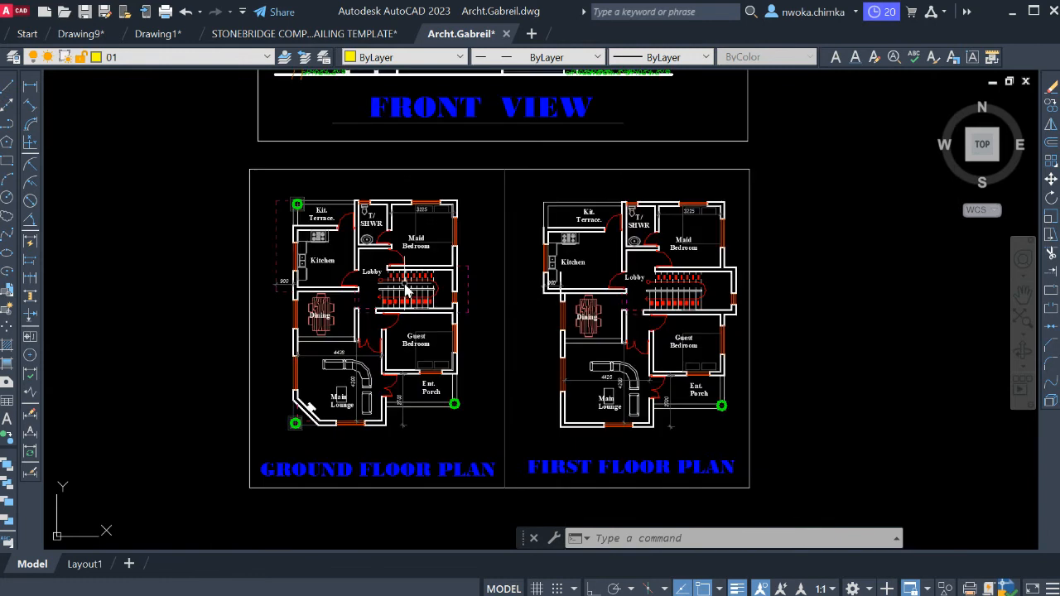
scroll(405, 292, "down", 1)
middle_click_drag(405, 292, 335, 353)
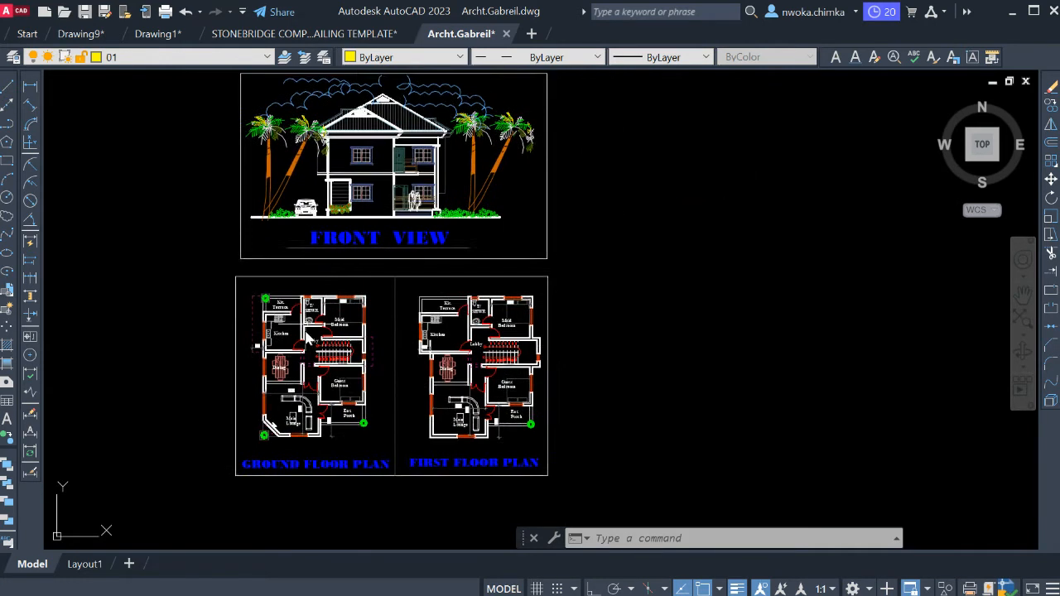
scroll(400, 240, "up", 1)
middle_click_drag(401, 352, 376, 236)
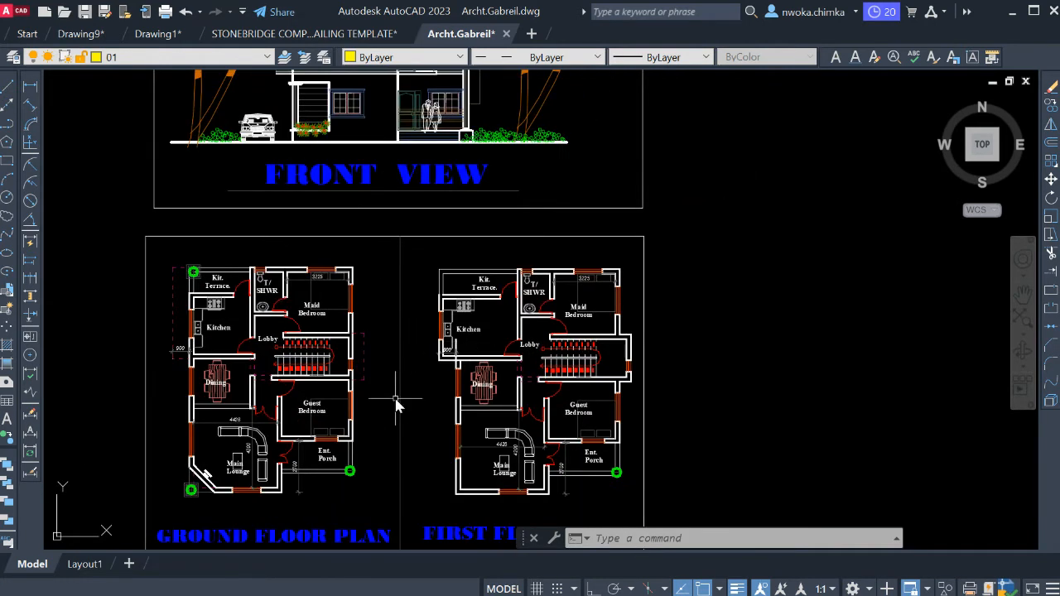
middle_click_drag(396, 404, 399, 290)
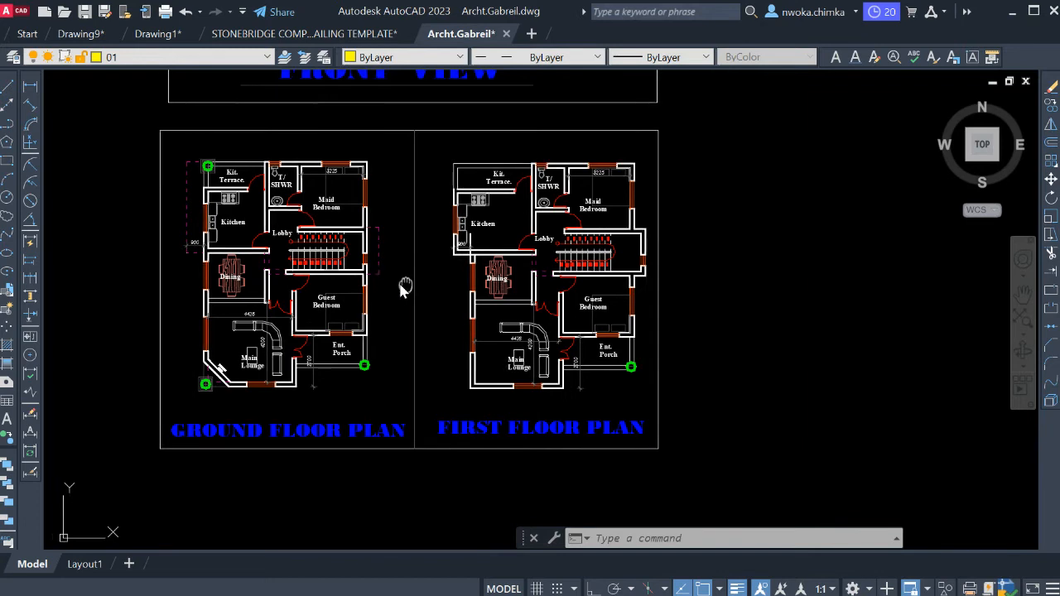
Copy the whole drawing set, including the front view and both floor plans, to the empty space right of the original.
scroll(323, 381, "up", 2)
scroll(421, 386, "down", 2)
scroll(421, 385, "down", 6)
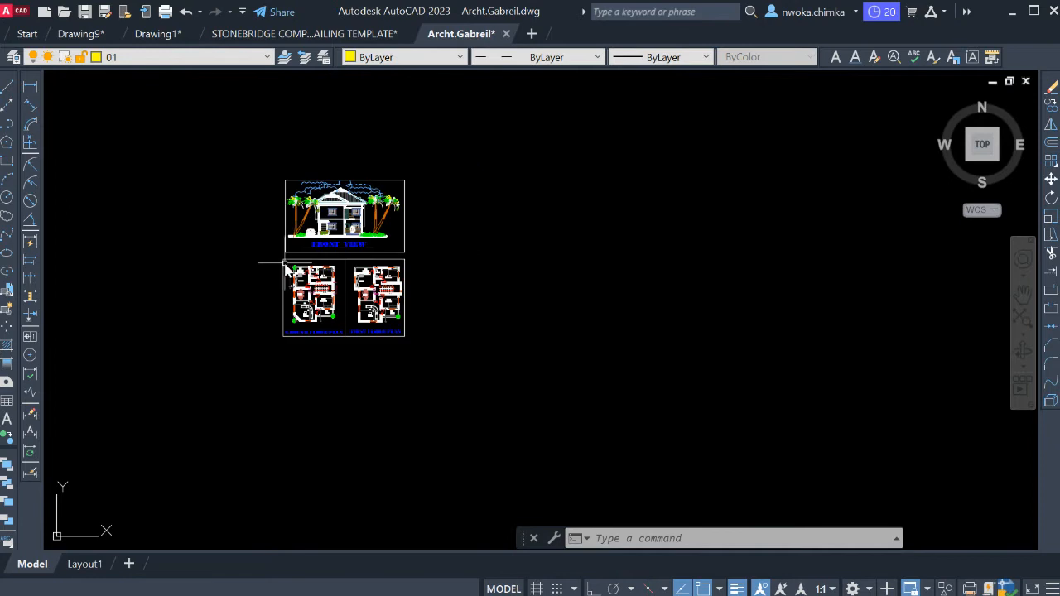
left_click(244, 143)
left_click(566, 413)
type("c")
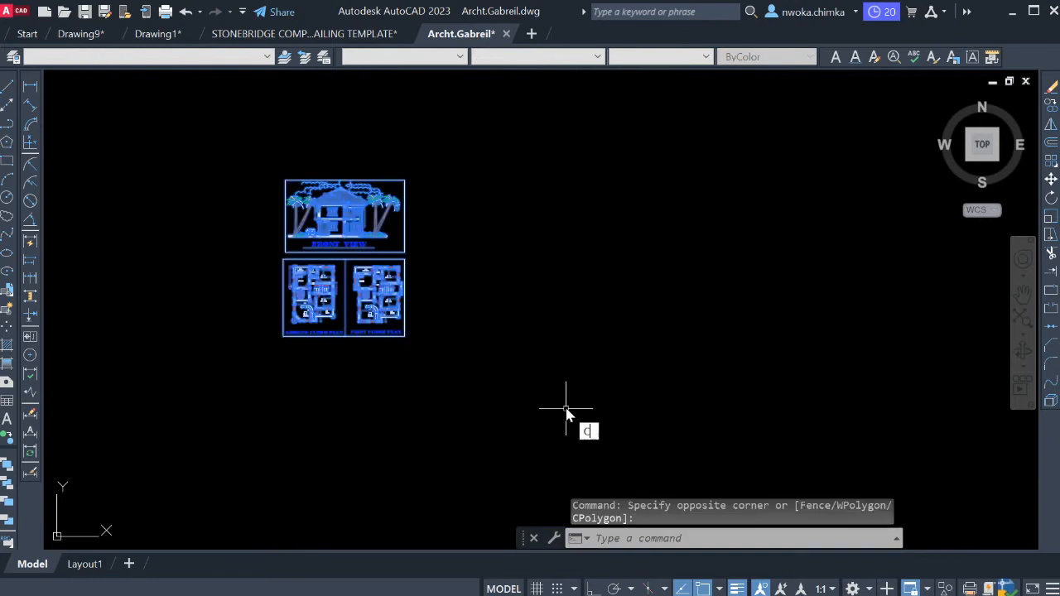
type("o")
key("Return")
left_click(336, 283)
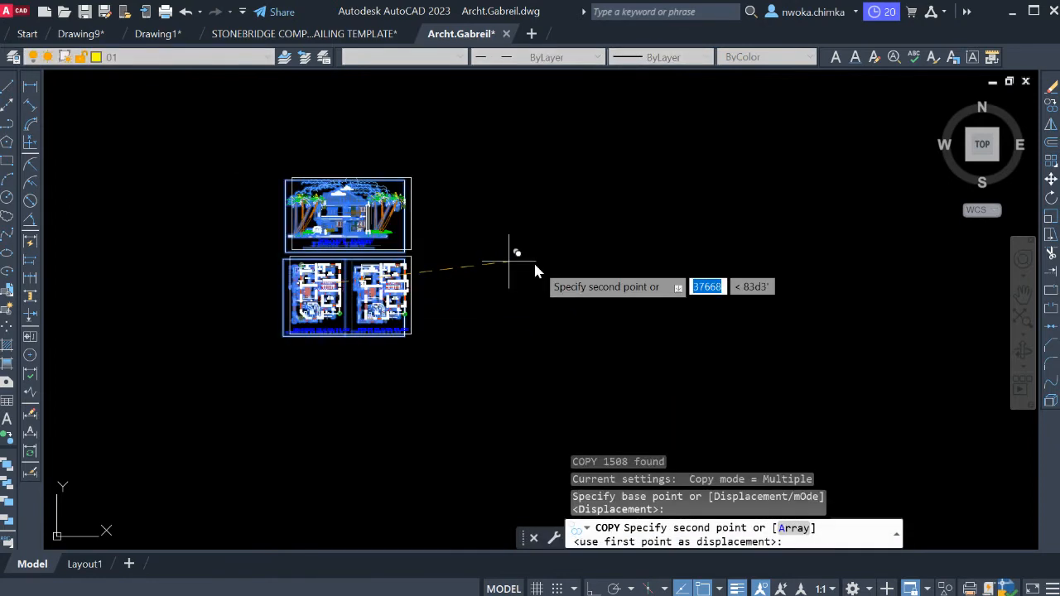
left_click(687, 288)
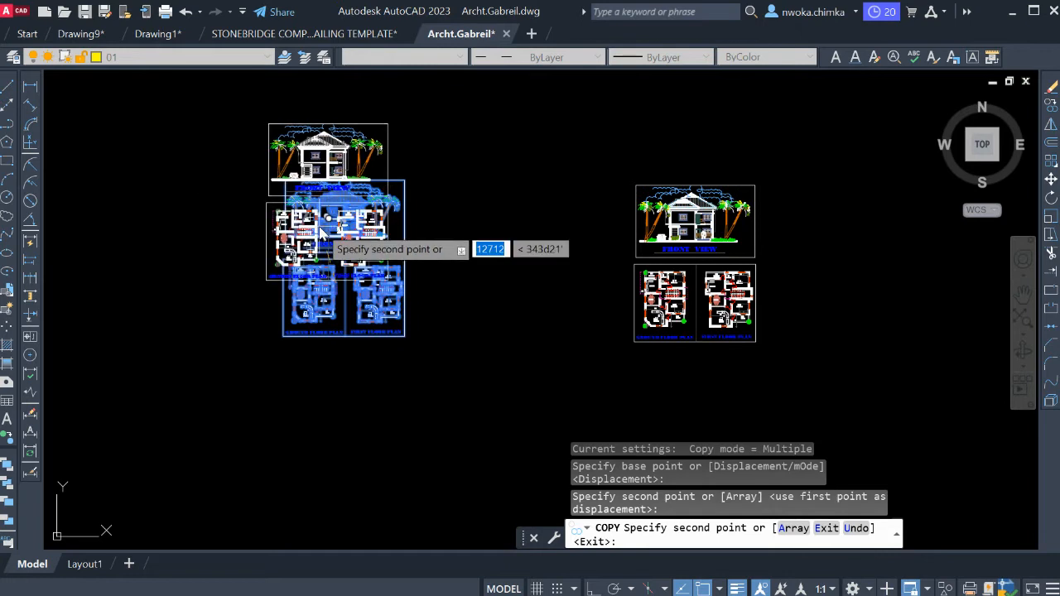
key("Return")
Examine the main lounge and entrance porch in the copied ground floor plan.
mouse_move(634, 249)
middle_mouse_down()
mouse_move(539, 263)
mouse_move(388, 263)
middle_mouse_up()
scroll(455, 284, "up", 4)
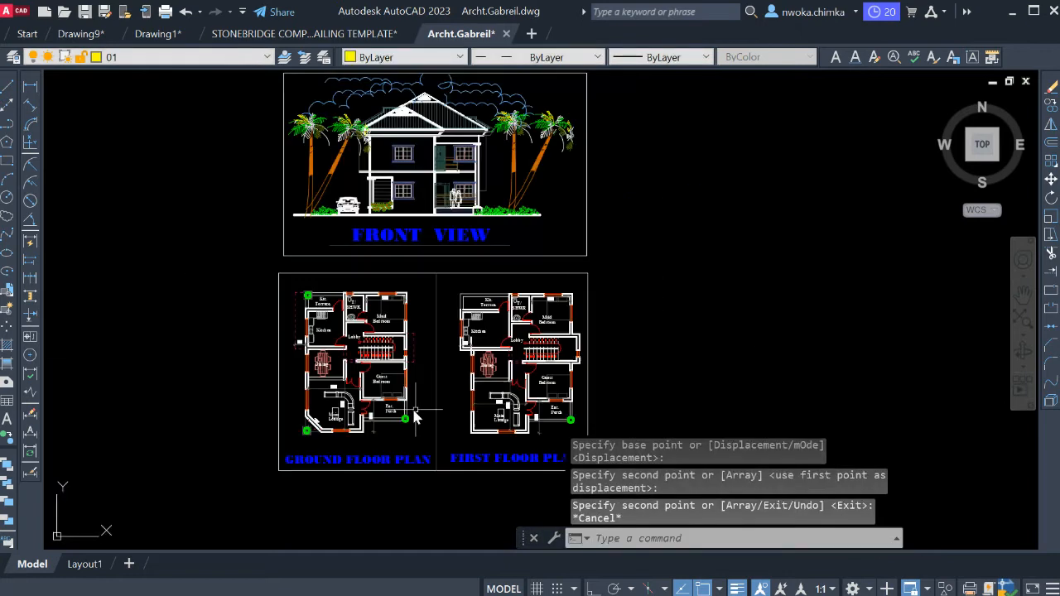
middle_click_drag(415, 405, 400, 341)
scroll(321, 344, "up", 8)
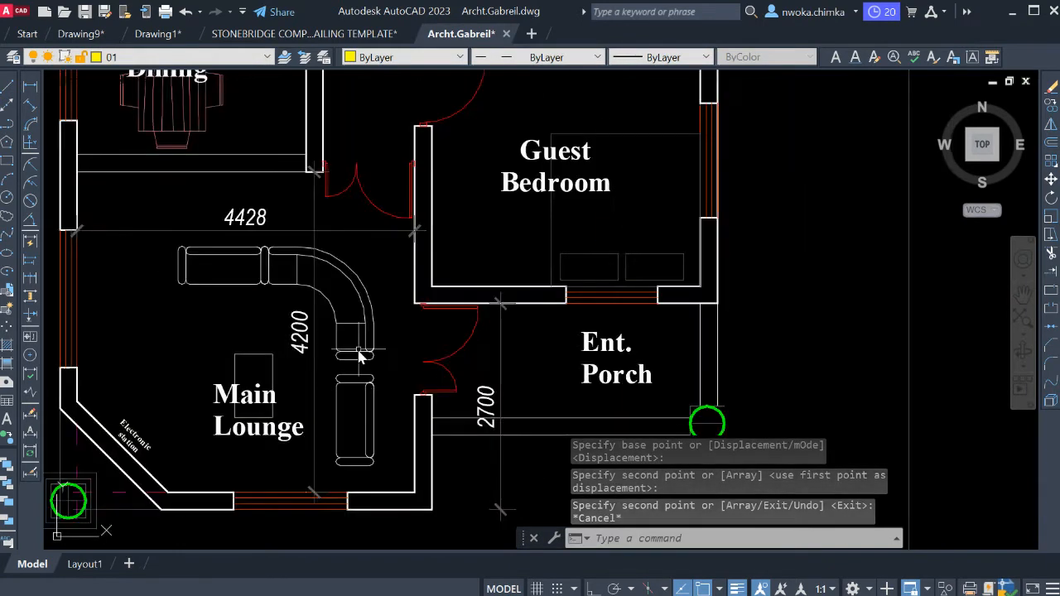
scroll(353, 335, "down", 6)
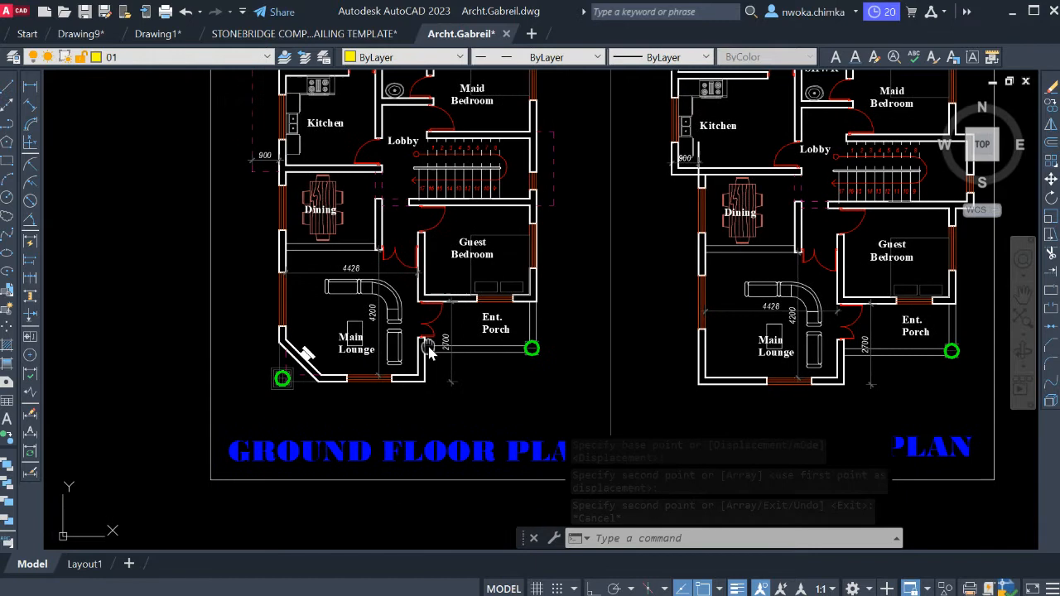
scroll(413, 344, "up", 6)
scroll(413, 344, "down", 2)
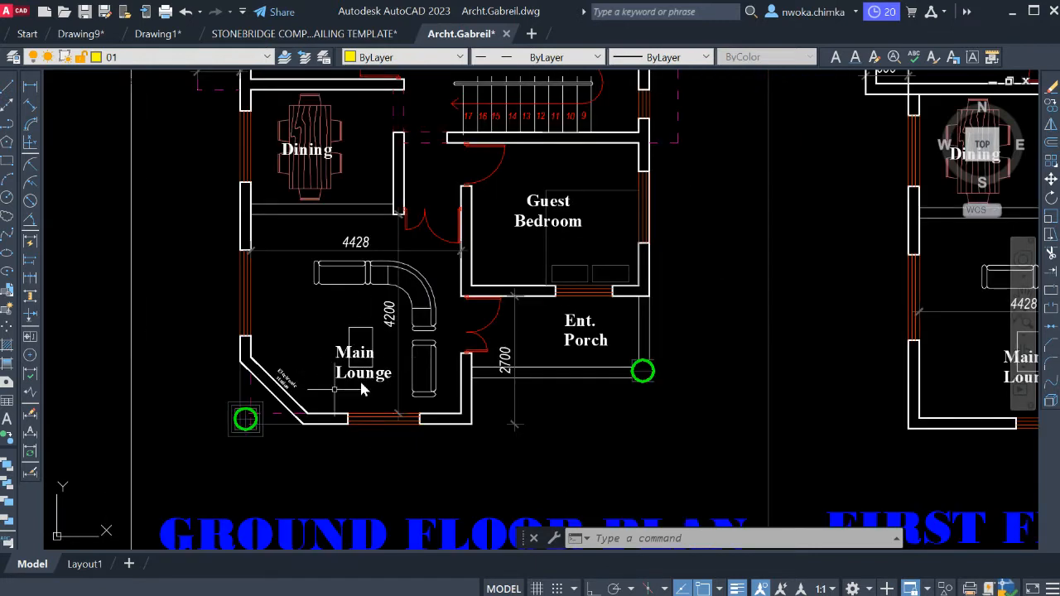
scroll(447, 331, "up", 4)
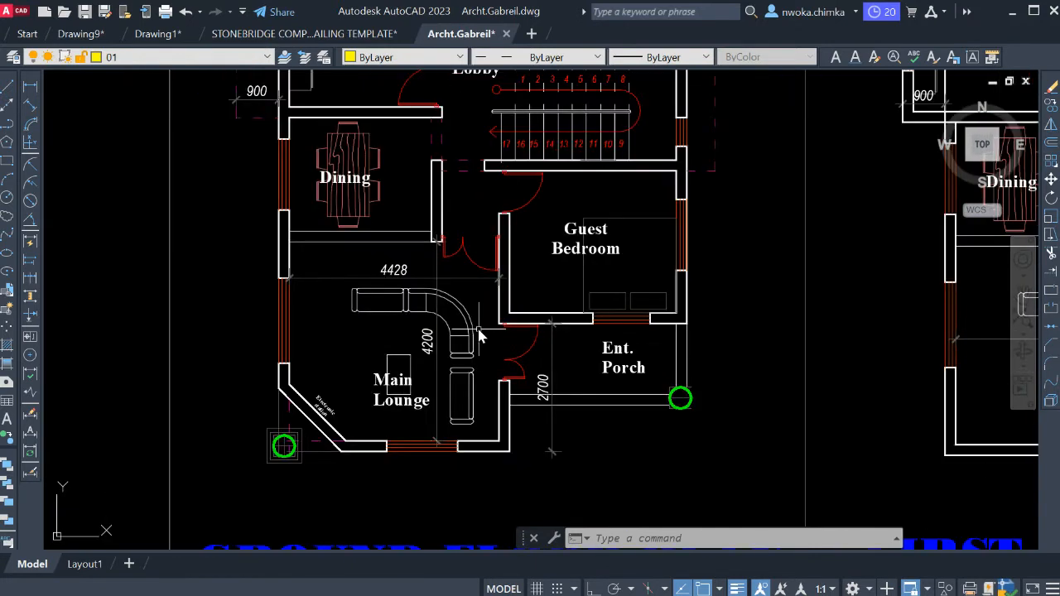
Erase the sofas, coffee table, dimensions, room label and electronic station label from the copied ground floor's main lounge.
scroll(464, 273, "up", 2)
left_click(469, 259)
scroll(473, 244, "down", 2)
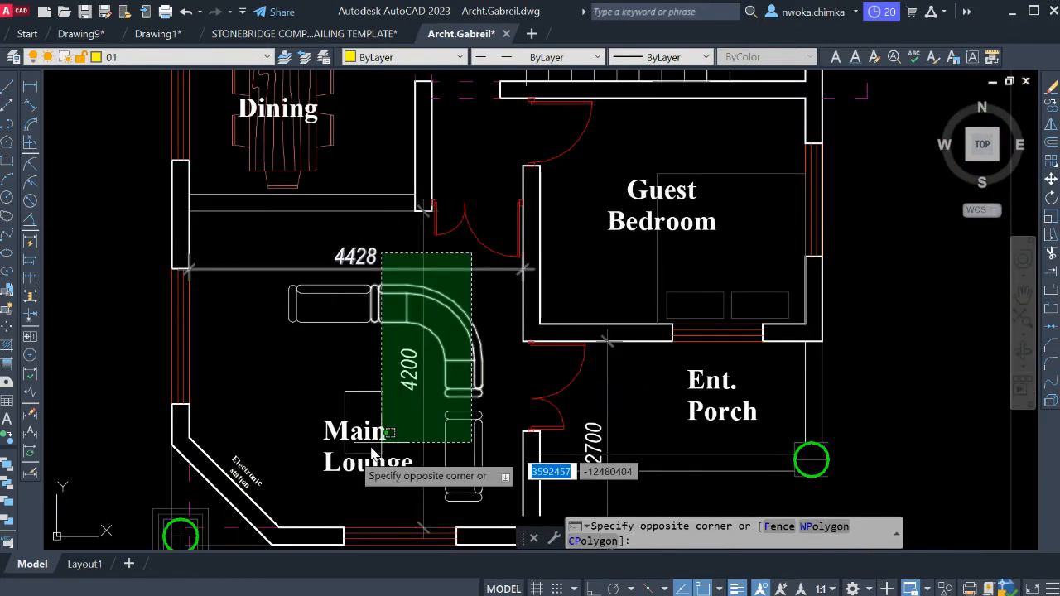
left_click(313, 470)
scroll(279, 461, "up", 3)
left_click(273, 450)
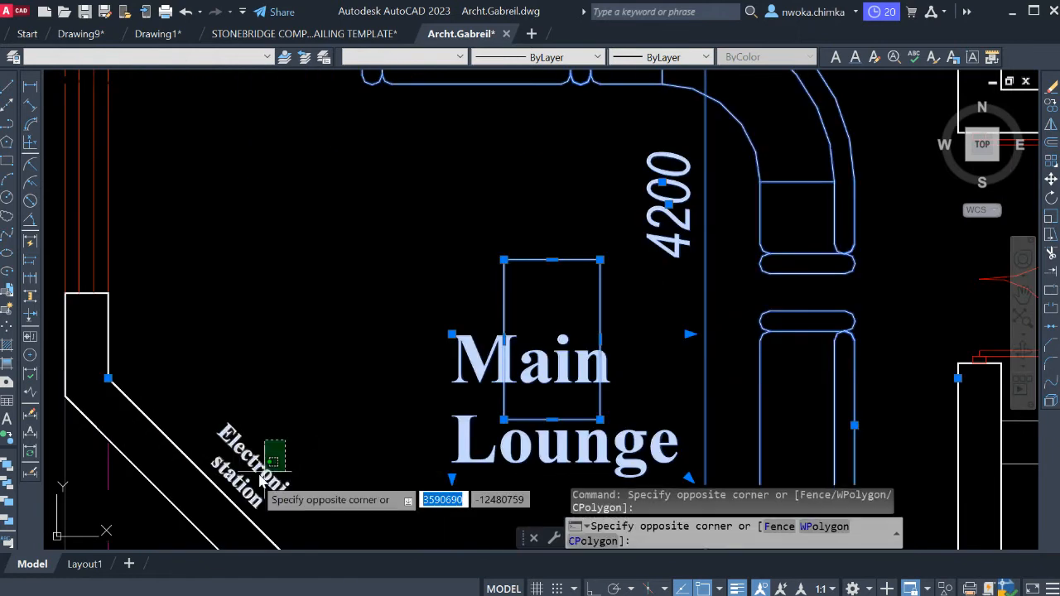
left_click(246, 489)
scroll(364, 398, "down", 2)
scroll(632, 263, "down", 2)
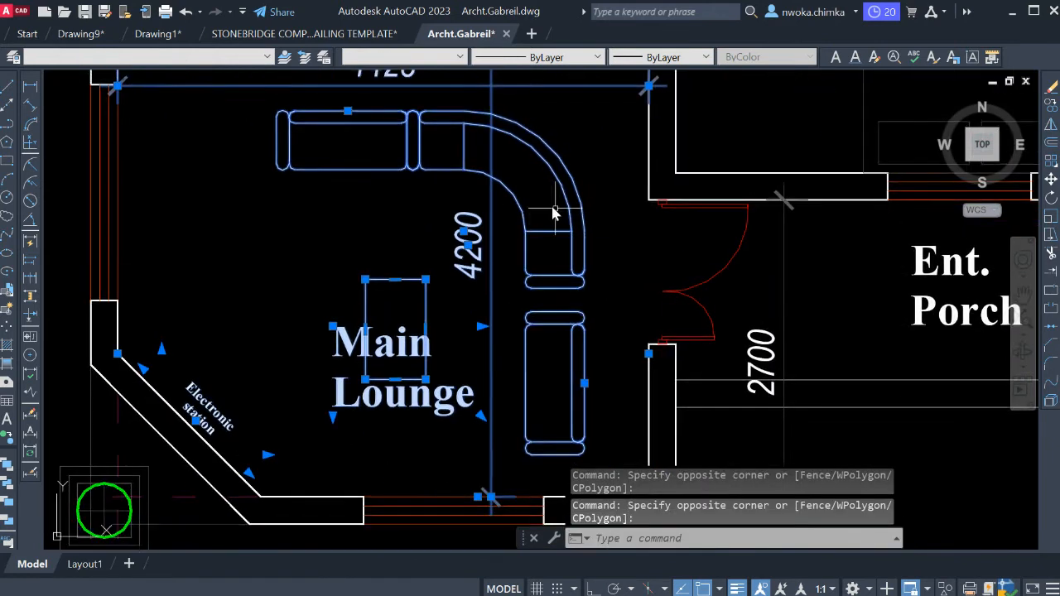
key("Return")
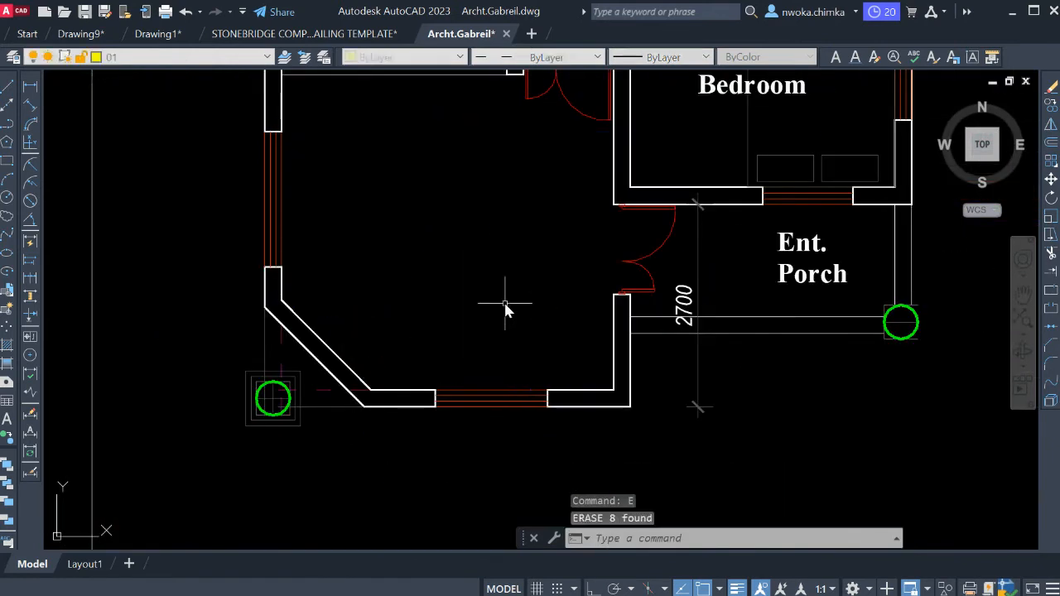
Erase the 2700 dimension beside the copied ground floor's entrance porch.
middle_click_drag(503, 303, 433, 379)
scroll(675, 326, "up", 2)
left_click(685, 330)
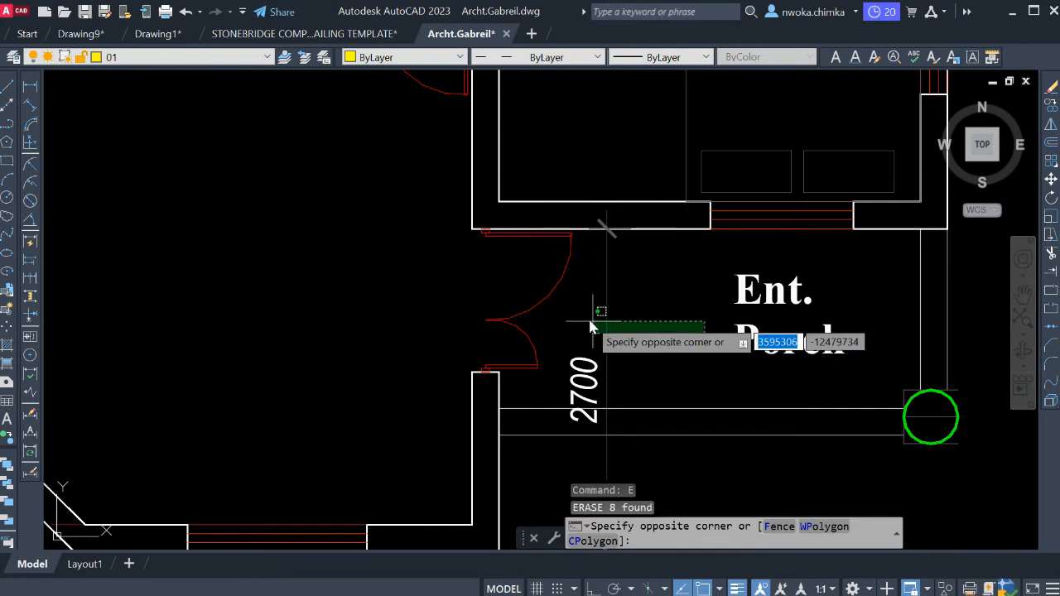
left_click(590, 318)
type("e")
key("Return")
scroll(584, 323, "down", 3)
middle_click_drag(651, 248, 613, 359)
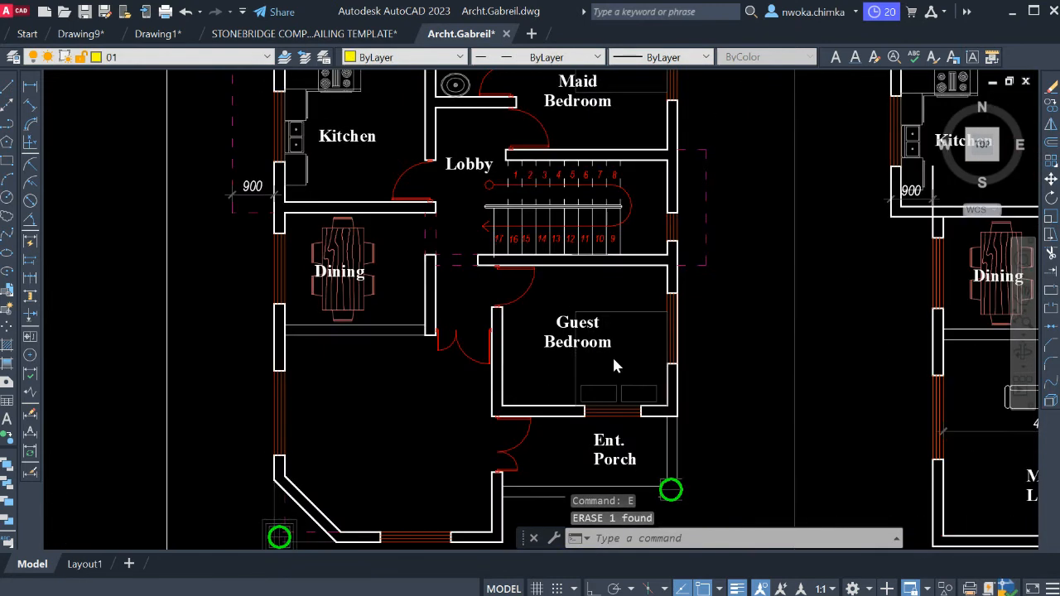
scroll(613, 359, "up", 3)
left_click(661, 218)
left_click(483, 394)
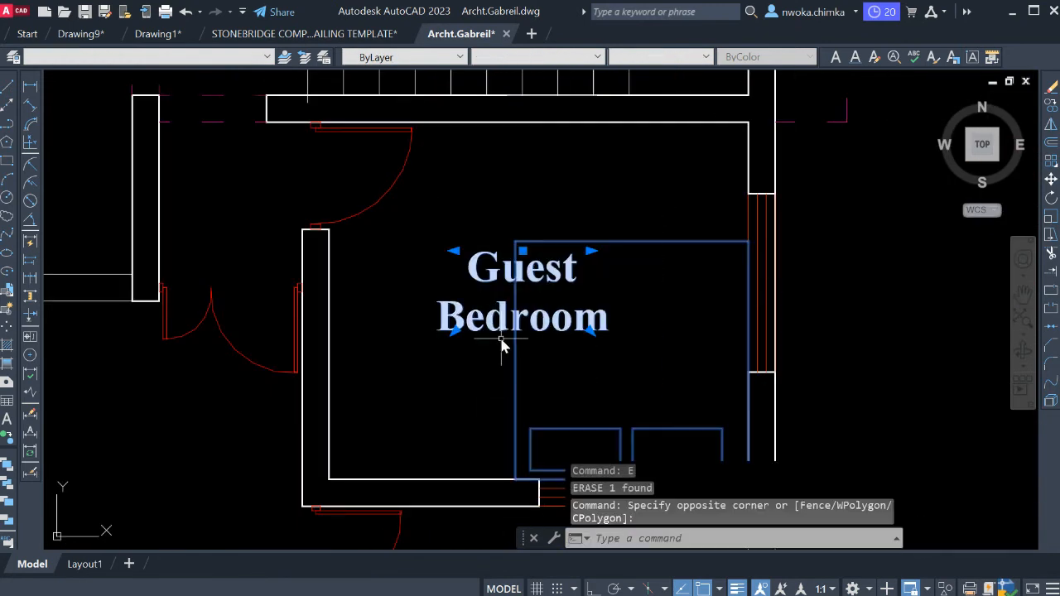
key("Escape")
Undo the erasures of the entrance porch dimension and the main lounge's contents.
key("ctrl+z")
key("ctrl+z")
key("ctrl+z")
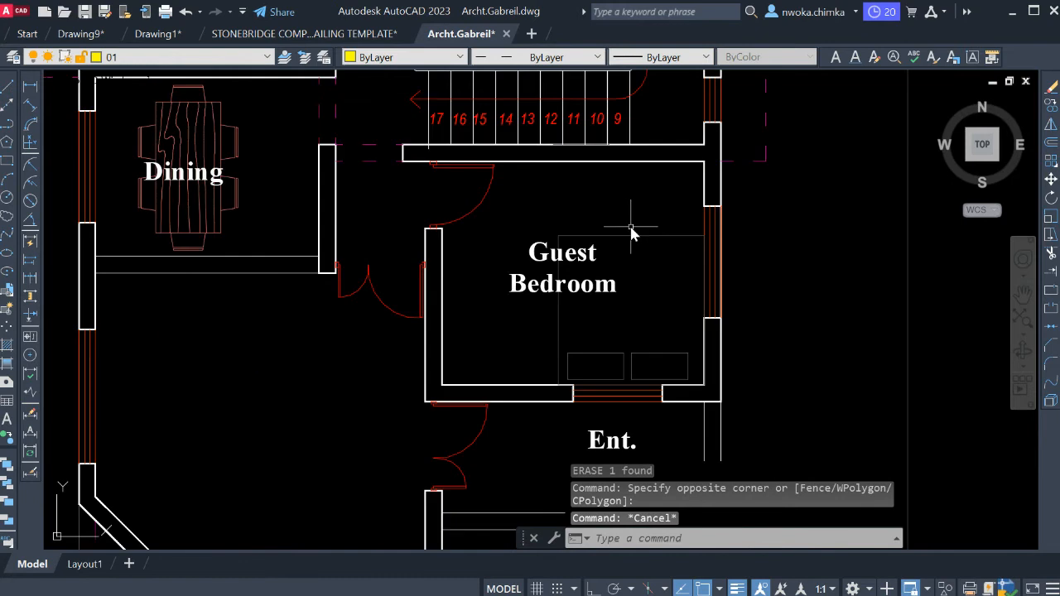
key("ctrl+z")
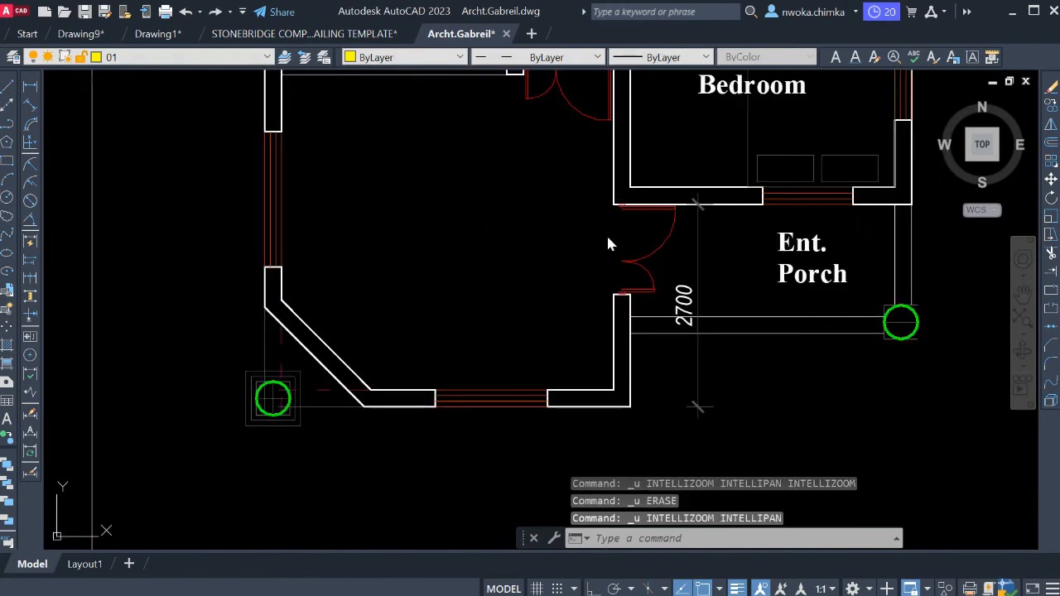
key("ctrl+z")
Erase the curved corner sofa, the upper straight sofa and the 4428 and 4200 dimensions from the main lounge.
scroll(403, 445, "up", 2)
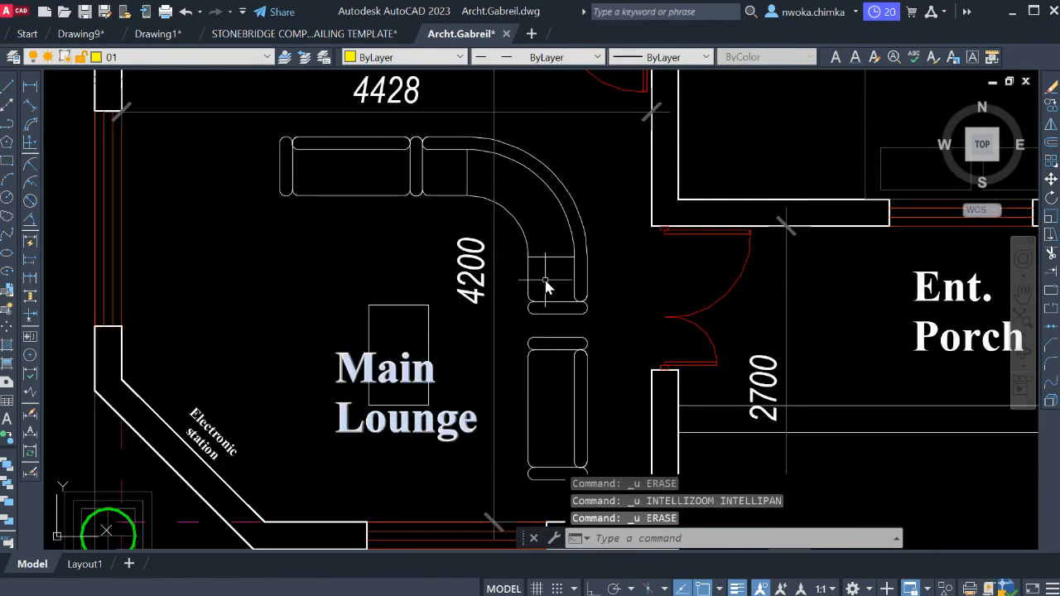
left_click(579, 154)
left_click(508, 225)
key("Return")
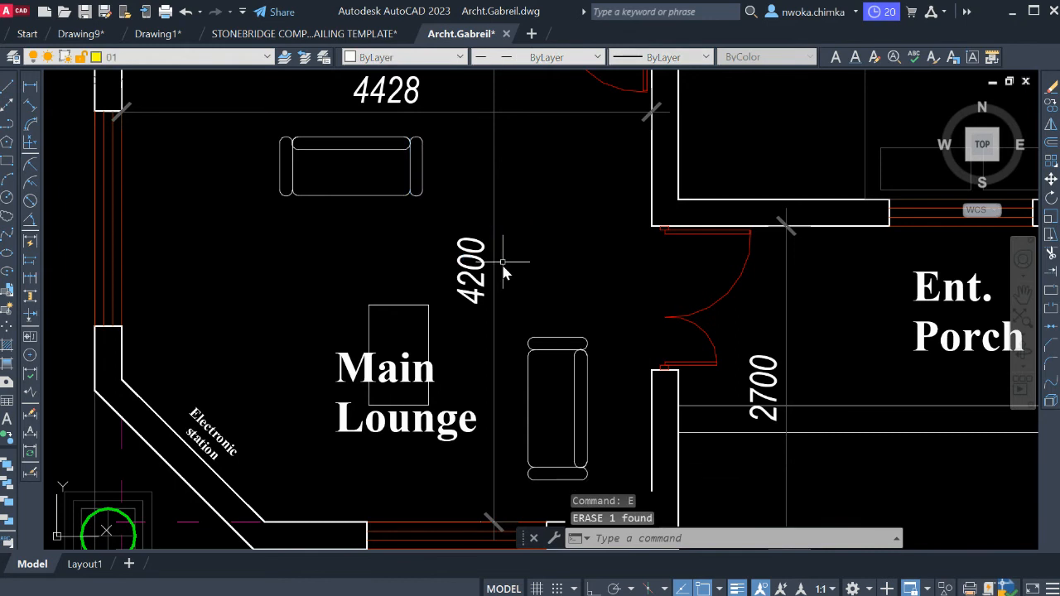
scroll(511, 263, "down", 2)
left_click(539, 225)
left_click(428, 260)
scroll(427, 248, "down", 4)
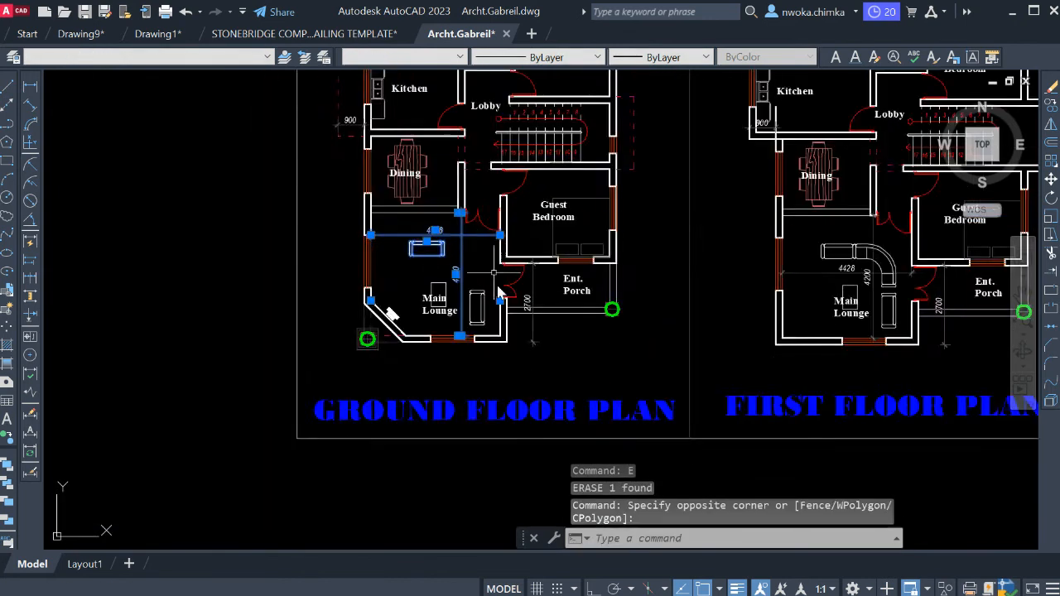
key("space")
Erase the remaining vertical sofa and the coffee table from the main lounge, keeping its room label.
scroll(498, 286, "up", 2)
left_click(490, 280)
left_click(461, 320)
key("space")
scroll(434, 266, "up", 4)
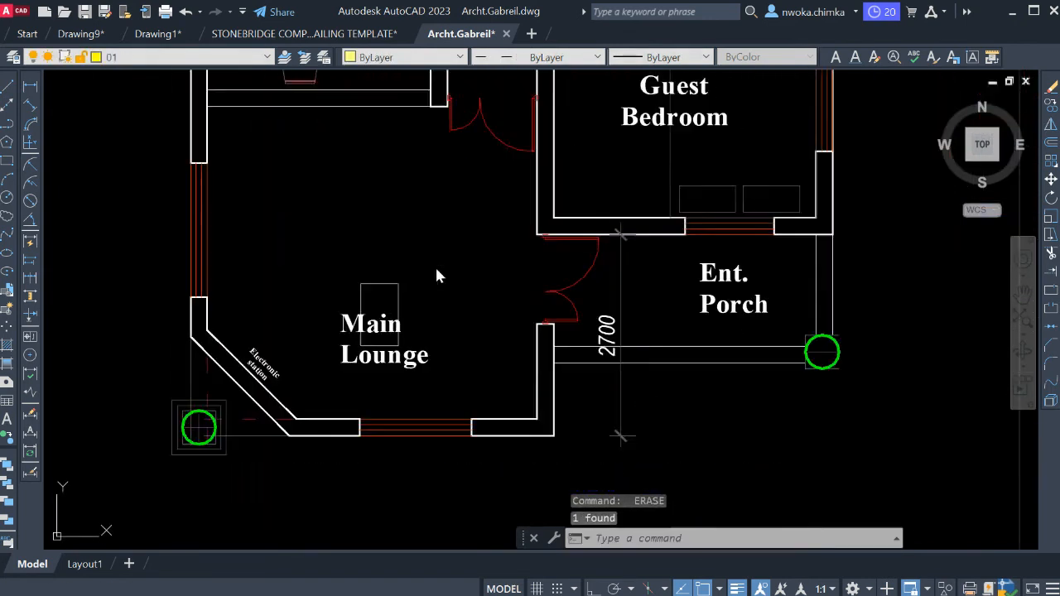
left_click(436, 268)
left_click(345, 304)
key("space")
Erase the 2700 dimension from the copied ground floor's entrance porch.
scroll(463, 274, "down", 2)
scroll(497, 281, "down", 2)
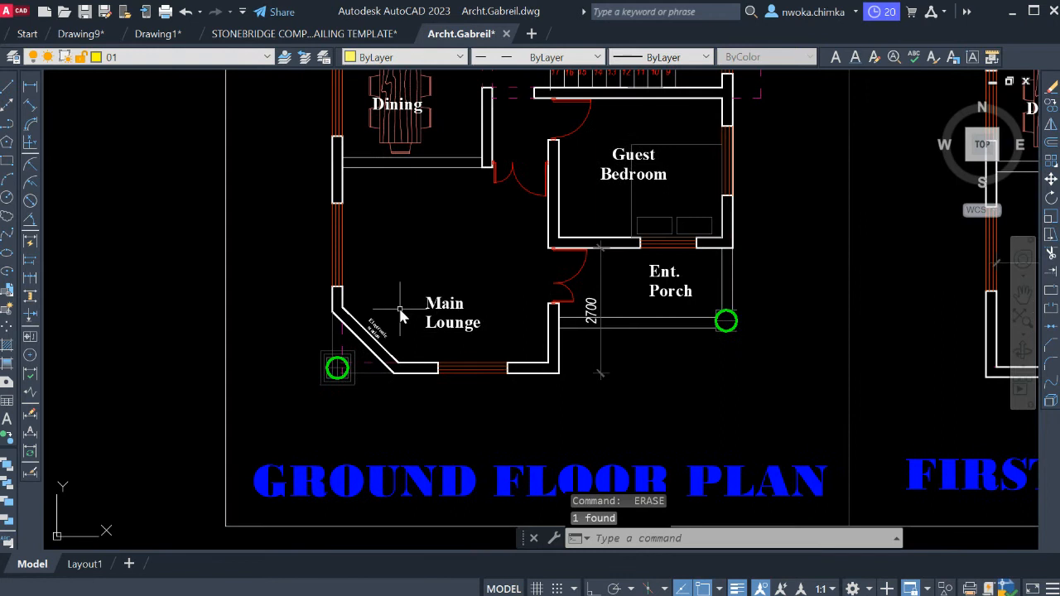
scroll(701, 276, "up", 5)
scroll(590, 288, "down", 2)
left_click(590, 286)
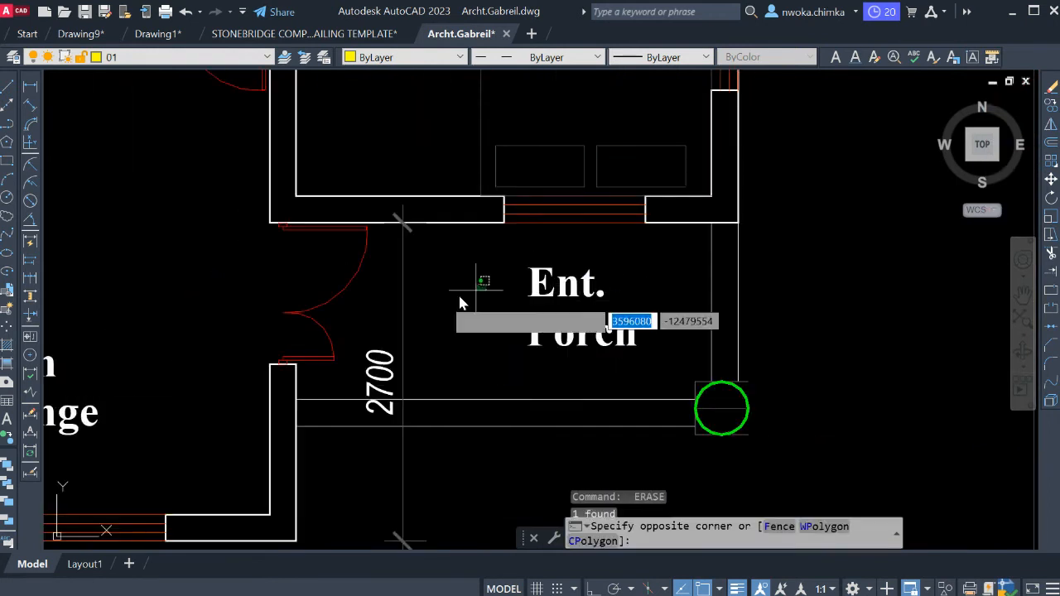
left_click(390, 304)
Delete the bed and its two pillows from the guest bedroom, keeping the room label.
middle_click_drag(515, 279, 520, 450)
left_click(663, 174)
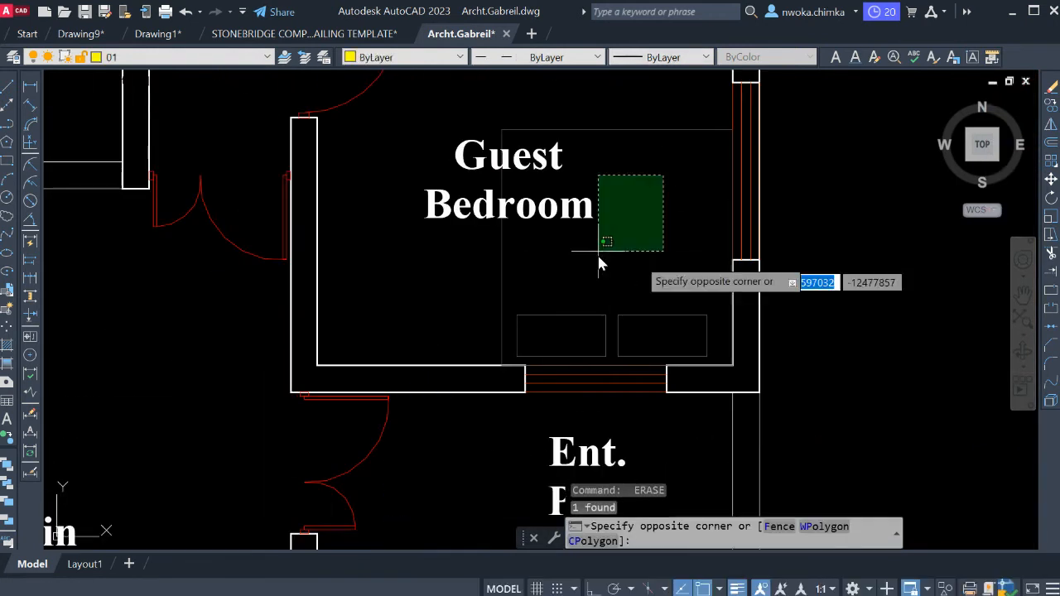
left_click(644, 305)
left_click(623, 310)
left_click(584, 332)
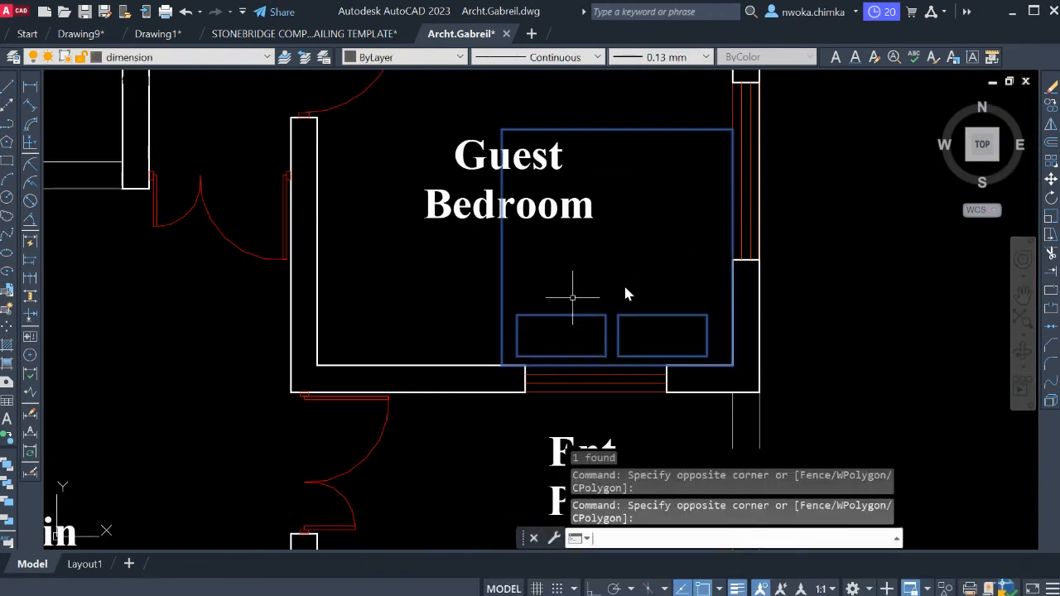
key("Delete")
Delete the dining table with its chairs from the dining area, keeping the room label.
scroll(645, 289, "down", 4)
middle_click_drag(609, 240, 623, 402)
mouse_move(406, 338)
middle_mouse_down()
mouse_move(567, 275)
mouse_move(560, 421)
mouse_move(536, 466)
middle_mouse_up()
scroll(567, 282, "up", 4)
left_click(577, 229)
left_click(485, 238)
key("Delete")
scroll(543, 260, "down", 2)
scroll(543, 259, "down", 2)
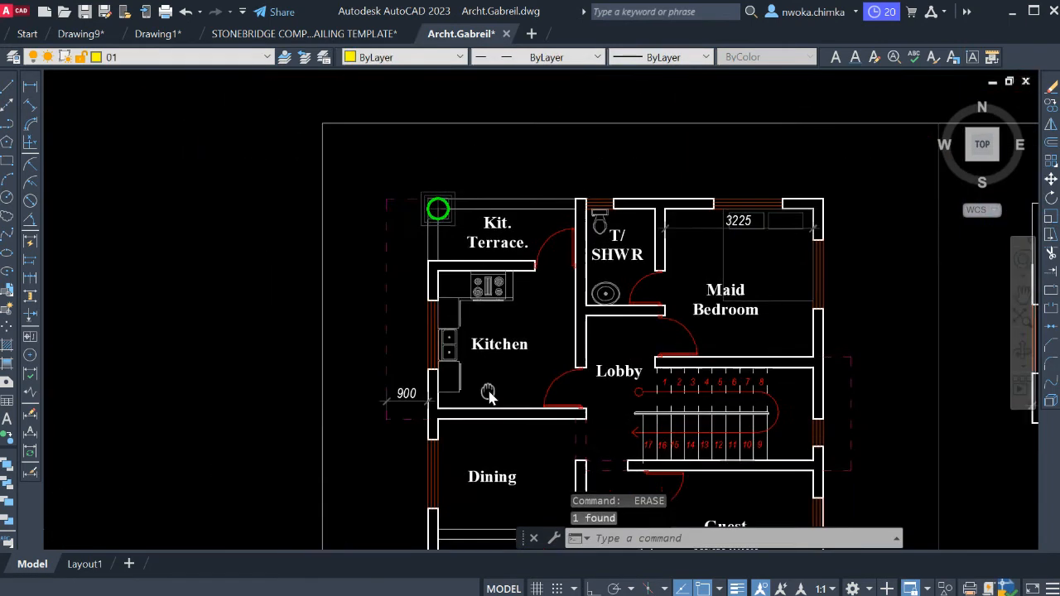
Erase the cooker, counters and double sink from the copied ground floor's kitchen, keeping the room label.
scroll(520, 306, "up", 2)
left_click(513, 260)
left_click(477, 286)
key("Delete")
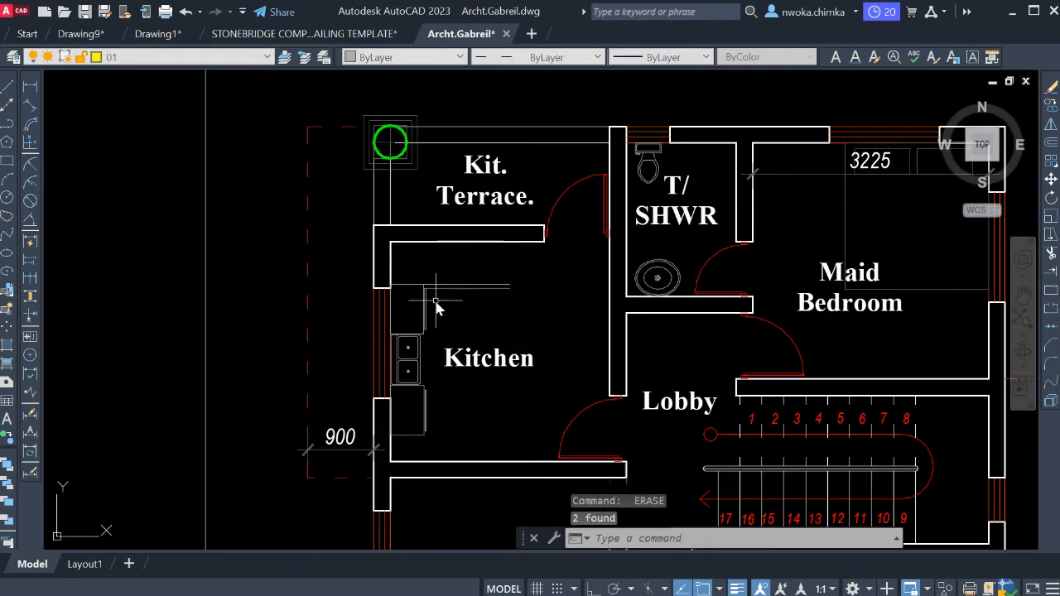
left_click(436, 301)
left_click(424, 270)
key("Delete")
left_click(441, 286)
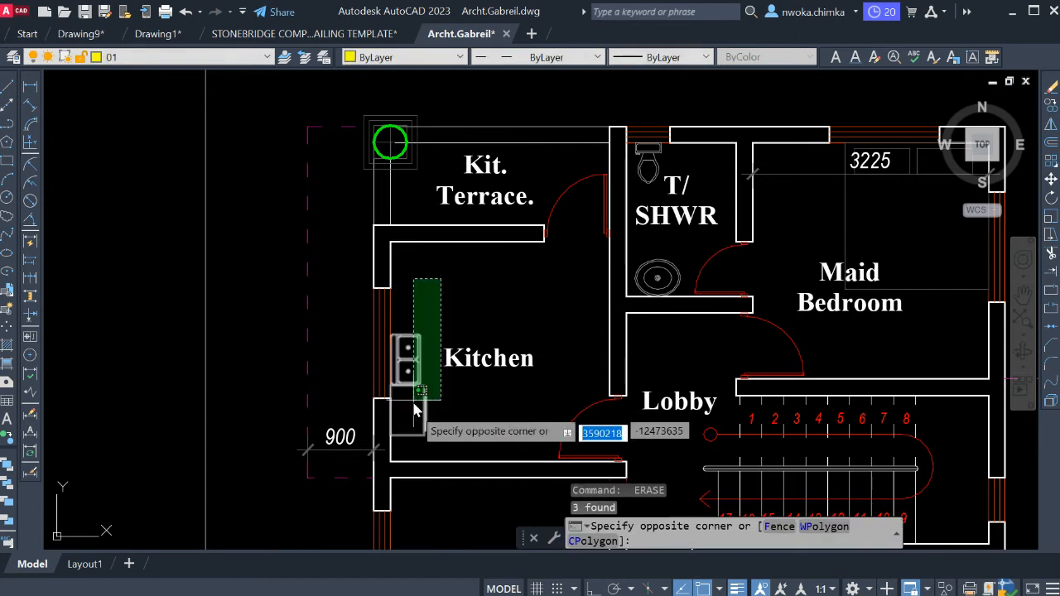
left_click(417, 413)
key("Delete")
Delete the wash basin and the toilet from the ground floor's T/SHWR room, keeping its label.
scroll(635, 259, "up", 2)
scroll(686, 288, "up", 2)
left_click(701, 274)
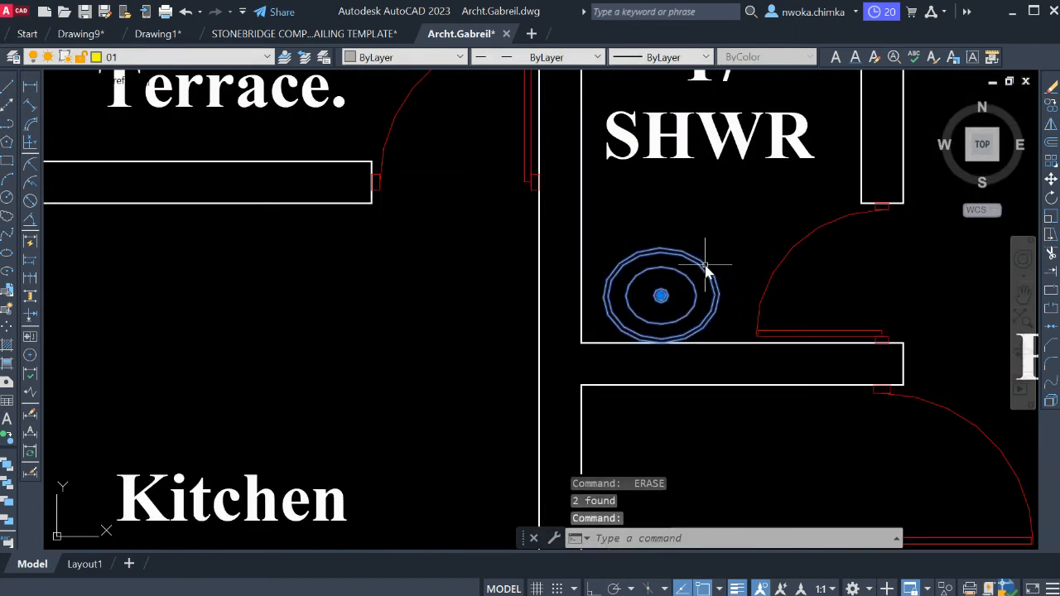
key("Delete")
middle_click_drag(669, 277, 464, 525)
left_click(476, 283)
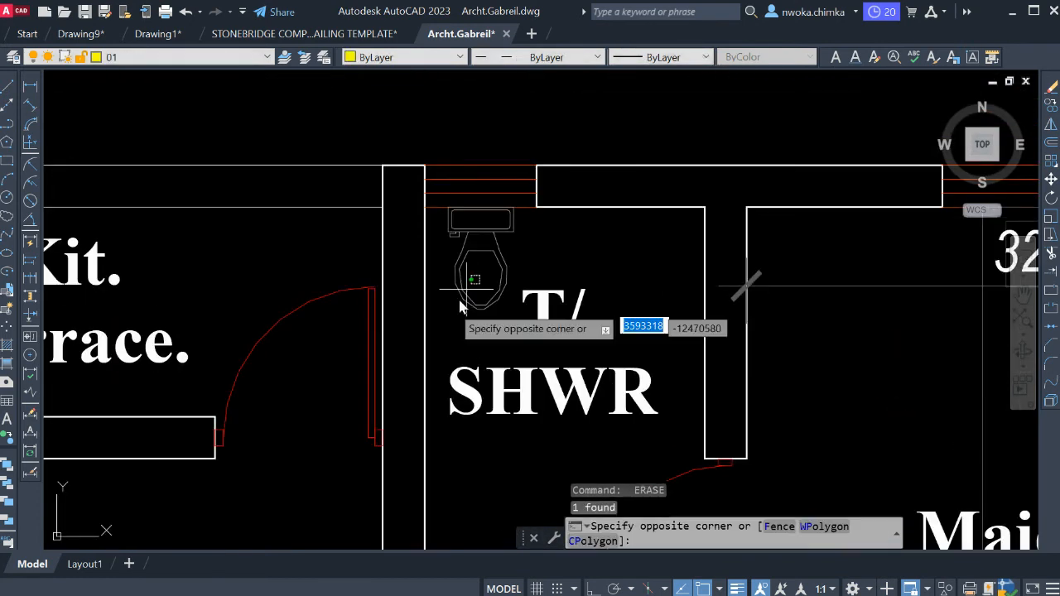
left_click(453, 245)
key("Delete")
Delete the bed with its pillows and the 3225 dimension from the ground floor's maid bedroom.
scroll(453, 245, "down", 3)
middle_click_drag(582, 308, 574, 295)
scroll(654, 265, "up", 3)
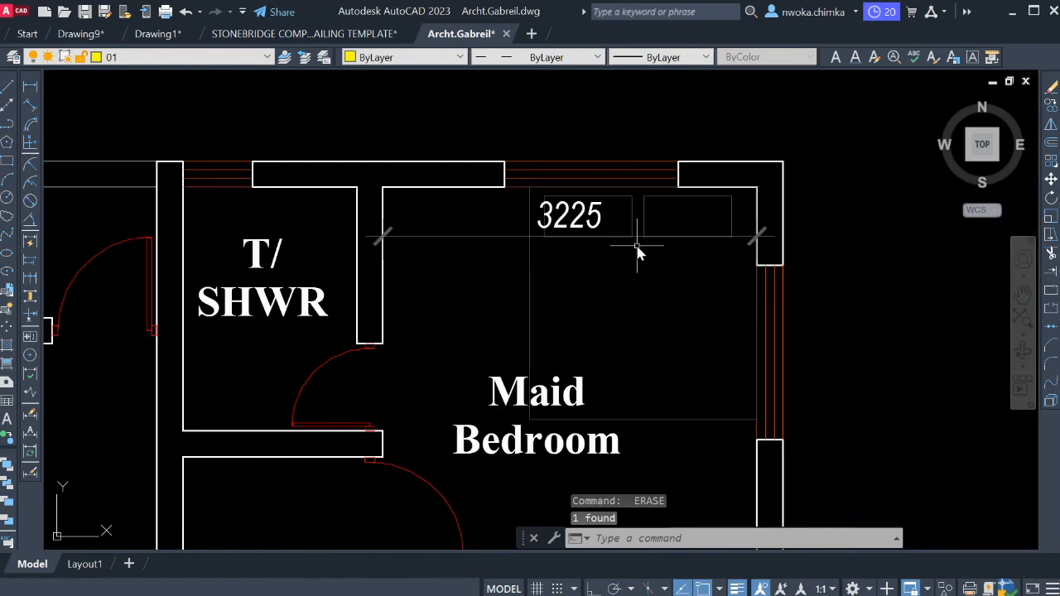
left_click(706, 265)
left_click(531, 222)
key("Delete")
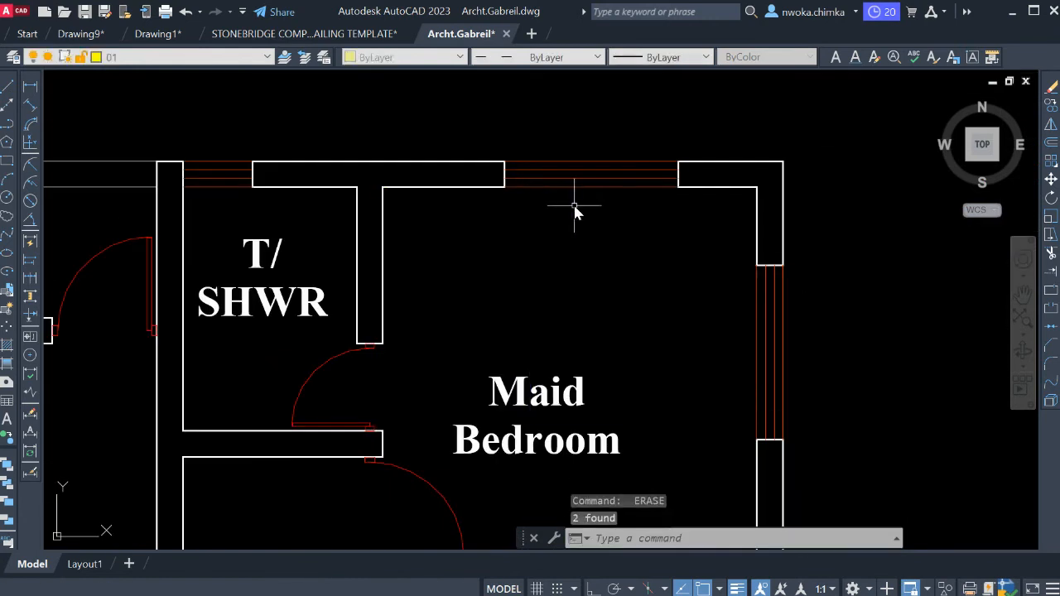
Erase the top, left and right lines of the two outer squares around the kitchen terrace's round column.
scroll(575, 208, "down", 3)
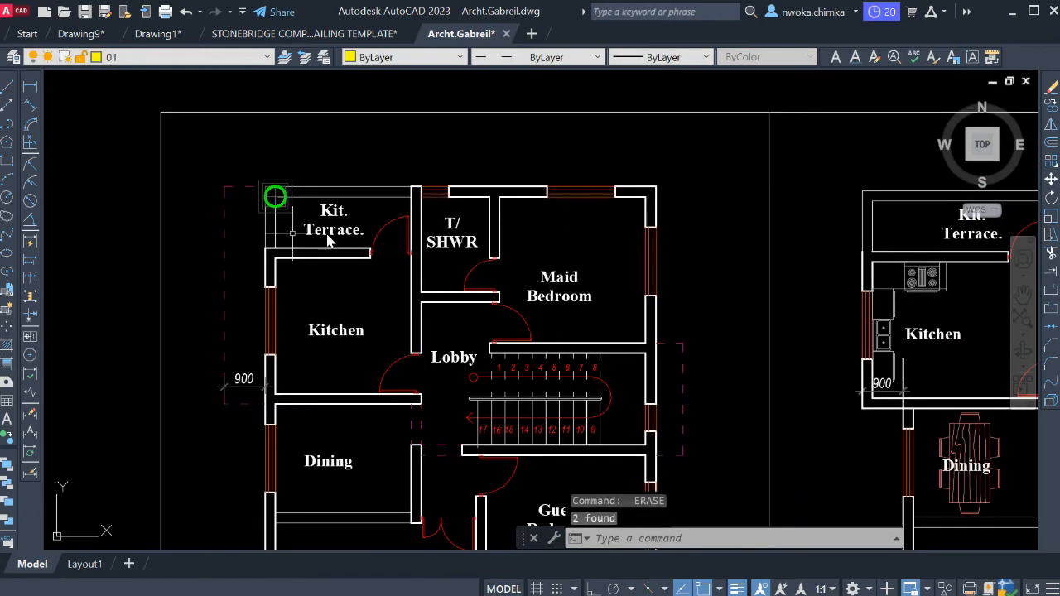
scroll(264, 196, "up", 6)
scroll(365, 255, "up", 4)
left_click(420, 169)
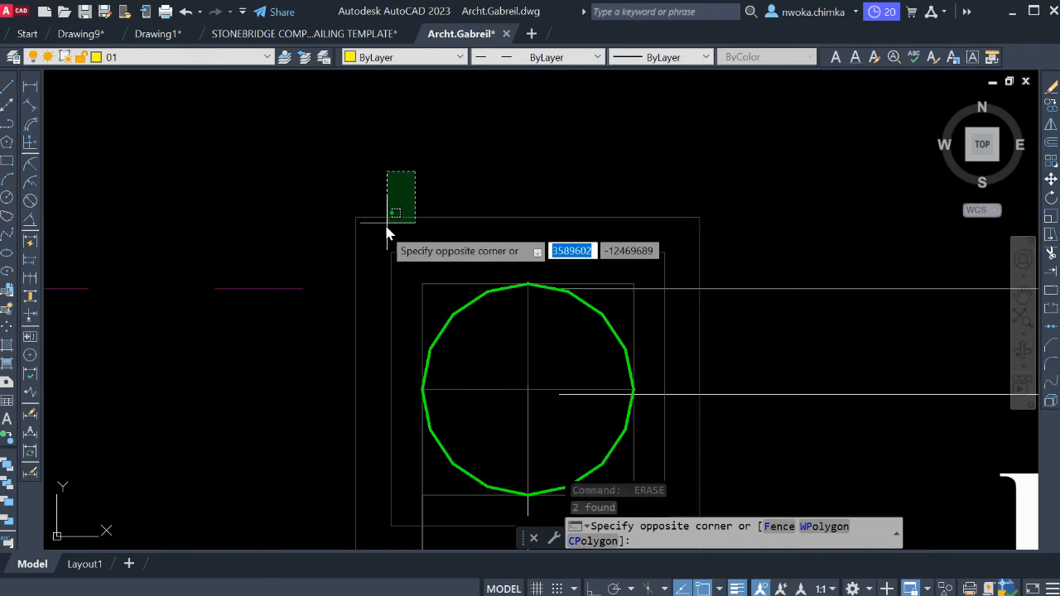
left_click(349, 259)
type("e")
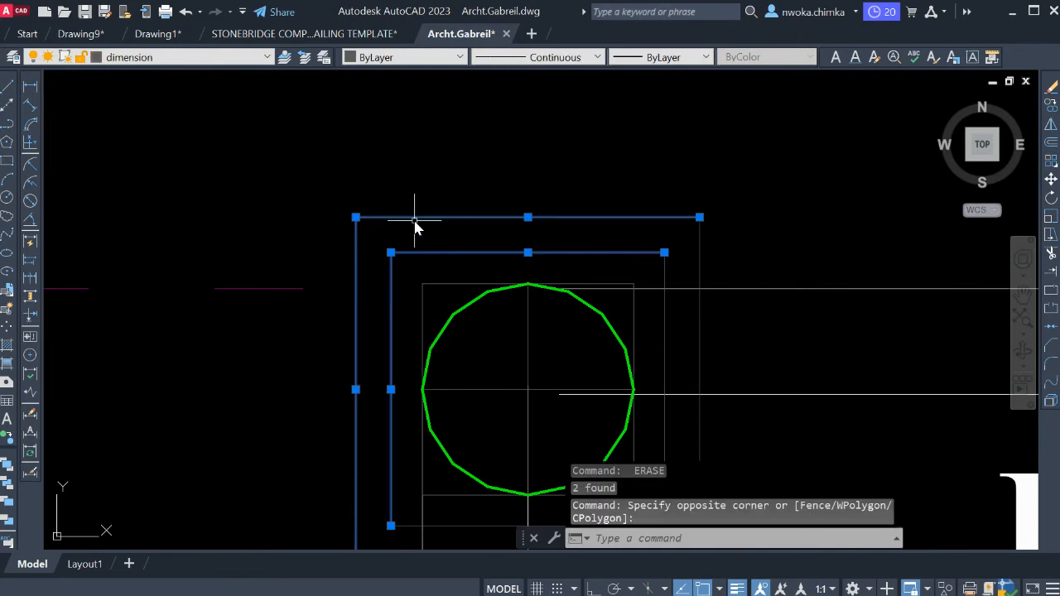
left_click(675, 257)
left_click(586, 277)
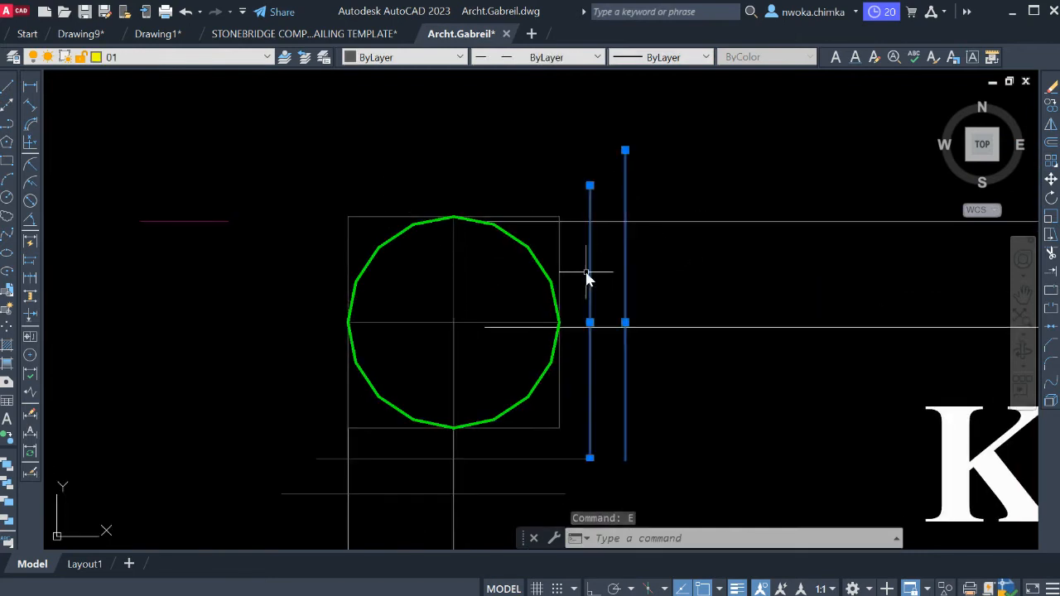
middle_click_drag(612, 258, 573, 137)
type("e")
key("space")
Erase the outer squares' bottom lines and the inner square around the kitchen terrace column, keeping the green circle.
left_click(592, 294)
left_click(499, 386)
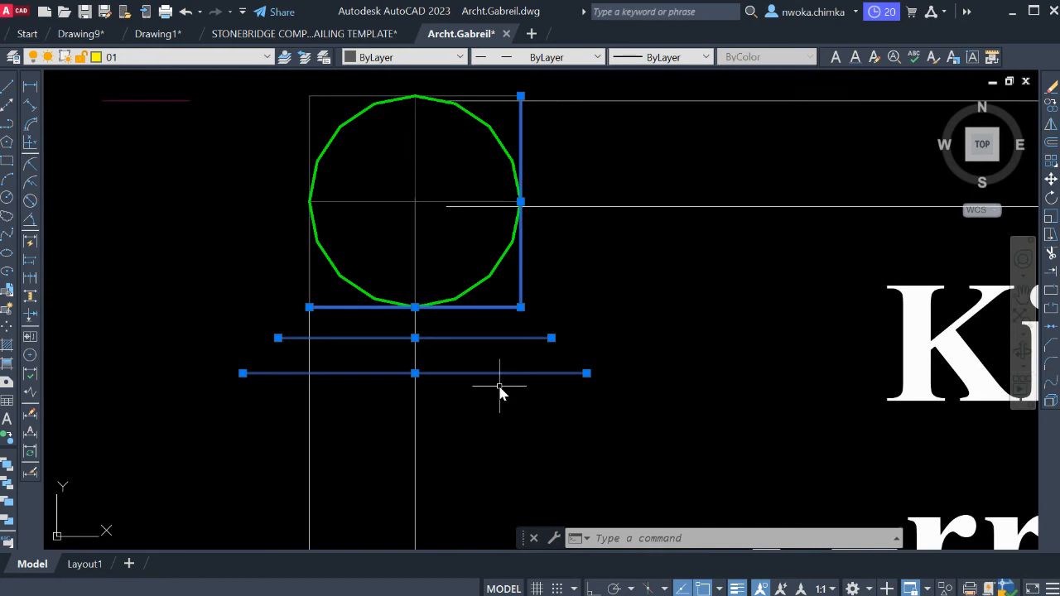
type("e")
key("space")
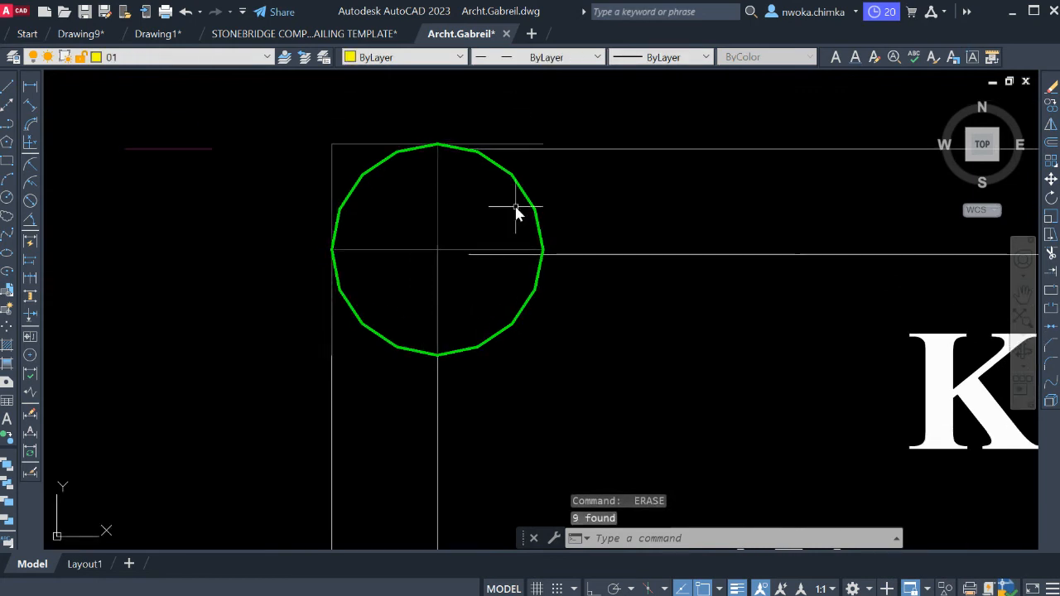
left_click(367, 146)
left_click(338, 113)
key("Delete")
Erase the left and bottom lines of the three squares around the round column at the main lounge's chamfered corner.
scroll(417, 190, "down", 8)
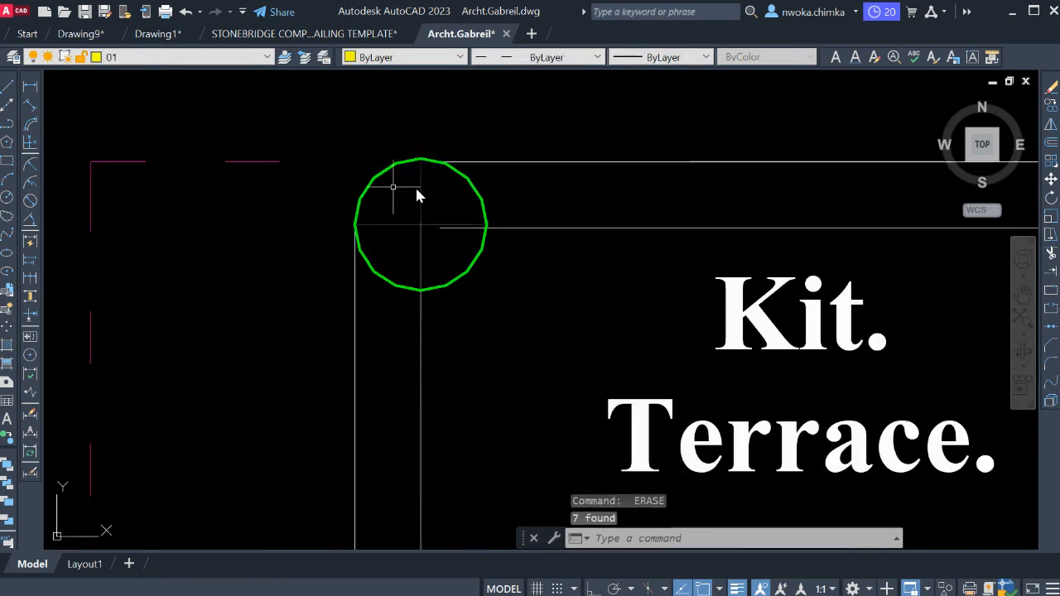
middle_click_drag(453, 200, 446, 141)
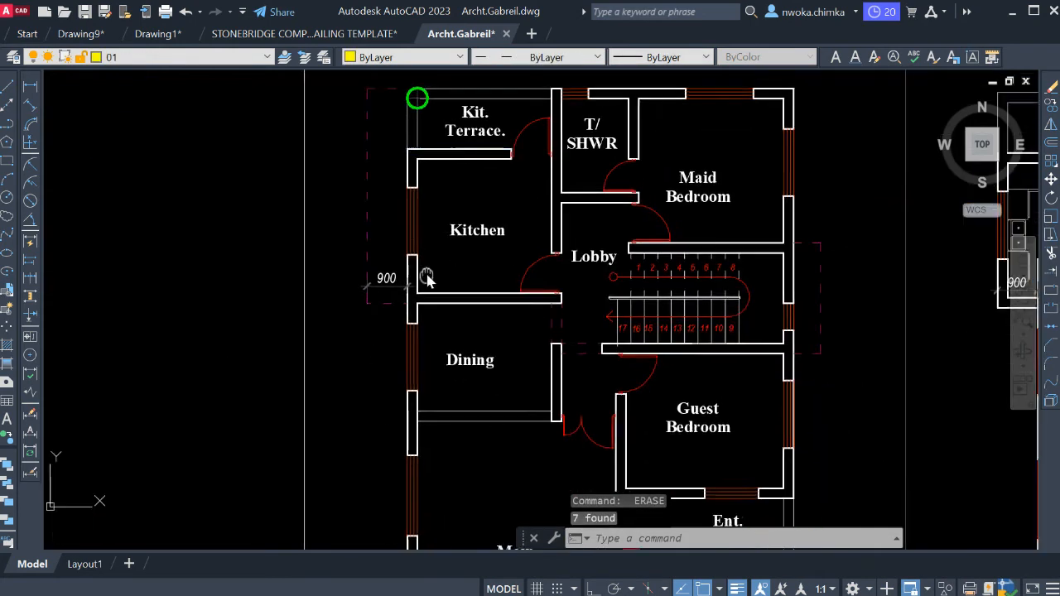
middle_click_drag(427, 279, 421, 212)
scroll(439, 274, "down", 2)
middle_click_drag(439, 335, 436, 210)
scroll(414, 286, "up", 4)
scroll(418, 363, "up", 5)
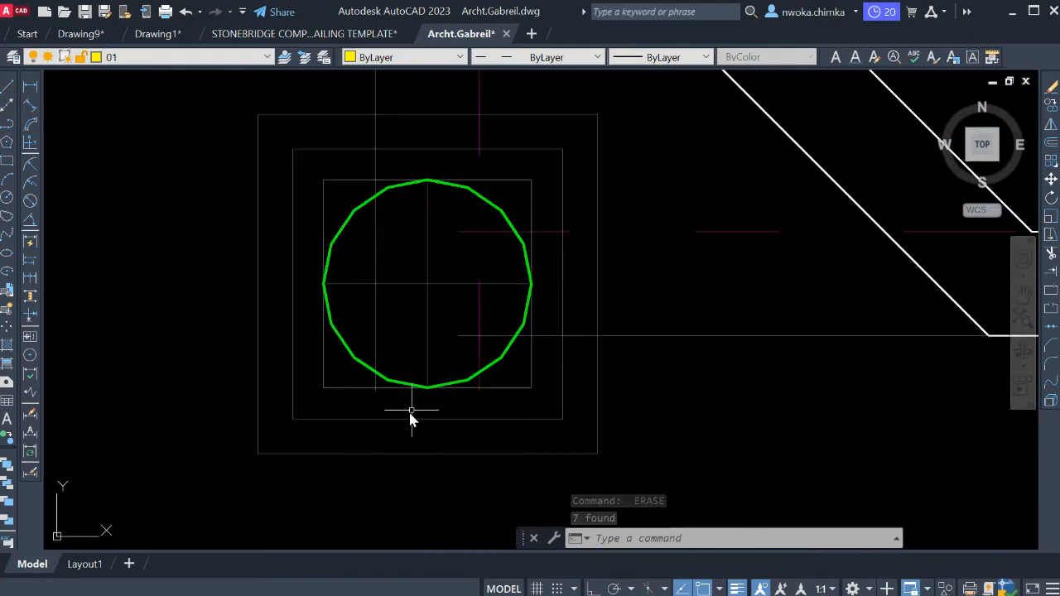
left_click(351, 388)
left_click(244, 448)
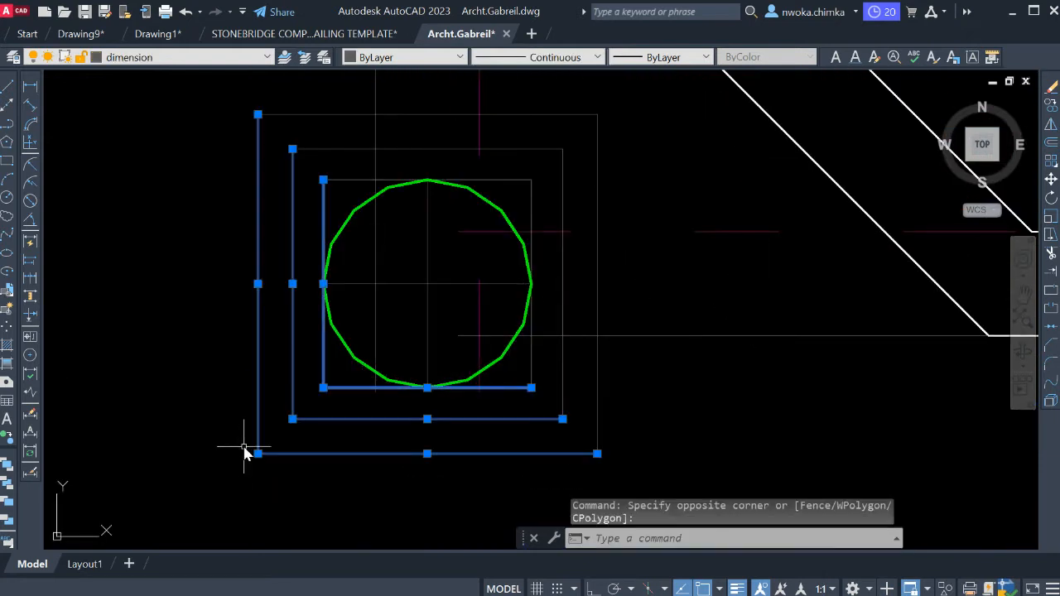
type("e")
key("Return")
Erase the remaining top and right lines of the squares around the main lounge's corner column, keeping the green circle.
left_click(611, 137)
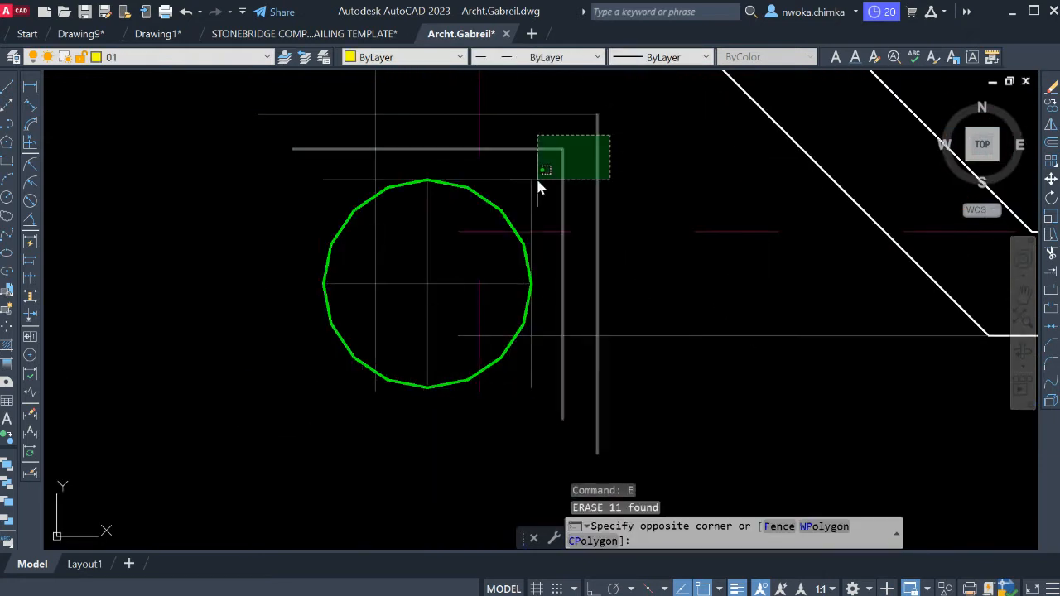
left_click(534, 185)
key("Delete")
left_click(532, 189)
key("Delete")
left_click(520, 174)
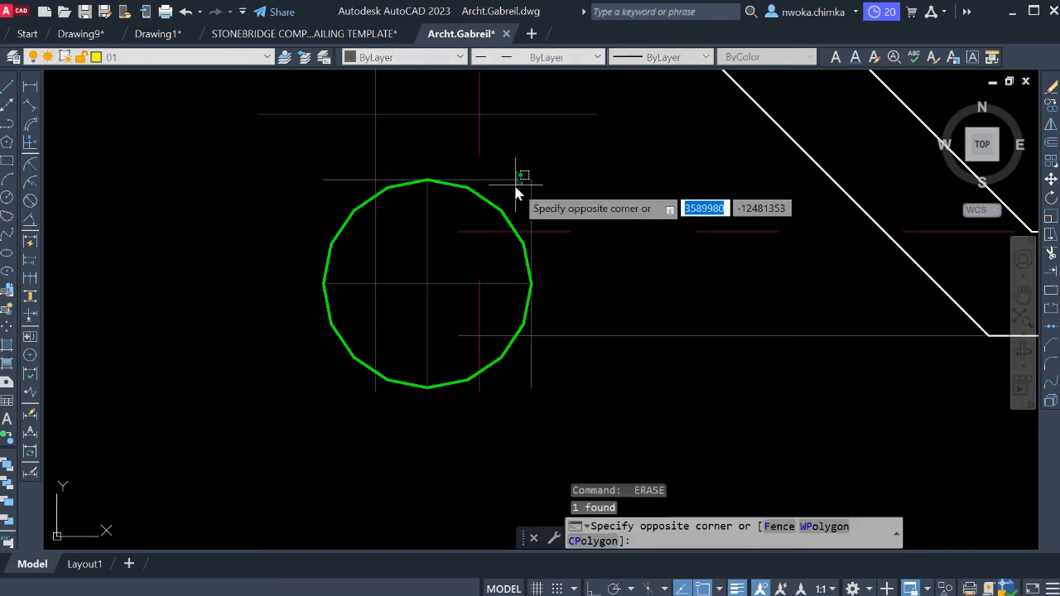
left_click(518, 193)
key("Delete")
left_click(552, 194)
left_click(521, 195)
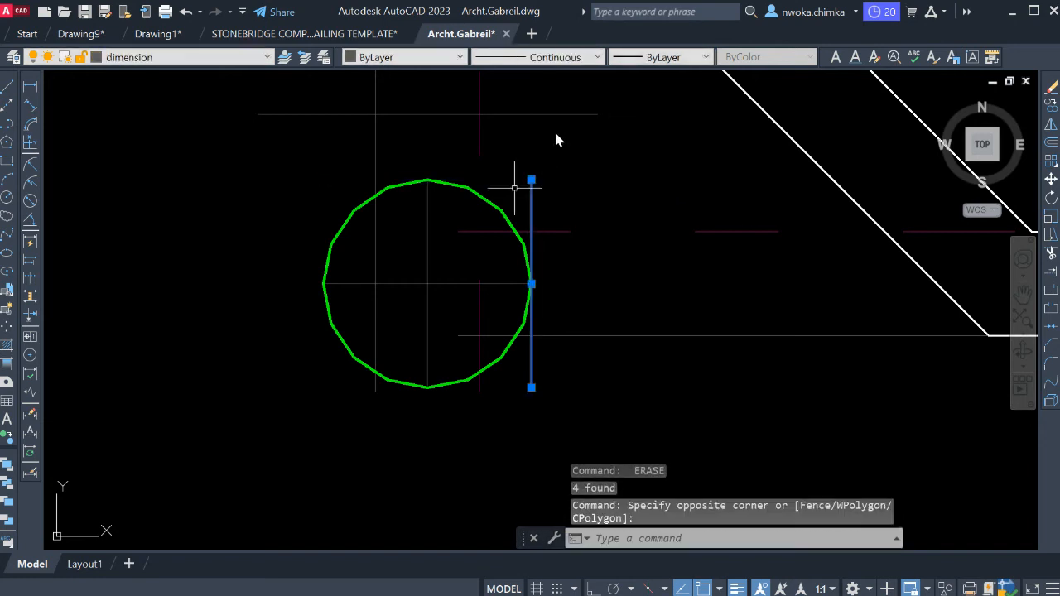
key("Delete")
left_click(553, 133)
left_click(539, 111)
key("Delete")
Erase the curved corner sofa and the straight sofas from the copied first floor's main lounge.
scroll(389, 314, "down", 5)
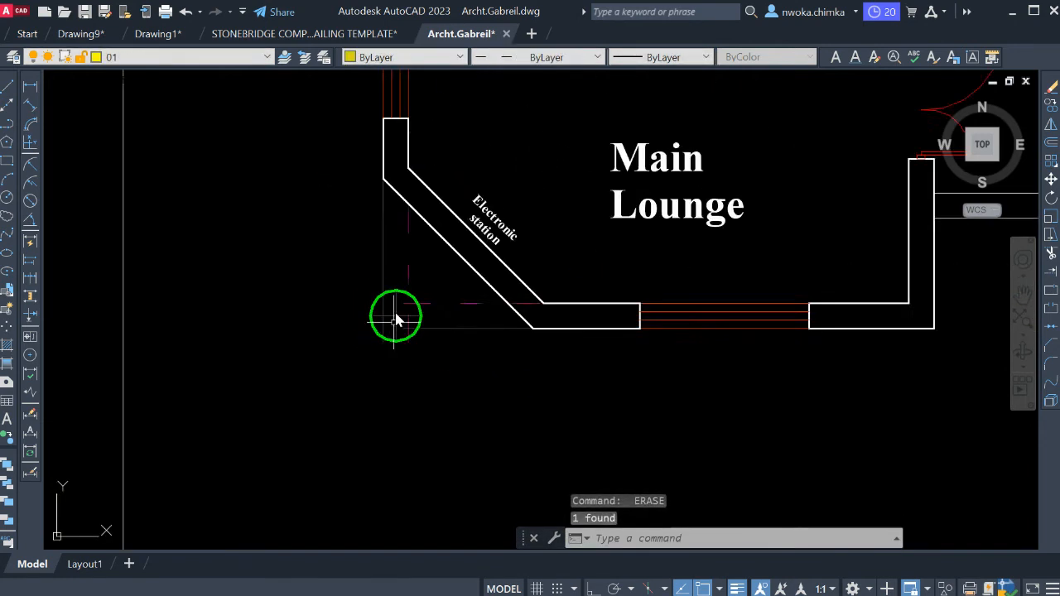
middle_click_drag(401, 310, 307, 322)
middle_click_drag(565, 322, 348, 420)
middle_click_drag(436, 359, 444, 371)
middle_click_drag(381, 318, 508, 309)
middle_click_drag(691, 357, 527, 290)
scroll(546, 328, "up", 4)
scroll(588, 197, "up", 4)
left_click(561, 201)
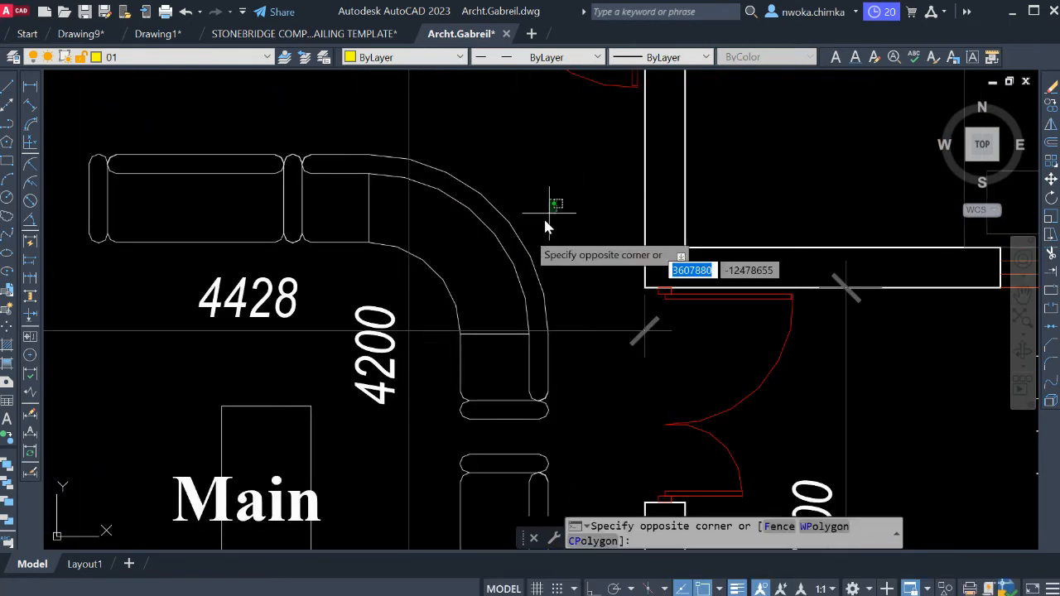
left_click(516, 230)
scroll(615, 186, "down", 2)
middle_click_drag(396, 136, 495, 150)
left_click(495, 150)
left_click(399, 215)
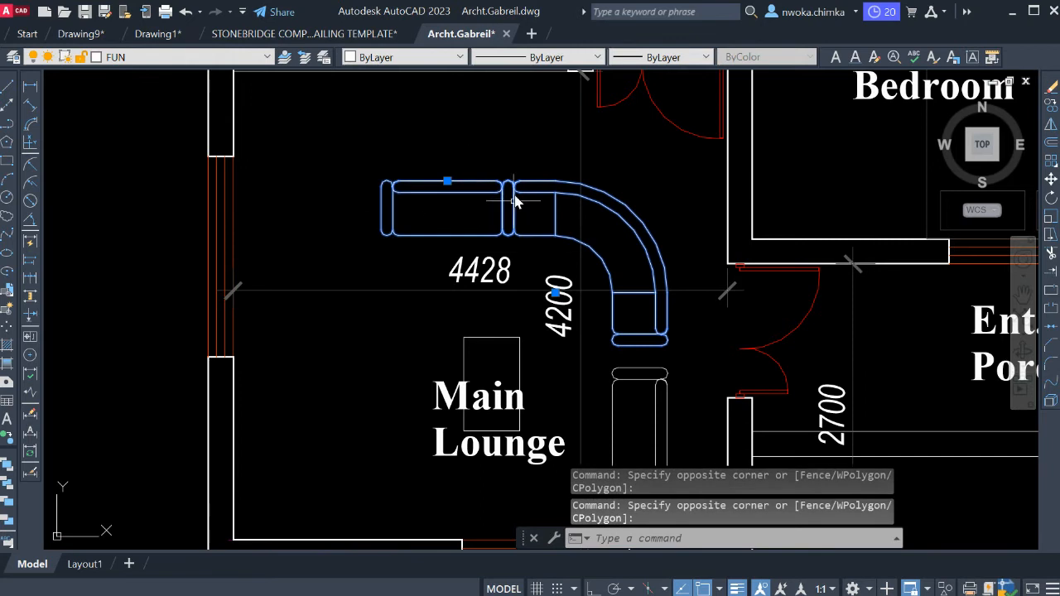
middle_click_drag(618, 382, 579, 312)
left_click(663, 356)
left_click(580, 289)
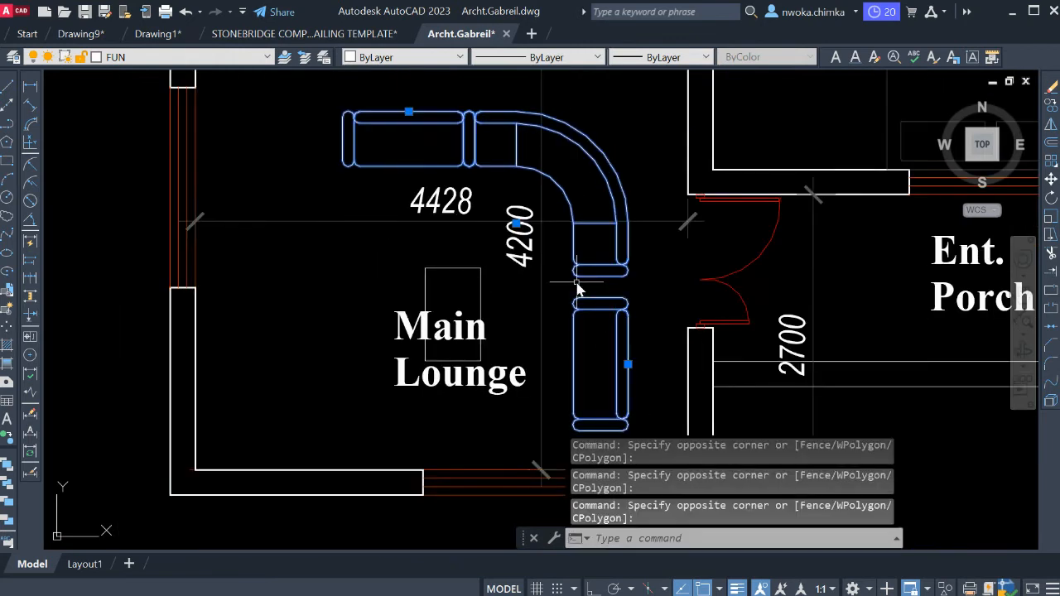
type("e")
key("Return")
Erase the coffee table and the 4428 and 4200 dimensions from the first floor's main lounge, keeping its label.
left_click(480, 270)
key("space")
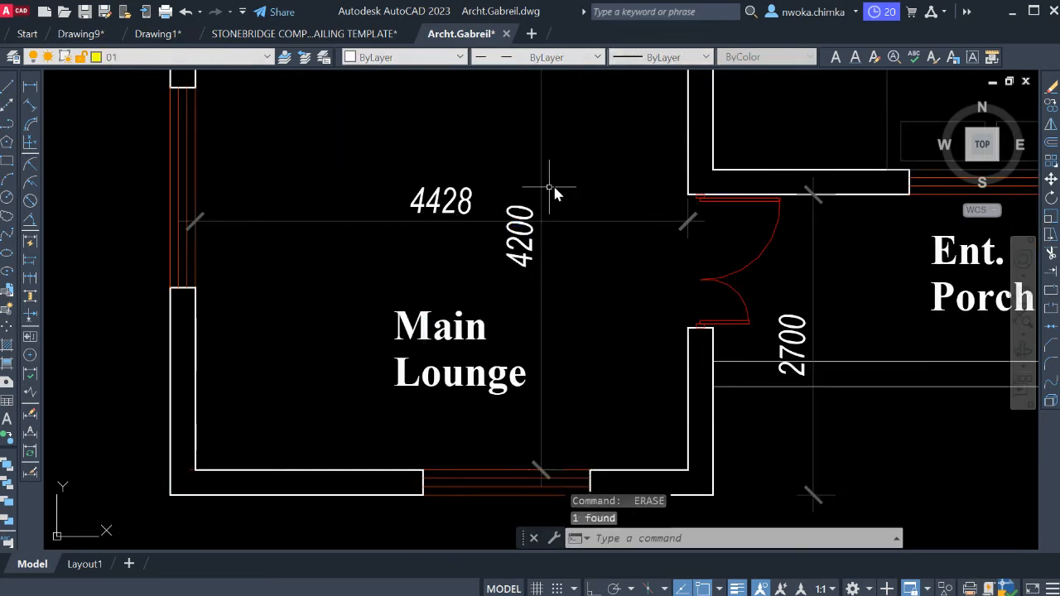
left_click(558, 186)
left_click(490, 245)
key("space")
Erase the bed from the first floor's guest bedroom, keeping the room label.
scroll(496, 258, "down", 7)
scroll(539, 269, "up", 6)
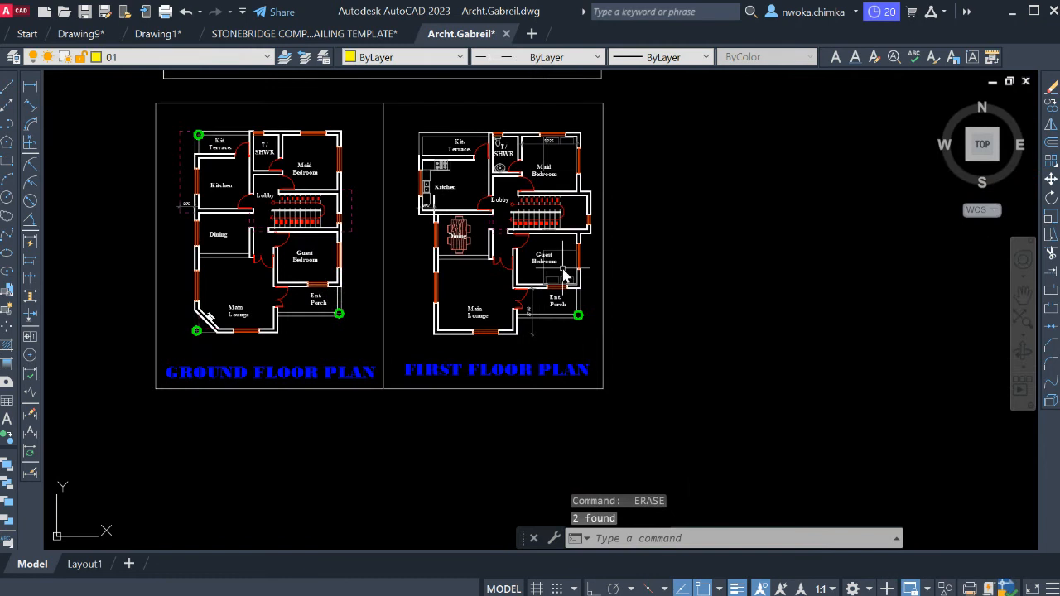
left_click(582, 213)
key("space")
Erase the dining table with its chairs from the first floor's dining area, keeping the room label.
scroll(633, 281, "down", 5)
middle_click_drag(633, 284, 770, 420)
scroll(532, 327, "up", 5)
left_click(561, 266)
left_click(472, 288)
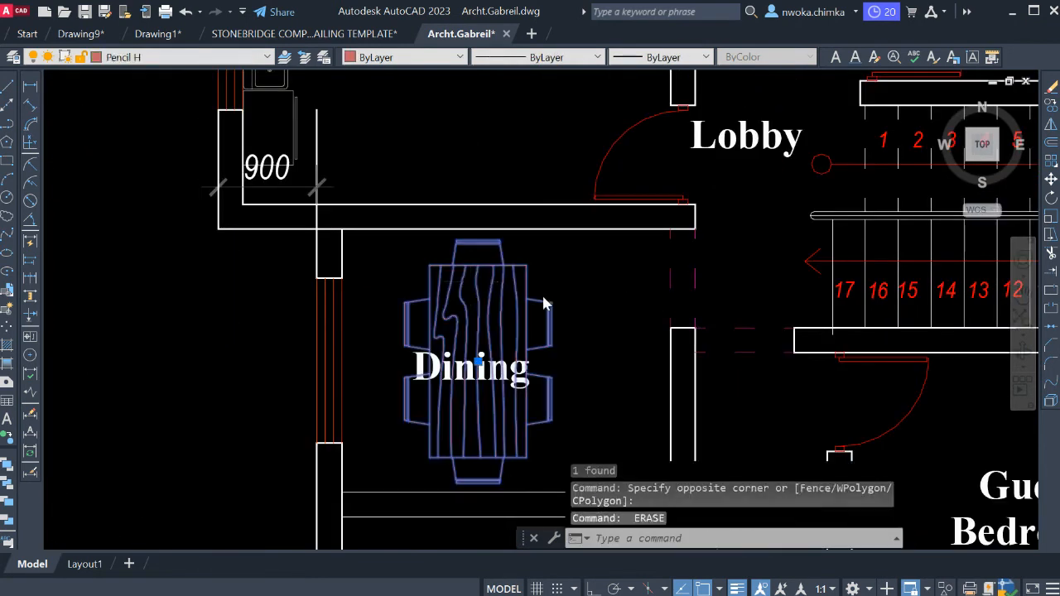
key("space")
Erase the cooker and the counter around it from the first floor's kitchen.
scroll(547, 314, "down", 5)
scroll(572, 348, "up", 7)
left_click(578, 297)
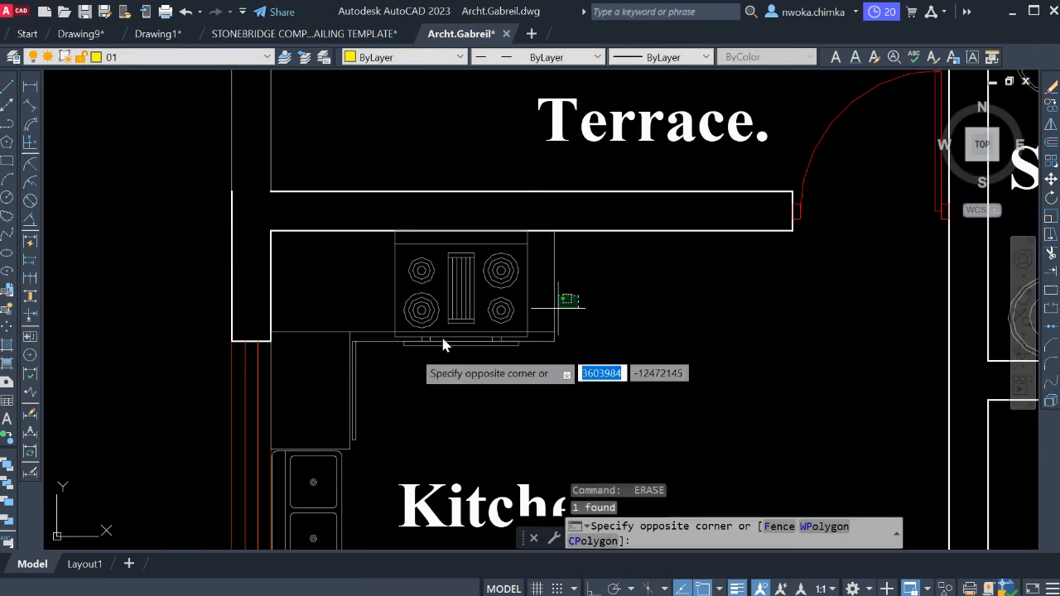
left_click(429, 360)
middle_click_drag(428, 359, 481, 200)
key("space")
key("space")
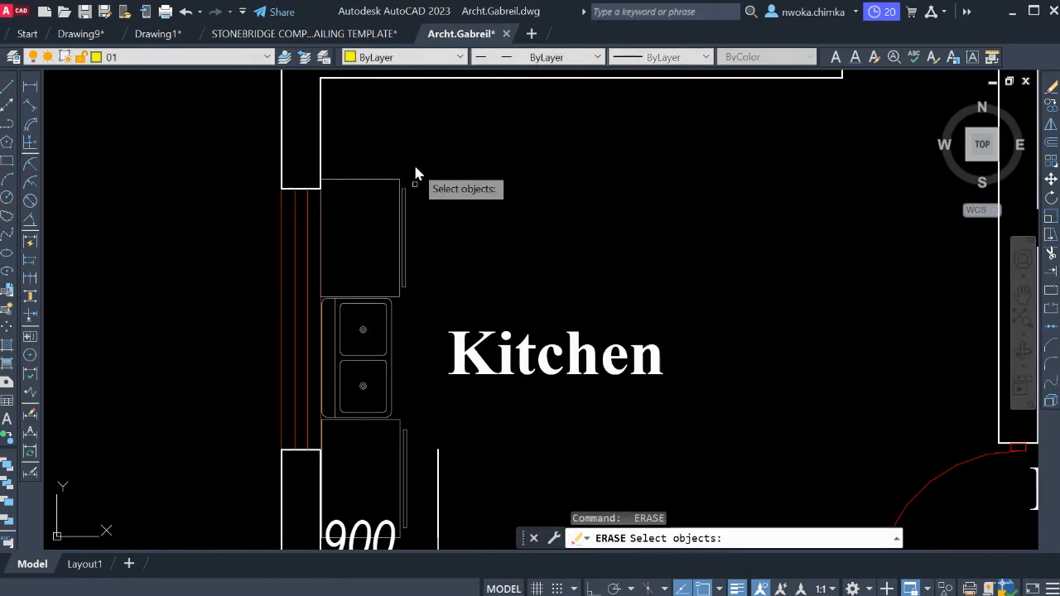
Erase the double sink and the counters beside it along the window wall of the first floor's kitchen.
left_click(419, 166)
left_click(384, 358)
left_click(404, 423)
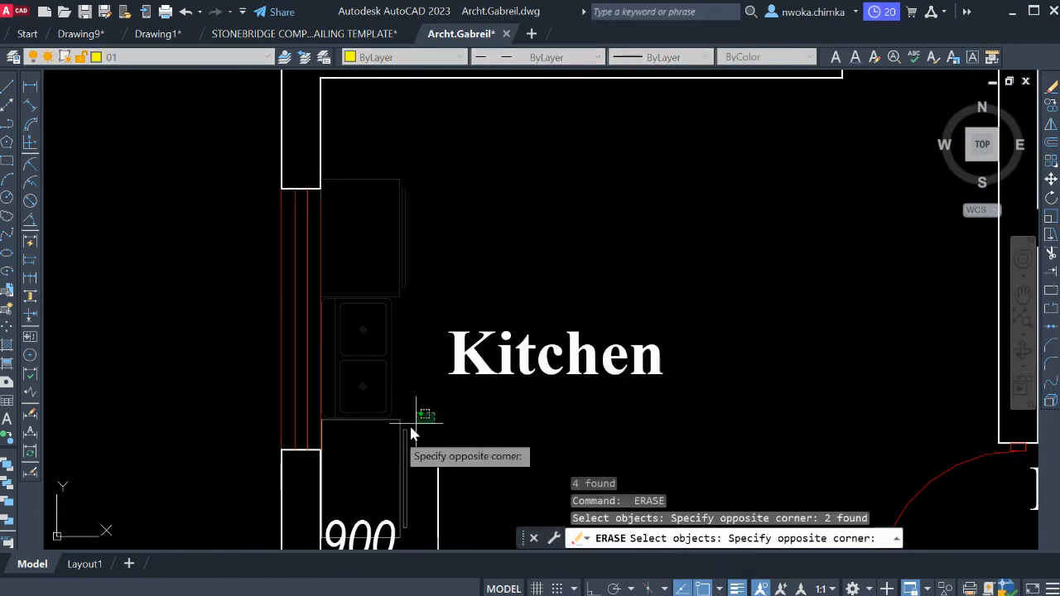
left_click(384, 445)
scroll(433, 332, "down", 8)
key("space")
Delete the toilet and the wash basin from the first floor's T/SHWR room, keeping its label.
scroll(551, 286, "up", 7)
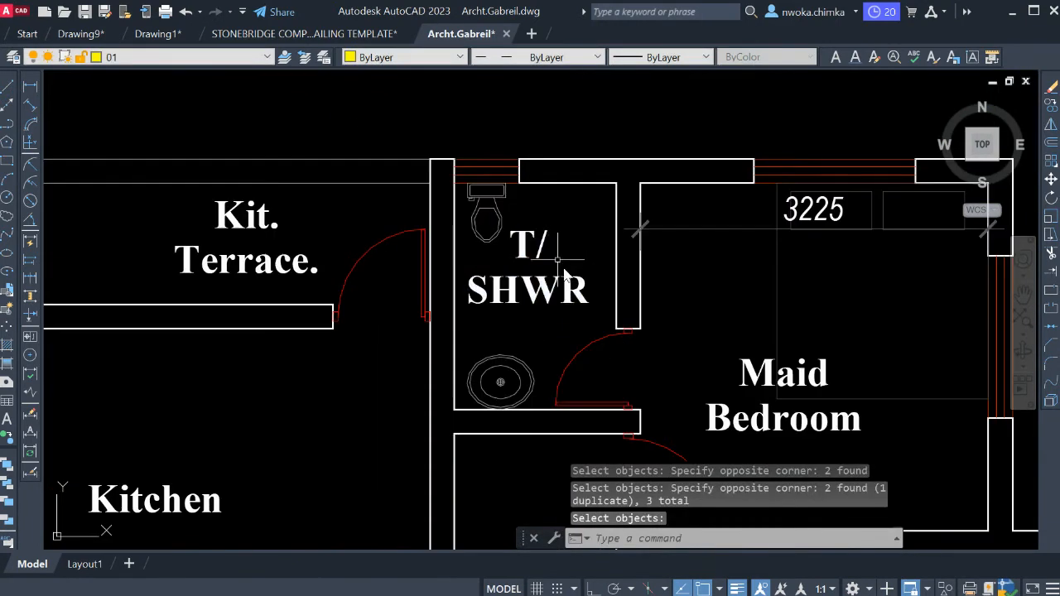
left_click(485, 191)
key("Delete")
left_click(524, 364)
key("Delete")
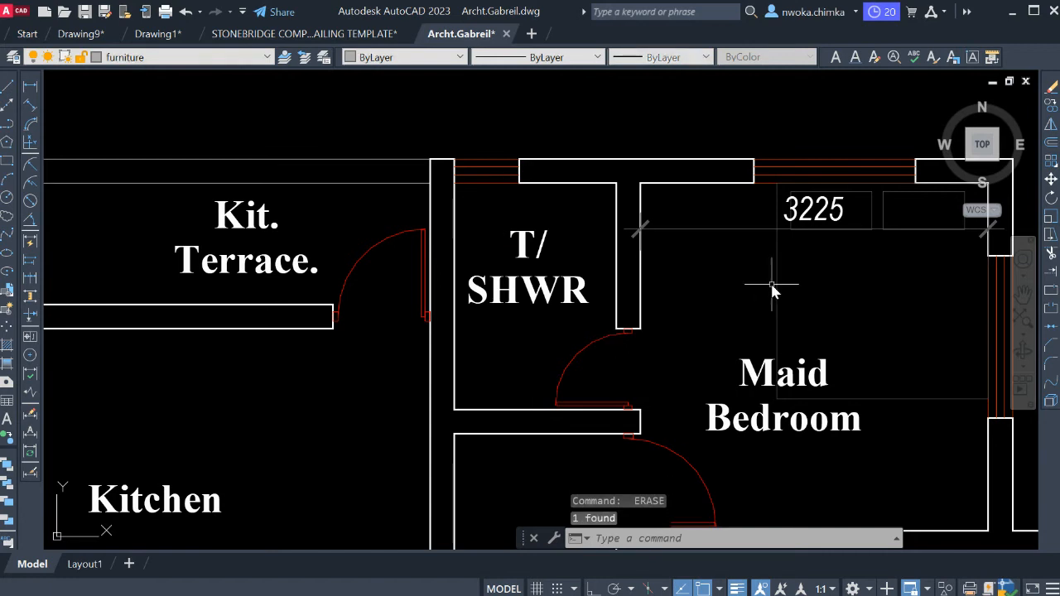
Delete the bed with its pillows and the 3225 dimension from the first floor's maid bedroom.
middle_click_drag(793, 265, 539, 280)
scroll(673, 250, "up", 2)
scroll(688, 218, "down", 4)
left_click(687, 217)
left_click(658, 251)
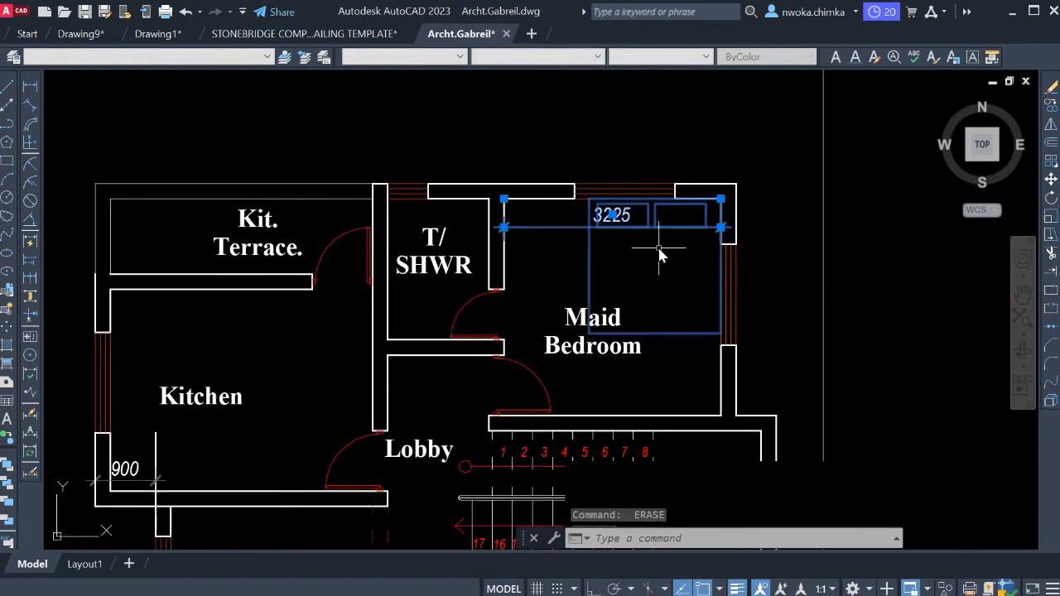
key("Delete")
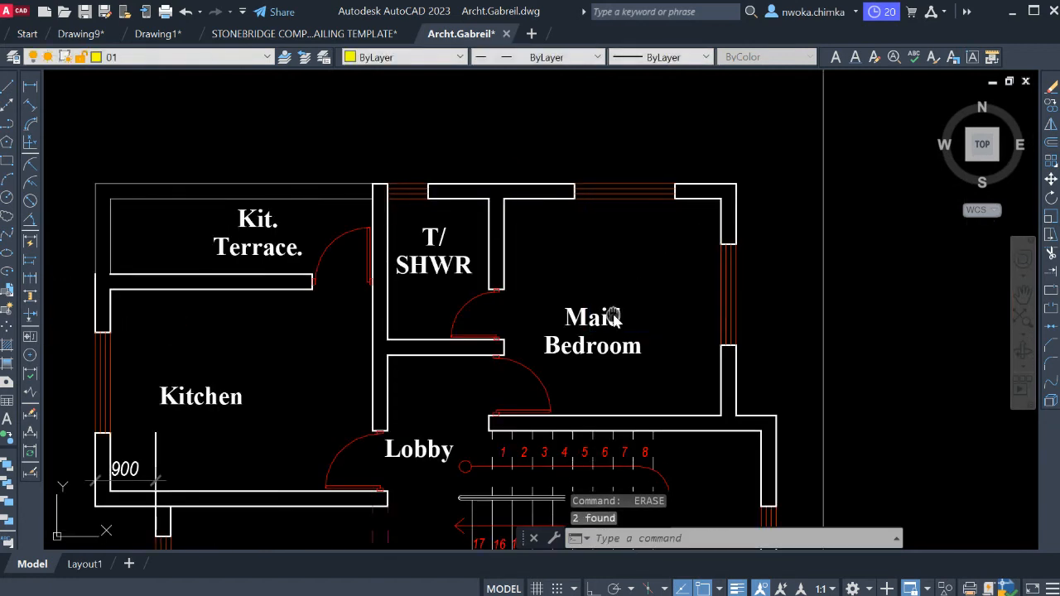
Erase the 2700 dimension beside the entrance porch on the first floor plan.
scroll(613, 319, "down", 8)
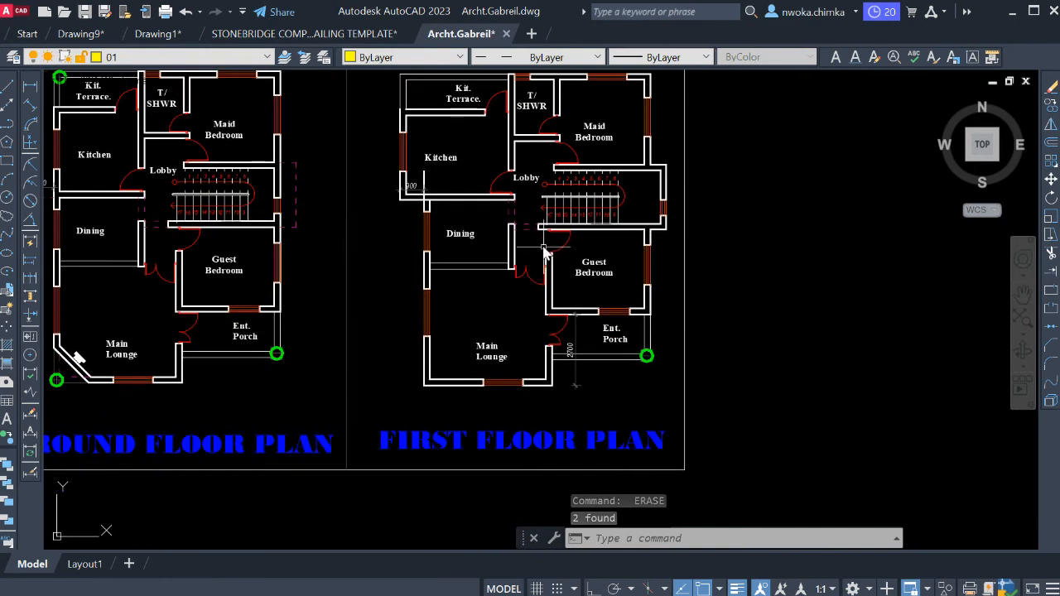
middle_click_drag(547, 315, 513, 300)
scroll(542, 361, "up", 6)
left_click(553, 385)
left_click(503, 425)
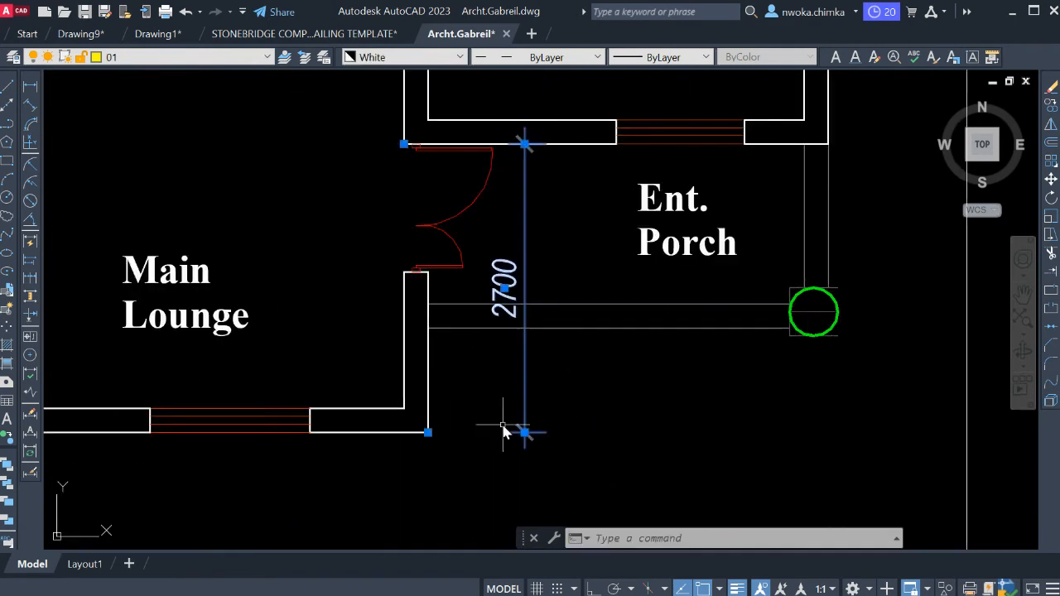
type("e")
key("Return")
scroll(545, 377, "down", 3)
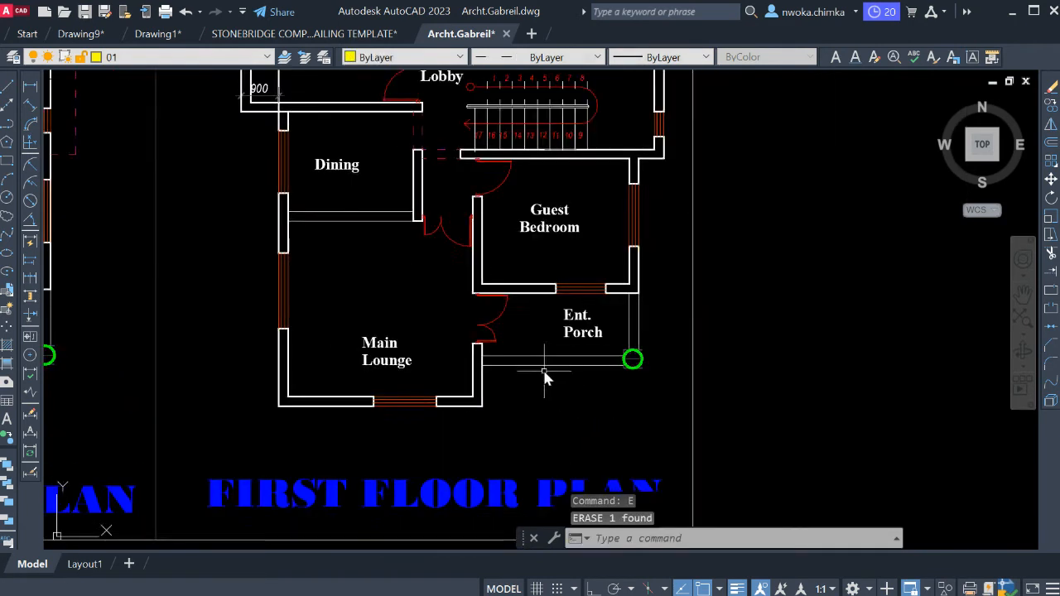
Examine the cleared ground and first floor plans together with the front view above them.
scroll(545, 377, "down", 6)
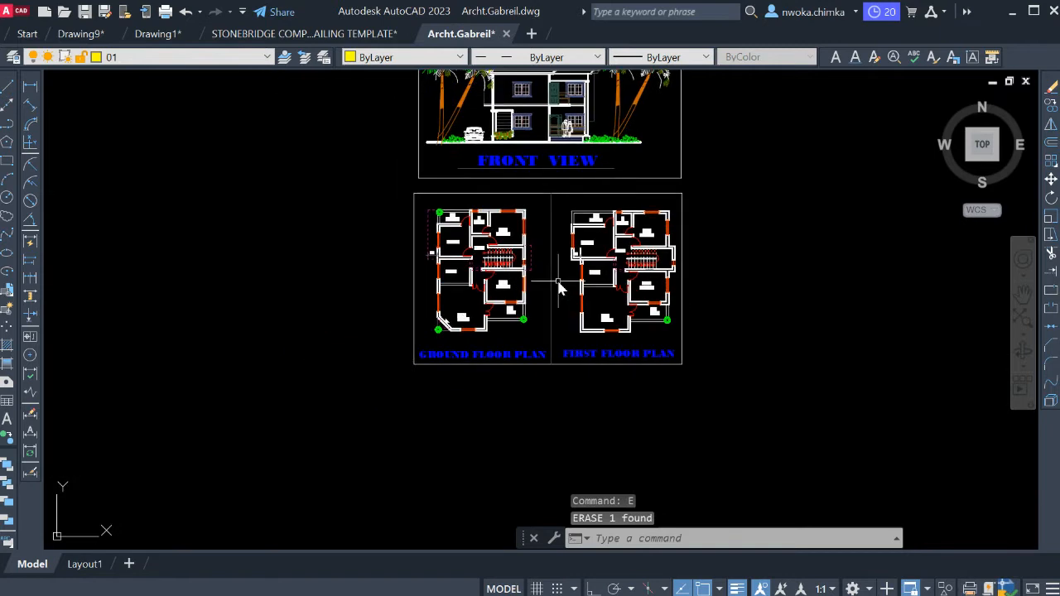
scroll(562, 284, "up", 5)
scroll(522, 277, "down", 3)
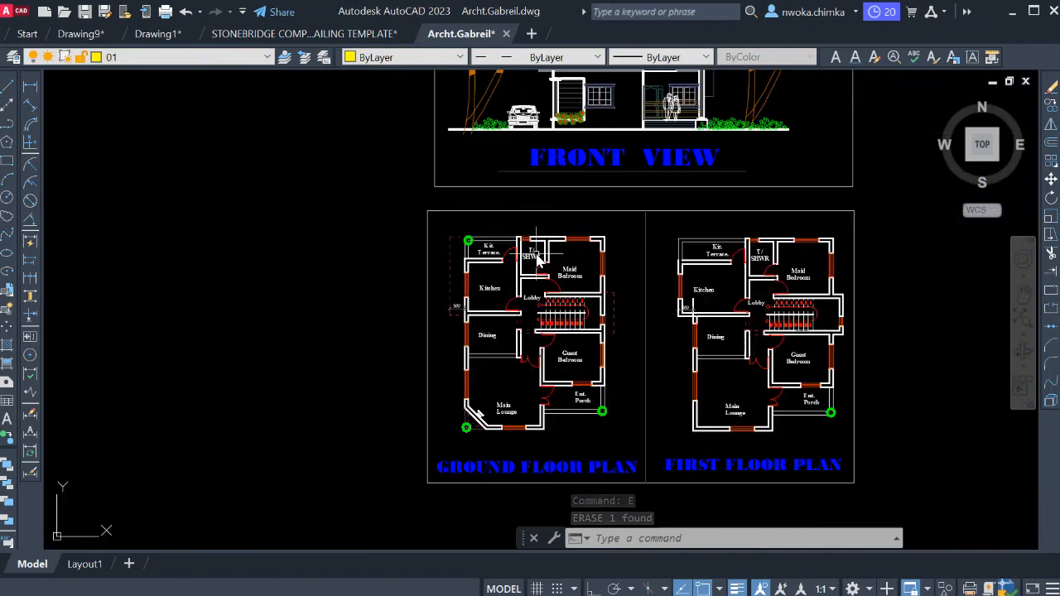
scroll(575, 283, "up", 2)
scroll(576, 315, "up", 3)
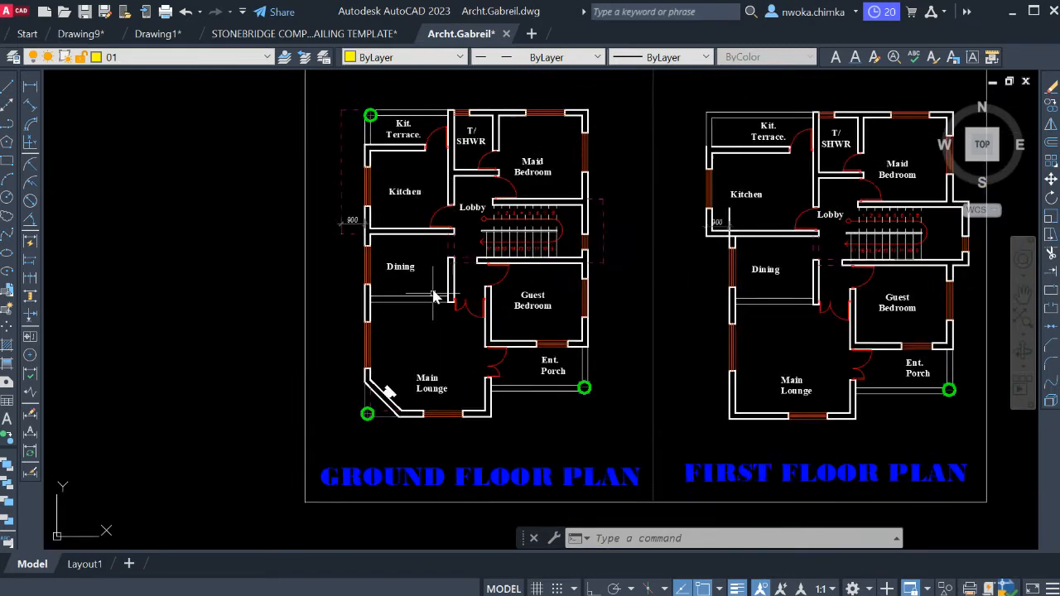
scroll(504, 258, "down", 5)
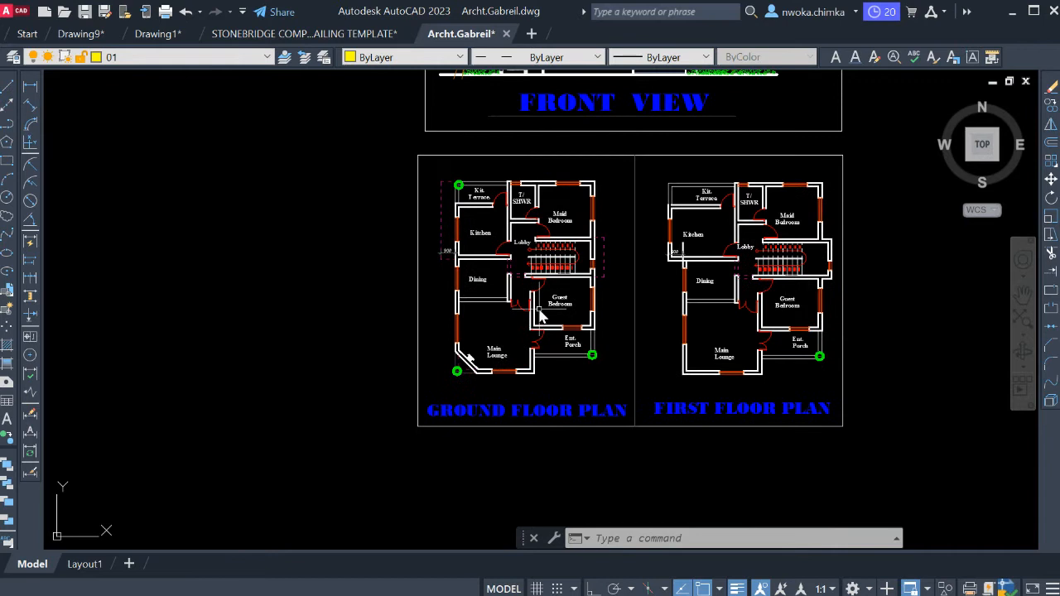
scroll(484, 230, "up", 1)
middle_click_drag(484, 231, 509, 296)
scroll(464, 267, "down", 2)
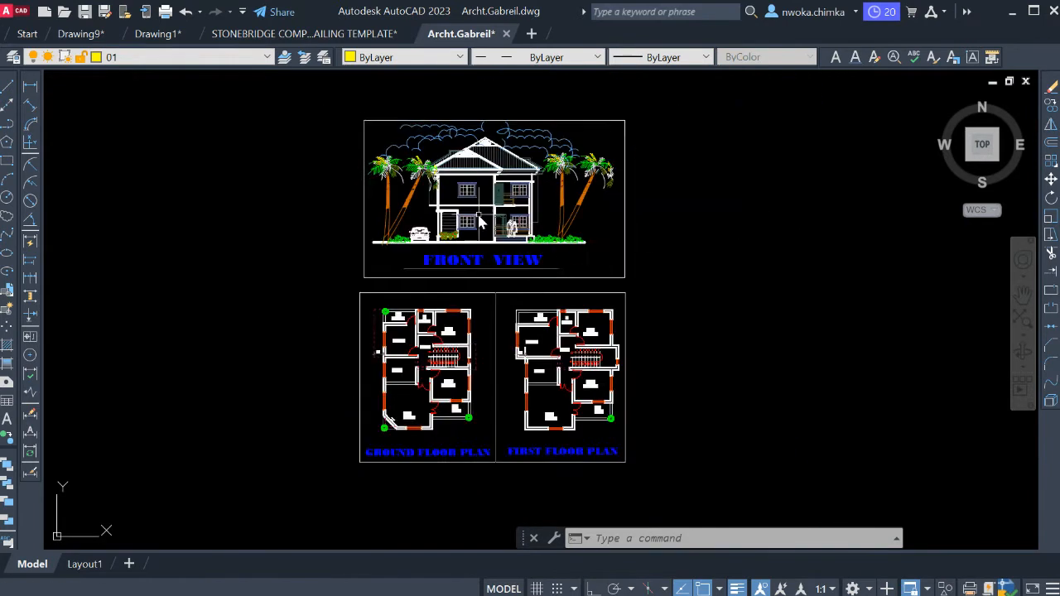
scroll(402, 386, "up", 2)
scroll(429, 295, "down", 2)
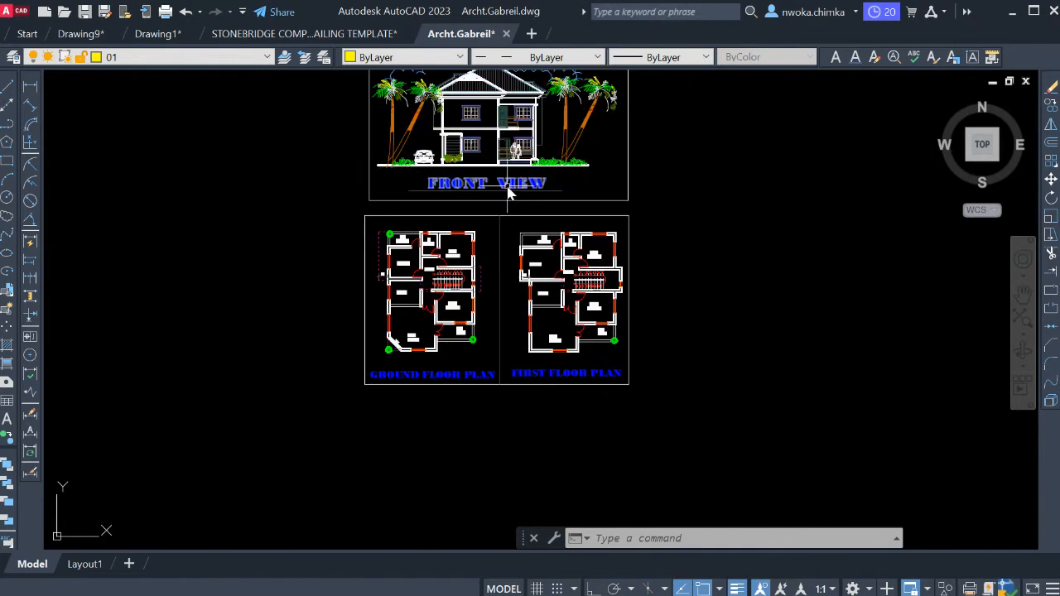
middle_click_drag(556, 257, 492, 276)
middle_click_drag(534, 210, 564, 224)
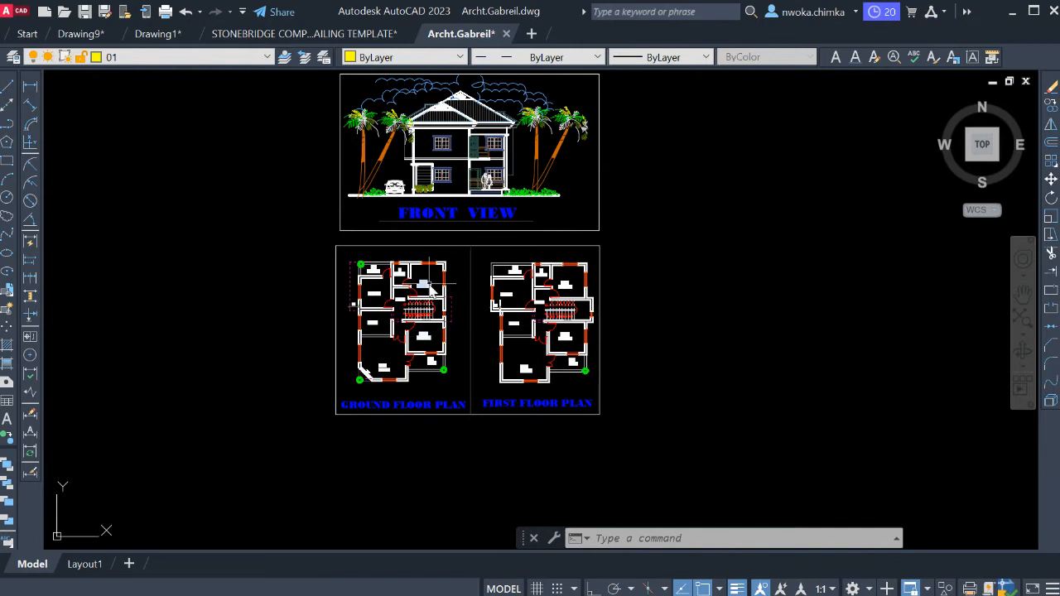
Create a new layer named GRID and set its colour to yellow.
left_click(14, 57)
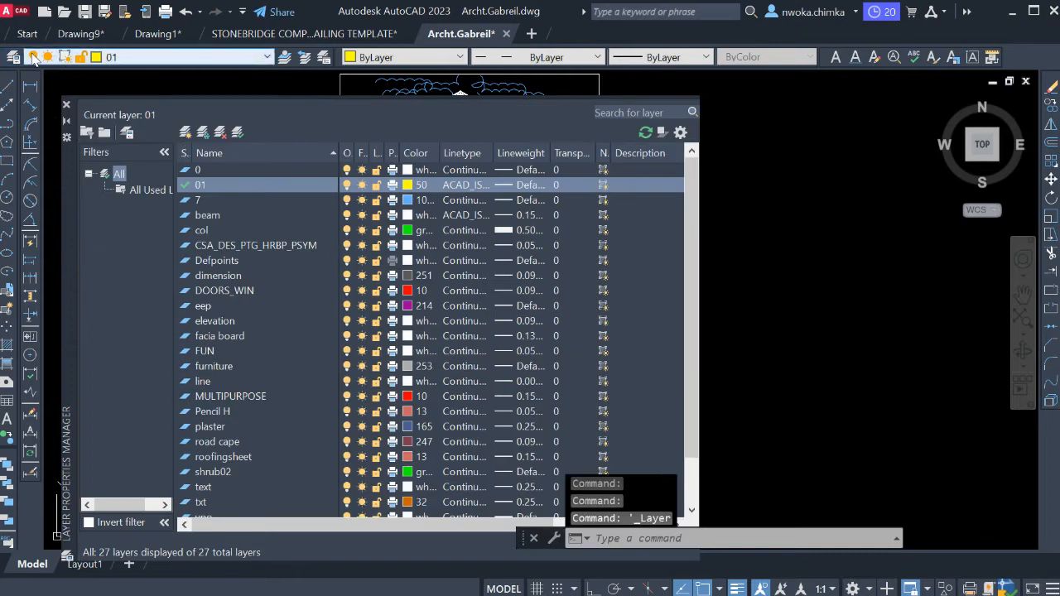
left_click(66, 106)
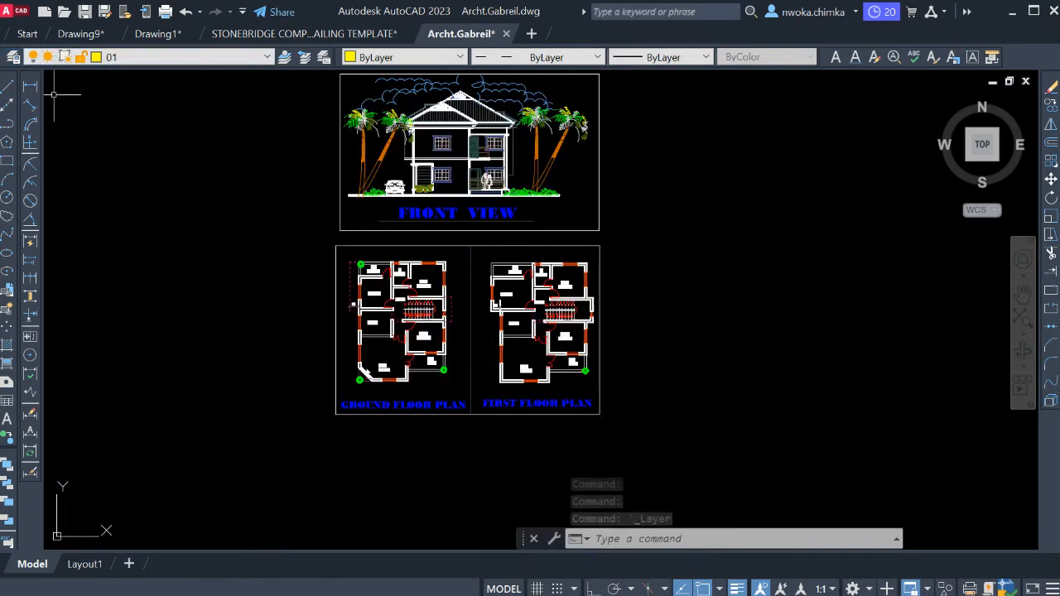
left_click(14, 57)
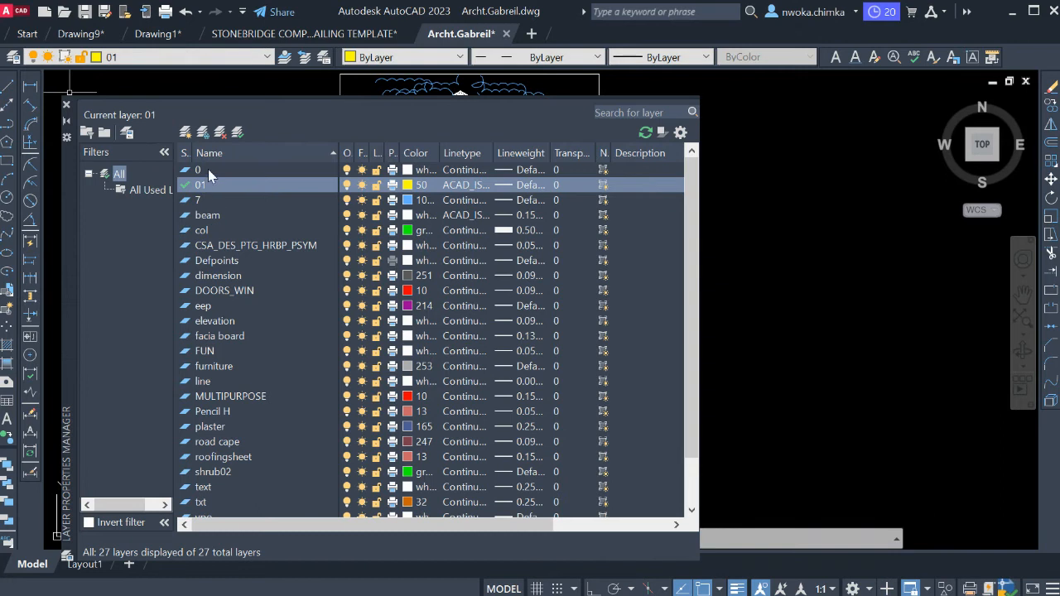
left_click(185, 132)
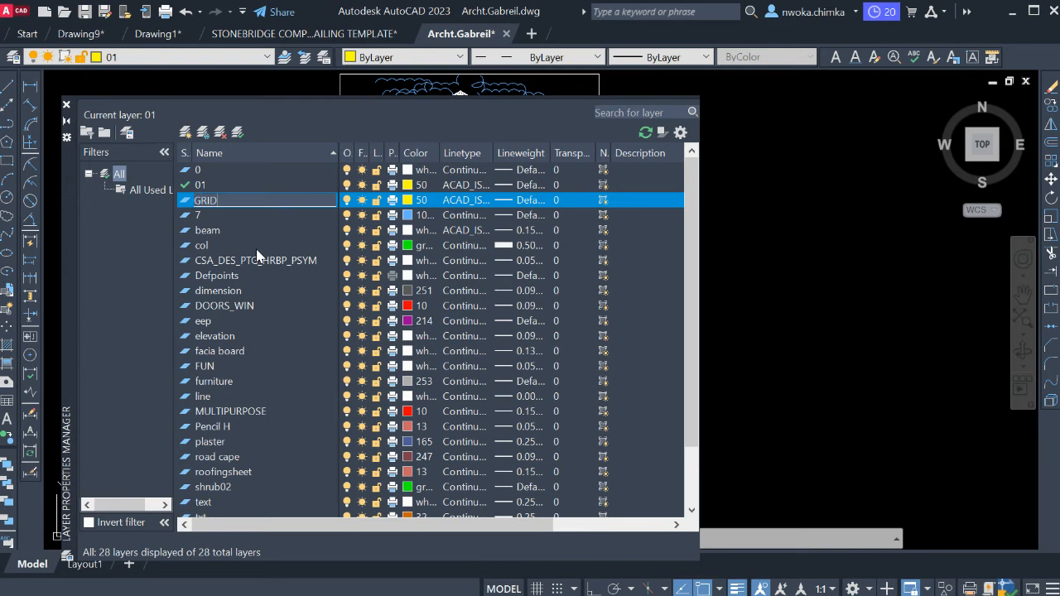
left_click(422, 202)
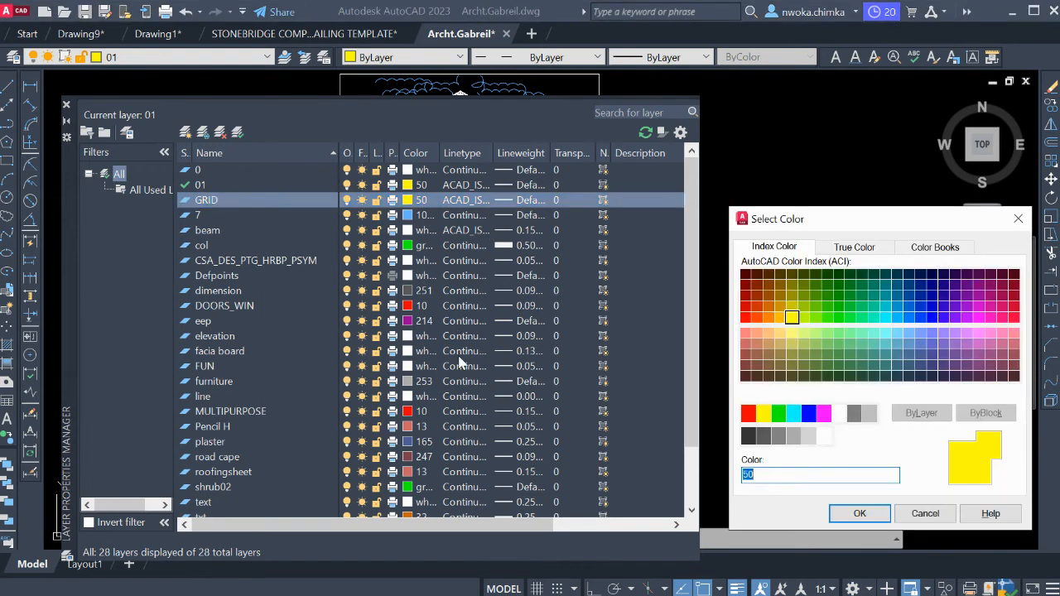
left_click(763, 413)
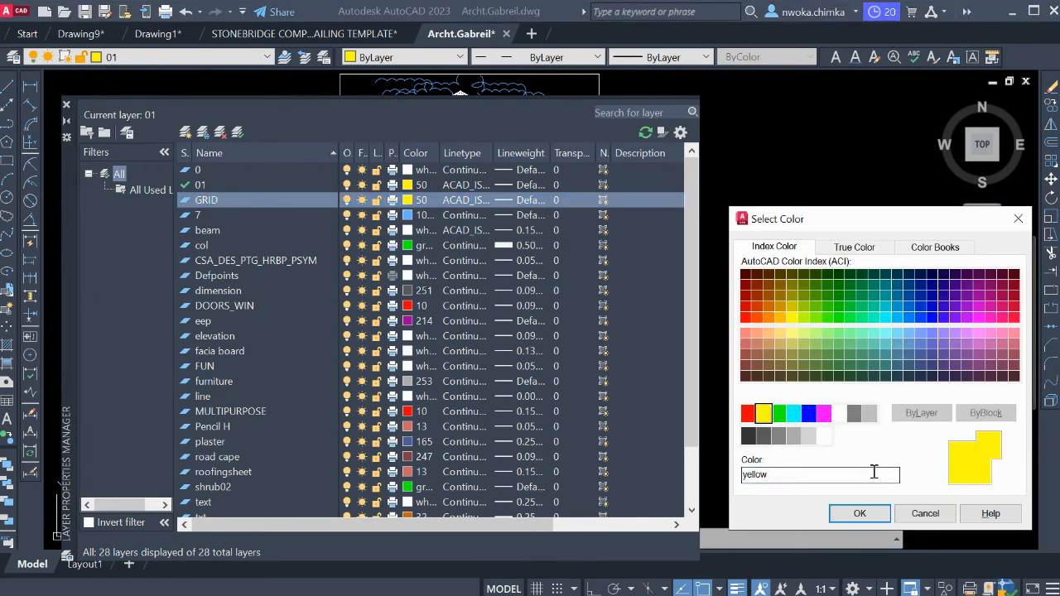
left_click(859, 513)
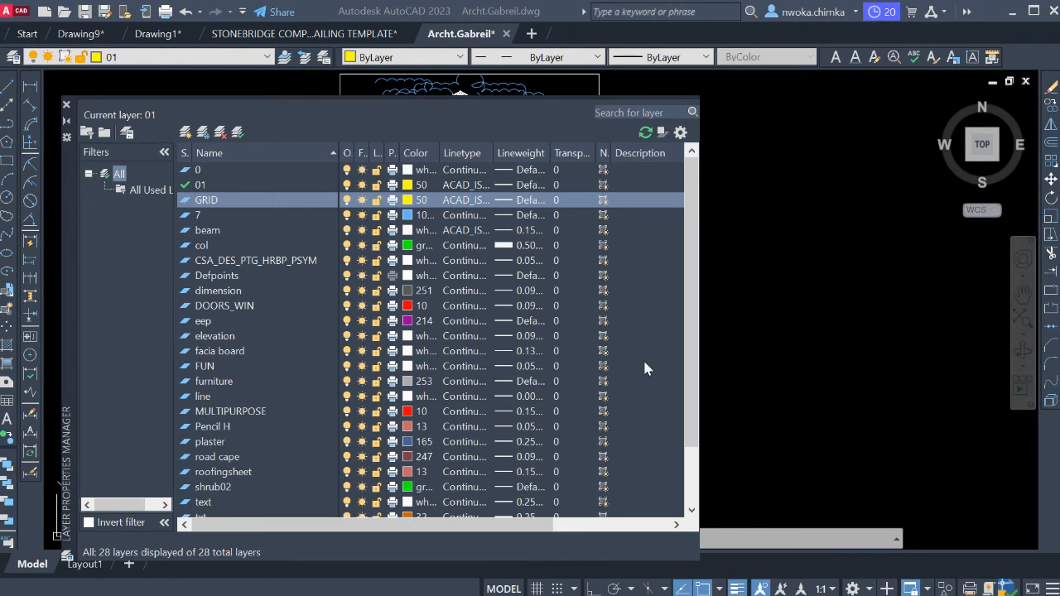
Keep the ACAD_ISO03W100 linetype for the GRID layer and set its lineweight to 0.13 mm.
left_click(481, 205)
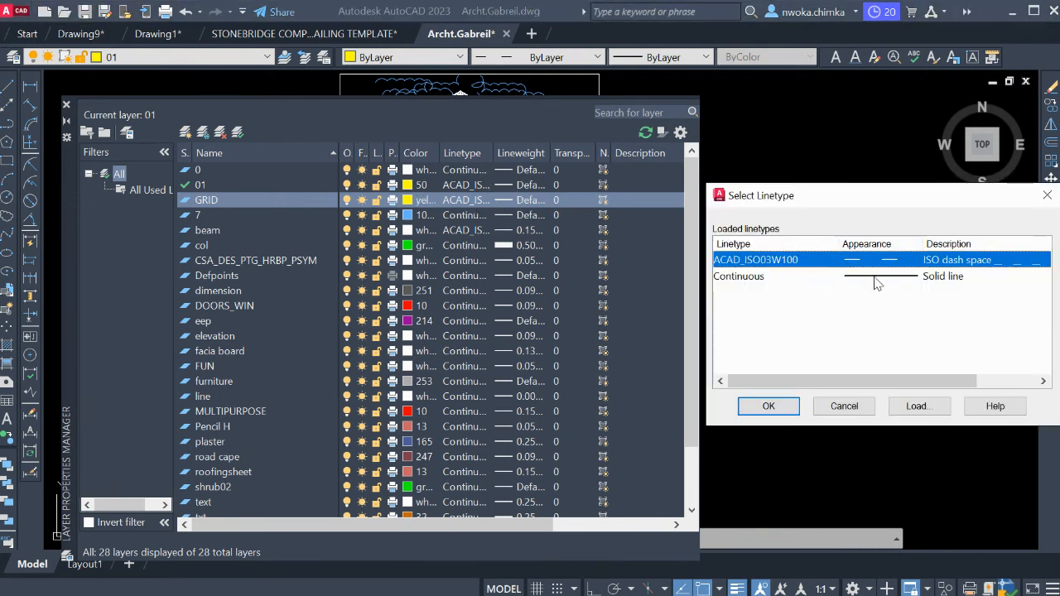
left_click(769, 406)
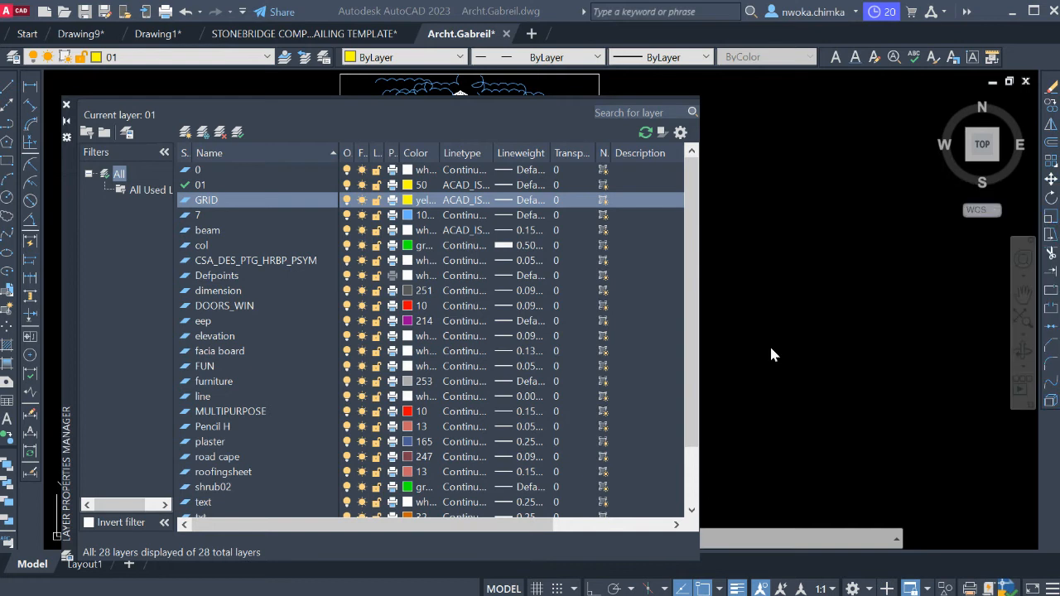
left_click(533, 202)
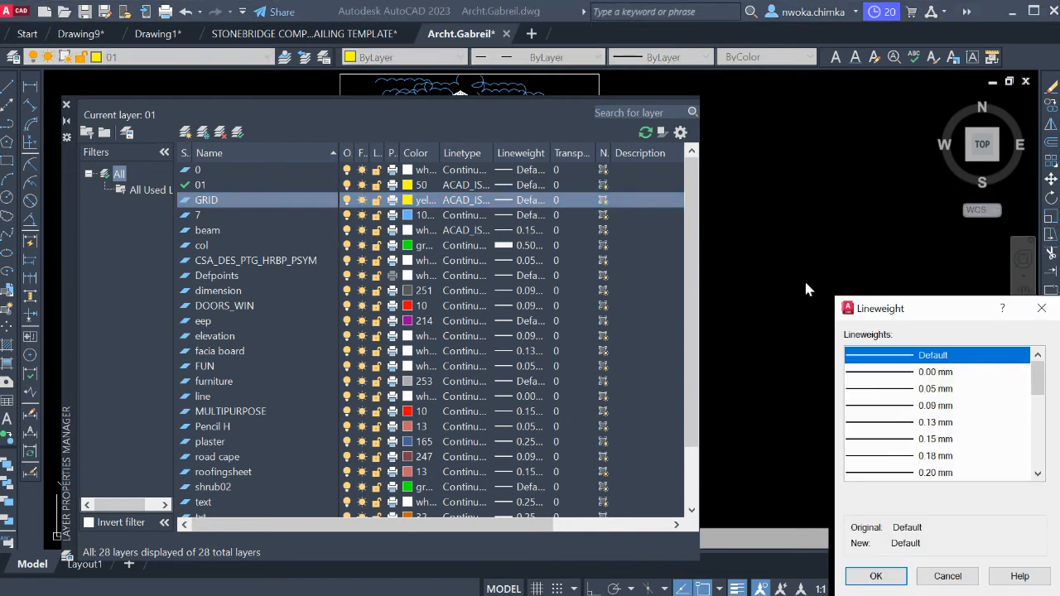
left_click(929, 422)
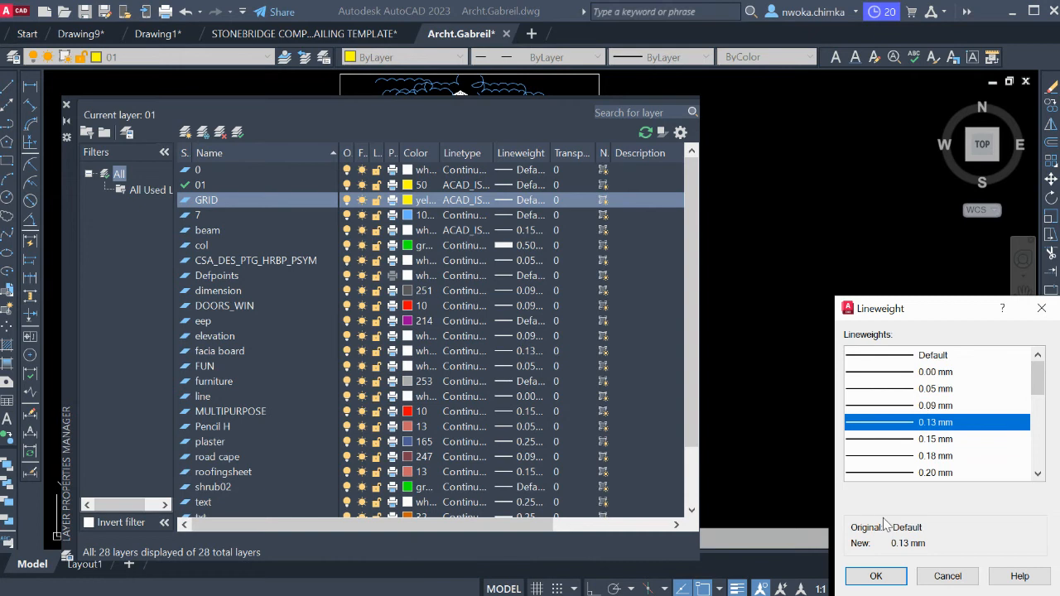
left_click(882, 574)
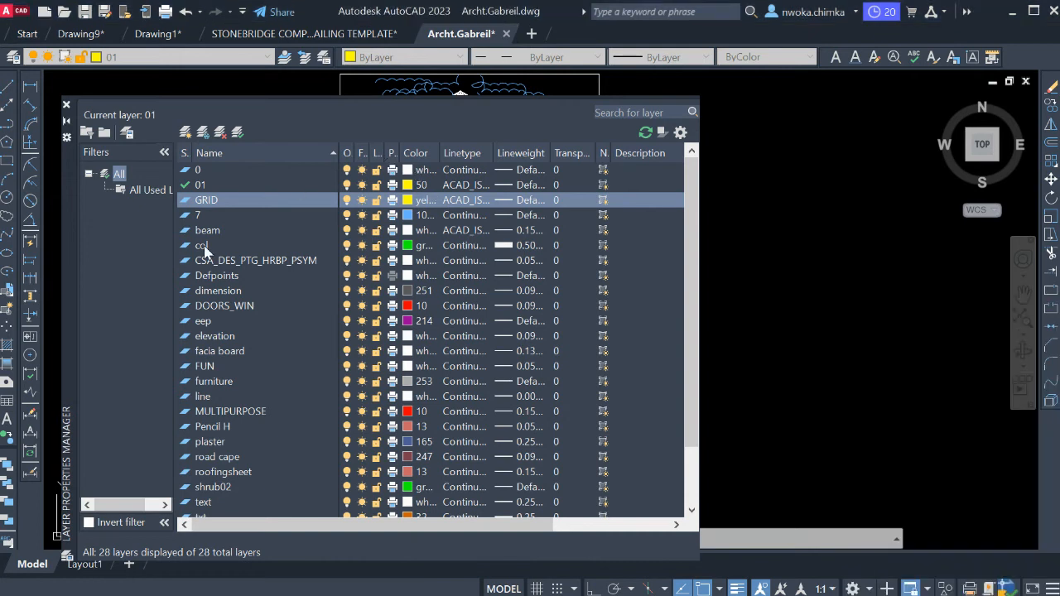
Create a new layer named COLUMN based on the col layer and set its colour to index 90.
left_click(185, 133)
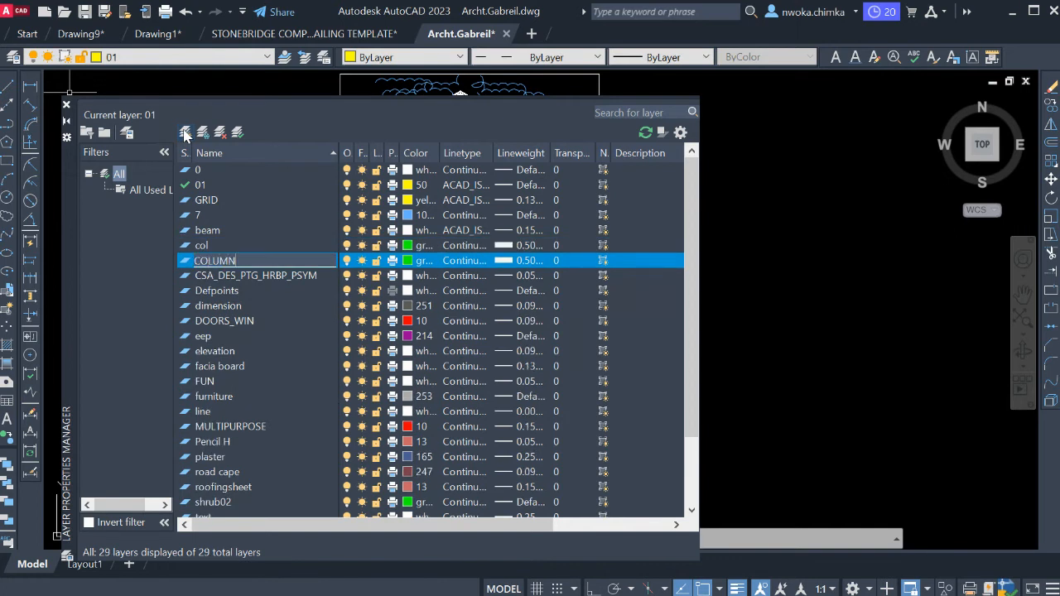
key("Return")
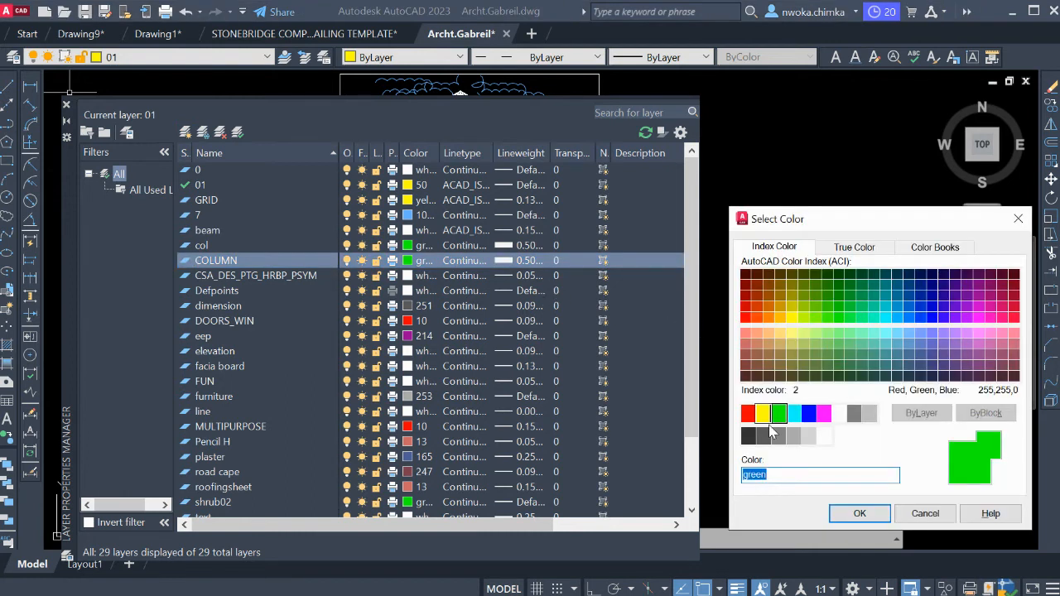
left_click(818, 317)
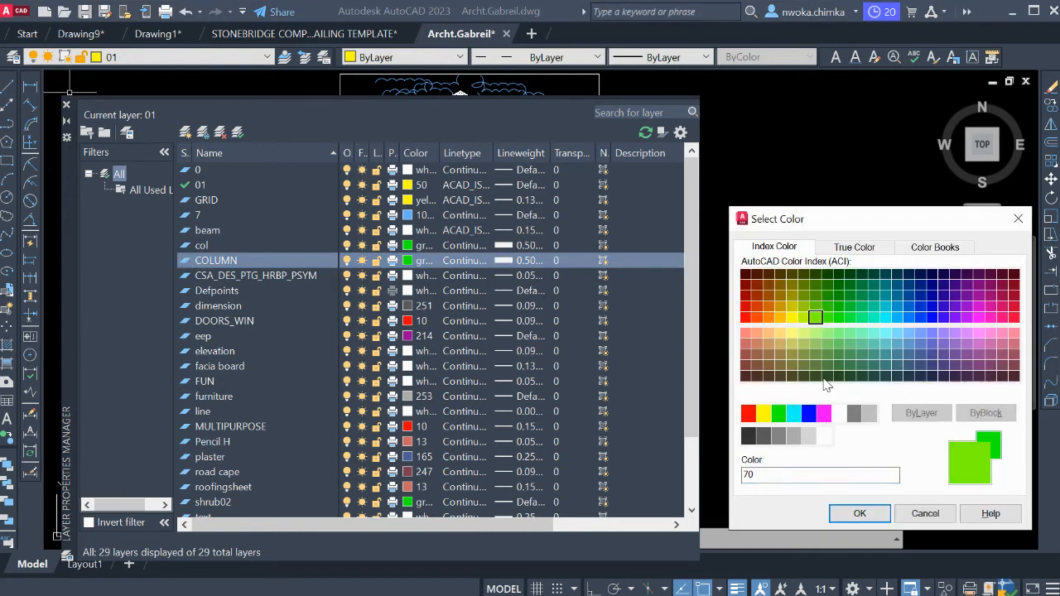
left_click(838, 321)
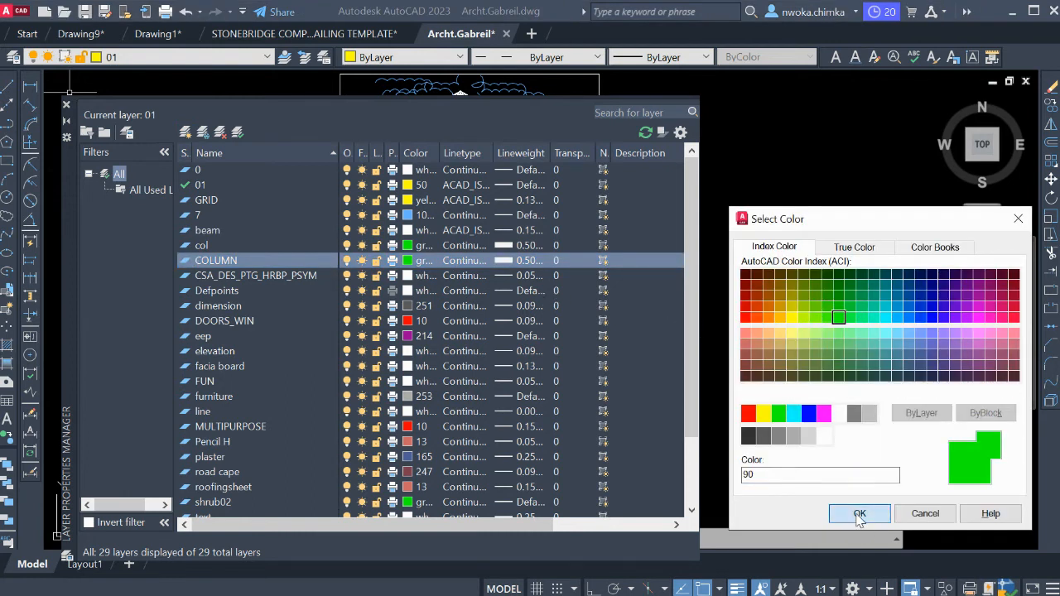
left_click(859, 513)
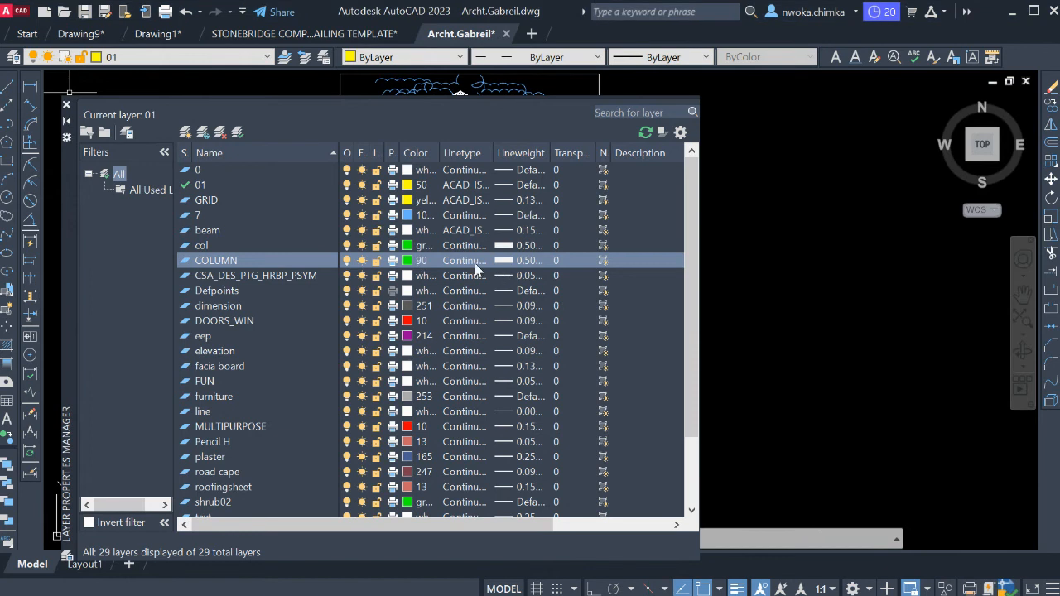
Keep the Continuous linetype for the COLUMN layer, set its lineweight to 0.53 mm and close the layer manager.
left_click(463, 260)
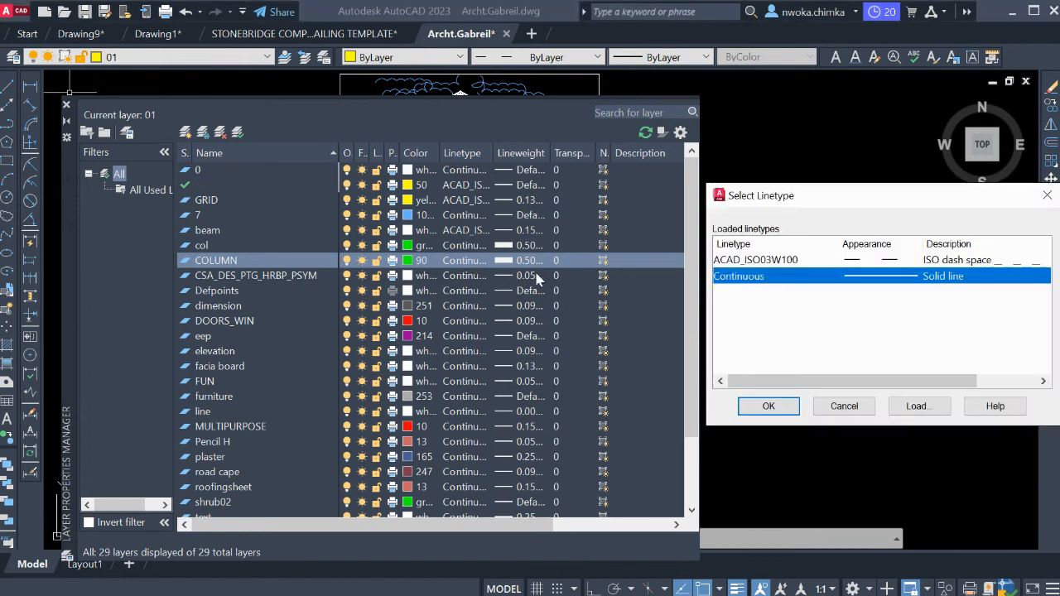
left_click(774, 410)
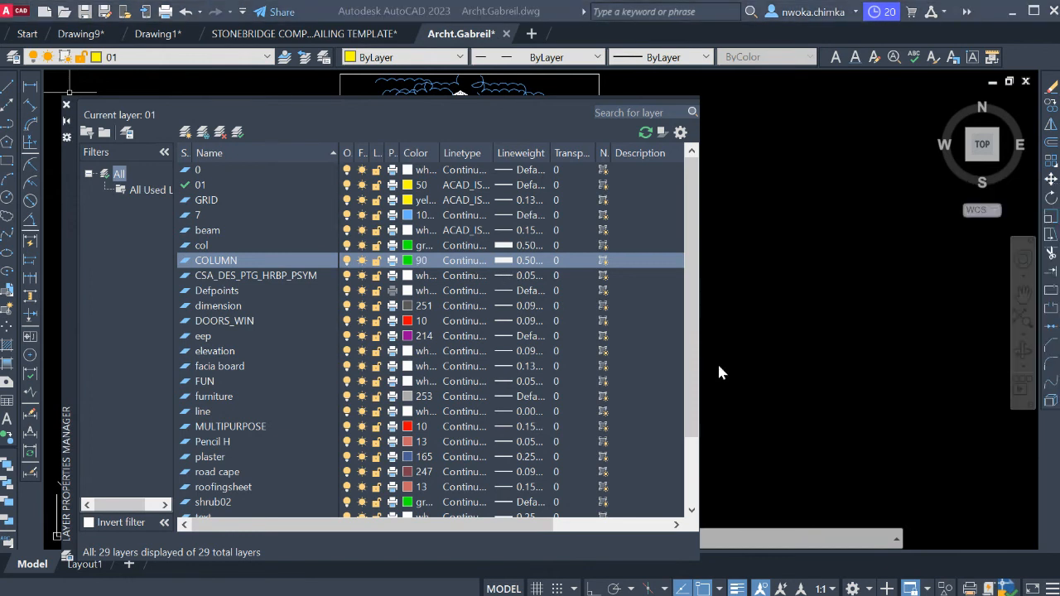
left_click(535, 261)
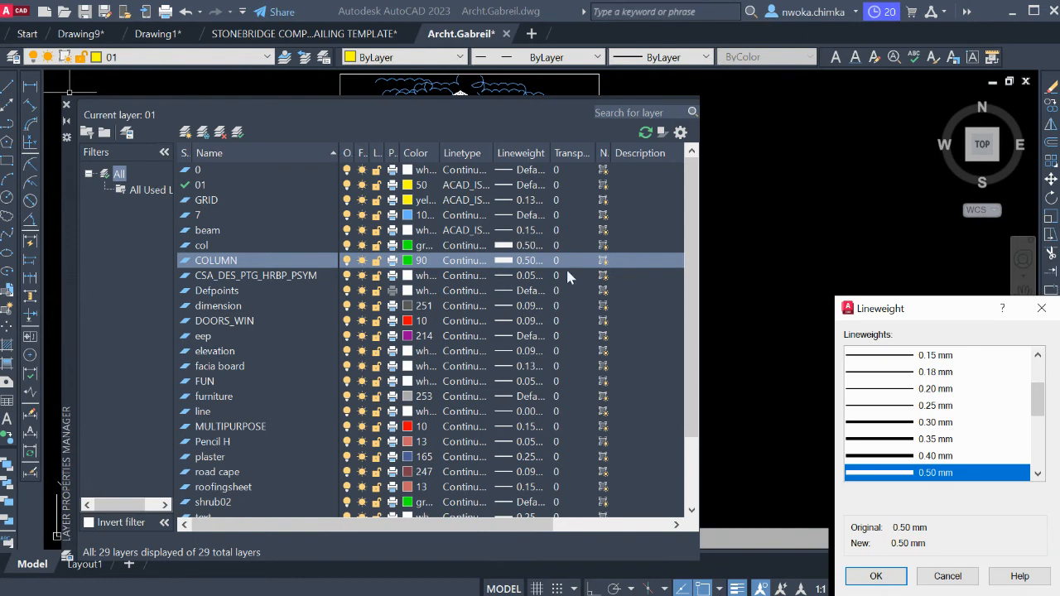
scroll(941, 454, "down", 1)
left_click(928, 441)
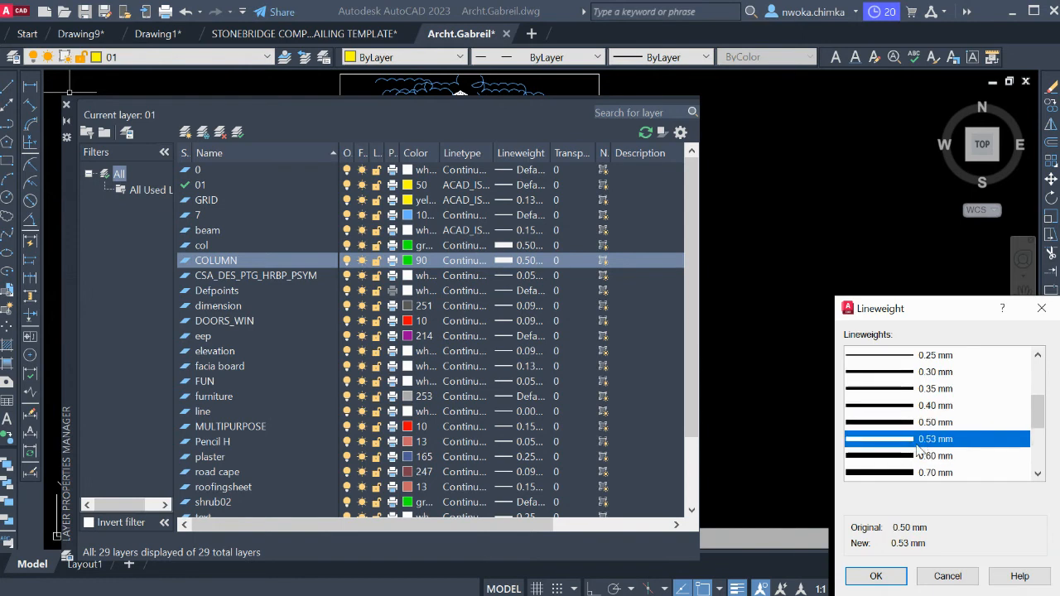
left_click(875, 576)
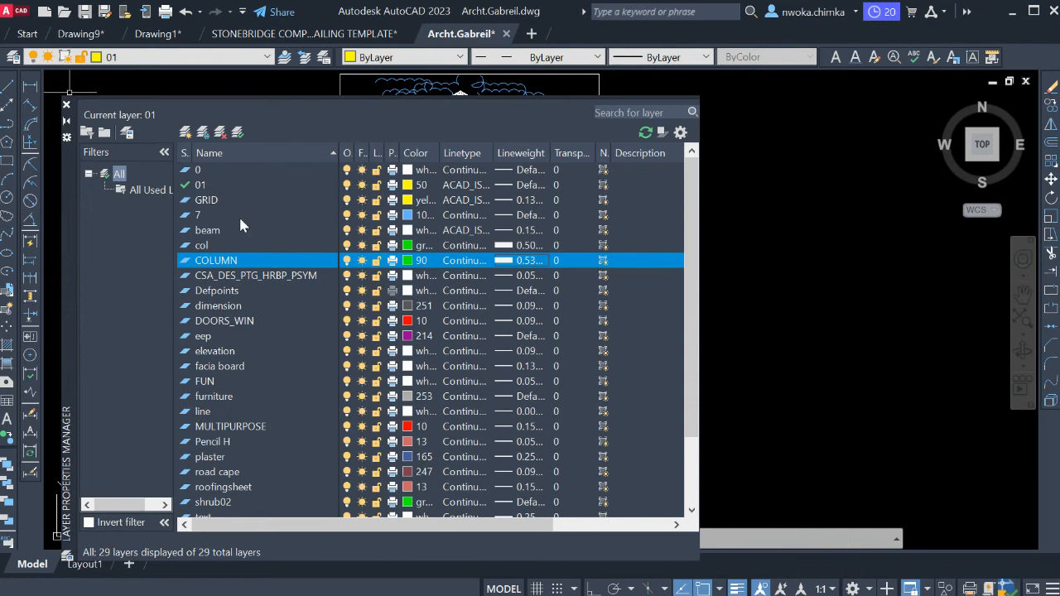
left_click(66, 107)
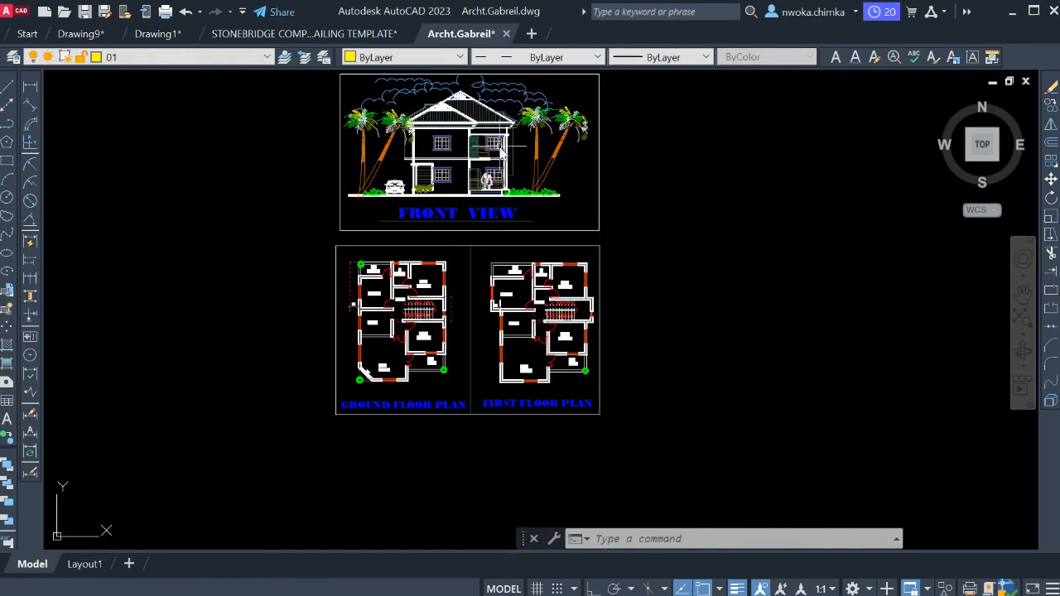
scroll(401, 292, "up", 6)
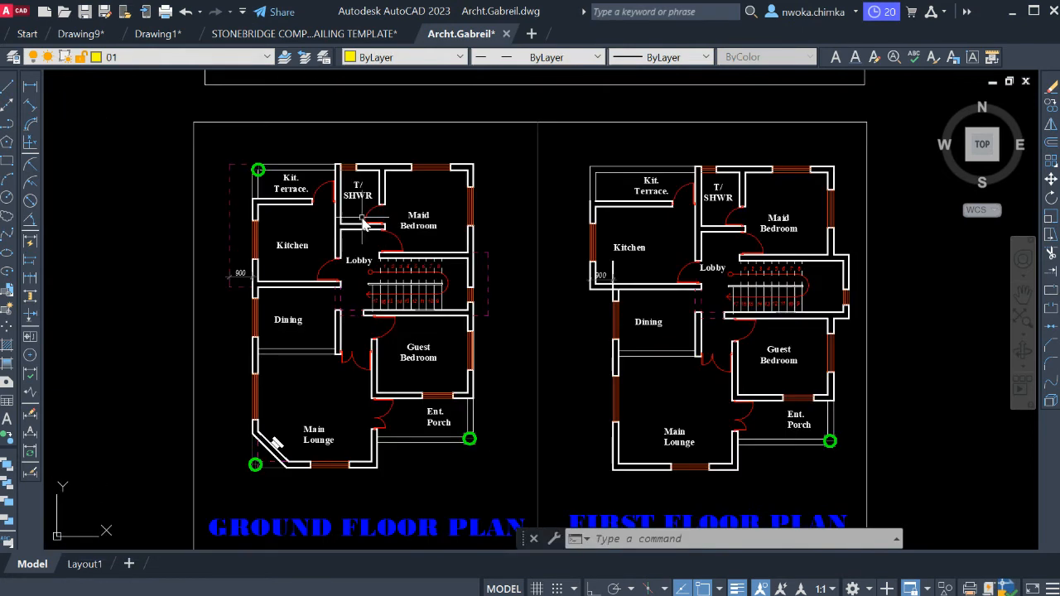
scroll(517, 161, "down", 4)
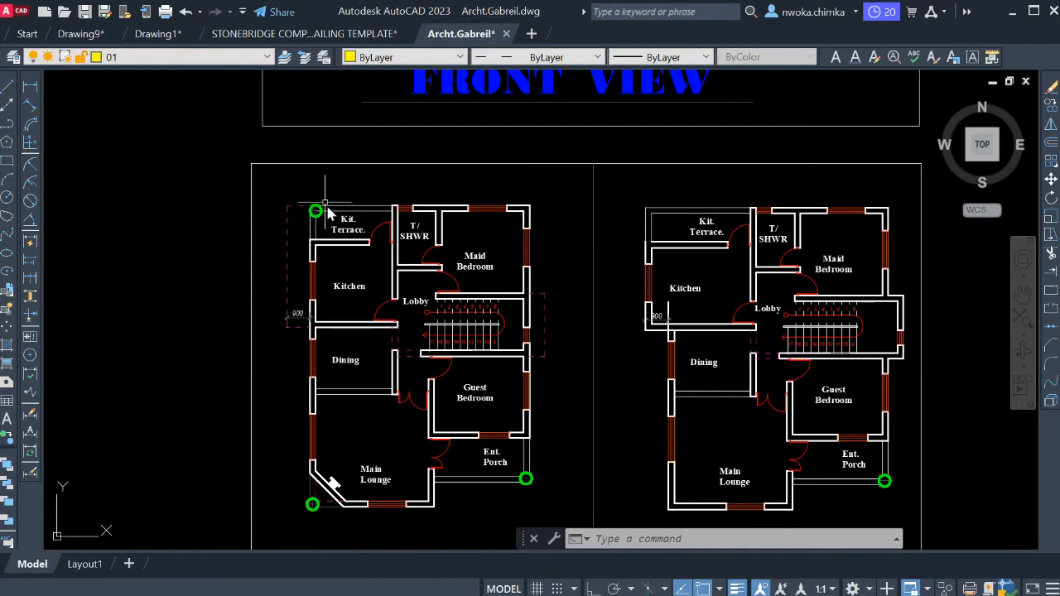
Measure the thickness of the Maid Bedroom's outer corner wall with a linear dimension, without placing it.
scroll(348, 218, "up", 5)
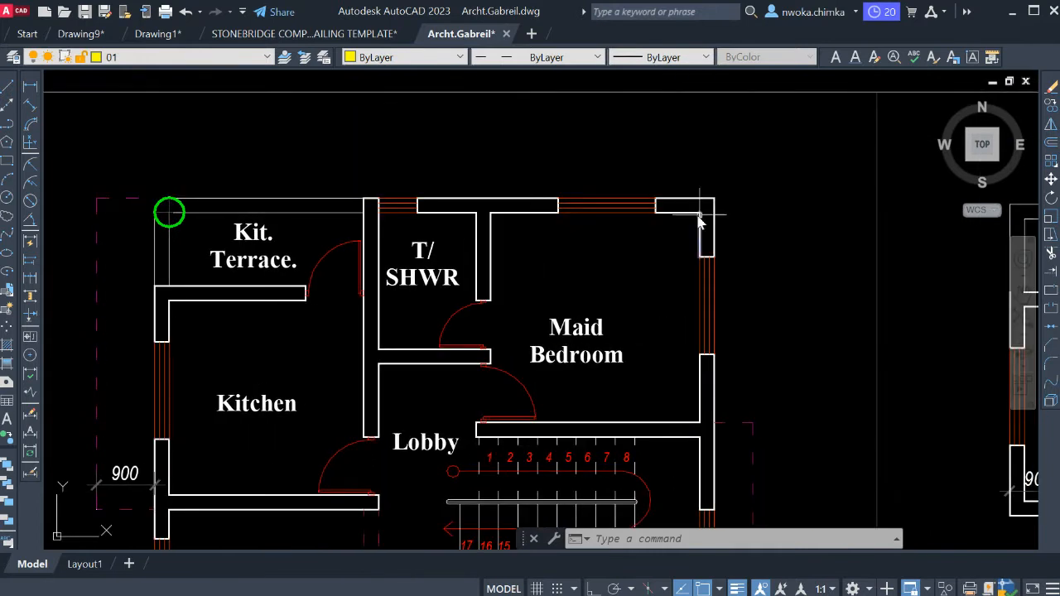
left_click(30, 85)
scroll(704, 223, "up", 4)
scroll(732, 245, "up", 2)
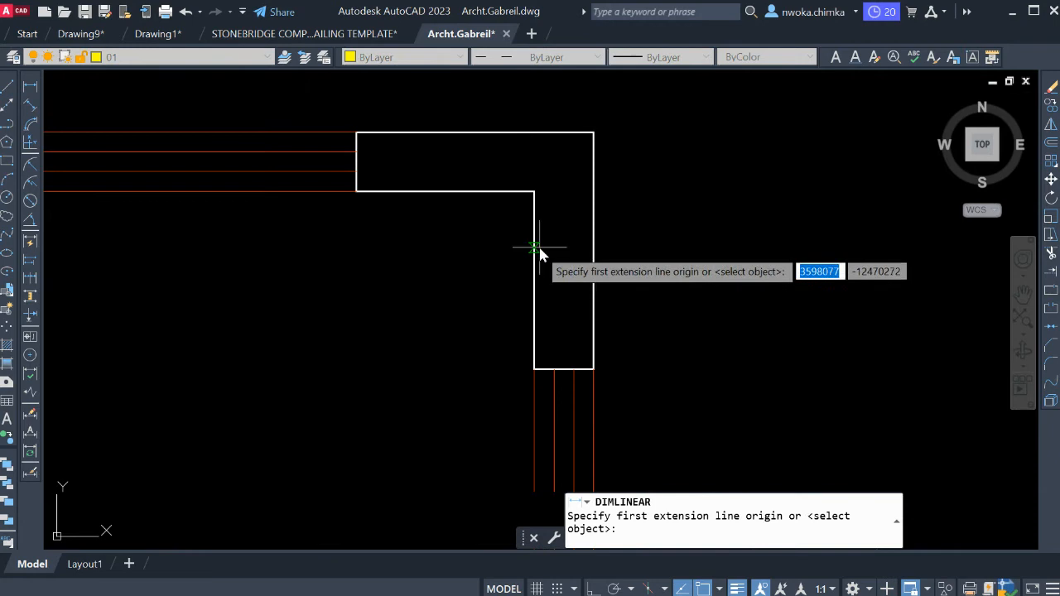
left_click(536, 249)
left_click(594, 255)
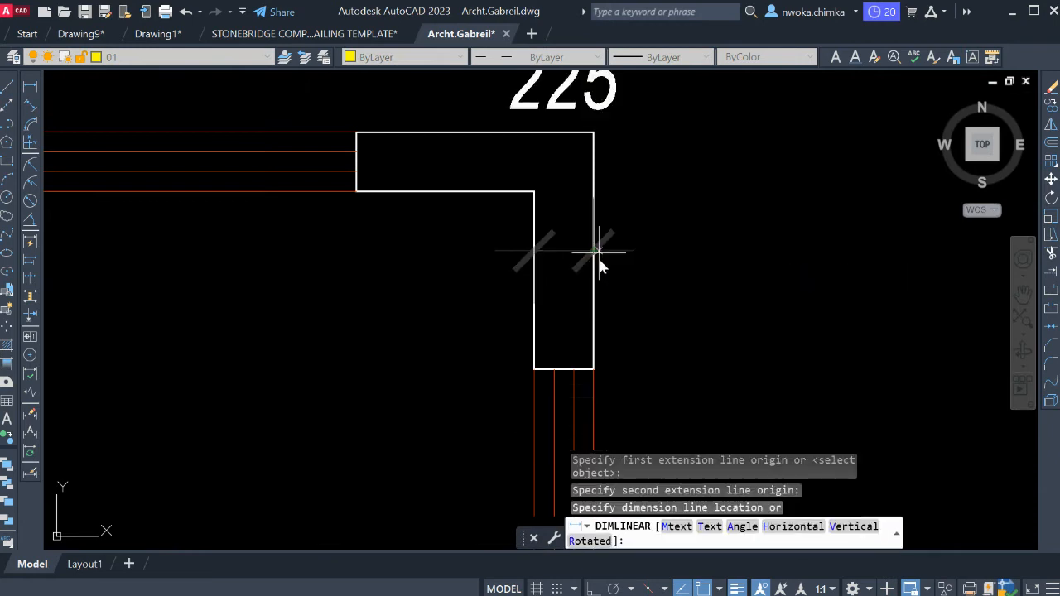
scroll(652, 232, "down", 2)
key("Escape")
scroll(632, 224, "down", 4)
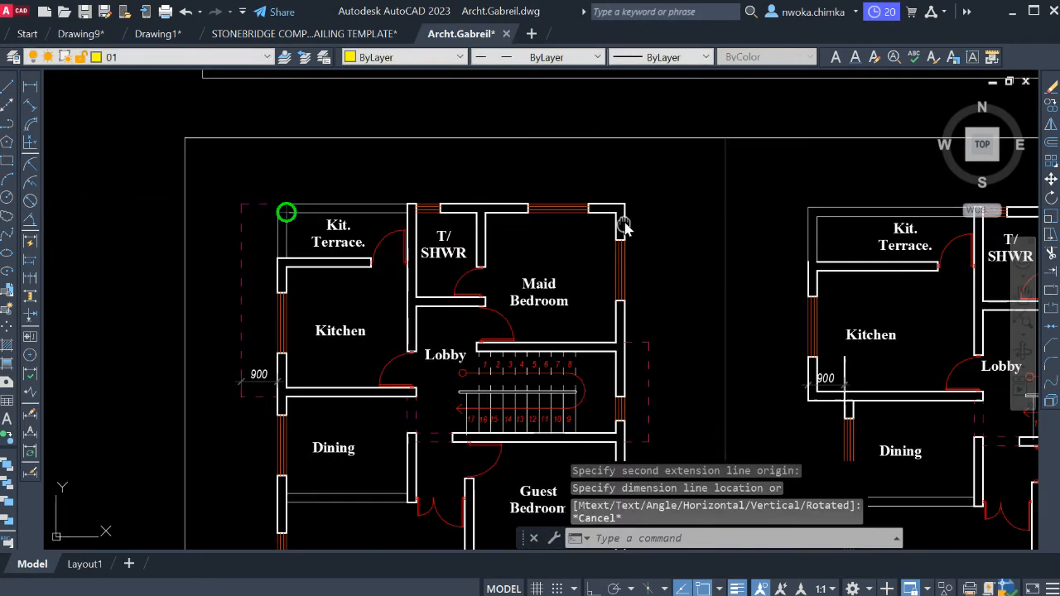
Draw a vertical construction line through the midpoint of the Maid Bedroom's outer side wall on the ground floor plan.
scroll(641, 203, "up", 4)
scroll(509, 225, "down", 2)
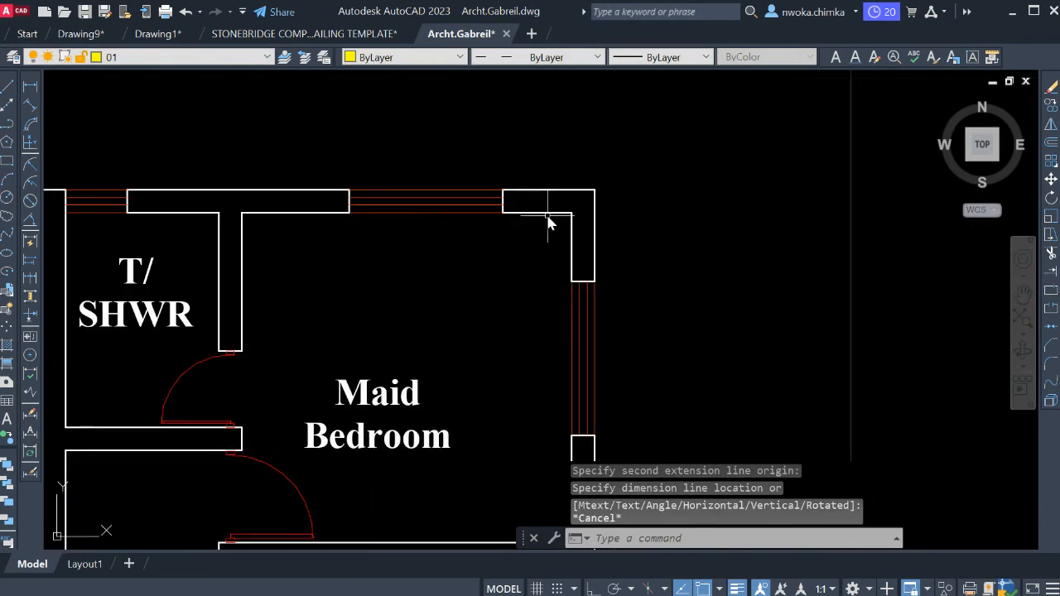
scroll(540, 232, "down", 2)
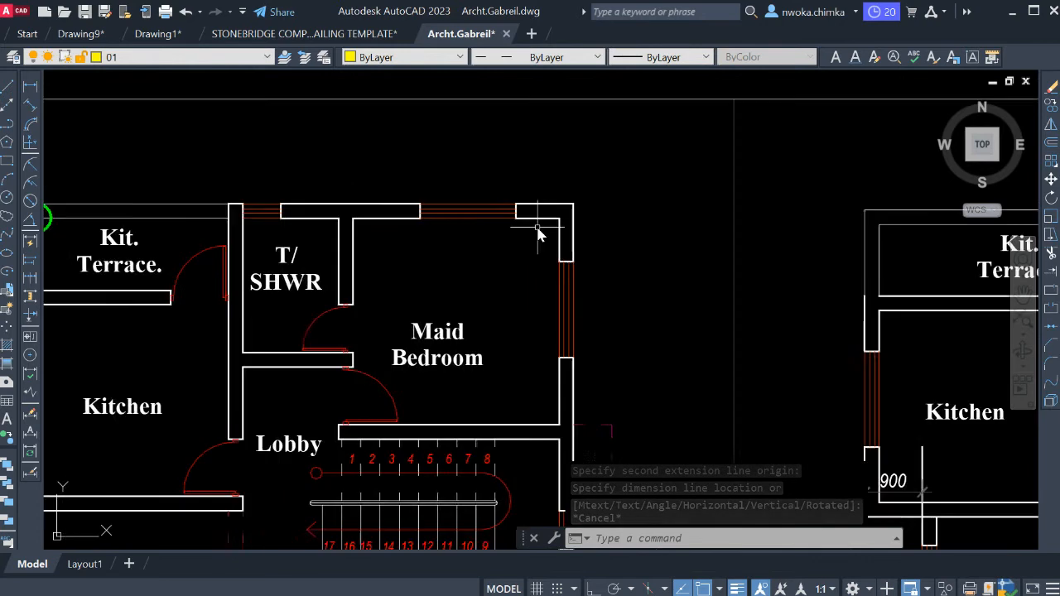
scroll(539, 234, "down", 3)
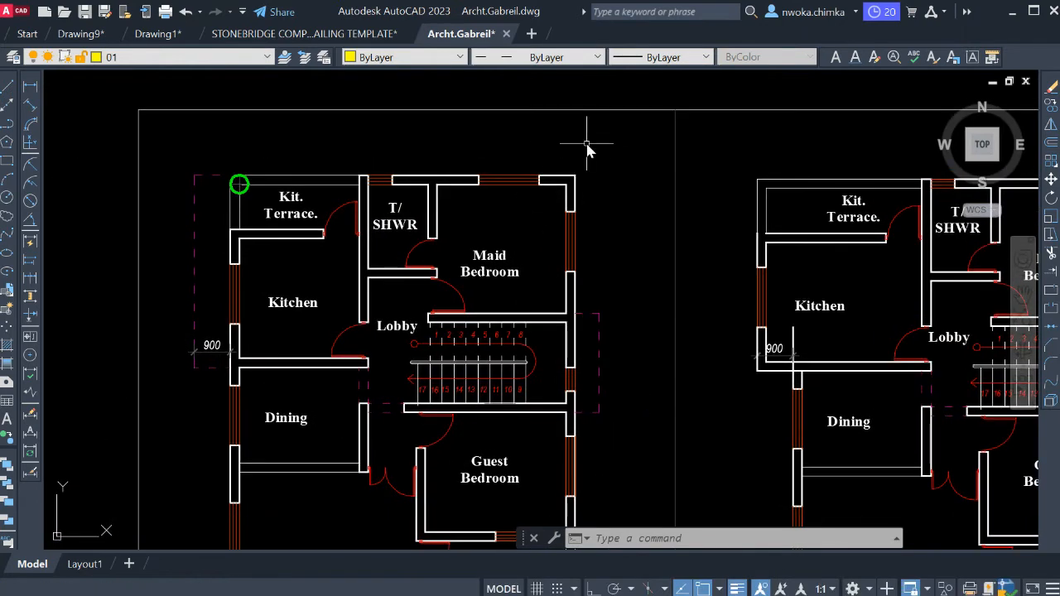
scroll(573, 189, "up", 2)
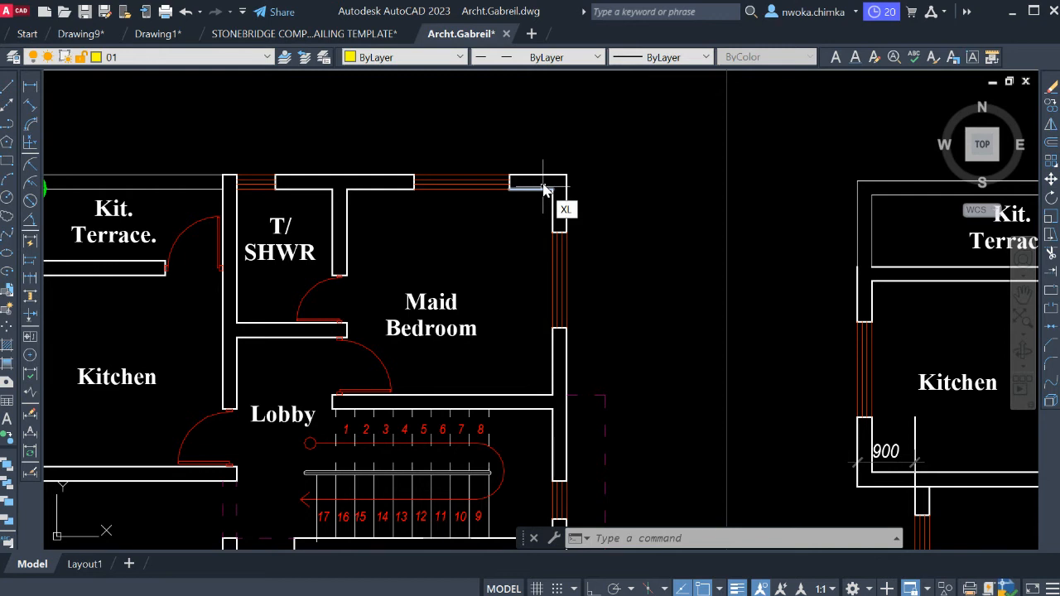
type("xl")
key("Return")
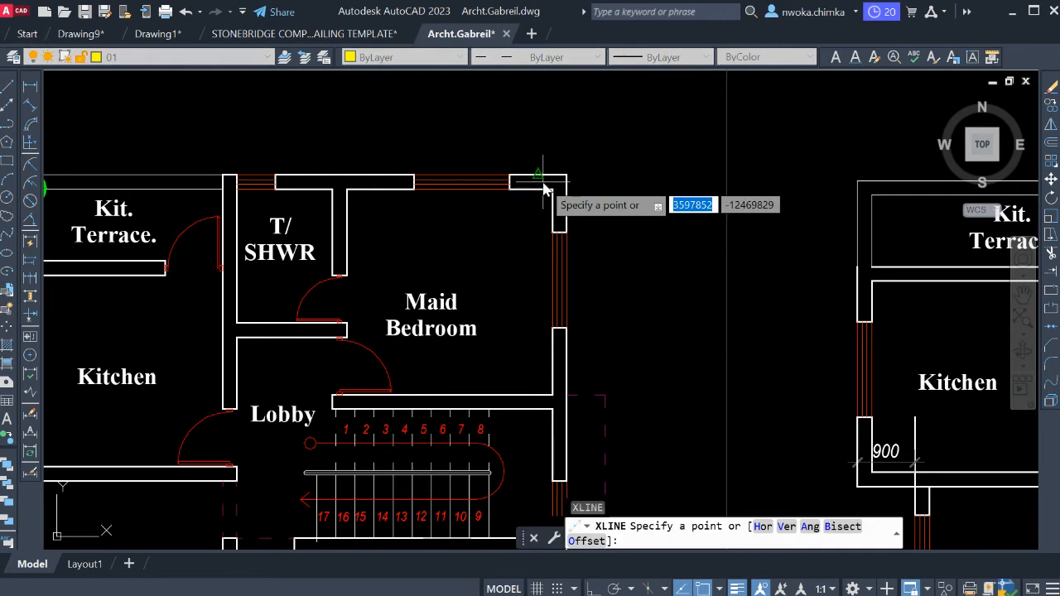
type("V")
key("Return")
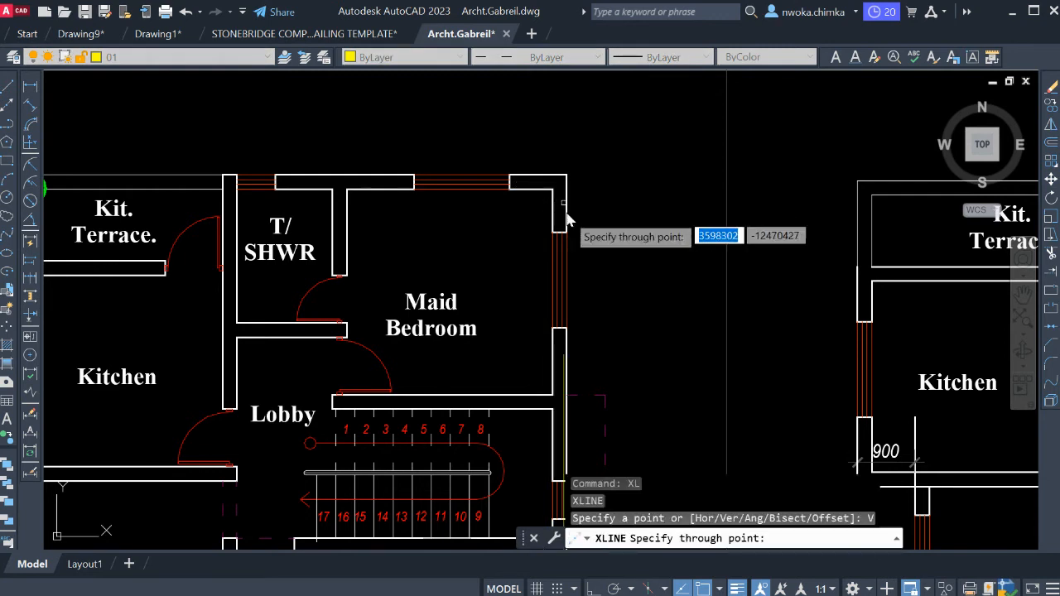
scroll(568, 225, "up", 5)
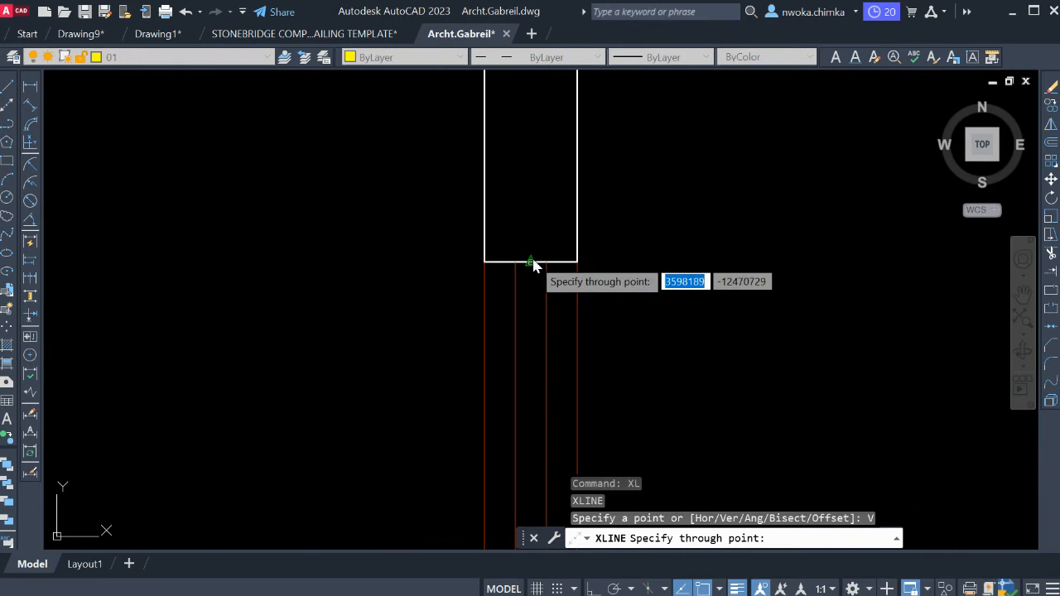
scroll(580, 232, "down", 5)
key("Escape")
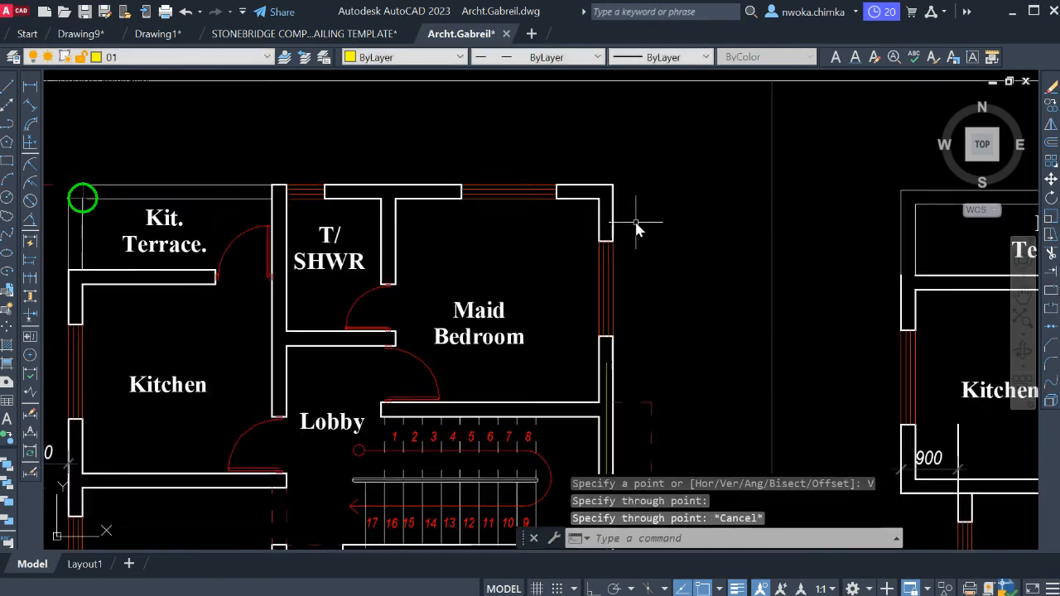
Select the new construction line and examine its dash spacing across the drawing.
middle_click_drag(635, 225, 592, 217)
scroll(592, 217, "down", 6)
scroll(564, 211, "up", 5)
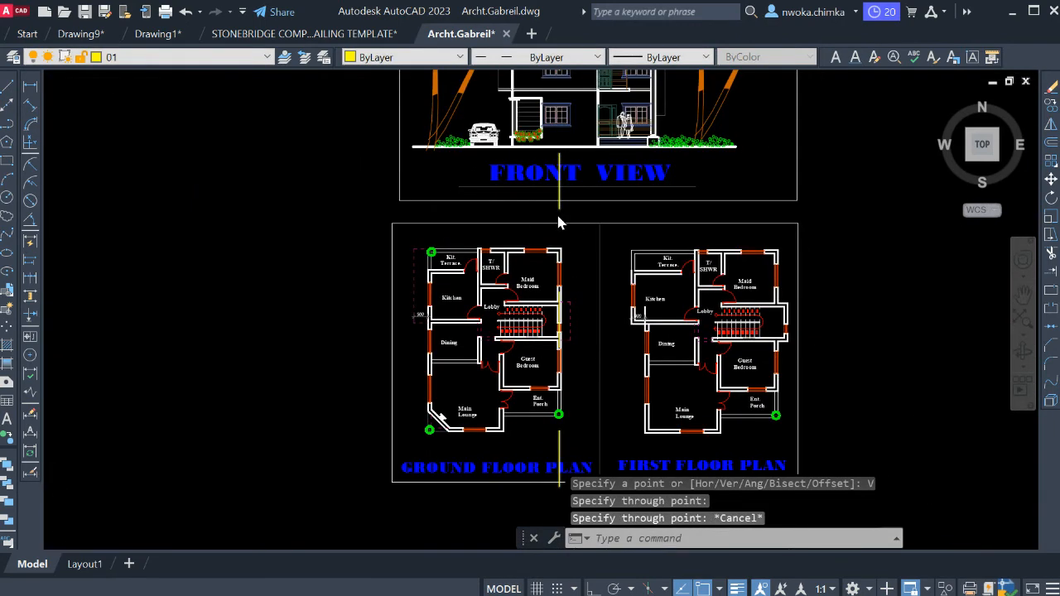
left_click(578, 201)
left_click(568, 207)
scroll(569, 207, "down", 5)
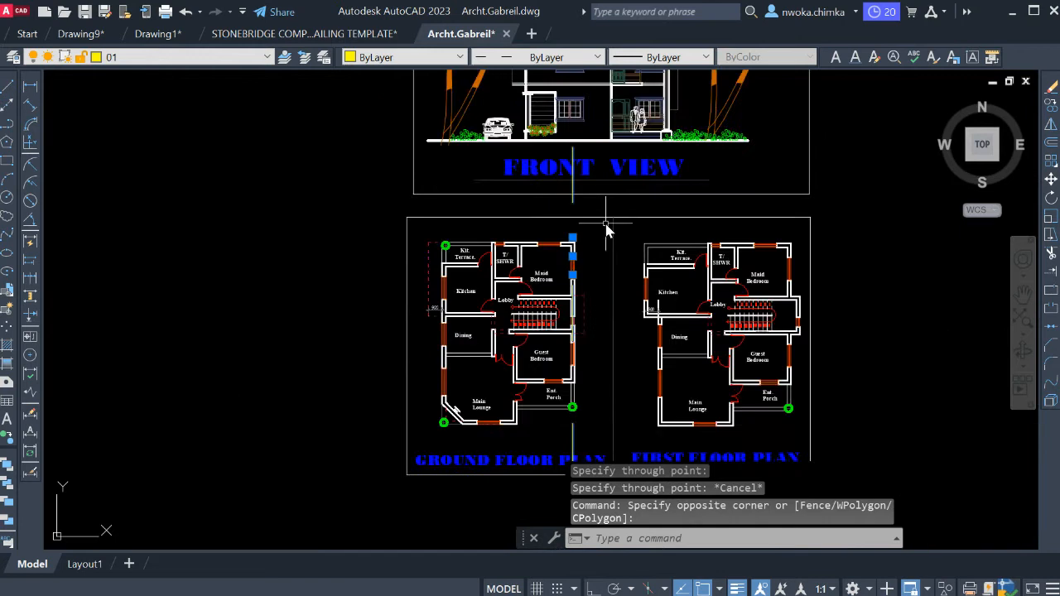
middle_click_drag(522, 379, 502, 255)
scroll(488, 276, "down", 2)
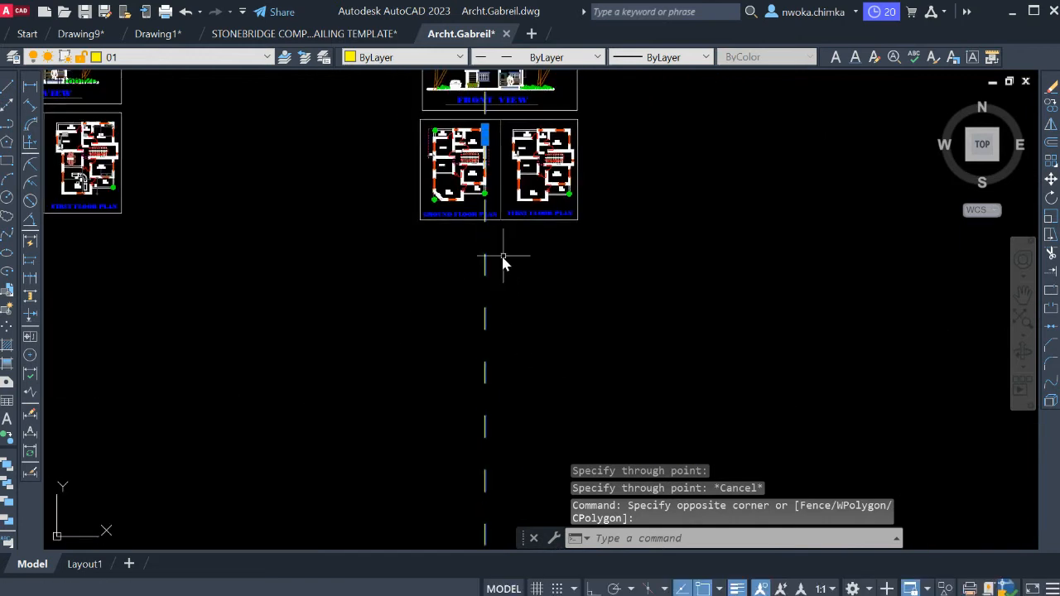
key("Escape")
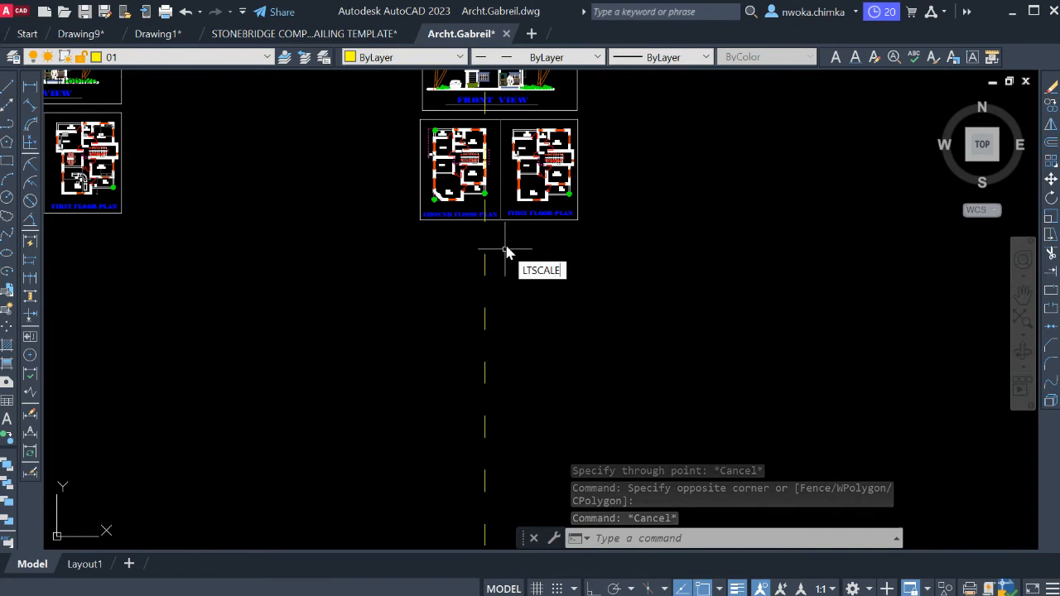
Set the global linetype scale factor to 50 and check the dashes against the Maid Bedroom wall.
key("Return")
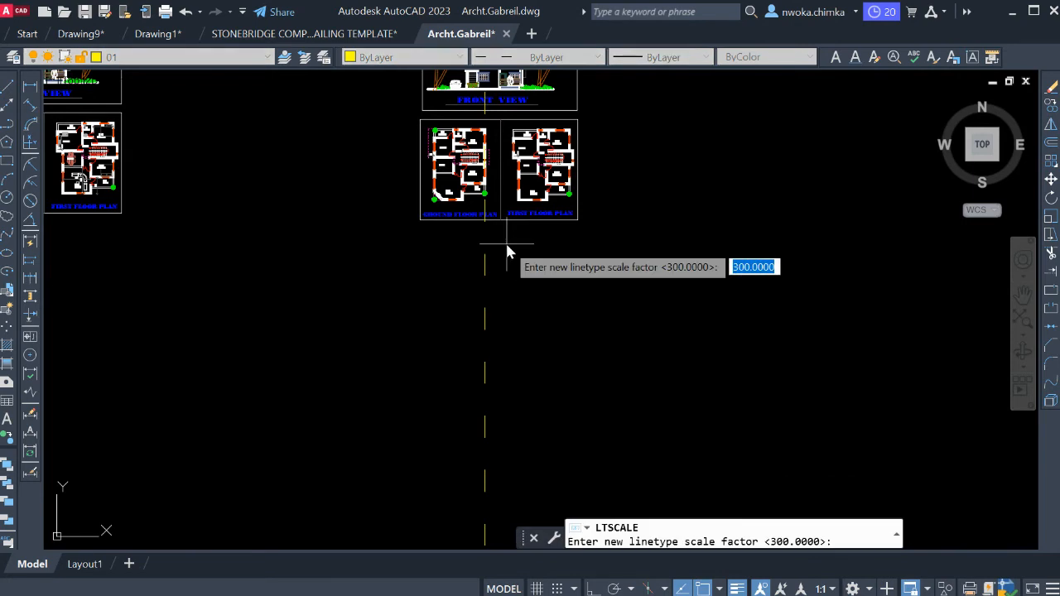
key("BackSpace")
type("50")
key("Return")
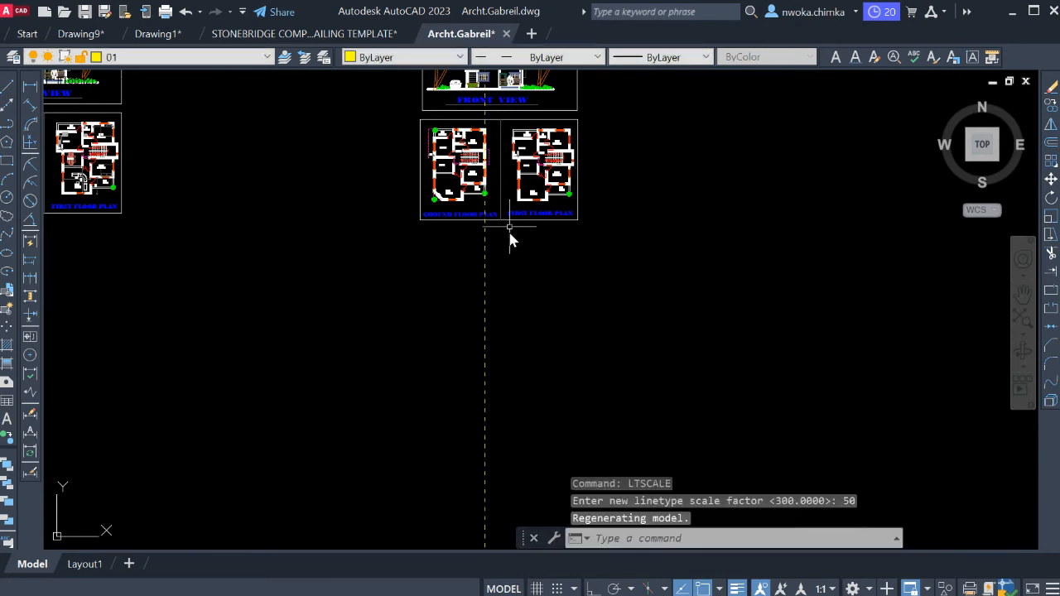
scroll(489, 204, "up", 5)
scroll(497, 192, "up", 4)
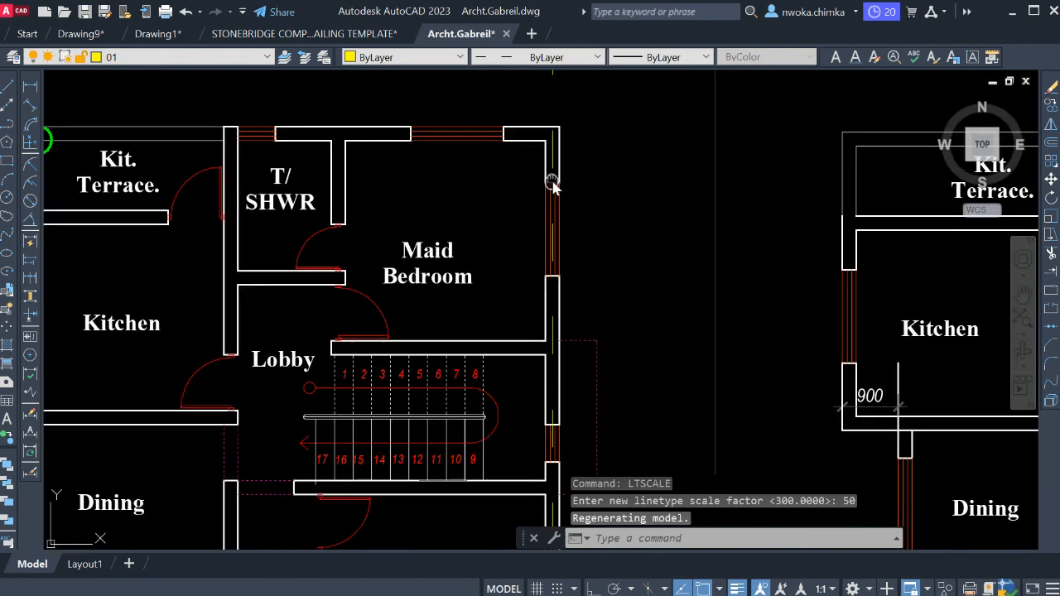
Set the global linetype scale factor to 20.
key("Return")
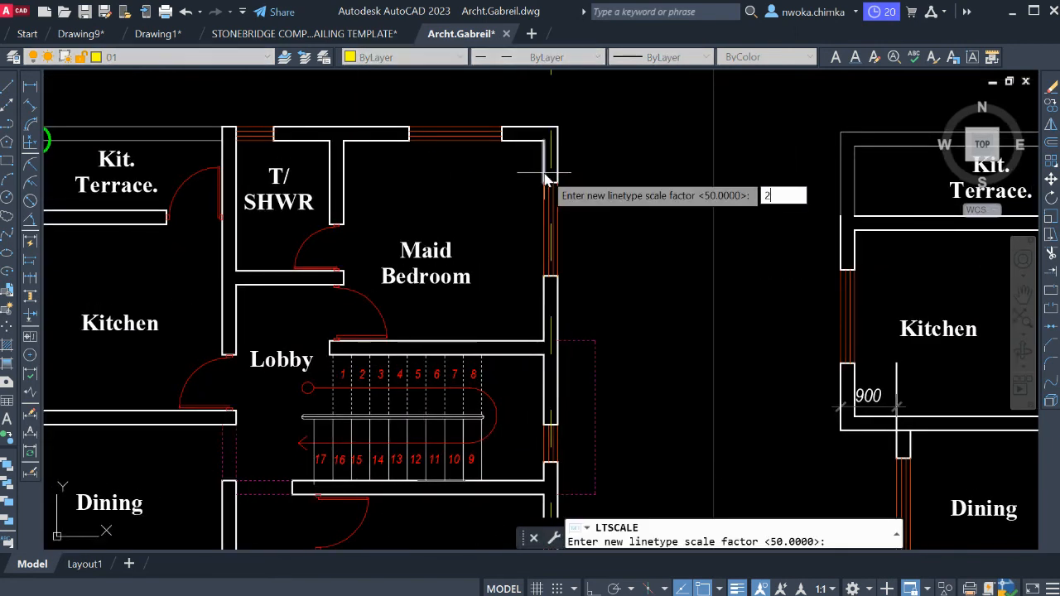
key("Return")
middle_click_drag(552, 182, 566, 254)
scroll(570, 200, "up", 3)
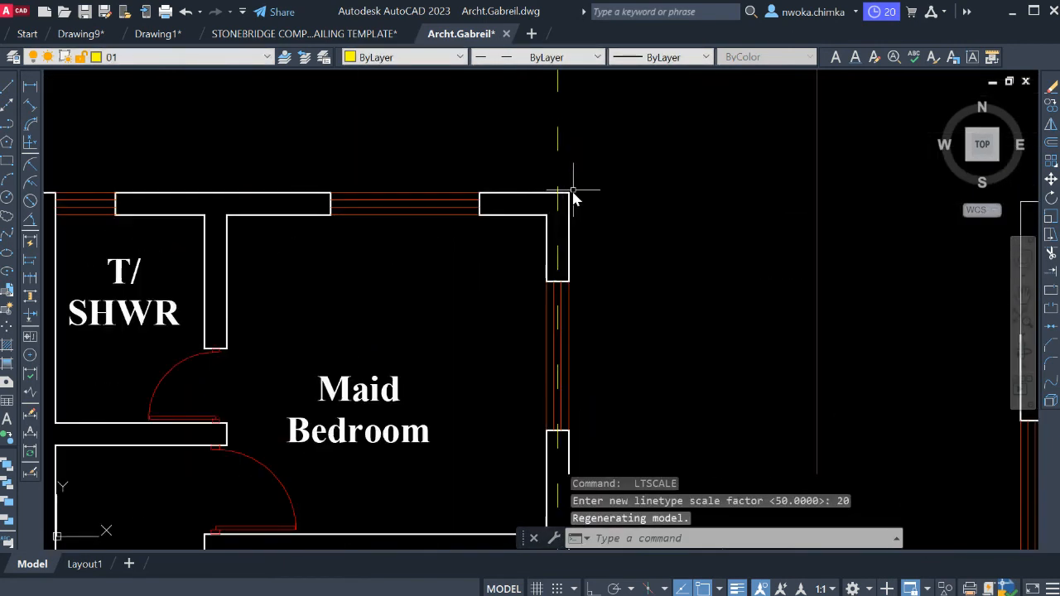
middle_click_drag(572, 190, 595, 259)
scroll(572, 256, "up", 1)
scroll(590, 203, "down", 1)
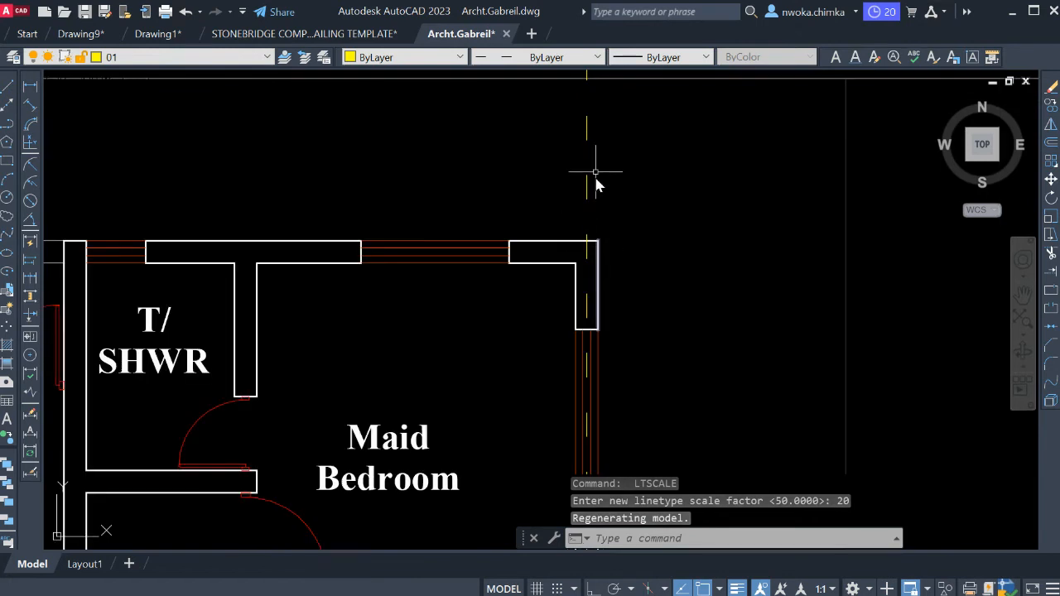
Draw a vertical construction line through the middle of the wall between the Kitchen Terrace and the T/SHWR room.
scroll(596, 183, "down", 2)
middle_click_drag(615, 232, 621, 220)
type("XL")
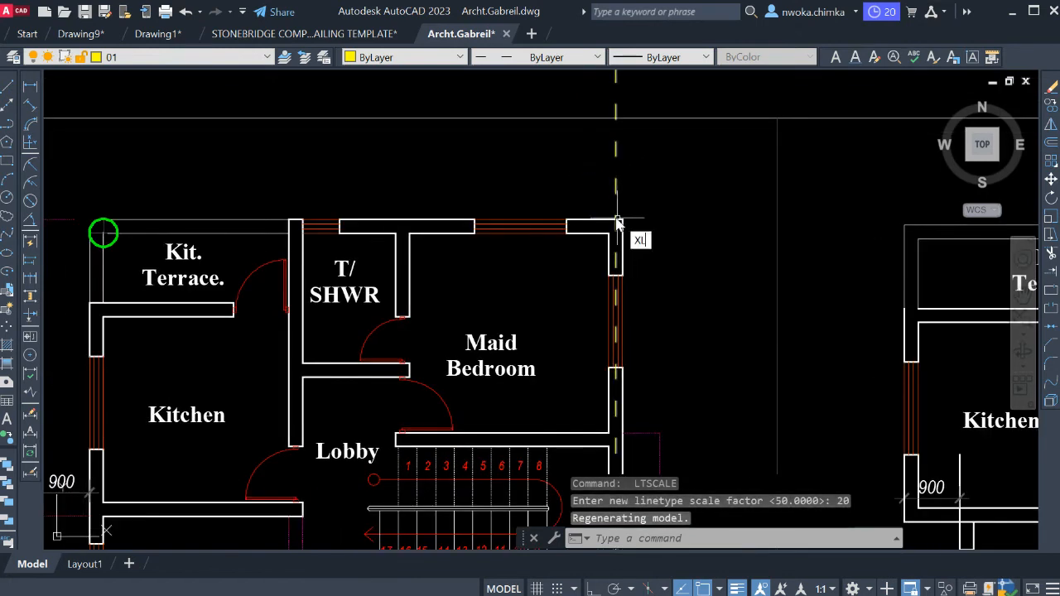
key("Return")
type("V")
key("Return")
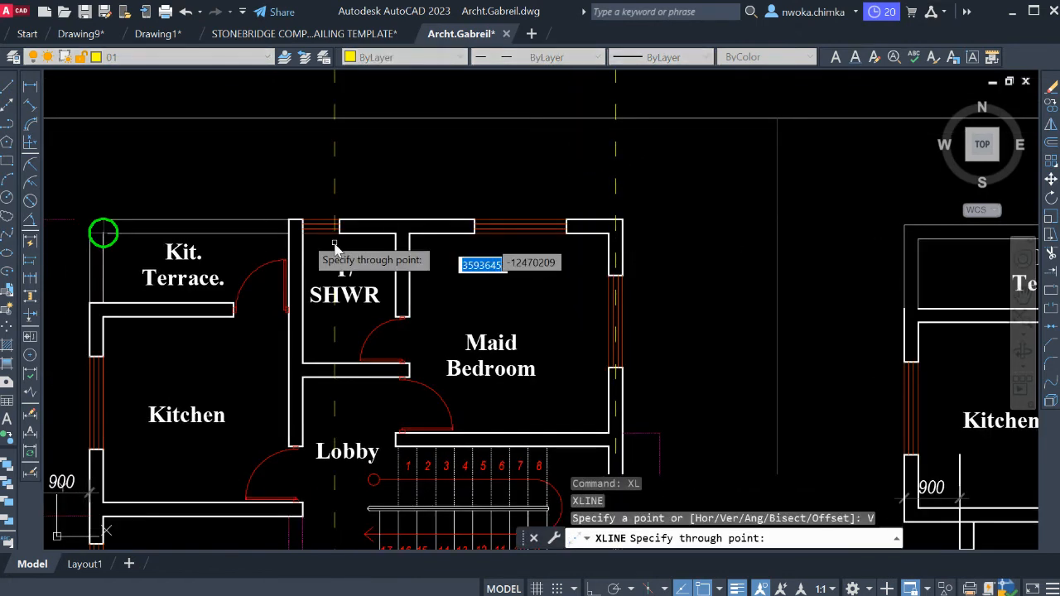
scroll(295, 221, "up", 1)
left_click(290, 206)
scroll(489, 181, "down", 3)
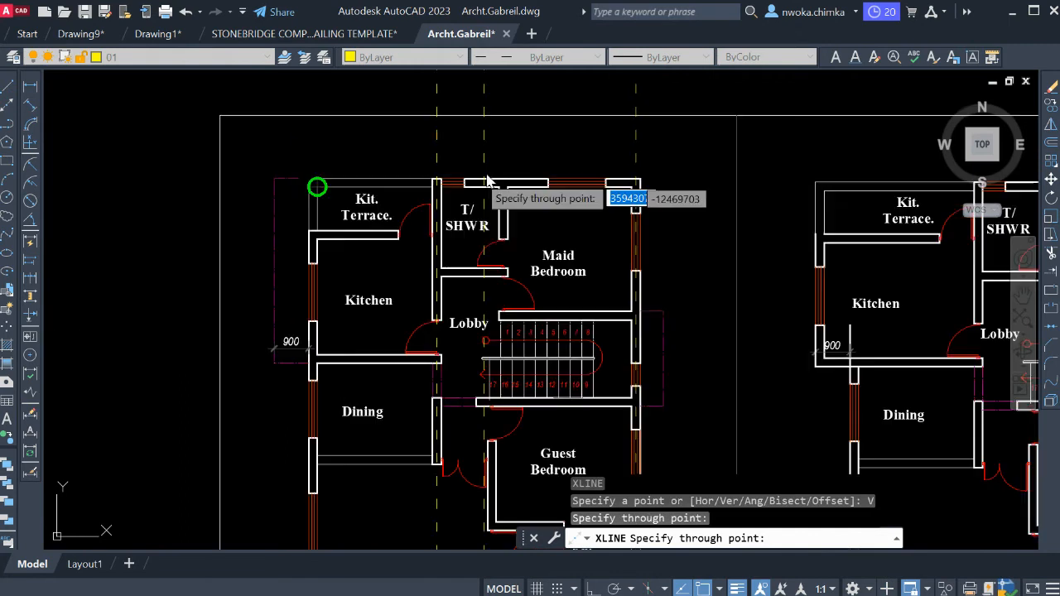
Add vertical construction lines through the midpoints of the Kitchen's outer wall and the Guest Bedroom's wall beside the door.
scroll(454, 200, "down", 2)
scroll(367, 249, "up", 4)
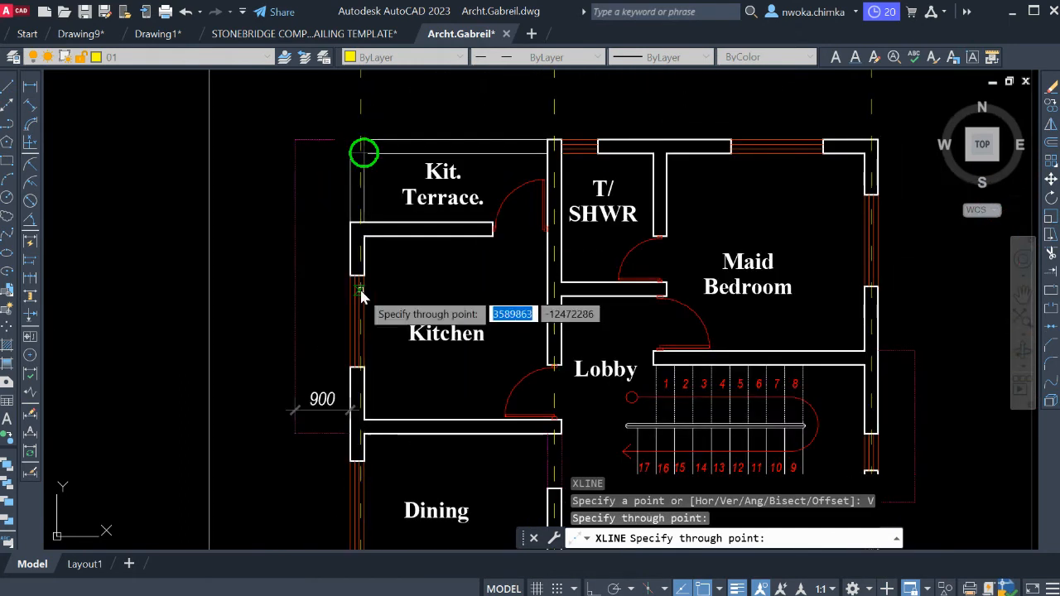
scroll(362, 297, "up", 5)
left_click(348, 234)
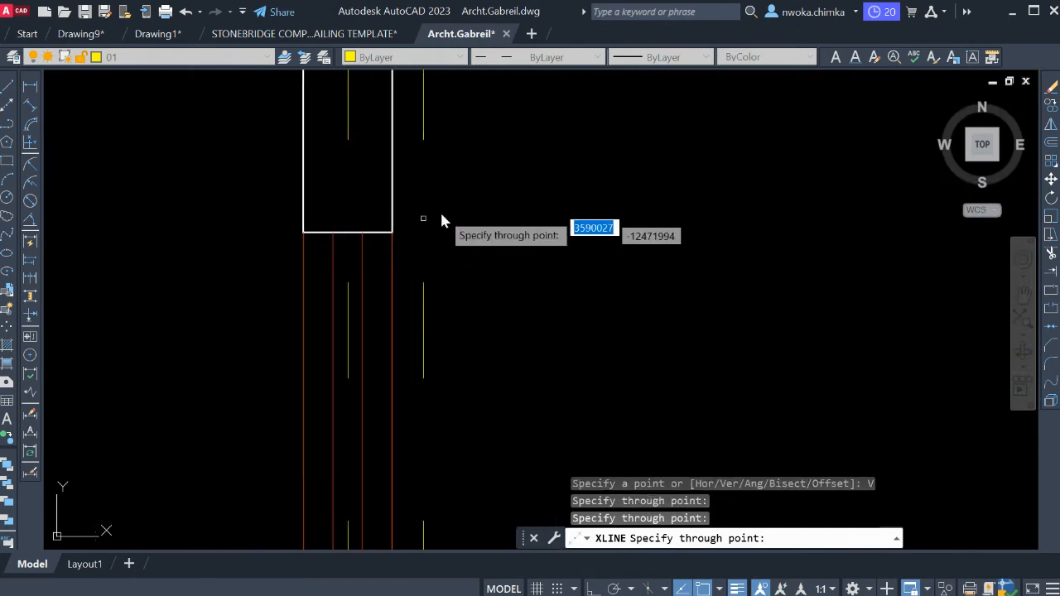
scroll(442, 220, "down", 5)
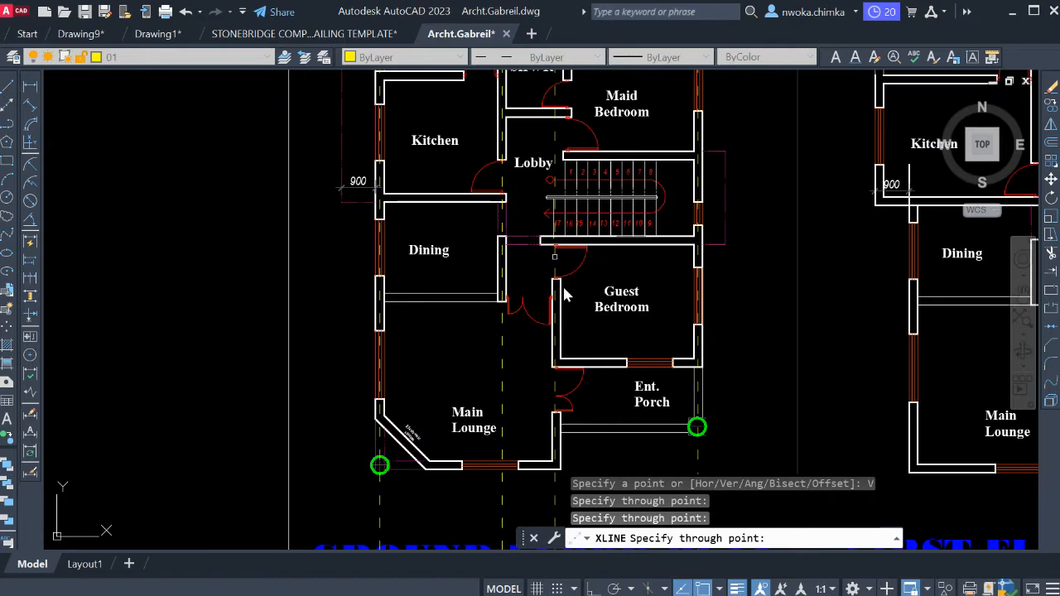
scroll(558, 276, "up", 6)
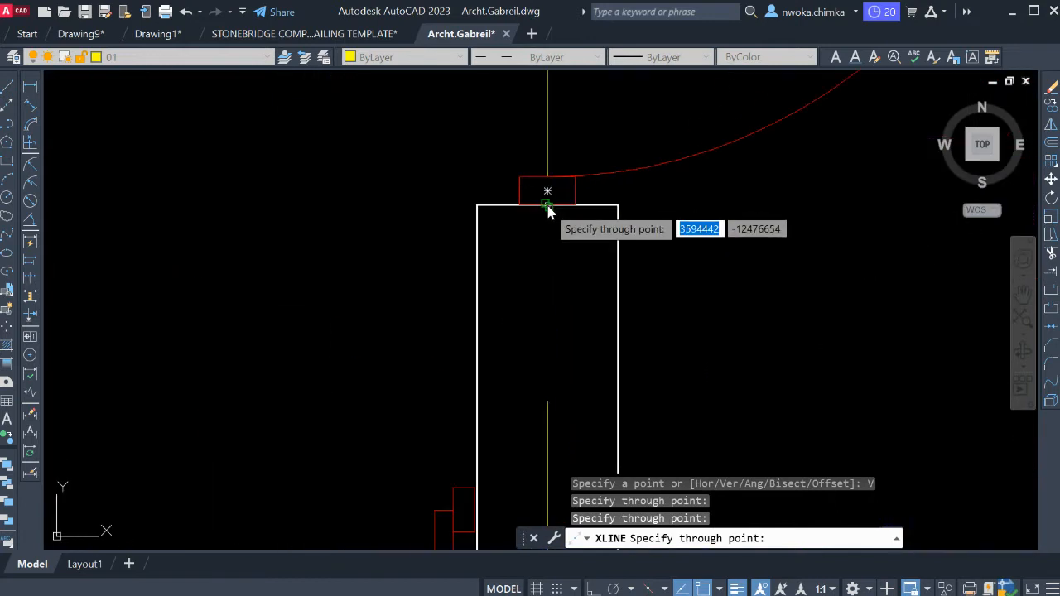
left_click(546, 212)
scroll(554, 166, "down", 5)
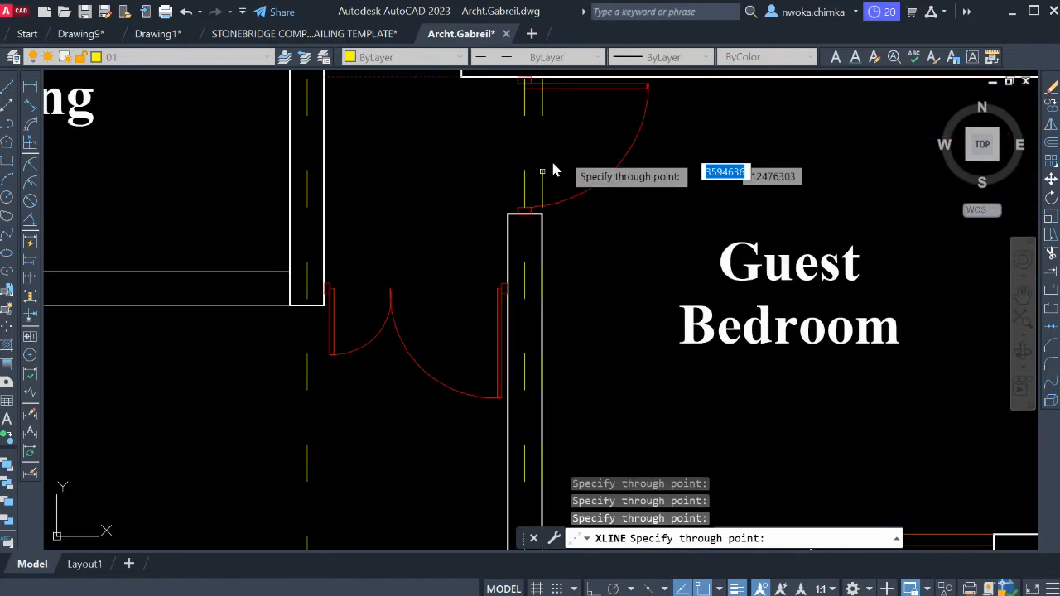
Examine both floor plans for further vertical grid positions and end the construction line command.
middle_click_drag(600, 348, 596, 293)
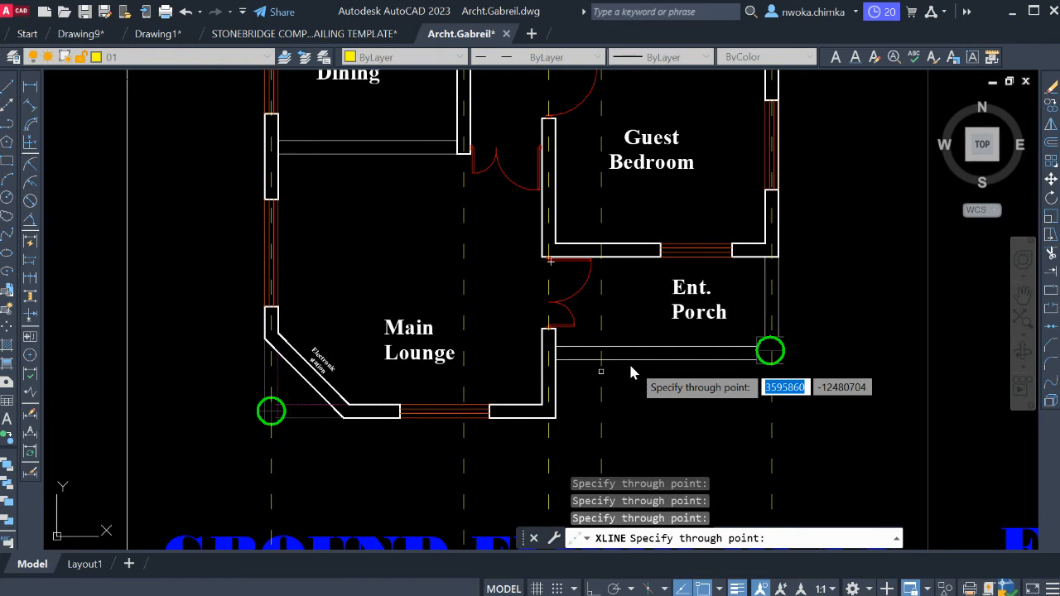
middle_click_drag(775, 346, 661, 387)
left_click(661, 391)
scroll(661, 390, "down", 2)
middle_click_drag(611, 411, 589, 525)
mouse_move(495, 273)
middle_mouse_down()
mouse_move(483, 190)
mouse_move(486, 240)
mouse_move(469, 248)
middle_mouse_up()
scroll(483, 192, "down", 2)
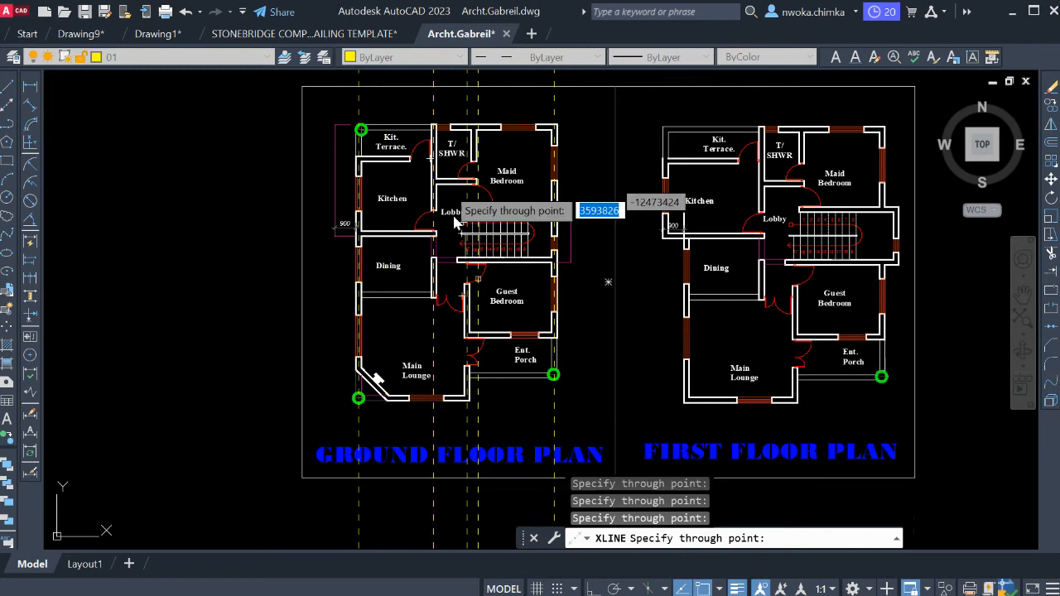
middle_click_drag(456, 161, 472, 231)
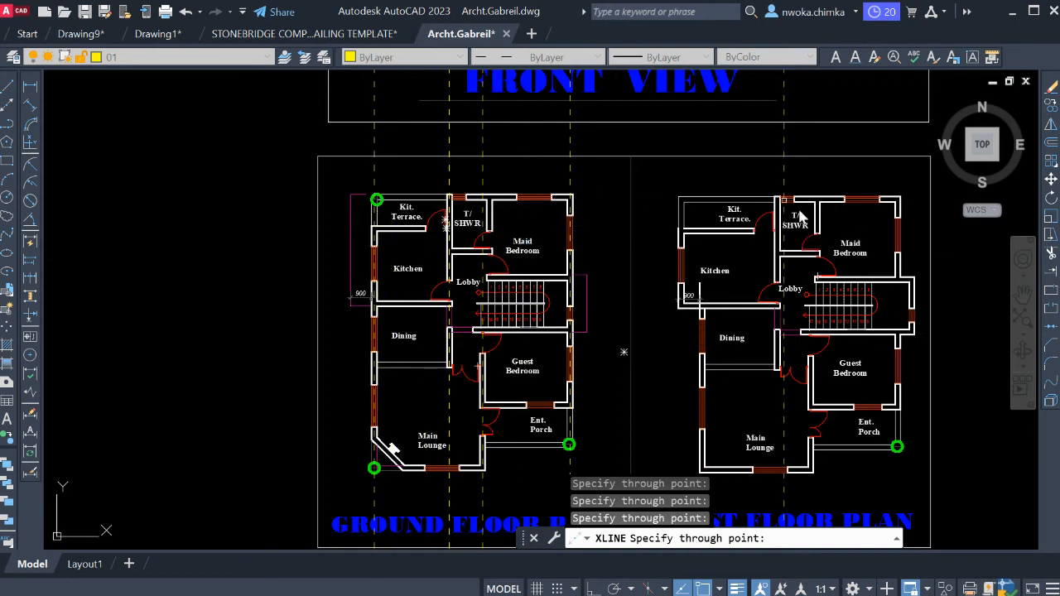
key("Escape")
Set the global linetype scale factor to 2.
scroll(426, 199, "up", 5)
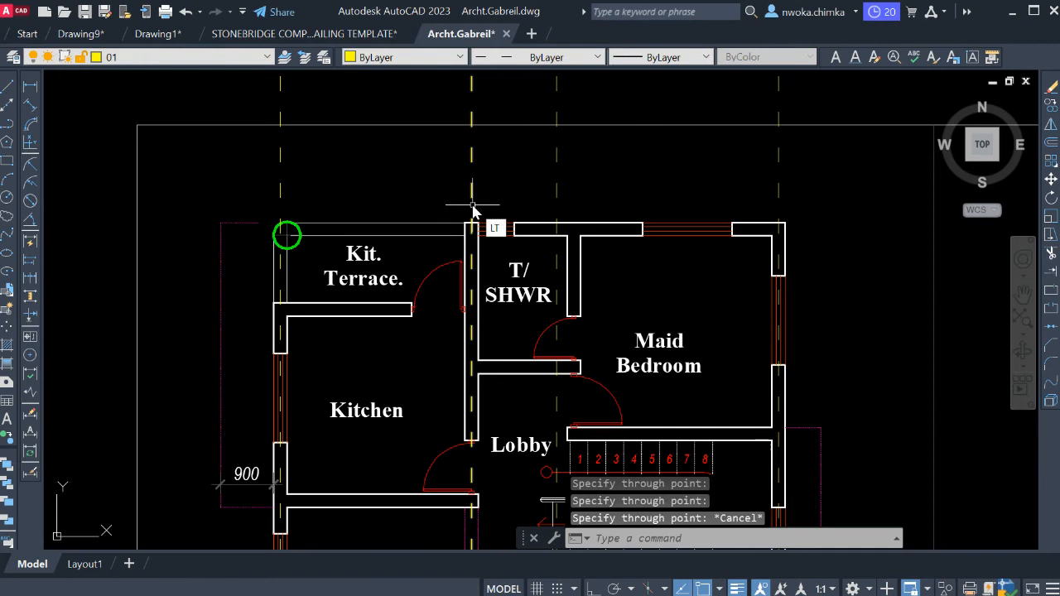
type("LTS")
key("Return")
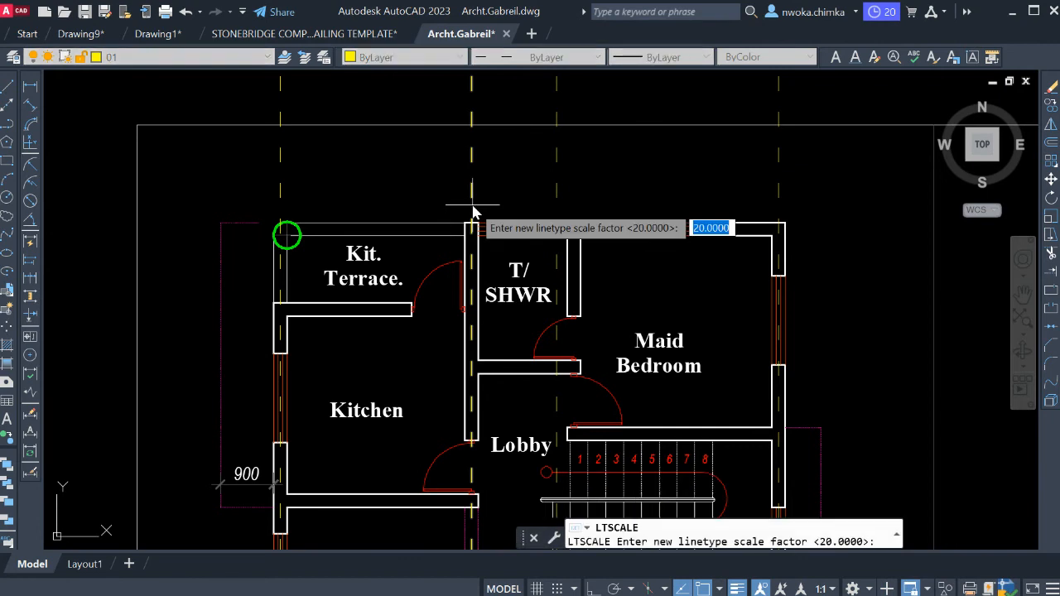
key("Return")
scroll(339, 211, "up", 4)
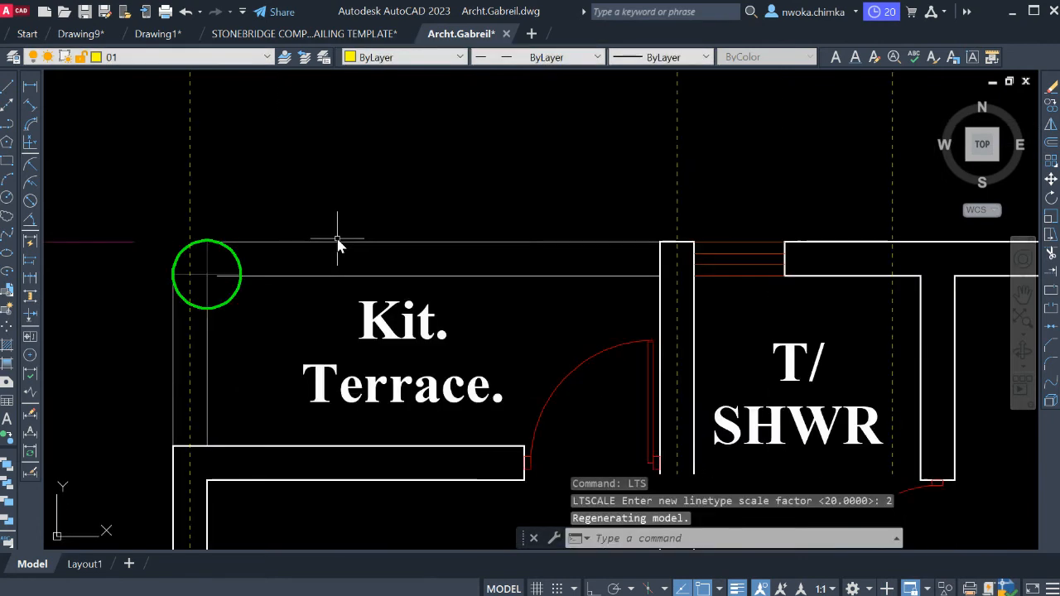
scroll(511, 264, "down", 5)
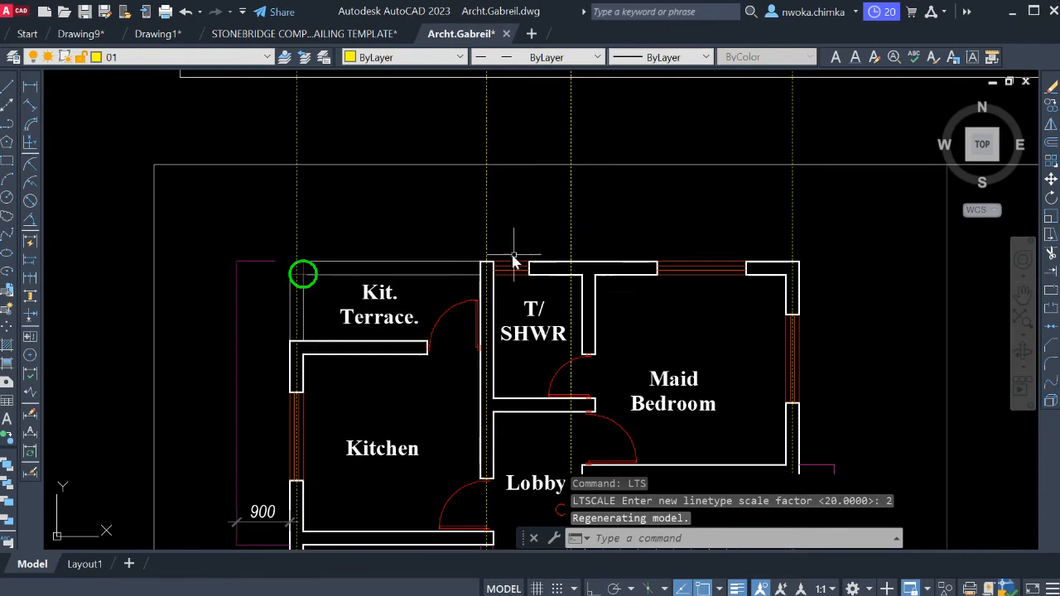
scroll(595, 272, "up", 2)
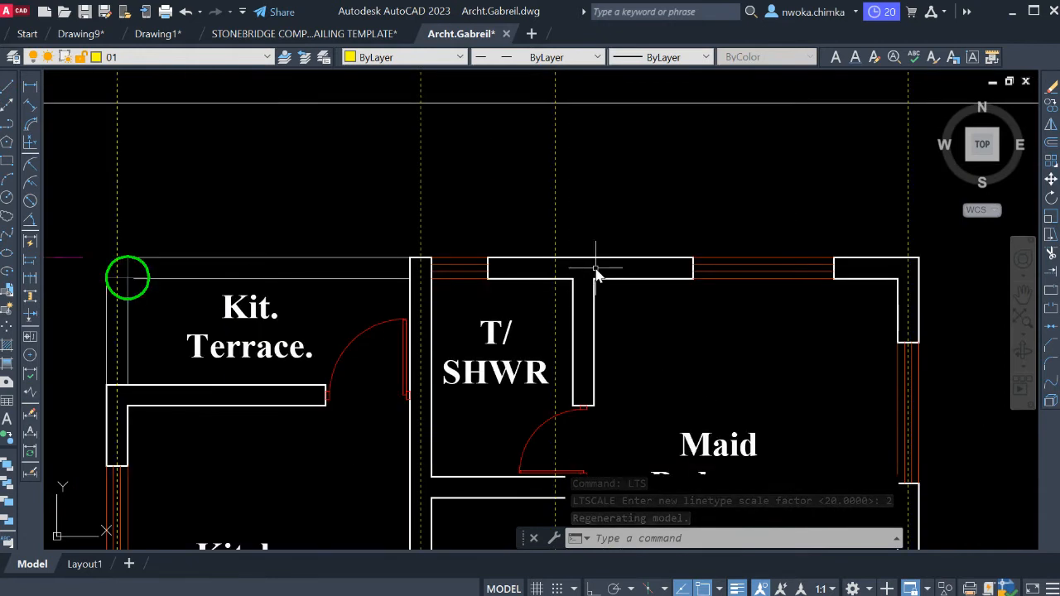
Draw horizontal construction lines through the midpoints of the T/SHWR's outer wall end and the wall end between Kitchen and Kitchen Terrace.
type("XL")
key("Return")
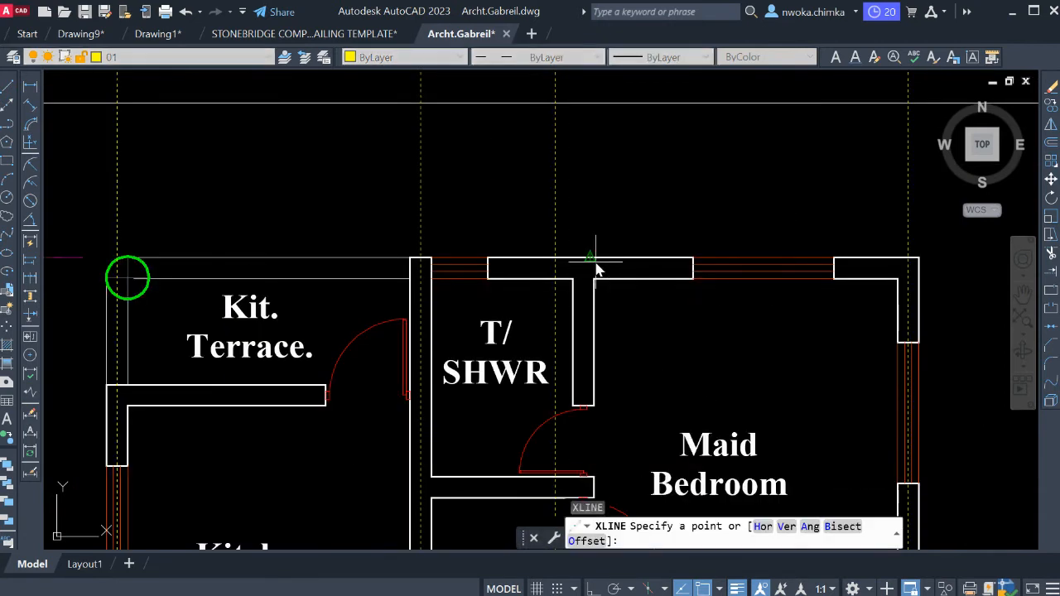
type("H")
key("Return")
scroll(495, 269, "up", 3)
scroll(485, 275, "up", 2)
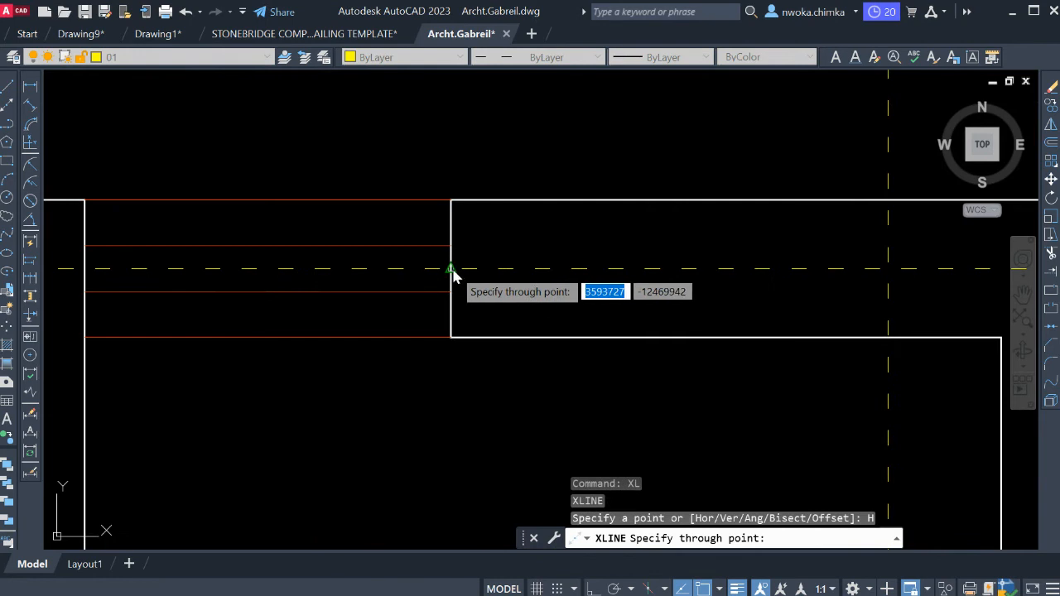
scroll(520, 189, "down", 4)
scroll(477, 313, "down", 2)
scroll(416, 266, "up", 8)
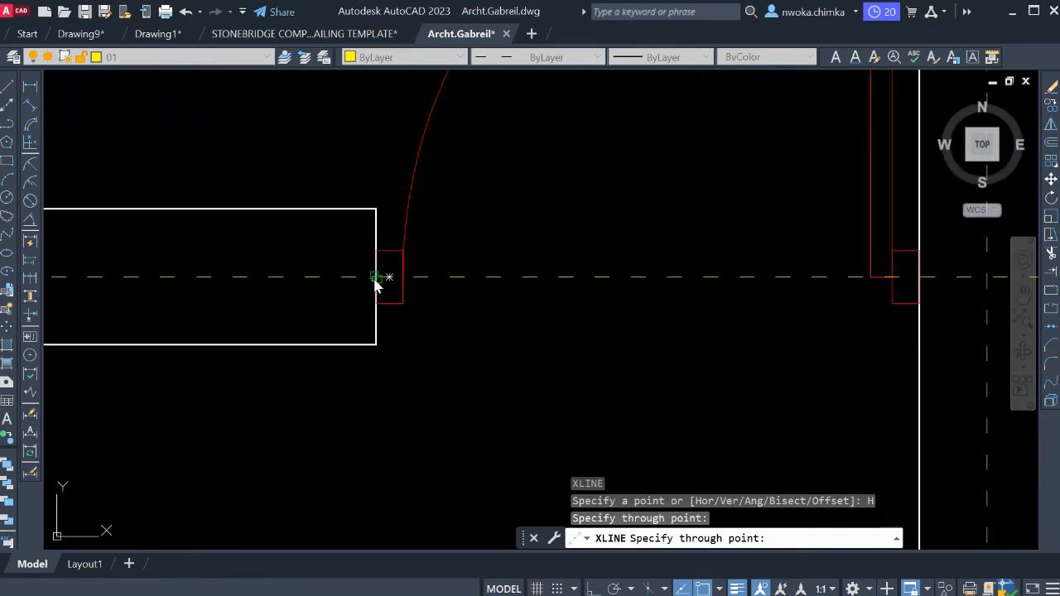
left_click(380, 279)
Add a horizontal construction line through the middle of the wall between the Kitchen and Dining, checking alignment at the Kitchen Terrace corner.
scroll(542, 164, "down", 2)
scroll(547, 157, "down", 4)
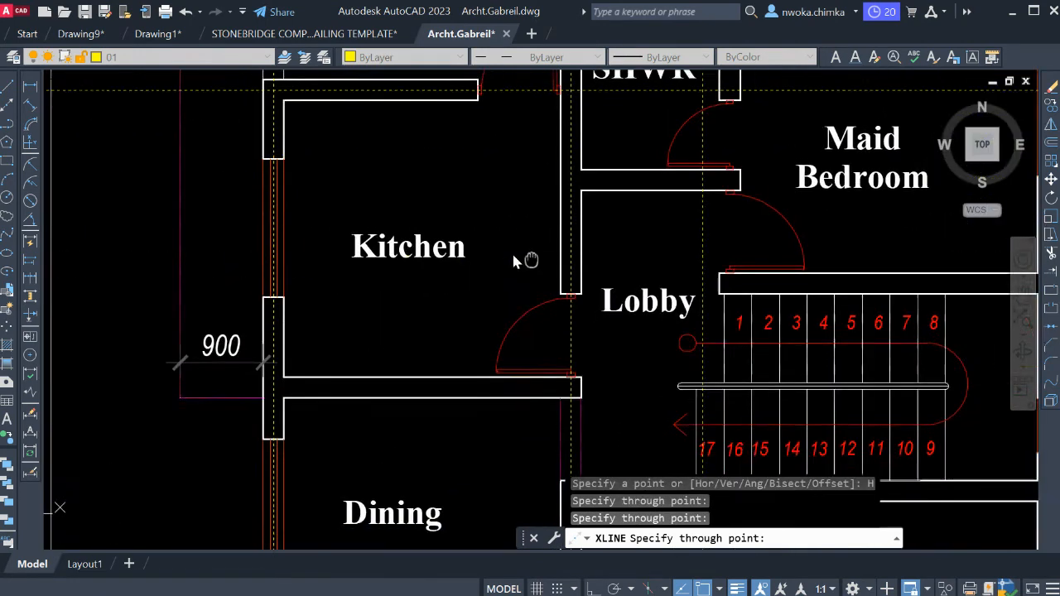
scroll(526, 260, "up", 6)
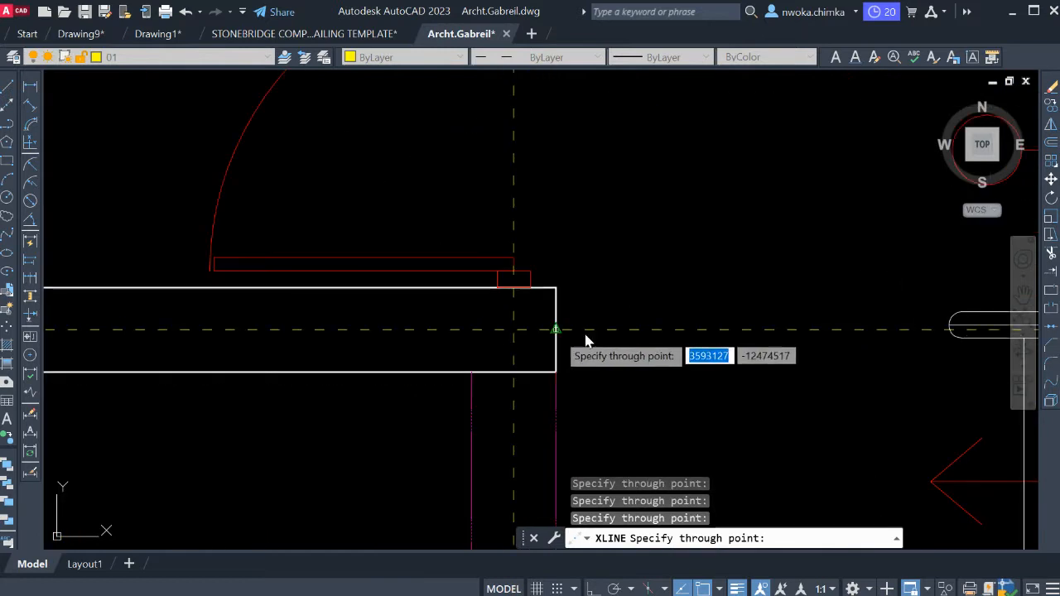
scroll(586, 340, "down", 4)
scroll(521, 367, "up", 7)
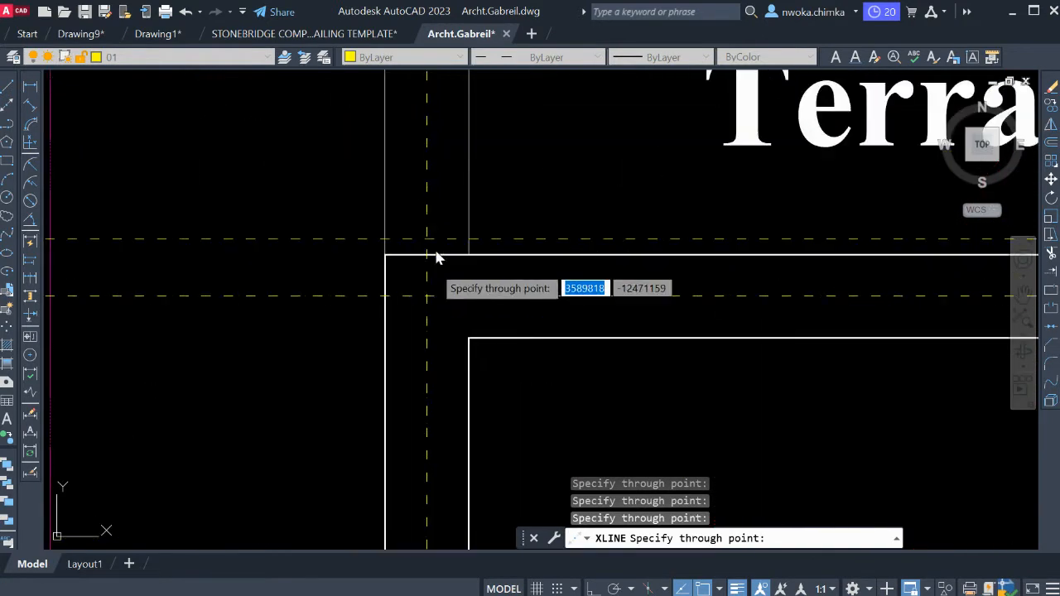
scroll(438, 259, "up", 2)
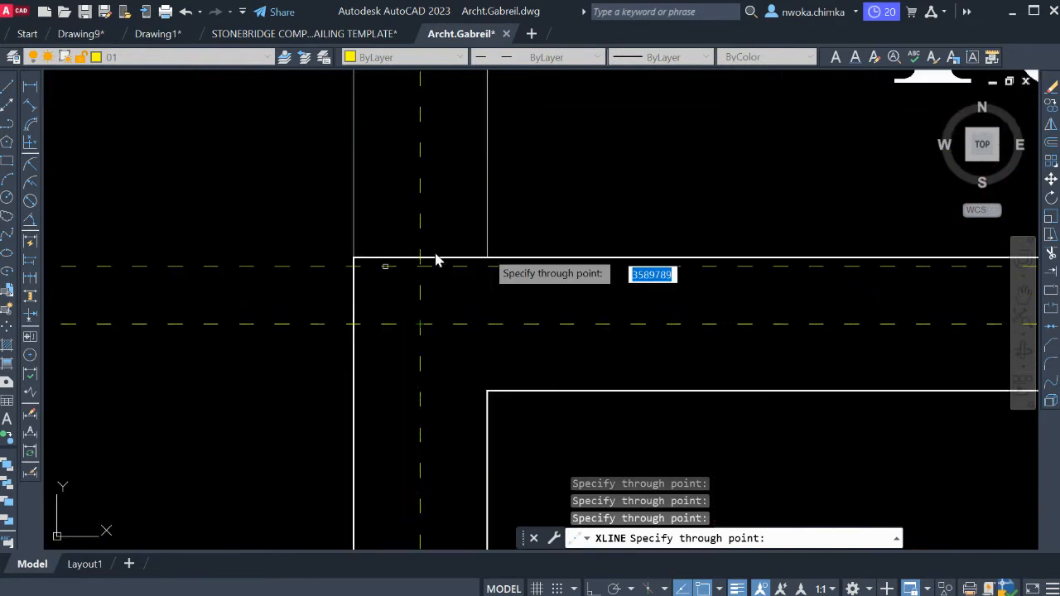
scroll(422, 213, "down", 5)
Add a horizontal construction line through the middle of the wall between the Maid Bedroom and the staircase.
middle_click_drag(484, 260, 478, 212)
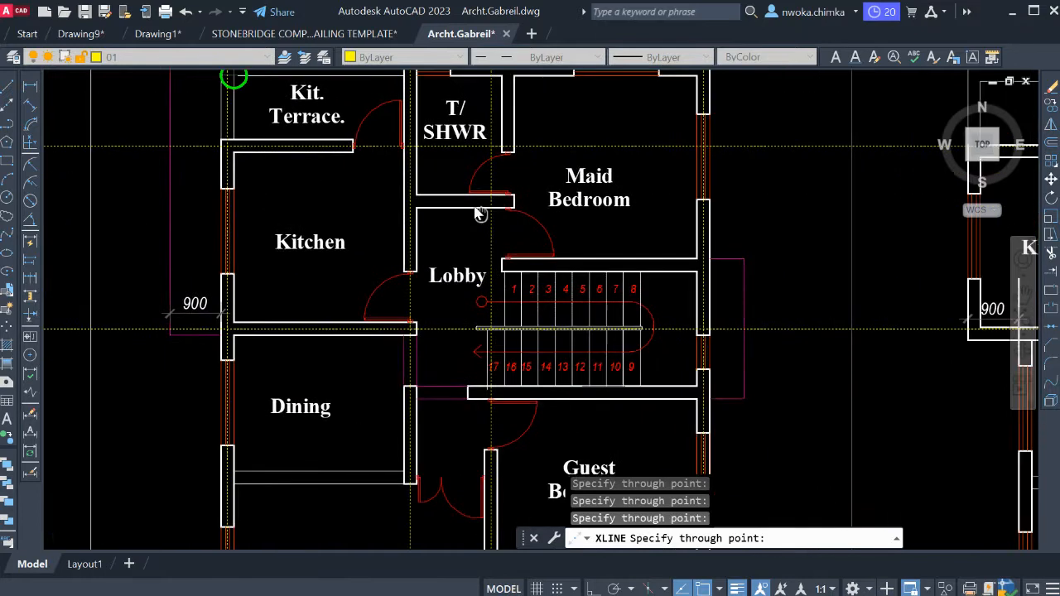
middle_click_drag(633, 296, 525, 182)
middle_click_drag(407, 137, 417, 223)
scroll(417, 223, "up", 2)
scroll(402, 222, "up", 6)
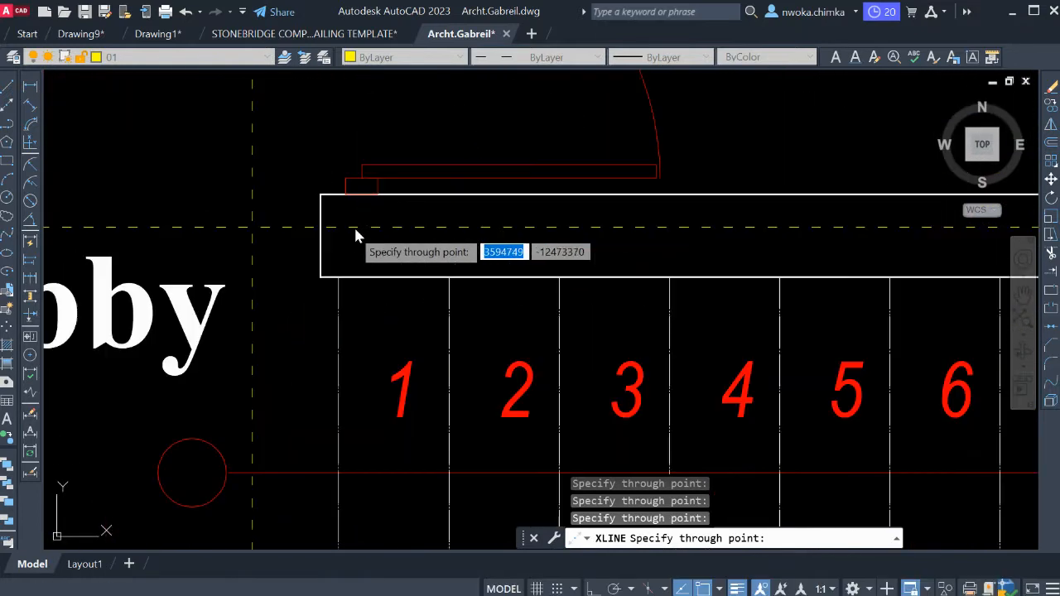
Add a horizontal construction line through the middle of the wall between the Guest Bedroom and the Entrance Porch.
scroll(468, 157, "down", 8)
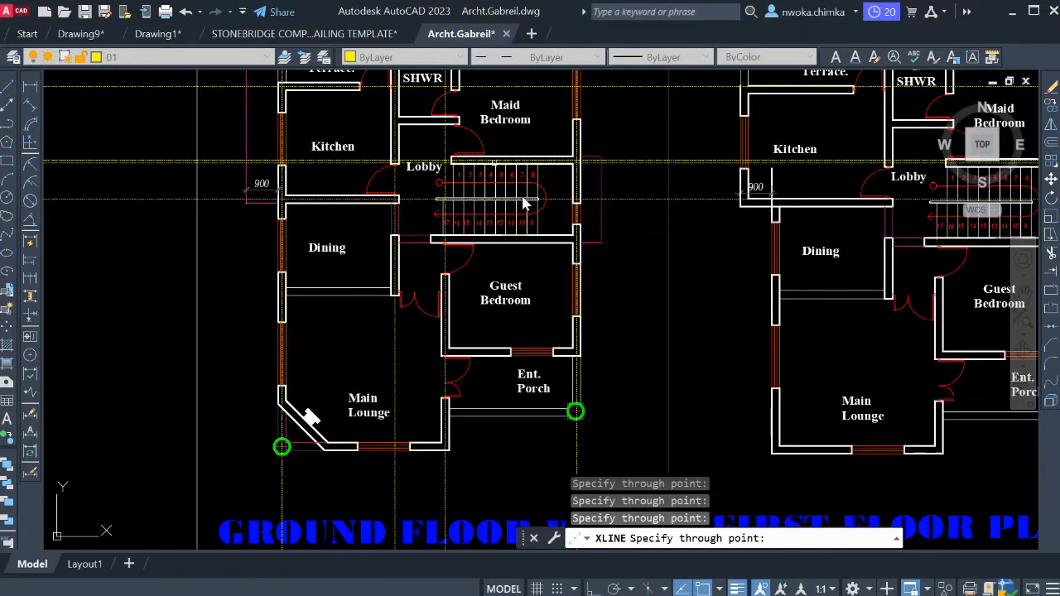
scroll(563, 299, "up", 8)
scroll(625, 276, "up", 4)
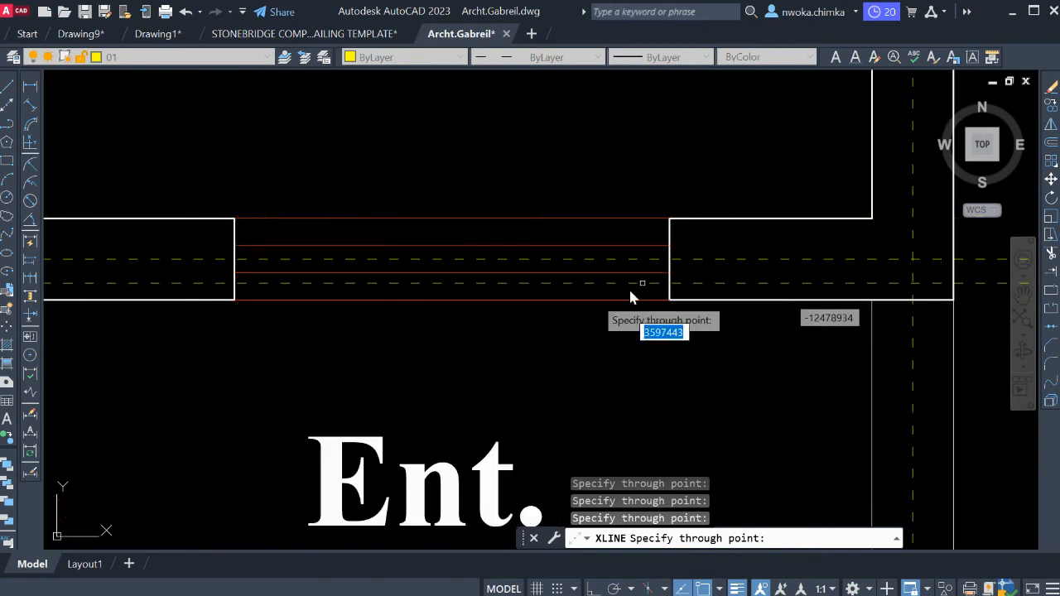
scroll(265, 288, "down", 2)
middle_click_drag(265, 289, 563, 269)
scroll(398, 273, "up", 4)
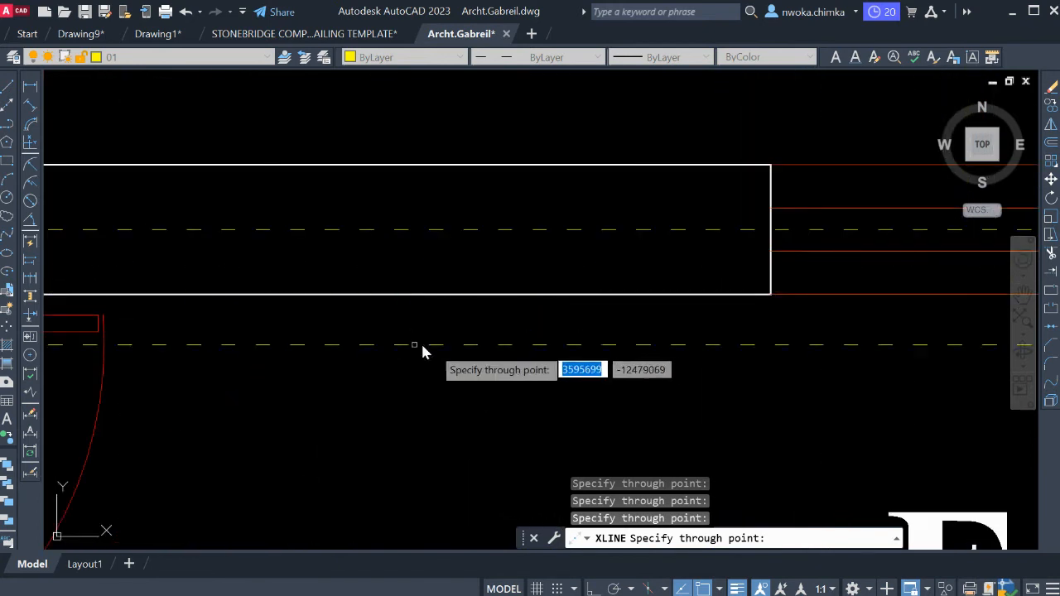
End the construction line command and draw a short vertical helper line across the two parallel front edge lines of the Entrance Porch.
scroll(468, 348, "down", 6)
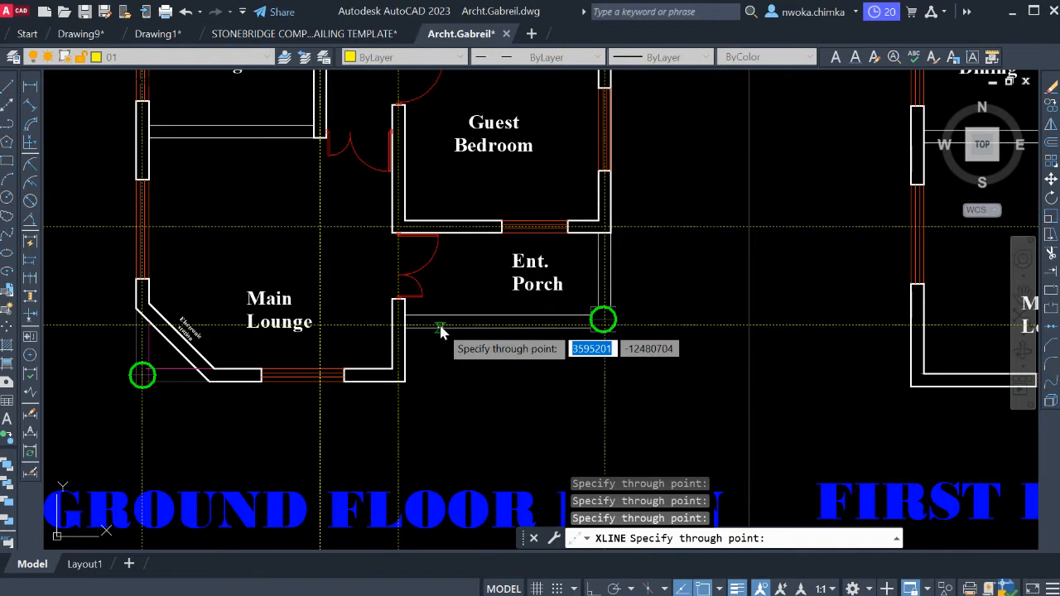
scroll(418, 347, "up", 5)
scroll(406, 311, "down", 2)
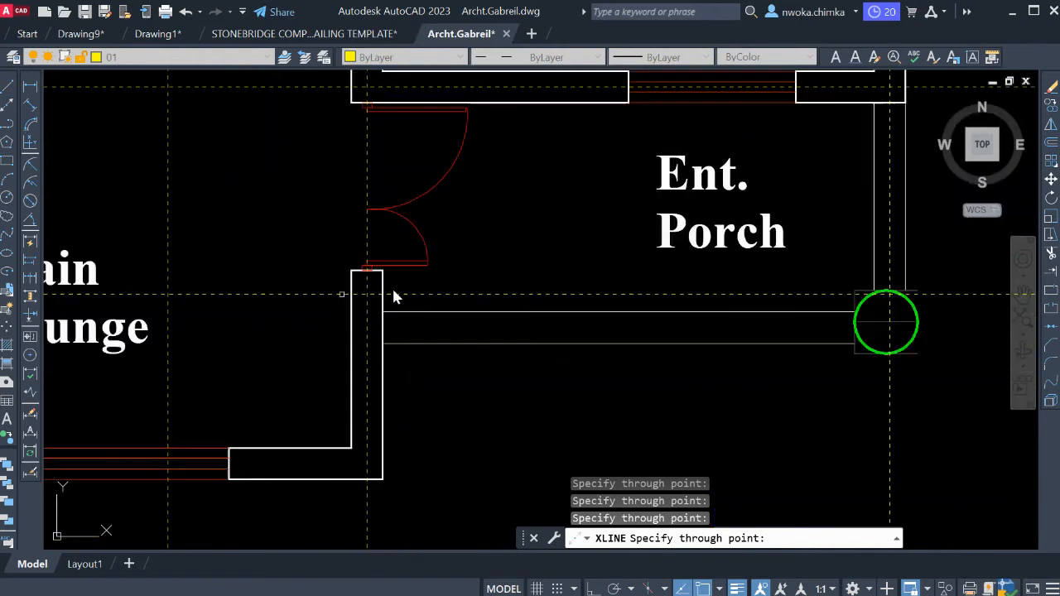
scroll(837, 340, "up", 2)
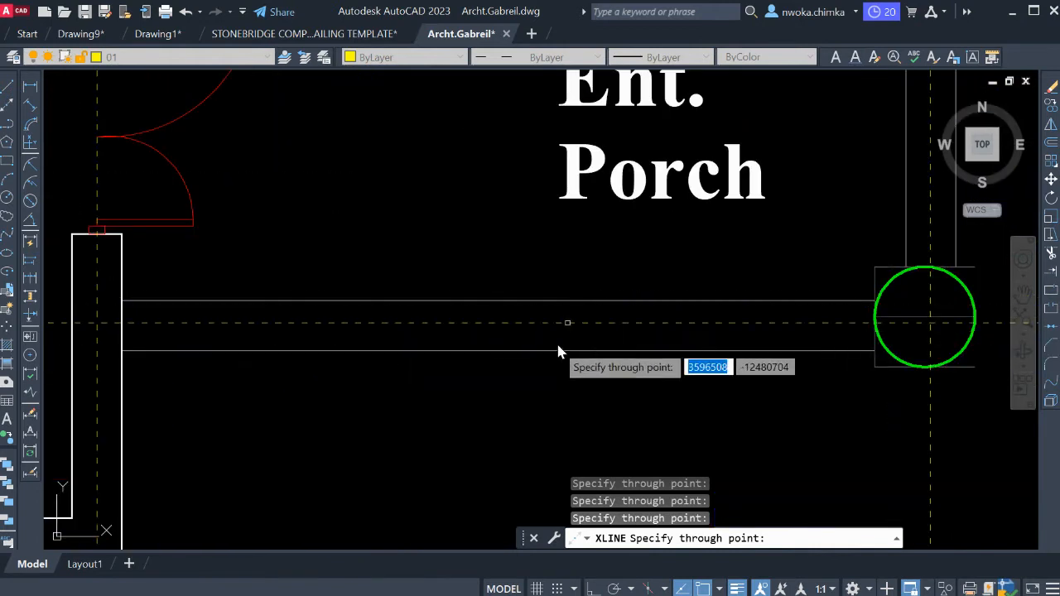
key("Escape")
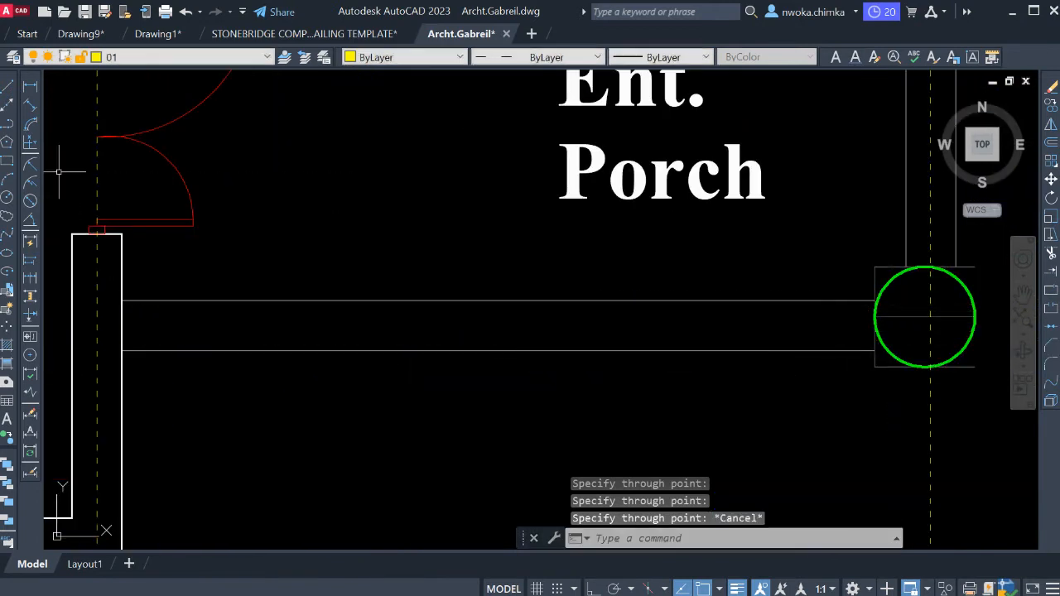
left_click(6, 86)
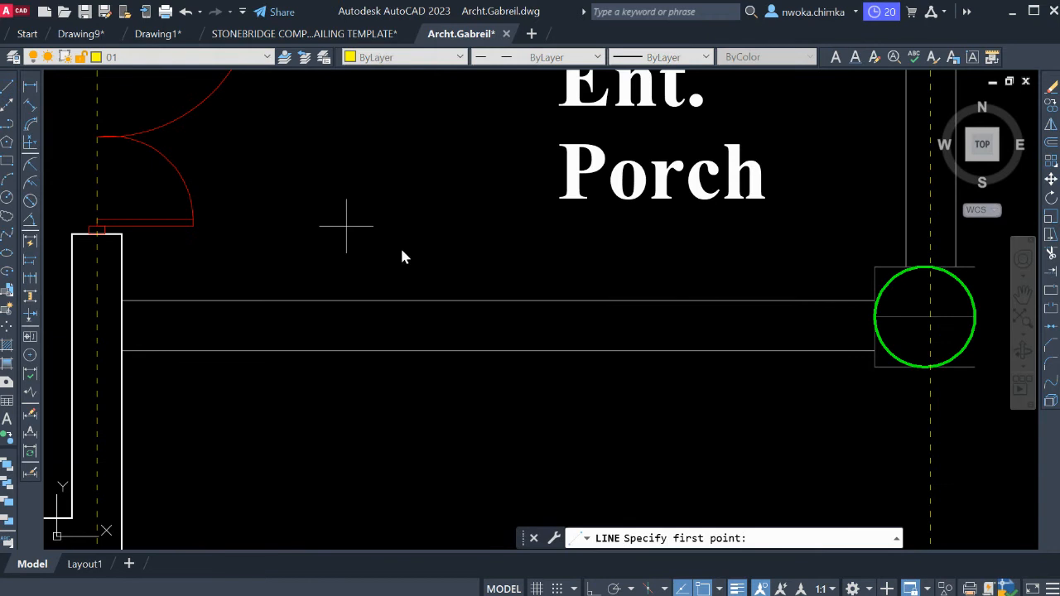
left_click(485, 300)
left_click(485, 350)
key("Escape")
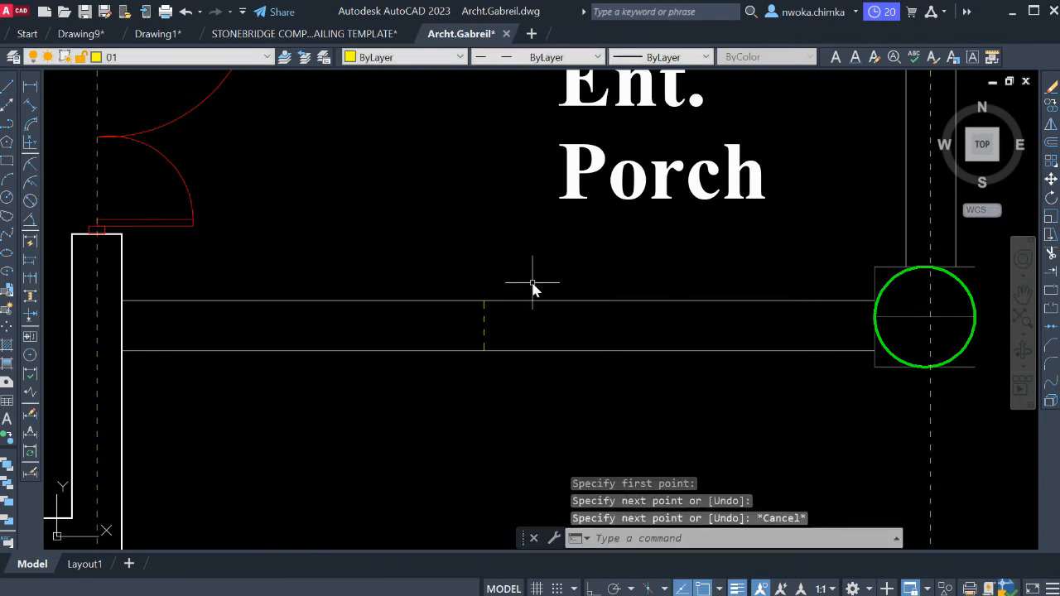
Draw a horizontal construction line through the midpoint of the short helper line at the Entrance Porch edge.
type("XL")
key("Return")
type("H")
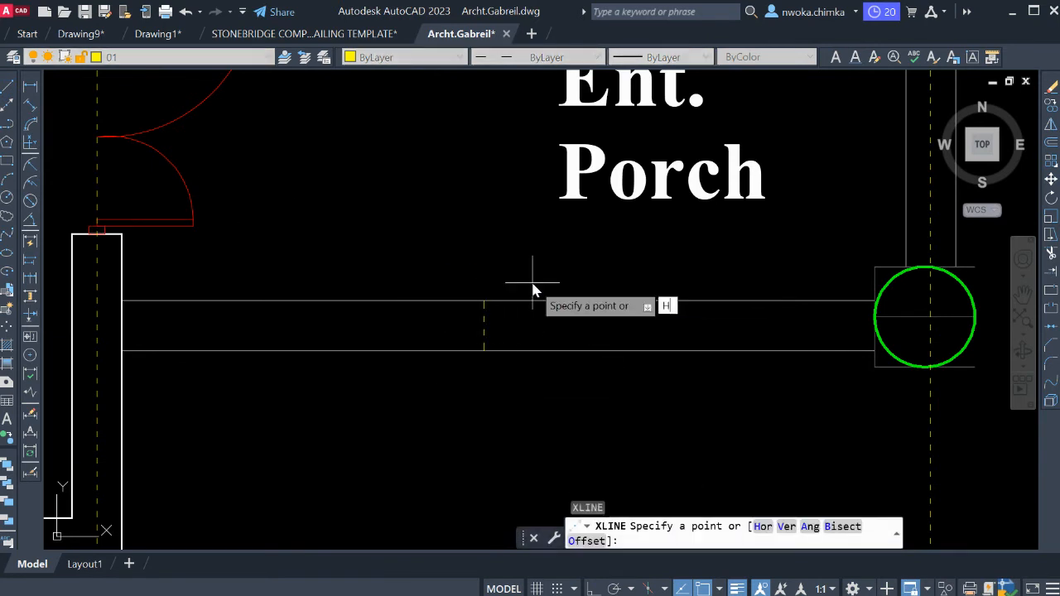
key("Return")
left_click(488, 330)
key("Escape")
Erase the short vertical helper line across the Entrance Porch edge.
left_click(445, 254)
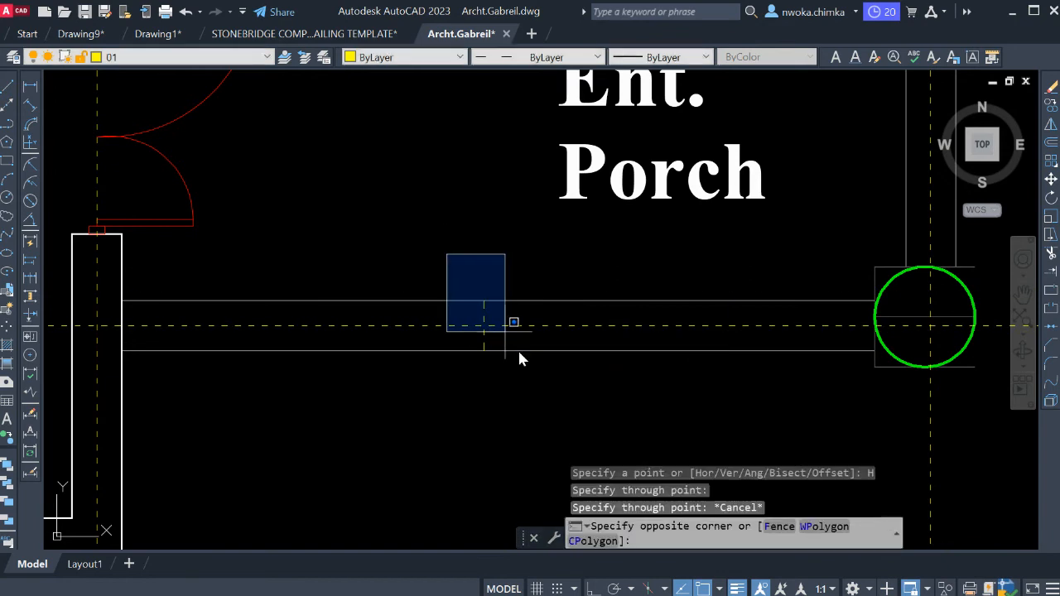
left_click(546, 396)
type("E")
key("Return")
Draw a horizontal construction line through the midpoint of the Main Lounge's front wall end beside the window.
scroll(563, 360, "down", 3)
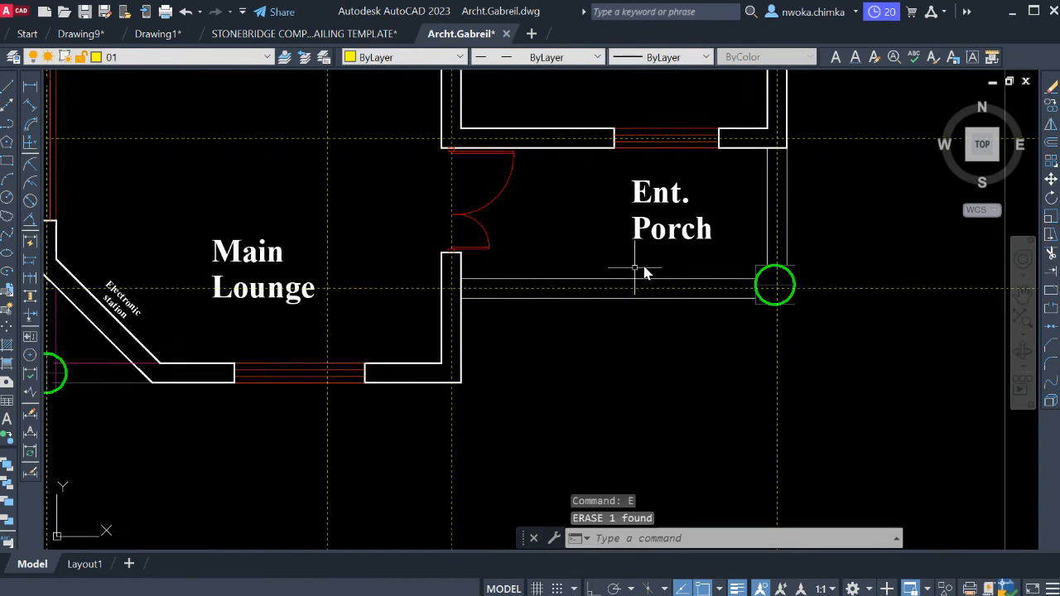
scroll(470, 371, "up", 3)
scroll(470, 371, "up", 2)
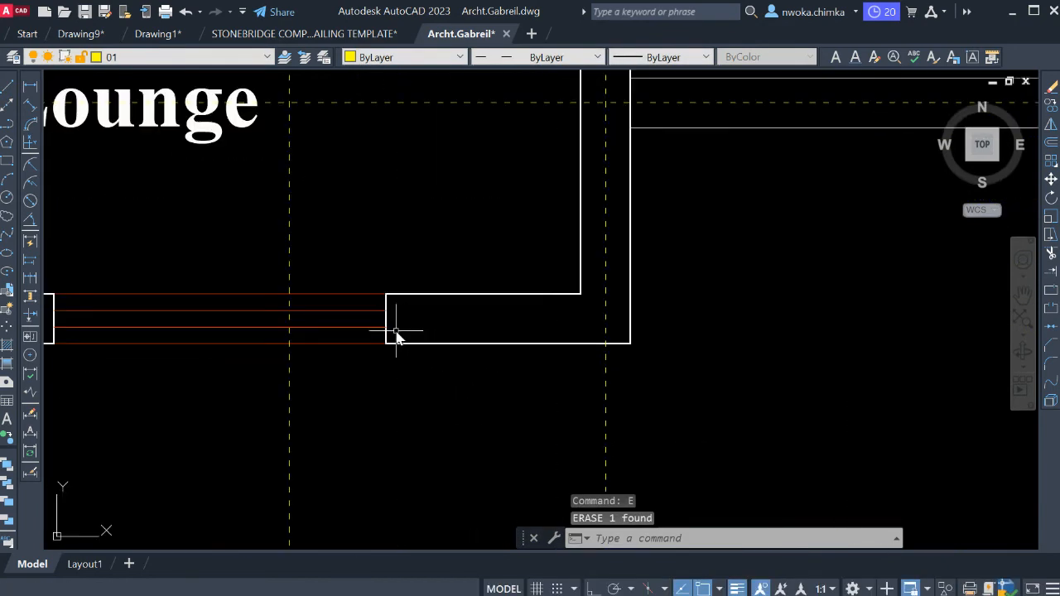
key("Return")
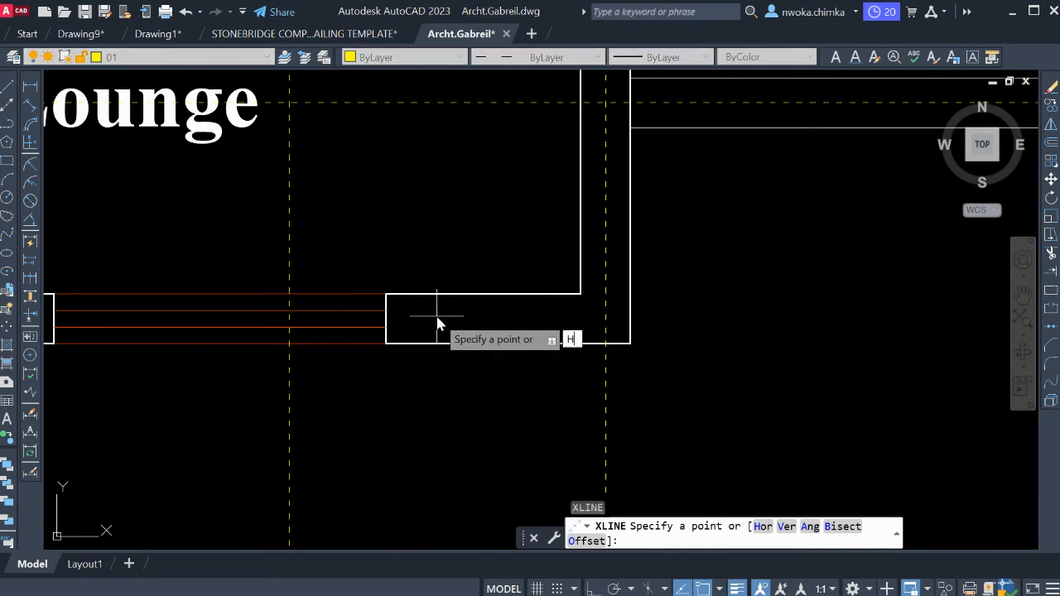
type("H")
key("Return")
scroll(375, 323, "up", 4)
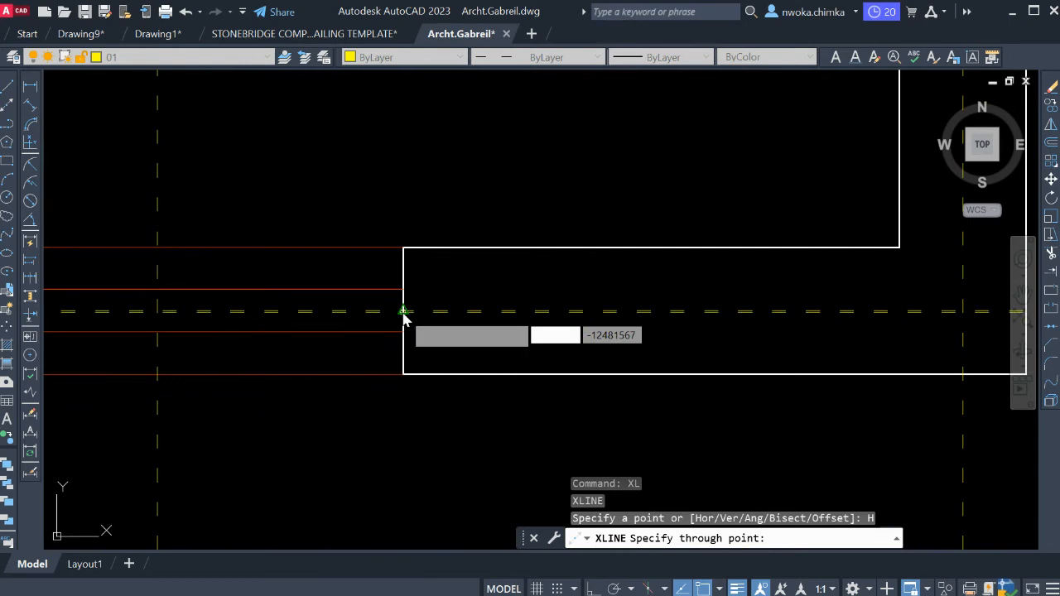
left_click(403, 311)
scroll(729, 268, "down", 8)
key("Escape")
Measure the thickness of the angled wall at the Electronic station with an aligned dimension, without placing it.
middle_click_drag(598, 279, 627, 371)
scroll(426, 296, "up", 2)
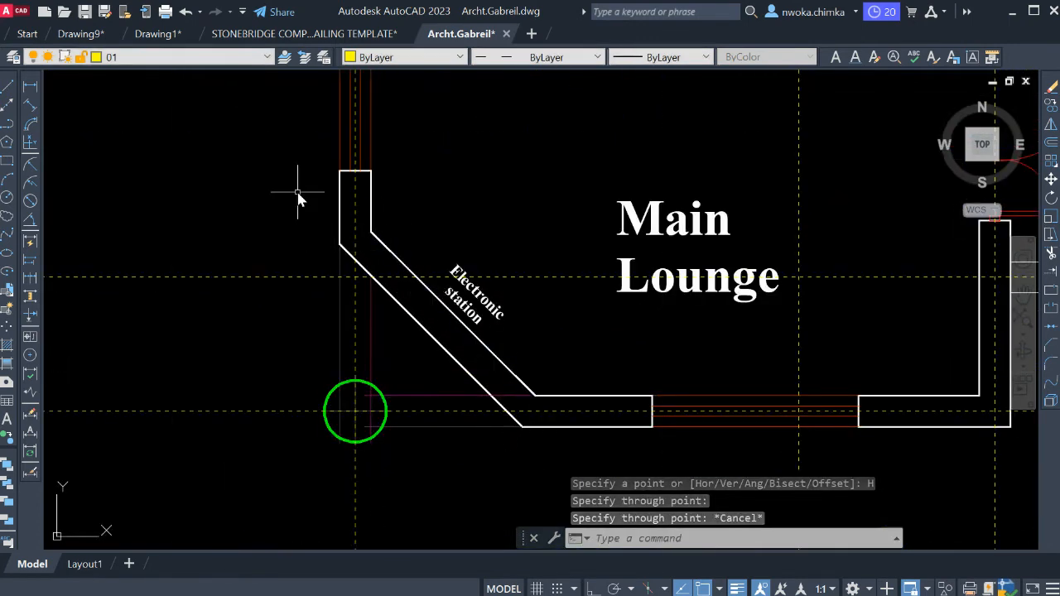
scroll(426, 333, "up", 2)
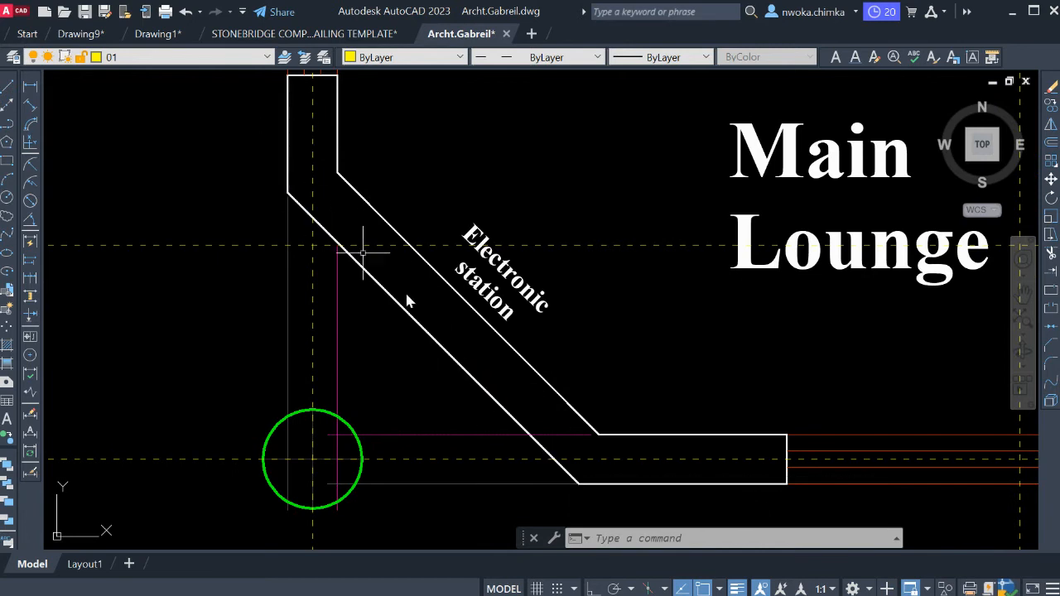
left_click(30, 106)
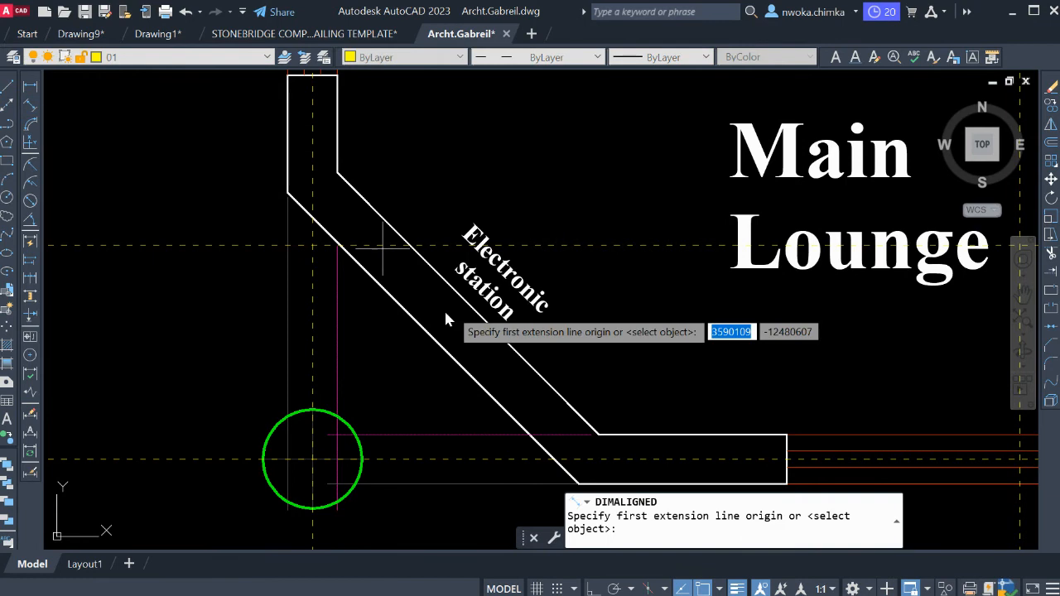
scroll(426, 339, "up", 2)
left_click(428, 337)
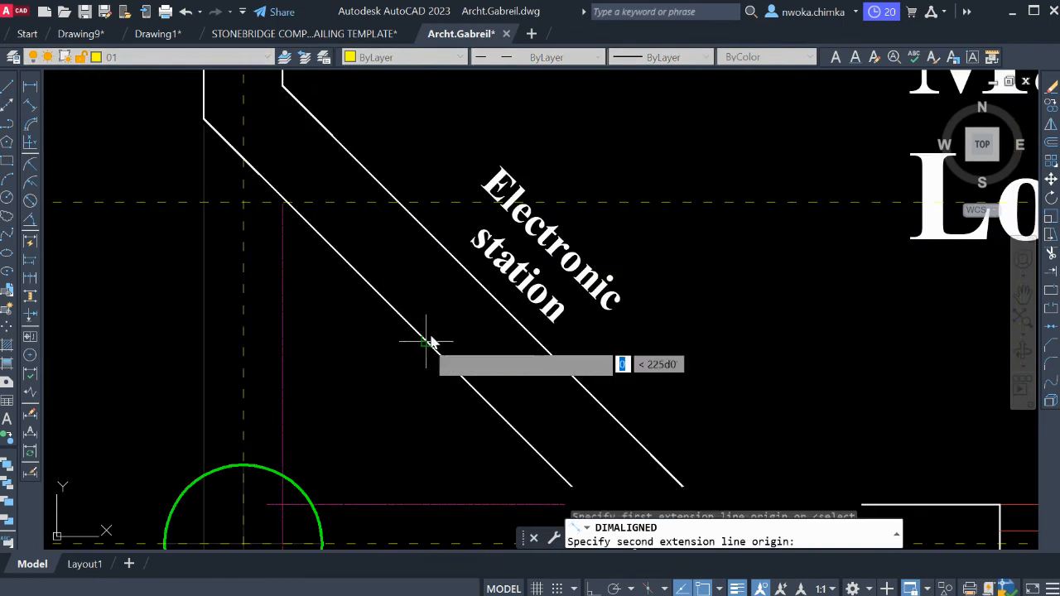
left_click(476, 284)
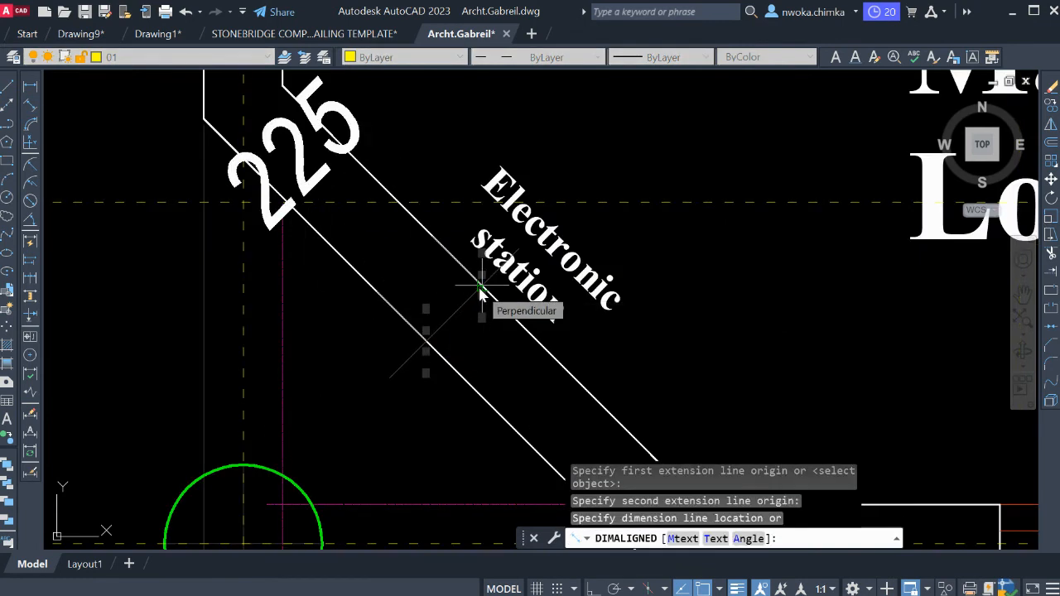
key("Escape")
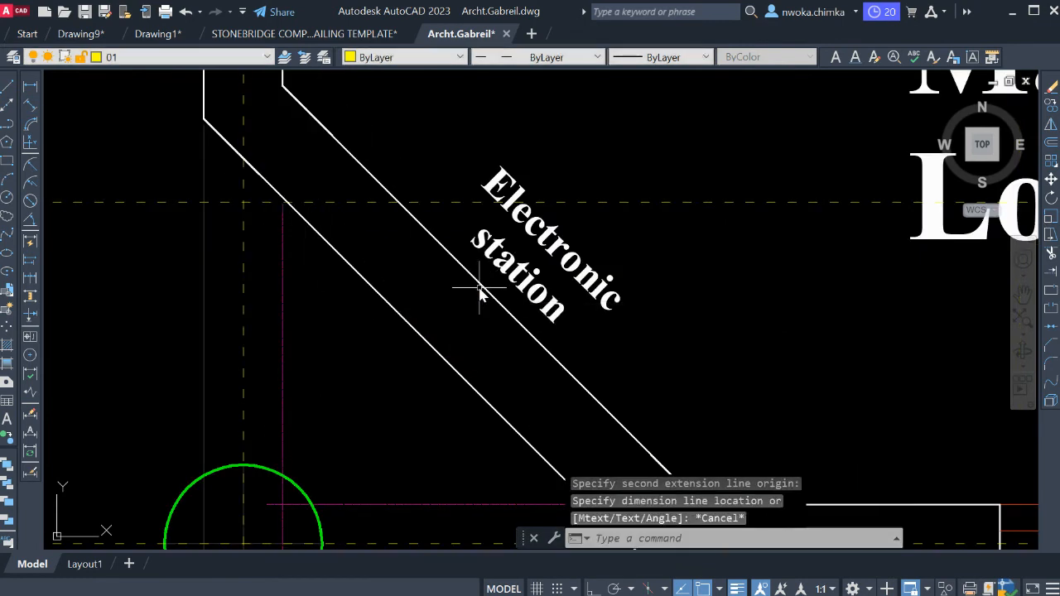
Offset the inner face line of the angled Electronic station wall by 112.5 towards the middle of the wall.
type("o")
key("Return")
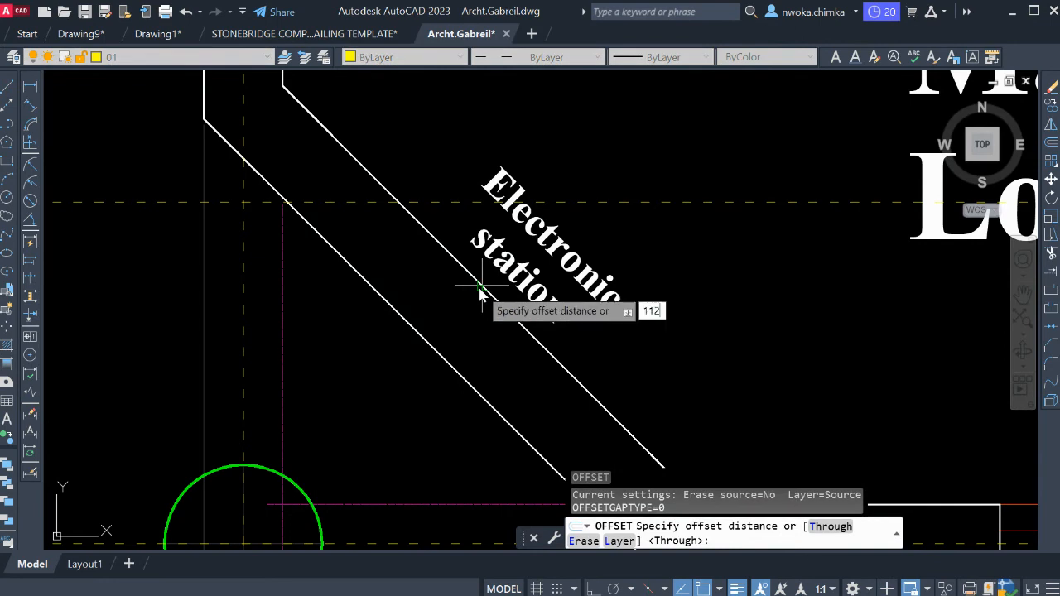
type("112.5")
key("Return")
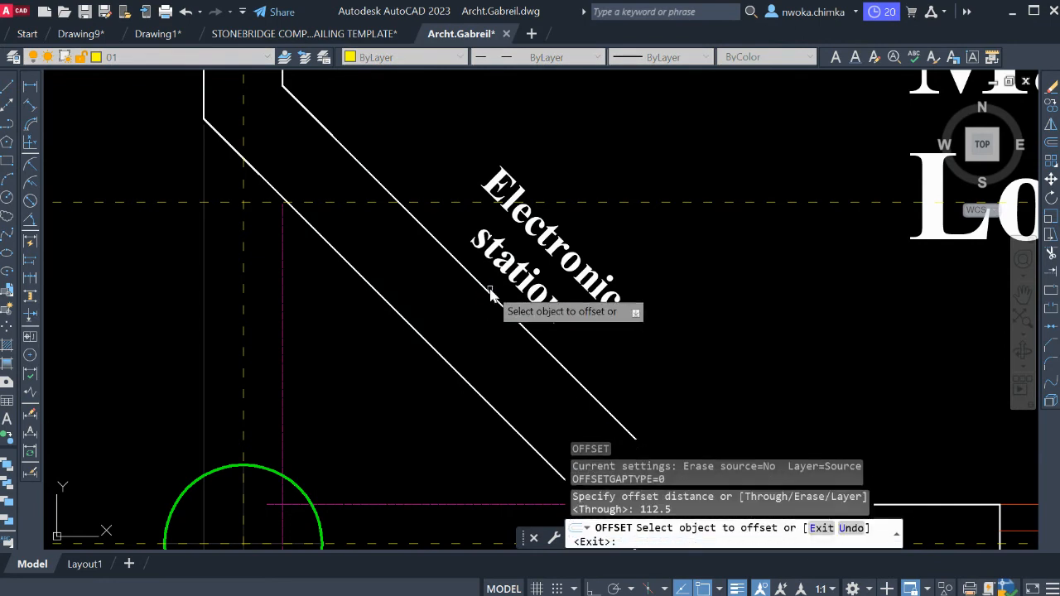
left_click(489, 300)
left_click(452, 281)
key("Escape")
Draw a diagonal construction line through both endpoints of the offset line in the middle of the angled wall.
scroll(451, 242, "down", 5)
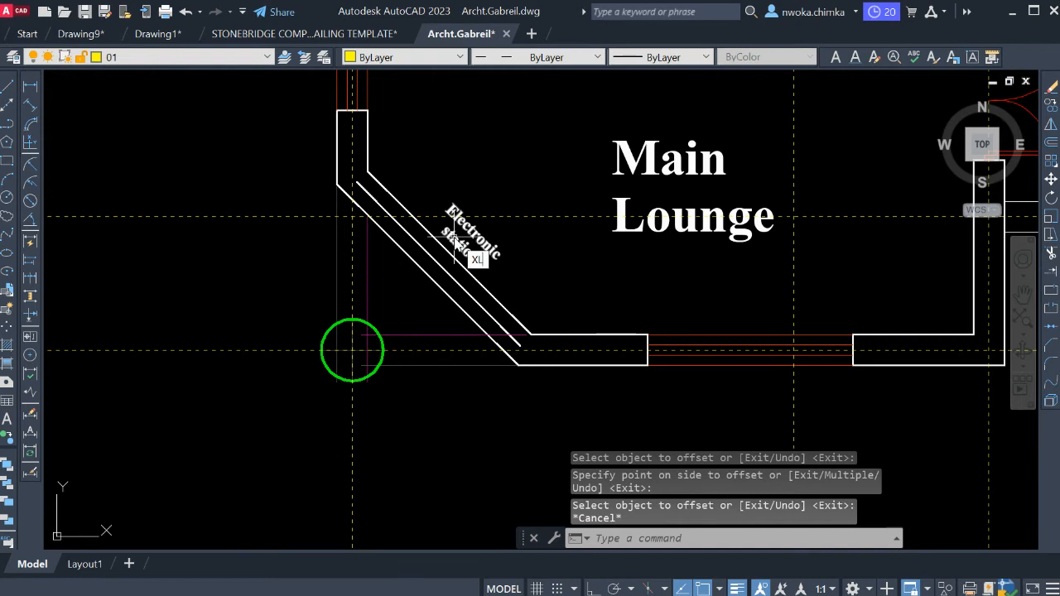
key("Return")
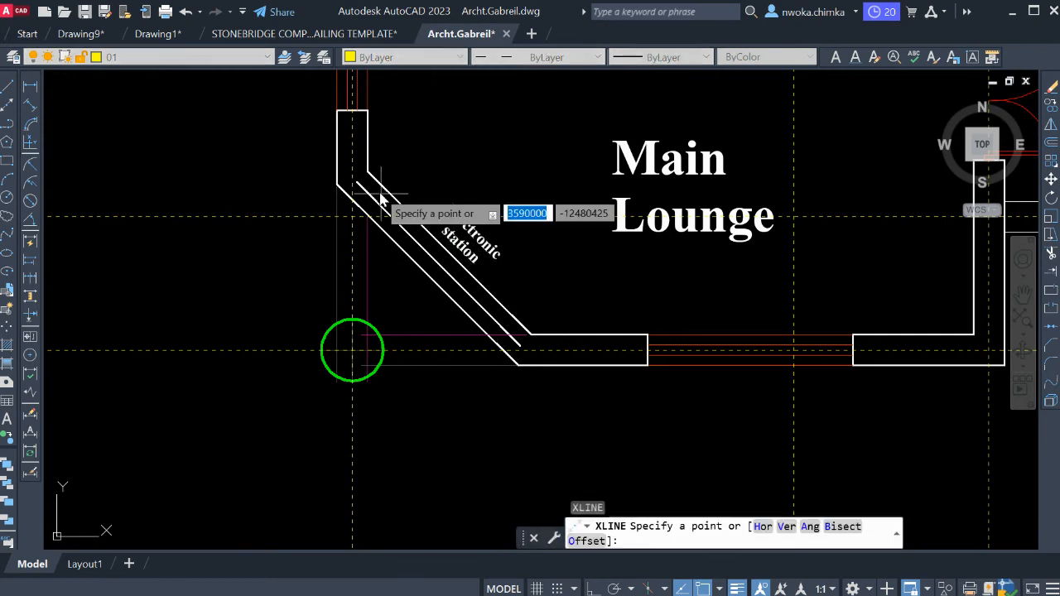
scroll(355, 190, "up", 5)
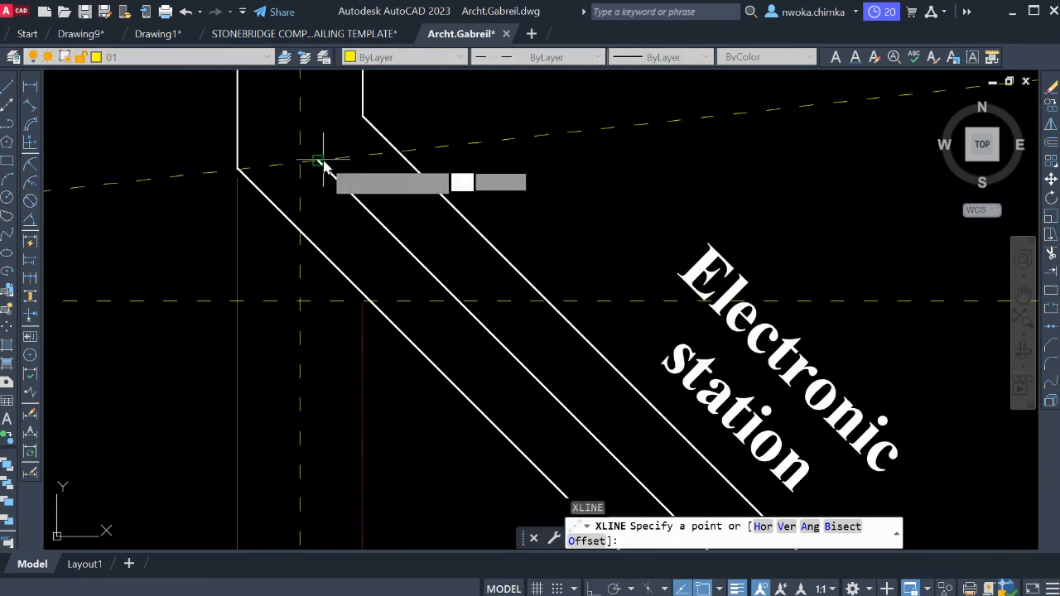
left_click(323, 166)
scroll(323, 166, "down", 5)
scroll(490, 328, "up", 4)
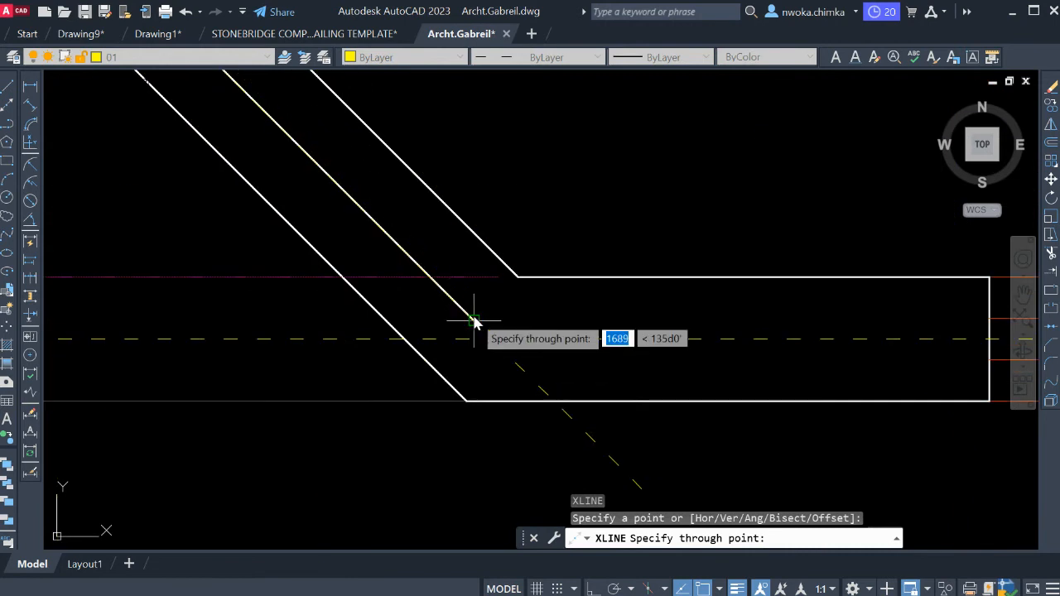
left_click(474, 322)
scroll(401, 251, "down", 4)
key("Escape")
Erase the offset helper line inside the angled Electronic station wall, keeping the wall faces, room label and diagonal construction line.
scroll(377, 248, "up", 4)
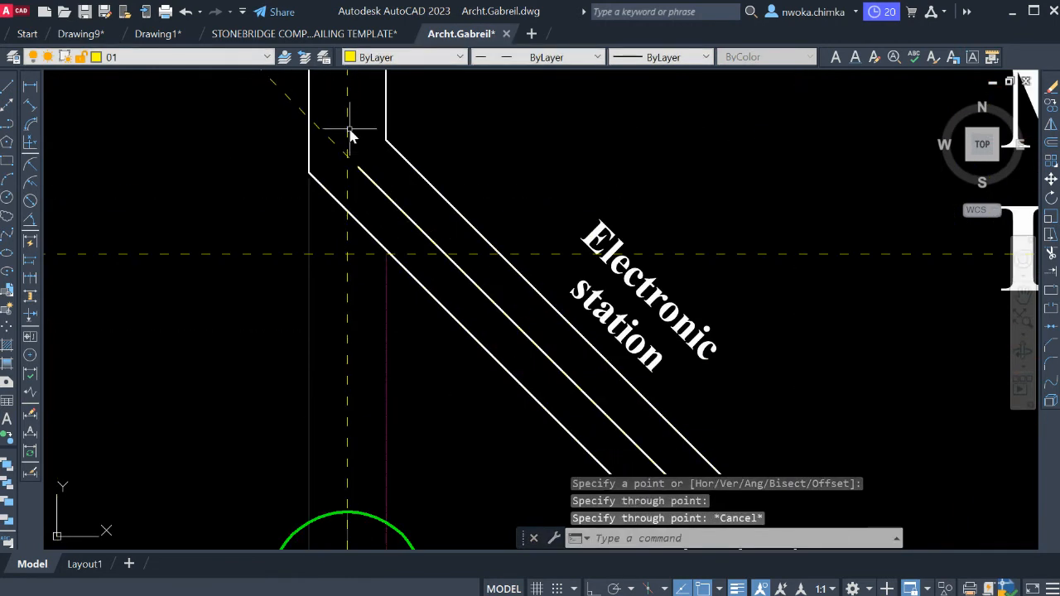
left_click(340, 129)
scroll(336, 125, "down", 2)
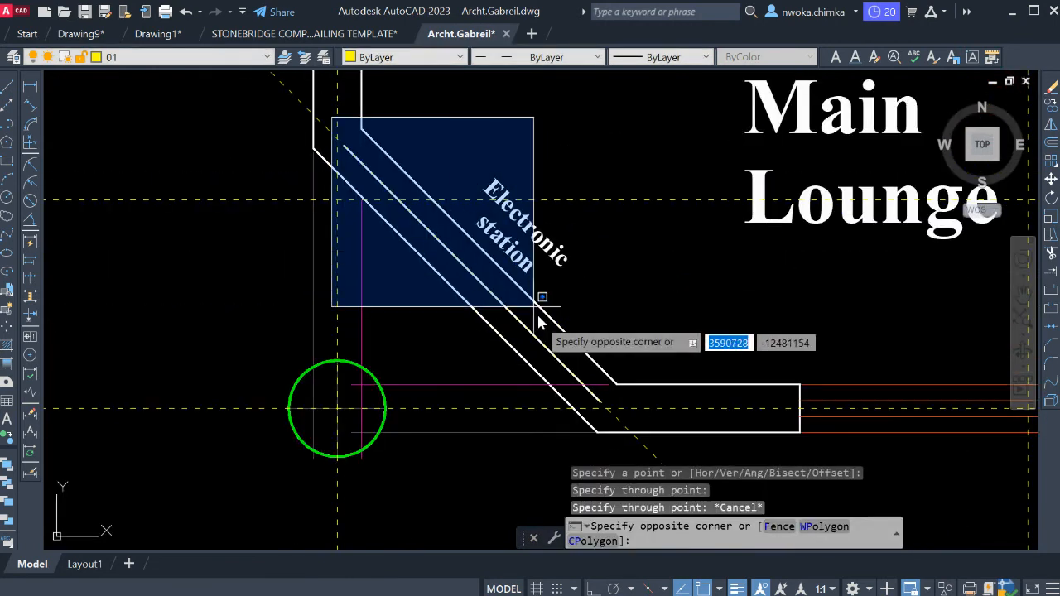
left_click(623, 408)
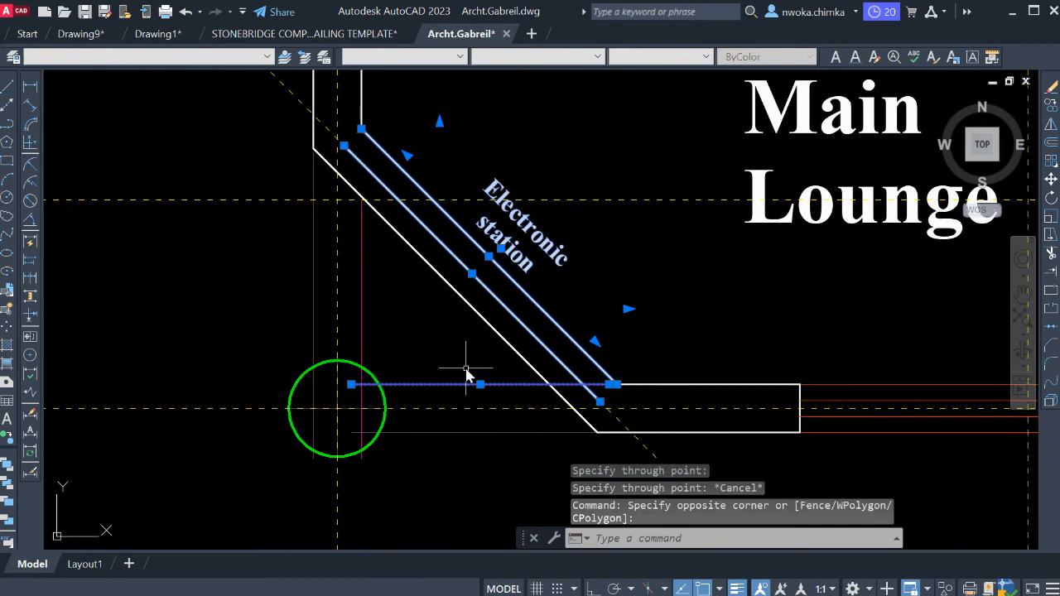
scroll(461, 370, "up", 2)
left_click(450, 333)
left_click(432, 402, "shift")
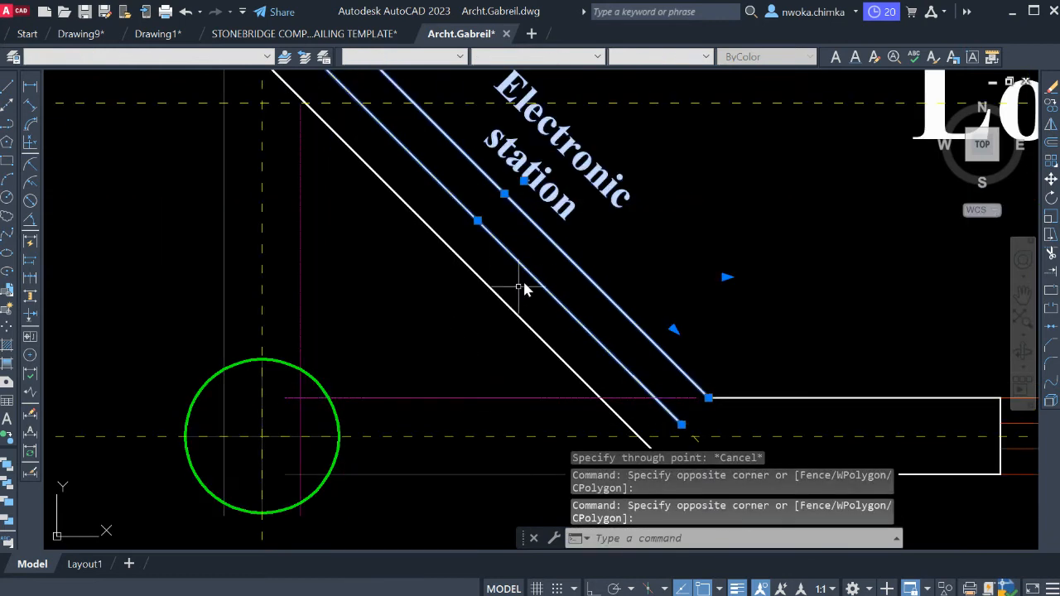
left_click(589, 249)
left_click(545, 186, "shift")
scroll(496, 289, "down", 2)
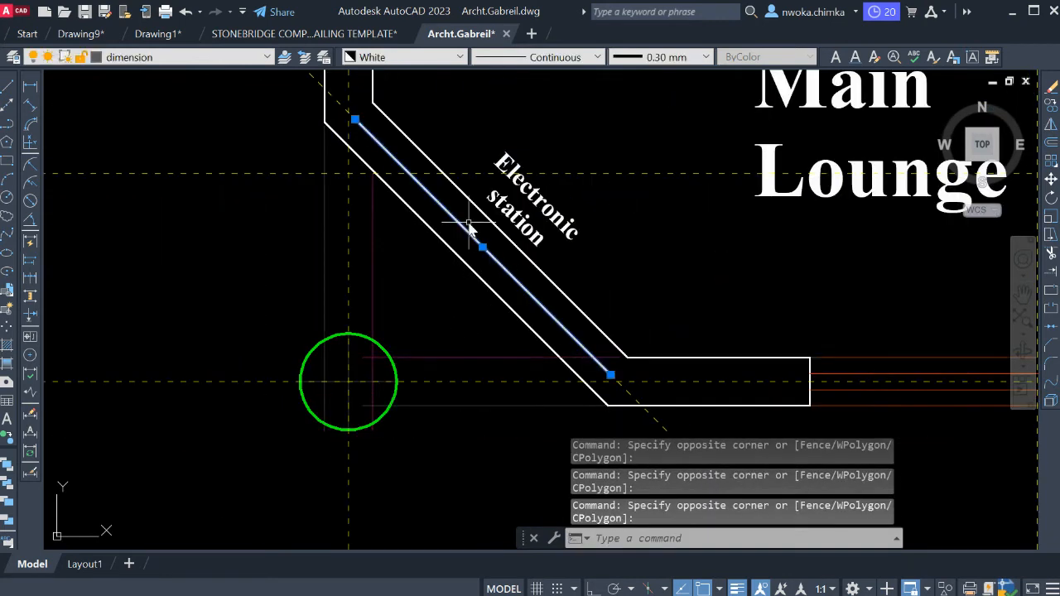
type("e")
key("Return")
Draw a horizontal construction line through the midpoint of the wall end between the staircase and the Guest Bedroom.
scroll(477, 246, "down", 2)
mouse_move(510, 264)
middle_mouse_down()
mouse_move(501, 286)
mouse_move(450, 327)
middle_mouse_up()
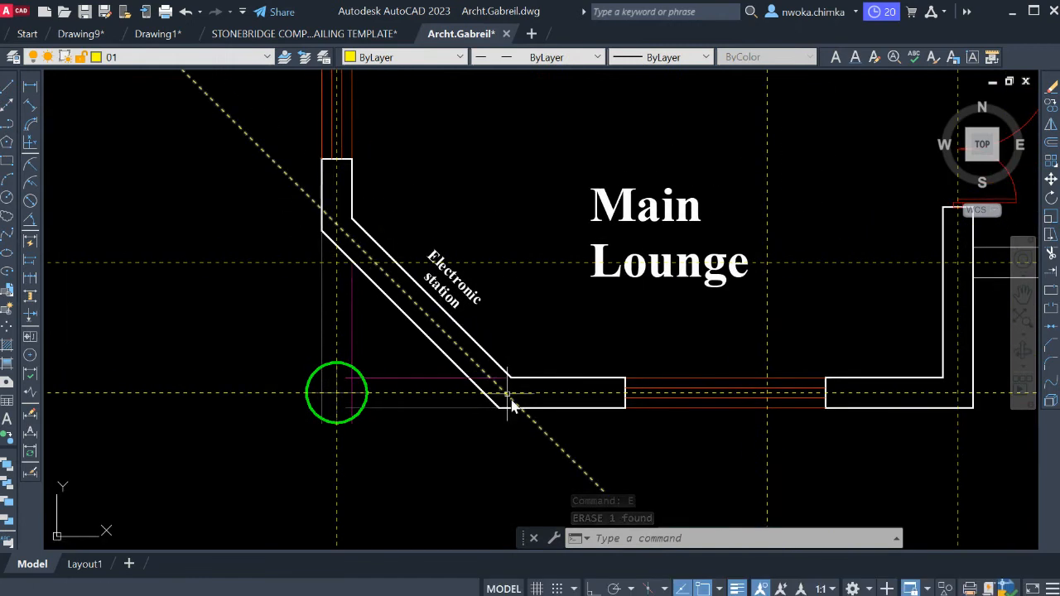
scroll(362, 276, "down", 2)
scroll(598, 333, "up", 3)
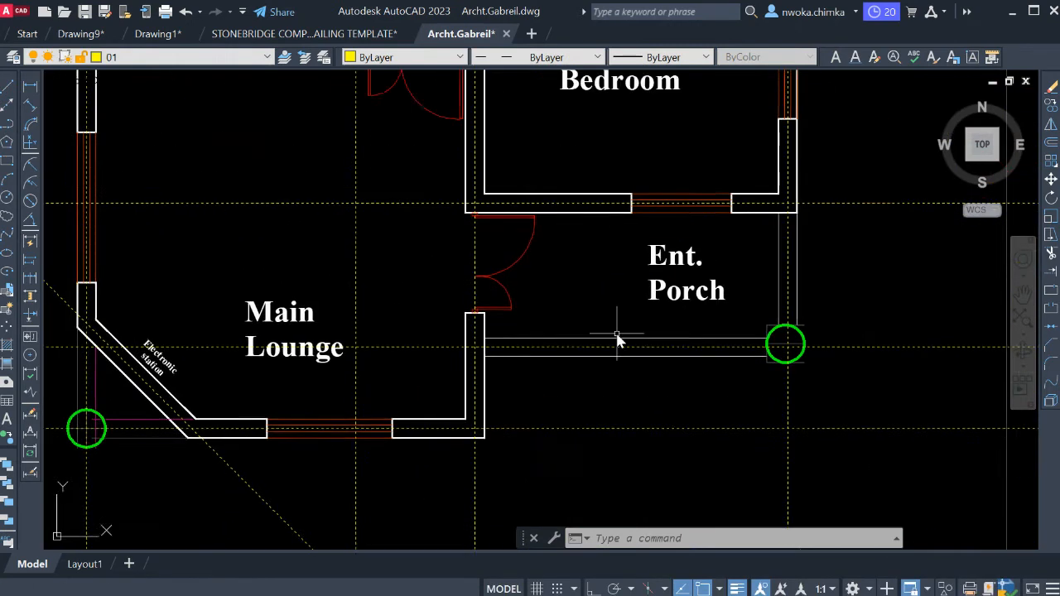
scroll(591, 352, "down", 2)
mouse_move(623, 343)
middle_mouse_down()
mouse_move(598, 360)
mouse_move(381, 360)
middle_mouse_up()
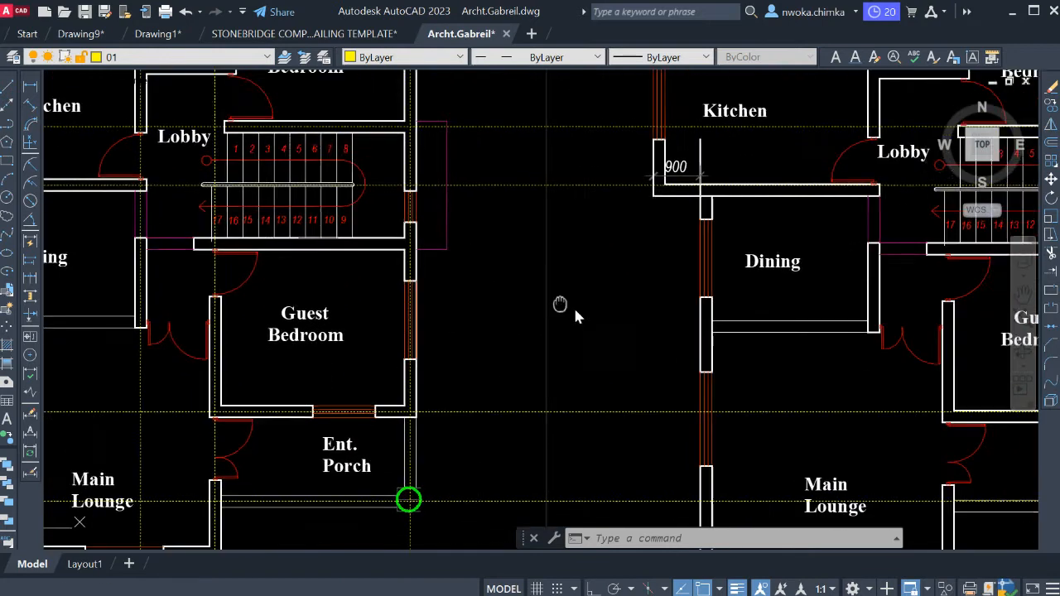
middle_click_drag(686, 367, 535, 300)
scroll(535, 306, "down", 2)
scroll(356, 131, "up", 2)
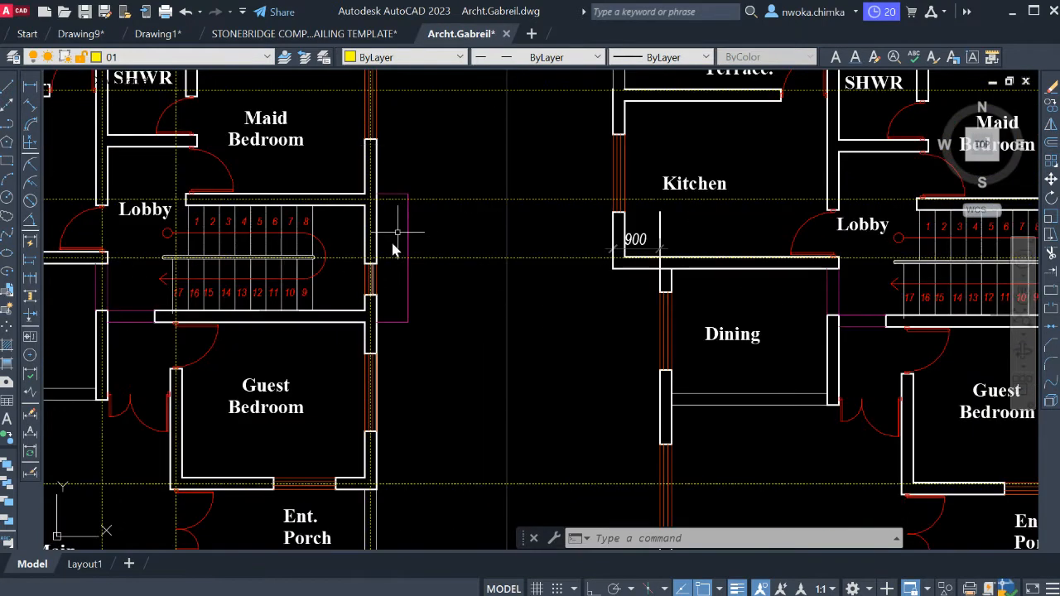
scroll(406, 215, "down", 2)
scroll(269, 269, "up", 3)
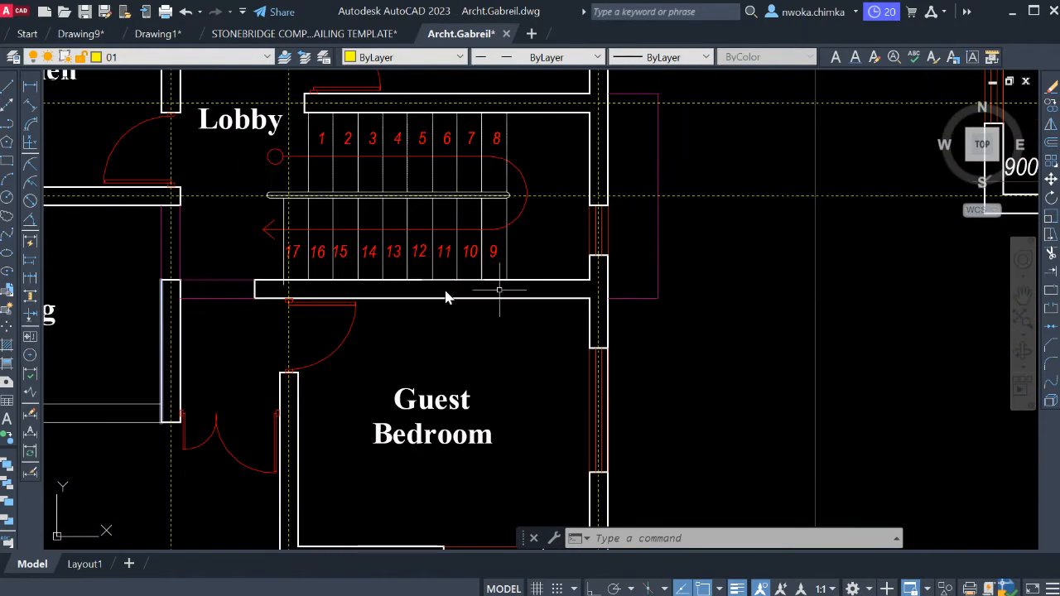
middle_click_drag(534, 163, 595, 175)
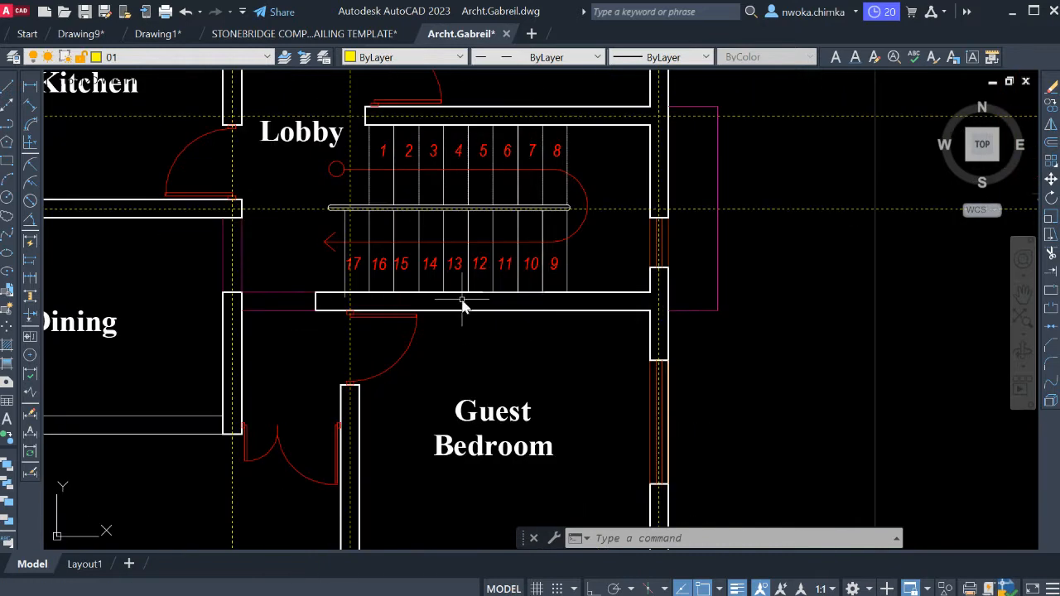
scroll(464, 307, "up", 2)
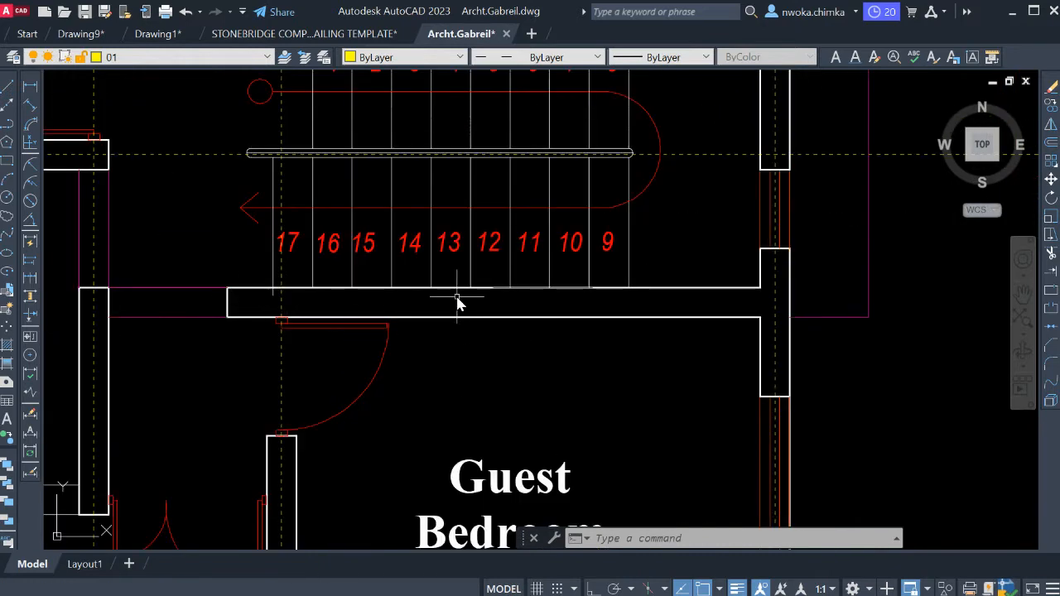
key("Return")
type("H")
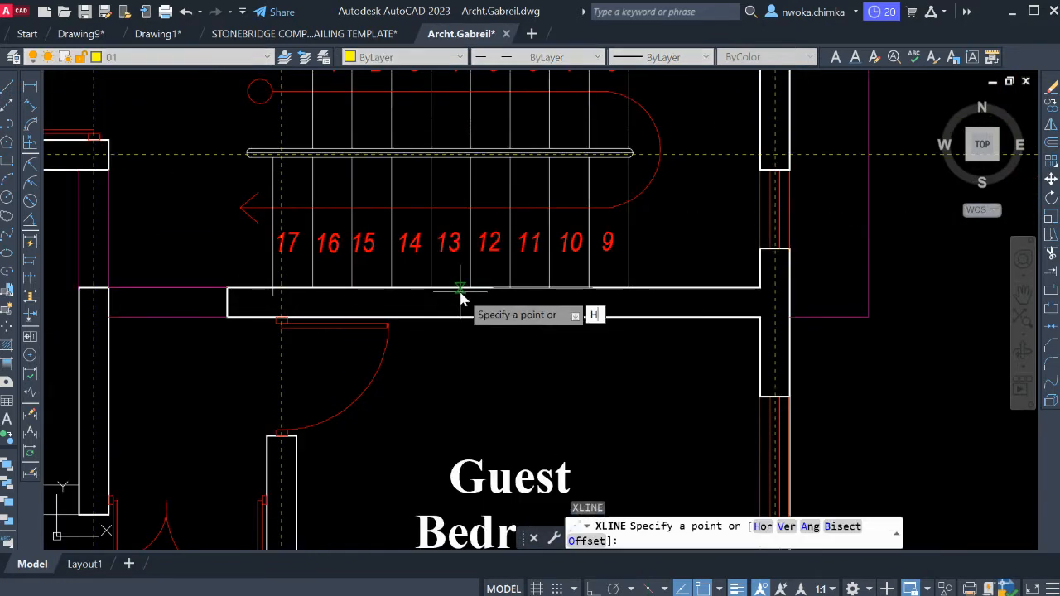
key("Return")
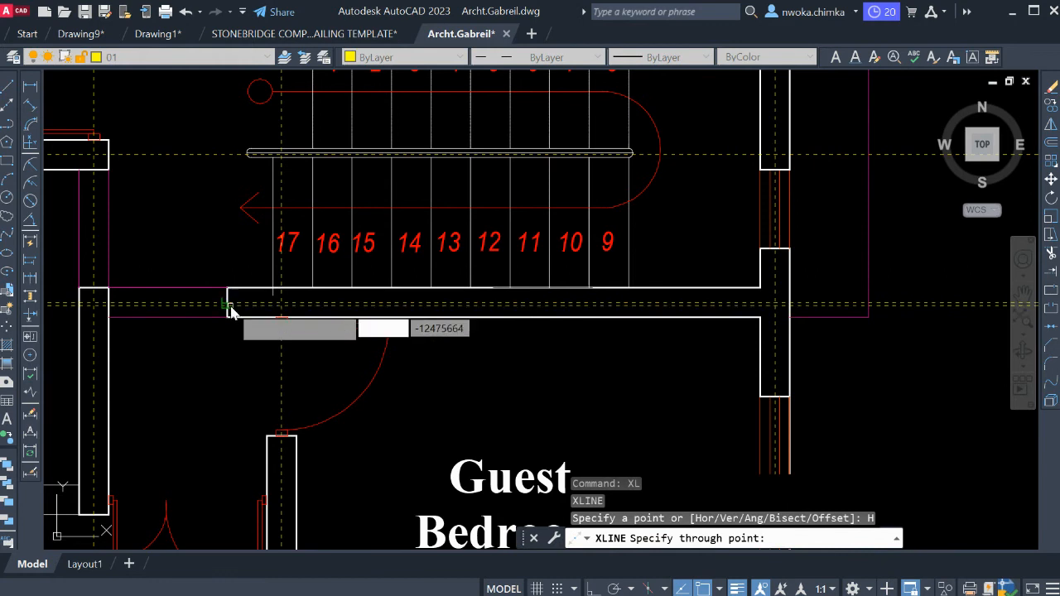
Look over the ground floor plan for walls that still lack a grid line and end the construction line command.
scroll(315, 257, "down", 7)
middle_click_drag(950, 343, 769, 363)
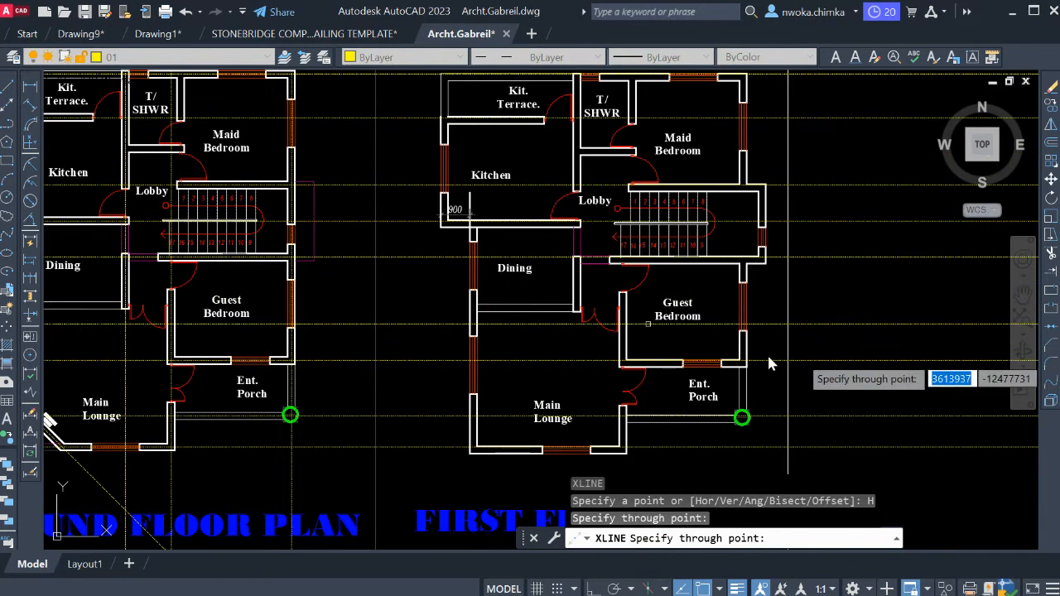
middle_click_drag(782, 294, 1006, 267)
scroll(427, 245, "up", 3)
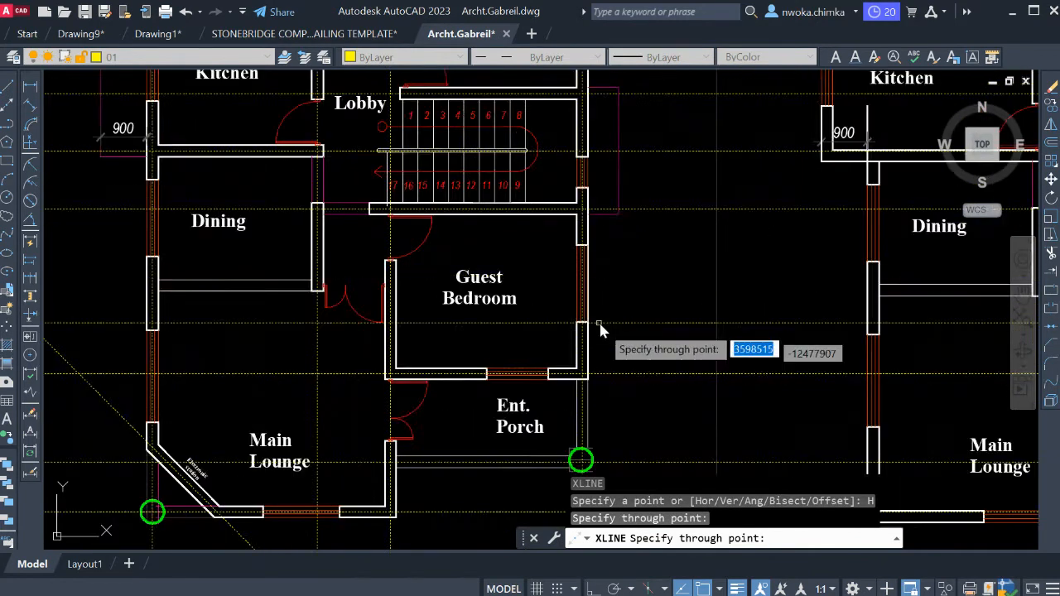
scroll(594, 371, "down", 3)
middle_click_drag(605, 275, 619, 370)
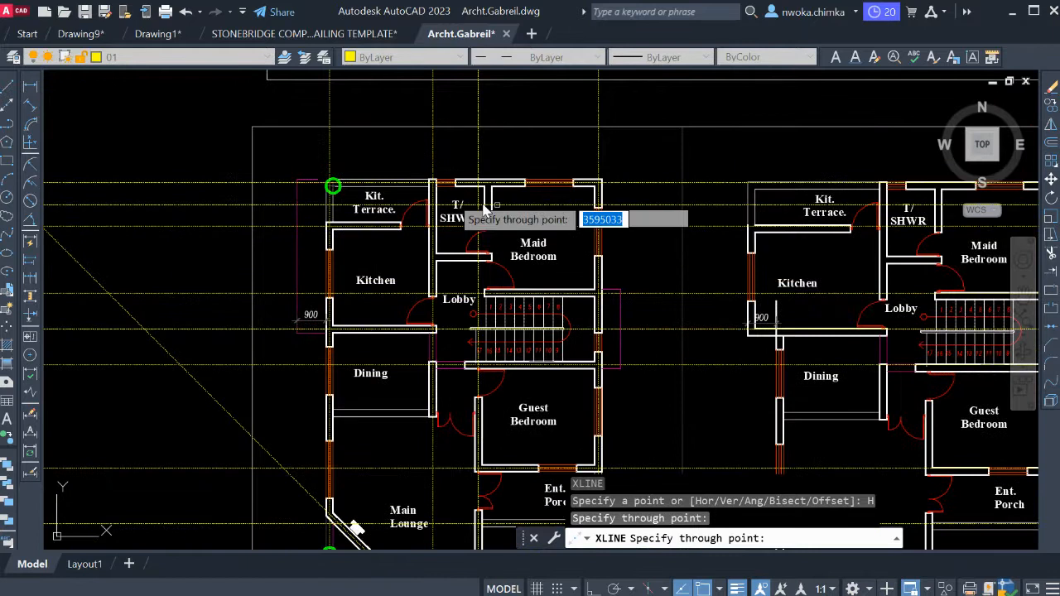
scroll(485, 211, "up", 4)
scroll(469, 197, "down", 2)
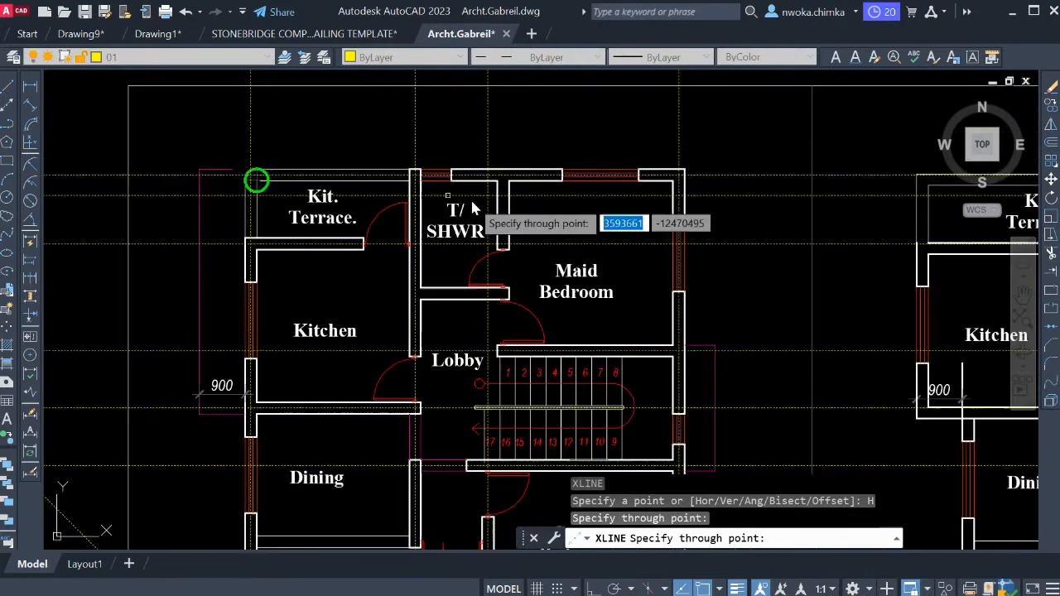
key("Escape")
Move the copied first floor plan with its title into the empty space below and to the right, clear of the grid lines.
scroll(472, 202, "down", 2)
scroll(489, 234, "down", 2)
middle_click_drag(525, 232, 520, 224)
mouse_move(372, 214)
middle_mouse_down()
mouse_move(407, 175)
mouse_move(450, 195)
middle_mouse_up()
scroll(414, 153, "down", 2)
middle_click_drag(562, 177, 477, 177)
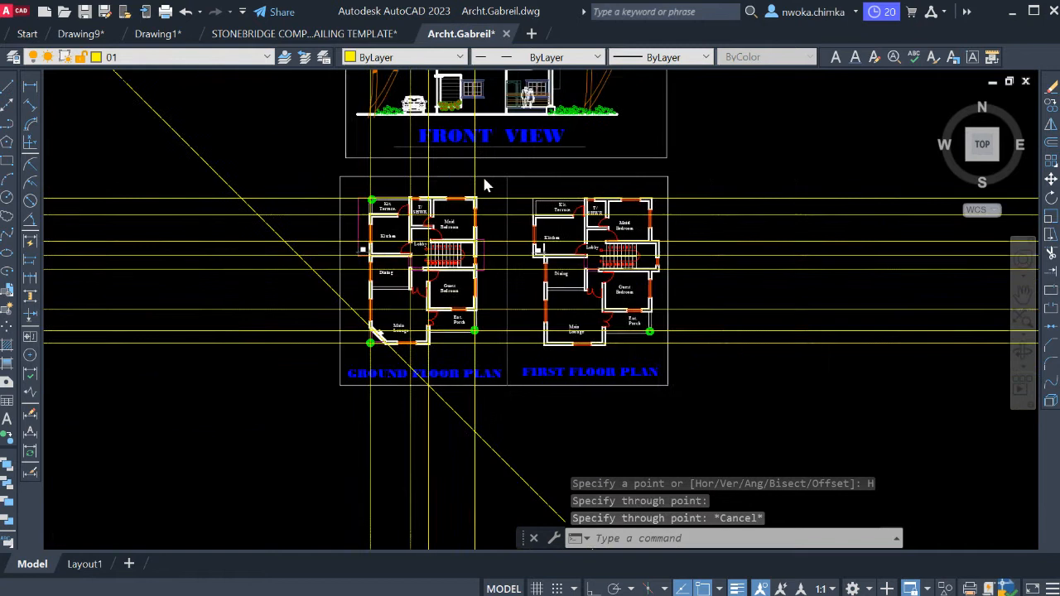
scroll(535, 172, "up", 2)
left_click(480, 166)
scroll(484, 170, "down", 4)
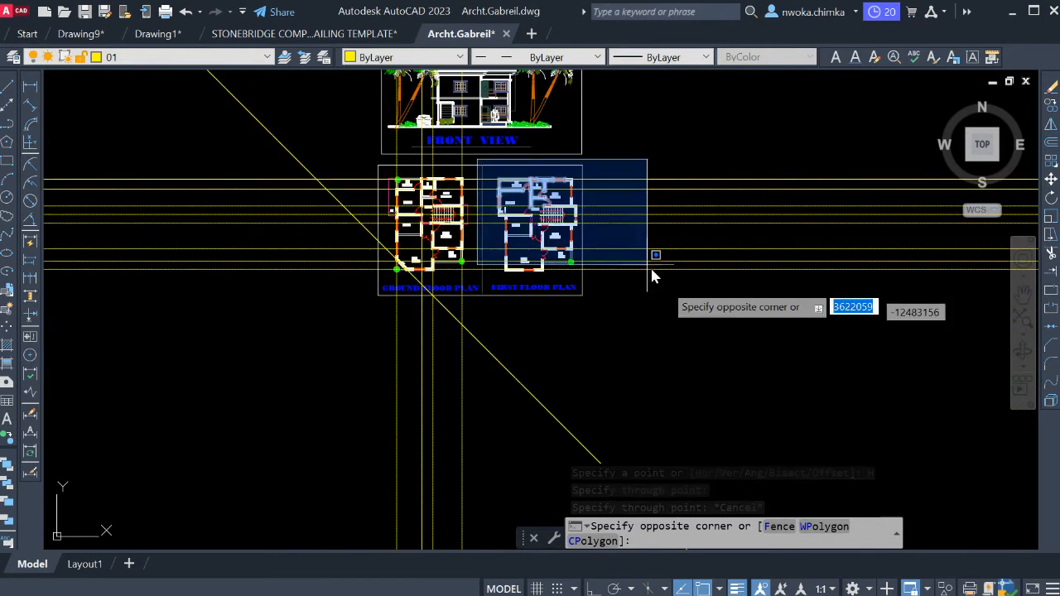
left_click(683, 311)
type("m")
key("Return")
scroll(547, 228, "up", 2)
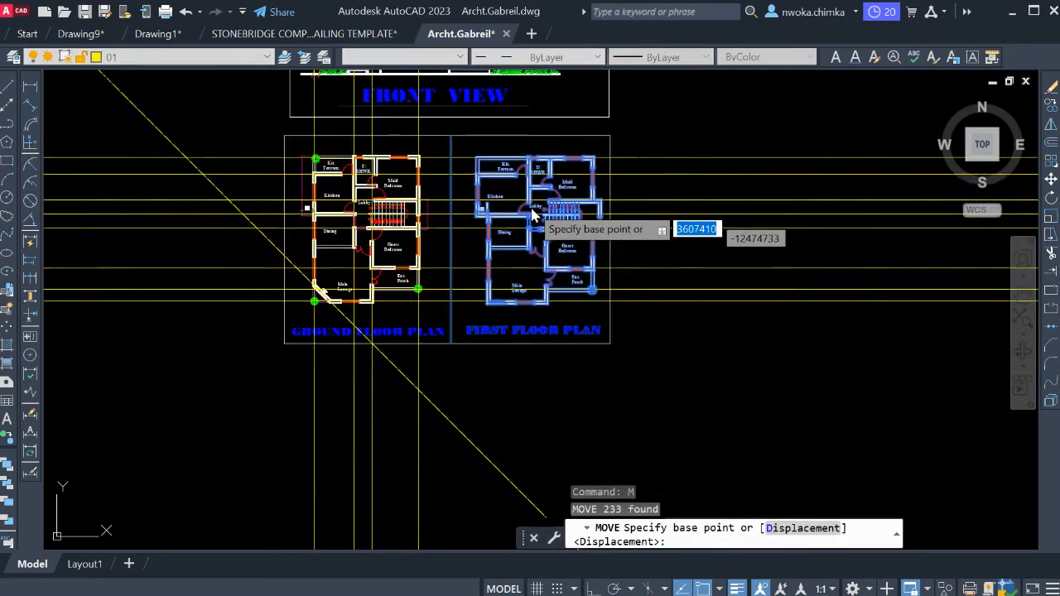
left_click(537, 174)
scroll(396, 136, "down", 4)
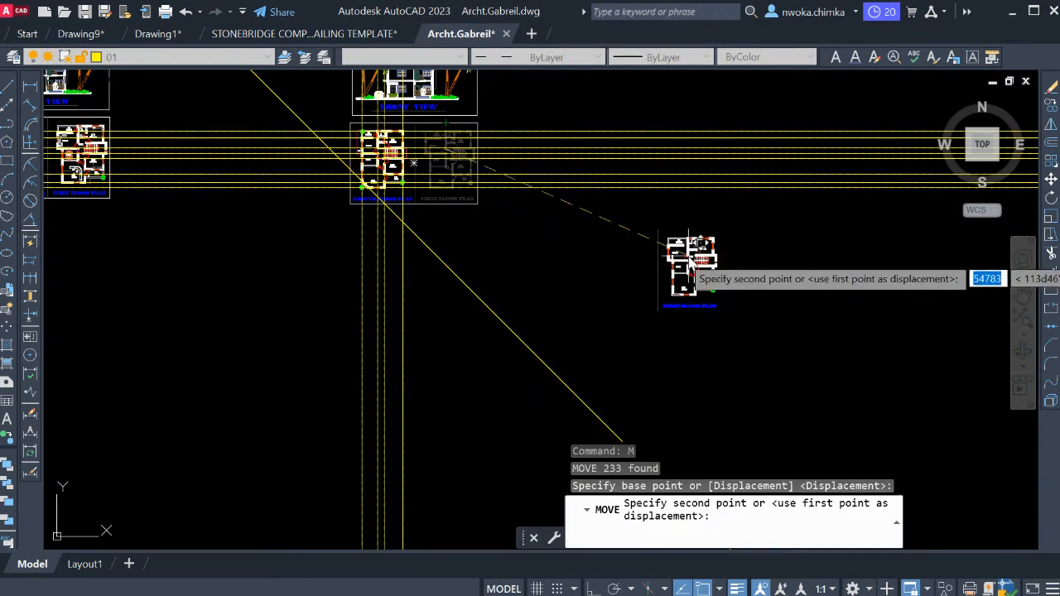
left_click(684, 259)
Move the copied front view drawing with its frame to the right, clear of the vertical grid lines.
scroll(493, 149, "up", 3)
middle_click_drag(513, 147, 470, 214)
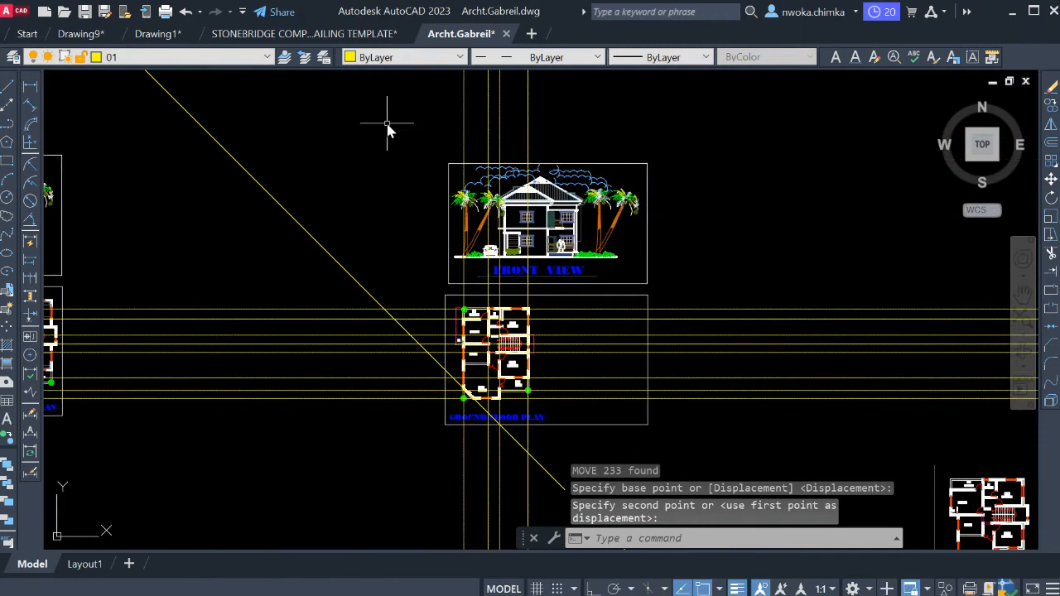
left_click(386, 122)
left_click(772, 297)
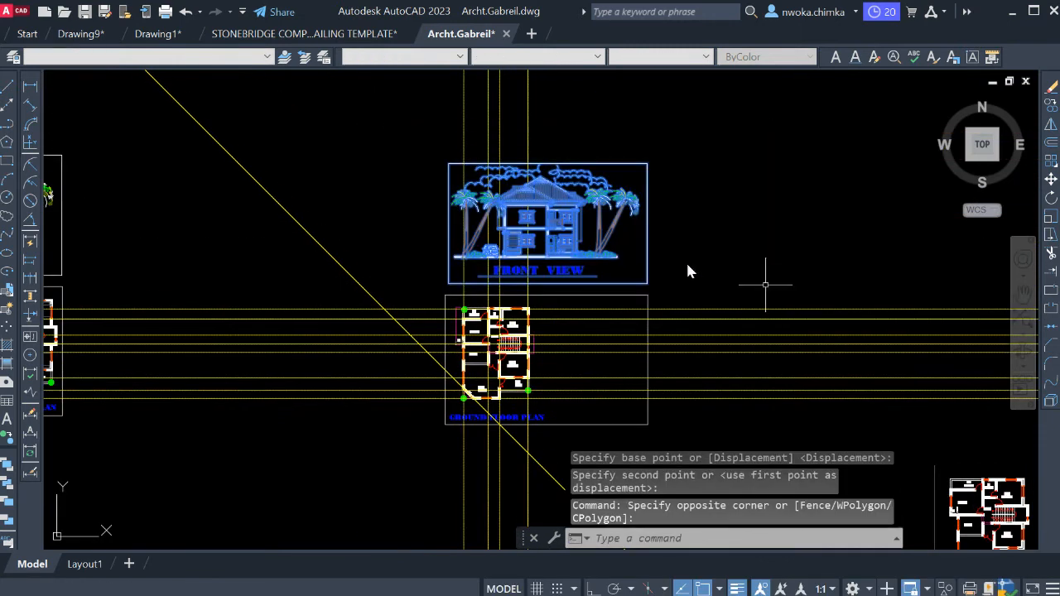
type("m")
key("Return")
left_click(590, 252)
left_click(895, 191)
Erase the rectangular frame around the copied ground floor plan.
middle_click_drag(507, 354, 517, 228)
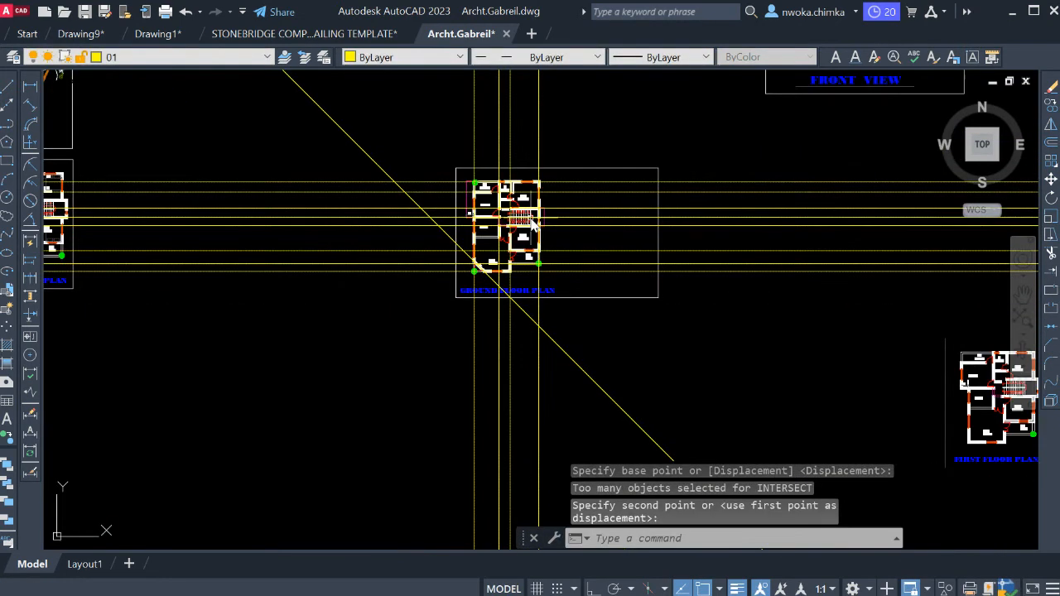
scroll(511, 225, "up", 2)
middle_click_drag(546, 156, 552, 170)
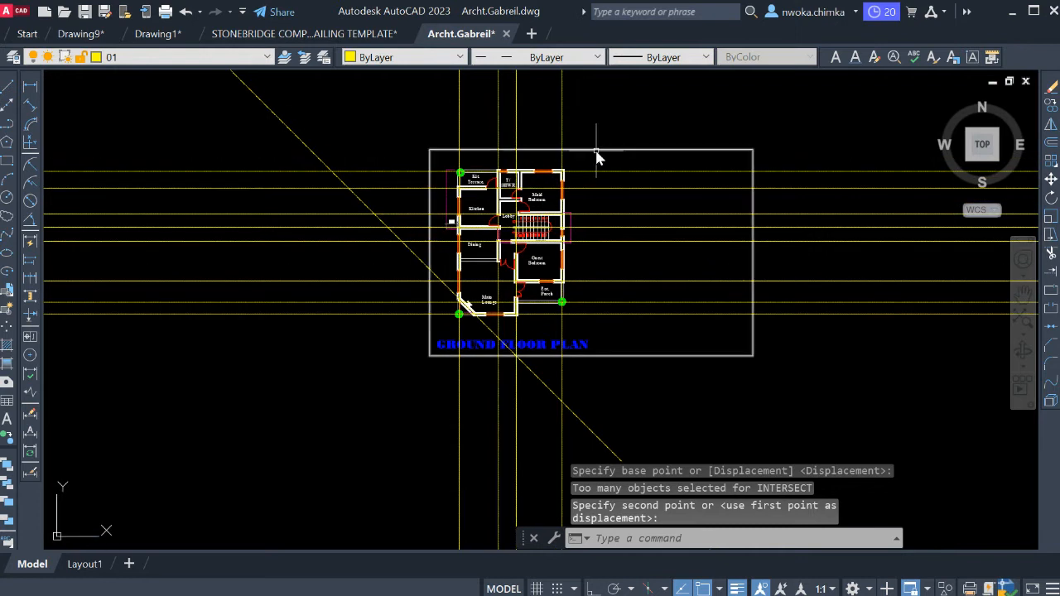
left_click(596, 151)
key("Return")
Draw a rectangle around the copied ground floor plan, with its lower edge just above the plan title.
scroll(518, 188, "up", 4)
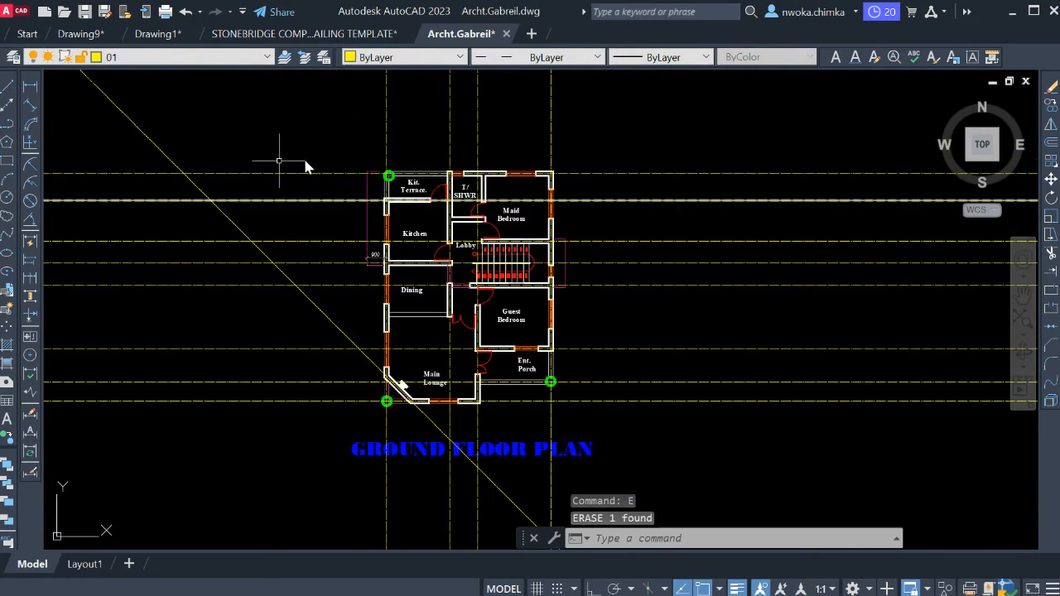
left_click(9, 161)
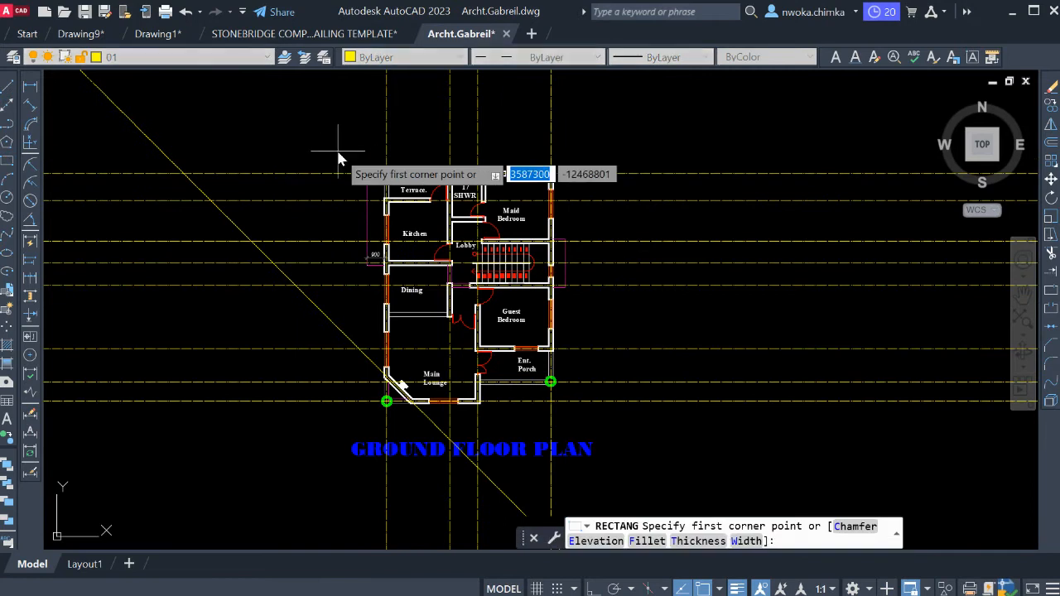
left_click(342, 143)
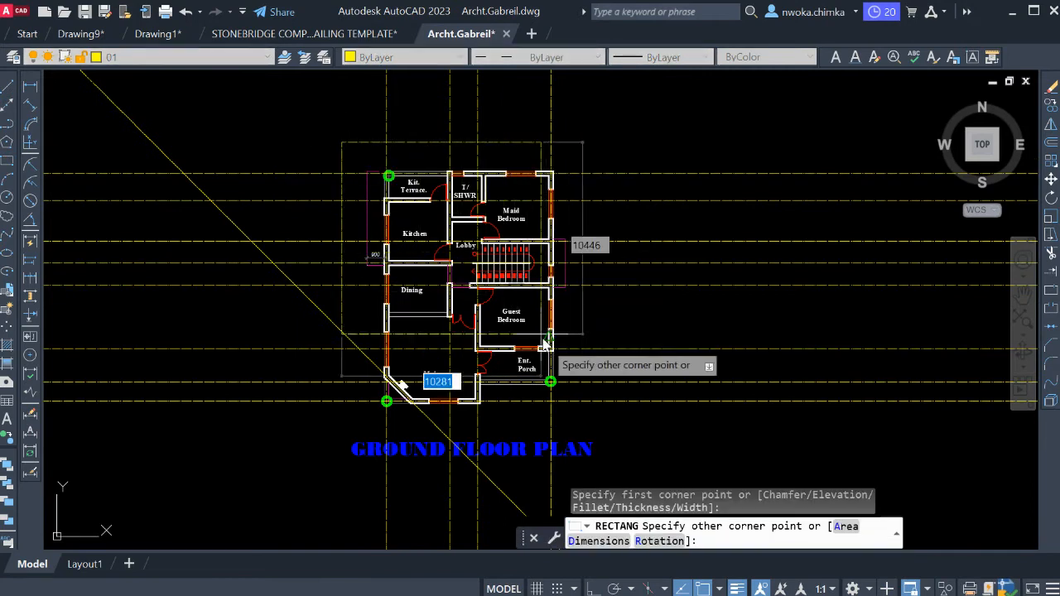
scroll(585, 429, "up", 4)
left_click(574, 430)
Using the rectangle as the cutting edge, trim the grid lines that extend beyond its right and upper sides.
left_click(580, 410)
left_click(565, 407)
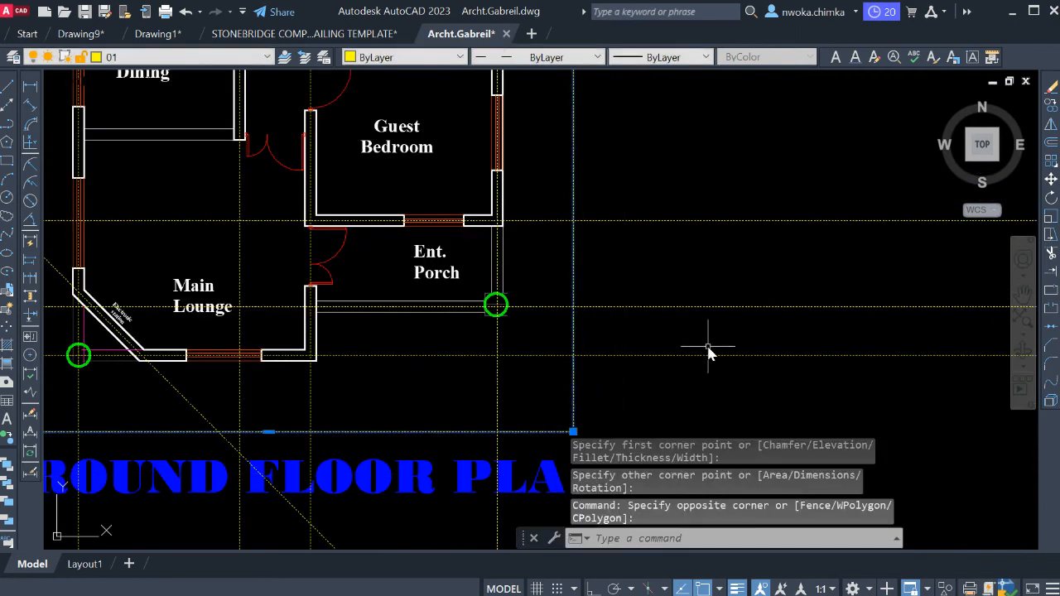
key("Return")
scroll(605, 297, "down", 5)
scroll(726, 229, "down", 2)
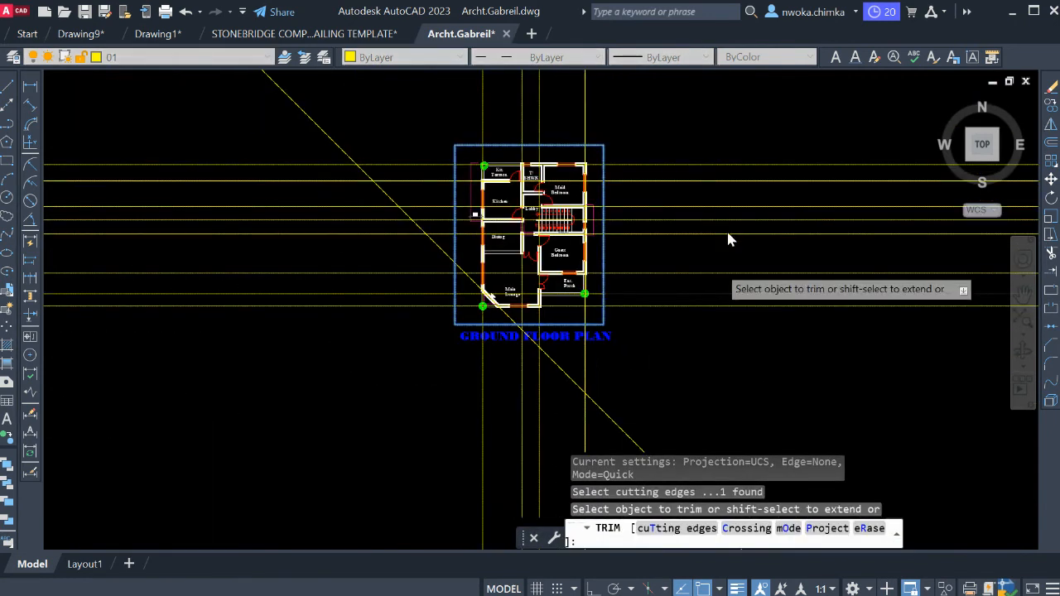
left_click(737, 123)
left_click(722, 360)
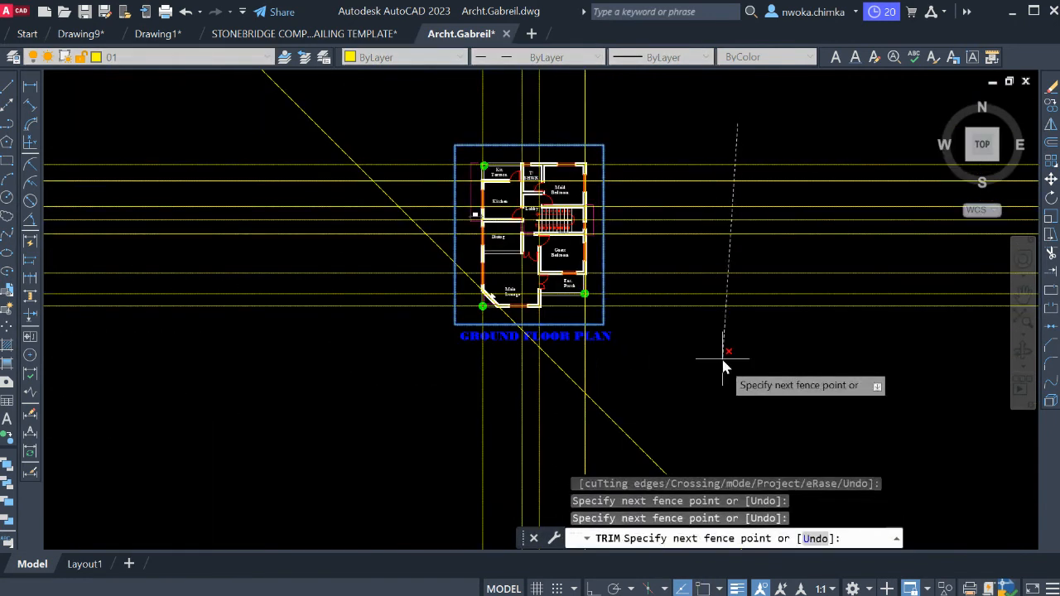
left_click(657, 113)
left_click(434, 88)
key("Return")
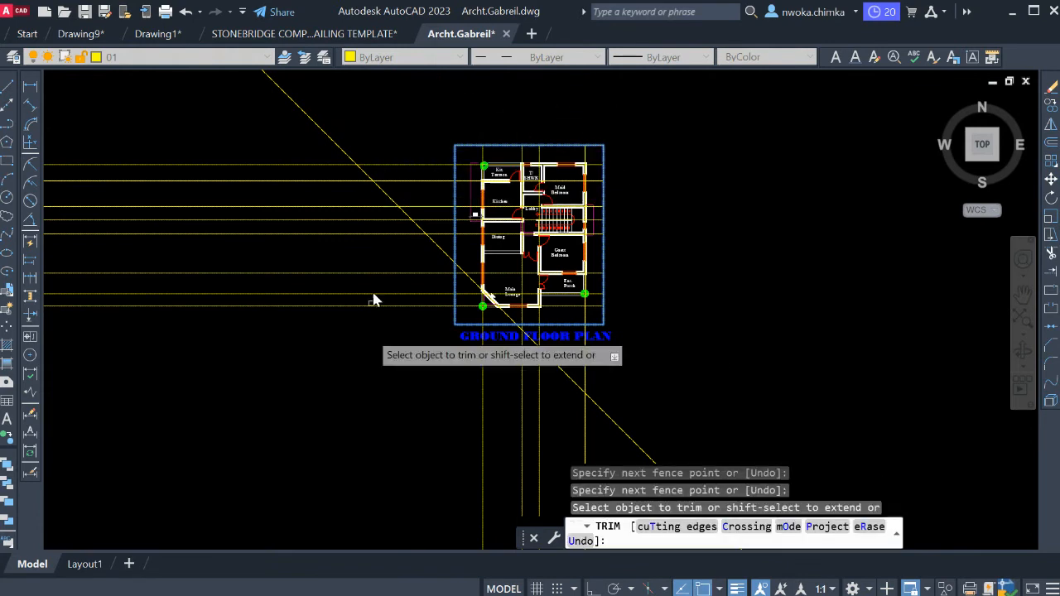
Trim the grid lines extending beyond the rectangle's left and lower sides, including the diagonal line, and end the Trim command.
left_click(400, 351)
left_click(362, 137)
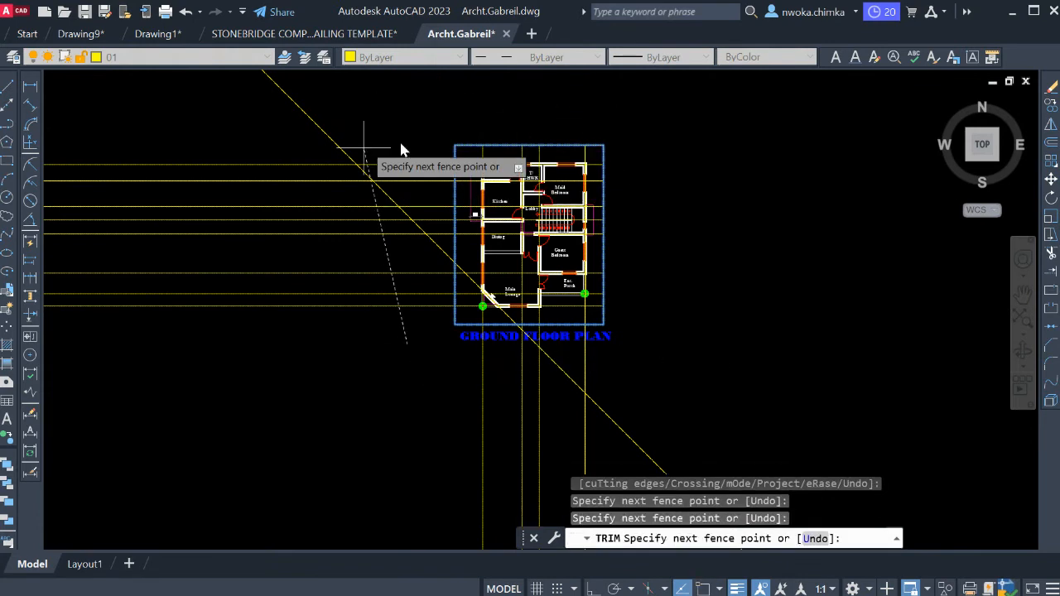
key("Return")
left_click(627, 368)
left_click(416, 397)
key("Return")
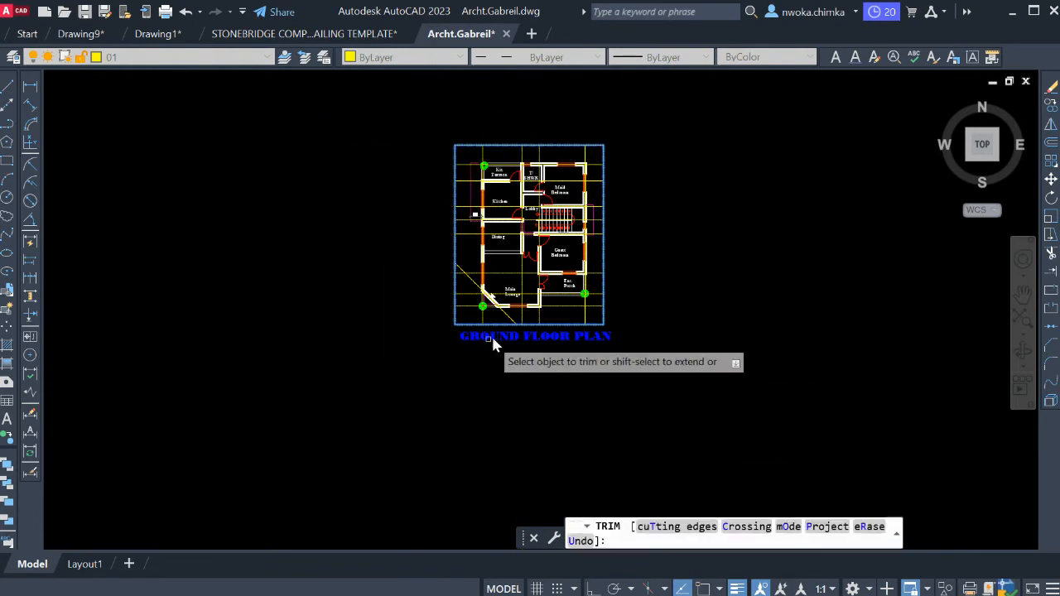
key("Escape")
Erase the rectangle that served as the trimming boundary around the ground floor plan.
scroll(497, 324, "up", 4)
scroll(497, 328, "up", 2)
left_click(346, 341)
left_click(348, 333)
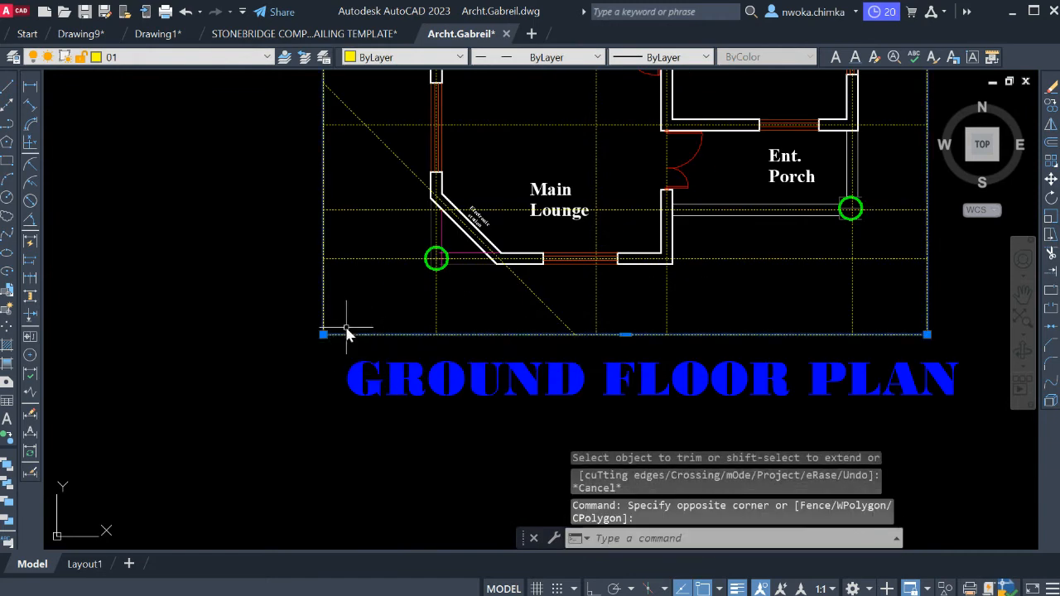
key("Return")
Examine how the trimmed grid lines run through the upper walls, from the kitchen terrace to the maid bedroom.
scroll(418, 412, "down", 4)
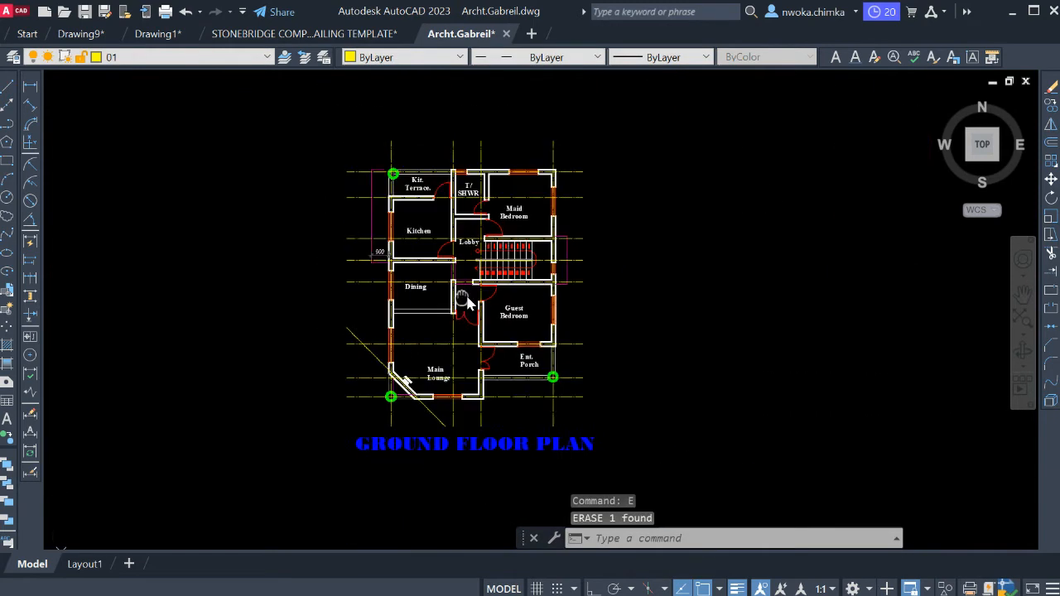
scroll(490, 207, "up", 2)
scroll(327, 159, "up", 3)
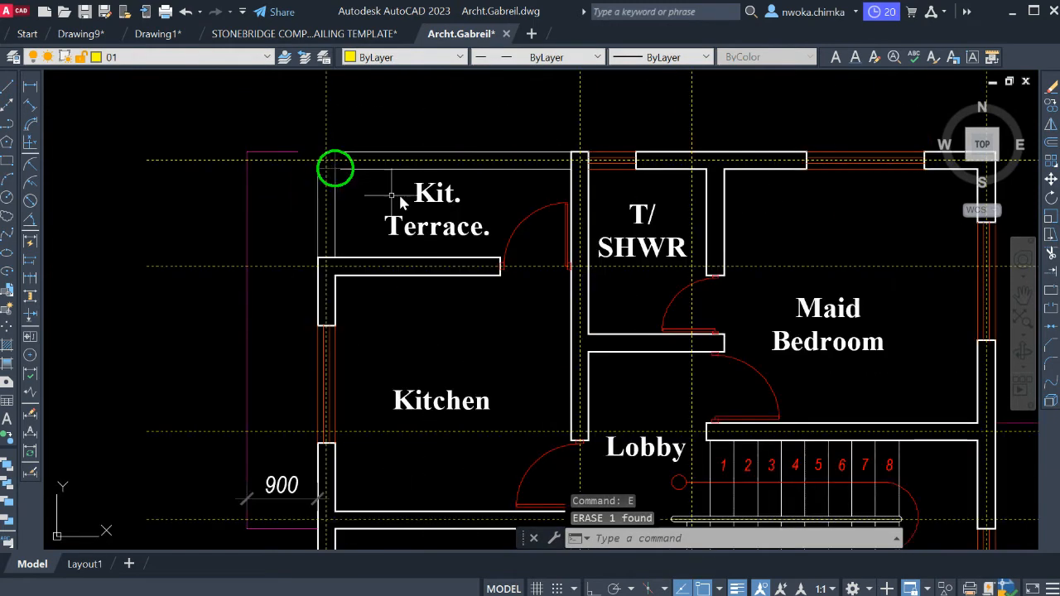
middle_click_drag(586, 162, 459, 158)
scroll(514, 155, "down", 2)
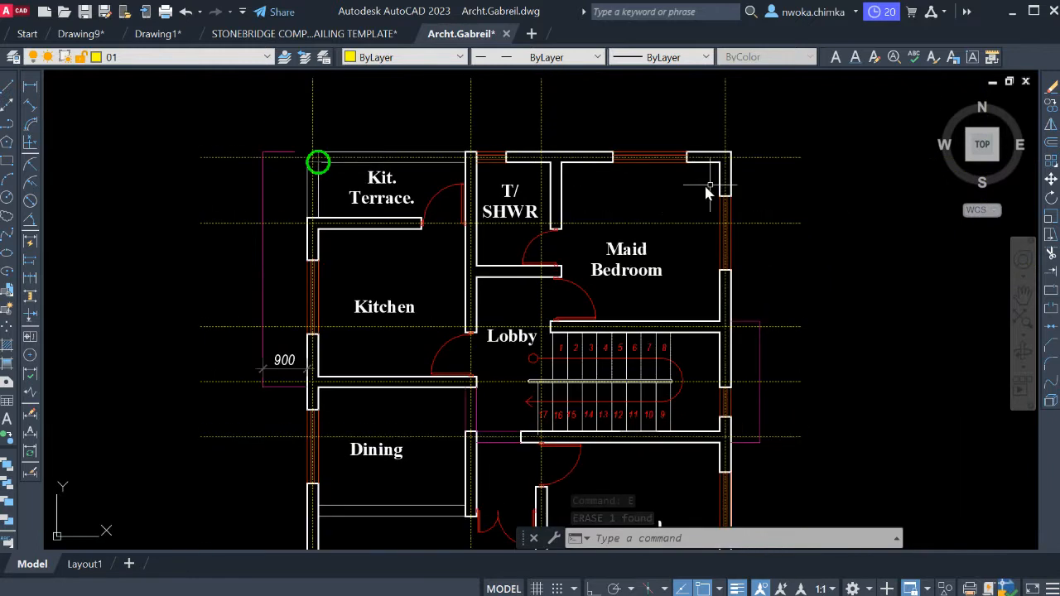
scroll(733, 160, "up", 2)
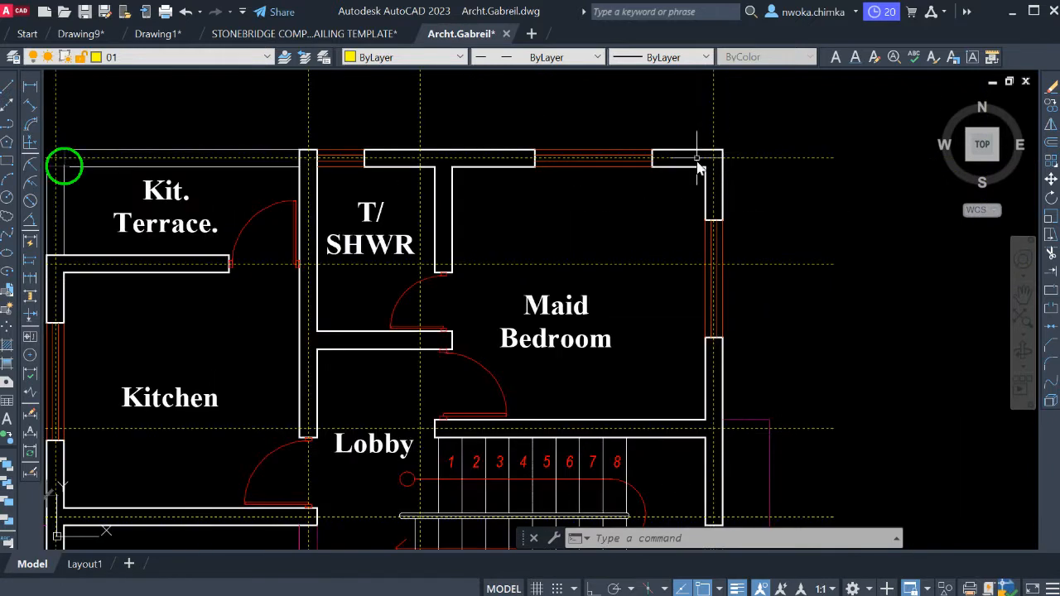
scroll(745, 158, "down", 2)
middle_click_drag(687, 192, 715, 207)
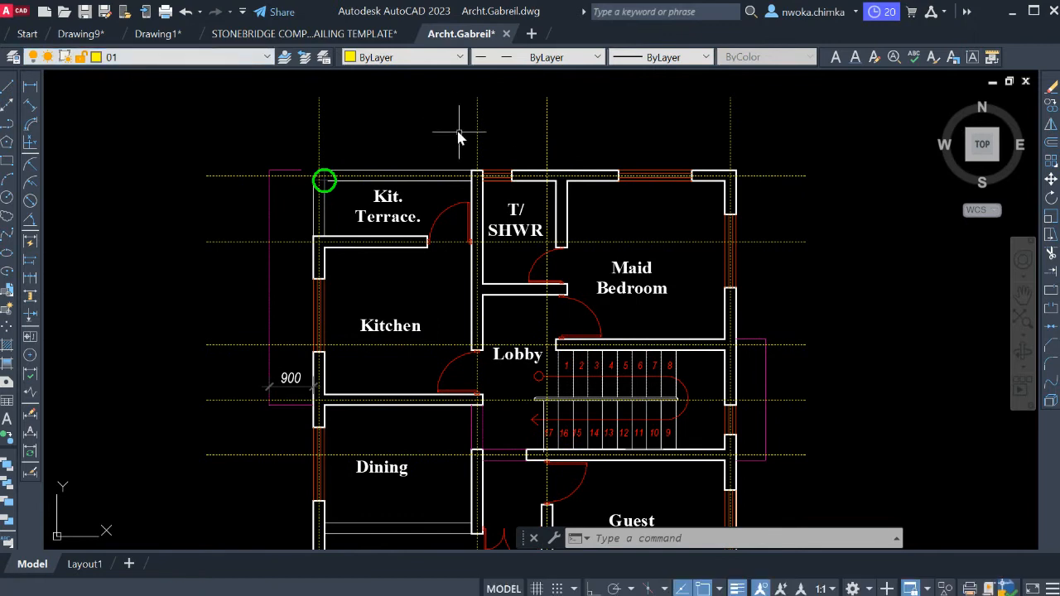
Assign all vertical, horizontal and diagonal grid lines of the ground floor plan to the GRID layer and clear the selection.
scroll(509, 123, "up", 2)
left_click(497, 117)
left_click(375, 122)
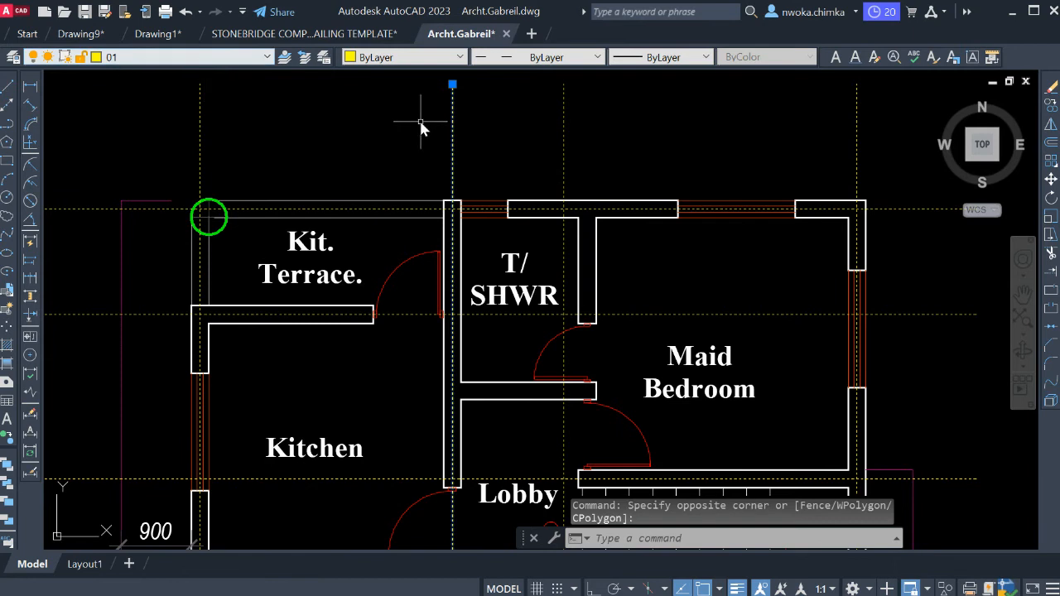
middle_click_drag(438, 131, 447, 187)
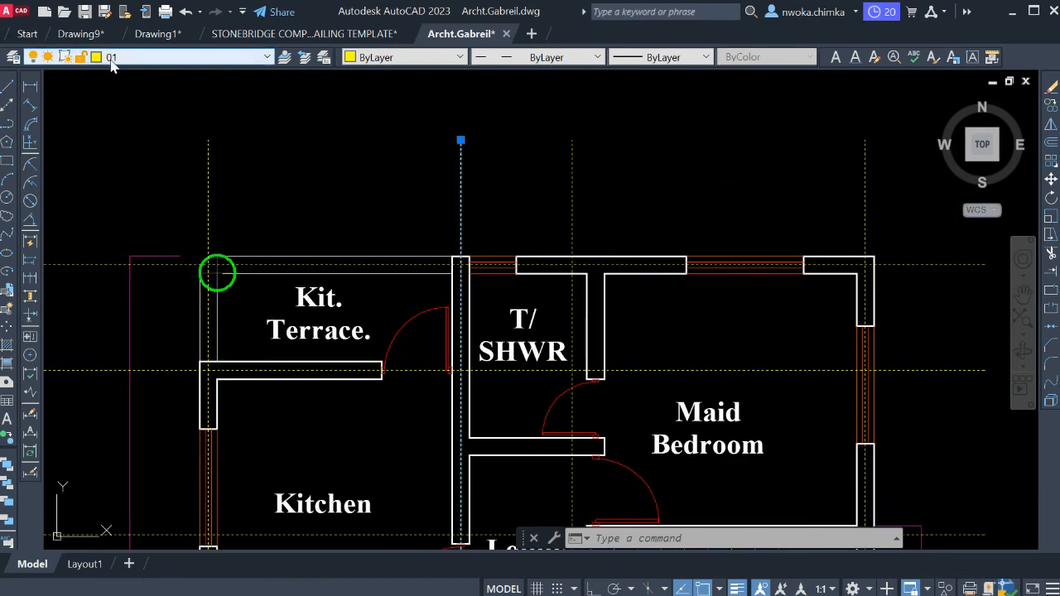
scroll(346, 149, "down", 2)
left_click(734, 134)
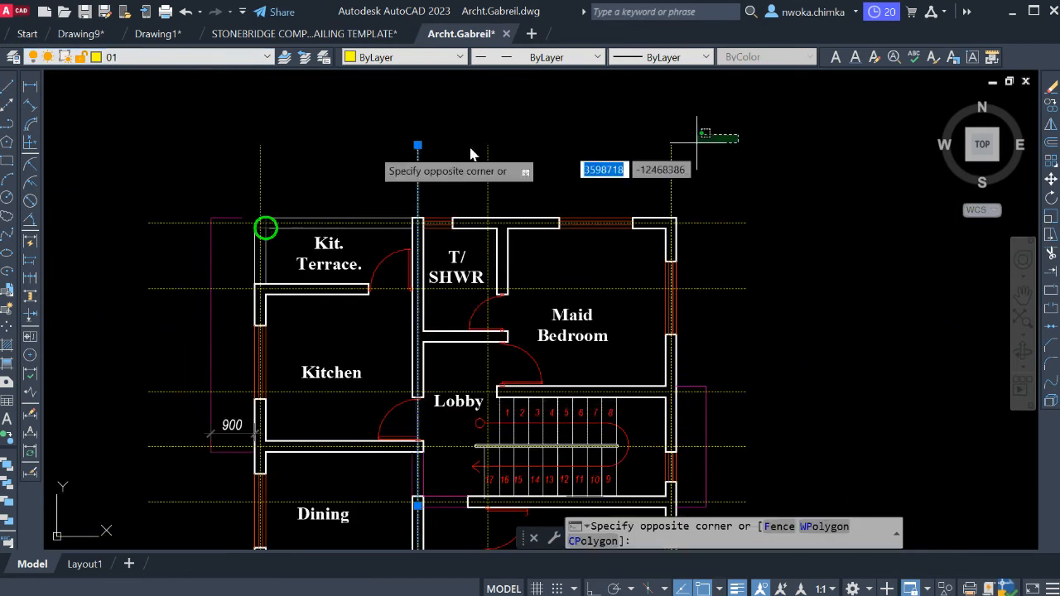
left_click(160, 156)
scroll(375, 149, "down", 2)
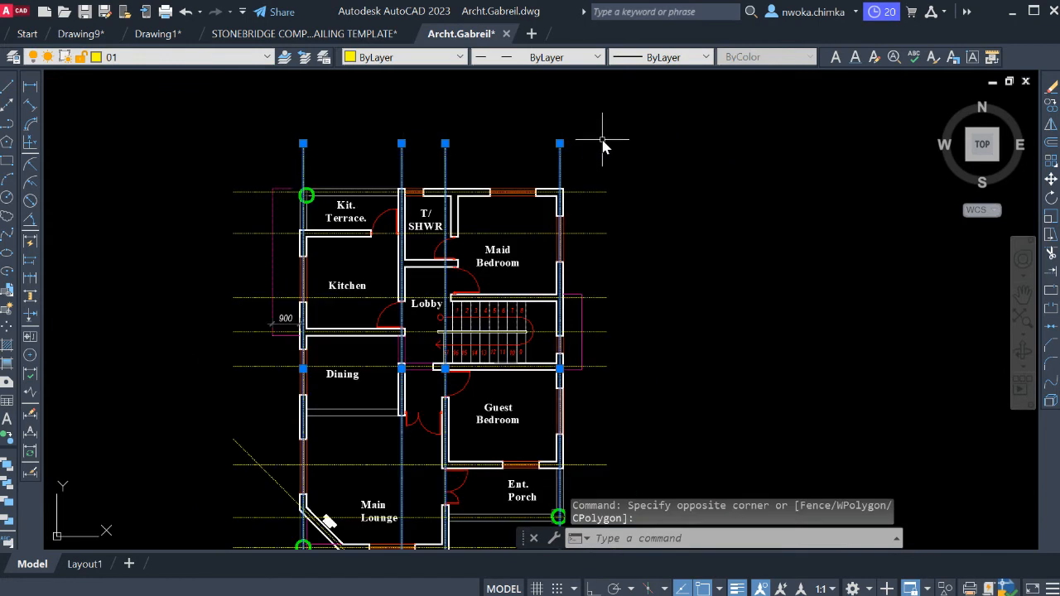
left_click(251, 154)
scroll(250, 151, "down", 2)
left_click(227, 407)
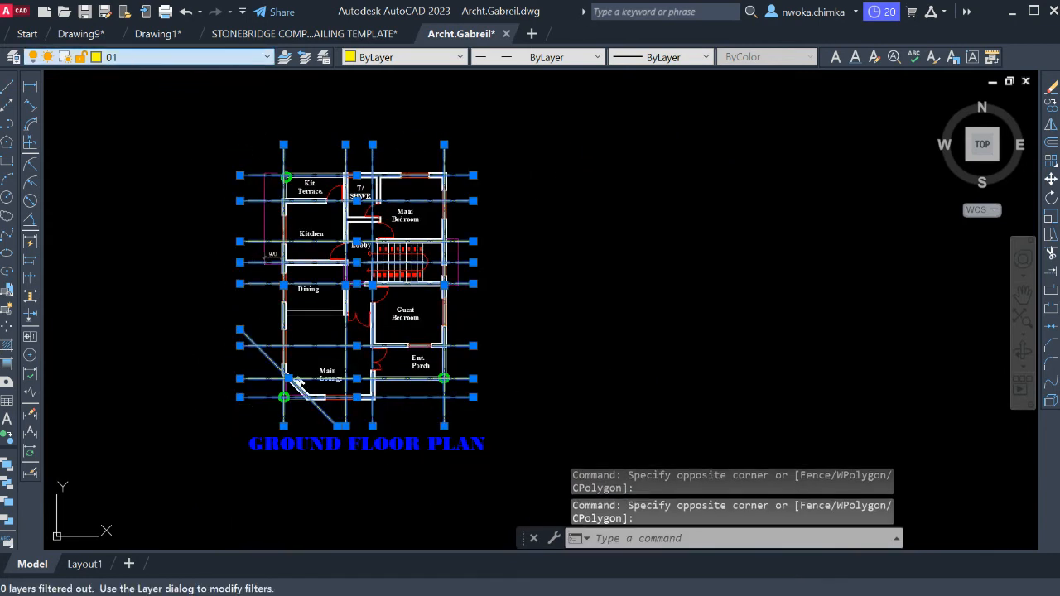
left_click(150, 212)
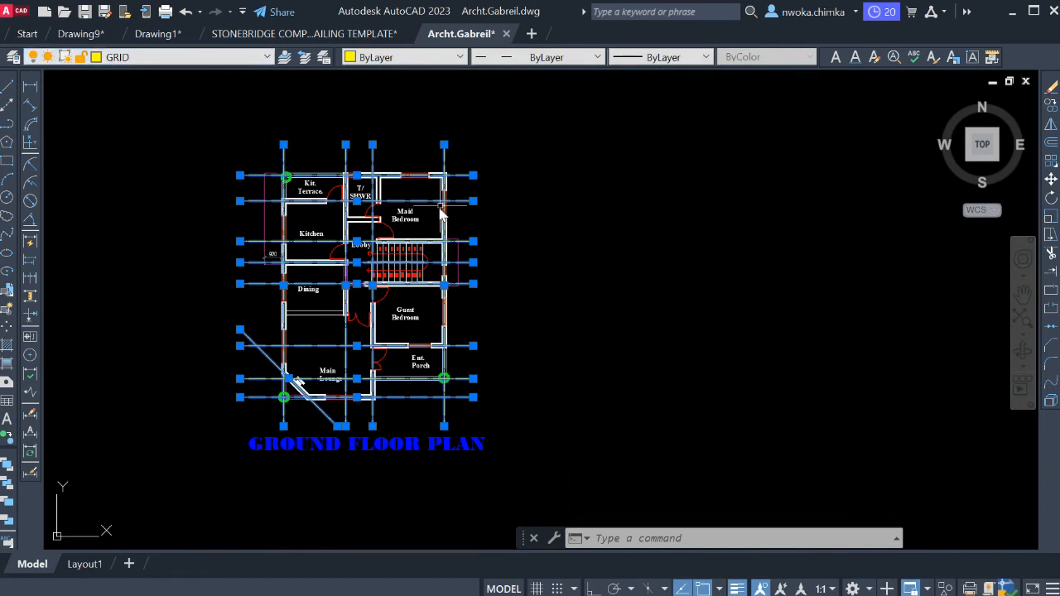
left_click(357, 167)
key("Escape")
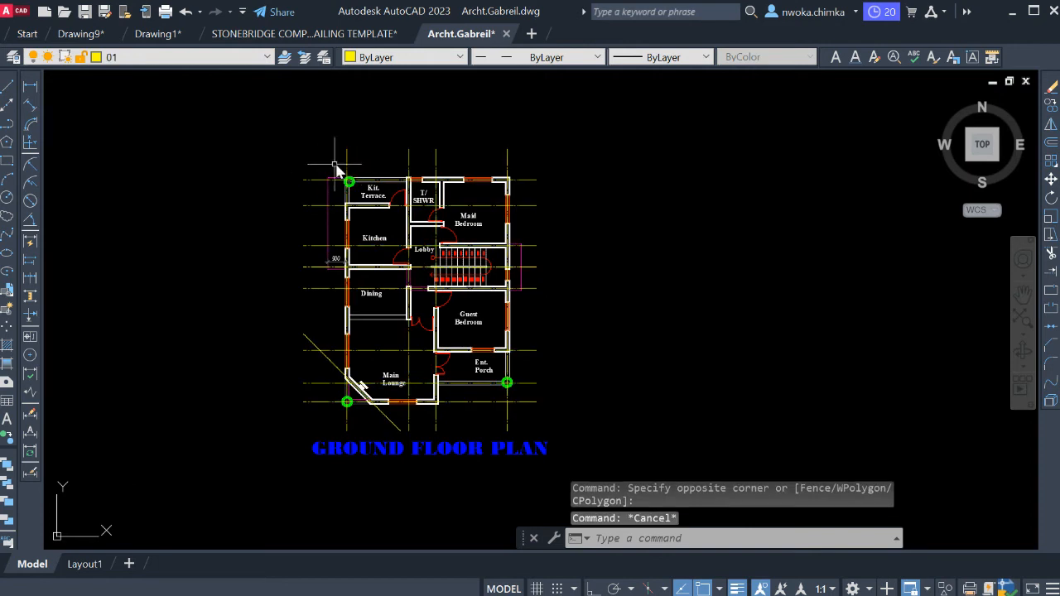
scroll(353, 160, "up", 2)
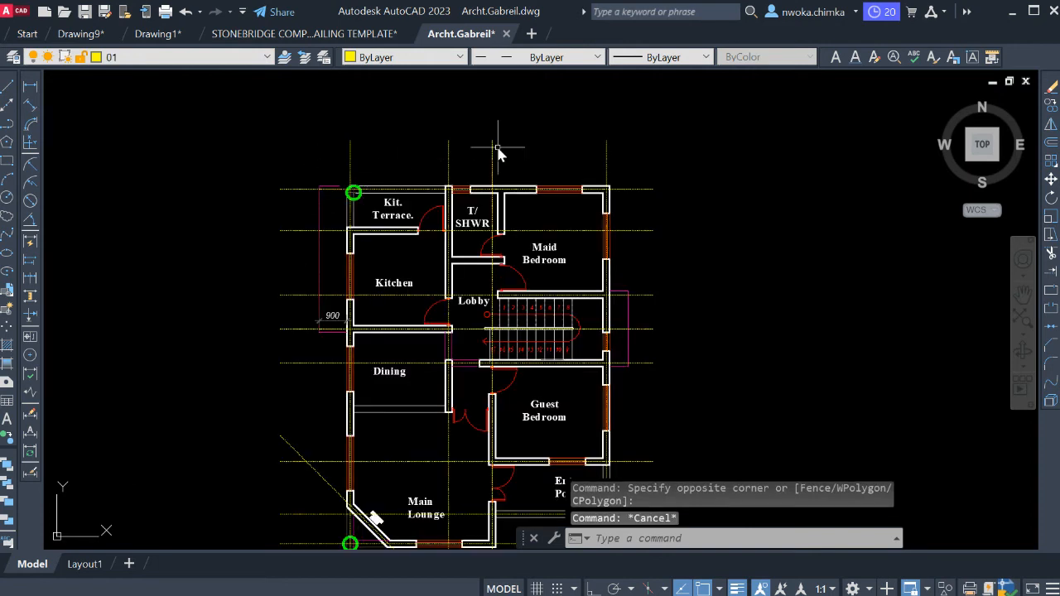
scroll(498, 153, "down", 2)
scroll(237, 107, "up", 2)
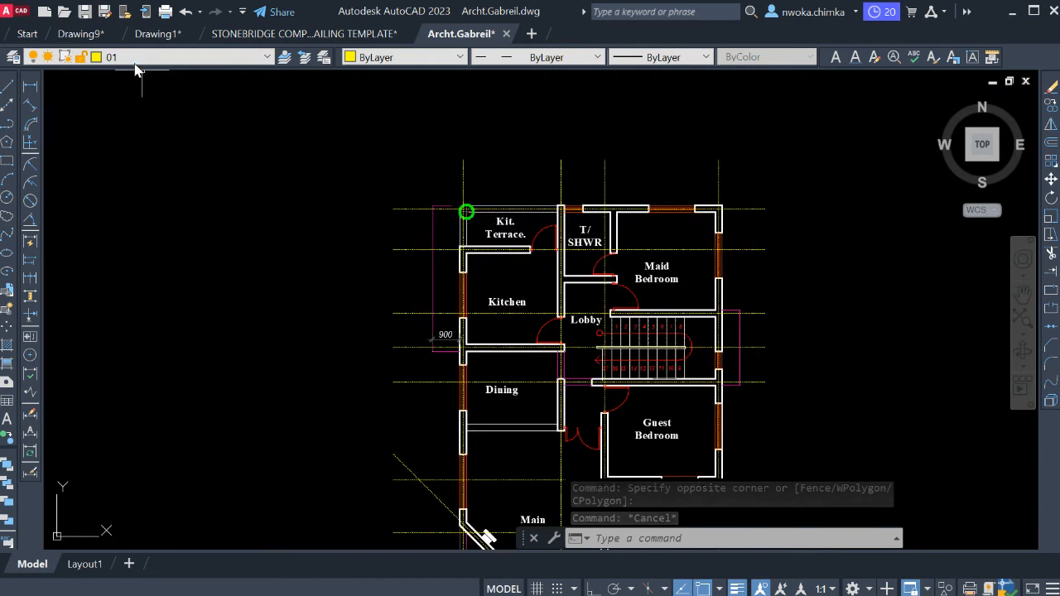
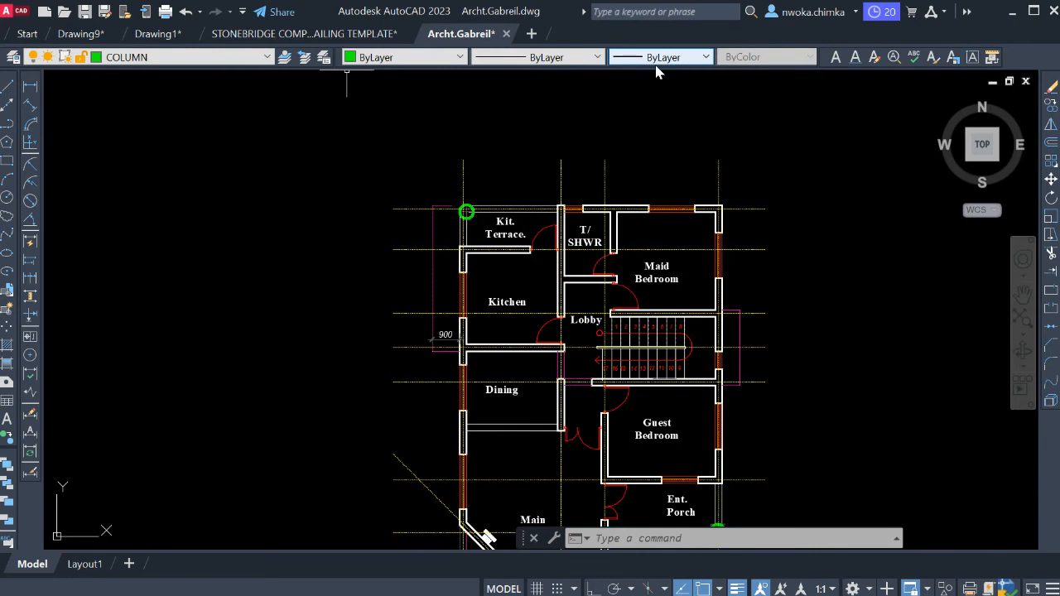
Draw a 225 by 225 column square on the COLUMN layer, in empty space beyond the maid bedroom's outer corner.
scroll(497, 207, "down", 2)
mouse_move(621, 200)
middle_mouse_down()
mouse_move(506, 224)
mouse_move(499, 249)
middle_mouse_up()
scroll(521, 220, "up", 10)
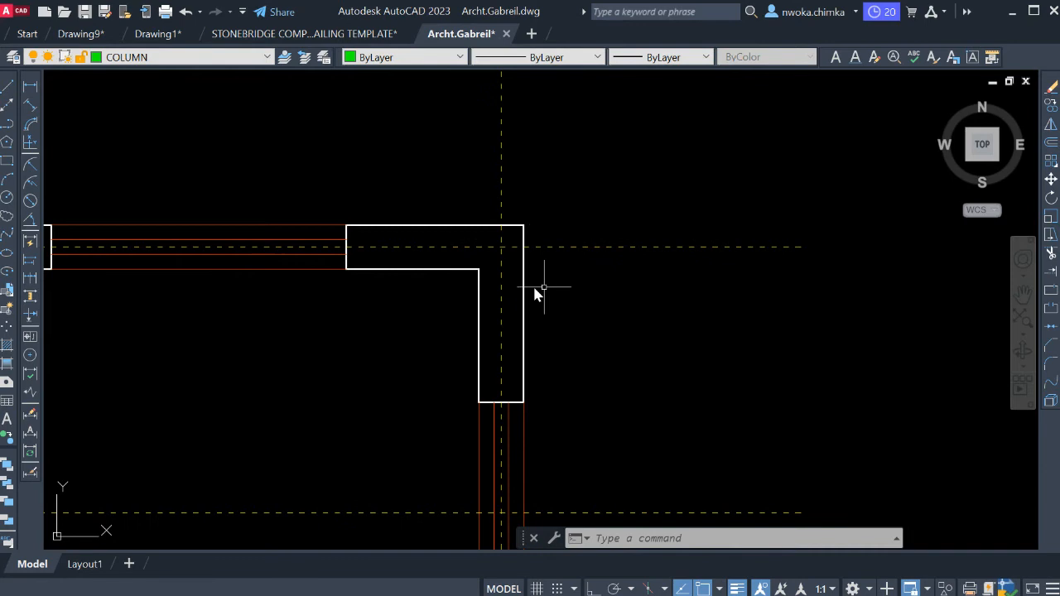
left_click(24, 164)
middle_click_drag(537, 172, 392, 220)
left_click(610, 139)
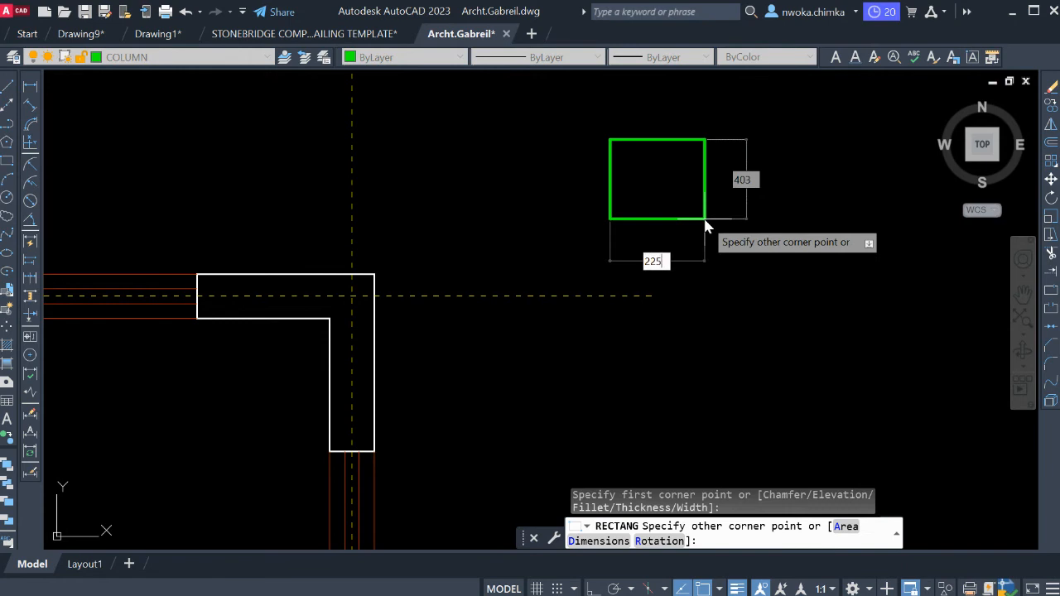
type("225")
key("Tab")
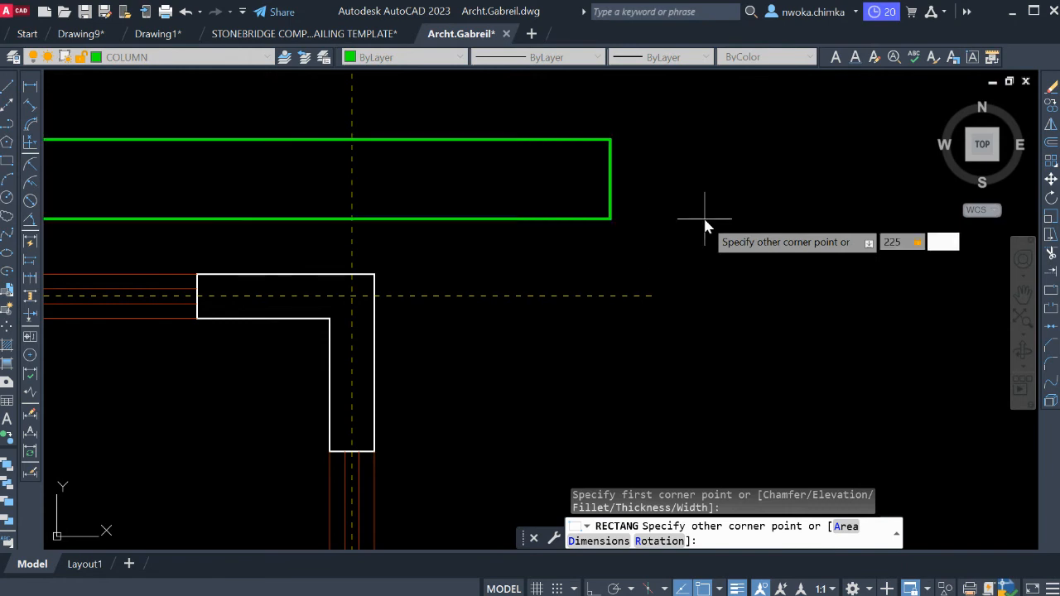
key("Return")
middle_click_drag(282, 70, 262, 154)
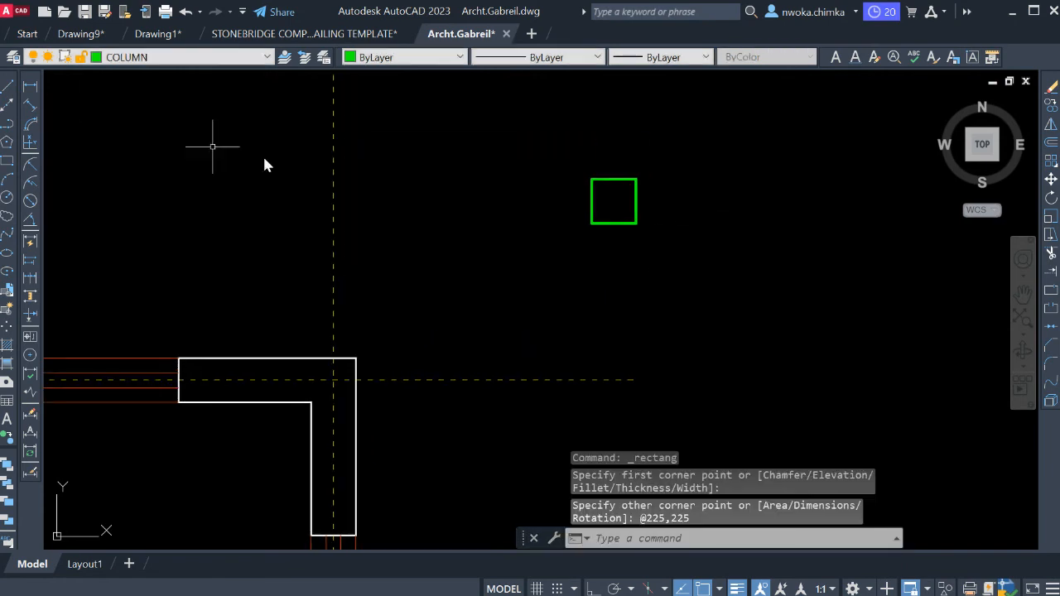
Check the column square's width along its lower edge with a linear dimension, without placing the dimension.
left_click(30, 87)
scroll(597, 155, "up", 2)
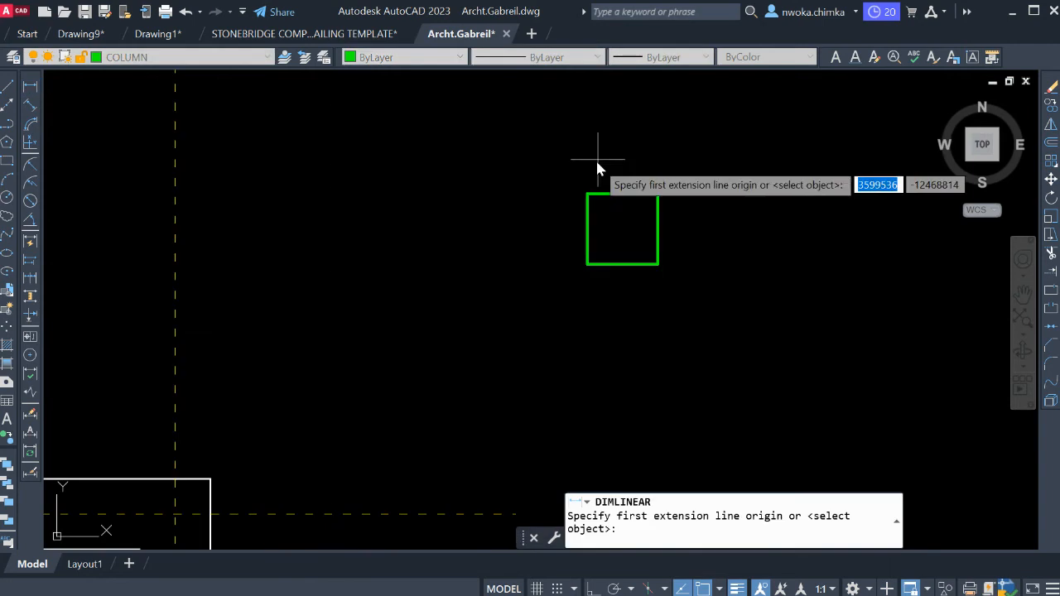
left_click(588, 265)
left_click(660, 265)
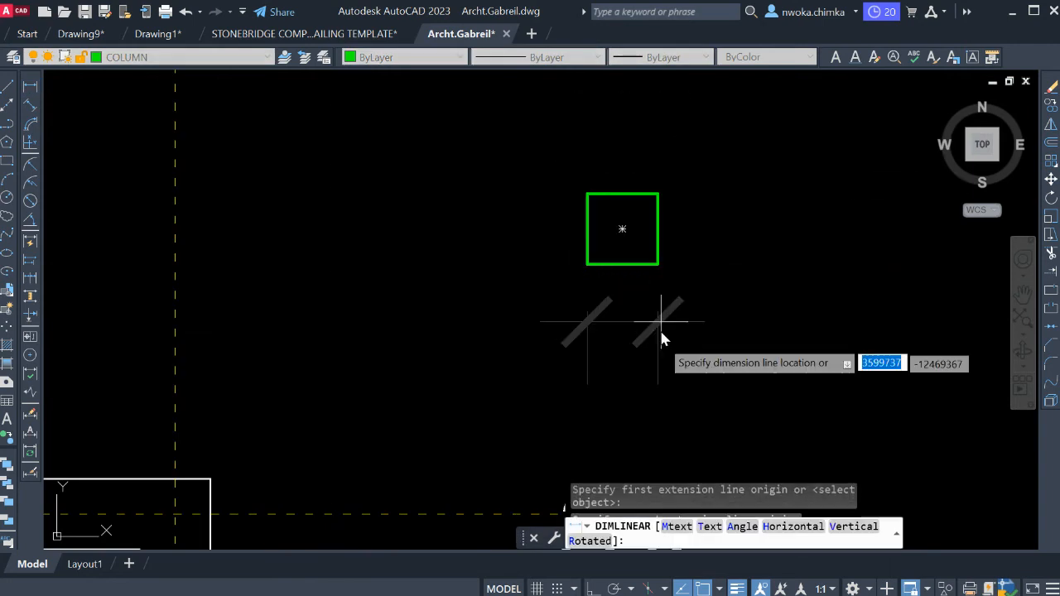
scroll(669, 306, "down", 3)
key("Escape")
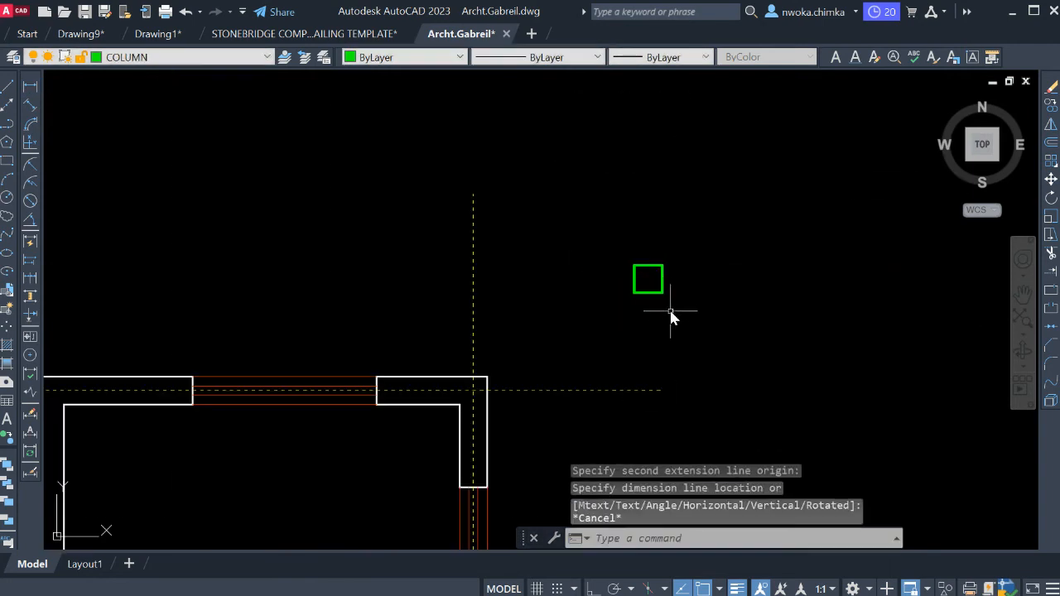
Check the column square's height along its right edge with a linear dimension, without placing the dimension.
key("Return")
scroll(659, 261, "up", 3)
left_click(669, 286)
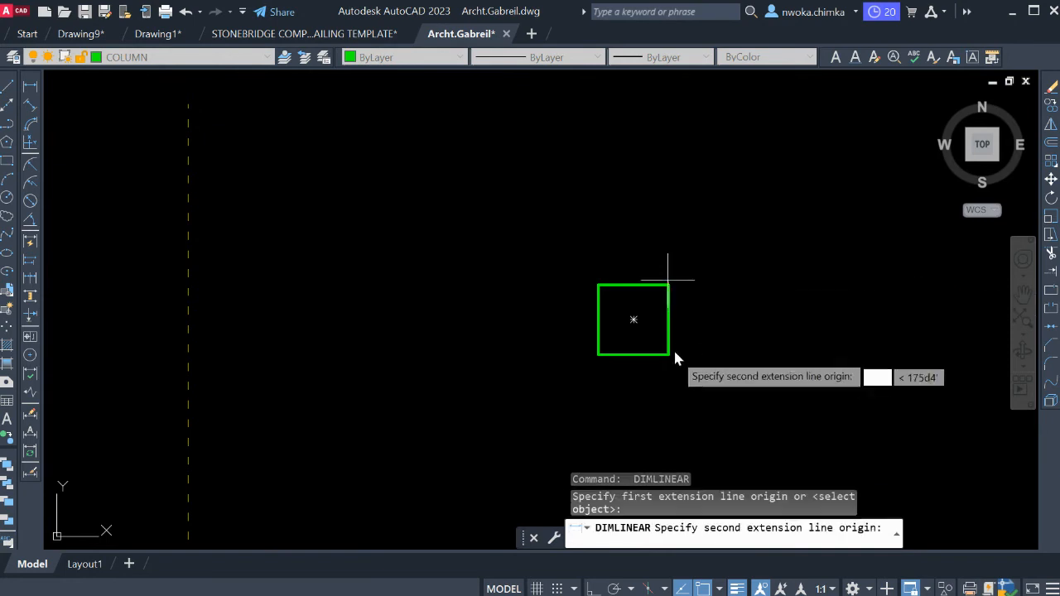
left_click(669, 355)
key("Escape")
scroll(729, 248, "down", 2)
Move the column square by its centre onto the grid intersection at the maid bedroom's upper-right wall corner.
left_click(737, 240)
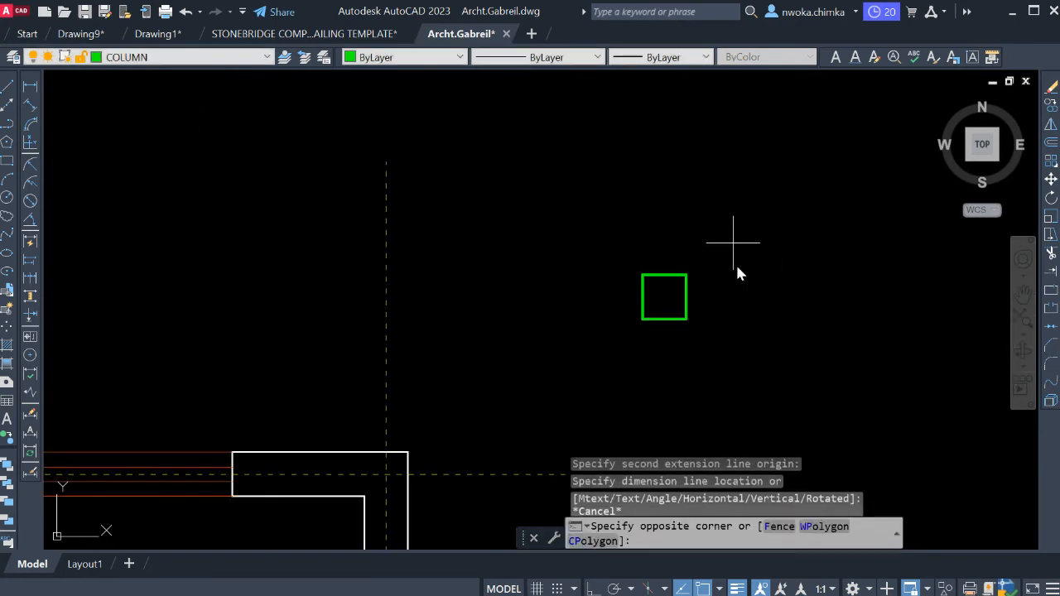
left_click(620, 335)
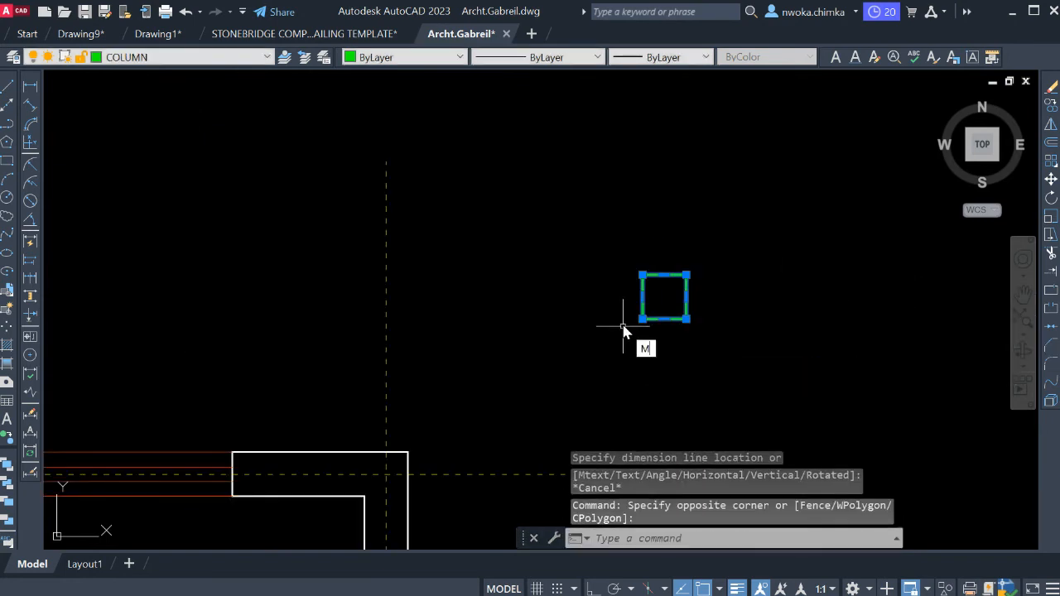
key("Return")
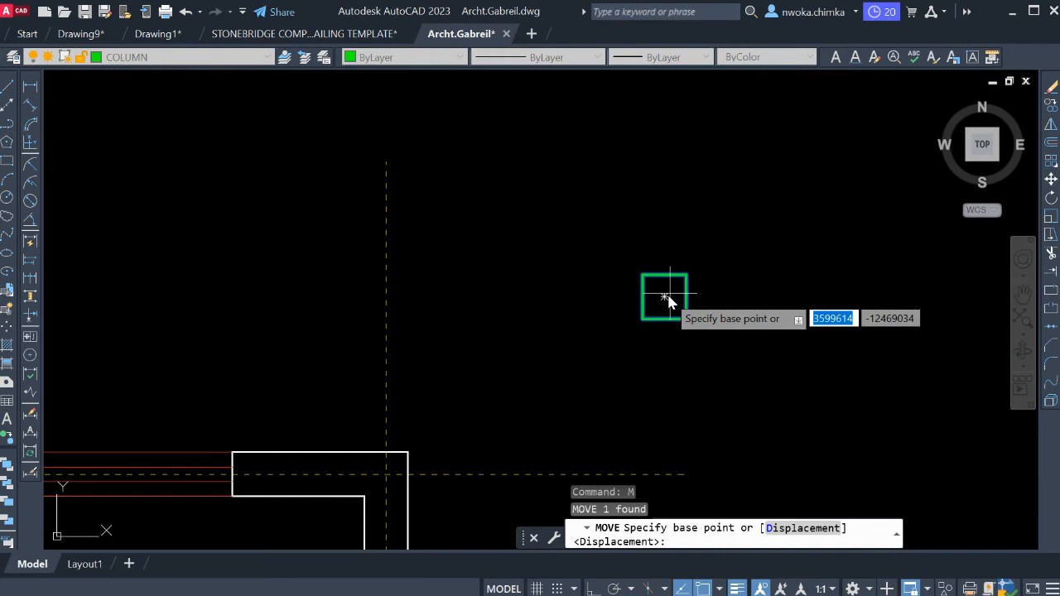
left_click(665, 296)
scroll(641, 221, "down", 4)
scroll(604, 274, "up", 6)
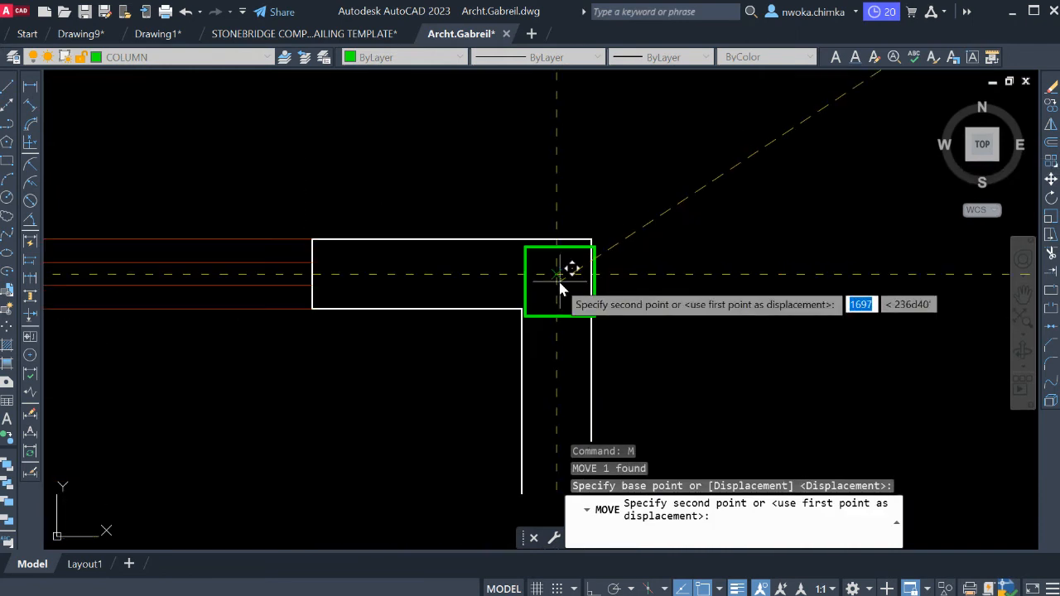
left_click(568, 260)
scroll(551, 248, "up", 4)
scroll(540, 249, "down", 4)
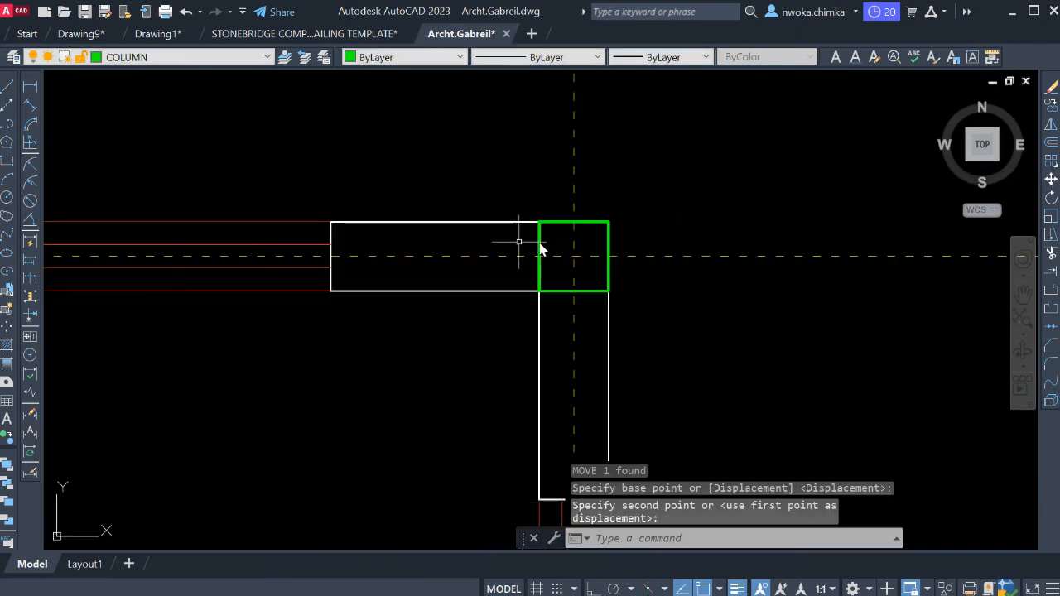
scroll(638, 258, "down", 6)
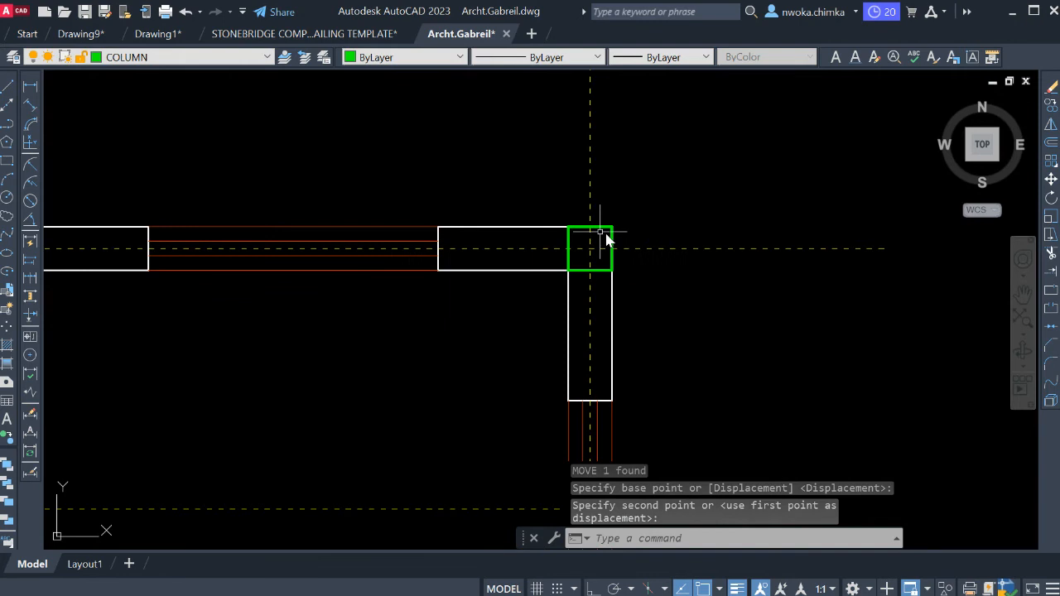
Examine the wall corners, grid intersections and round columns across the ground floor plan, from the kitchen terrace to the entrance porch.
scroll(506, 281, "down", 4)
middle_click_drag(444, 297, 480, 191)
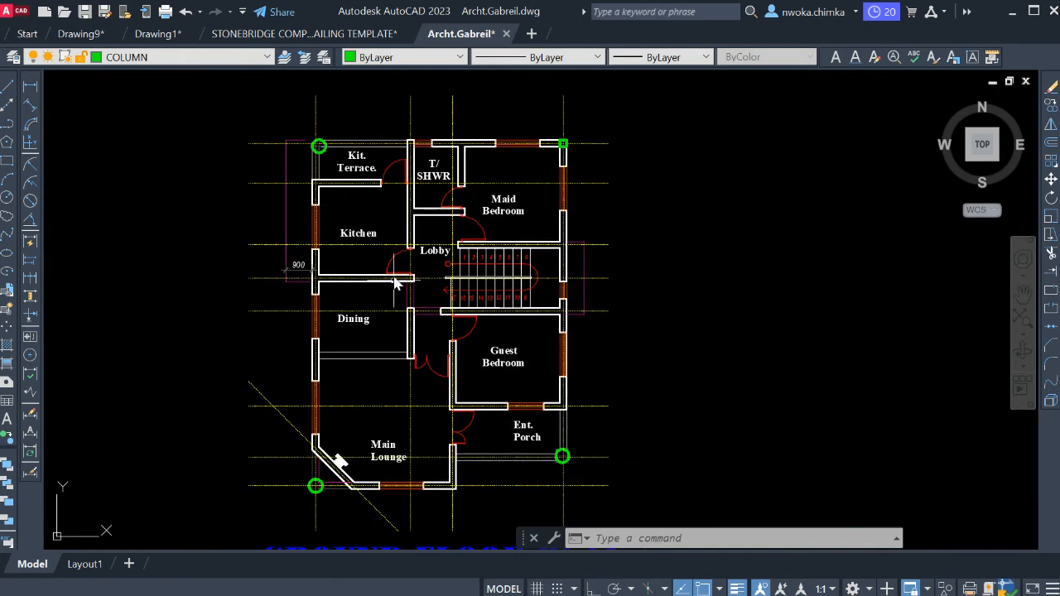
scroll(575, 193, "up", 6)
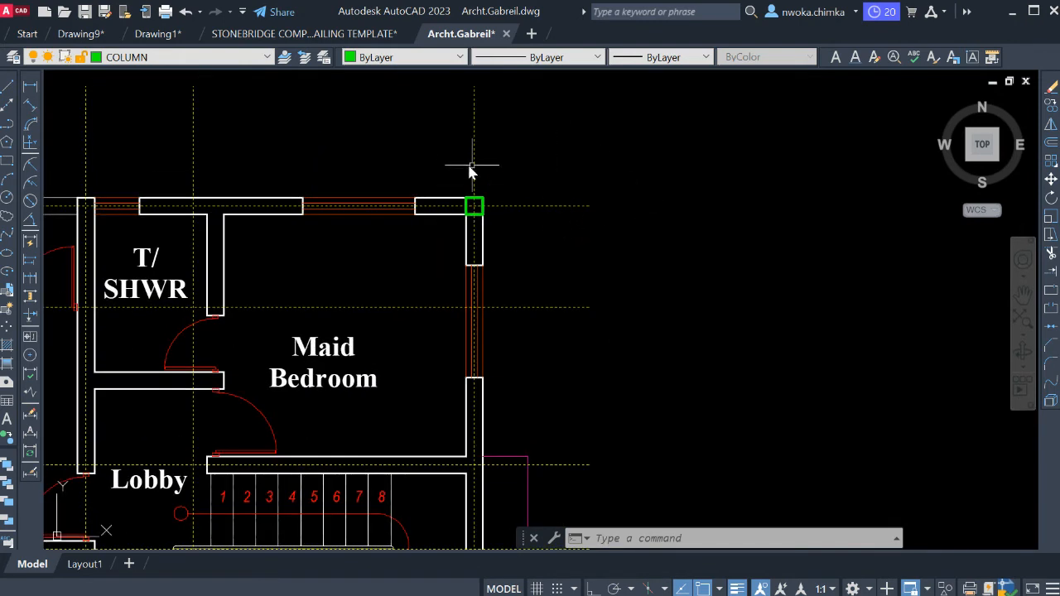
scroll(480, 183, "down", 2)
middle_click_drag(469, 222, 774, 209)
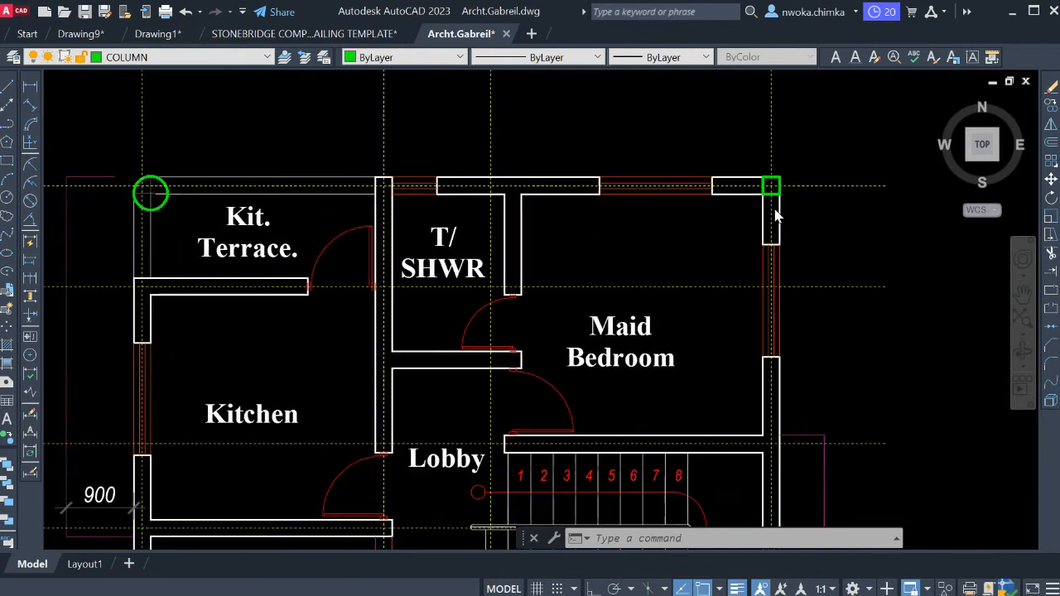
scroll(775, 211, "down", 2)
scroll(371, 199, "up", 4)
scroll(407, 173, "down", 2)
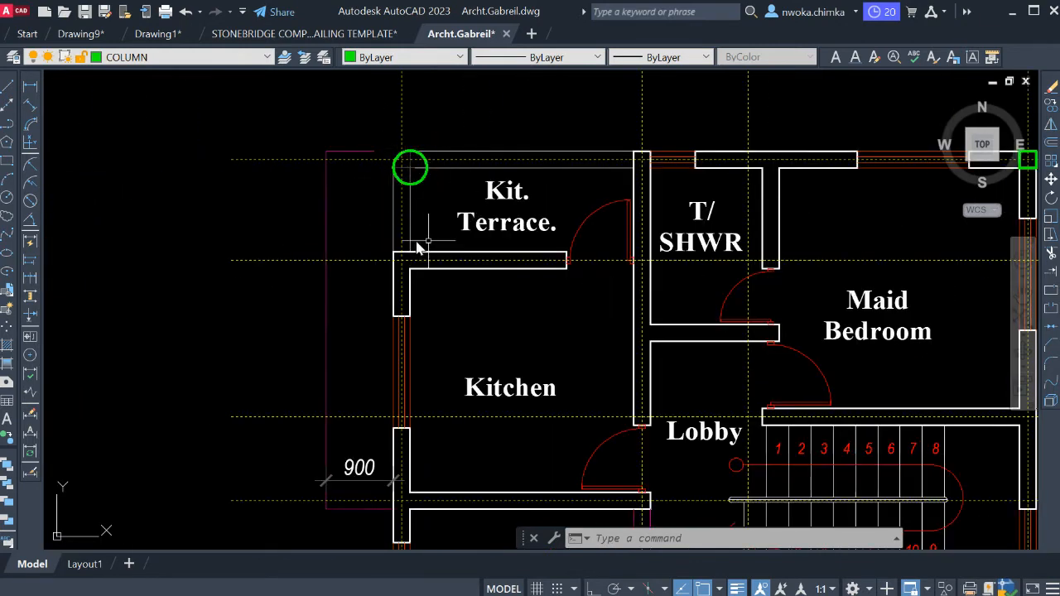
scroll(425, 197, "down", 2)
middle_click_drag(535, 225, 526, 199)
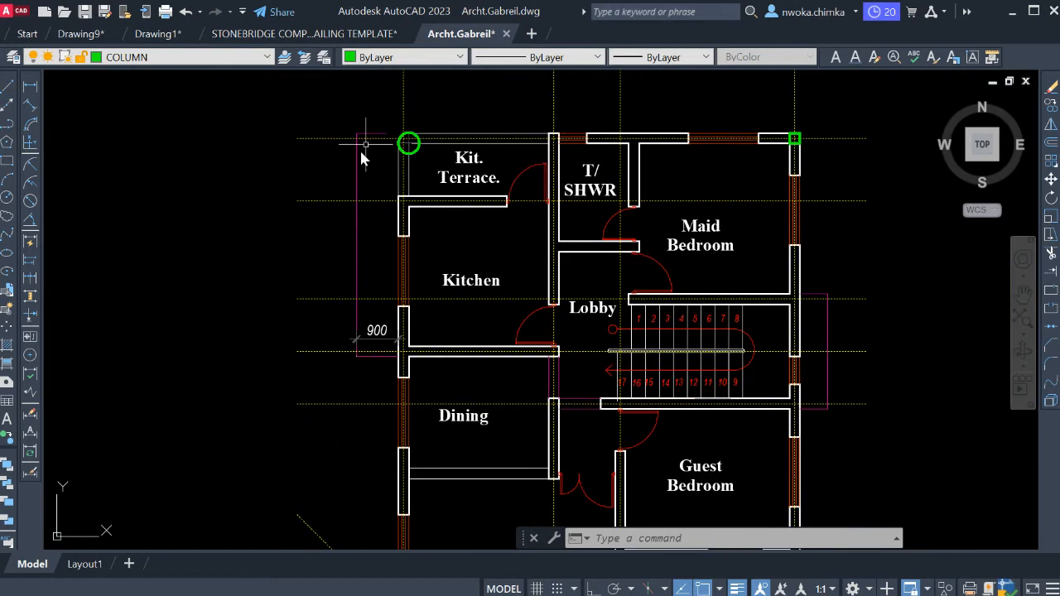
scroll(435, 118, "down", 2)
middle_click_drag(489, 342, 468, 258)
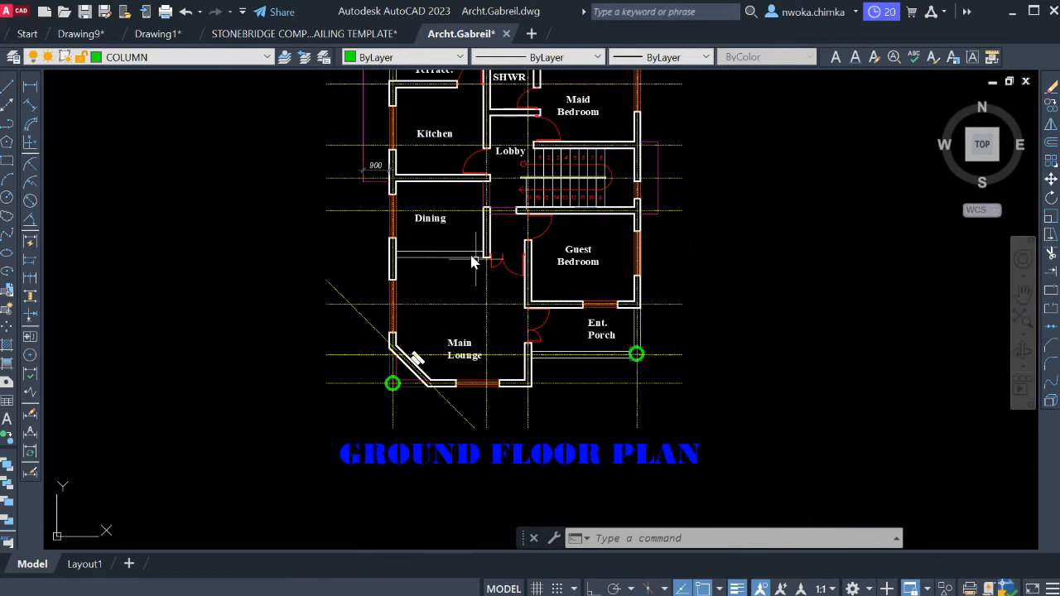
Examine the entrance porch column and the left corner column in the front view elevation.
scroll(491, 294, "down", 2)
middle_click_drag(540, 289, 298, 415)
scroll(628, 287, "down", 2)
scroll(630, 286, "down", 2)
middle_click_drag(629, 286, 478, 362)
scroll(691, 249, "up", 3)
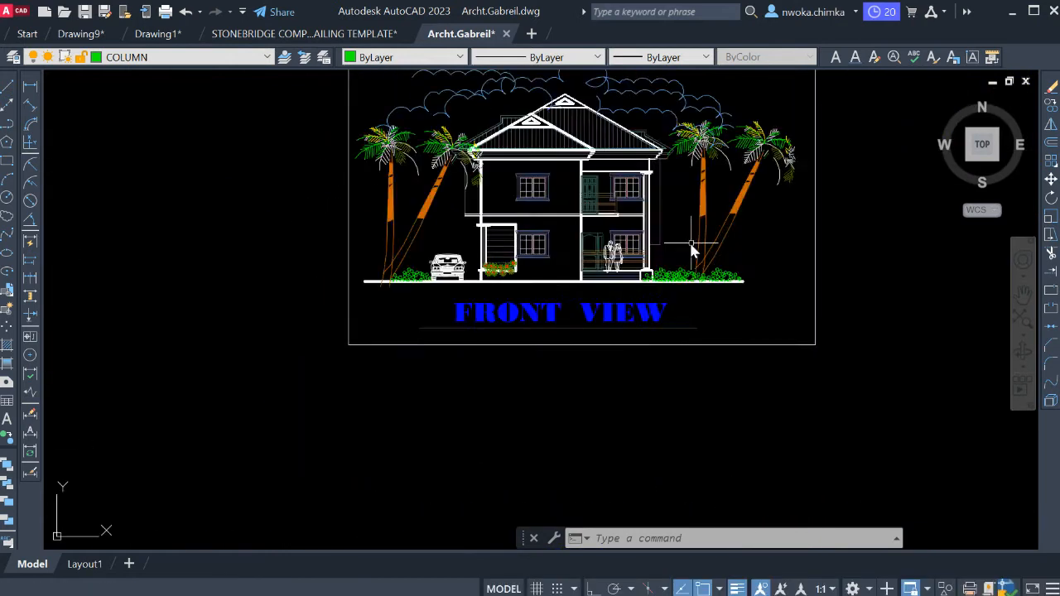
scroll(605, 238, "up", 3)
middle_click_drag(634, 227, 536, 326)
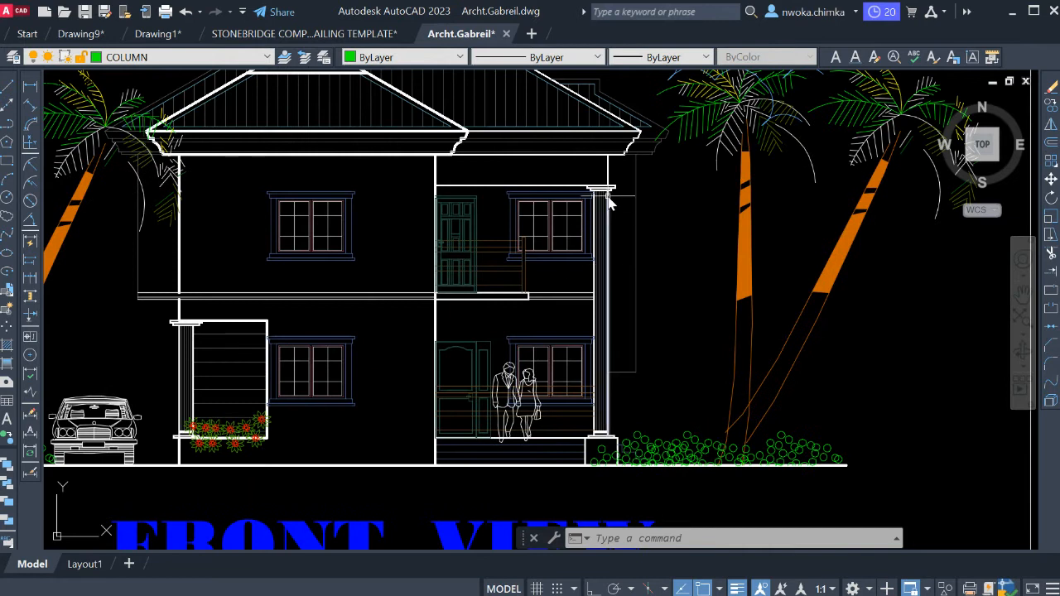
scroll(627, 237, "down", 2)
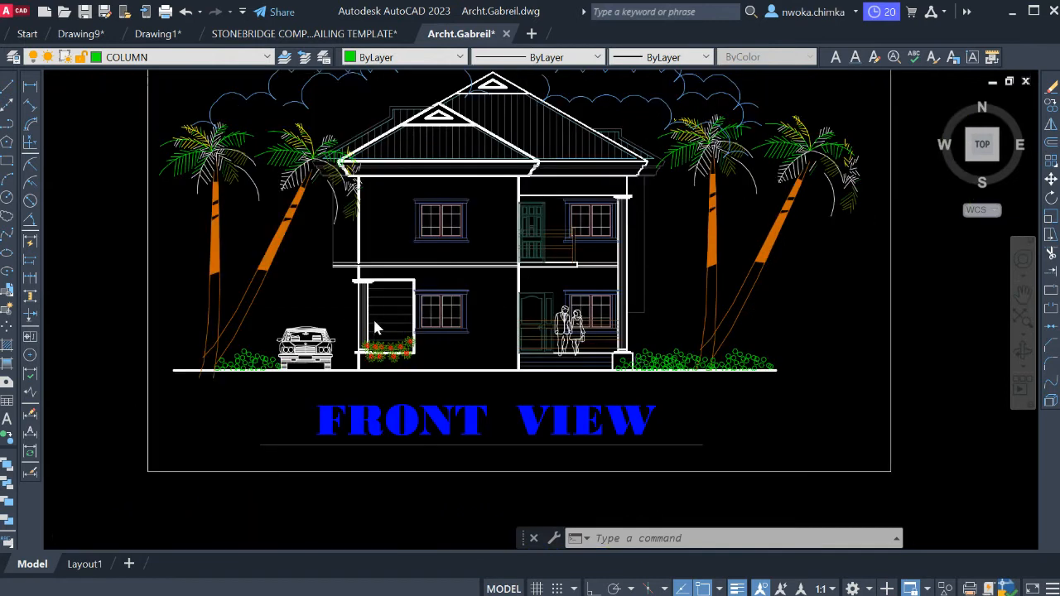
scroll(374, 328, "up", 2)
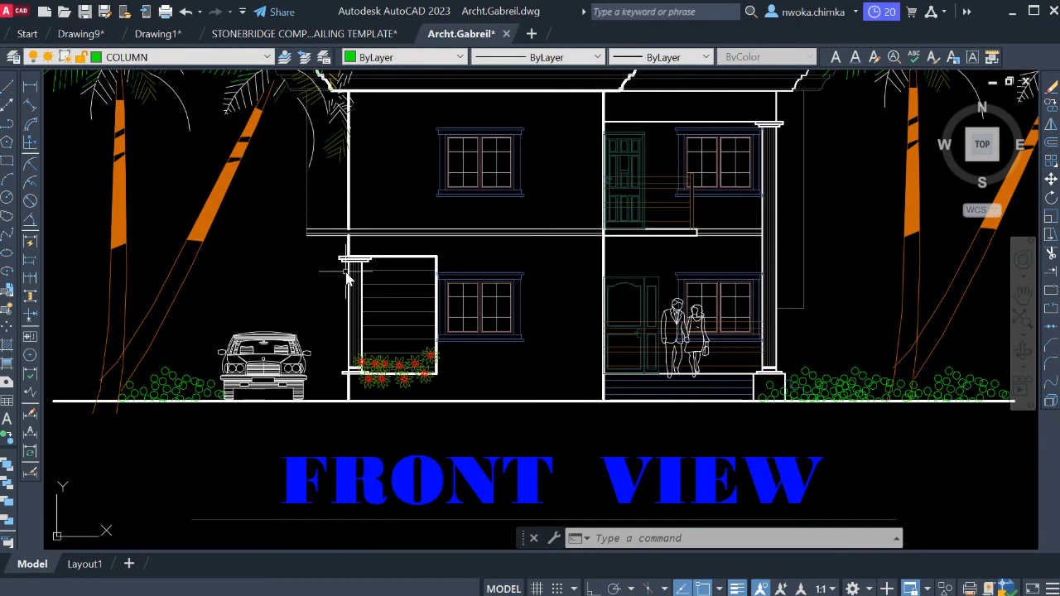
scroll(346, 278, "down", 4)
Examine how the square column sits in the maid bedroom's wall corner and compare that corner with the front view.
mouse_move(157, 448)
middle_mouse_down()
mouse_move(298, 392)
mouse_move(364, 323)
middle_mouse_up()
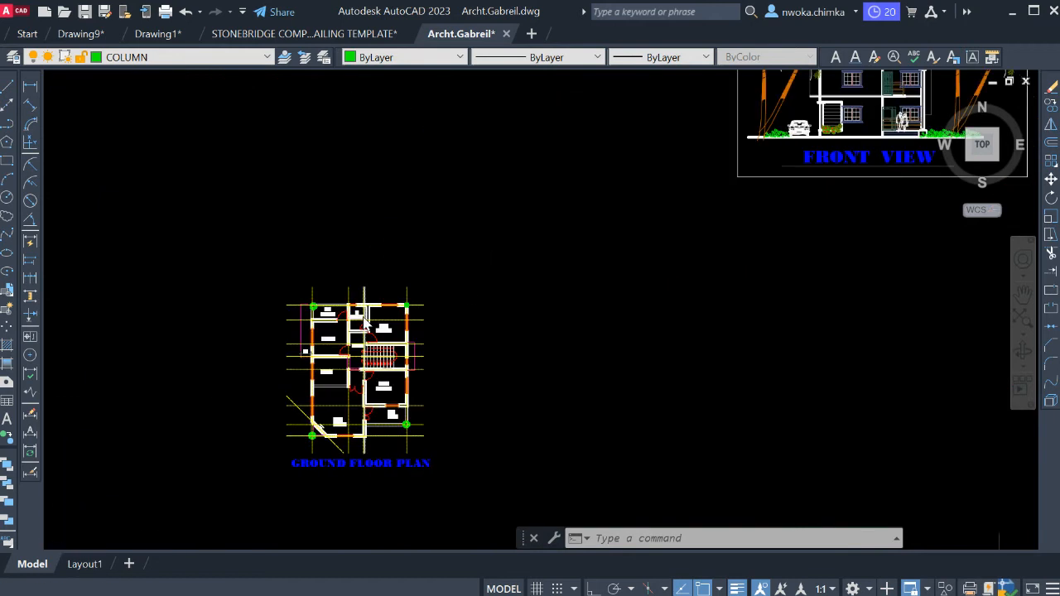
scroll(364, 321, "up", 10)
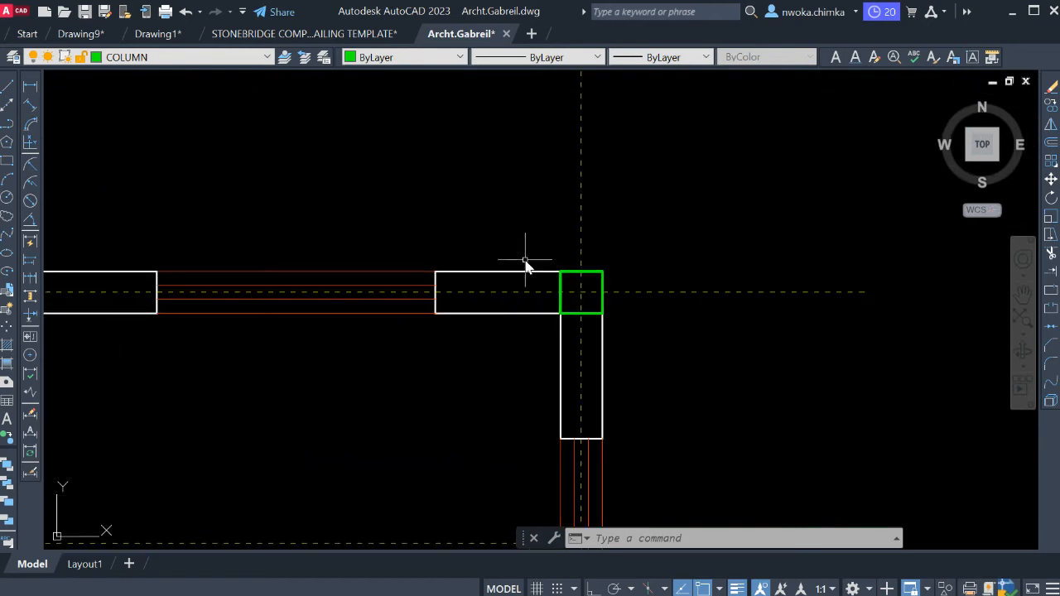
scroll(533, 263, "down", 8)
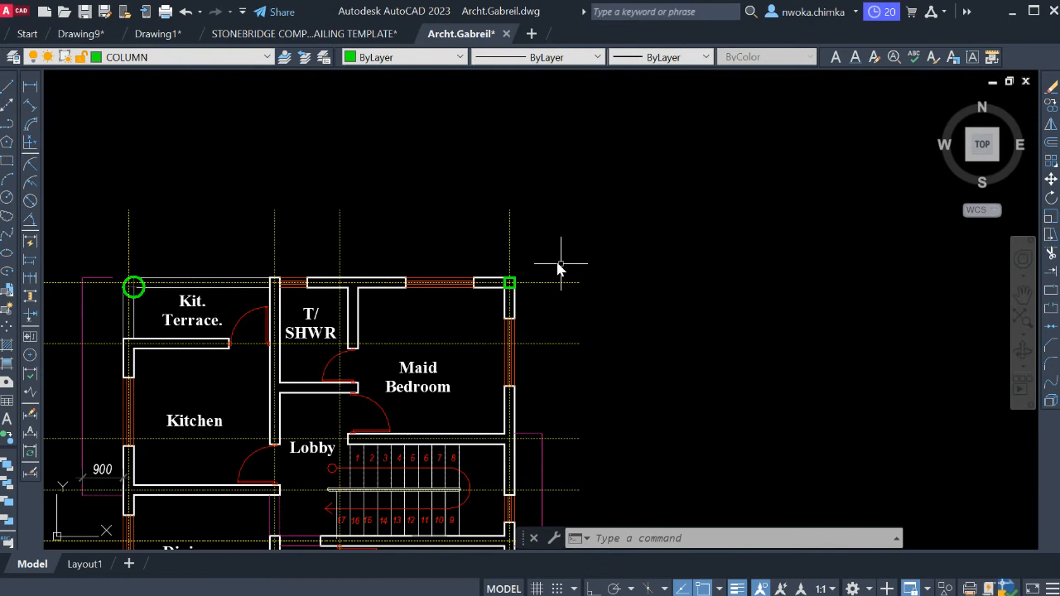
scroll(781, 202, "up", 5)
scroll(792, 192, "down", 4)
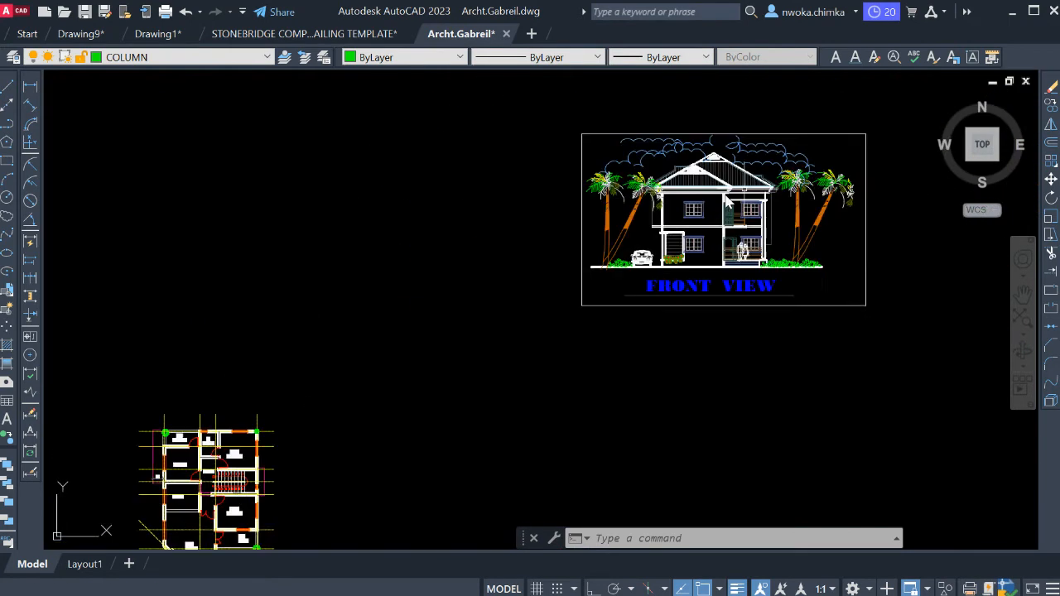
middle_click_drag(409, 312, 539, 229)
scroll(397, 310, "up", 5)
scroll(437, 308, "up", 6)
scroll(437, 308, "up", 4)
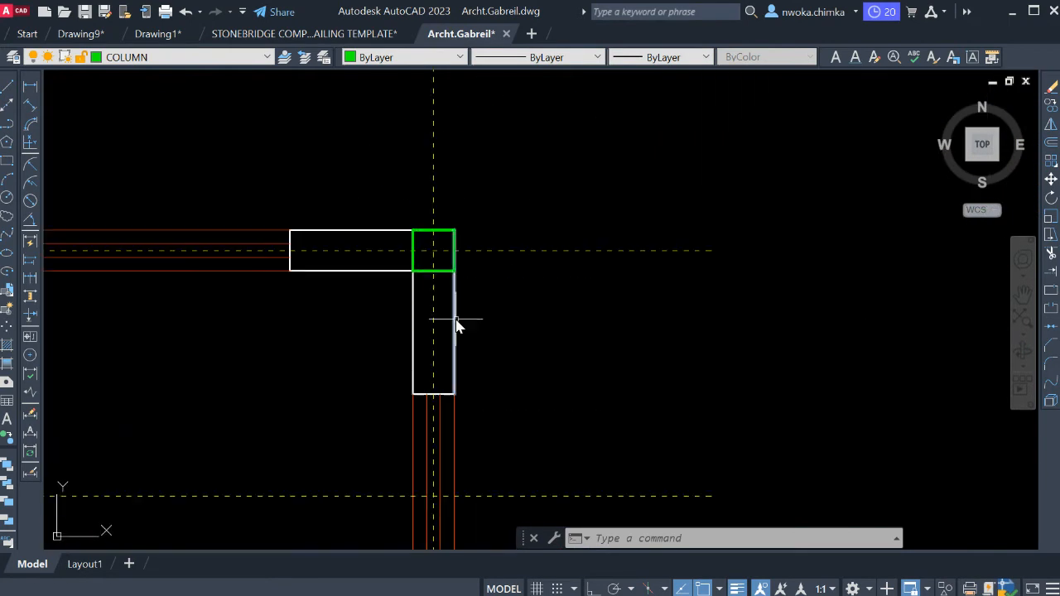
scroll(402, 239, "up", 2)
scroll(422, 248, "down", 4)
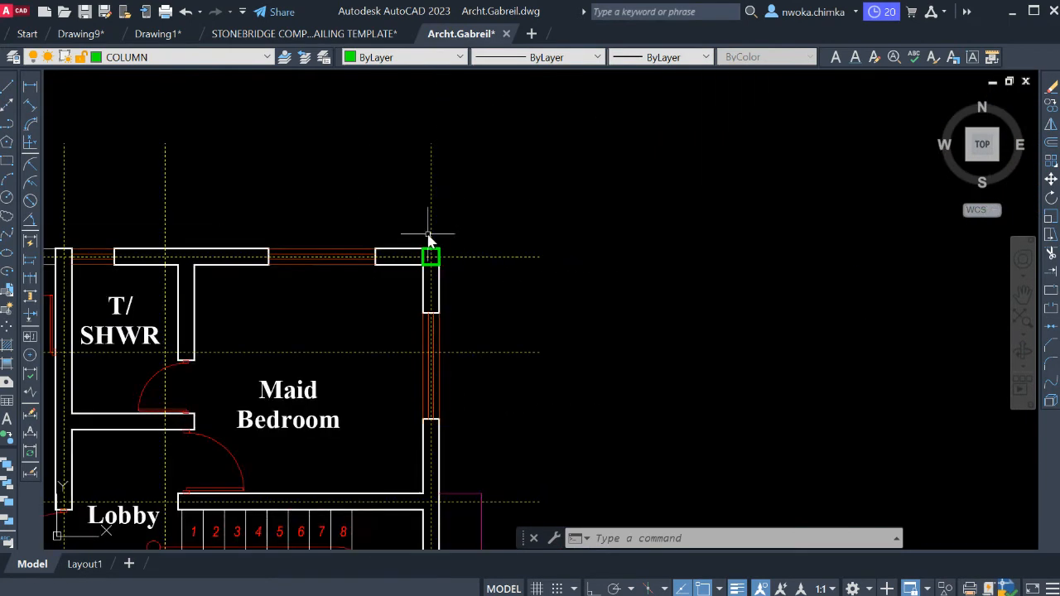
Copy the square column from its centre to the grid intersection at the guest bedroom's lower-right wall corner.
scroll(428, 237, "up", 2)
left_click(405, 227)
left_click(497, 290)
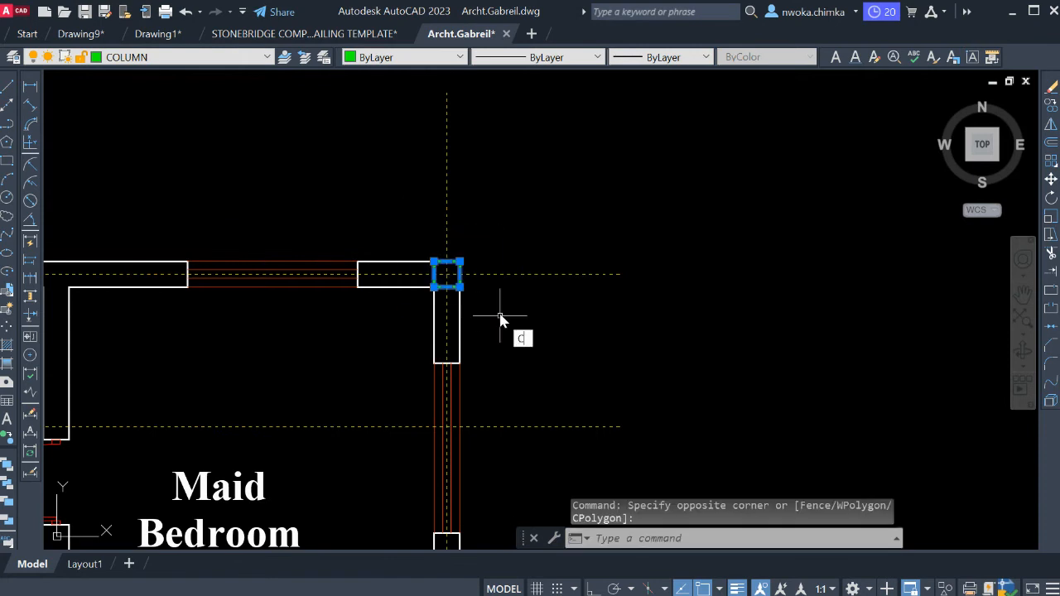
key("Return")
scroll(443, 269, "up", 2)
left_click(444, 270)
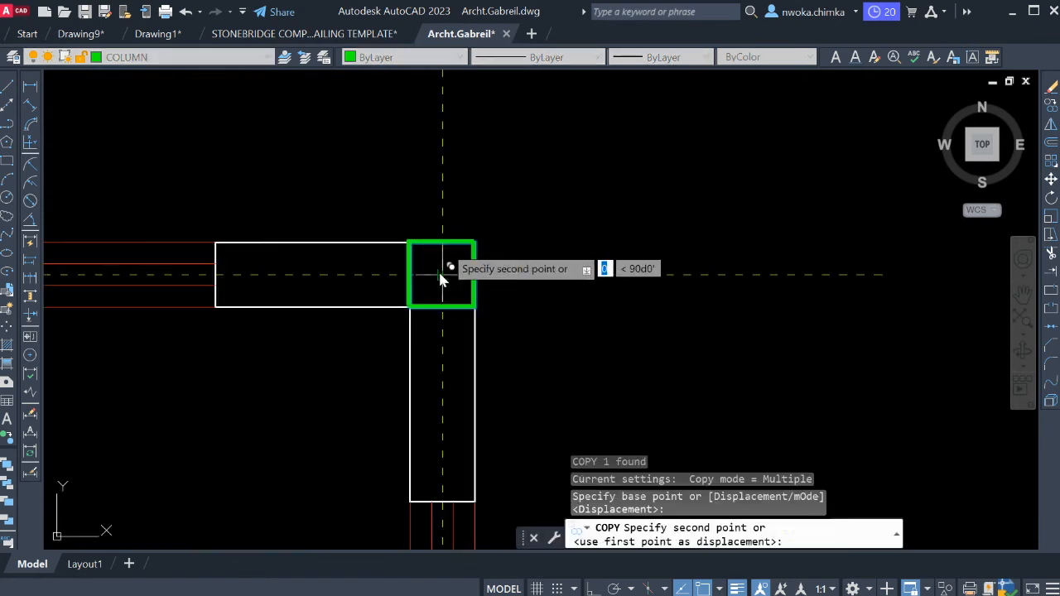
scroll(443, 248, "down", 4)
scroll(465, 181, "down", 4)
middle_click_drag(479, 330, 489, 188)
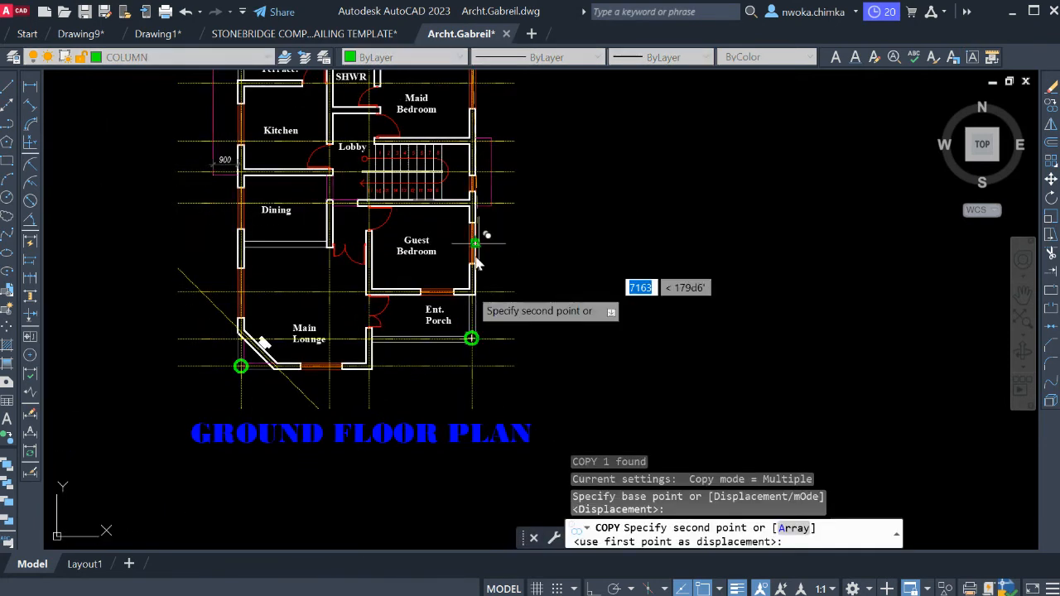
middle_click_drag(487, 263, 521, 368)
scroll(501, 391, "up", 8)
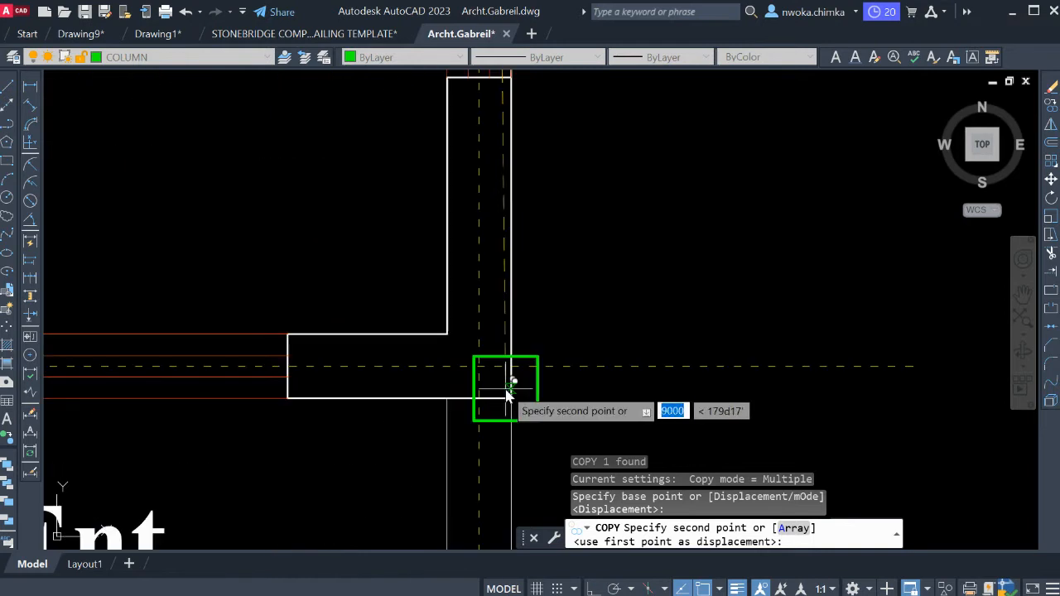
left_click(476, 363)
scroll(485, 360, "down", 6)
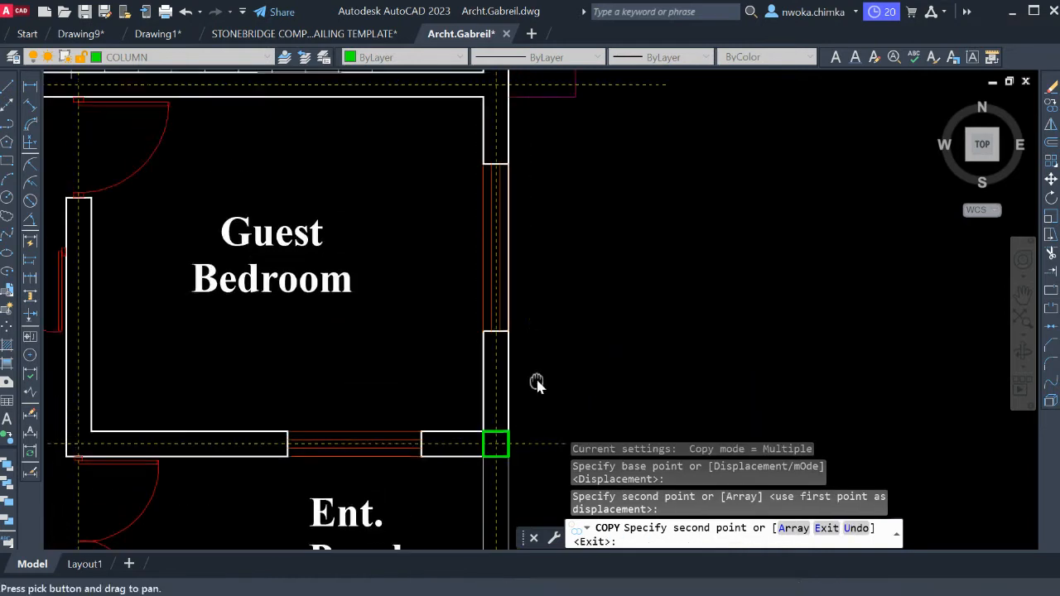
Copy the square column to the grid intersection where the maid bedroom's lower wall meets the outer wall, and end the copying.
scroll(536, 365, "down", 3)
scroll(533, 220, "up", 9)
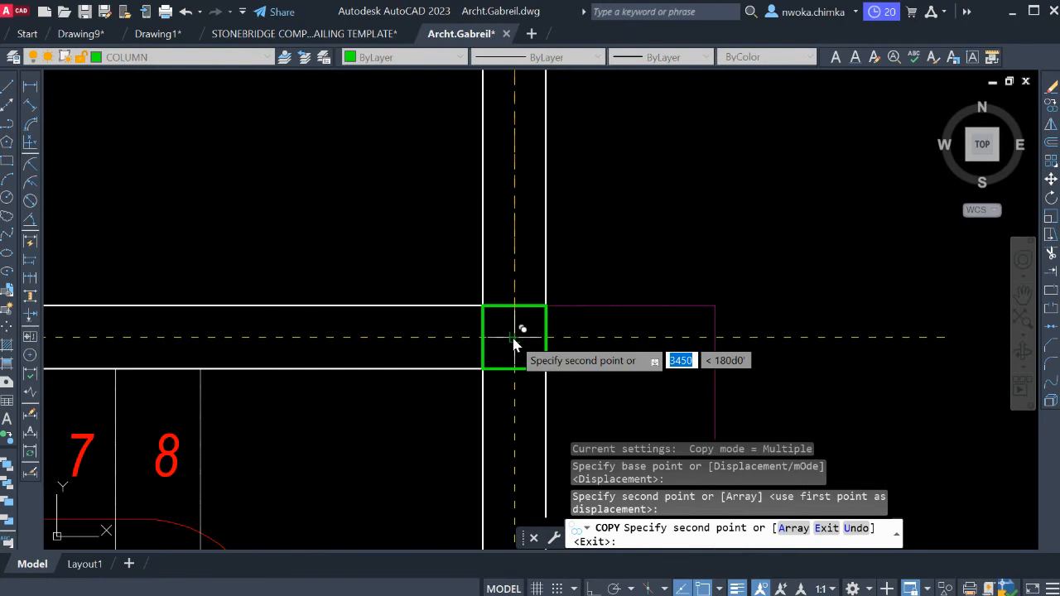
left_click(514, 340)
scroll(447, 380, "down", 3)
key("Escape")
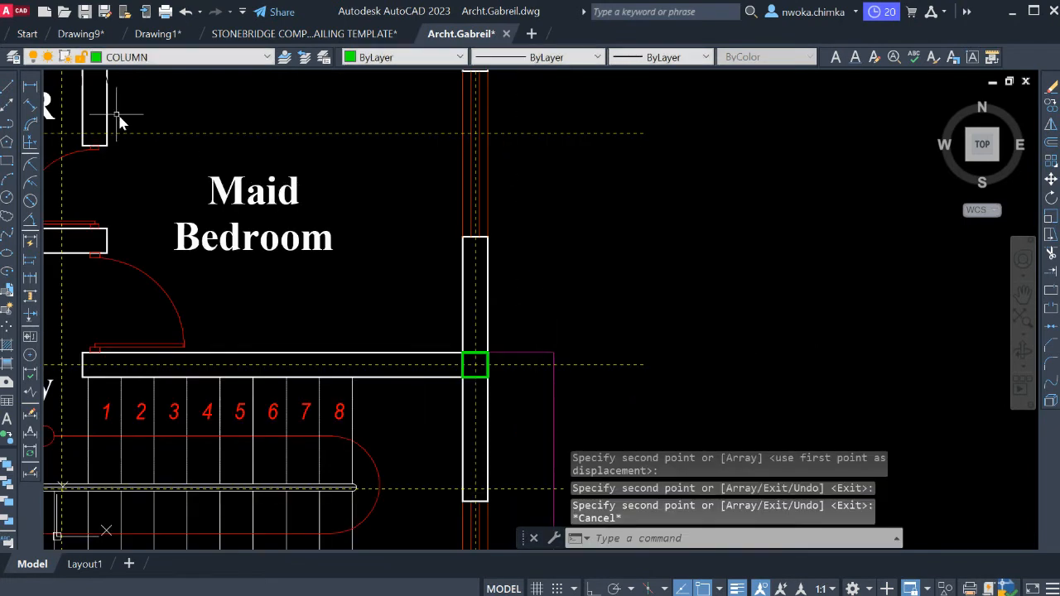
Measure the vertical spacing between the two square columns on the maid bedroom's outer wall without keeping the dimension.
scroll(614, 304, "down", 2)
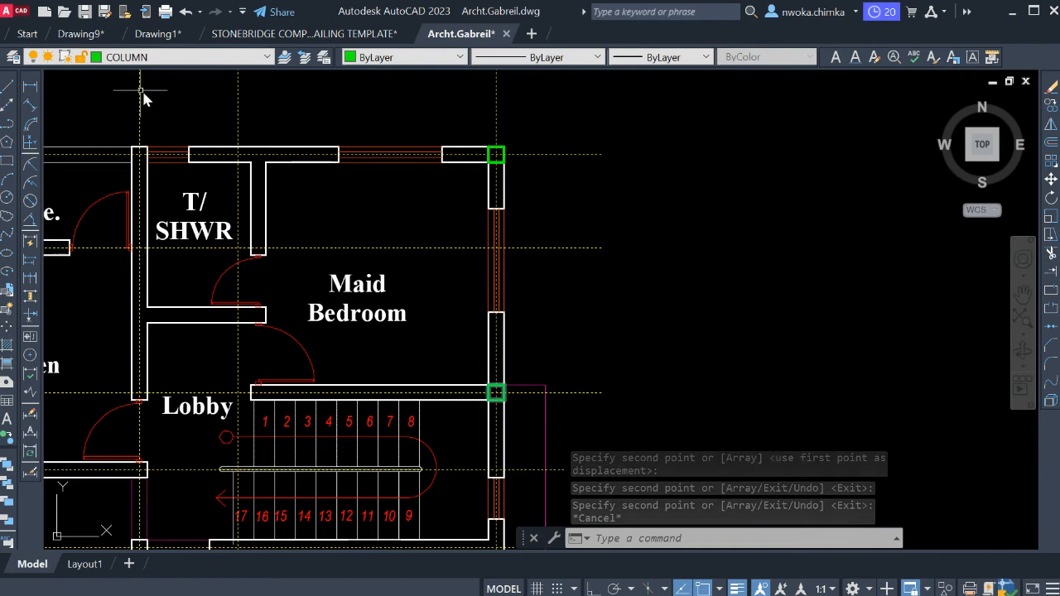
left_click(31, 87)
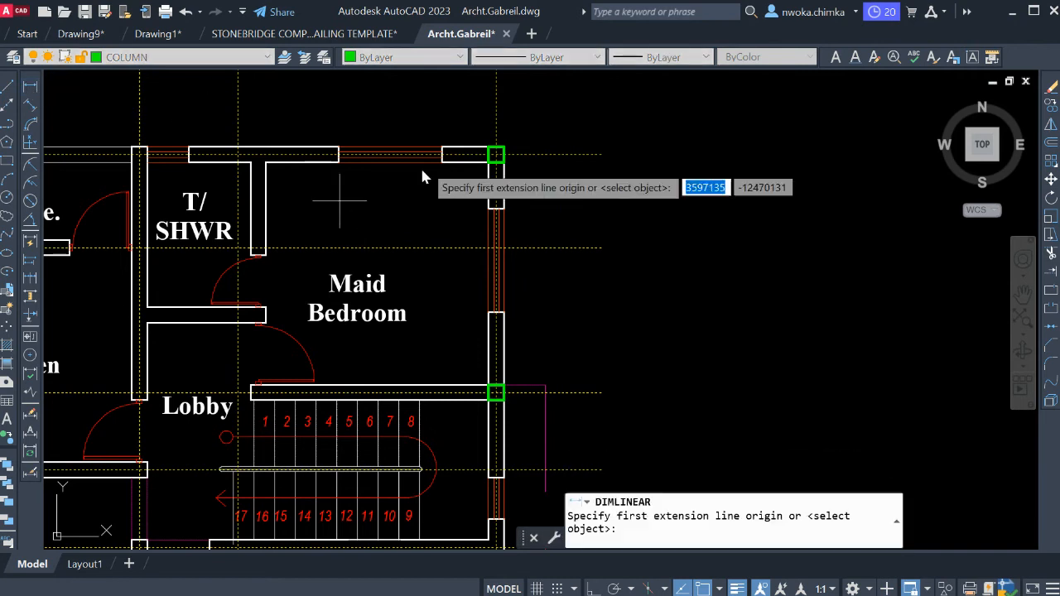
left_click(531, 158)
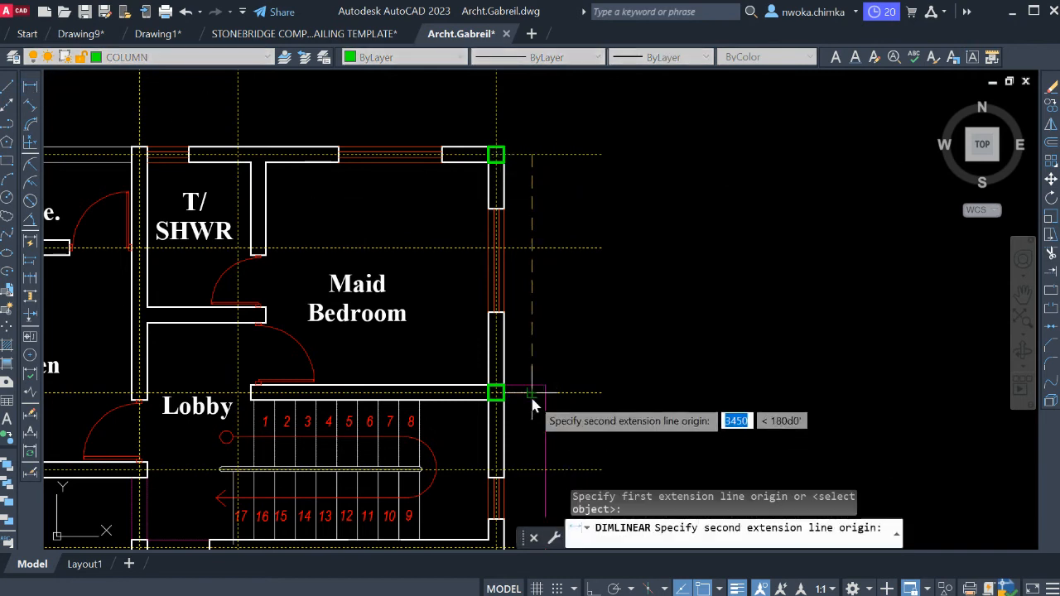
left_click(530, 394)
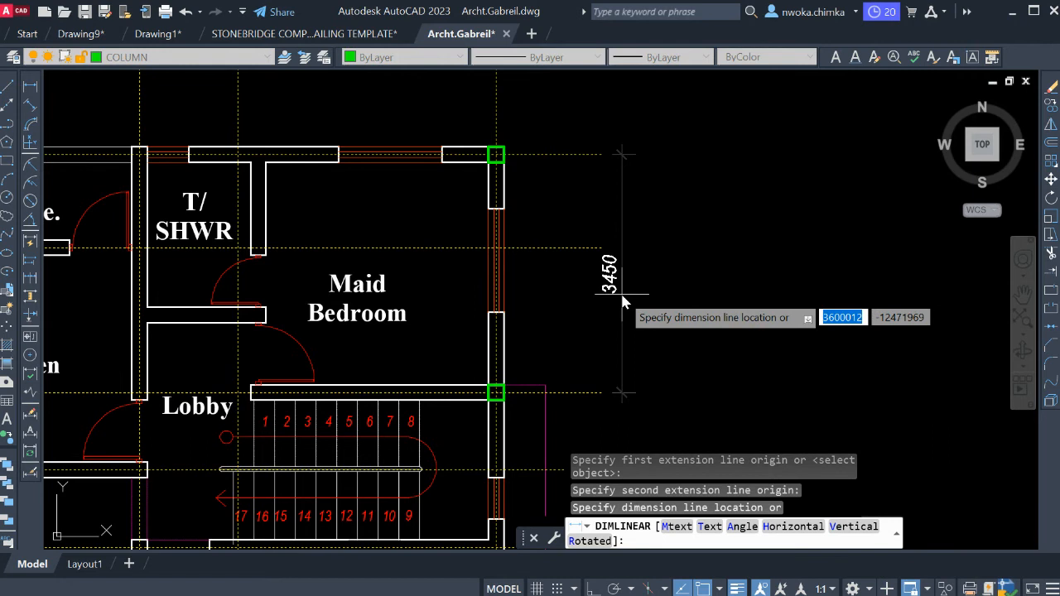
scroll(622, 298, "up", 2)
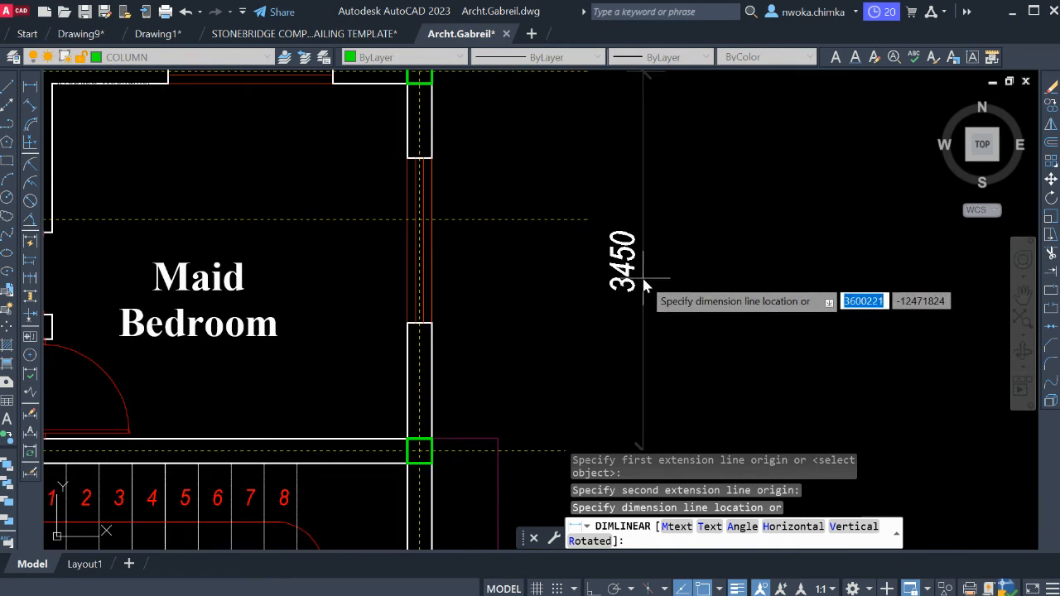
scroll(654, 280, "down", 4)
key("Escape")
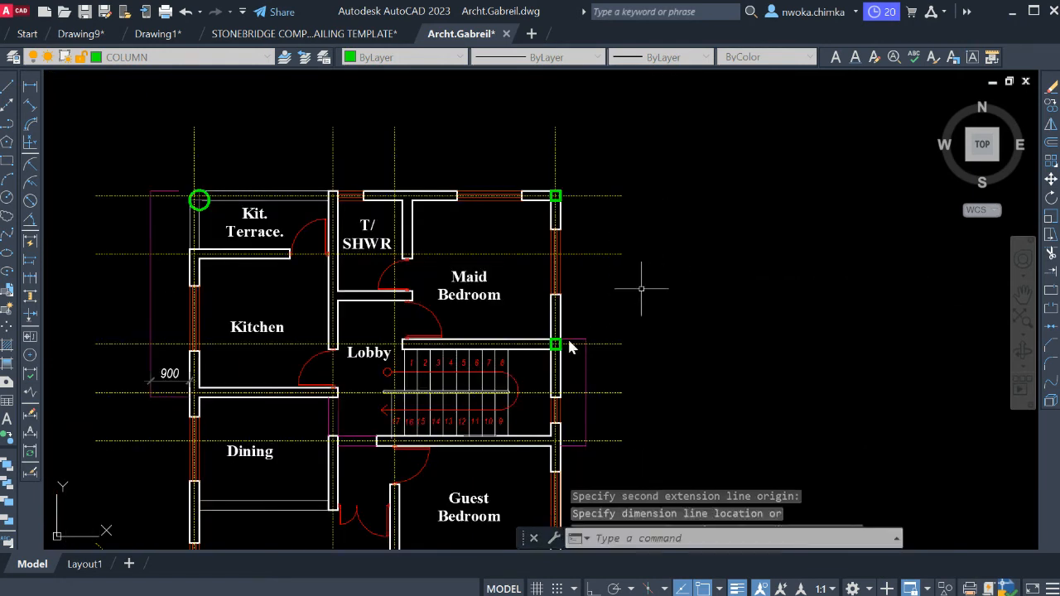
Copy the stair-wall column from its centre to the grid intersection where the guest bedroom's upper wall meets the outer wall.
scroll(555, 341, "up", 5)
left_click(490, 272)
left_click(593, 358)
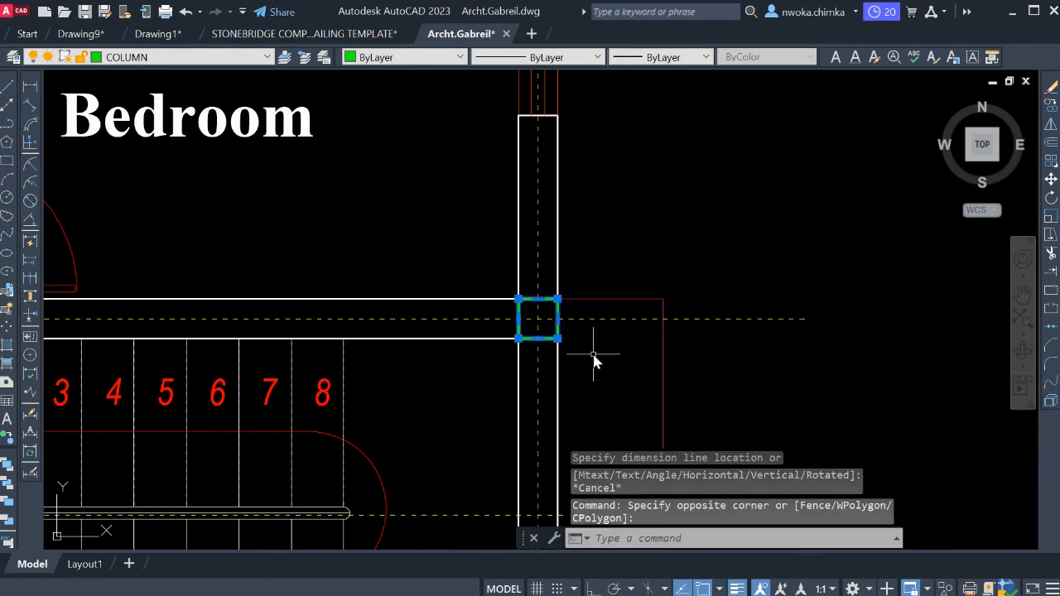
type("co")
key("Return")
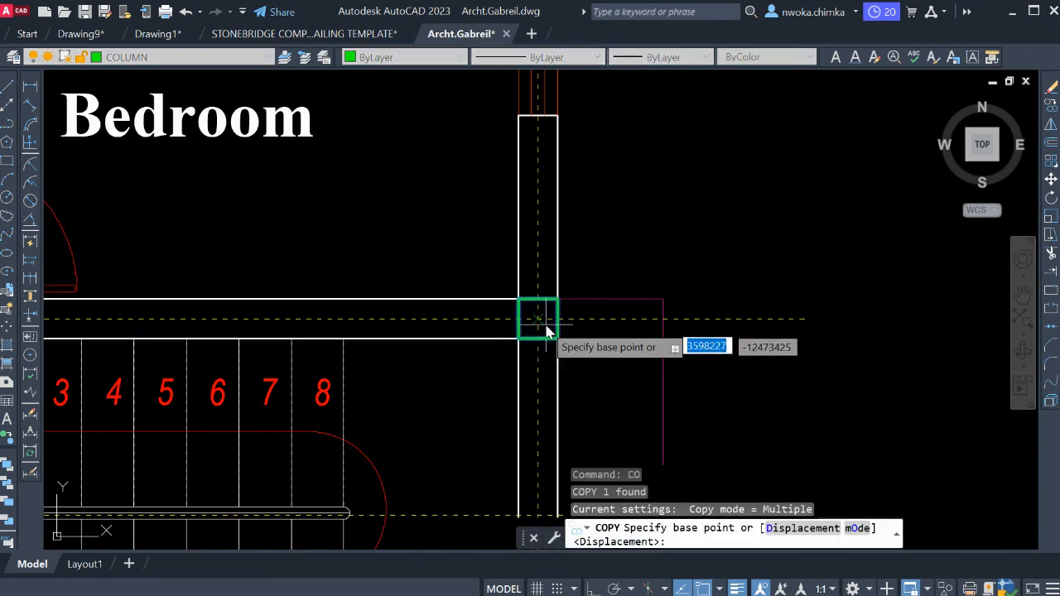
left_click(551, 309)
scroll(550, 184, "down", 4)
scroll(546, 297, "down", 2)
scroll(541, 325, "up", 6)
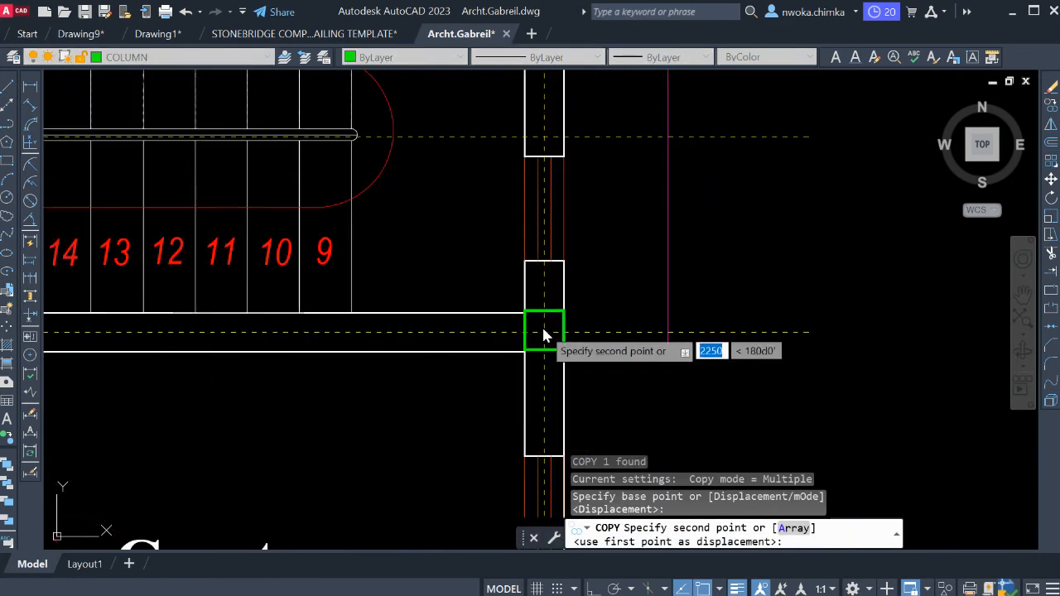
left_click(543, 342)
scroll(544, 341, "down", 4)
scroll(547, 236, "up", 2)
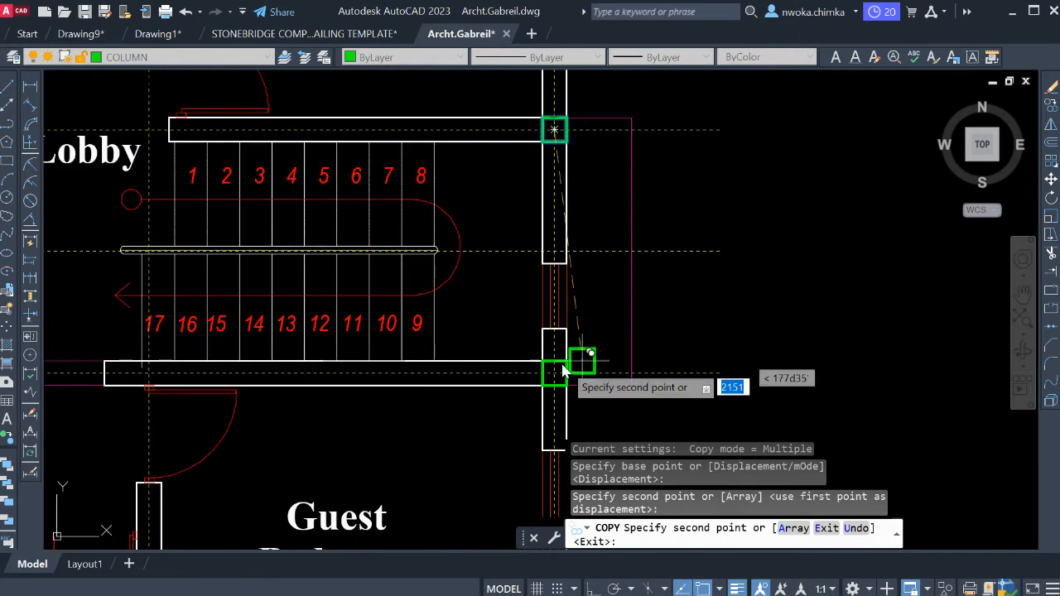
Examine the guest bedroom corner and the round entrance porch column, and compare them with the front view elevation.
scroll(572, 348, "down", 2)
middle_click_drag(610, 398, 599, 179)
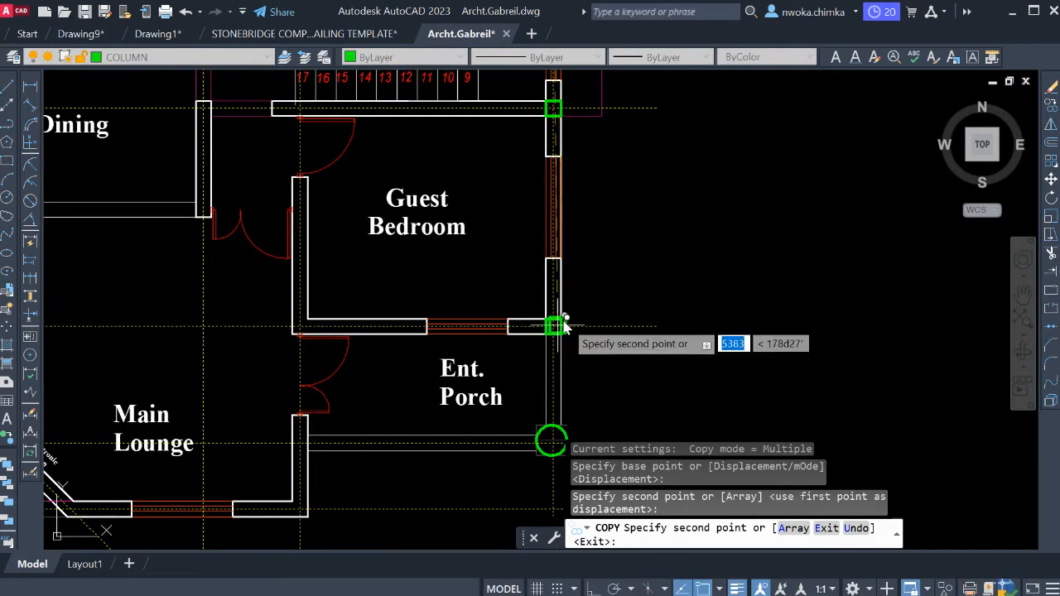
scroll(555, 324, "down", 2)
scroll(578, 396, "up", 2)
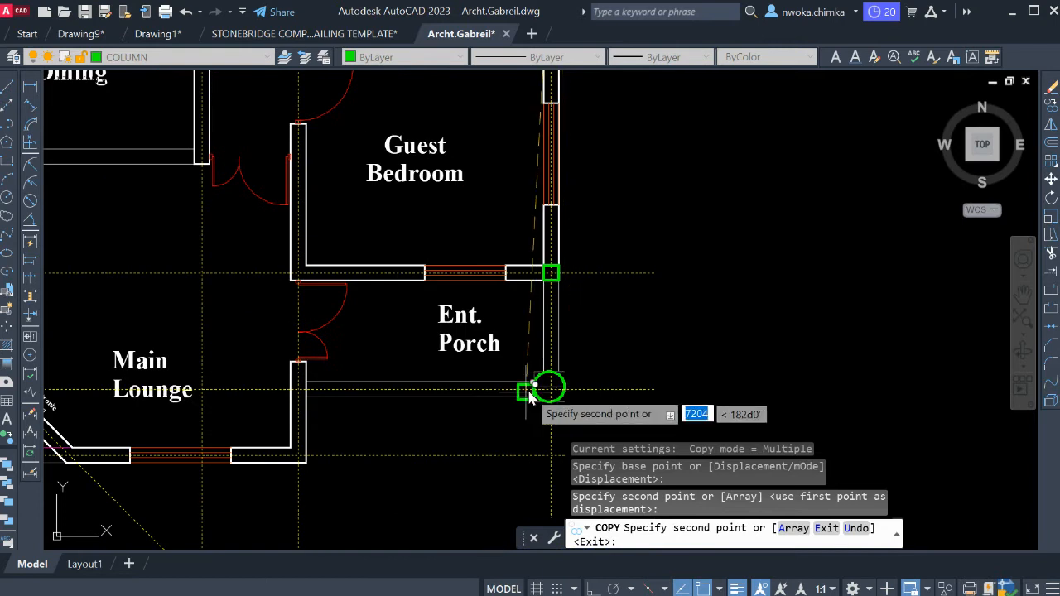
scroll(432, 386, "down", 4)
scroll(495, 371, "down", 4)
middle_click_drag(648, 330, 422, 412)
scroll(729, 152, "up", 5)
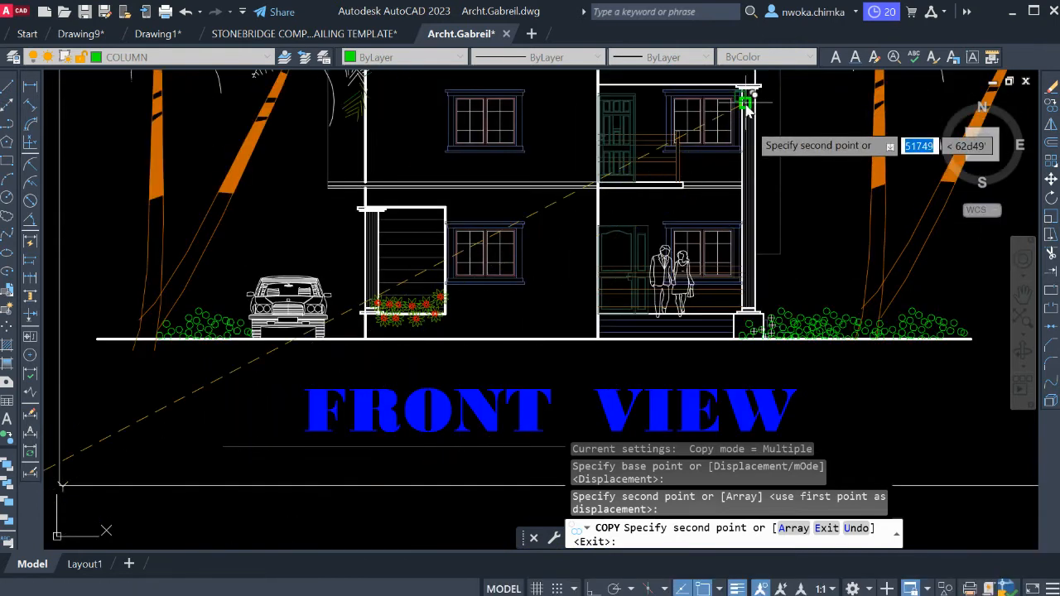
scroll(762, 170, "down", 5)
Copy the square column to the grid intersection between the kitchen terrace and the T/SHWR on the upper outer wall.
scroll(506, 282, "up", 10)
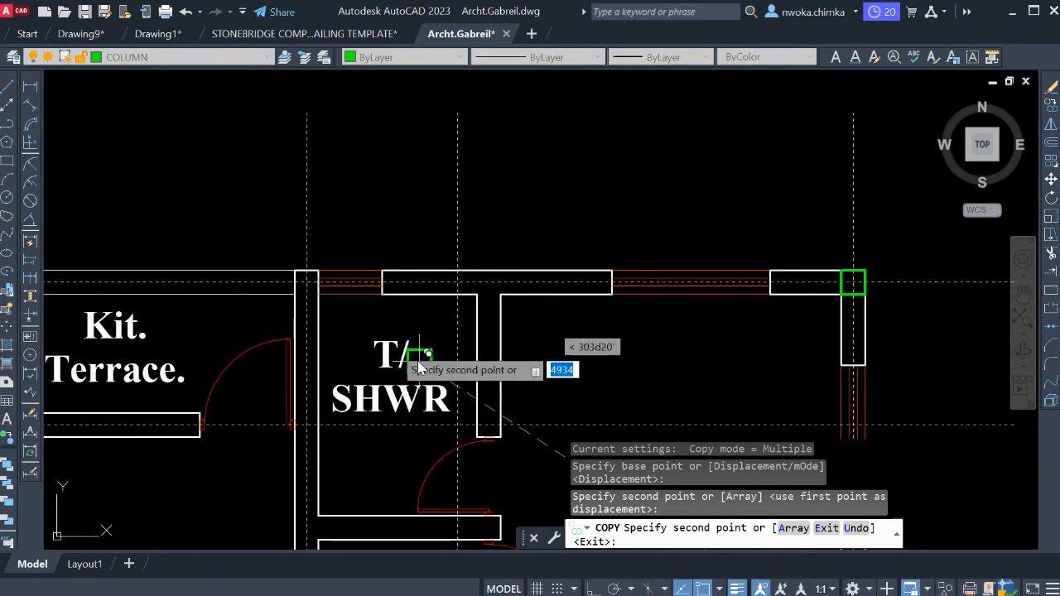
scroll(320, 298, "up", 2)
left_click(300, 284)
scroll(299, 284, "down", 4)
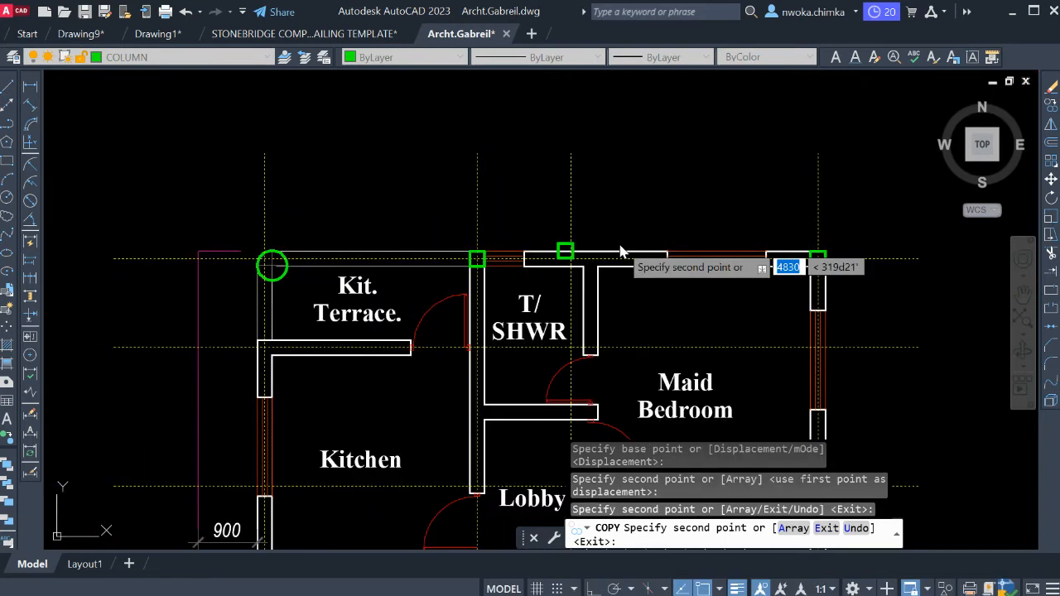
Examine the round kitchen terrace column on the plan and compare that side of the building with the front view elevation.
scroll(392, 258, "up", 3)
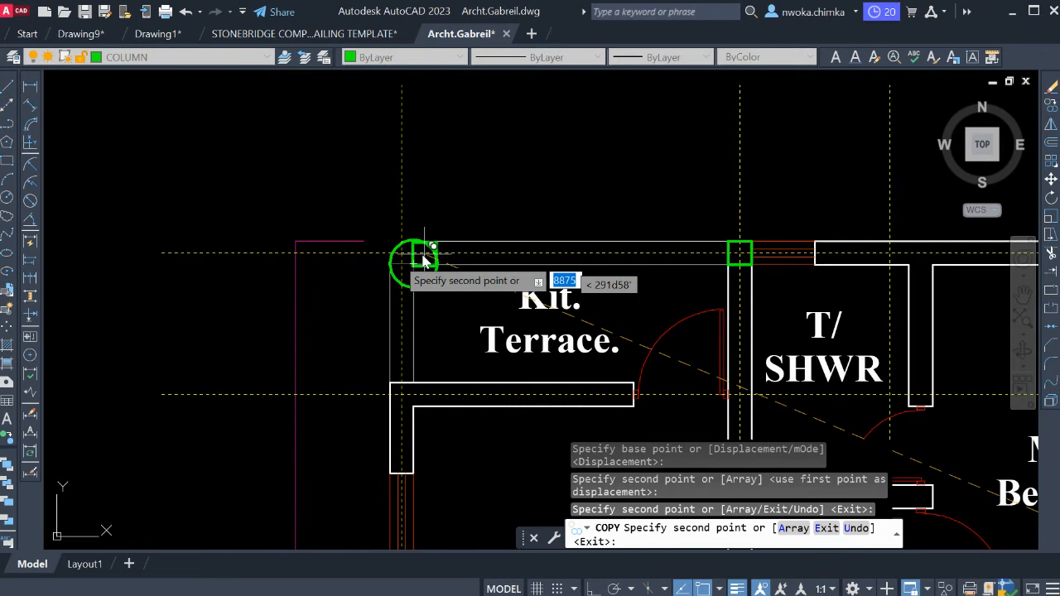
scroll(414, 262, "down", 4)
scroll(379, 292, "down", 4)
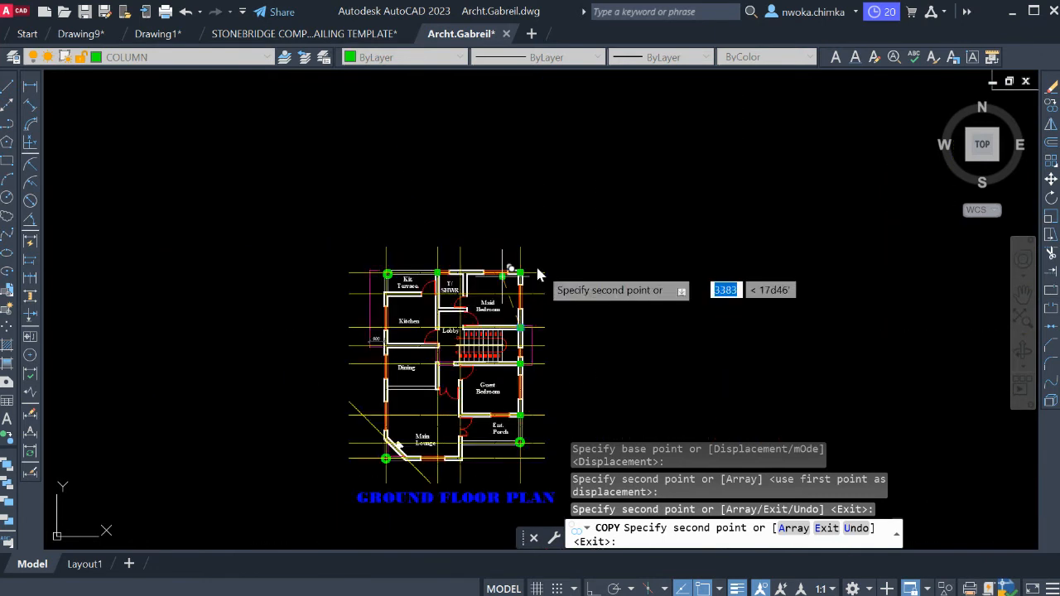
scroll(543, 274, "down", 2)
middle_click_drag(714, 226, 461, 356)
scroll(654, 219, "up", 6)
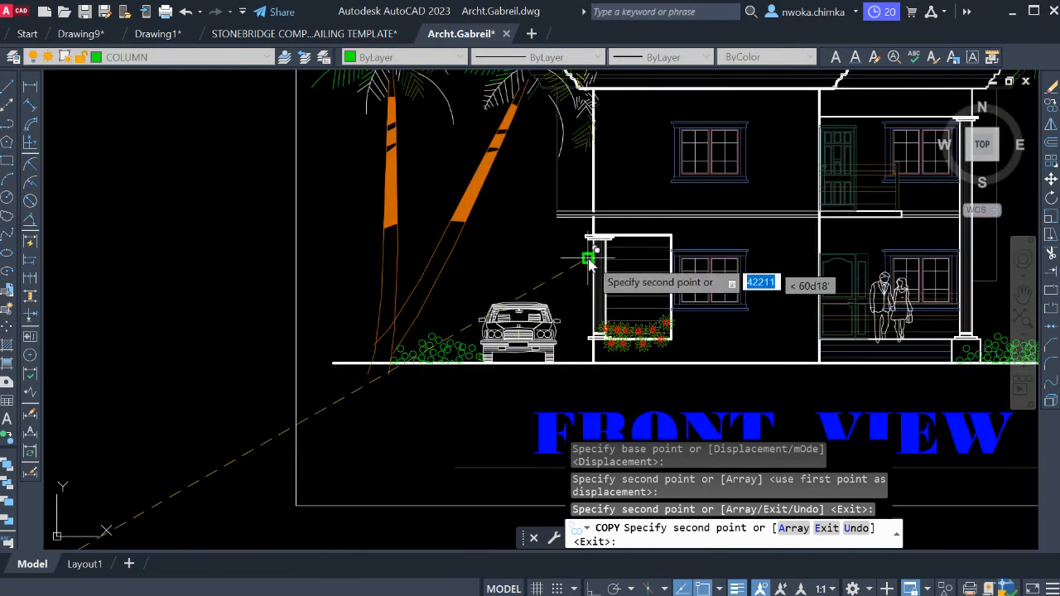
scroll(682, 220, "down", 10)
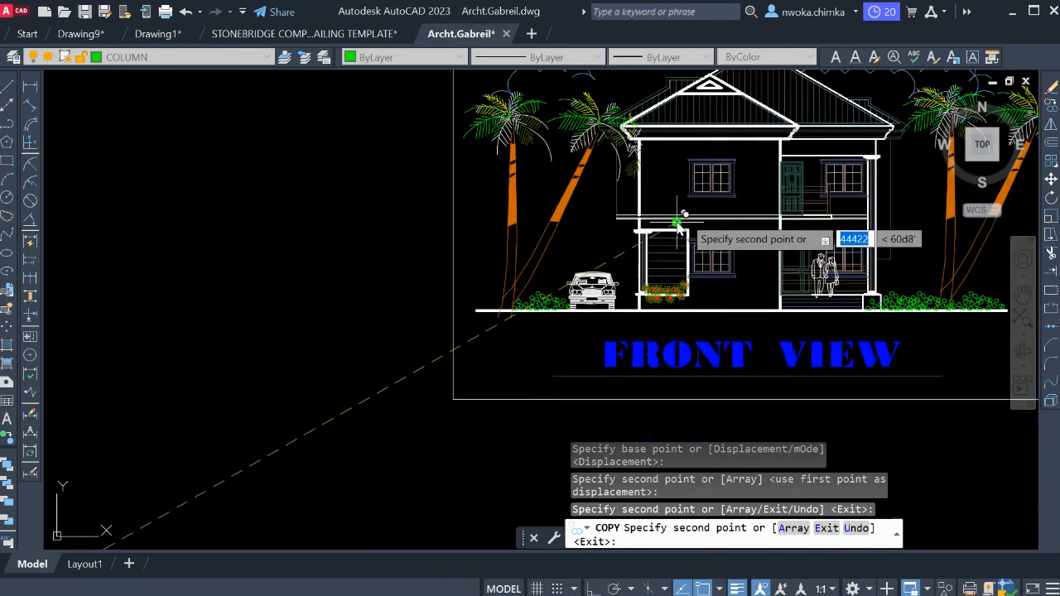
Copy the square column to the grid intersection where the wall between kitchen and dining meets the left outer wall.
scroll(507, 284, "up", 12)
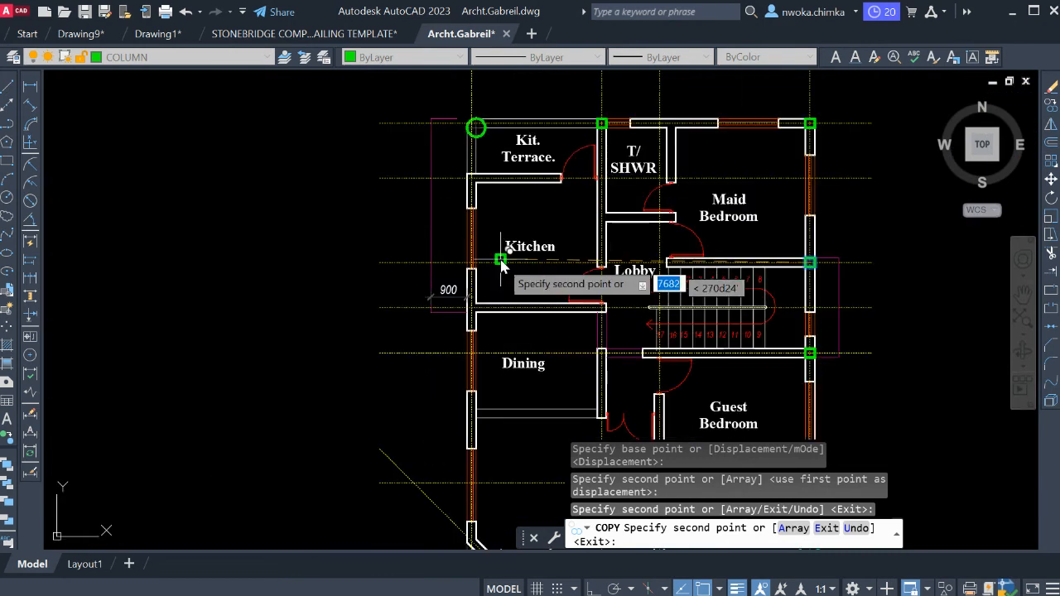
left_click(451, 295)
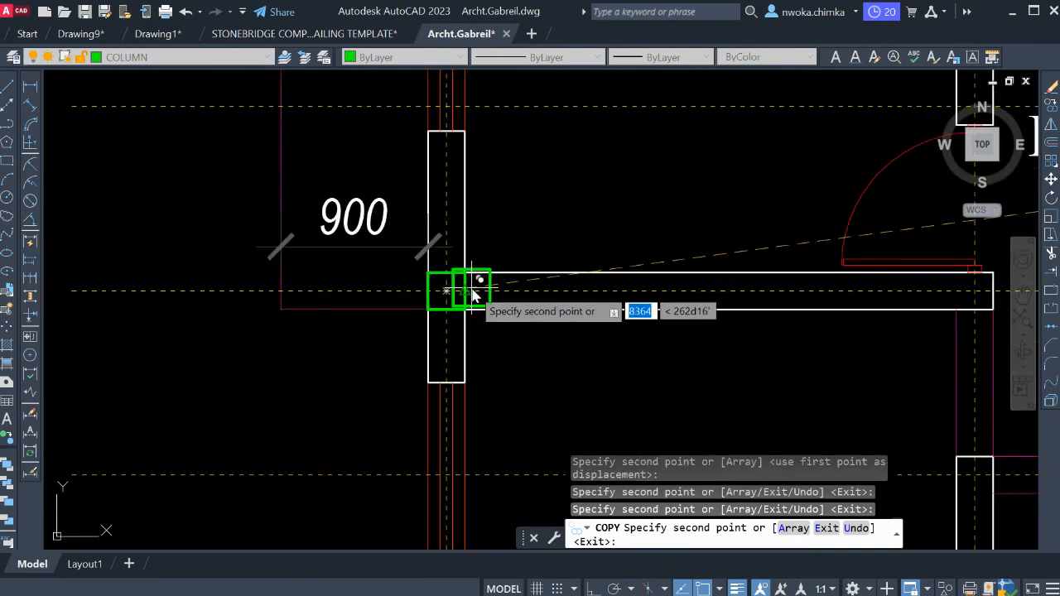
scroll(472, 288, "down", 3)
scroll(457, 290, "up", 3)
middle_click_drag(420, 295, 499, 321)
scroll(361, 232, "down", 2)
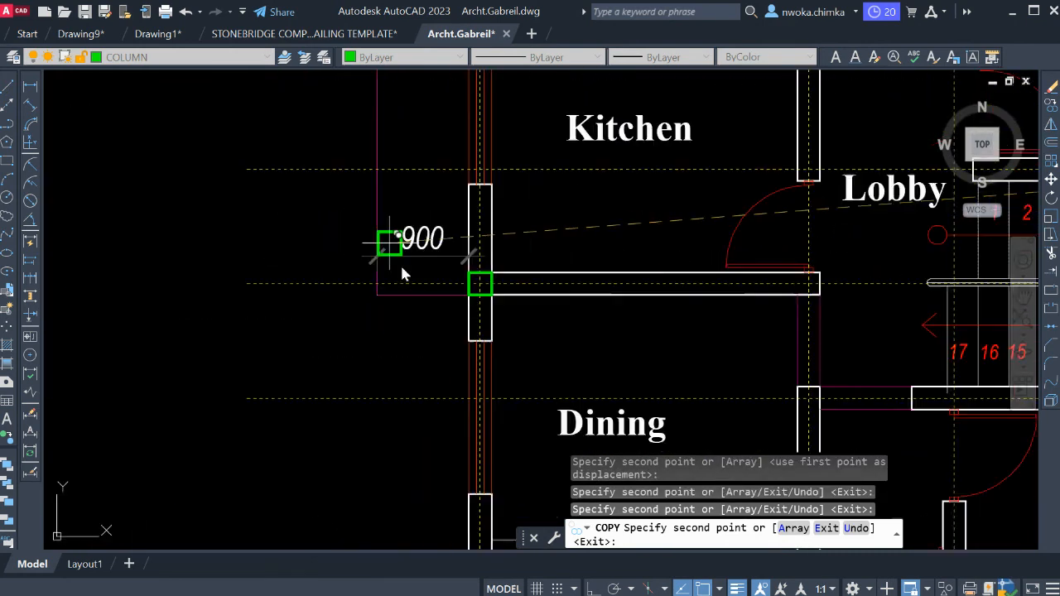
Examine the 900 offset outline beside the kitchen and the overall column layout on the copied ground floor plan.
middle_click_drag(400, 264, 422, 325)
scroll(430, 354, "down", 2)
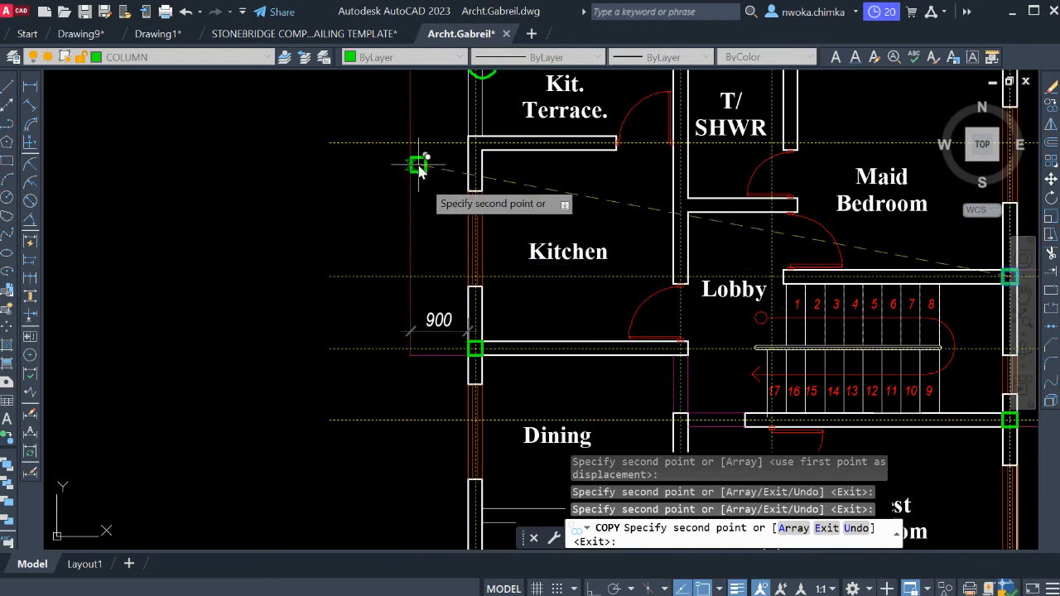
middle_click_drag(417, 166, 430, 315)
middle_click_drag(420, 469, 389, 375)
scroll(362, 340, "down", 5)
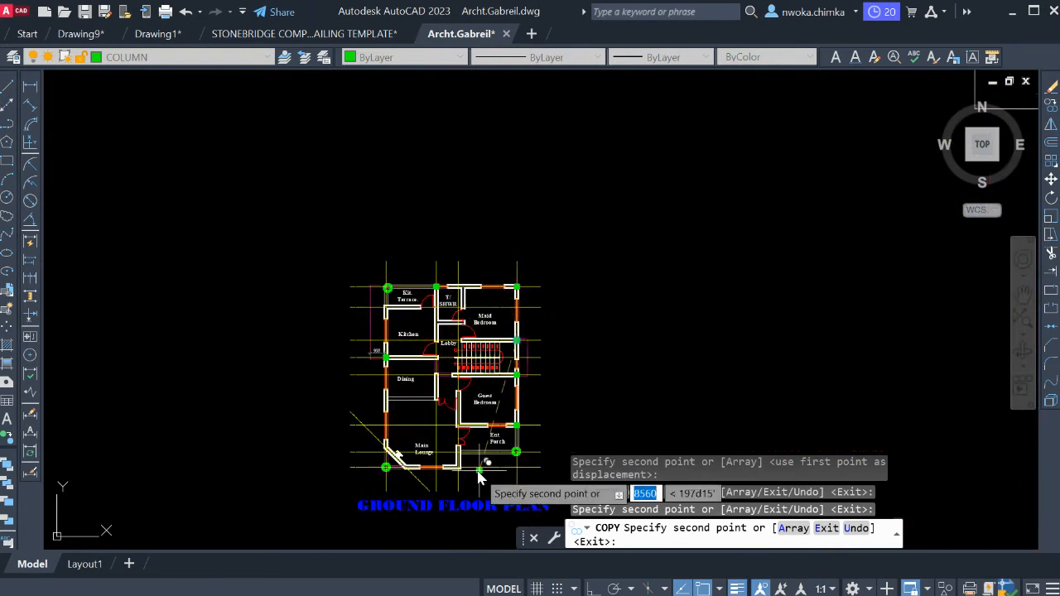
middle_click_drag(463, 483, 348, 398)
scroll(348, 398, "up", 4)
scroll(349, 400, "down", 2)
scroll(464, 373, "down", 2)
Compare the projecting kitchen and staircase walls on the original plan with the same areas on the gridded copy.
middle_click_drag(608, 324, 393, 387)
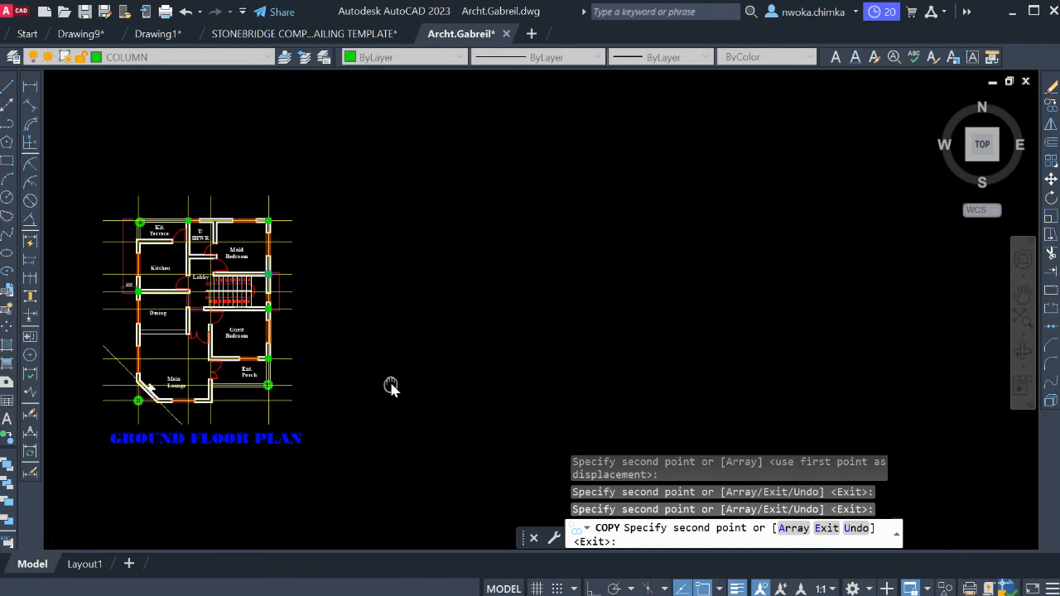
scroll(364, 372, "down", 2)
mouse_move(537, 316)
middle_mouse_down()
mouse_move(513, 407)
mouse_move(466, 477)
middle_mouse_up()
scroll(471, 373, "down", 2)
scroll(499, 356, "down", 2)
mouse_move(485, 375)
middle_mouse_down()
mouse_move(503, 236)
mouse_move(493, 420)
middle_mouse_up()
scroll(638, 362, "up", 10)
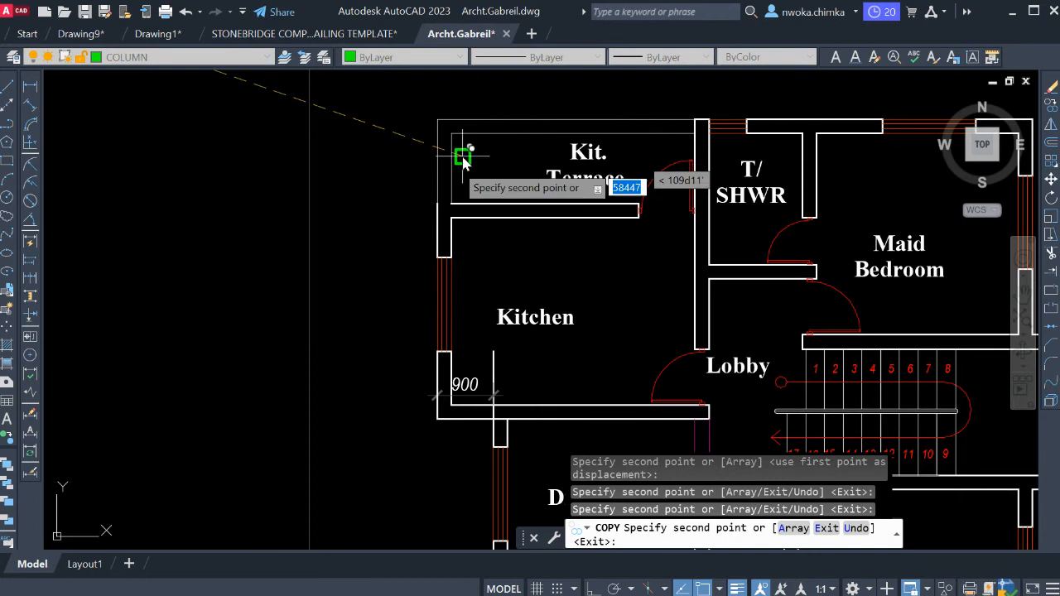
scroll(468, 166, "down", 4)
scroll(769, 276, "up", 5)
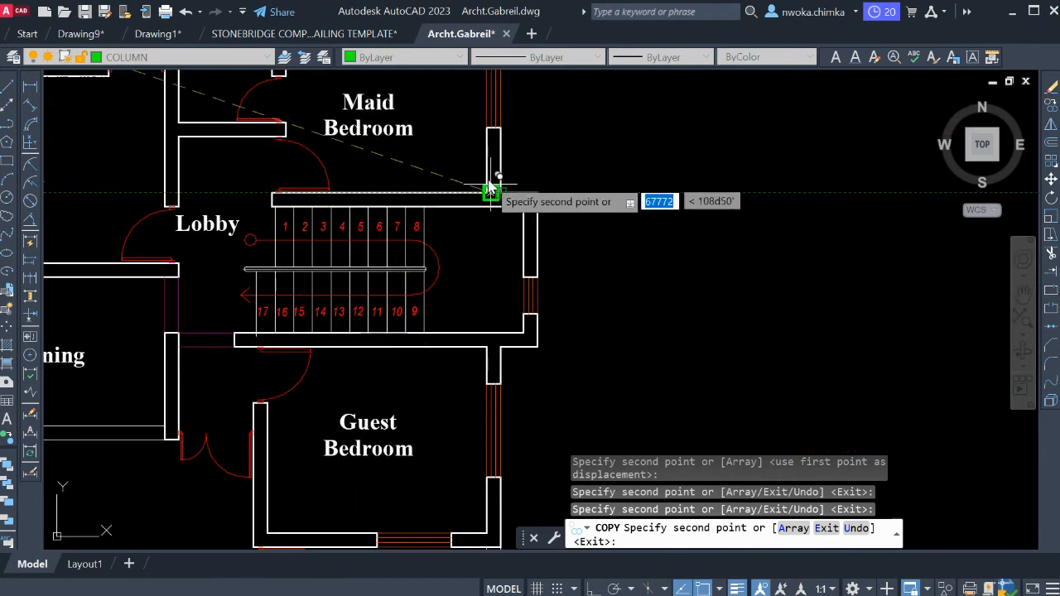
scroll(848, 265, "down", 6)
scroll(535, 254, "up", 10)
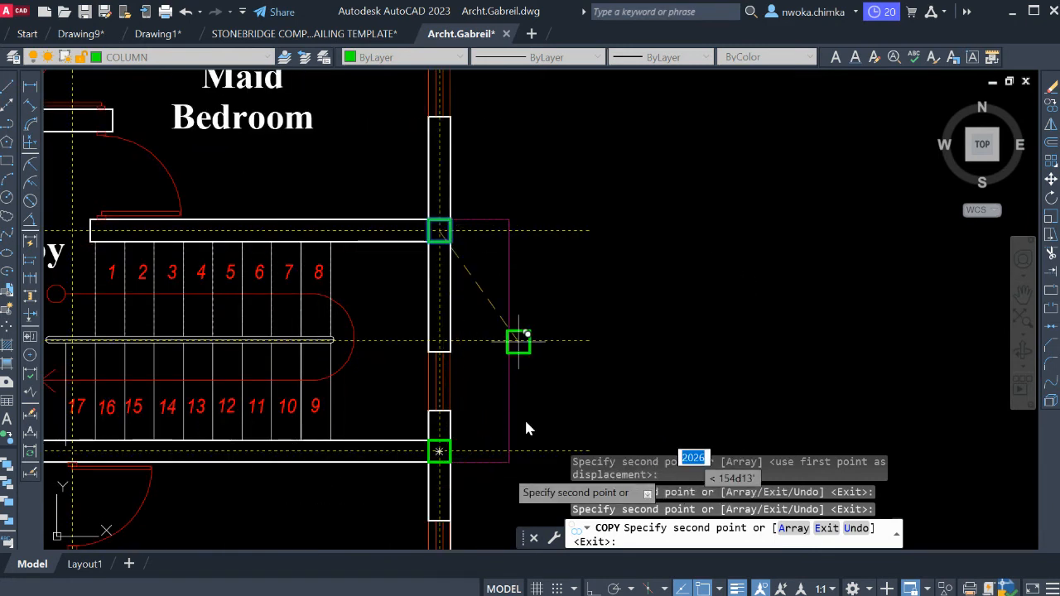
scroll(486, 284, "down", 5)
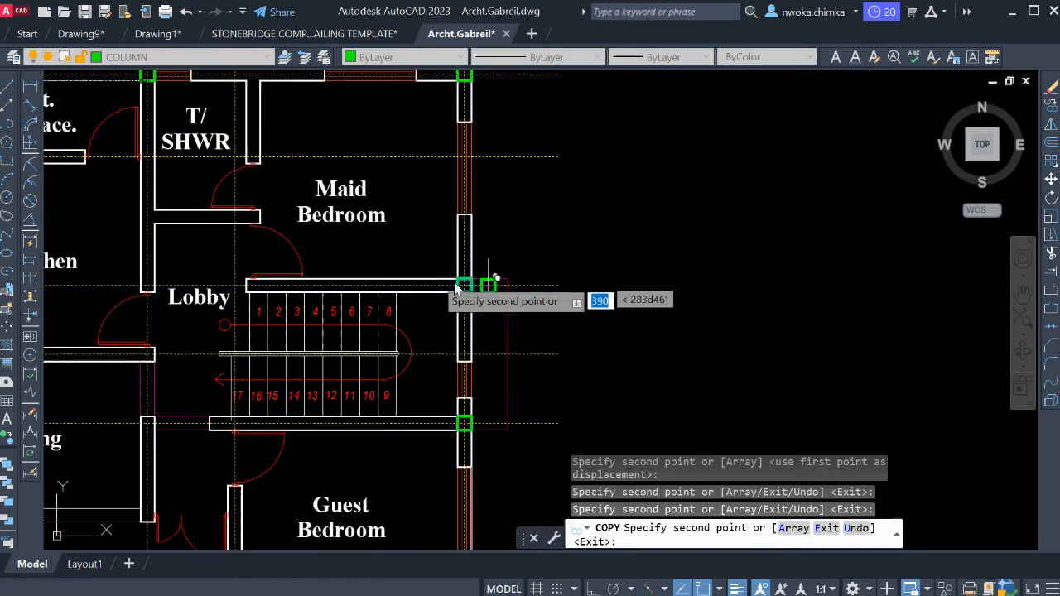
Copy the square column to the grid intersection at the kitchen's upper-left corner, below the kitchen terrace.
scroll(323, 173, "up", 6)
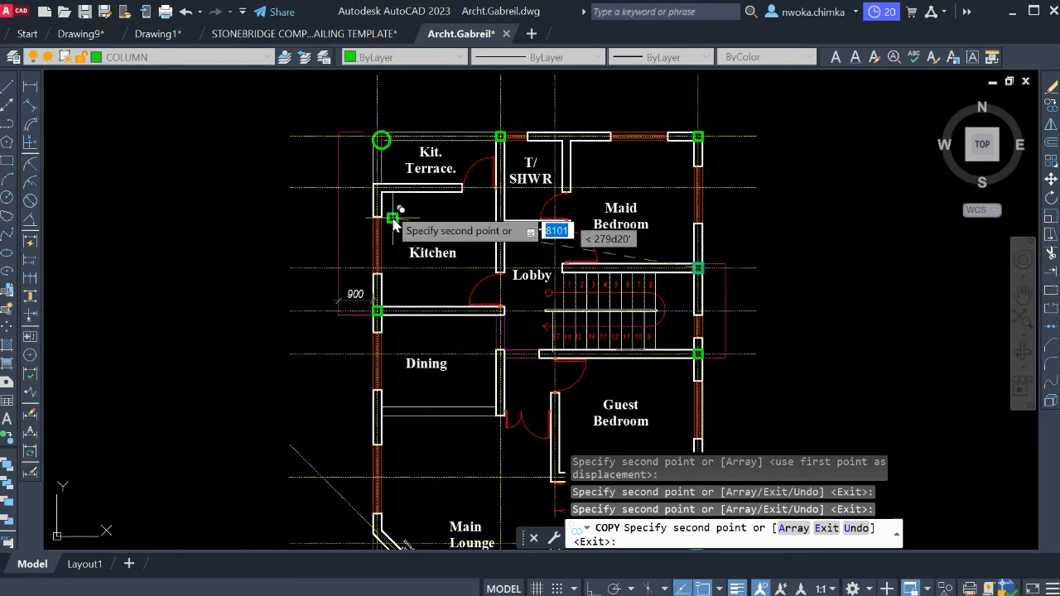
scroll(383, 193, "up", 5)
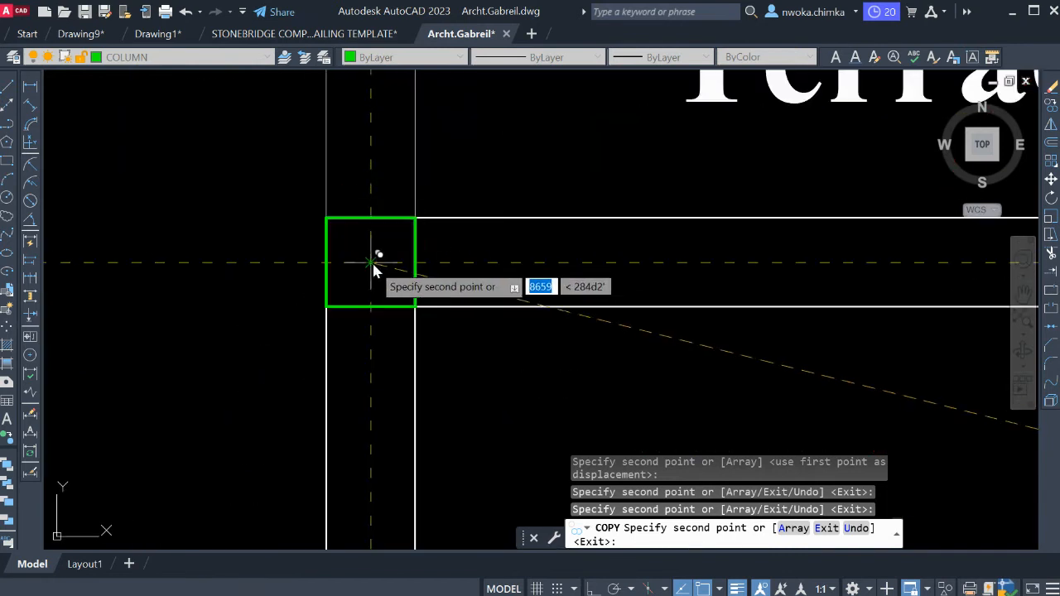
left_click(374, 264)
scroll(450, 161, "down", 6)
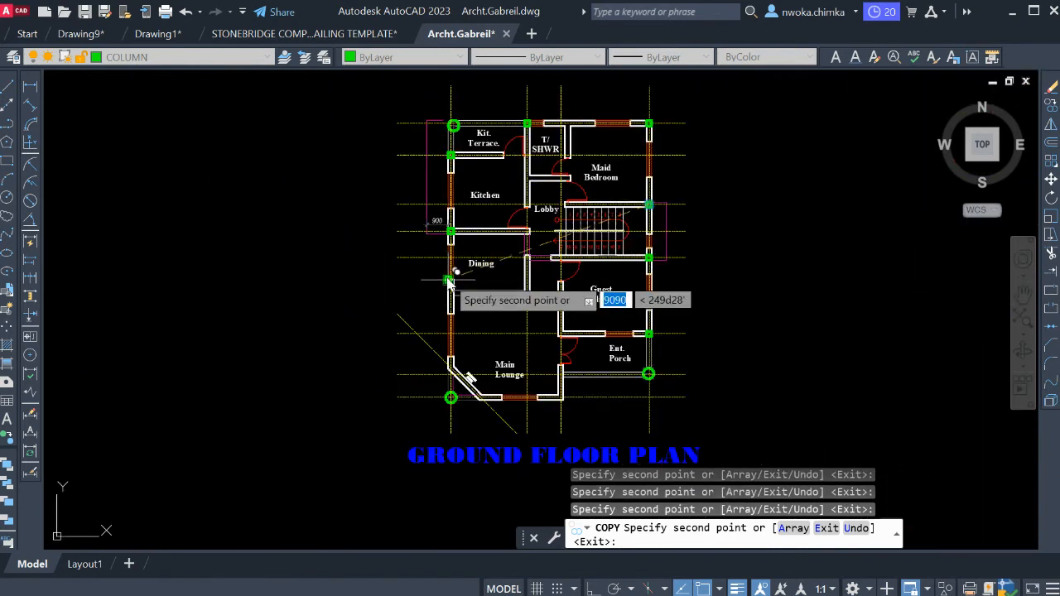
Examine the diagonal electronic station wall of the Main Lounge as a possible column position along its grid lines.
scroll(448, 282, "up", 4)
middle_click_drag(461, 372, 461, 237)
scroll(450, 332, "up", 4)
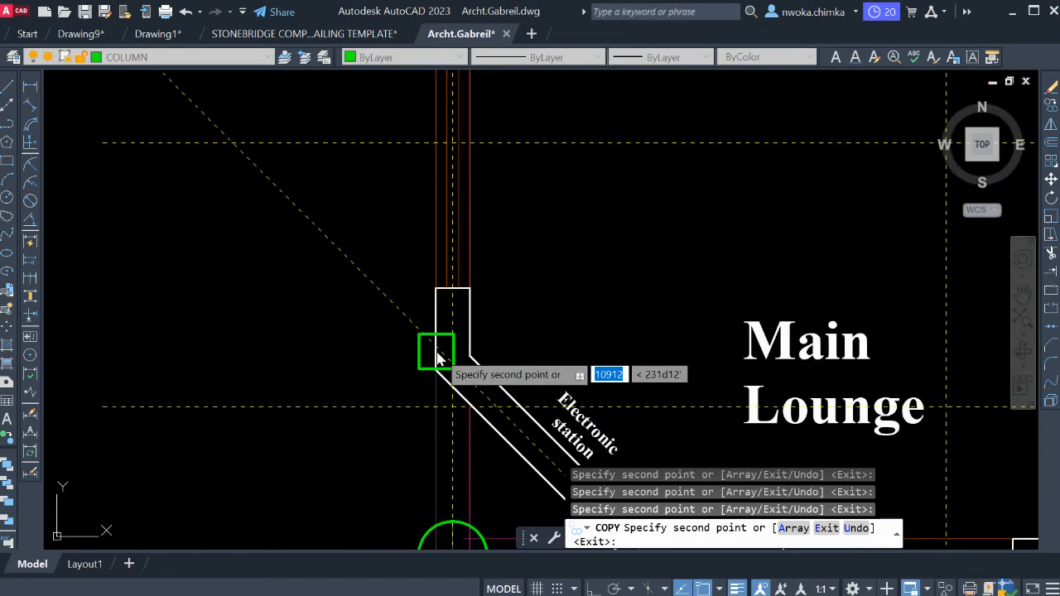
scroll(448, 362, "up", 4)
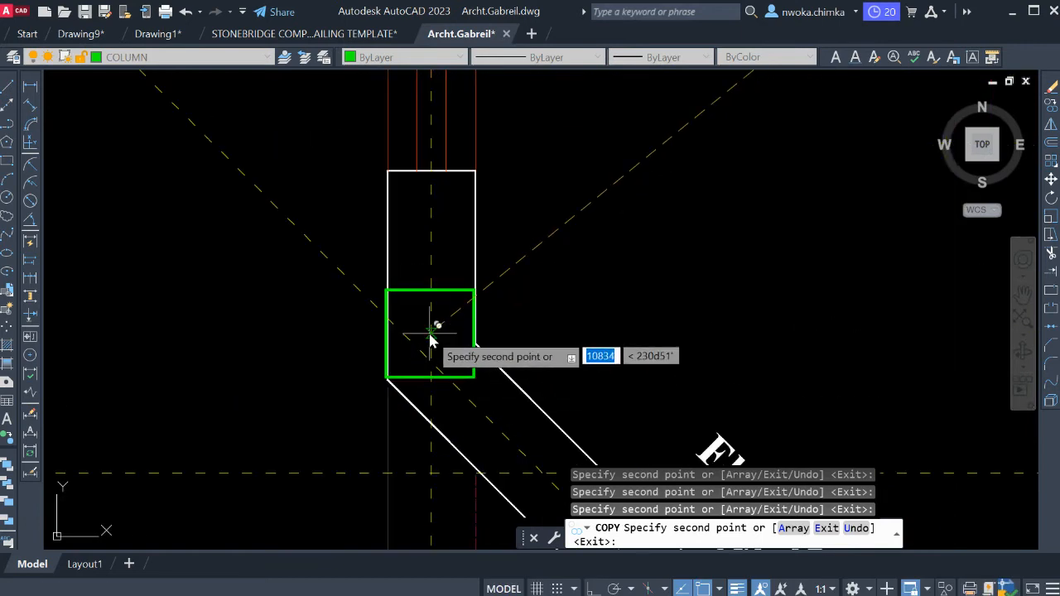
scroll(437, 356, "down", 2)
middle_click_drag(501, 429, 341, 256)
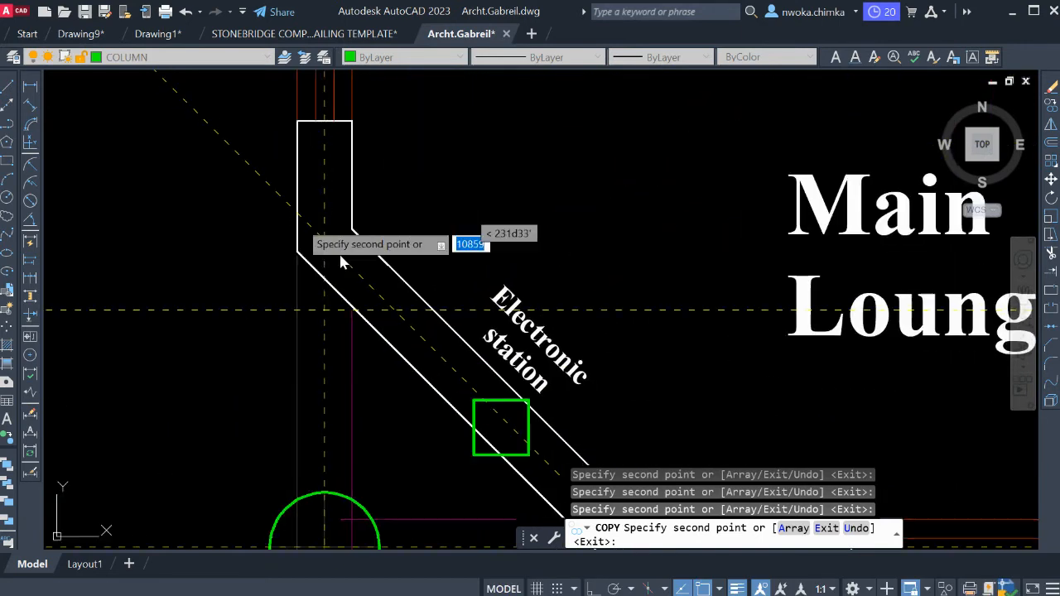
scroll(358, 280, "down", 2)
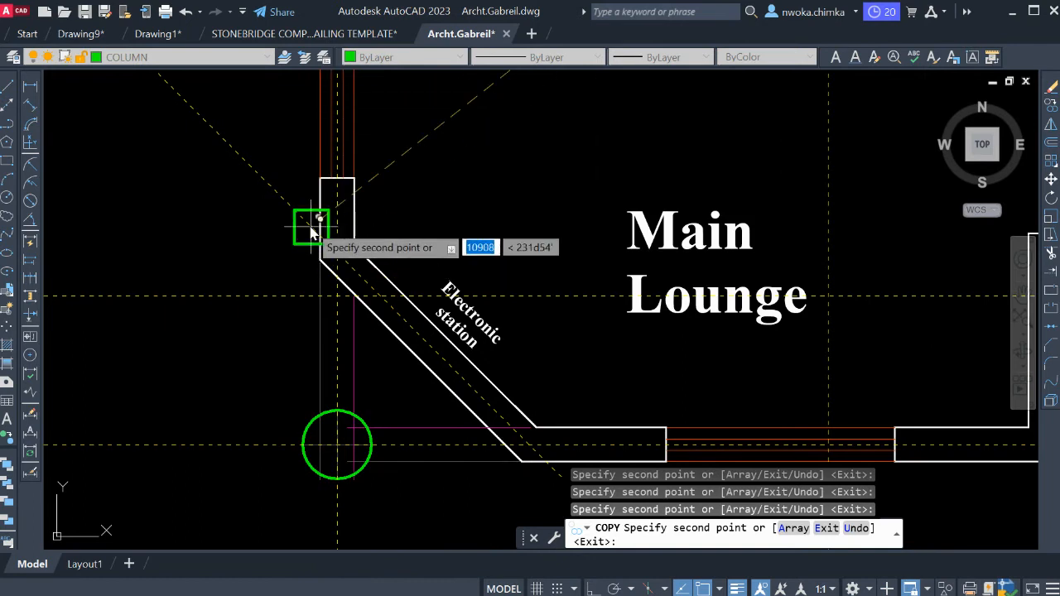
middle_click_drag(463, 421, 333, 303)
scroll(334, 303, "down", 2)
middle_click_drag(651, 388, 502, 373)
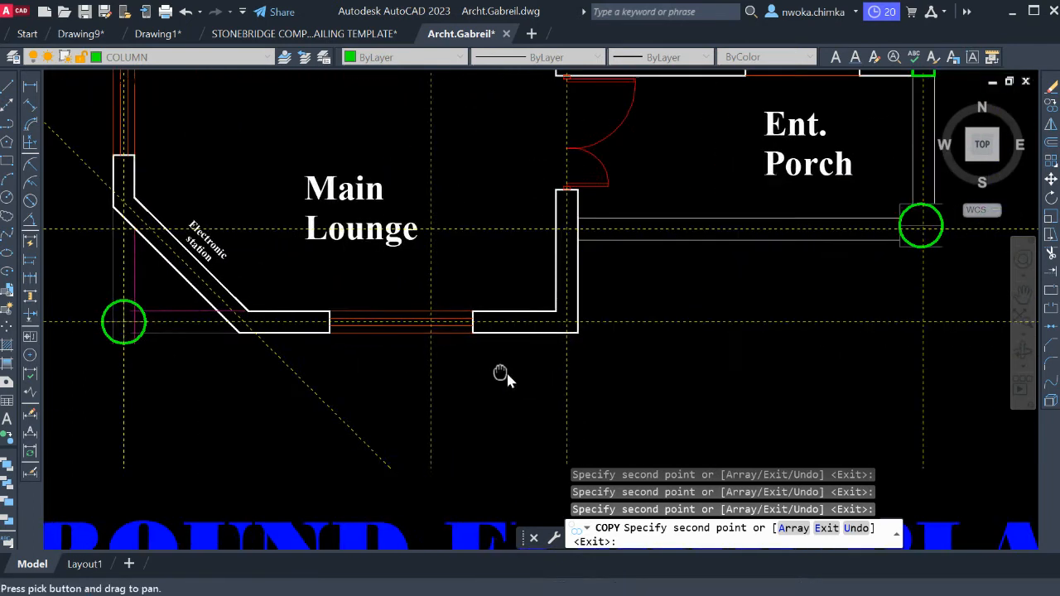
Copy the square column to the grid intersection at the Main Lounge's lower-right corner, below the entrance porch.
scroll(598, 319, "up", 2)
scroll(575, 322, "up", 4)
scroll(530, 356, "down", 6)
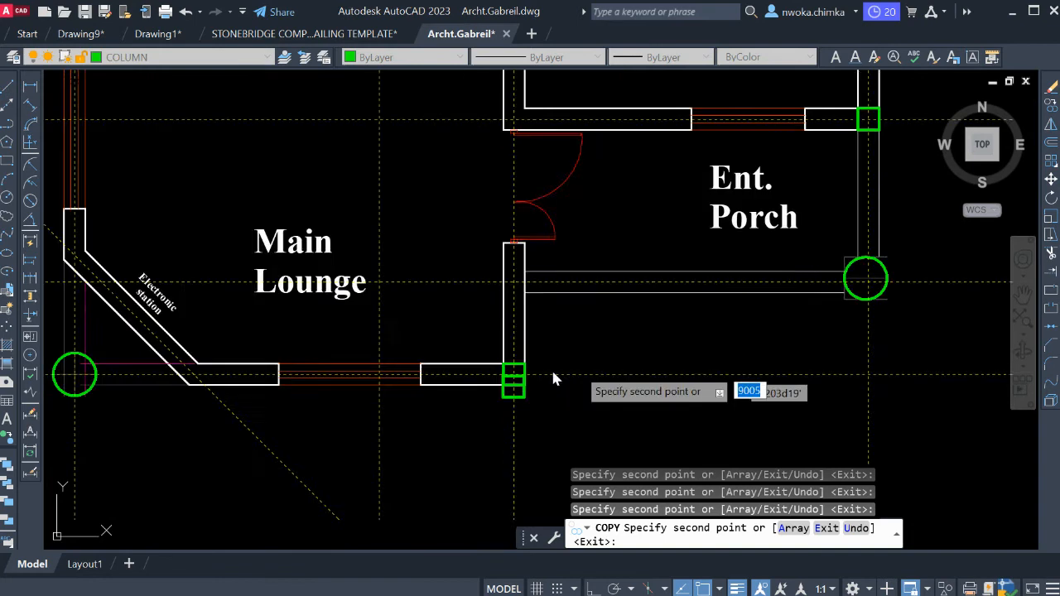
scroll(555, 365, "up", 4)
scroll(530, 352, "down", 4)
scroll(577, 348, "down", 2)
Copy the square column to the grid intersection at the Guest Bedroom's lower-left corner, beside the entrance porch door.
middle_click_drag(579, 354, 588, 377)
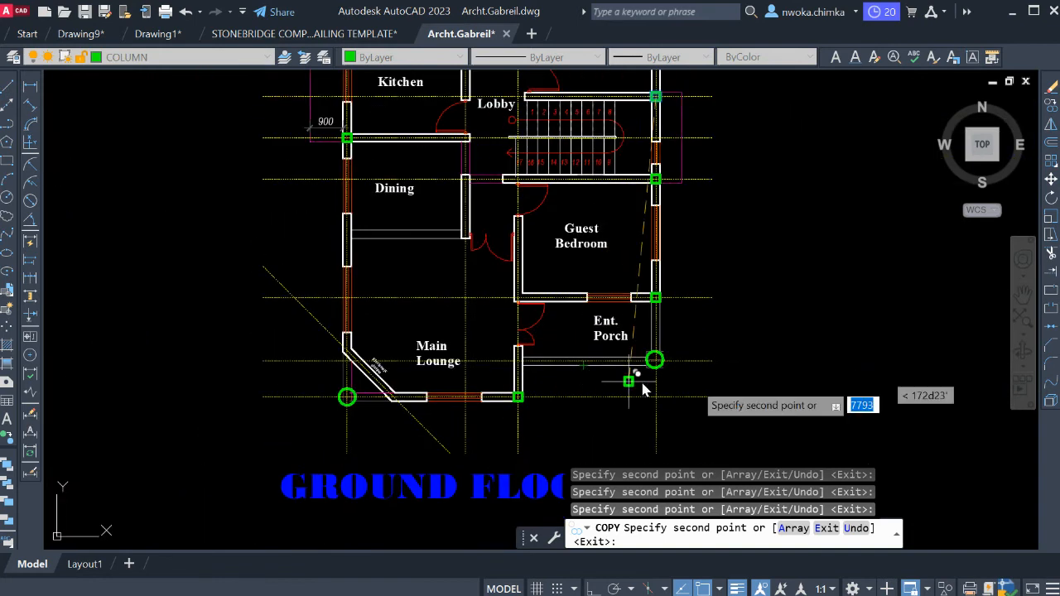
scroll(525, 350, "up", 6)
scroll(566, 310, "down", 5)
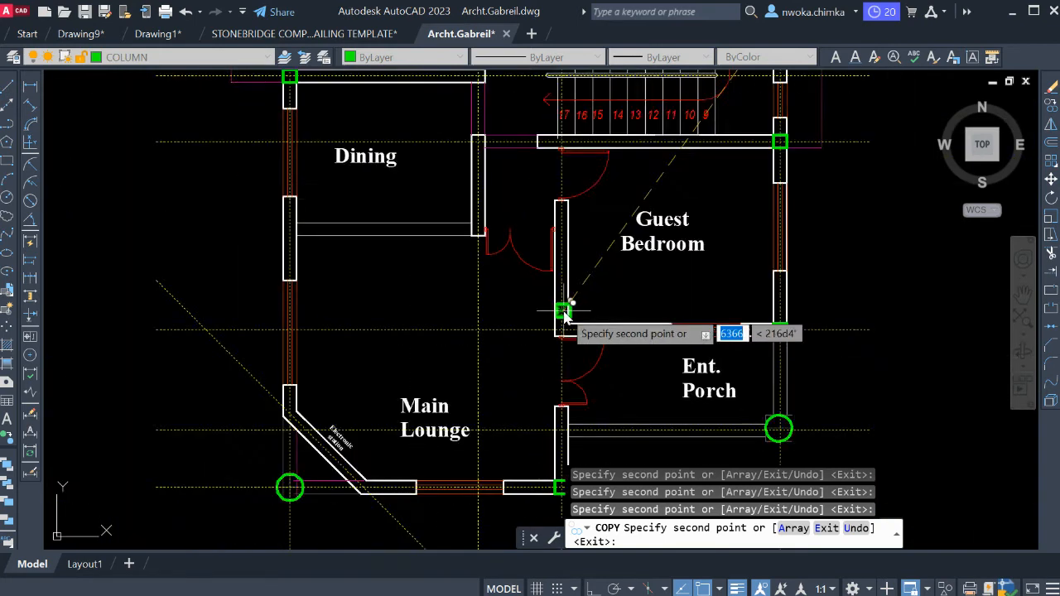
scroll(551, 310, "up", 9)
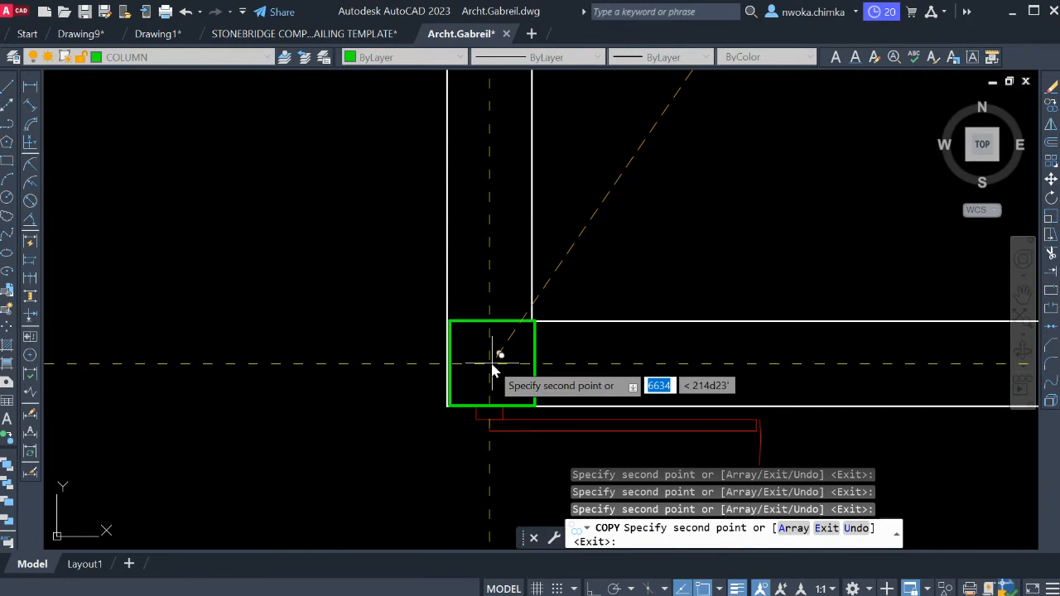
left_click(489, 363)
scroll(406, 341, "down", 8)
middle_click_drag(806, 334, 811, 397)
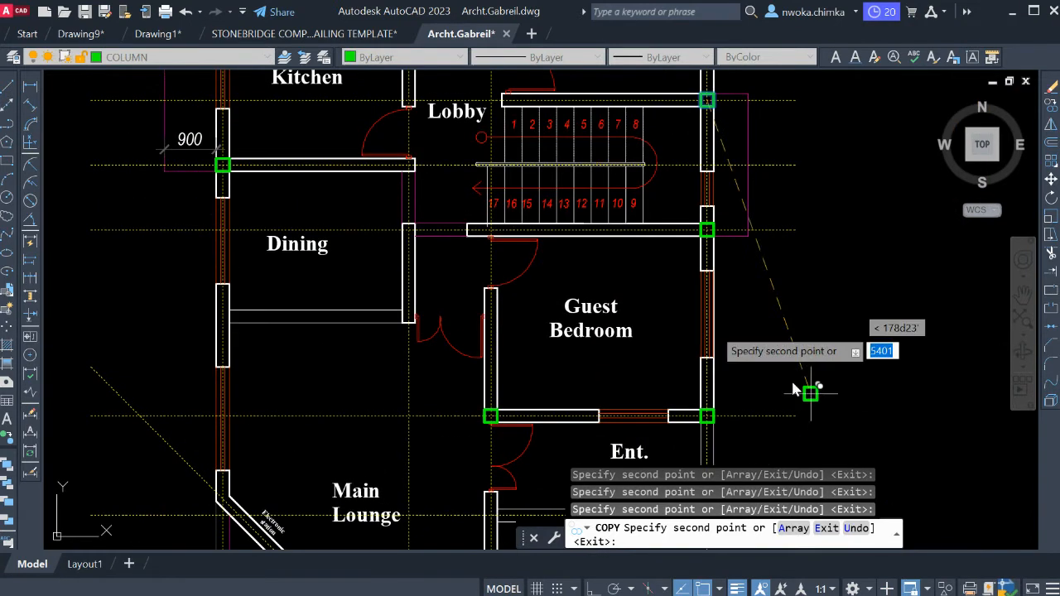
Copy the square column to the grid intersection at the lobby end of the wall between kitchen and dining.
scroll(487, 230, "up", 2)
middle_click_drag(487, 230, 508, 313)
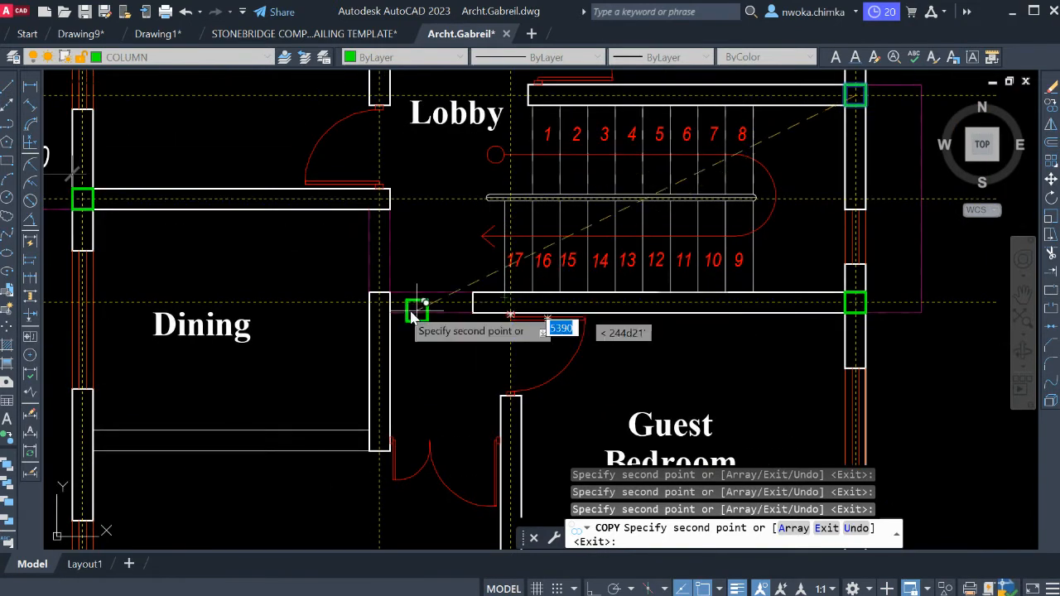
scroll(446, 304, "down", 4)
middle_click_drag(430, 363, 453, 388)
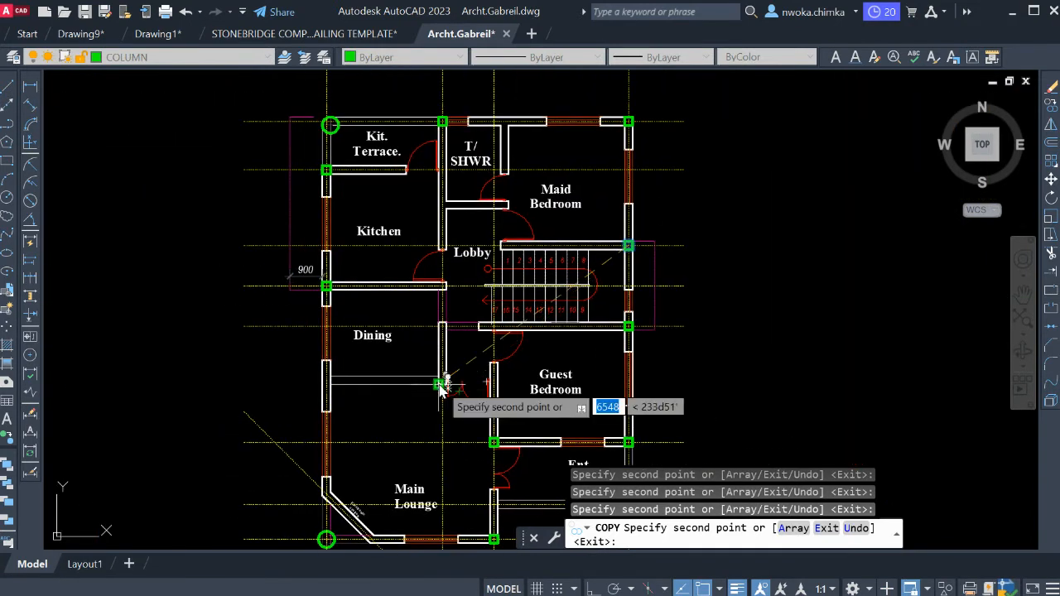
scroll(440, 388, "up", 2)
scroll(433, 223, "up", 5)
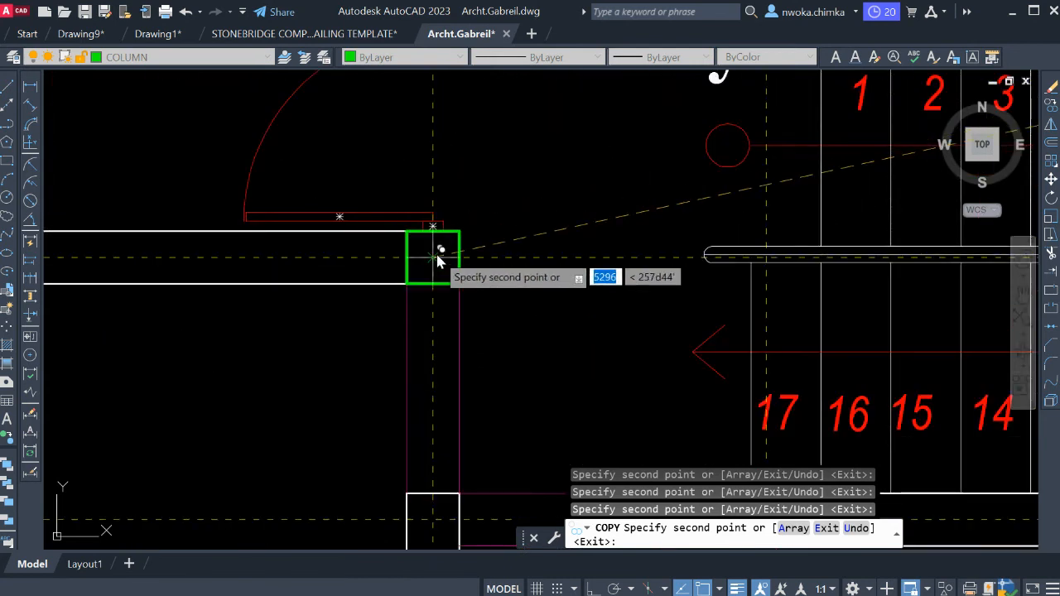
scroll(438, 259, "up", 2)
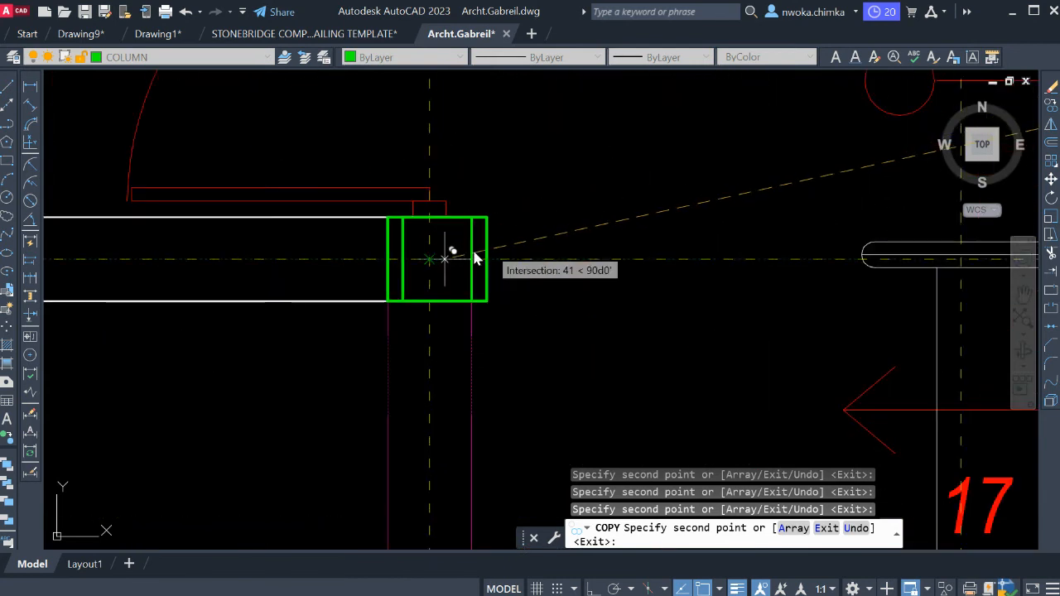
scroll(474, 259, "down", 8)
Copy the square column to the grid intersection at the lower end of the wall between kitchen and lobby, and end the copying.
scroll(508, 263, "up", 2)
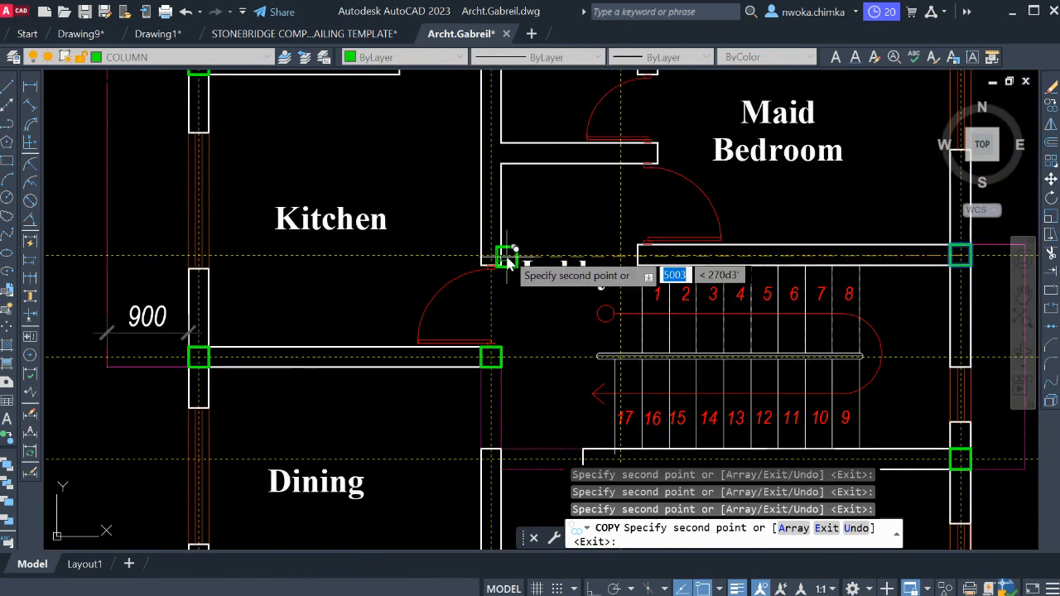
scroll(508, 263, "down", 2)
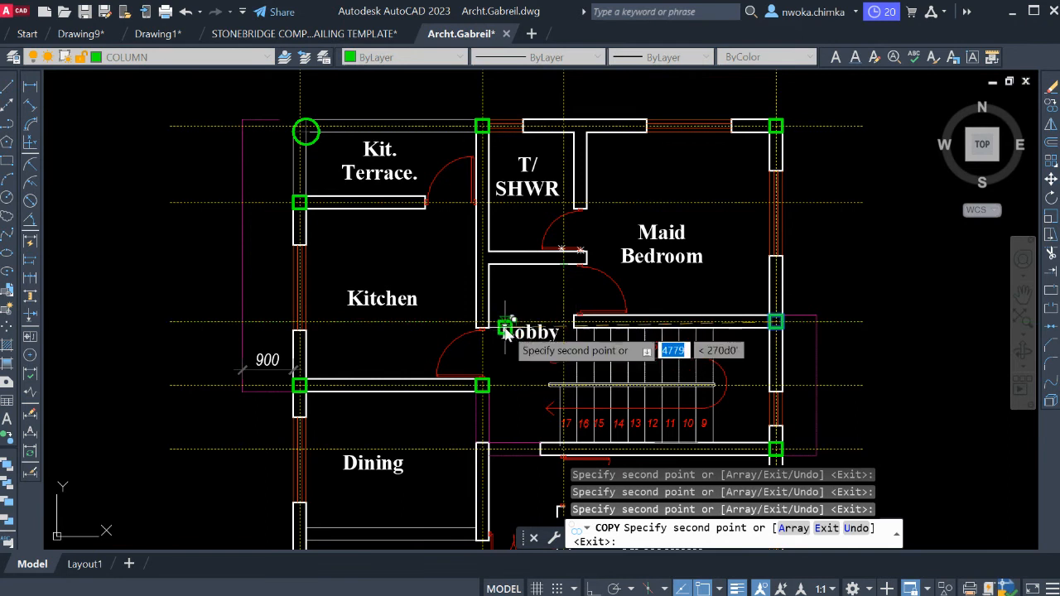
scroll(504, 330, "up", 10)
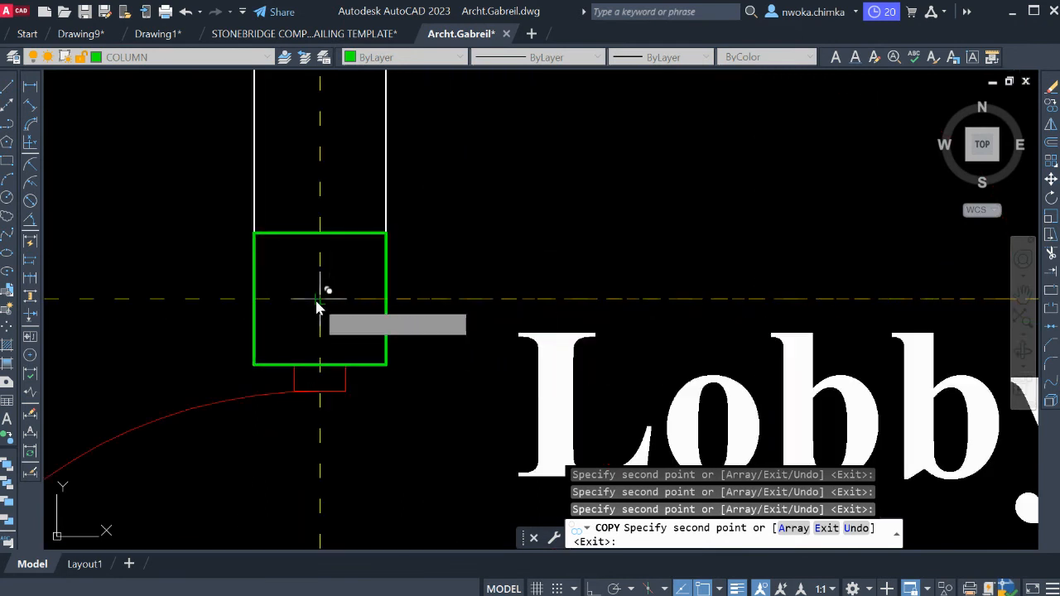
scroll(316, 306, "down", 8)
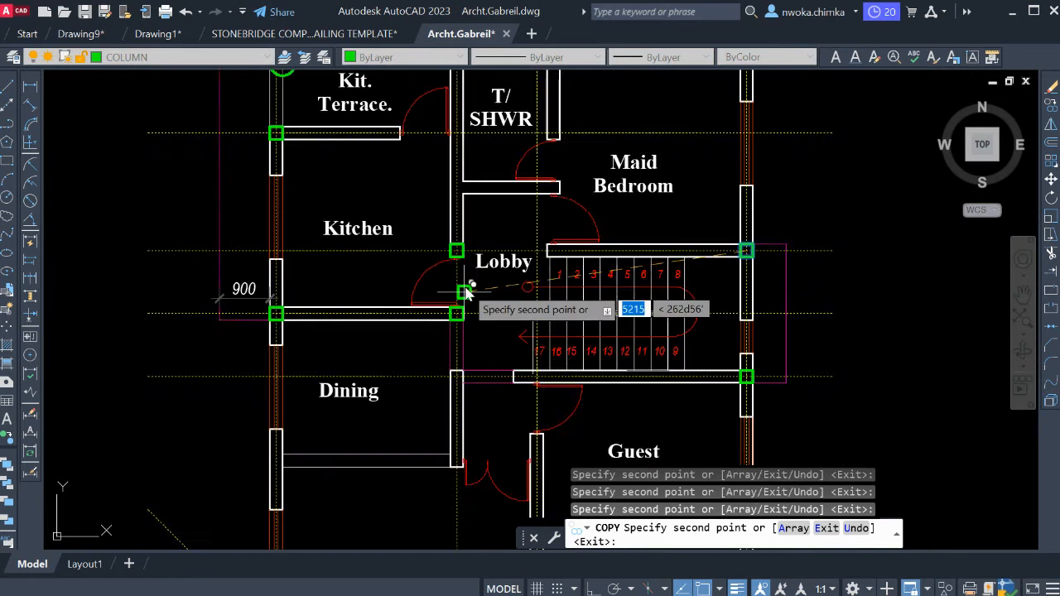
scroll(465, 264, "down", 3)
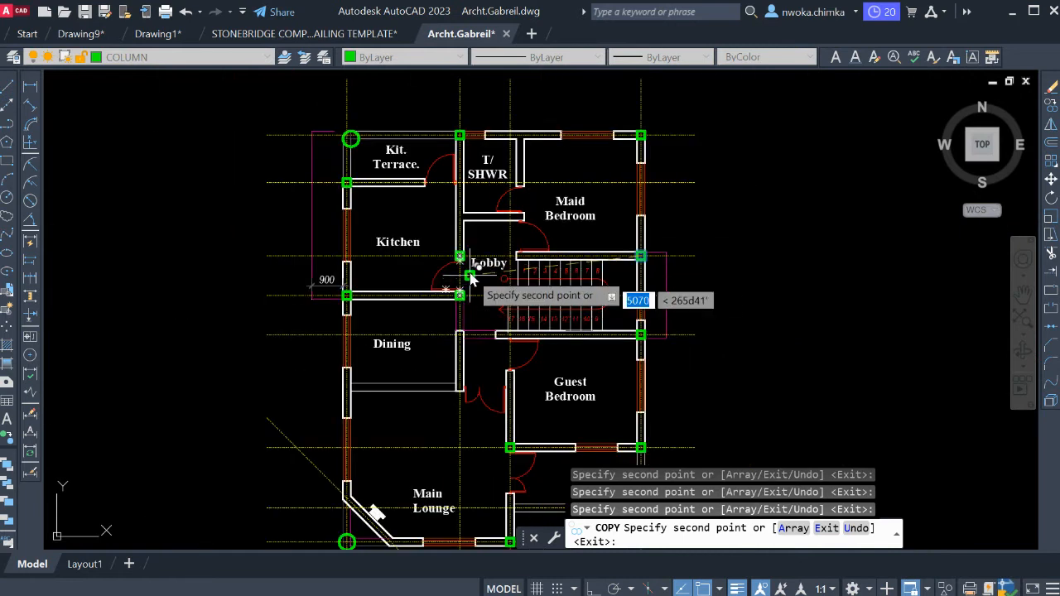
scroll(461, 288, "up", 4)
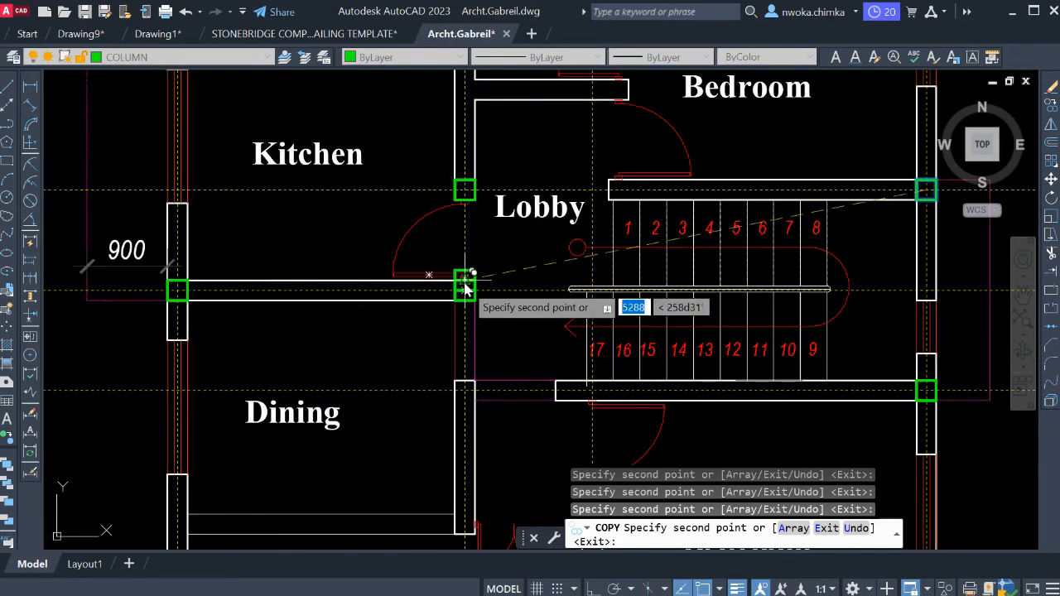
key("Escape")
Draw a short vertical helper line between the two parallel lines separating Dining from the Main Lounge.
middle_click_drag(487, 372, 485, 306)
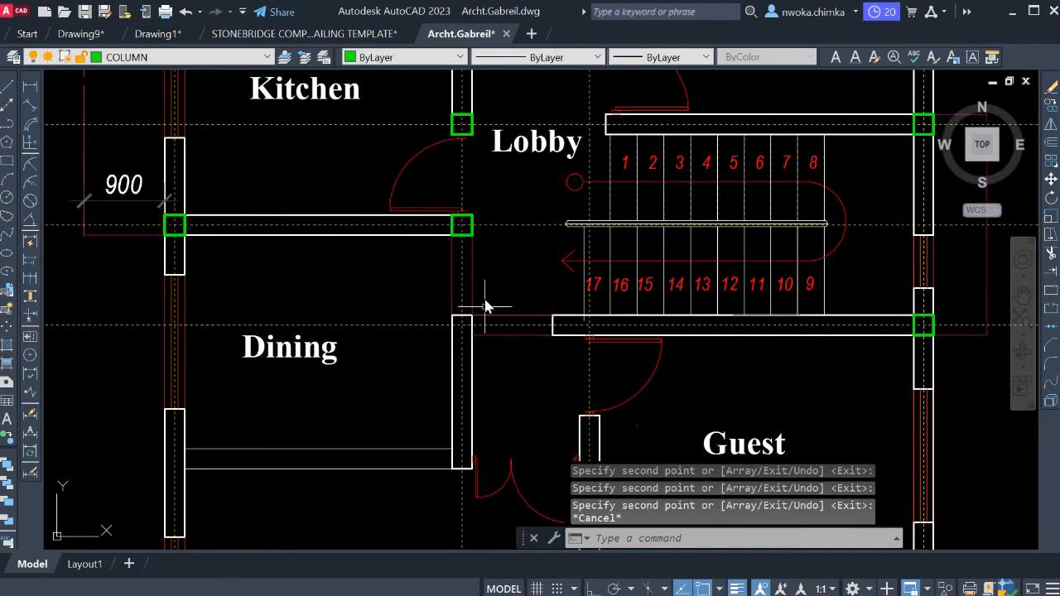
middle_click_drag(467, 445, 509, 368)
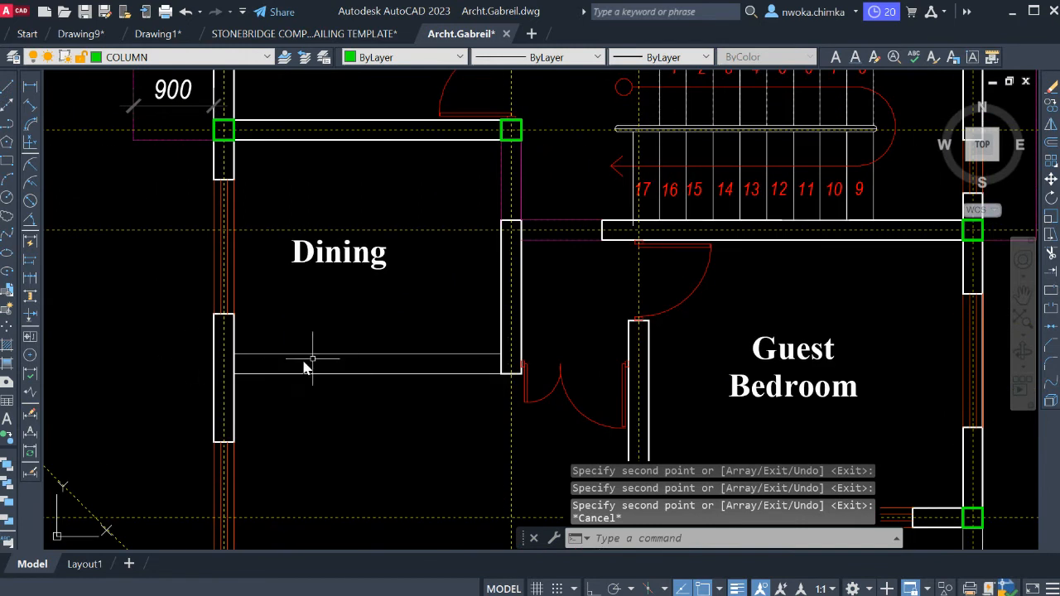
scroll(253, 372, "up", 2)
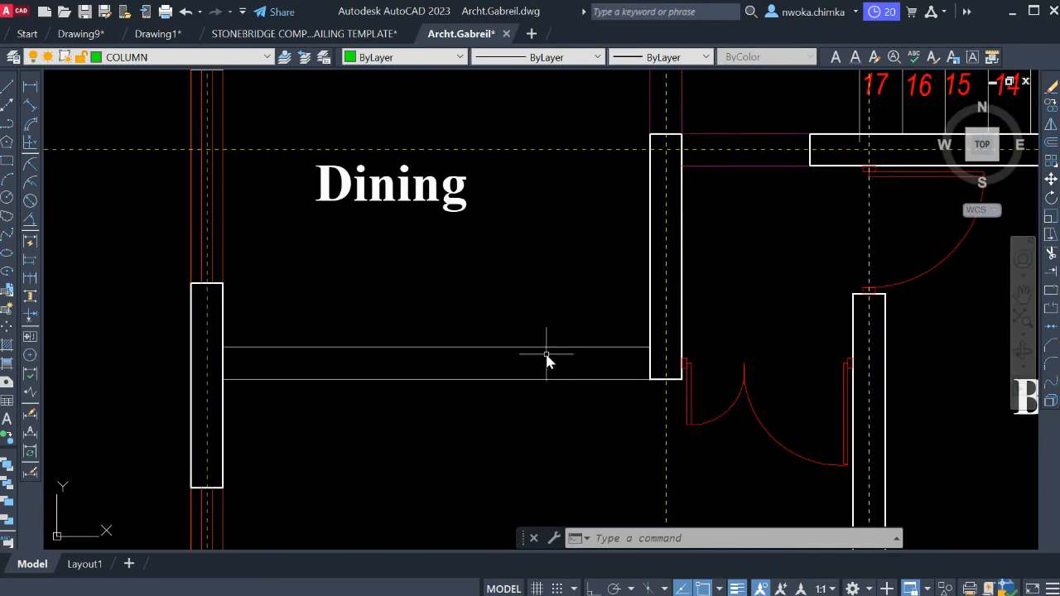
key("l")
key("Return")
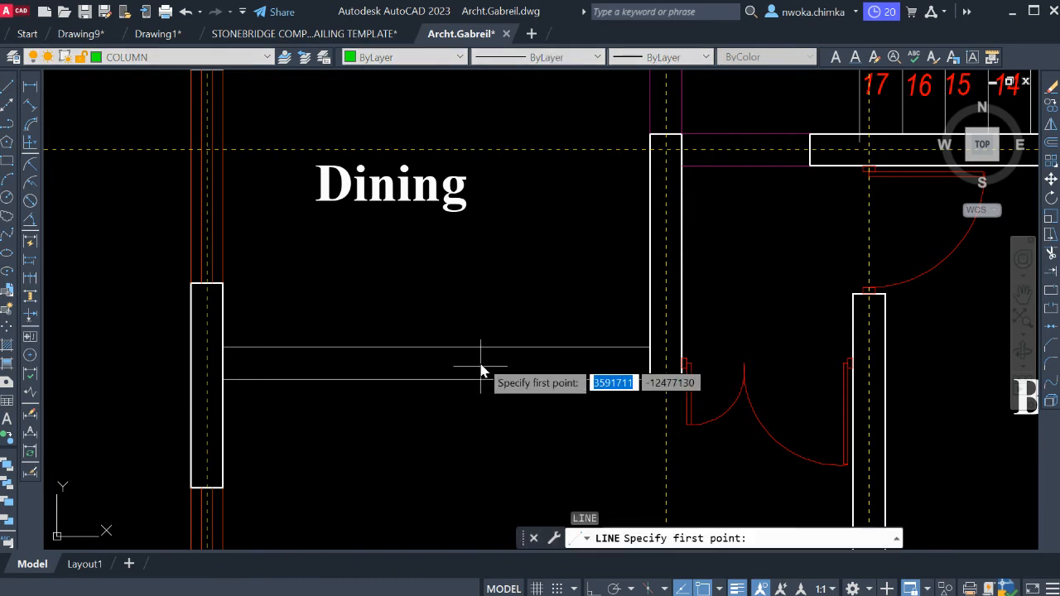
left_click(480, 348)
left_click(479, 380)
key("Escape")
scroll(504, 350, "down", 4)
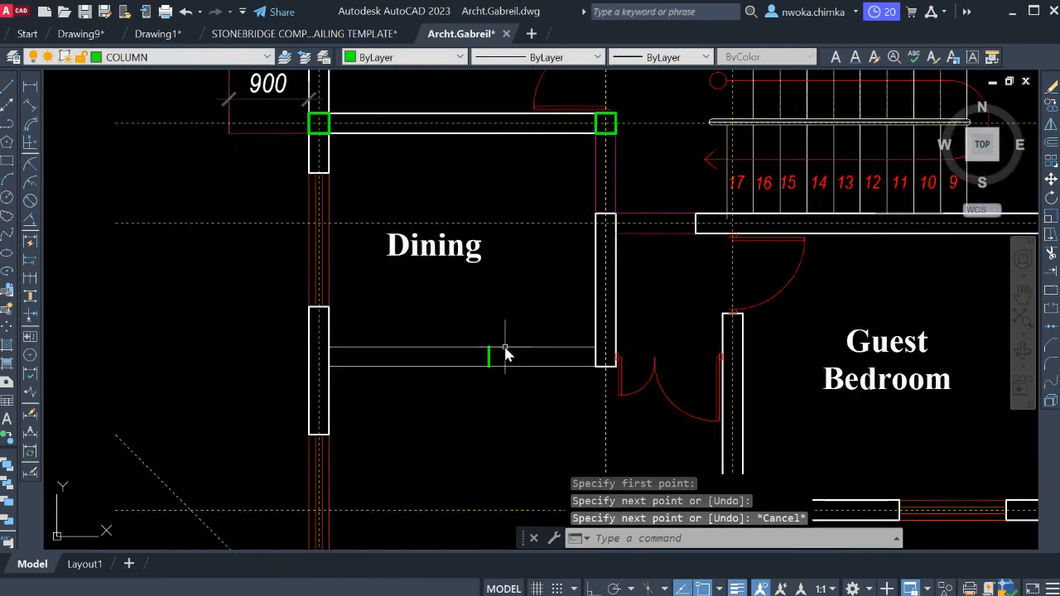
Copy the horizontal grid line through the dining room down to the midpoint of the short helper line.
scroll(521, 263, "up", 2)
left_click(528, 250)
left_click(507, 283)
type("co")
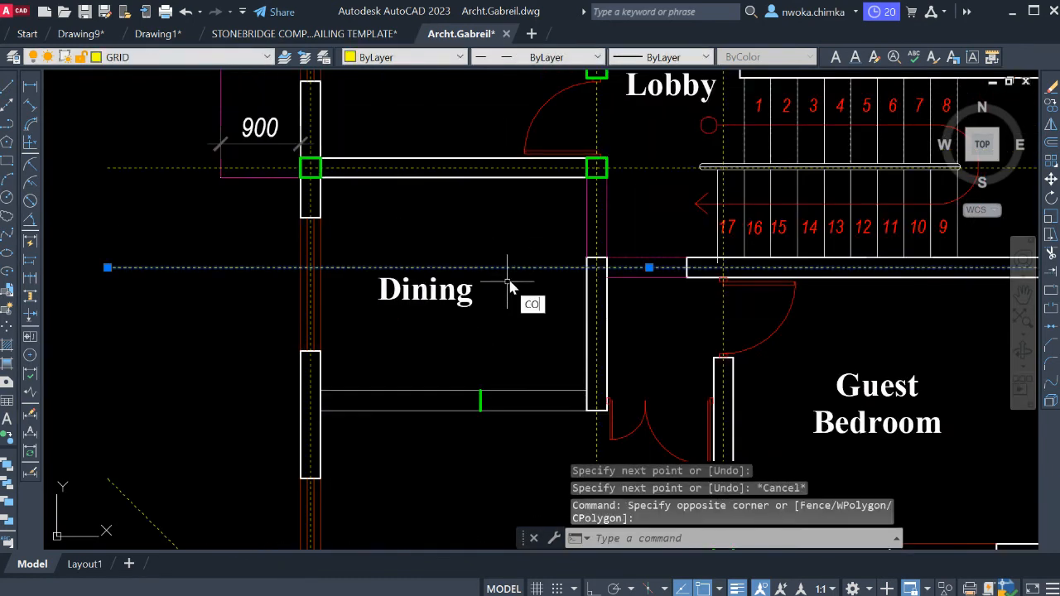
key("Return")
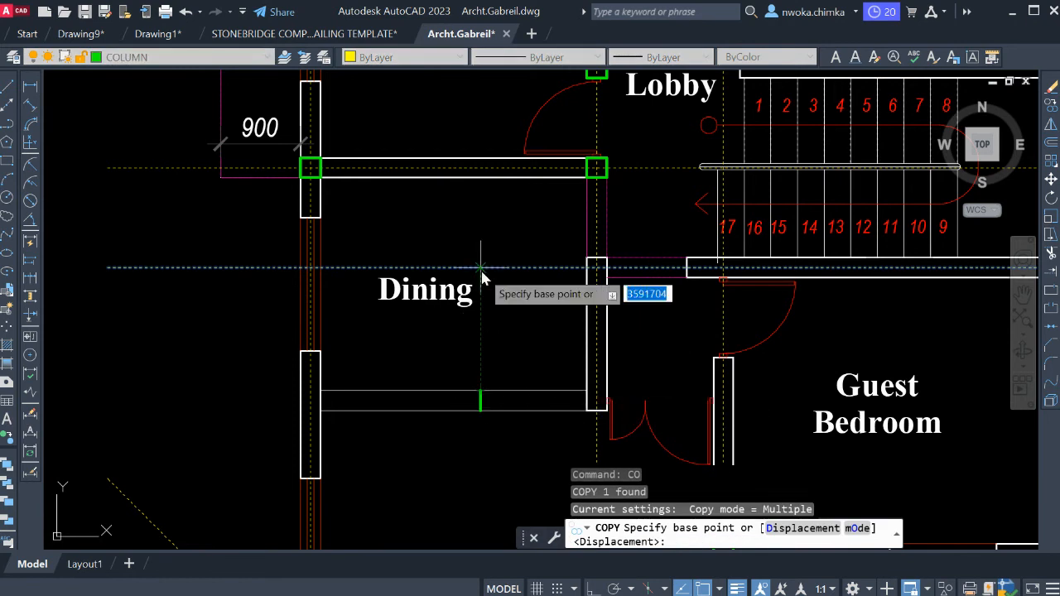
left_click(480, 268)
left_click(482, 410)
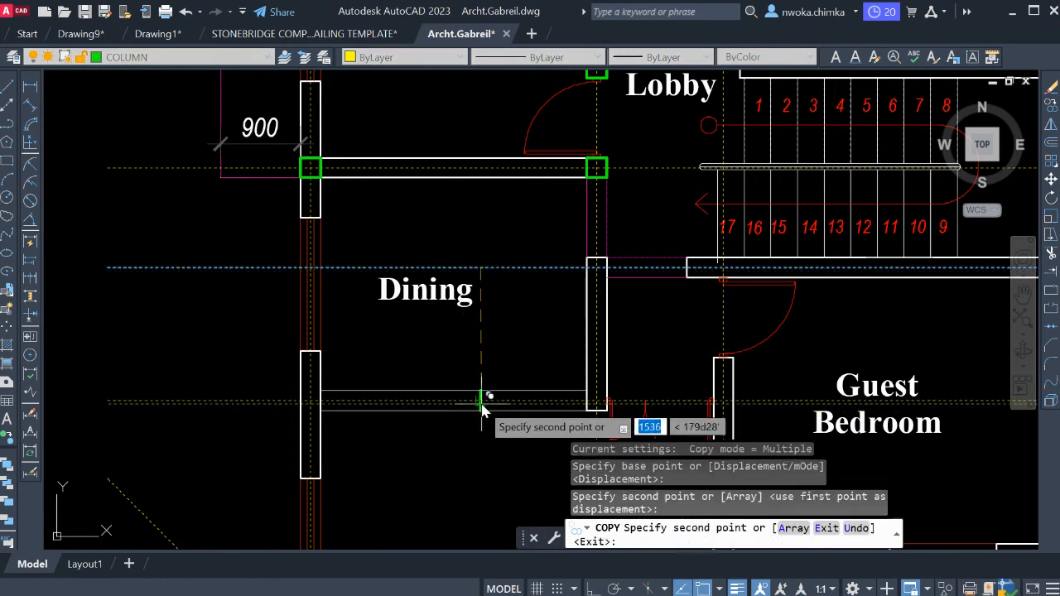
key("Escape")
Erase the short helper line between Dining and the Main Lounge.
scroll(478, 402, "up", 2)
left_click(443, 352)
left_click(518, 441)
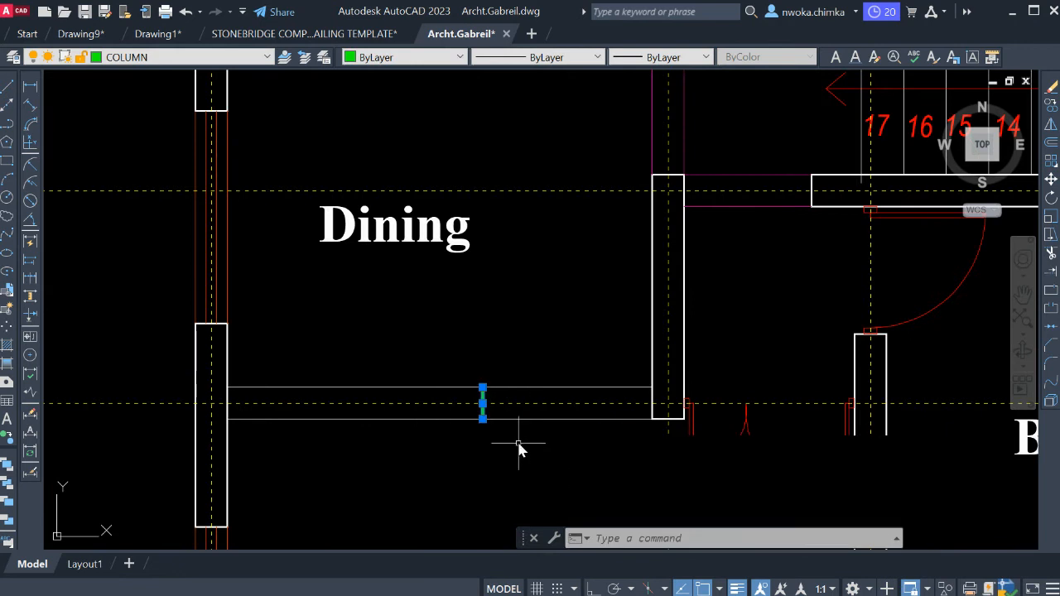
key("Return")
scroll(559, 296, "down", 3)
Move the column at the lobby end of the kitchen–dining wall to the grid intersection at the dining room's lower-right corner.
scroll(496, 336, "up", 5)
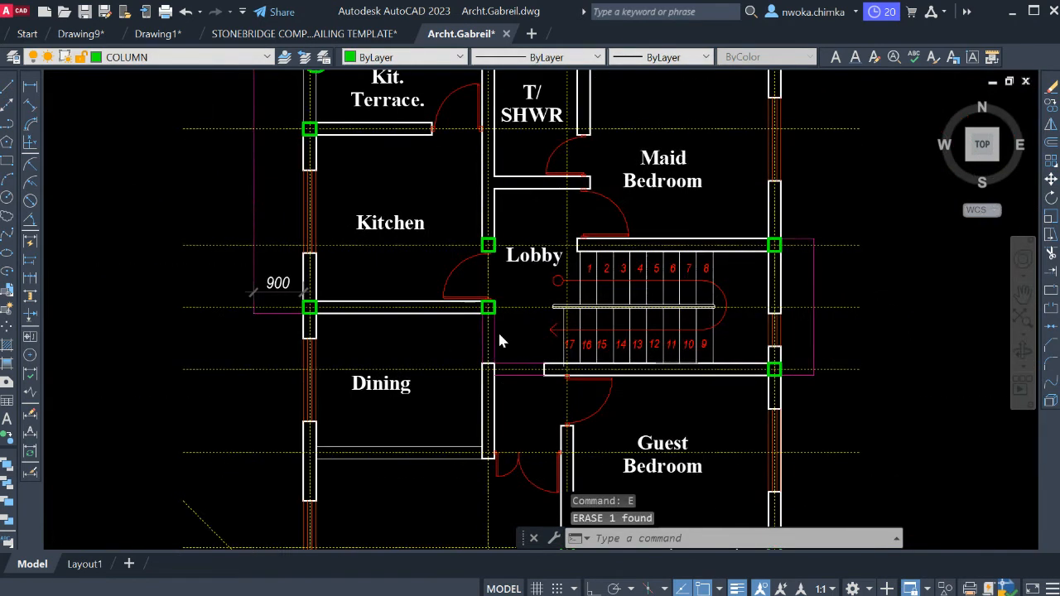
left_click(487, 258)
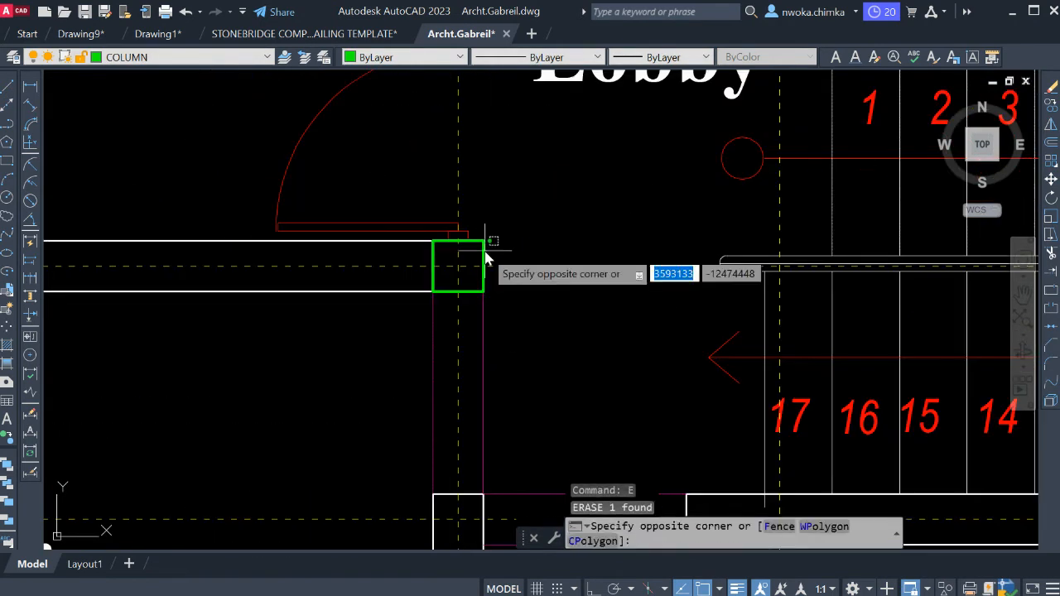
left_click(490, 255)
left_click(485, 258)
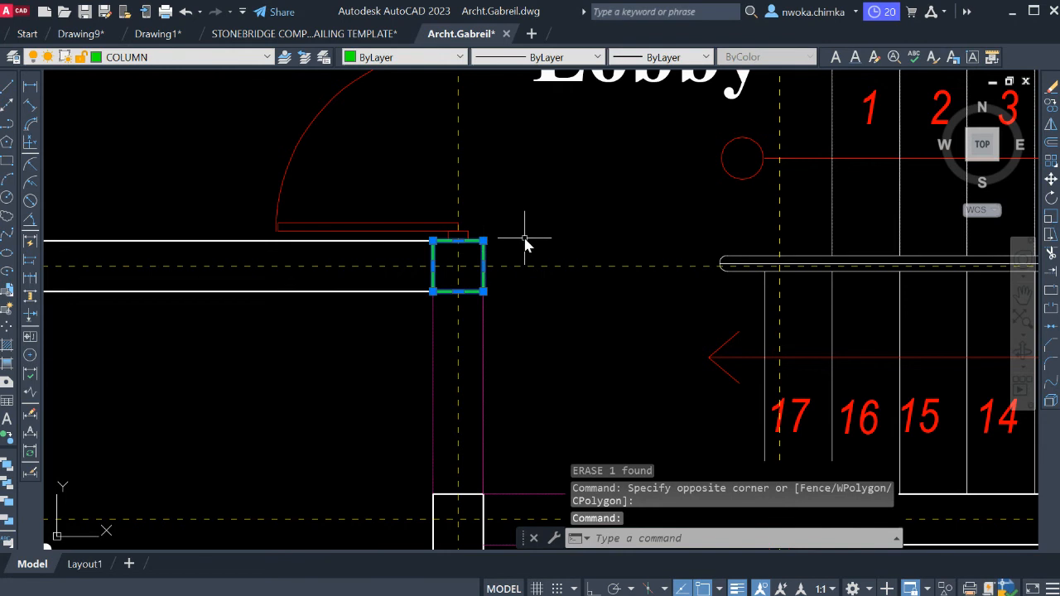
type("m")
key("Return")
left_click(459, 266)
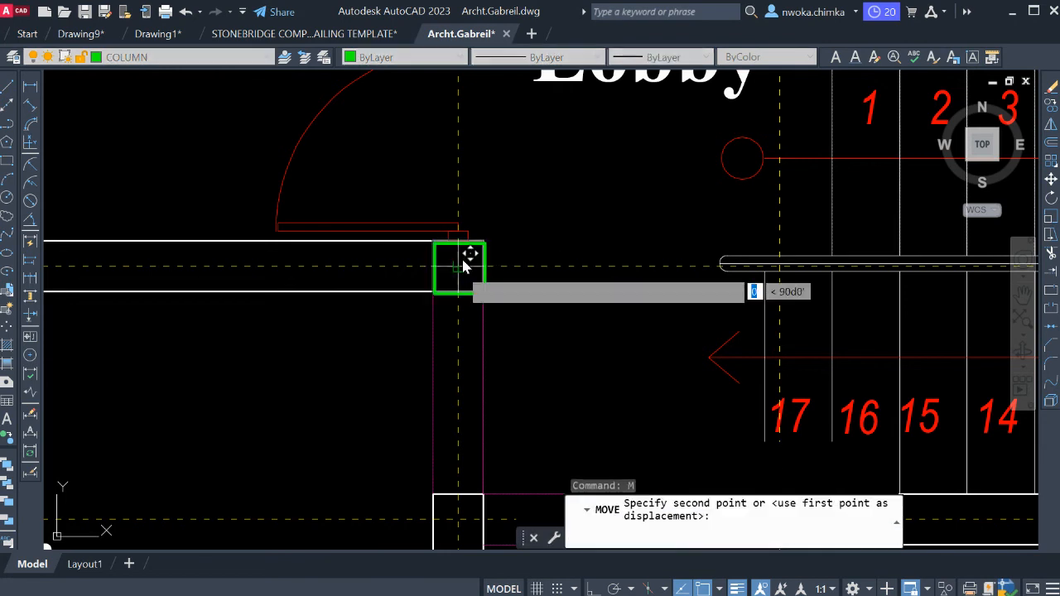
scroll(469, 258, "down", 3)
scroll(480, 346, "up", 7)
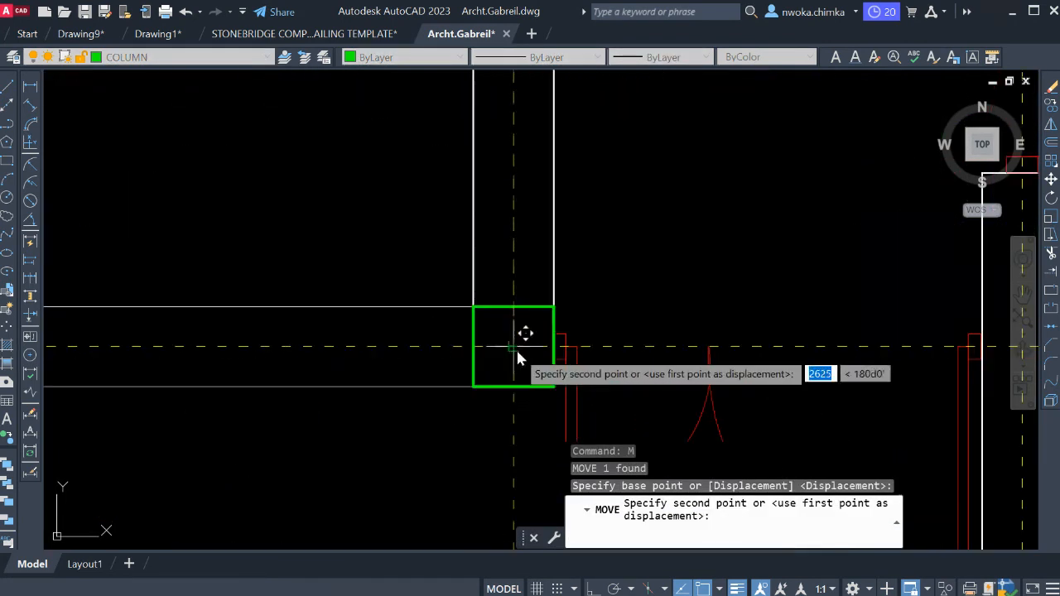
left_click(515, 348)
scroll(517, 353, "down", 8)
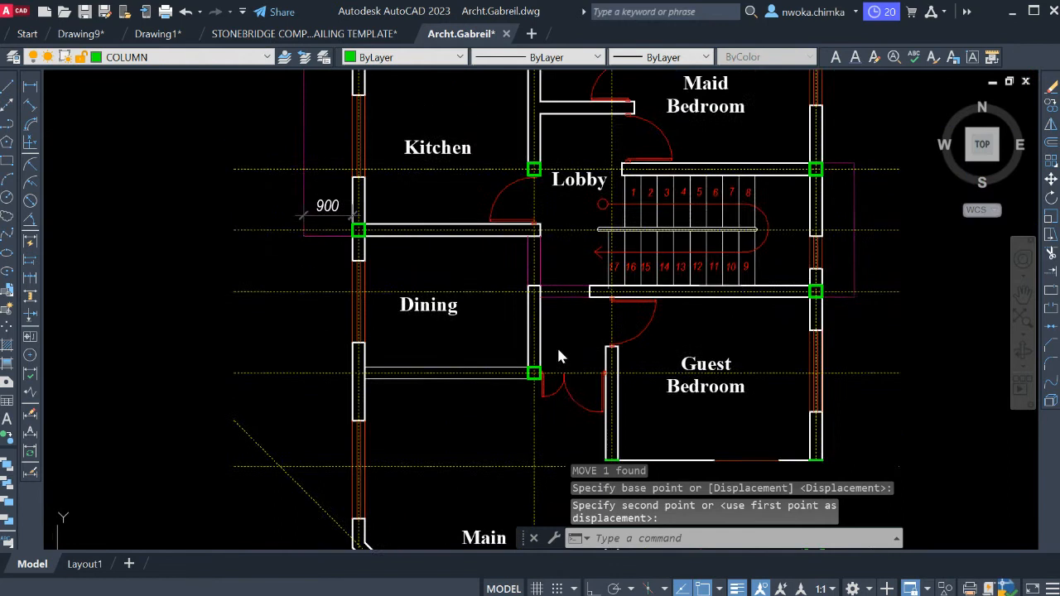
Measure the vertical distance between the Kitchen–Lobby column and the column at the dining room's lower-right corner.
scroll(568, 344, "up", 1)
scroll(539, 286, "up", 4)
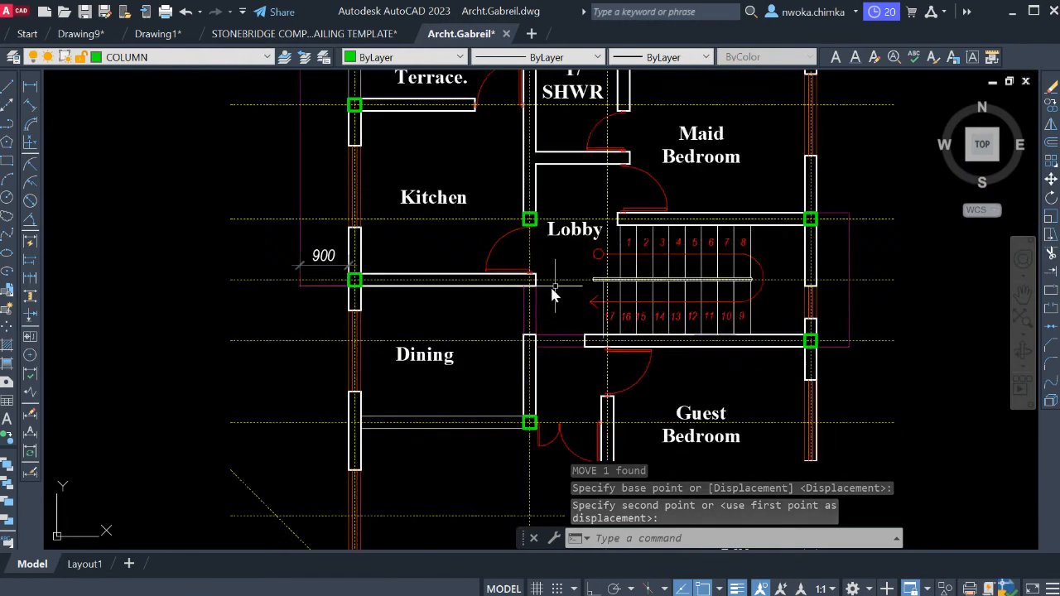
scroll(588, 248, "down", 2)
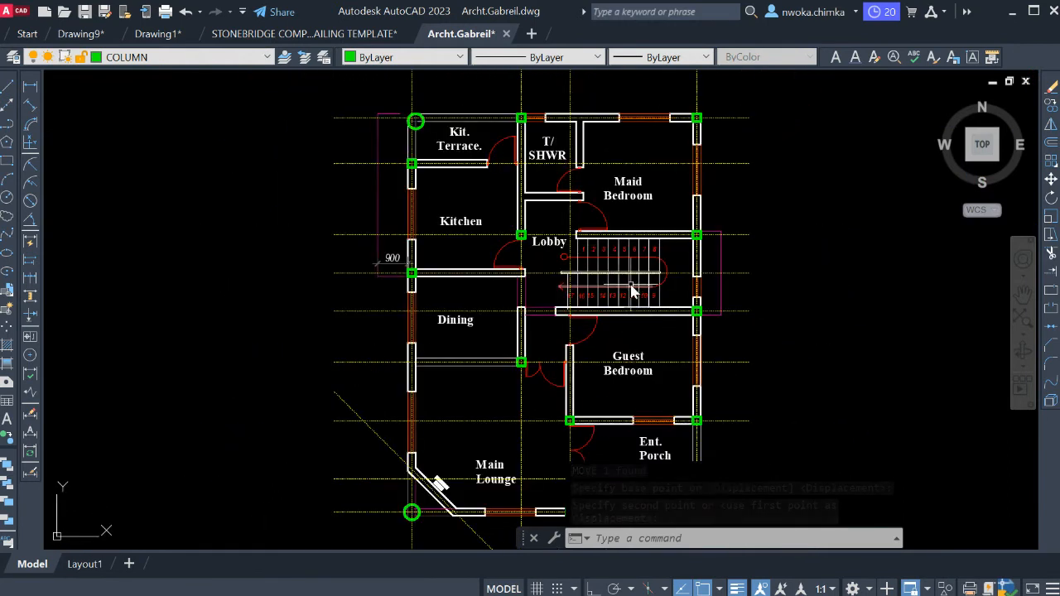
middle_click_drag(560, 280, 556, 275)
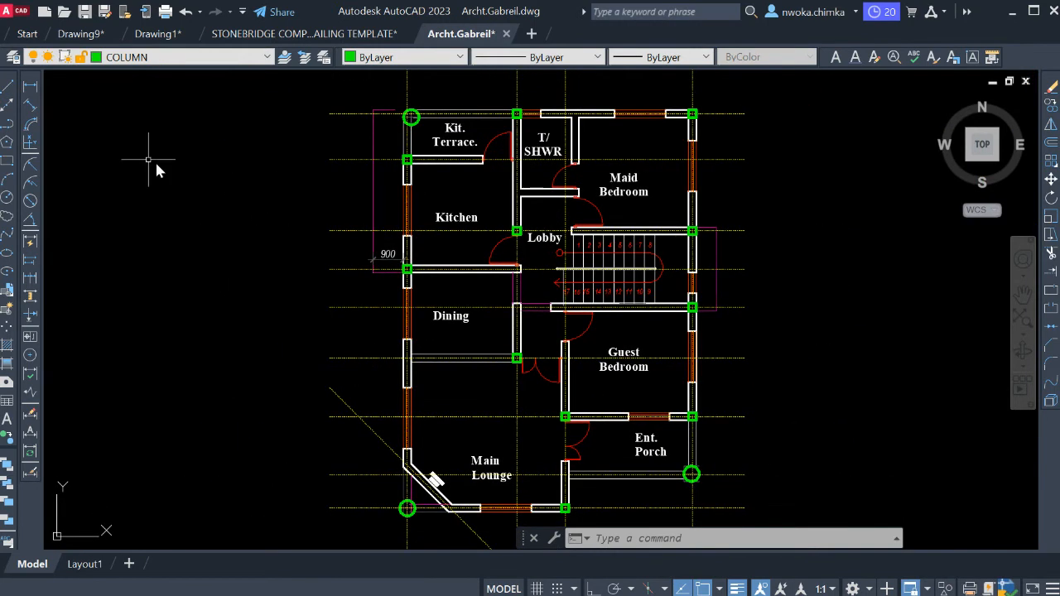
left_click(34, 96)
scroll(514, 242, "up", 2)
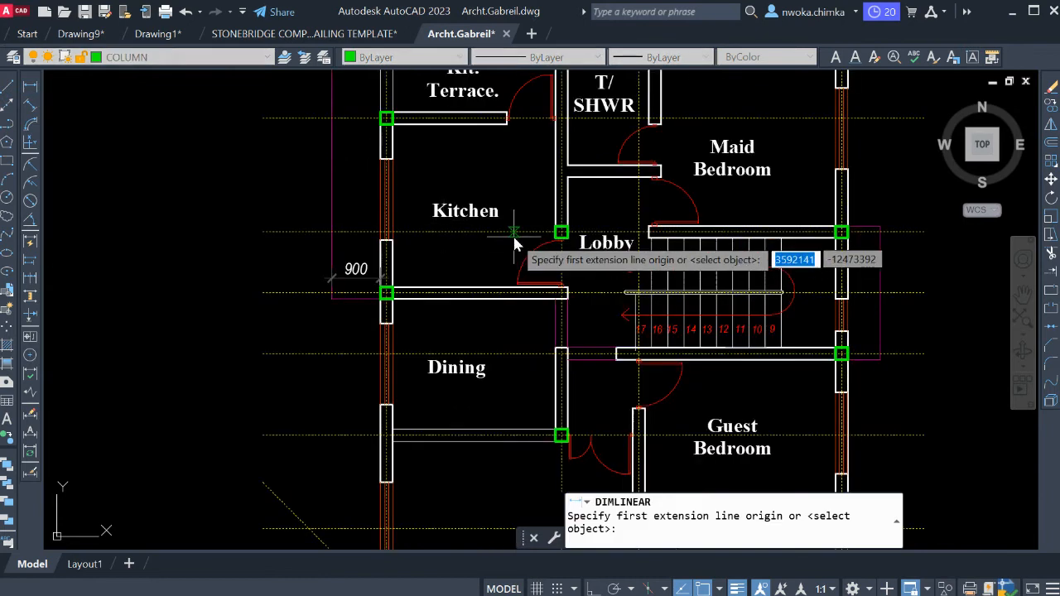
scroll(573, 238, "up", 3)
left_click(549, 228)
scroll(498, 144, "down", 3)
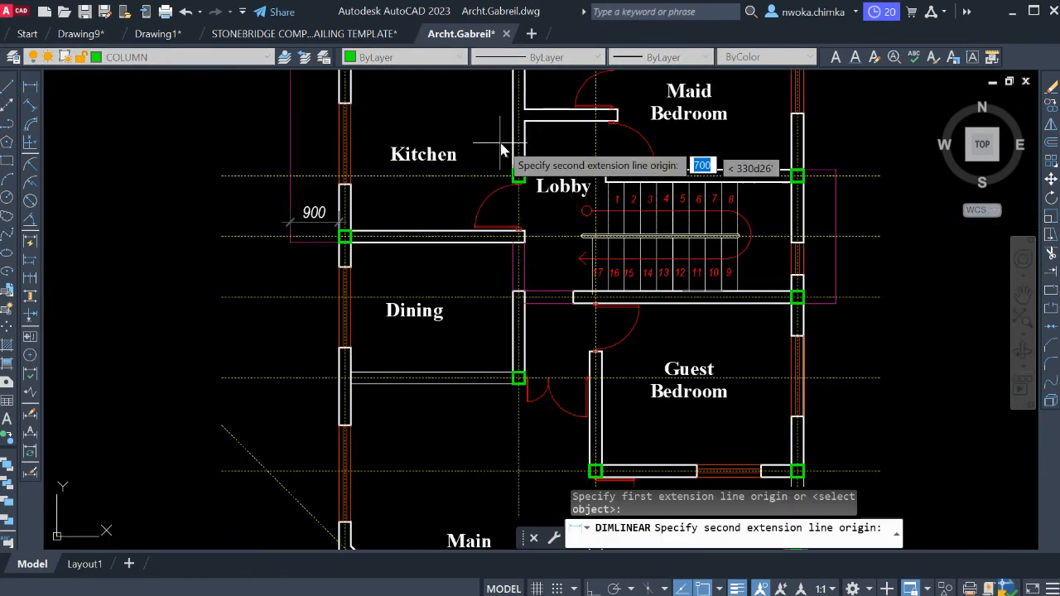
scroll(520, 379, "up", 4)
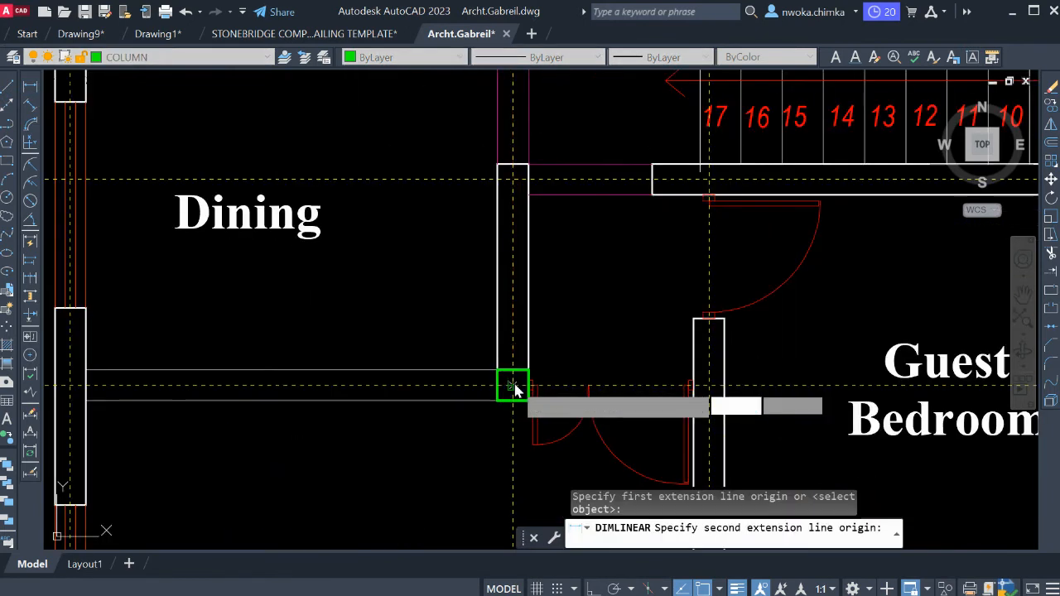
left_click(515, 388)
scroll(515, 387, "down", 3)
scroll(489, 265, "up", 3)
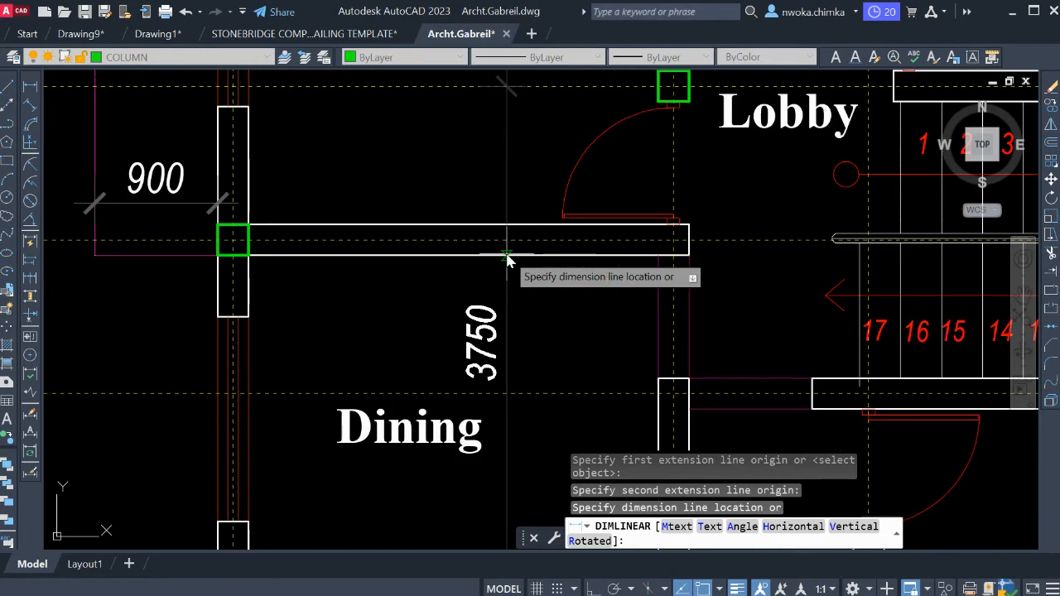
scroll(507, 260, "down", 2)
key("Escape")
scroll(512, 259, "down", 4)
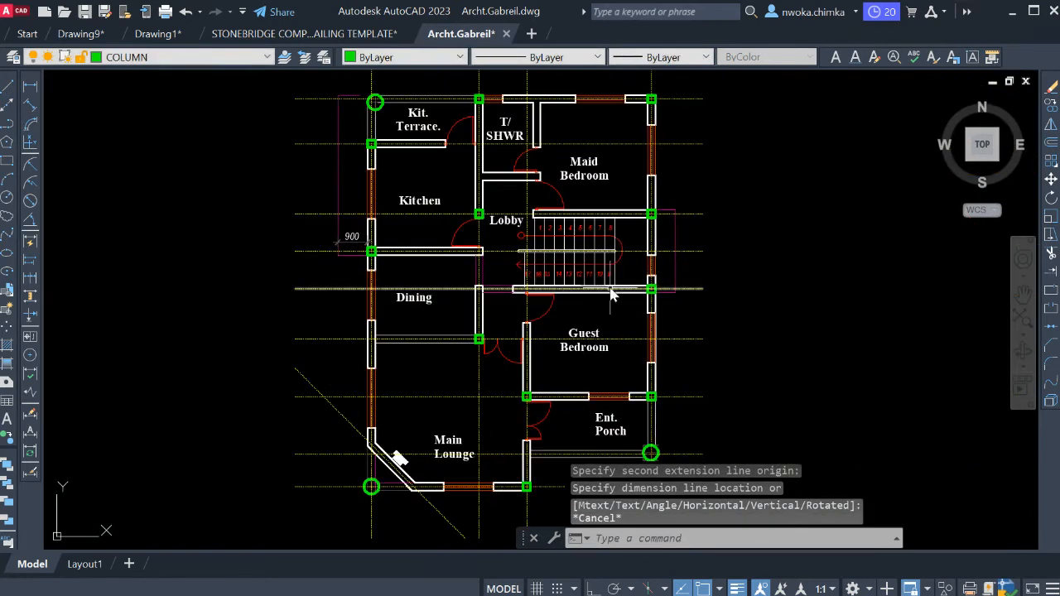
Measure the vertical distance from the Kitchen–Dining wall's grid line to the Main Lounge's bottom grid line.
scroll(521, 295, "up", 2)
scroll(563, 240, "down", 2)
middle_click_drag(514, 240, 514, 287)
scroll(514, 289, "up", 2)
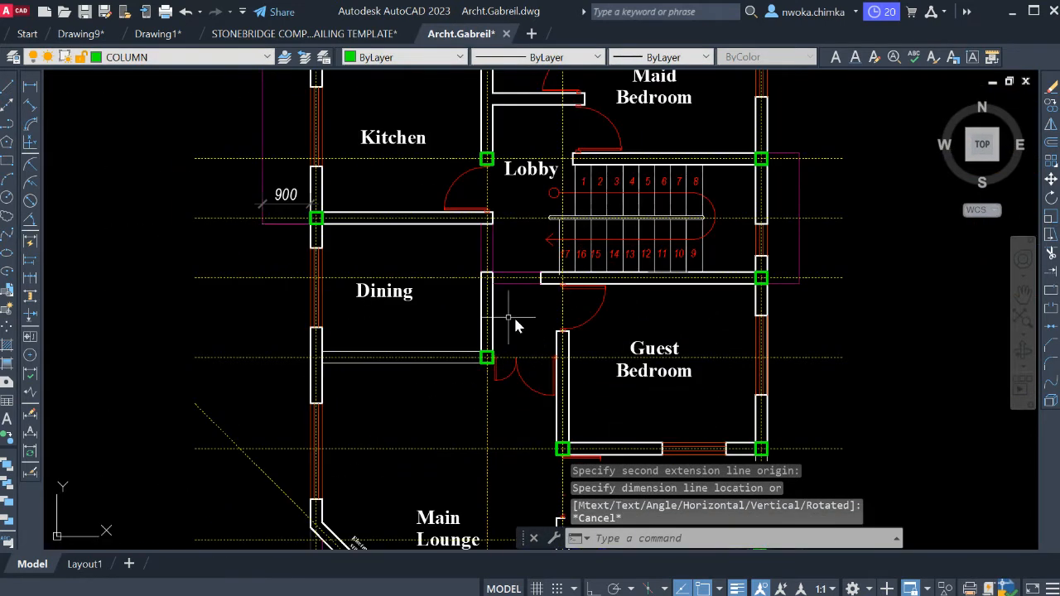
scroll(505, 317, "down", 2)
middle_click_drag(449, 322, 515, 311)
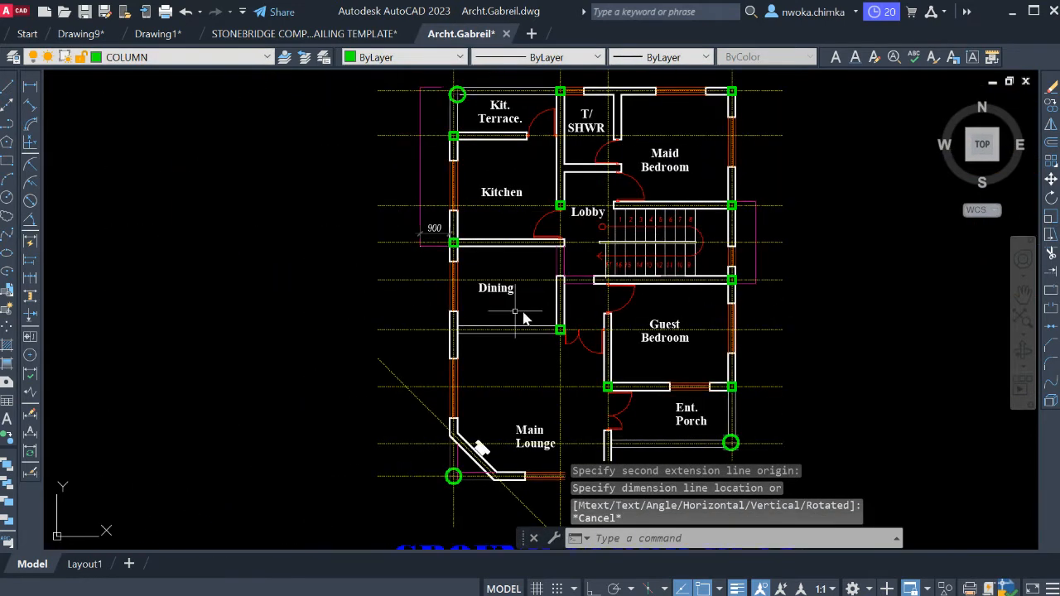
left_click(31, 88)
scroll(391, 232, "up", 2)
left_click(401, 244)
scroll(406, 246, "down", 2)
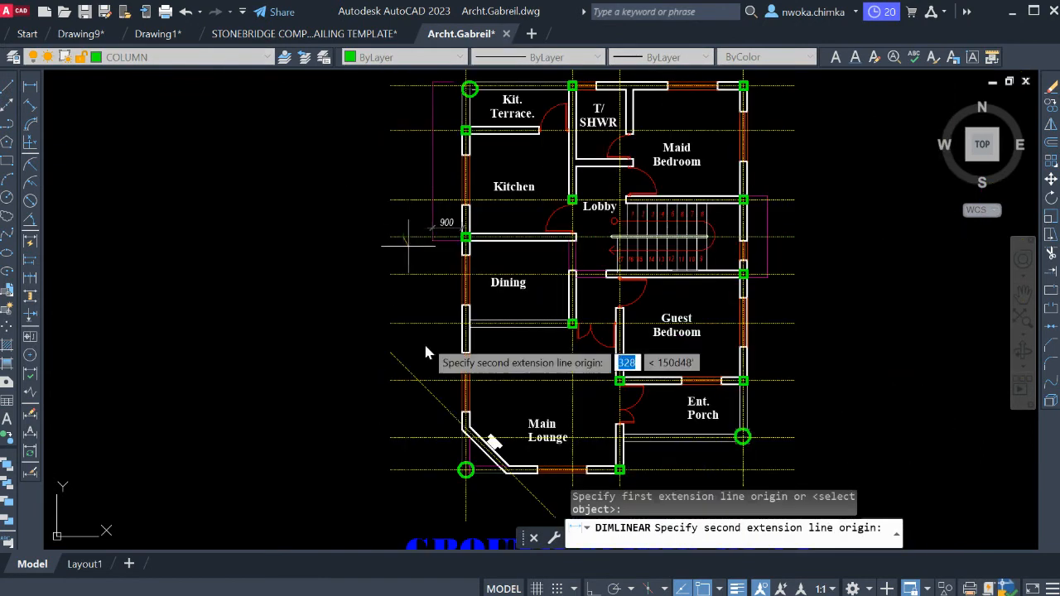
left_click(411, 469)
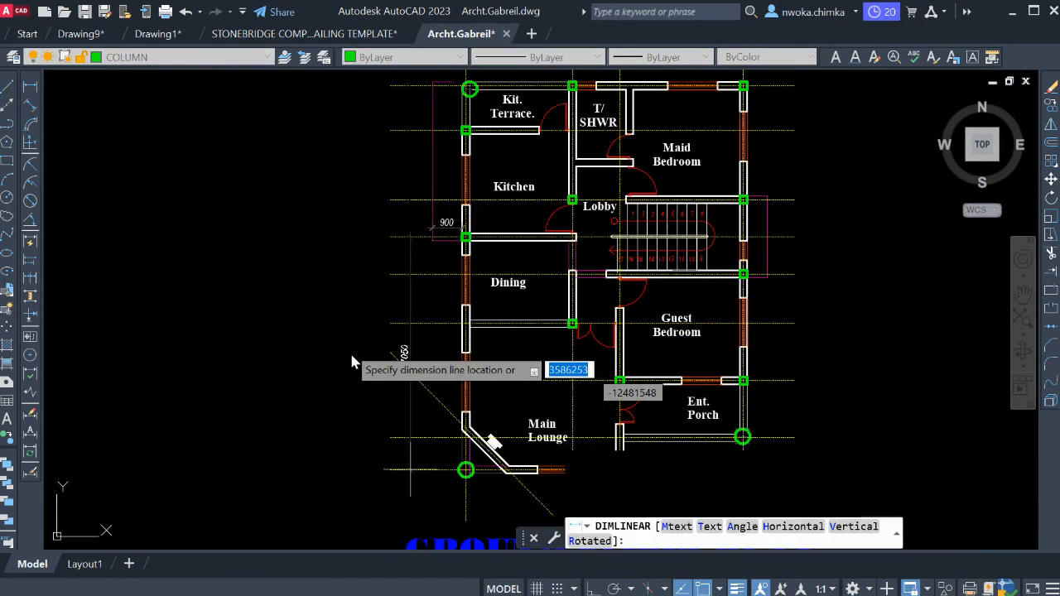
scroll(351, 363, "up", 4)
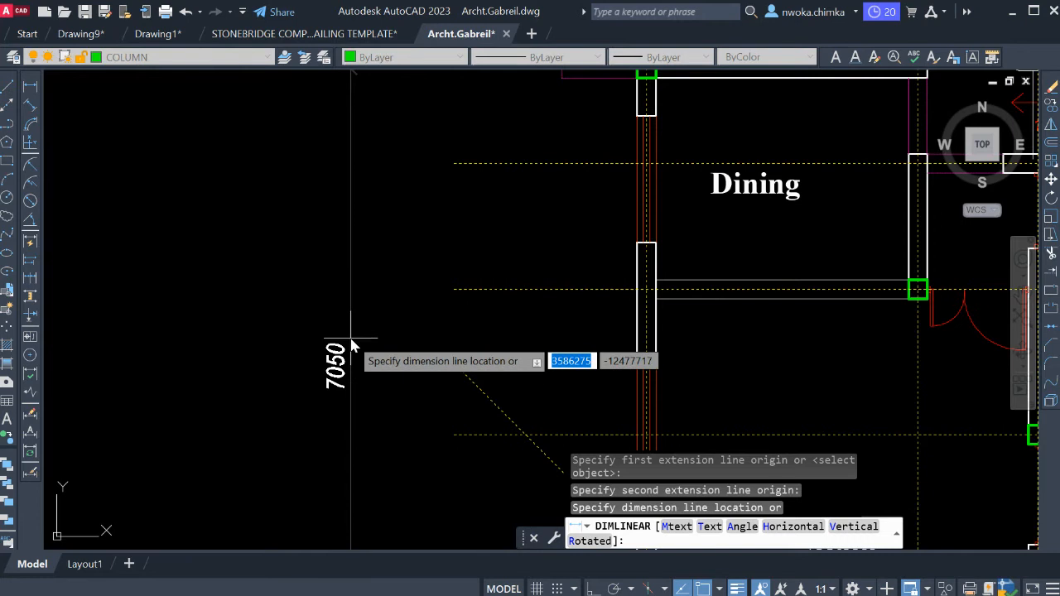
scroll(362, 278, "down", 4)
key("Escape")
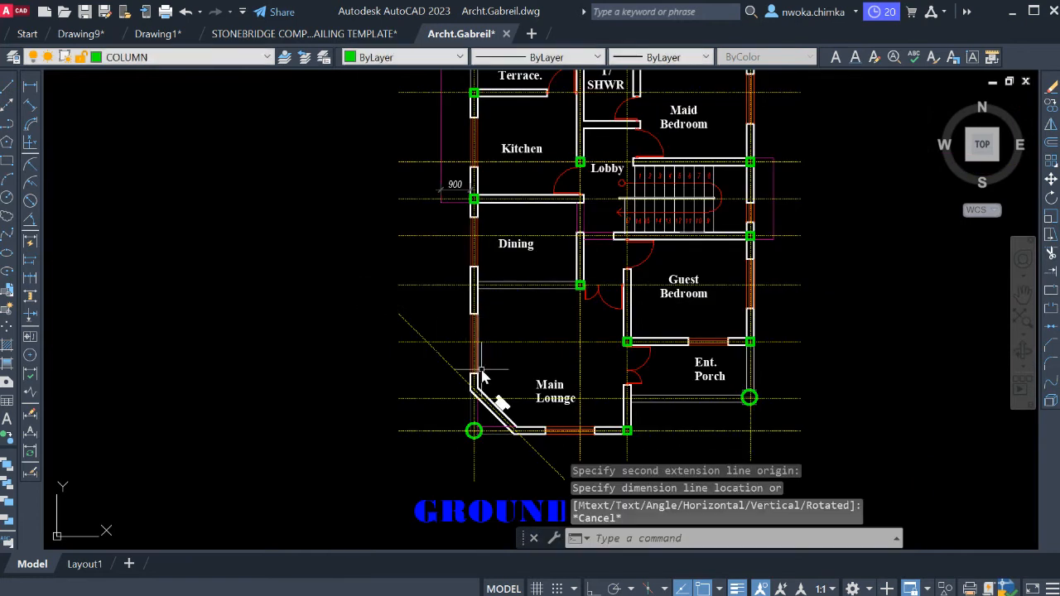
Copy the column at the outer end of the Kitchen–Dining wall to the grid intersection at the dining room's lower-left corner.
scroll(482, 372, "up", 2)
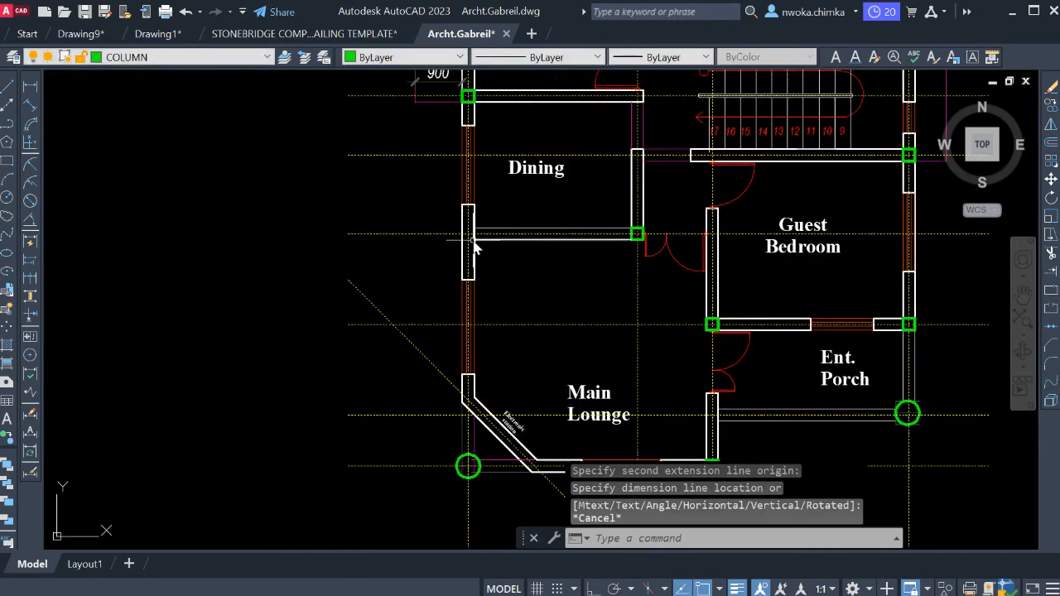
middle_click_drag(494, 369, 485, 474)
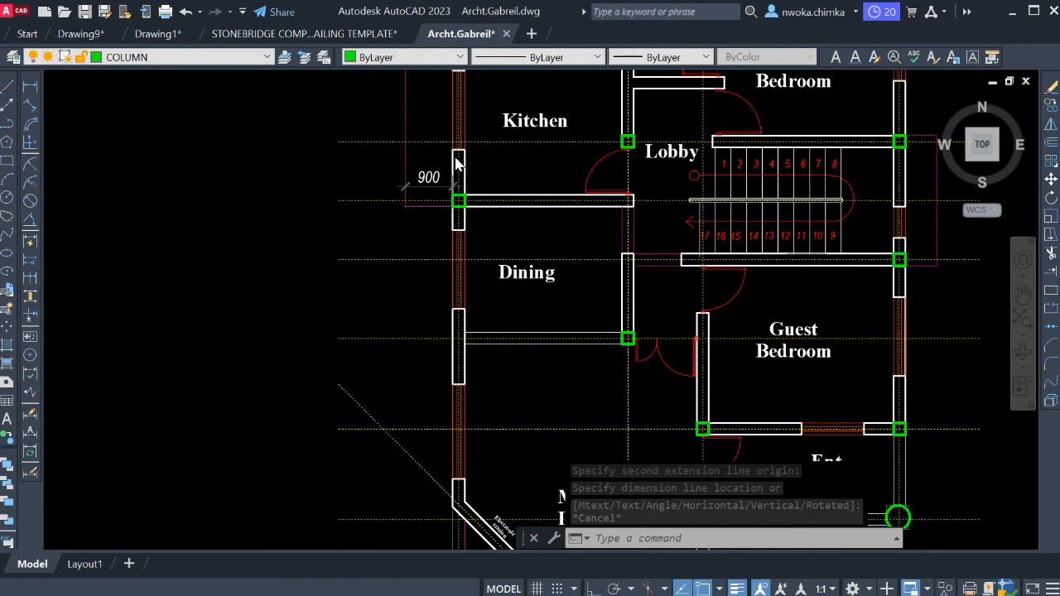
scroll(457, 164, "up", 6)
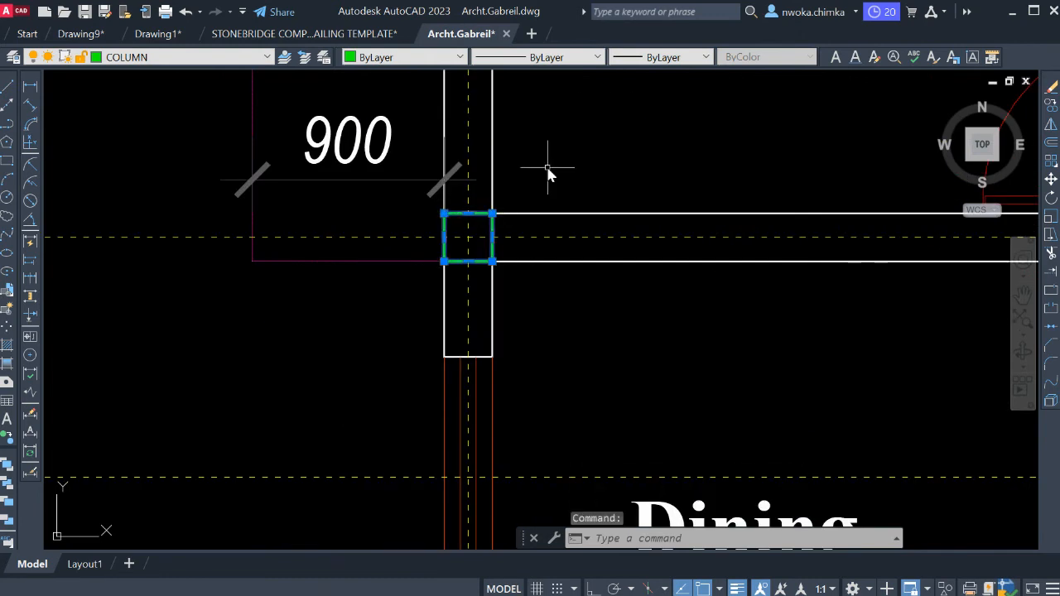
type("co")
key("Return")
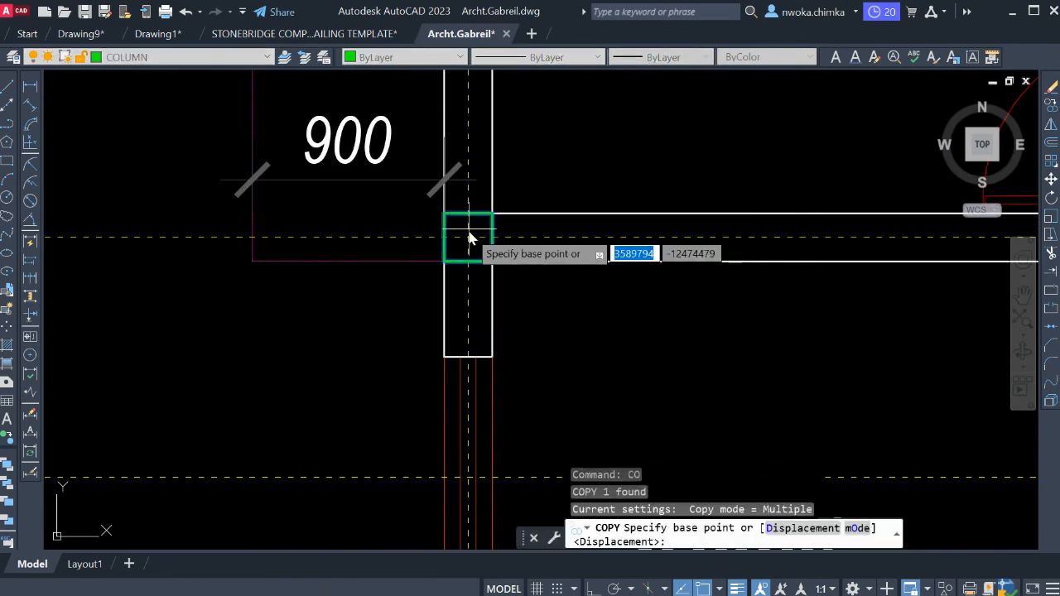
left_click(469, 236)
scroll(485, 223, "down", 6)
scroll(489, 219, "up", 8)
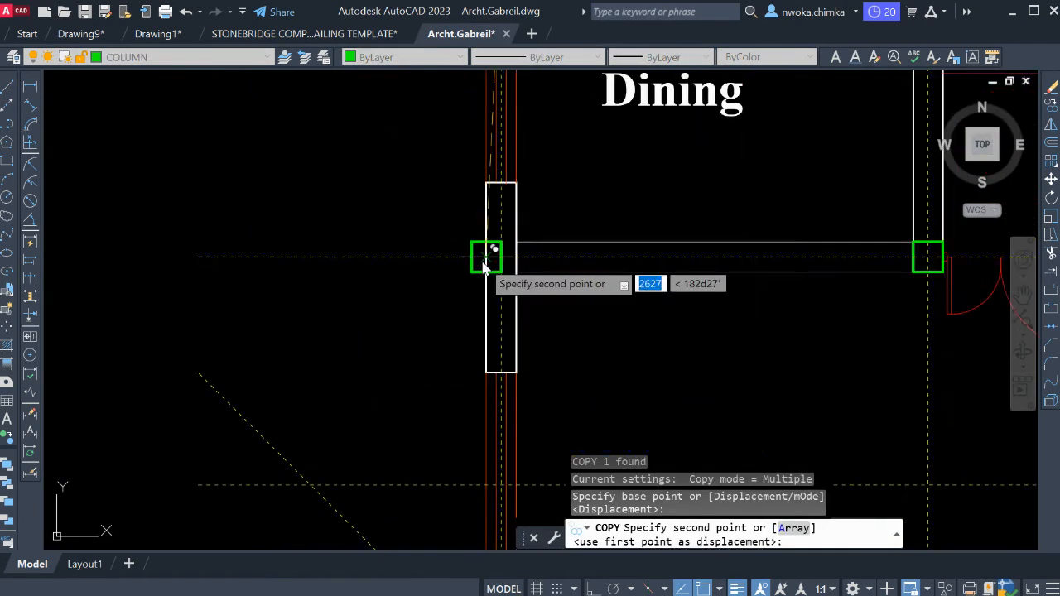
left_click(490, 220)
Place another column copy in the Main Lounge's outer wall just above the diagonal Electronic station wall.
scroll(490, 220, "down", 4)
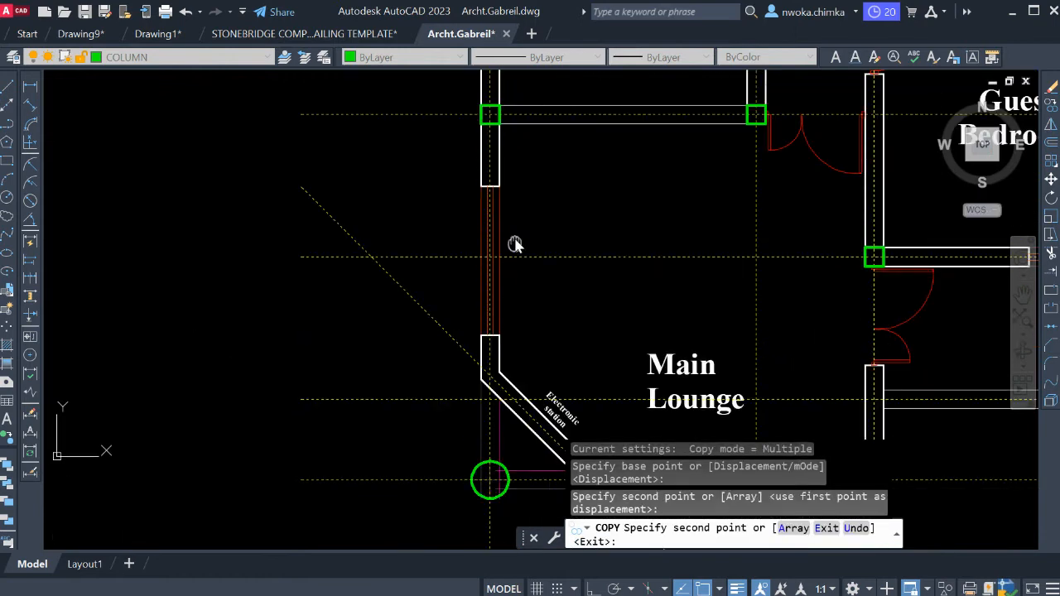
scroll(503, 372, "up", 6)
scroll(464, 354, "up", 2)
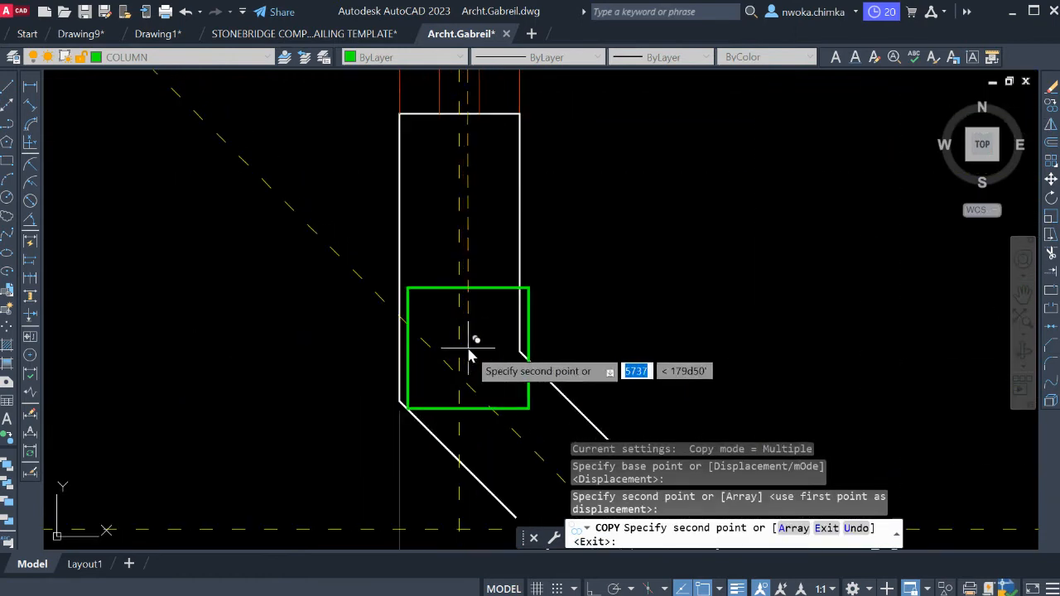
left_click(464, 239)
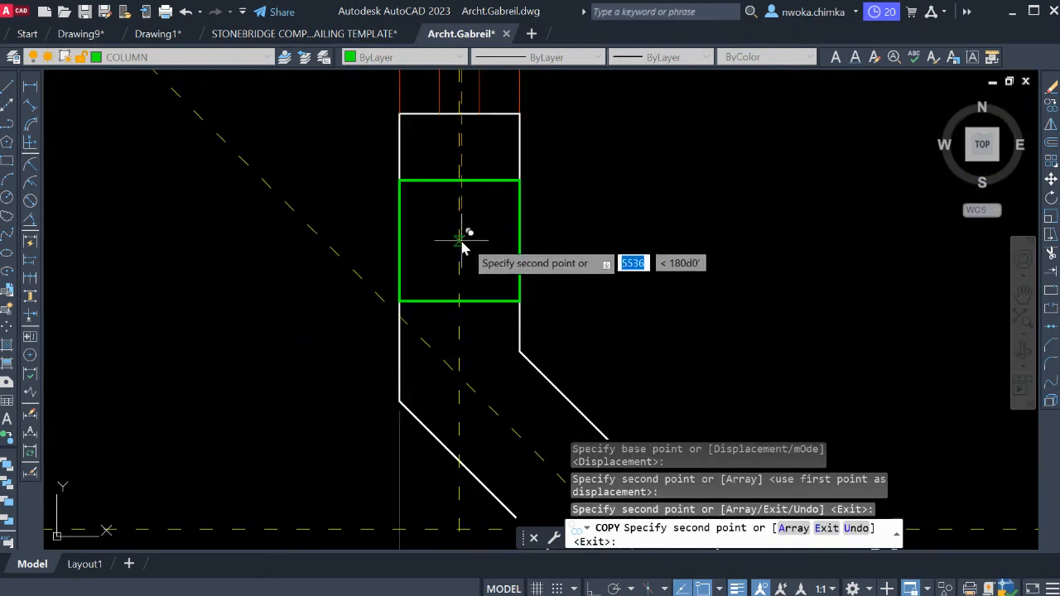
key("Escape")
Move the new column down so its lower outer corner meets the upper outer corner of the diagonal wall.
scroll(505, 265, "up", 4)
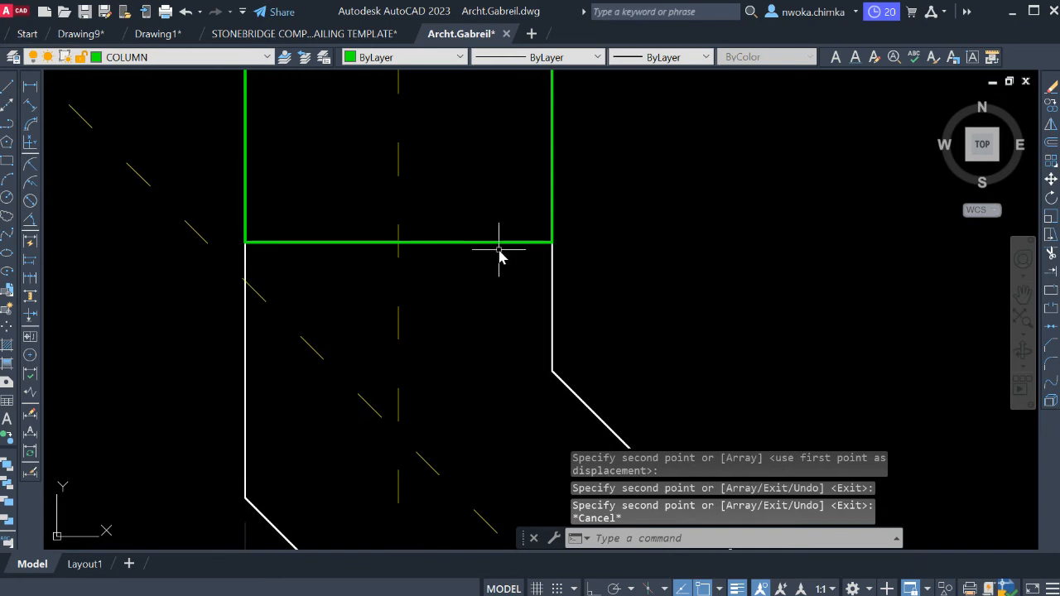
left_click(499, 246)
type("m")
key("Return")
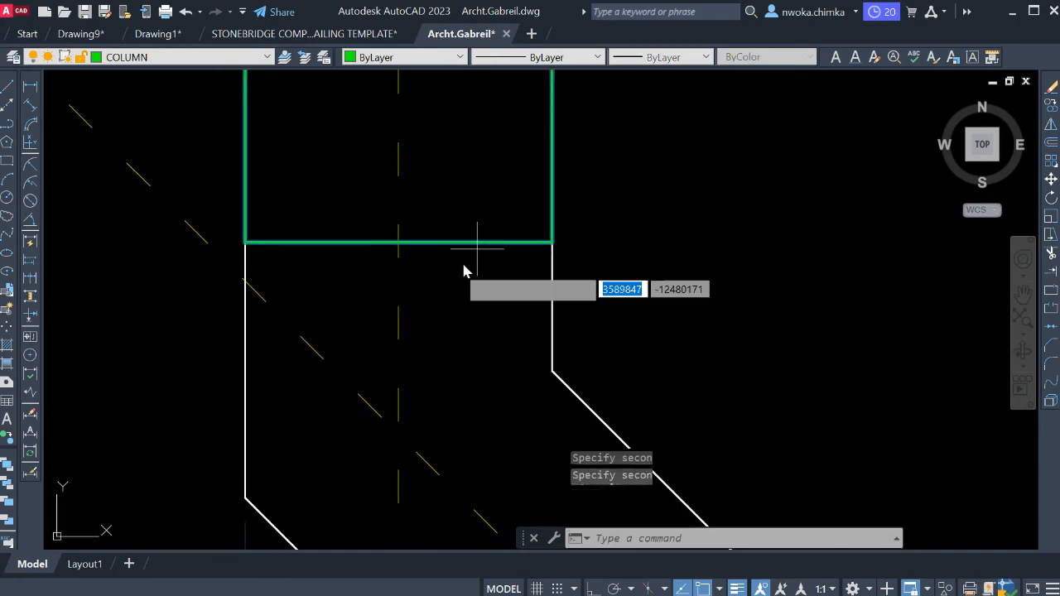
scroll(368, 279, "down", 2)
scroll(319, 243, "up", 4)
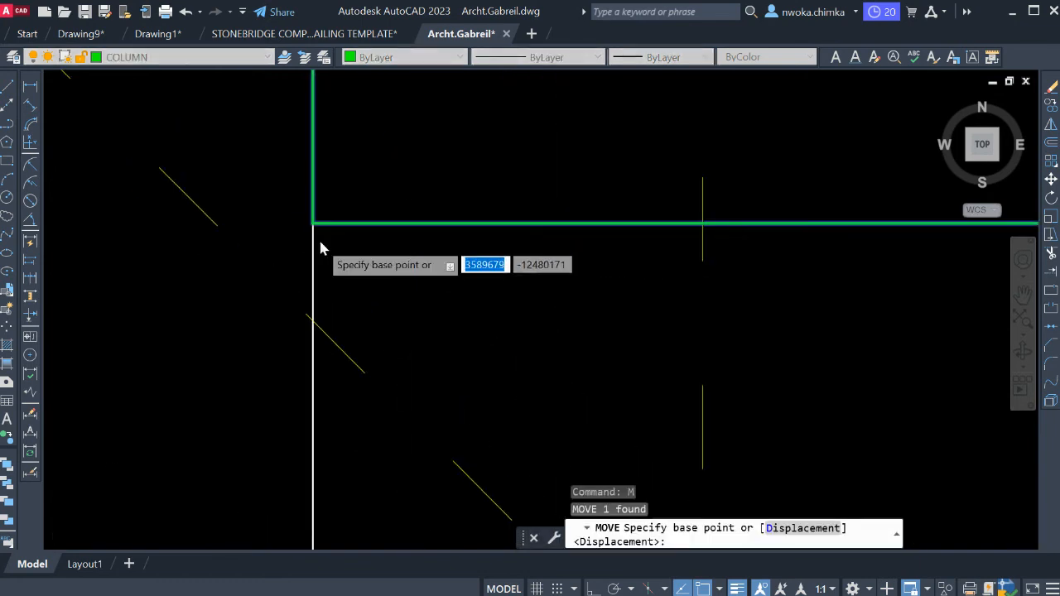
left_click(308, 213)
scroll(347, 190, "down", 5)
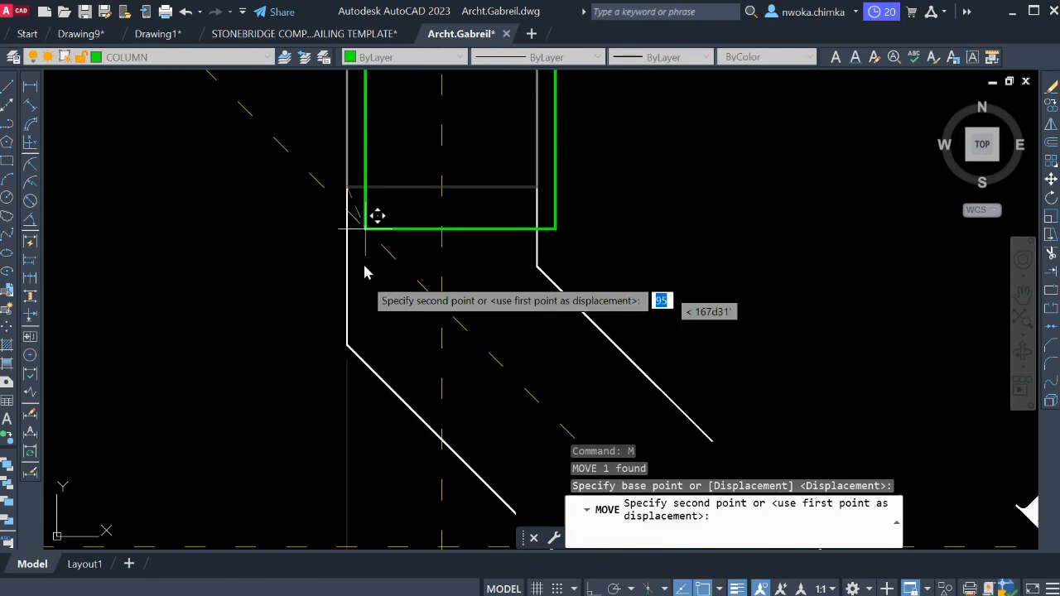
scroll(356, 331, "up", 4)
scroll(346, 356, "down", 8)
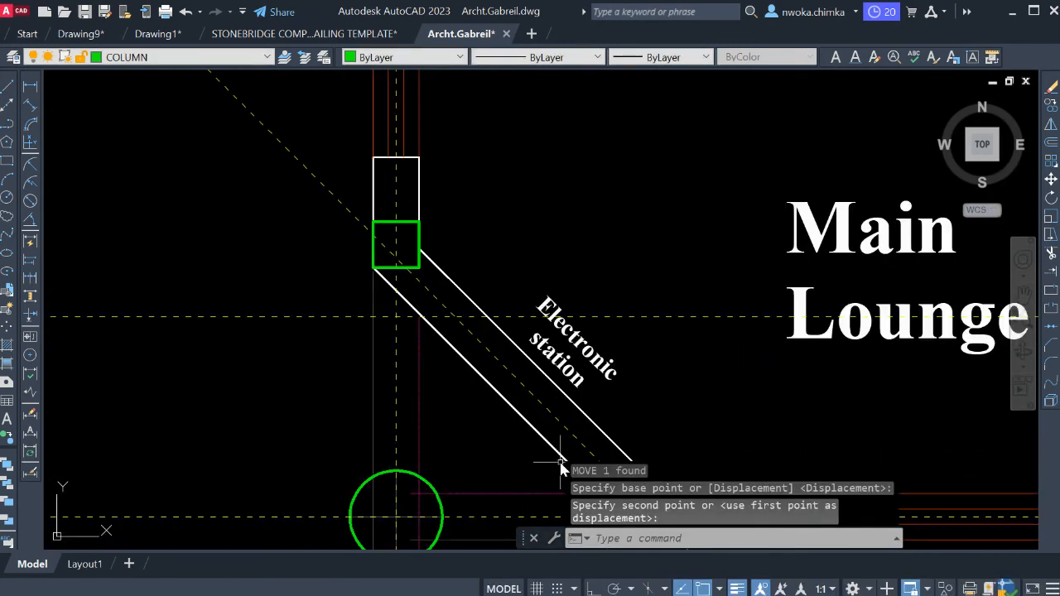
Examine both ends of the diagonal Electronic station wall for column positions.
scroll(404, 250, "up", 2)
middle_click_drag(396, 248, 425, 333)
scroll(416, 297, "down", 2)
left_click(424, 335)
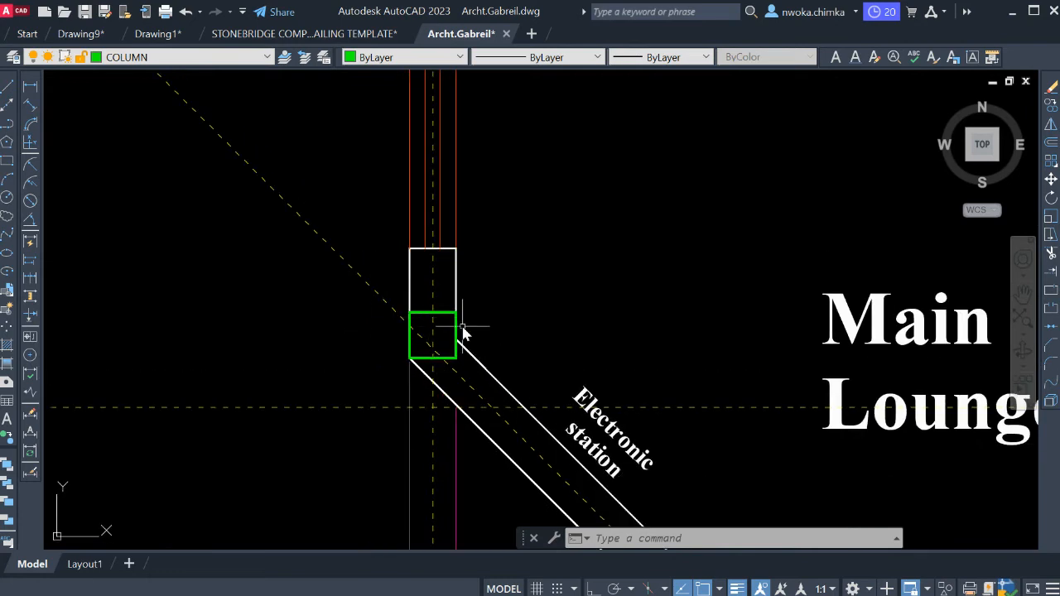
scroll(462, 326, "down", 2)
scroll(519, 304, "down", 2)
middle_click_drag(519, 306, 491, 241)
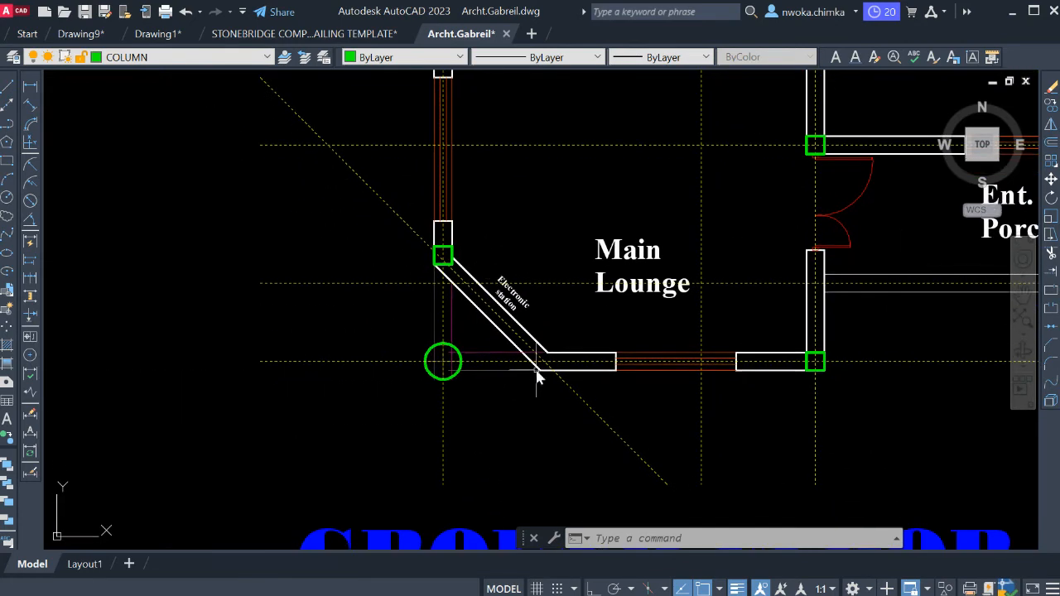
scroll(544, 358, "up", 3)
scroll(563, 370, "down", 2)
middle_click_drag(397, 209, 412, 261)
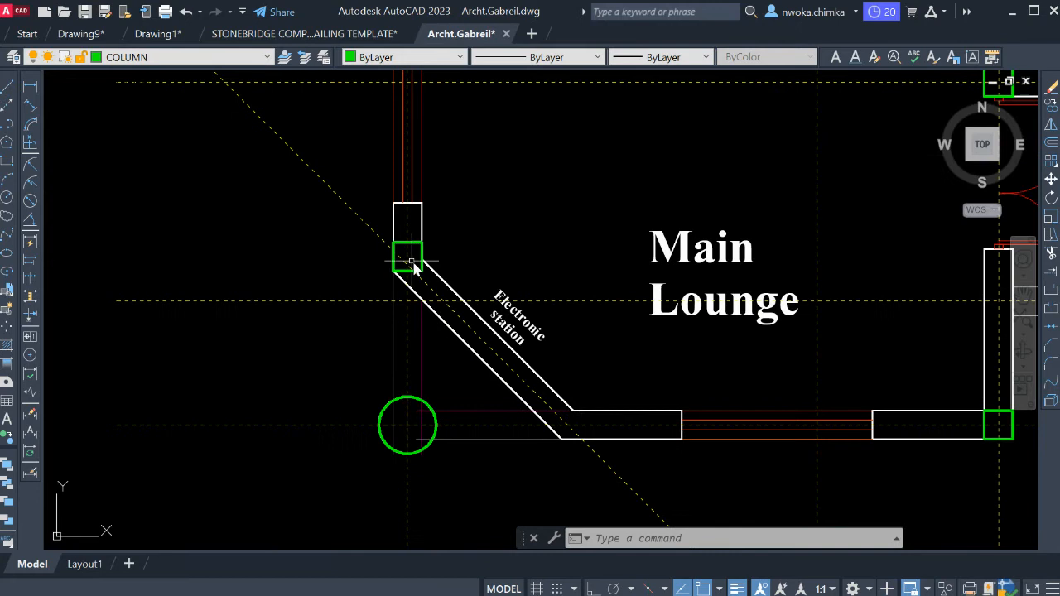
Copy the column from the diagonal wall's upper end to the inner wall corner at its lower end.
scroll(412, 262, "up", 4)
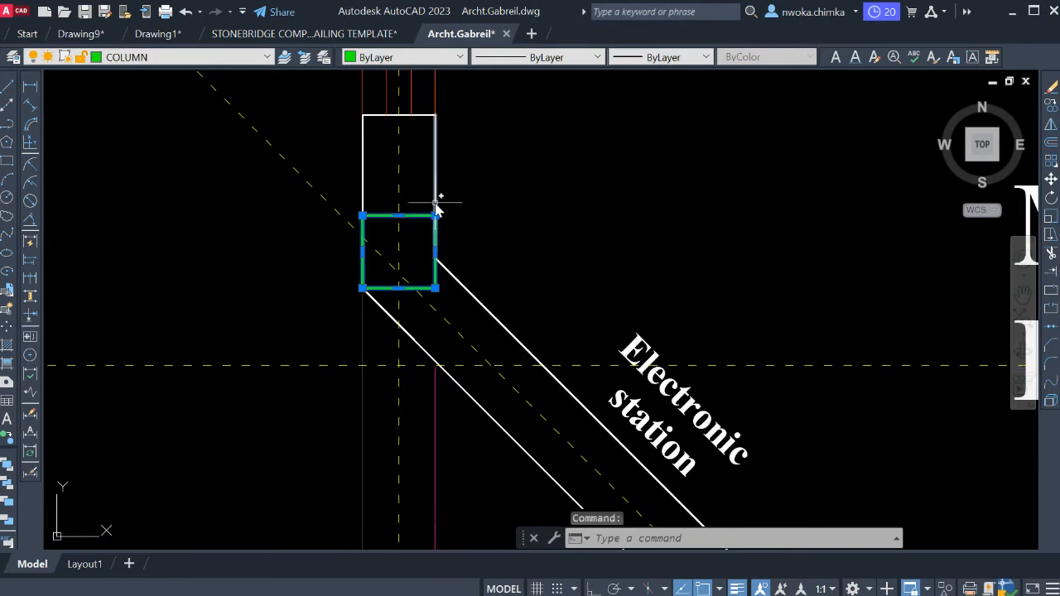
key("Return")
scroll(363, 298, "up", 2)
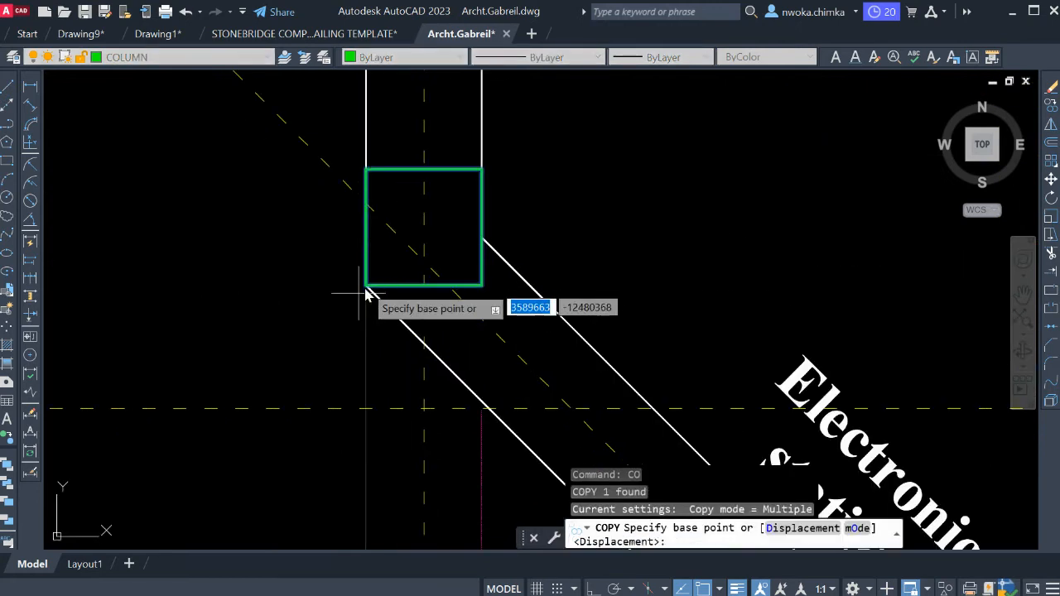
left_click(369, 171)
scroll(406, 125, "down", 3)
scroll(555, 198, "up", 3)
scroll(530, 256, "up", 4)
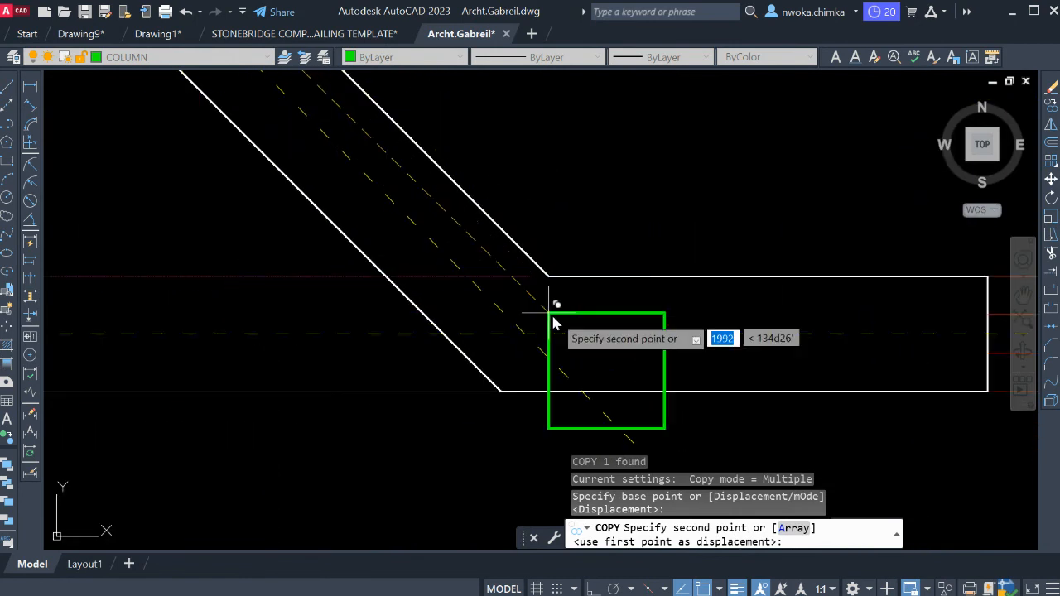
left_click(545, 254)
key("Escape")
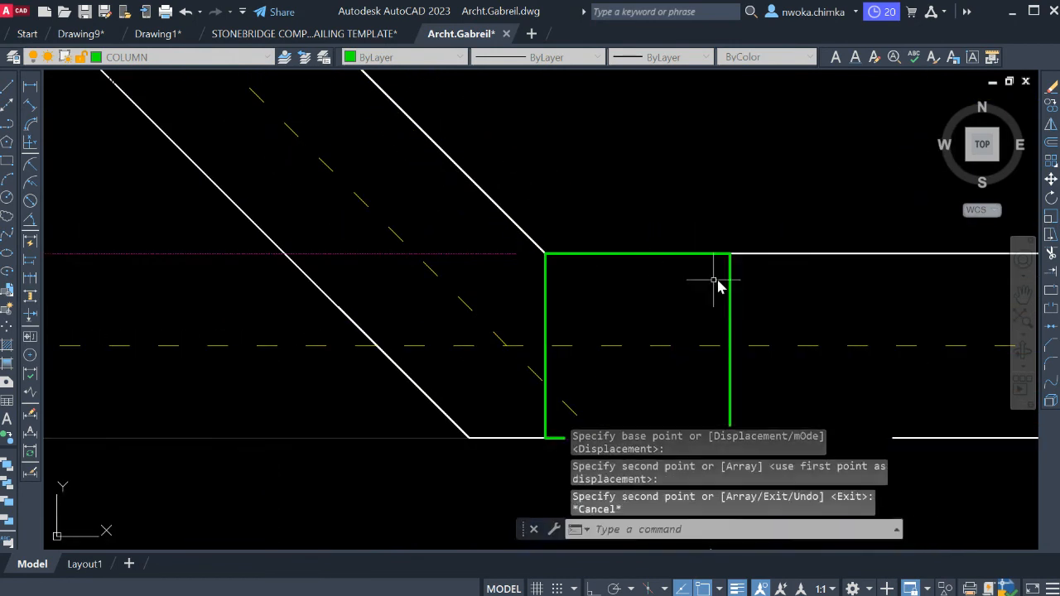
Move the new column so its lower outer corner meets the outer corner at the diagonal Electronic station wall's lower end.
left_click(729, 284)
type("m")
key("Return")
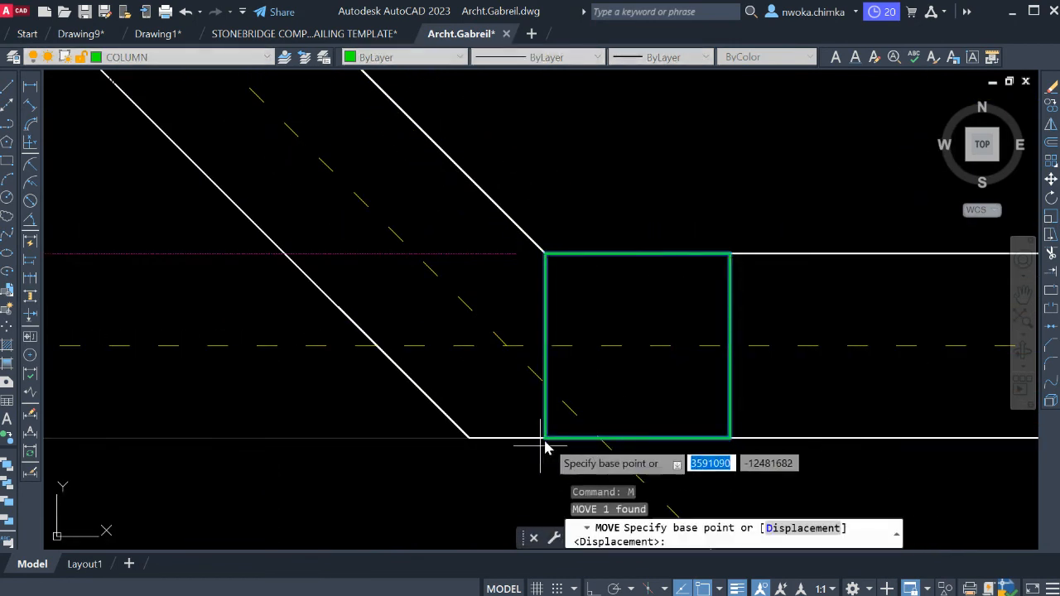
left_click(545, 438)
scroll(555, 331, "down", 5)
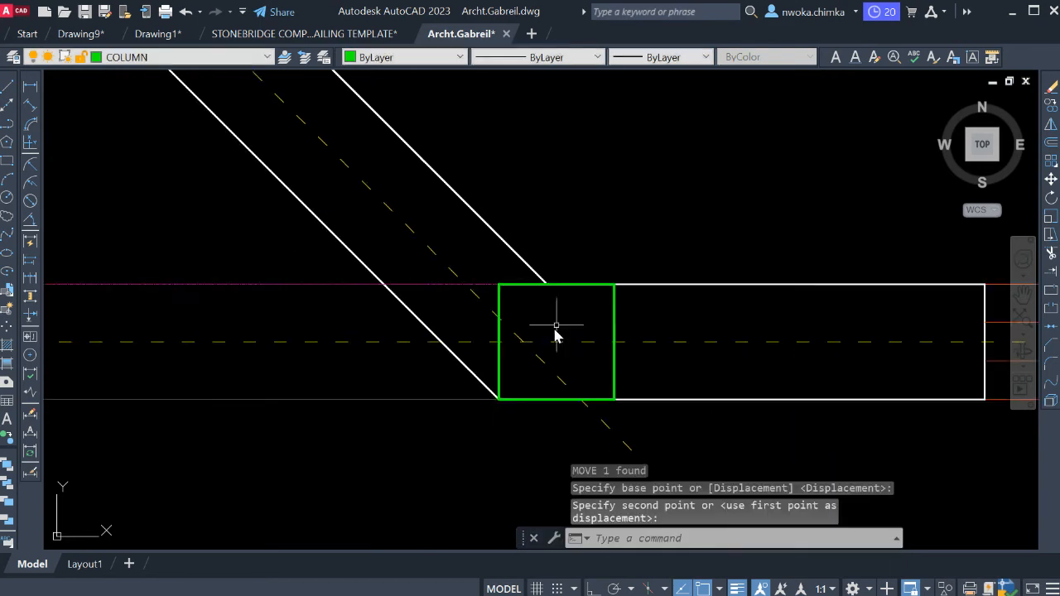
scroll(559, 310, "down", 4)
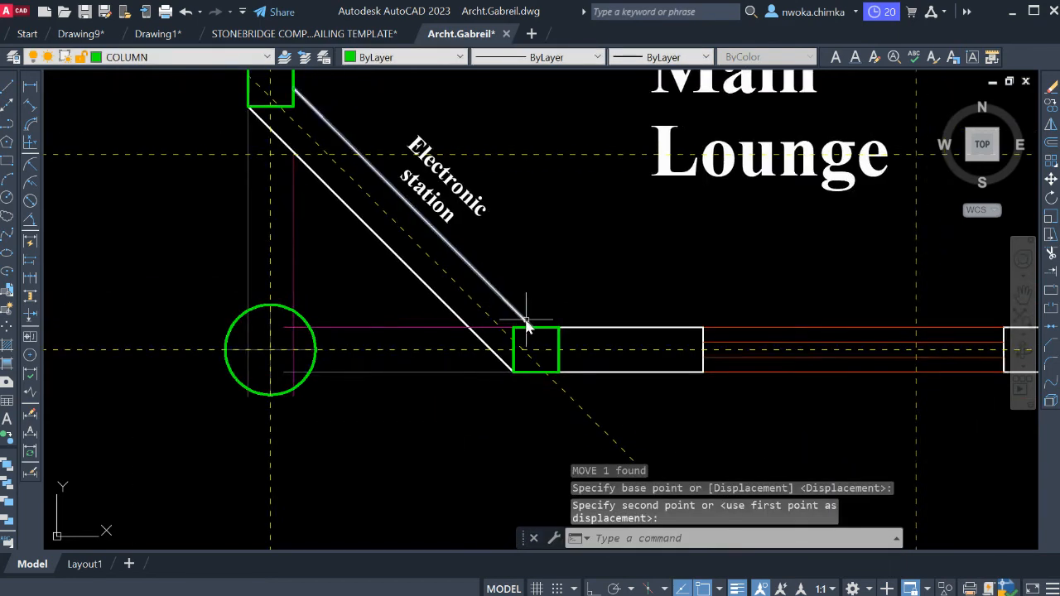
Make GRID the current layer and add a vertical construction line through the centre of the column at the diagonal wall's lower end.
scroll(517, 334, "up", 6)
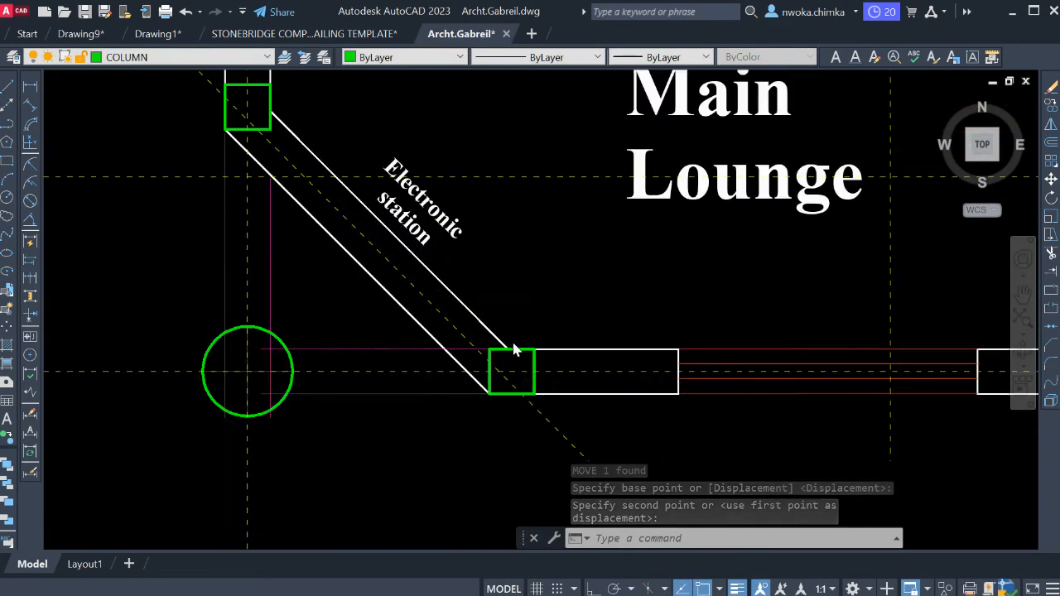
middle_click_drag(517, 371, 490, 321)
scroll(489, 326, "down", 2)
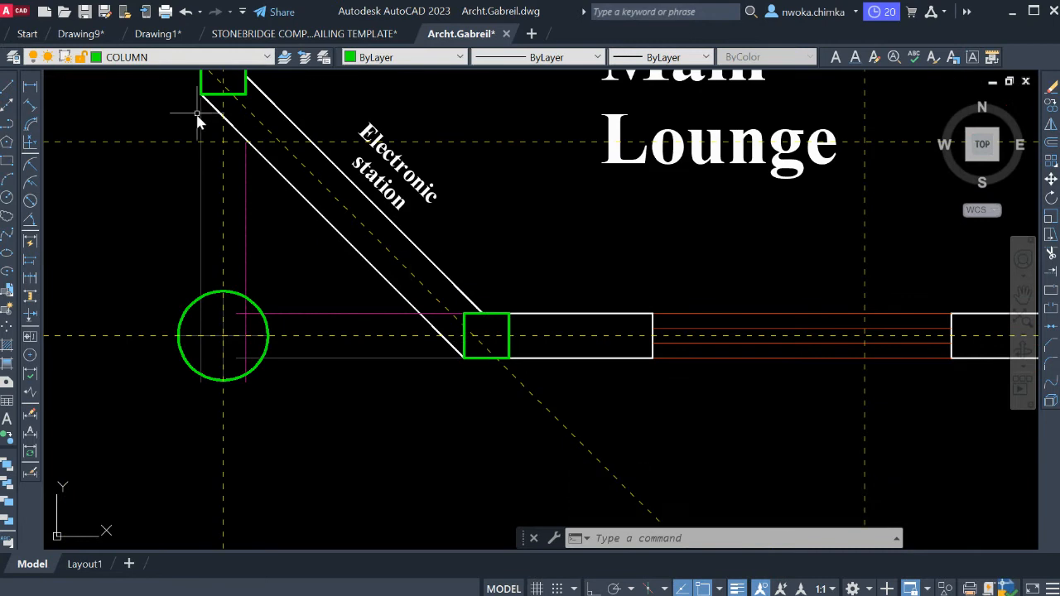
scroll(472, 333, "up", 4)
middle_click_drag(556, 310, 549, 312)
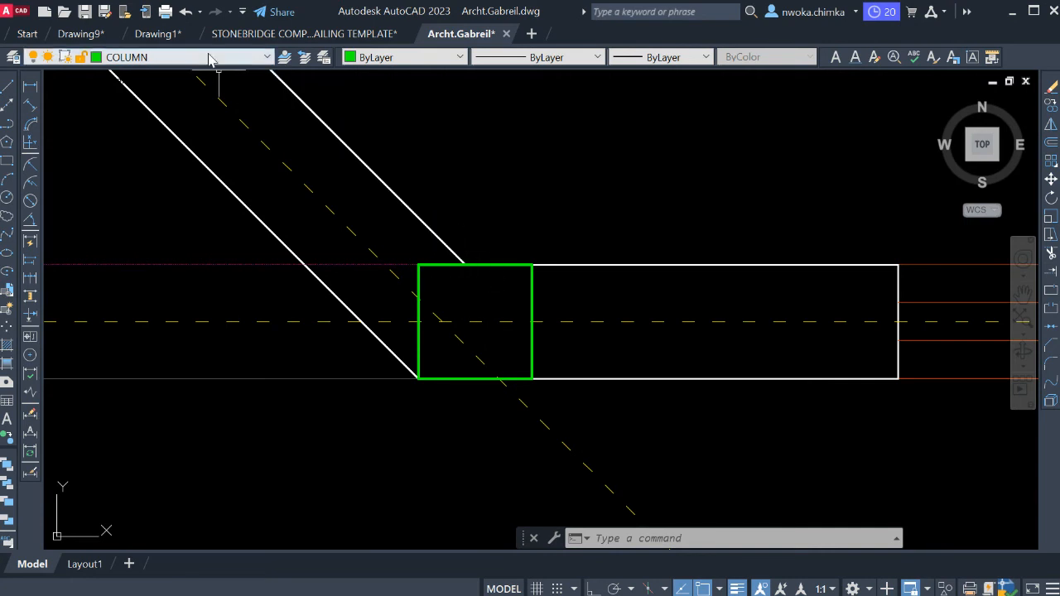
left_click(117, 274)
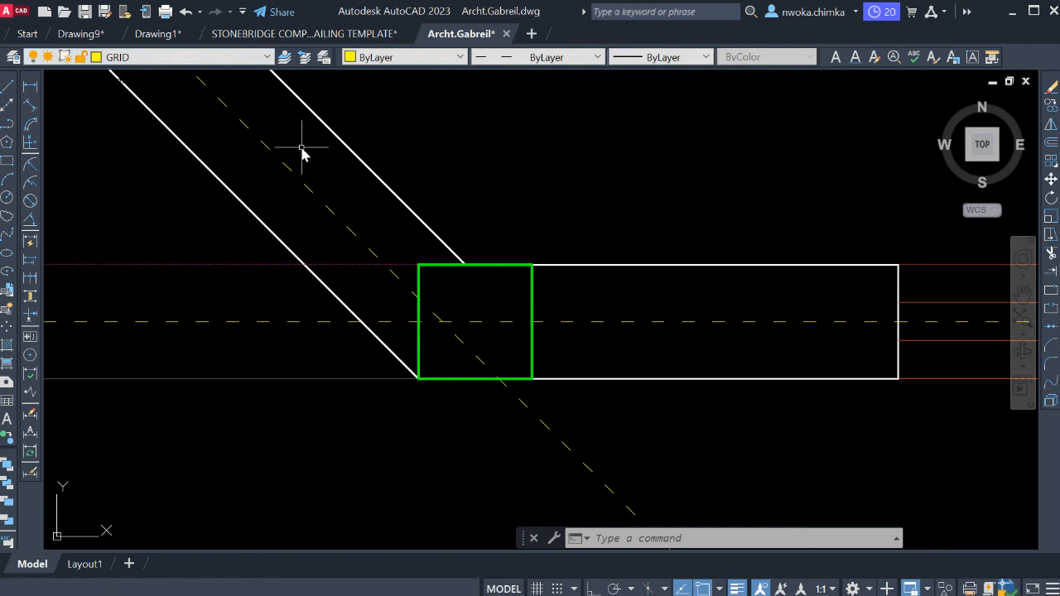
left_click(9, 106)
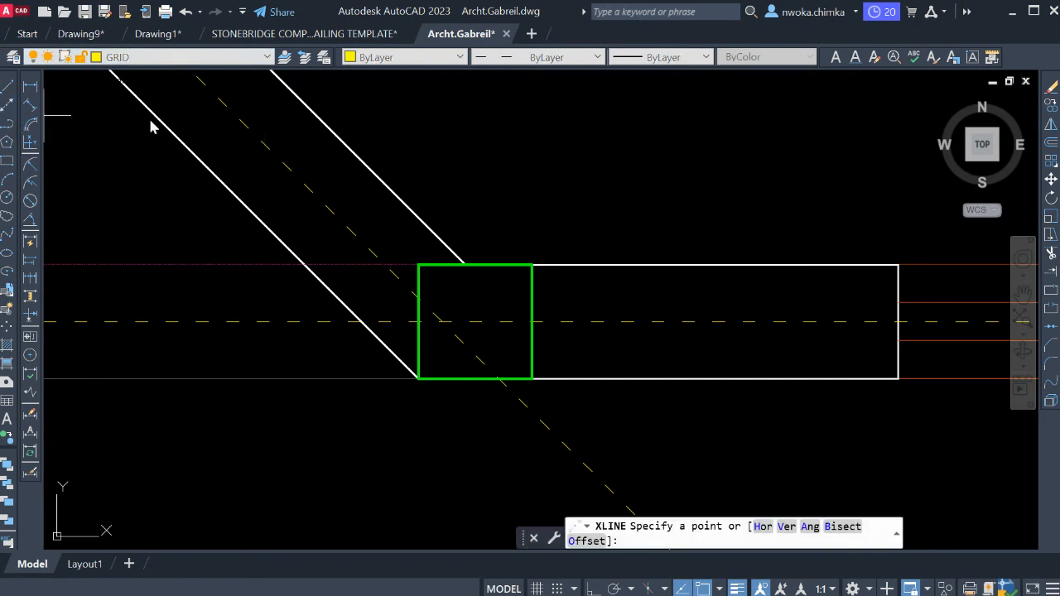
left_click(513, 273)
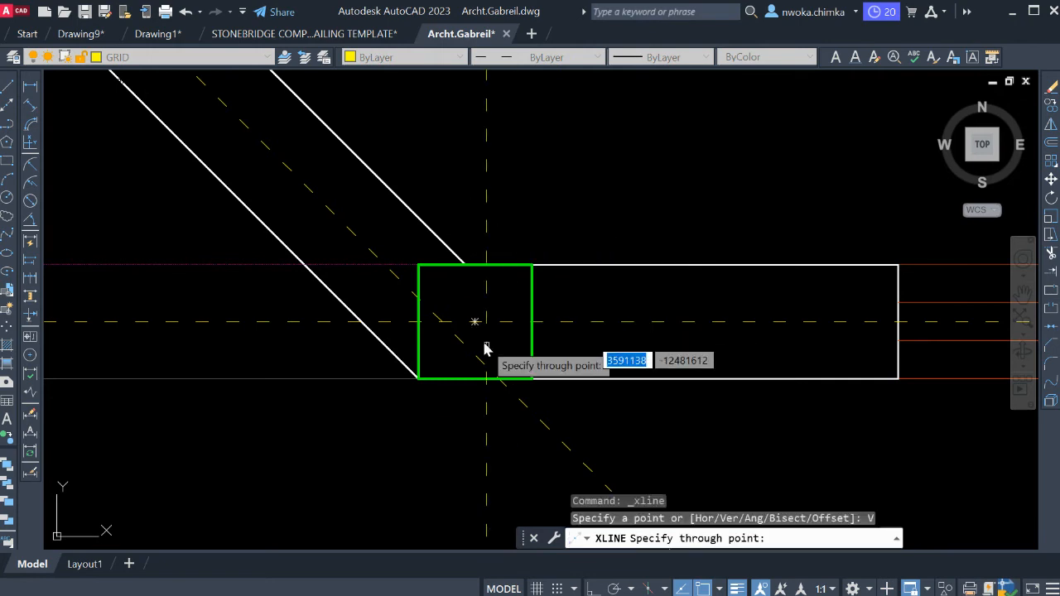
key("Escape")
scroll(519, 281, "down", 2)
middle_click_drag(520, 286, 520, 286)
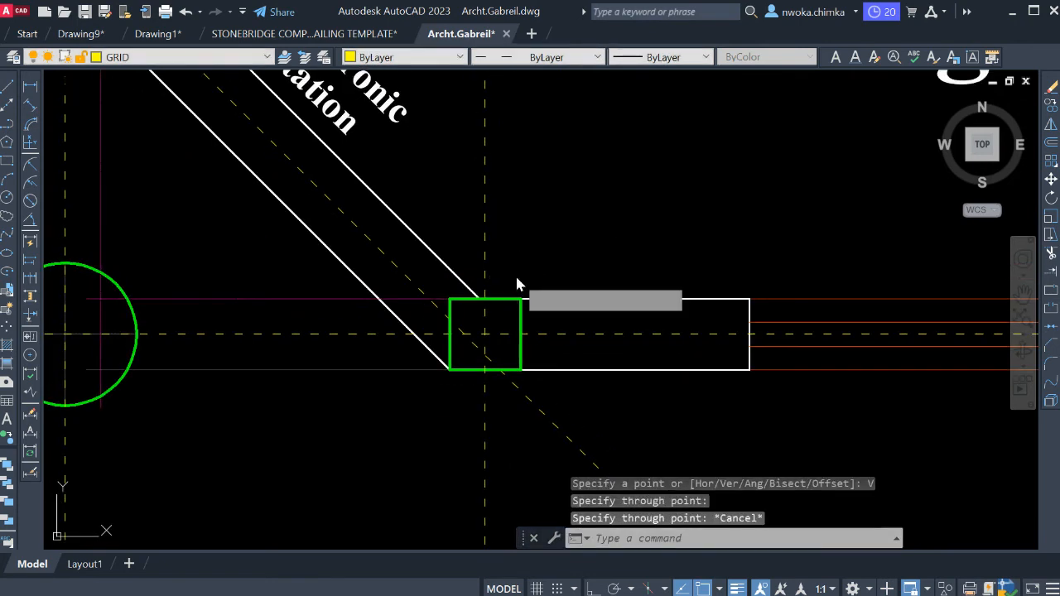
type("rec")
key("Return")
left_click(383, 157)
scroll(408, 166, "down", 2)
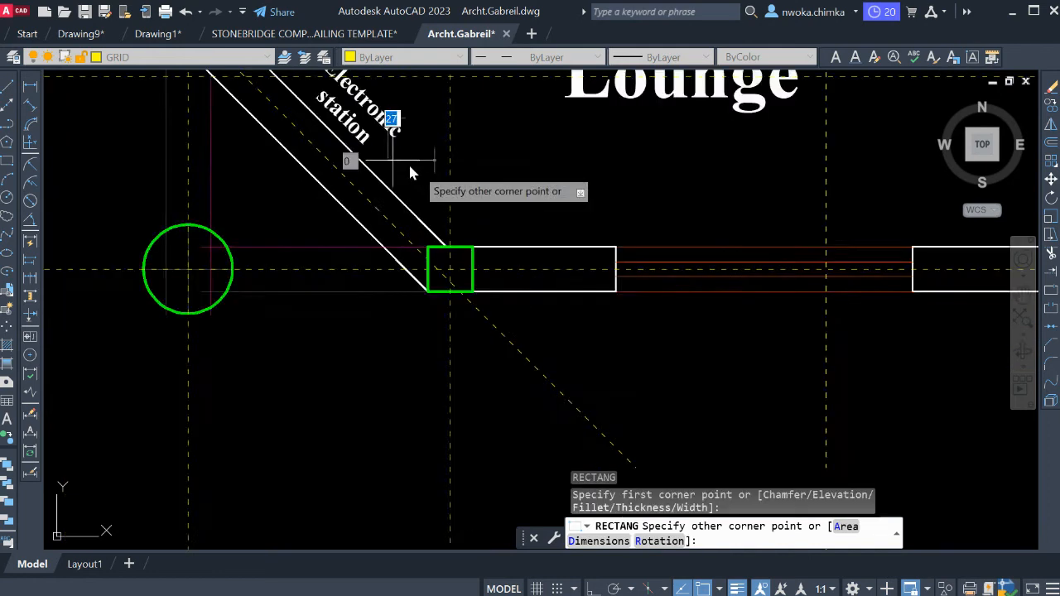
scroll(414, 178, "down", 2)
scroll(489, 331, "up", 2)
key("Escape")
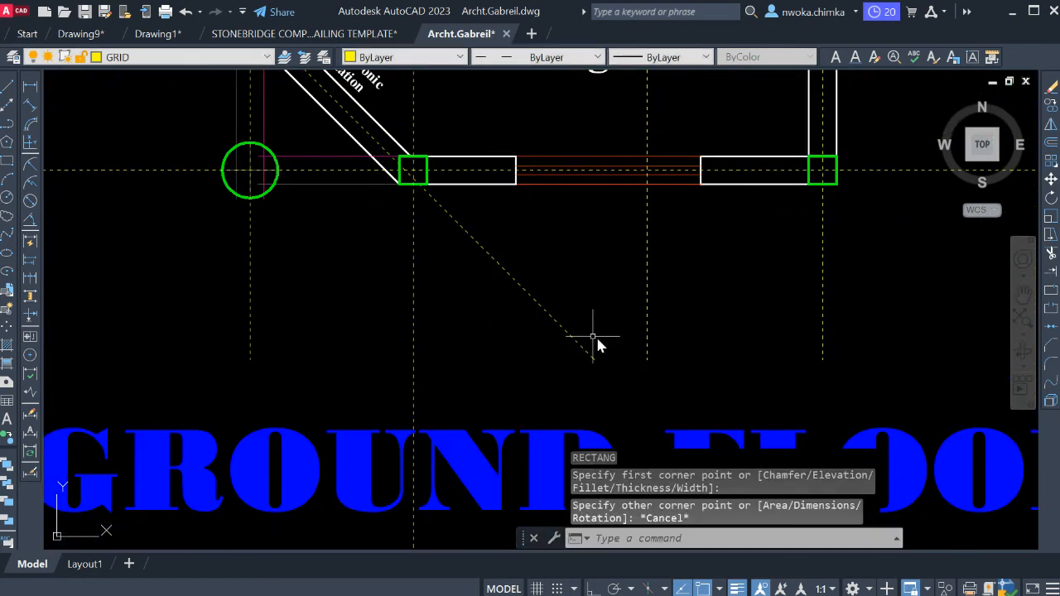
Draw a horizontal cutting line about 2491 long from the Main Lounge grid line's lower end, across the new vertical construction line.
type("l")
key("Return")
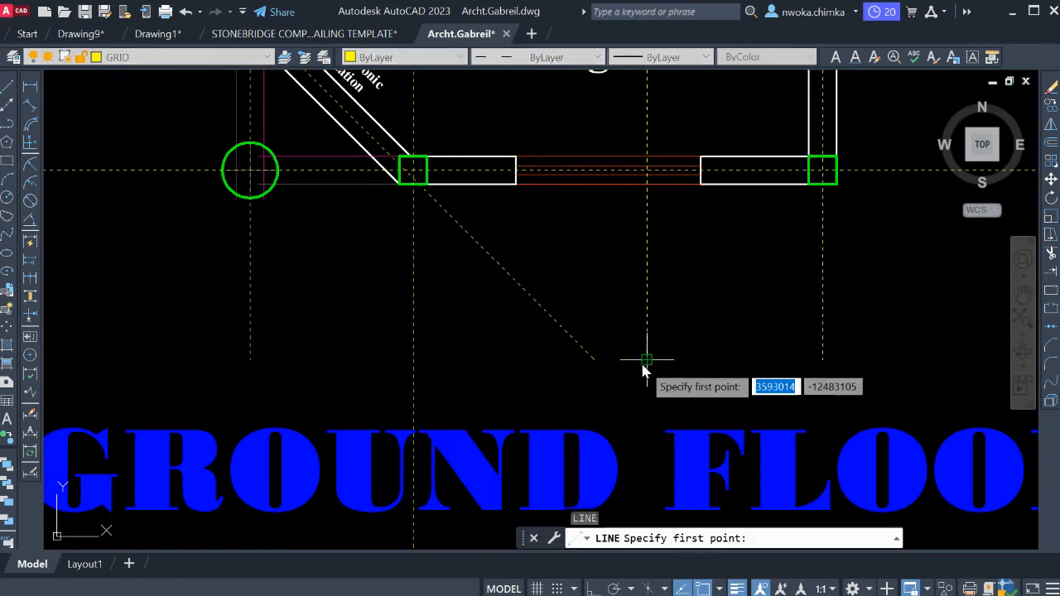
left_click(647, 360)
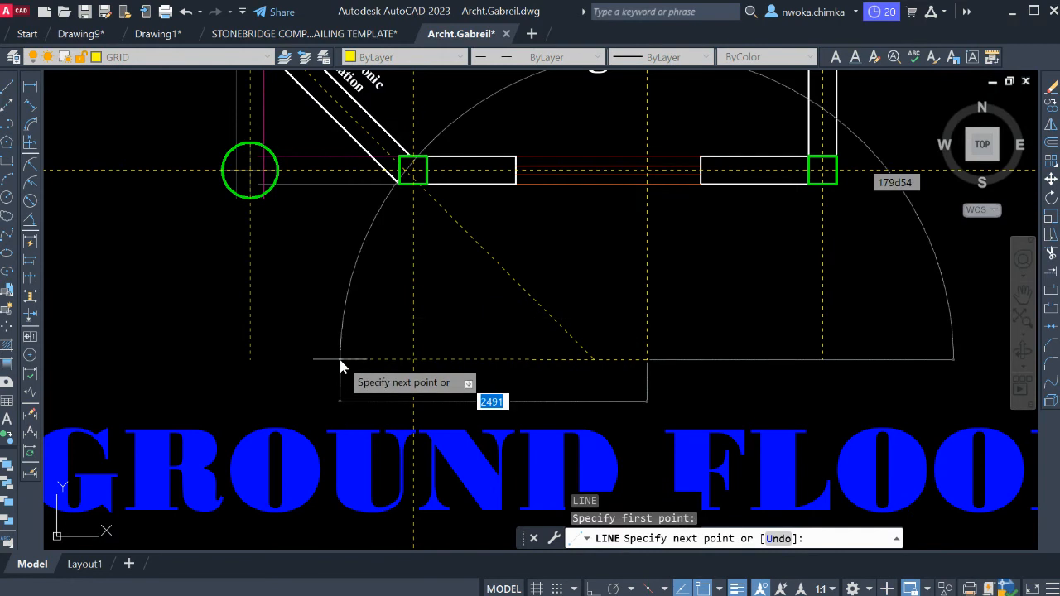
key("F8")
key("Escape")
Trim the part of the new vertical grid line that extends below the horizontal cutting line.
left_click(375, 359)
left_click(364, 357)
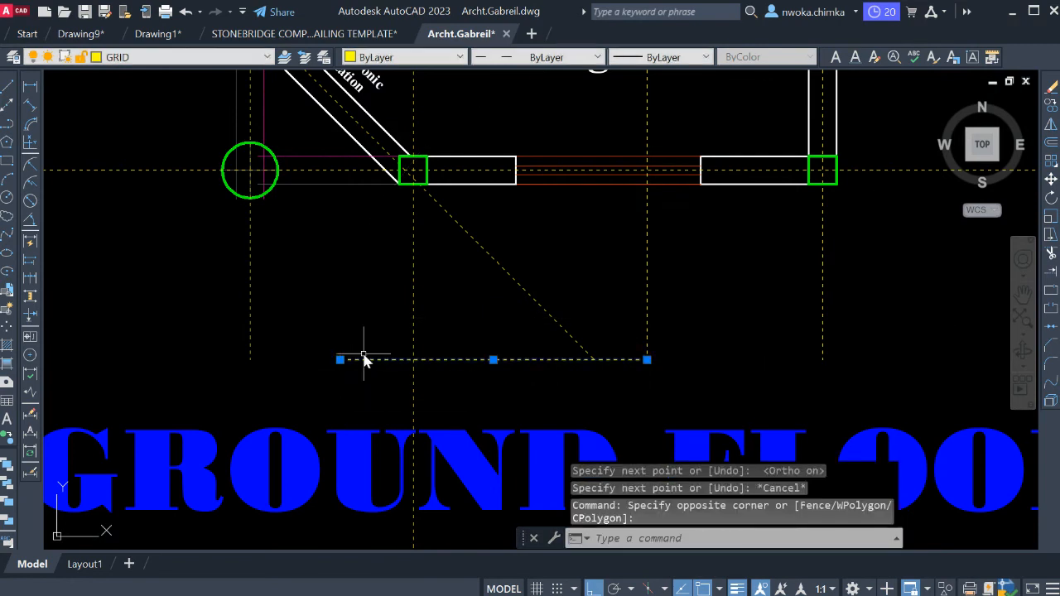
type("TR")
key("Return")
scroll(448, 236, "down", 4)
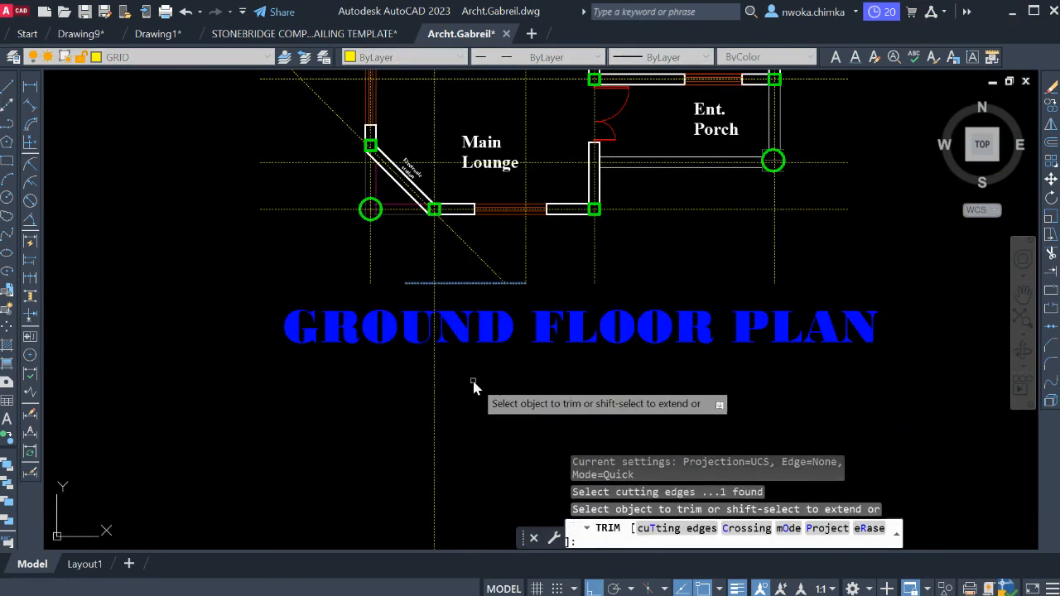
left_click_drag(472, 380, 398, 376)
key("Escape")
Erase the horizontal cutting line above the GROUND FLOOR PLAN title.
left_click(451, 288)
left_click(473, 279)
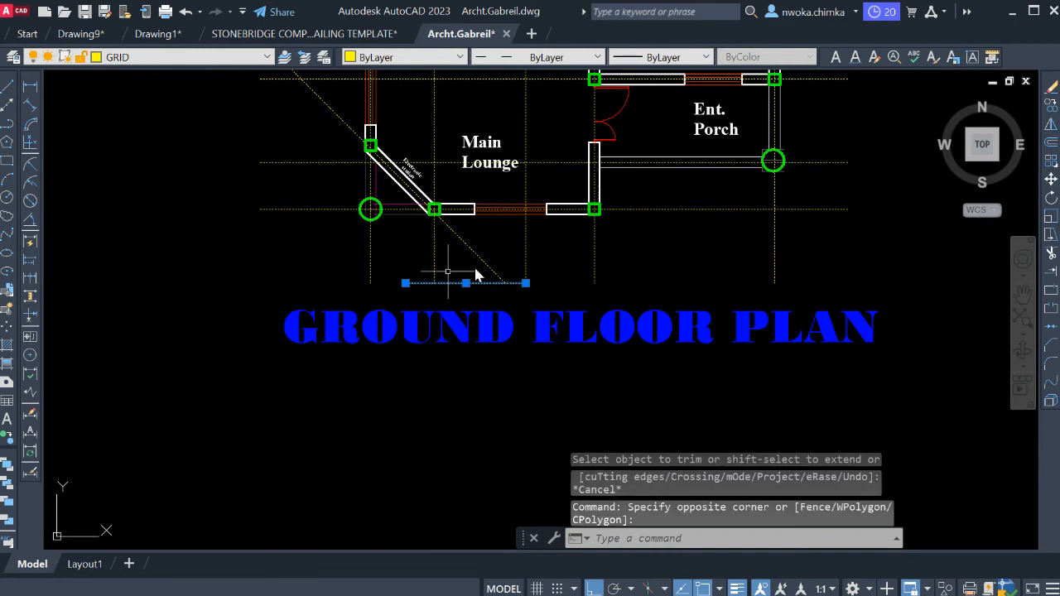
type("E")
key("Return")
middle_click_drag(486, 253, 485, 350)
scroll(473, 338, "up", 5)
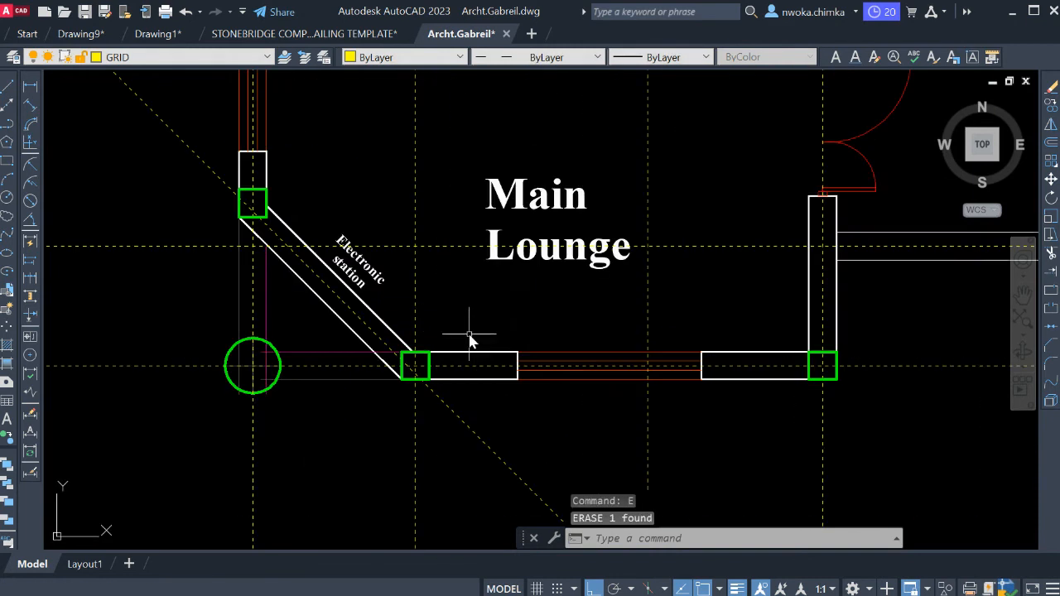
scroll(448, 332, "up", 2)
type("L")
key("Return")
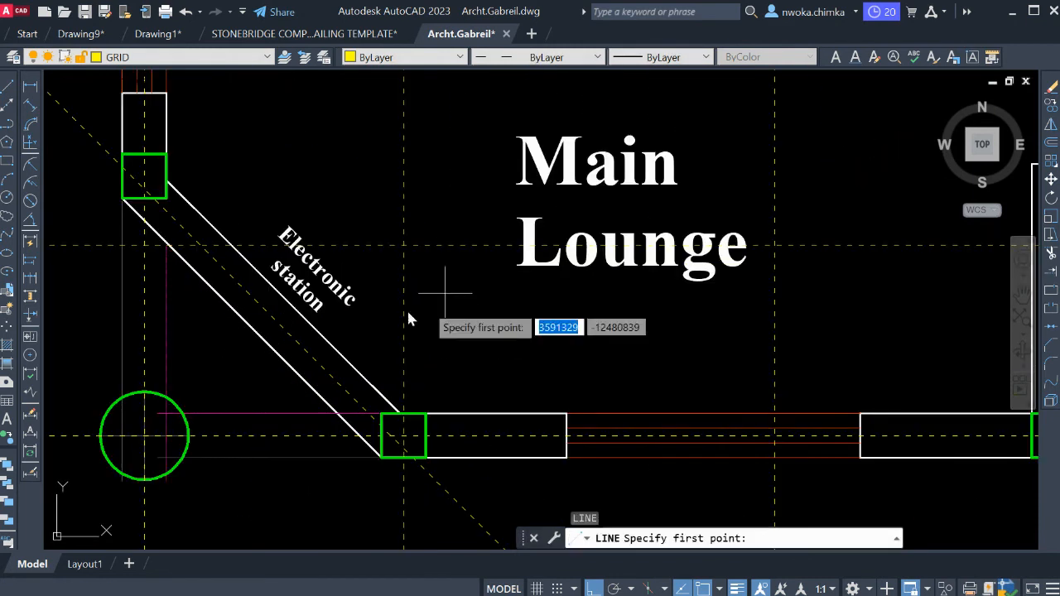
scroll(386, 305, "up", 4)
scroll(370, 313, "down", 6)
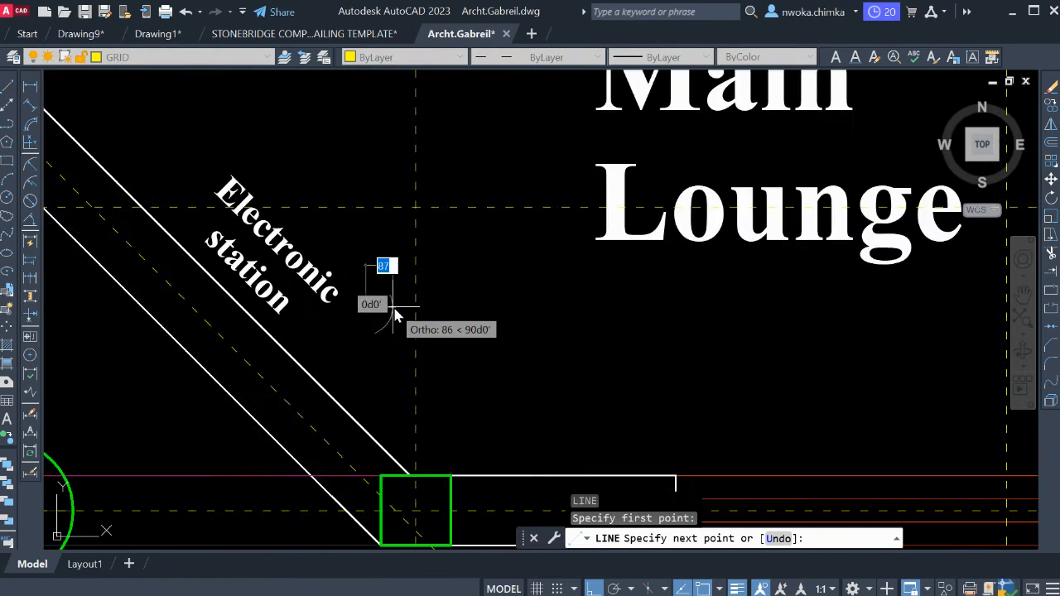
key("Escape")
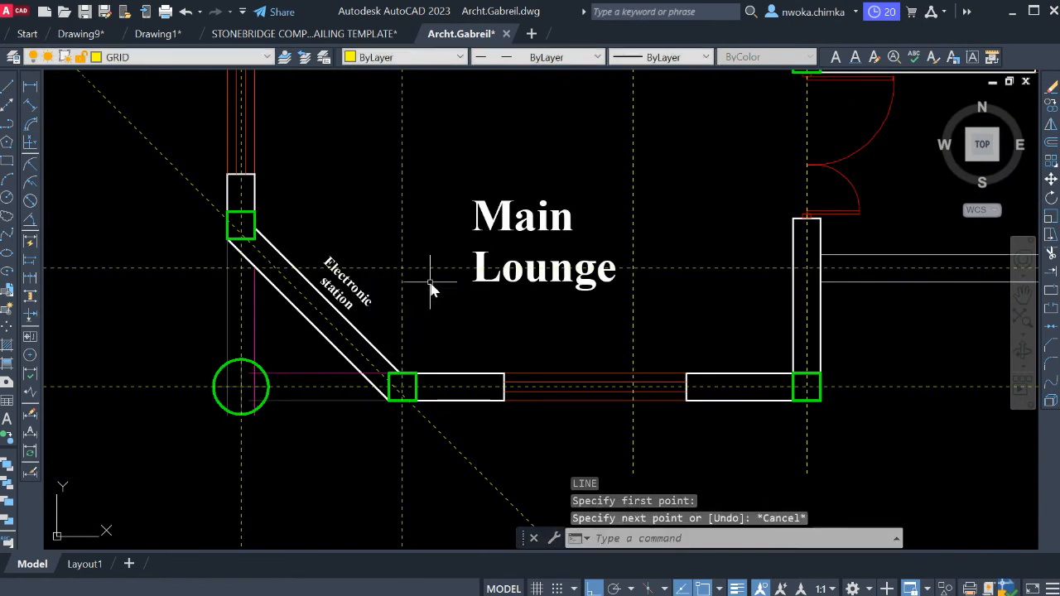
Draw a short horizontal cutting line across the new vertical grid line beside the Main Lounge label.
key("Return")
left_click(374, 222)
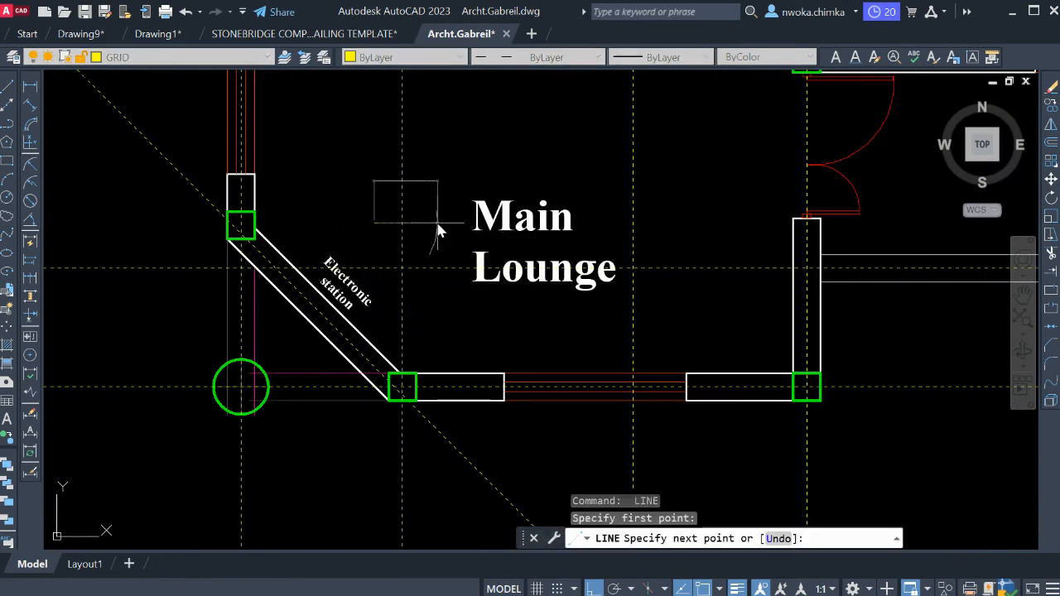
left_click(438, 222)
key("Escape")
Trim the part of the new vertical grid line that extends above the short horizontal cutting line.
left_click(417, 221)
left_click(419, 228)
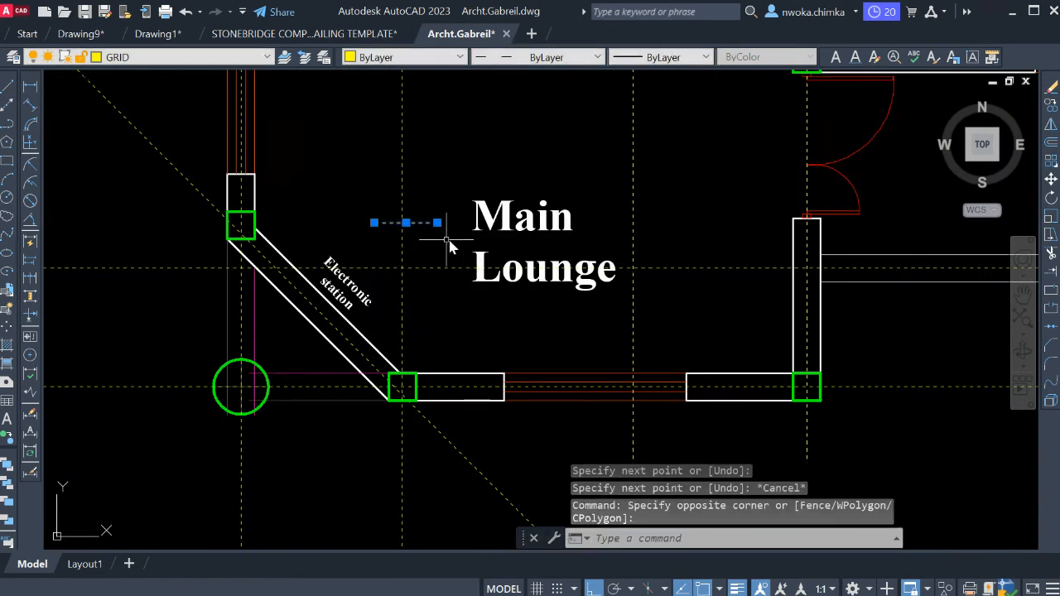
type("tr")
key("Return")
scroll(461, 341, "down", 4)
middle_click_drag(473, 305, 507, 527)
scroll(498, 438, "down", 2)
middle_click_drag(499, 290, 508, 482)
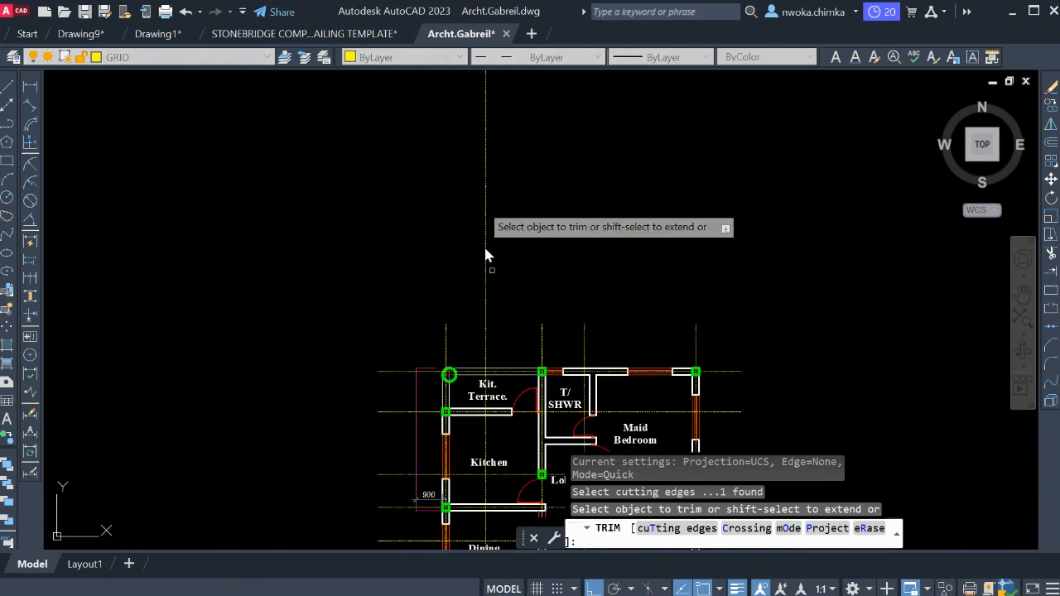
middle_click_drag(504, 283, 497, 27)
middle_click_drag(499, 422, 474, 308)
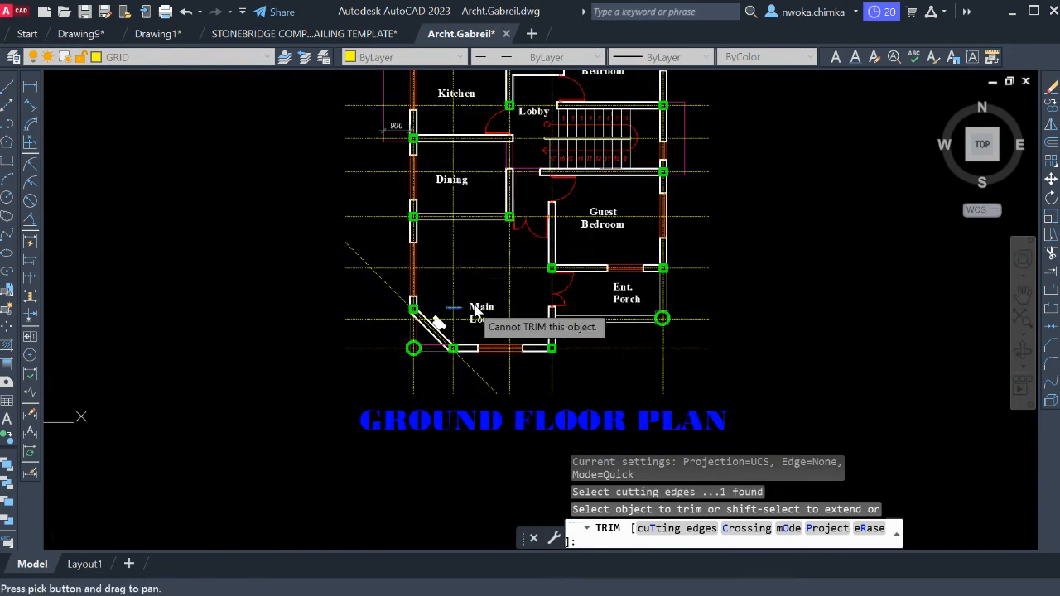
scroll(474, 305, "up", 4)
left_click_drag(461, 268, 386, 266)
key("Escape")
Erase the short horizontal cutting line beside the Main Lounge label.
scroll(433, 307, "up", 4)
left_click(432, 313)
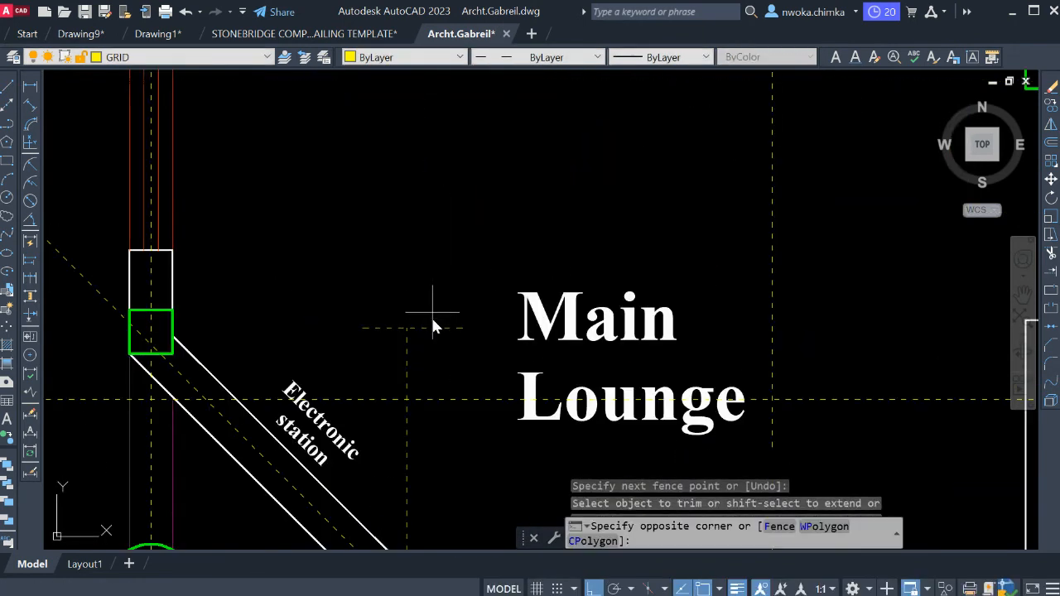
left_click(431, 334)
type("e")
key("Return")
scroll(456, 249, "down", 3)
middle_click_drag(449, 319, 462, 177)
scroll(300, 244, "up", 2)
scroll(365, 257, "up", 4)
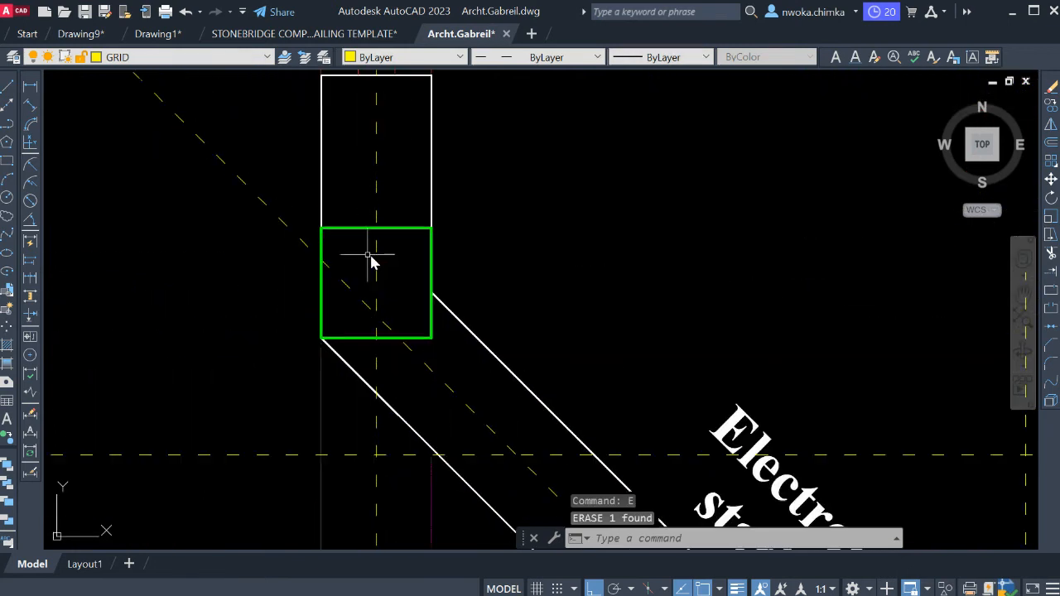
left_click(411, 160)
scroll(406, 187, "down", 2)
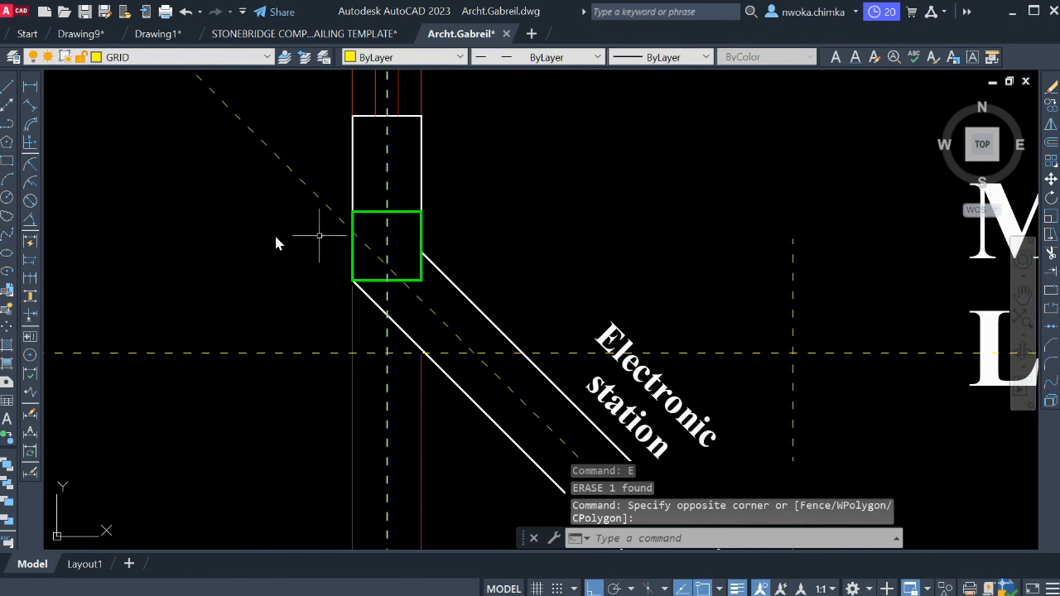
scroll(396, 246, "down", 2)
key("Escape")
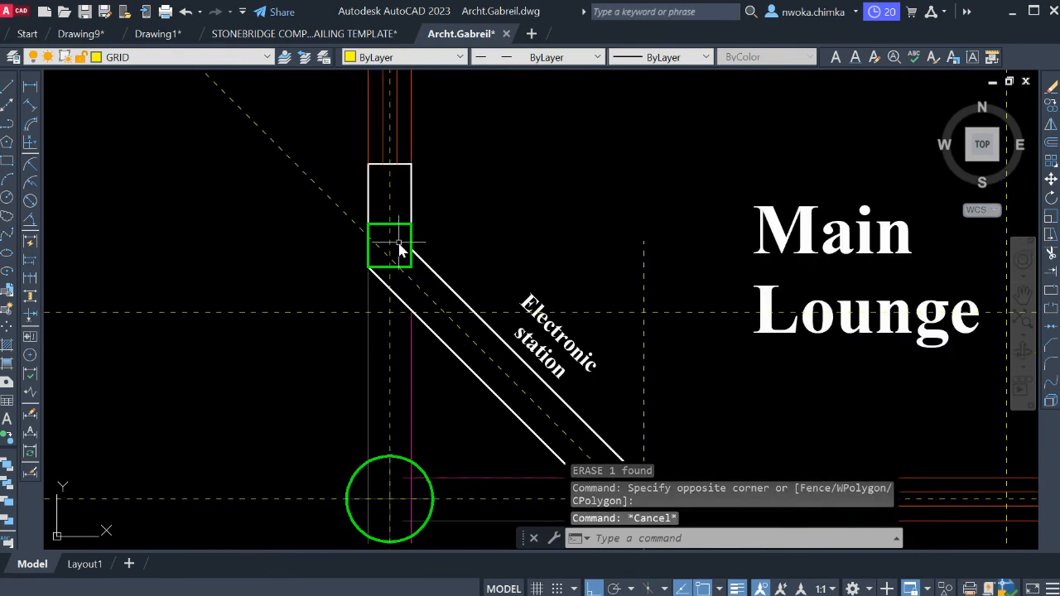
scroll(385, 248, "up", 4)
type("L")
key("Return")
key("Escape")
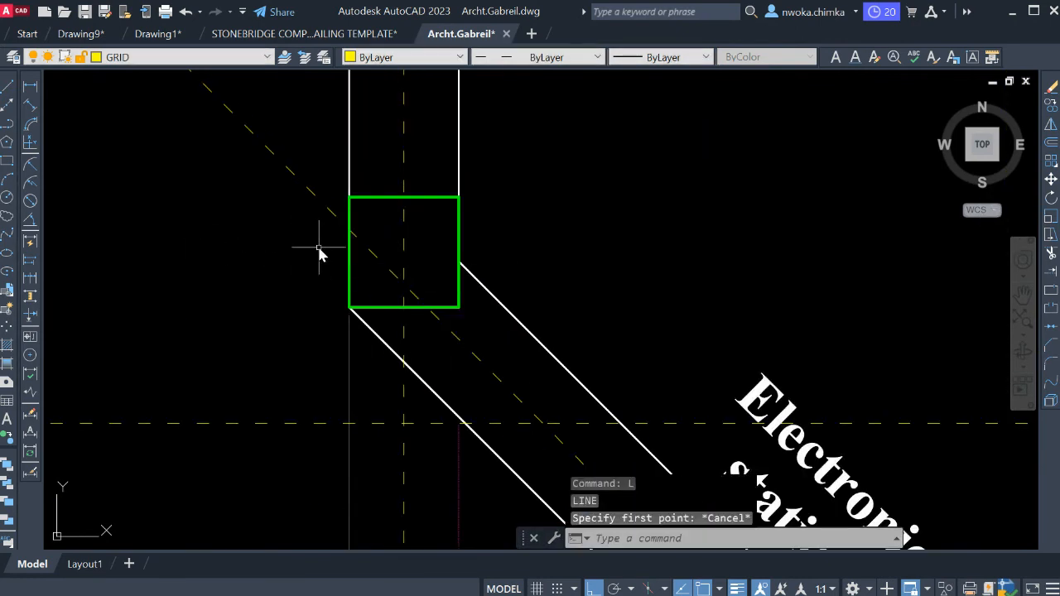
Add a horizontal construction line through the centre of the column at the diagonal wall's upper end.
type("XL")
key("Return")
type("H")
key("Return")
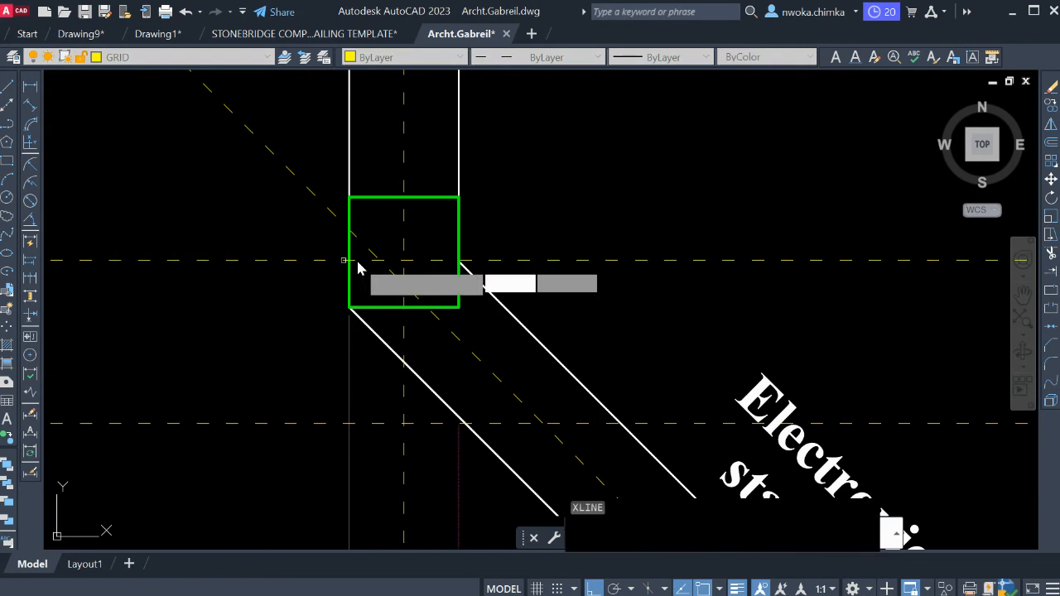
left_click(406, 255)
key("Escape")
Draw a short vertical cutting line across the new horizontal grid line, between the upper column and the Main Lounge label.
type("L")
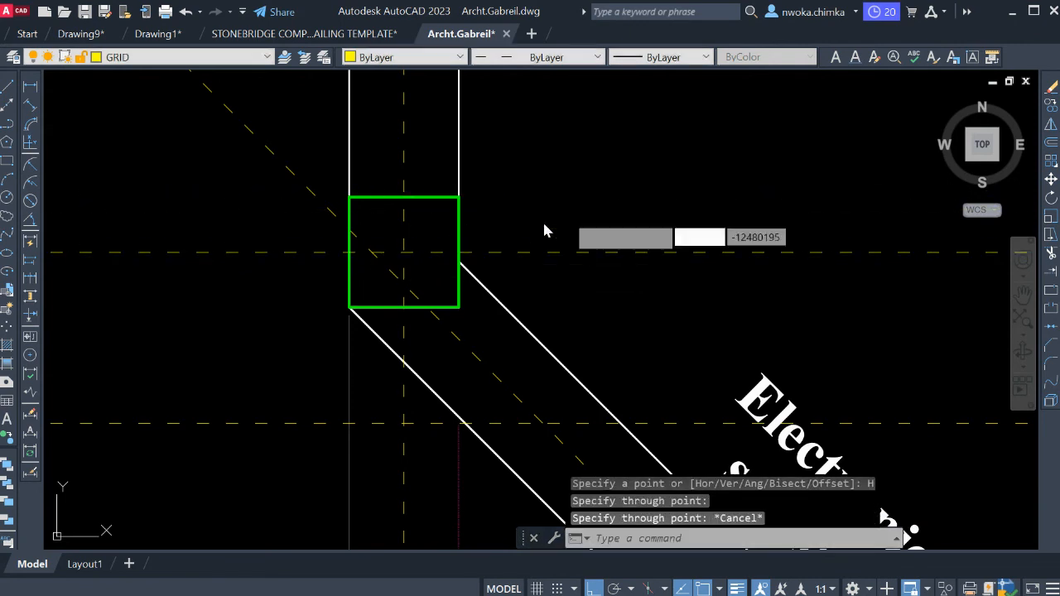
key("Return")
scroll(499, 227, "down", 4)
scroll(543, 222, "up", 2)
left_click(538, 204)
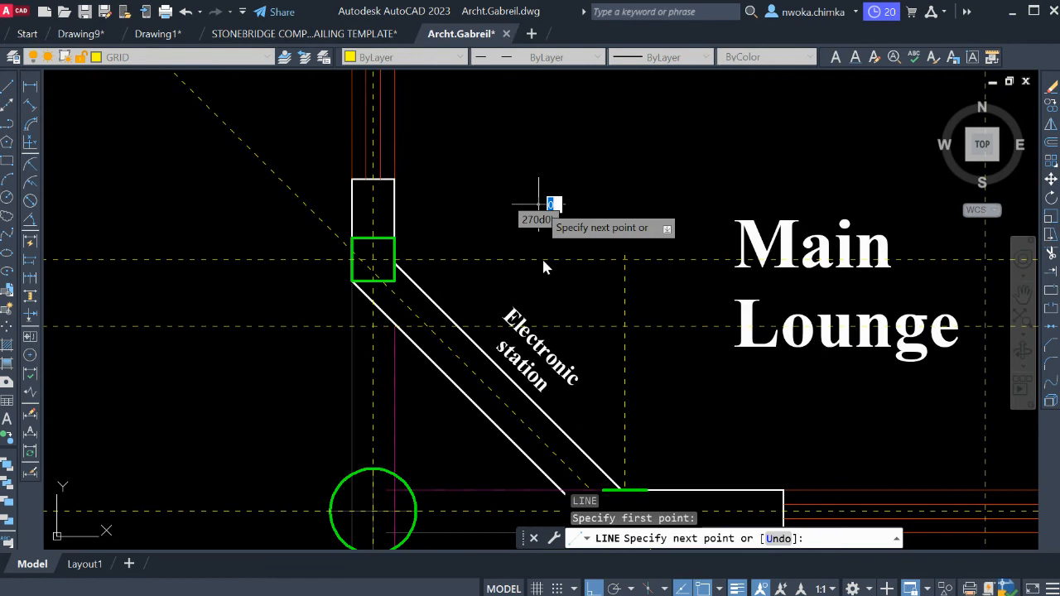
left_click(538, 288)
key("Escape")
Trim the part of the new horizontal grid line that runs past the short vertical cutting line towards the Main Lounge label.
left_click(547, 273)
left_click(526, 284)
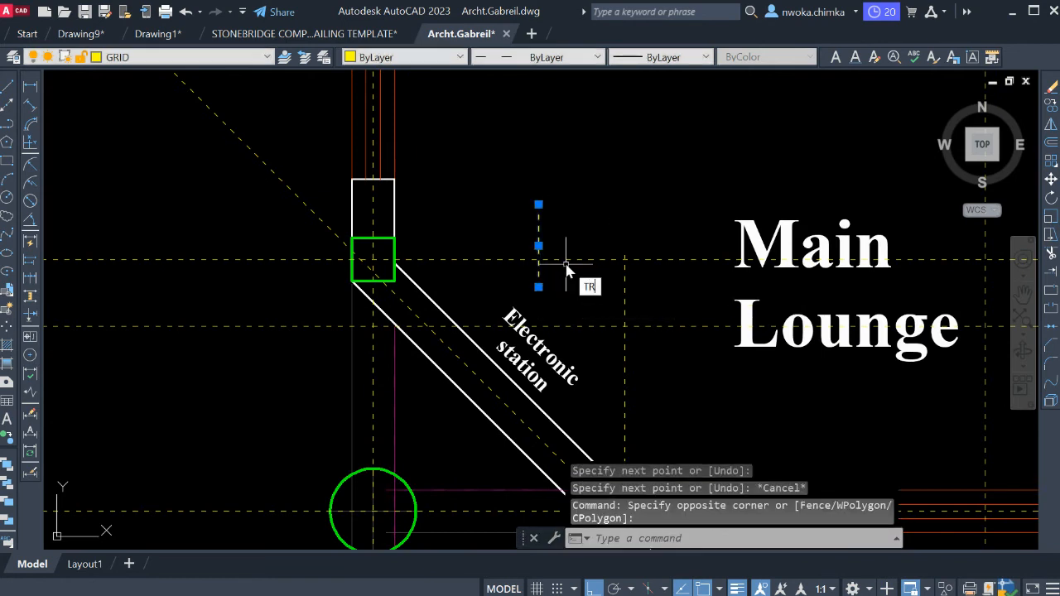
key("Return")
left_click(566, 265)
key("Escape")
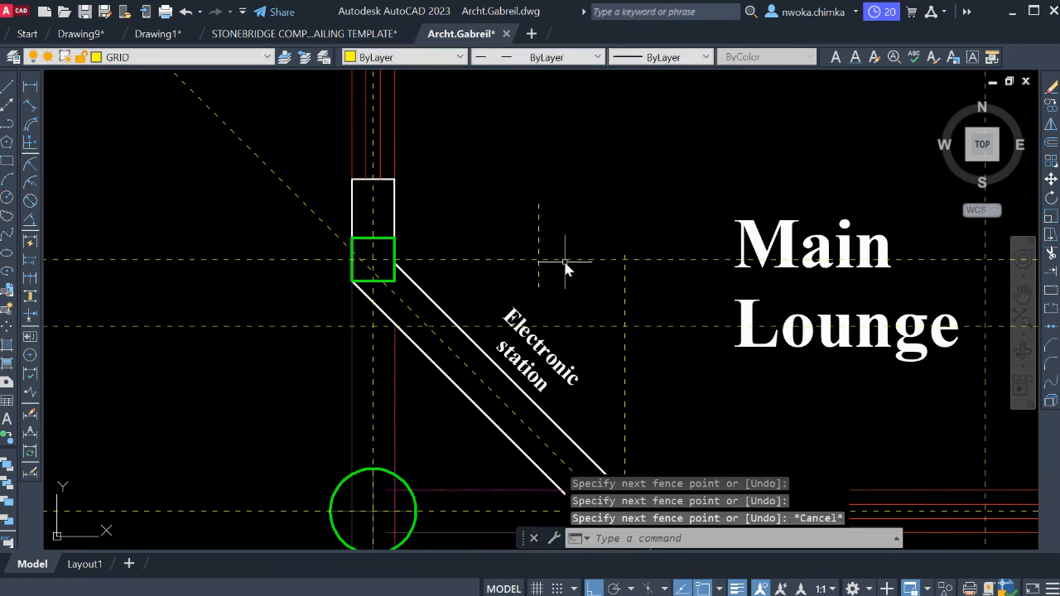
type("TR")
key("Return")
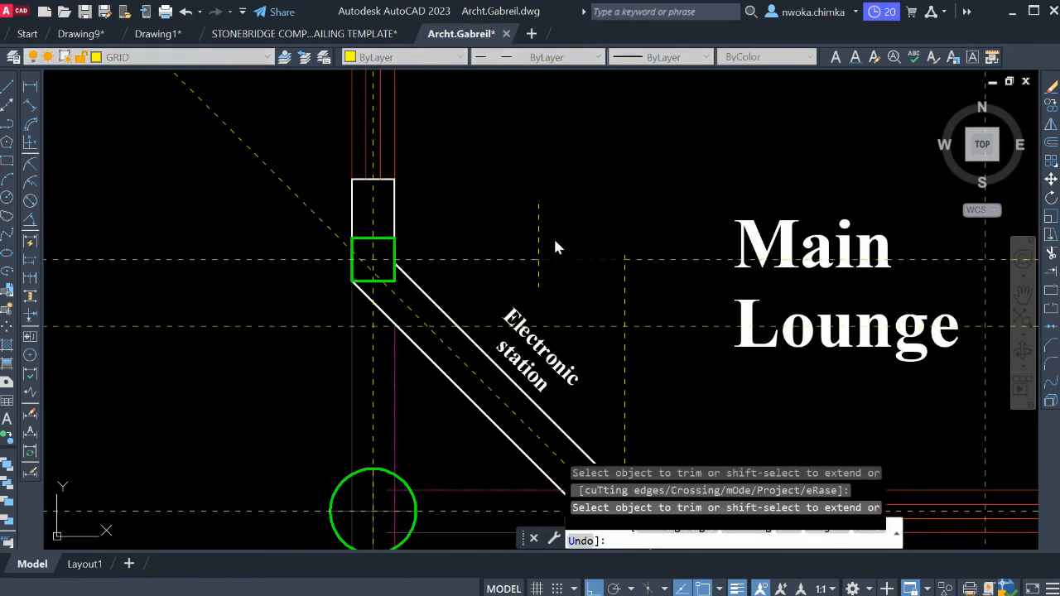
left_click(551, 227)
left_click(514, 231)
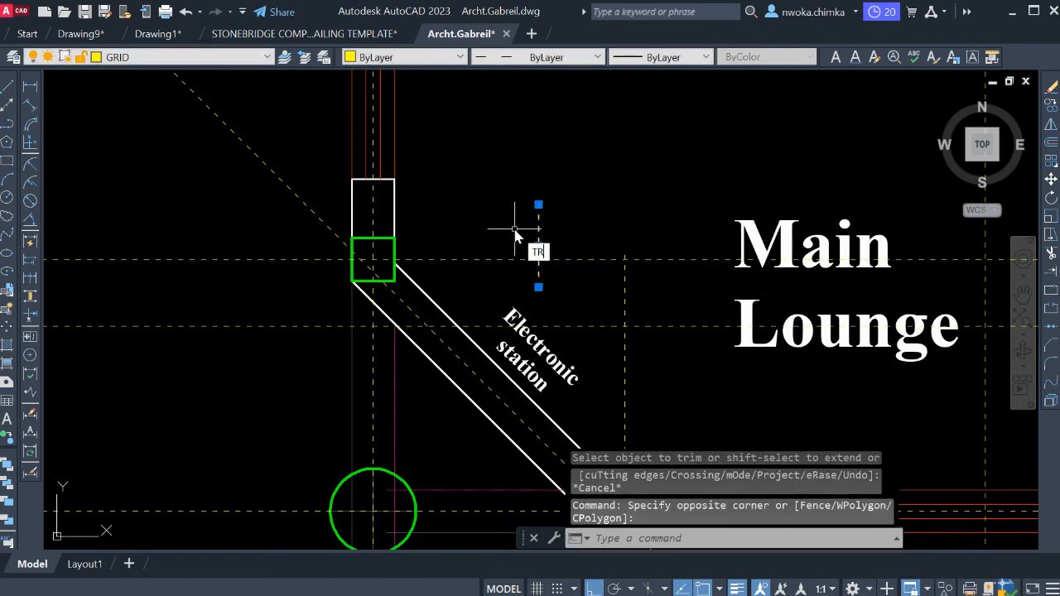
key("Return")
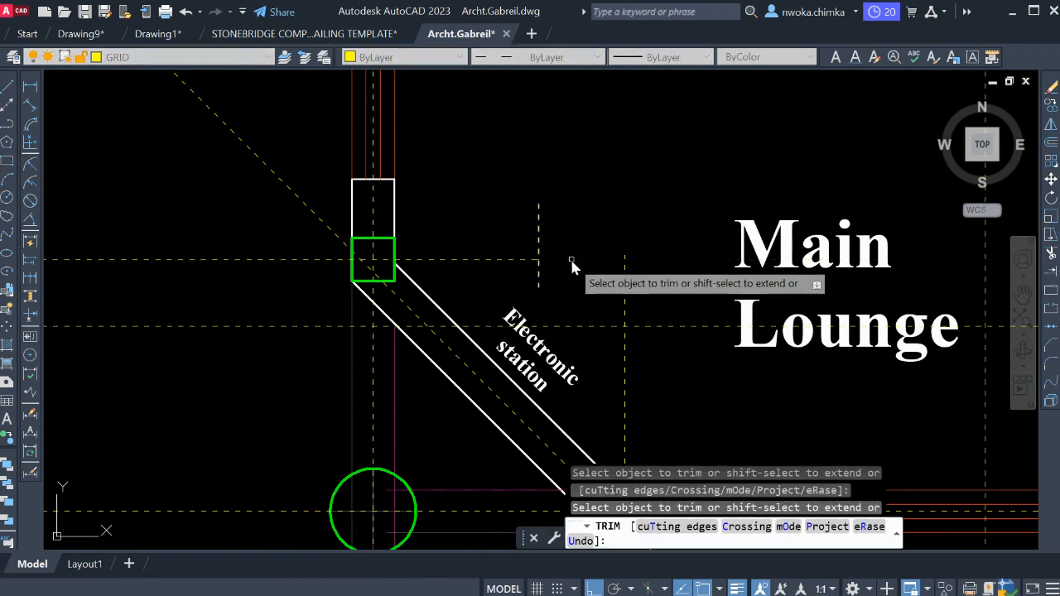
key("Escape")
Erase the short vertical cutting line between the diagonal wall's upper column and the Main Lounge label.
left_click(568, 230)
left_click(513, 227)
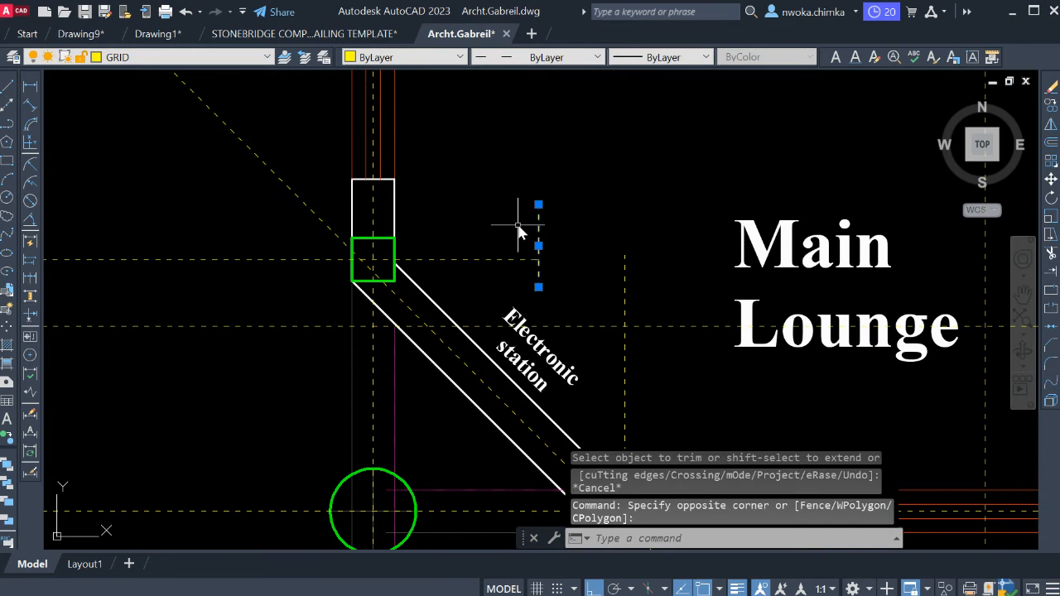
type("e")
key("Return")
Draw a vertical cutting line from the west end of the lowest horizontal grid line up past the new horizontal grid line.
scroll(538, 236, "down", 3)
scroll(572, 249, "up", 1)
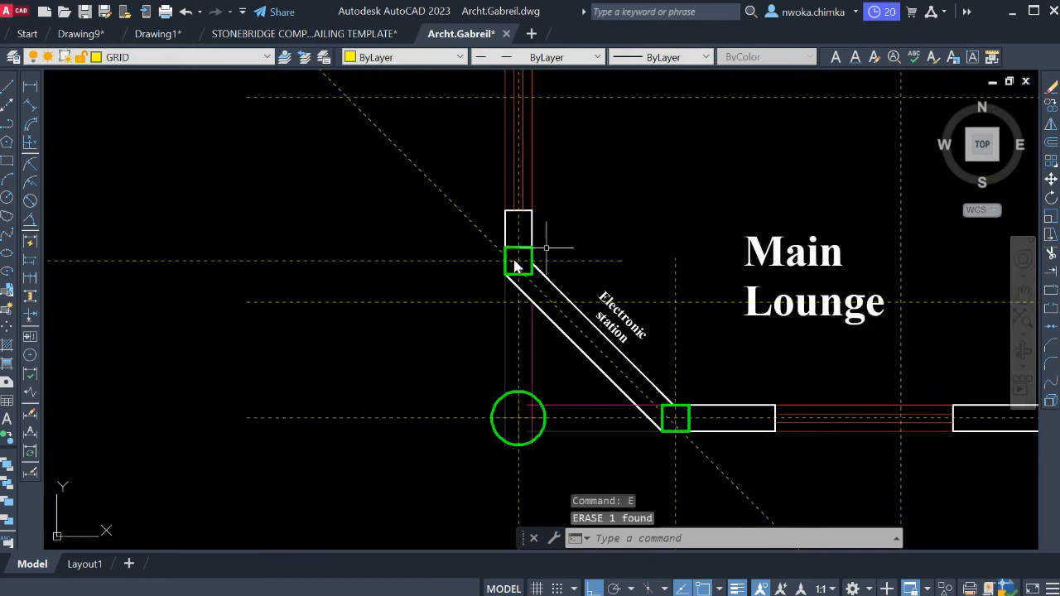
type("l")
key("Return")
left_click(247, 418)
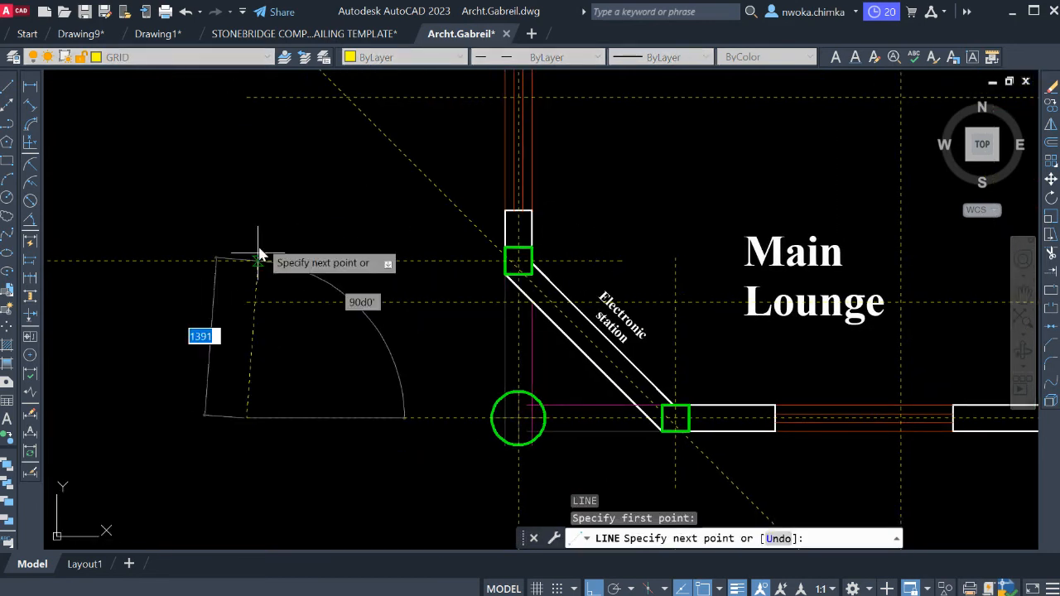
left_click(258, 205)
key("Escape")
Trim the part of the new horizontal grid line that extends west of the vertical cutting line.
left_click(257, 205)
left_click(240, 225)
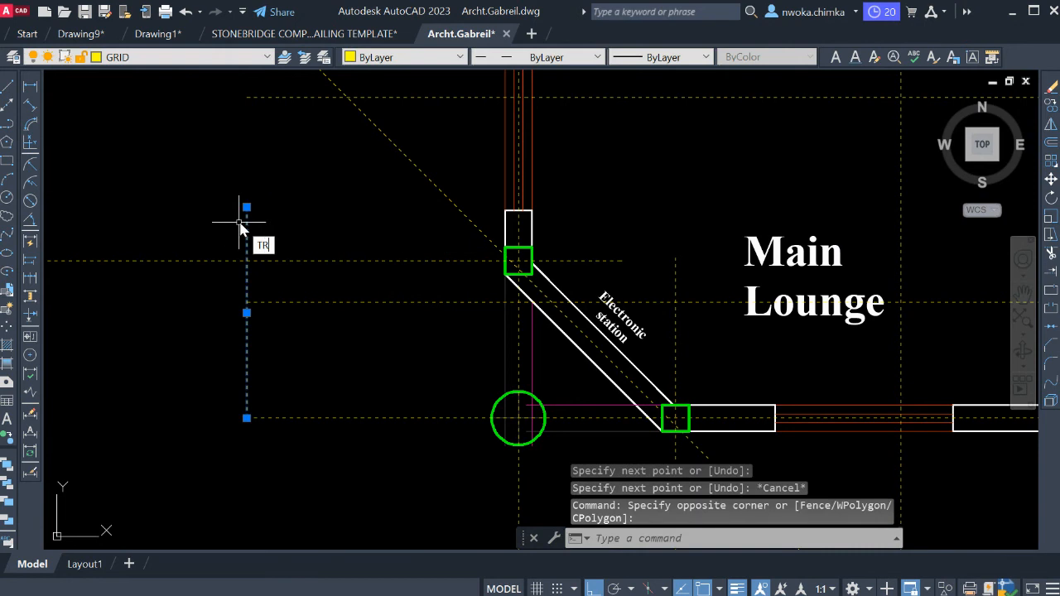
key("Return")
left_click(210, 231)
left_click(197, 292)
key("Escape")
Erase the vertical cutting line at the west ends of the horizontal grid lines.
left_click(262, 239)
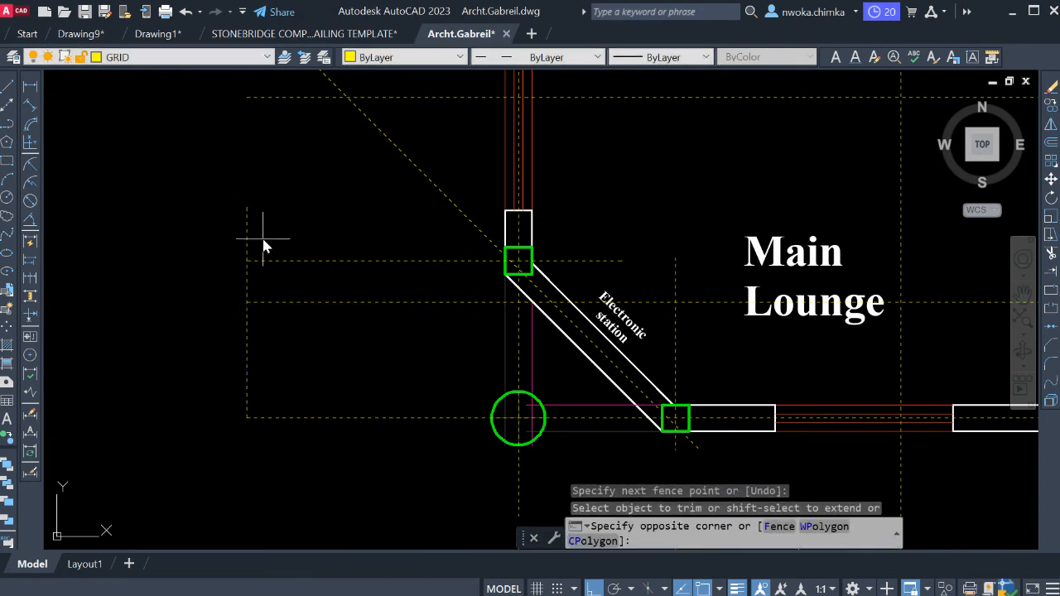
left_click(233, 235)
type("E")
key("Return")
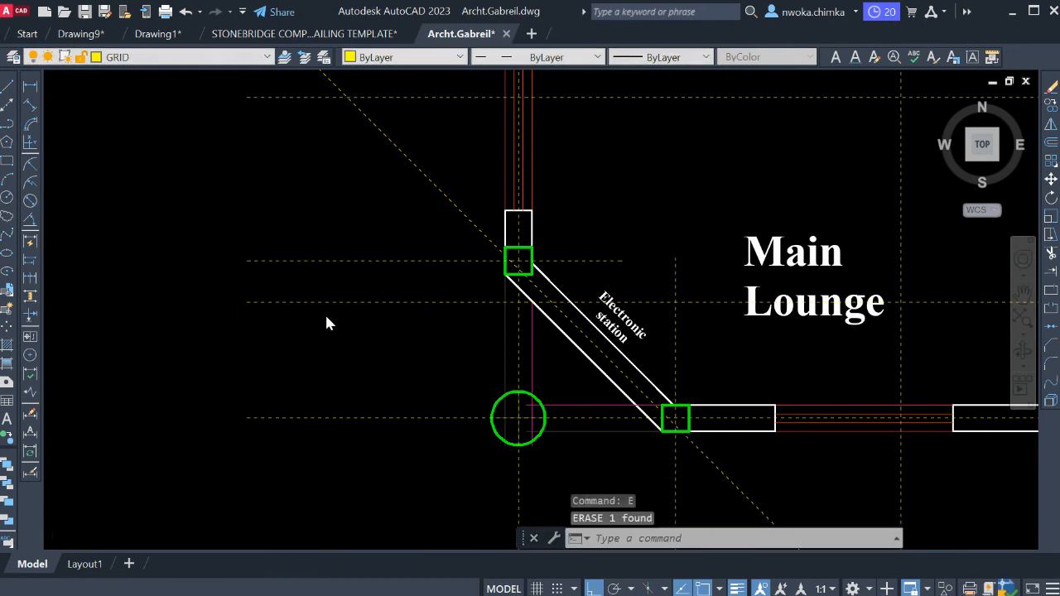
Draw a short horizontal cutting line across the upper part of the diagonal grid line, outside the Main Lounge wall.
scroll(326, 323, "down", 6)
scroll(364, 290, "up", 6)
scroll(393, 273, "down", 1)
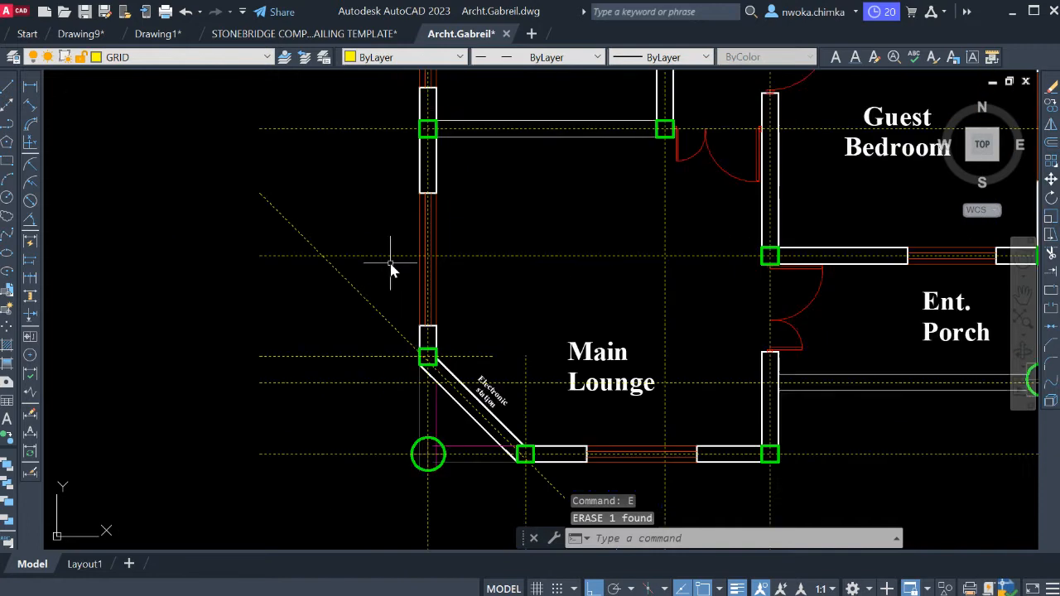
scroll(393, 271, "up", 1)
type("L")
key("Return")
left_click(350, 283)
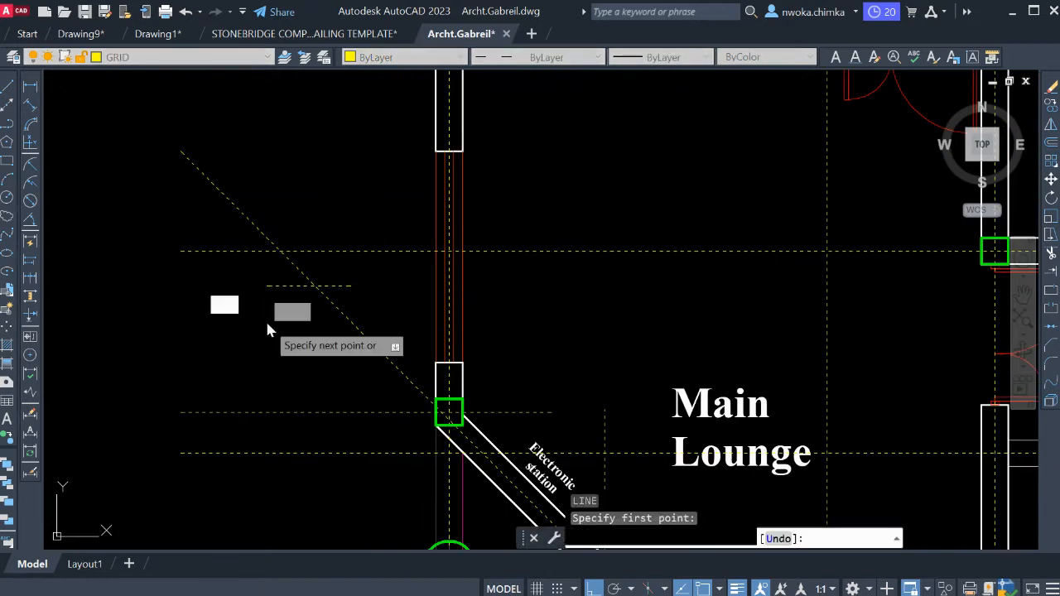
key("Escape")
Trim the diagonal grid line above the short horizontal cutting line, and erase the cutting line.
left_click(286, 291)
left_click(277, 285)
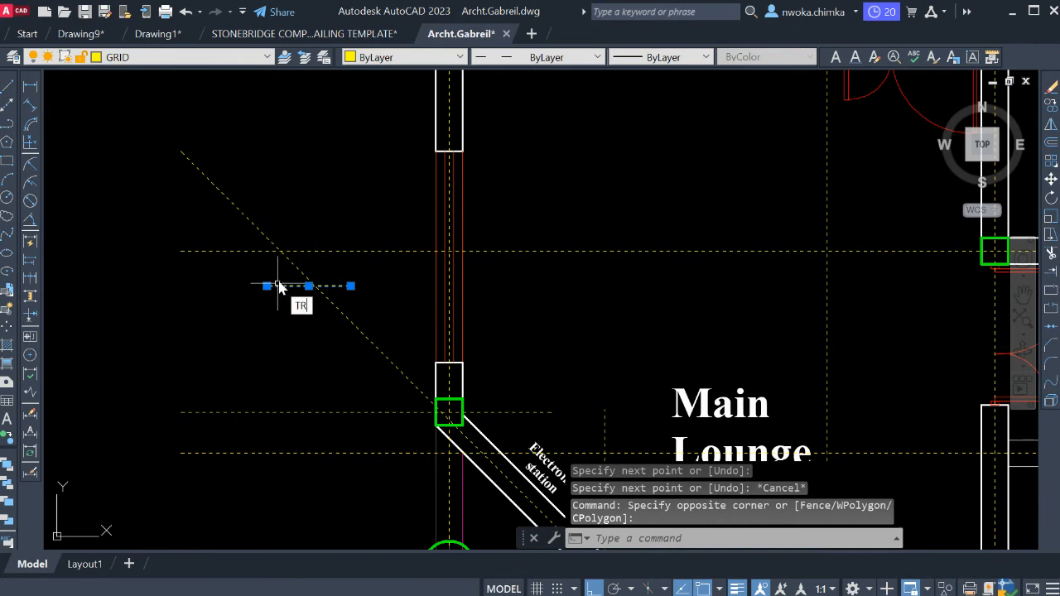
key("Return")
key("Escape")
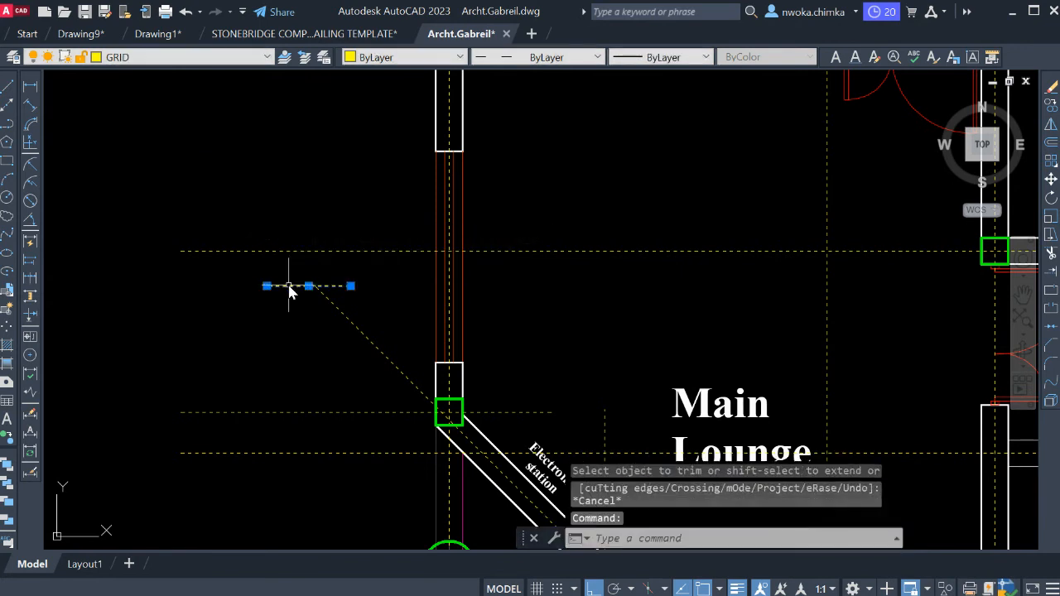
type("E")
key("Return")
Draw a short horizontal cutting line across the diagonal grid line below the Main Lounge's bottom wall.
scroll(278, 265, "down", 3)
middle_click_drag(384, 413, 435, 343)
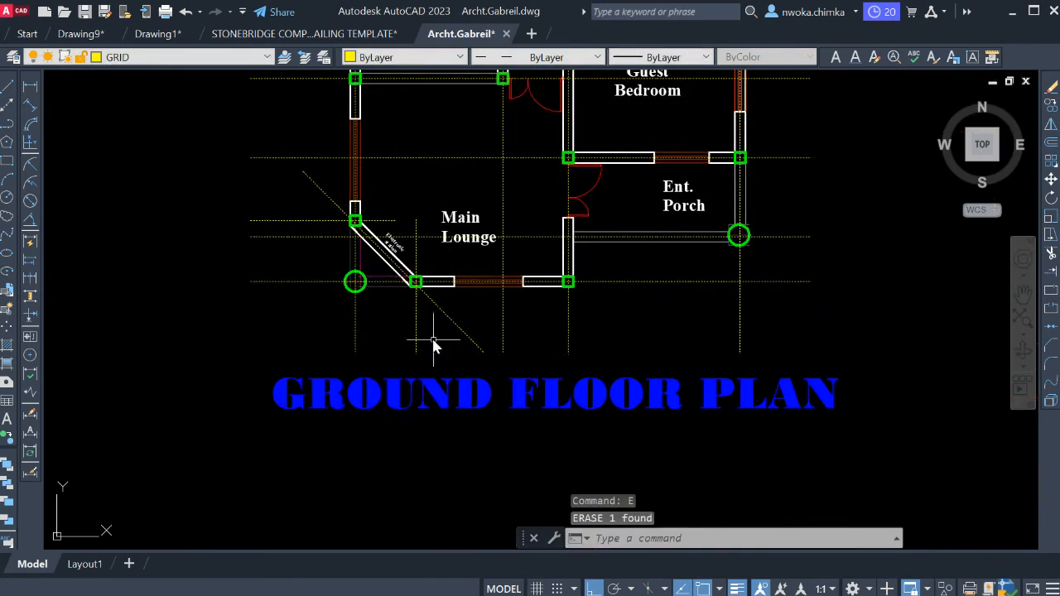
scroll(476, 327, "up", 1)
scroll(476, 327, "up", 2)
key("Return")
left_click(529, 294)
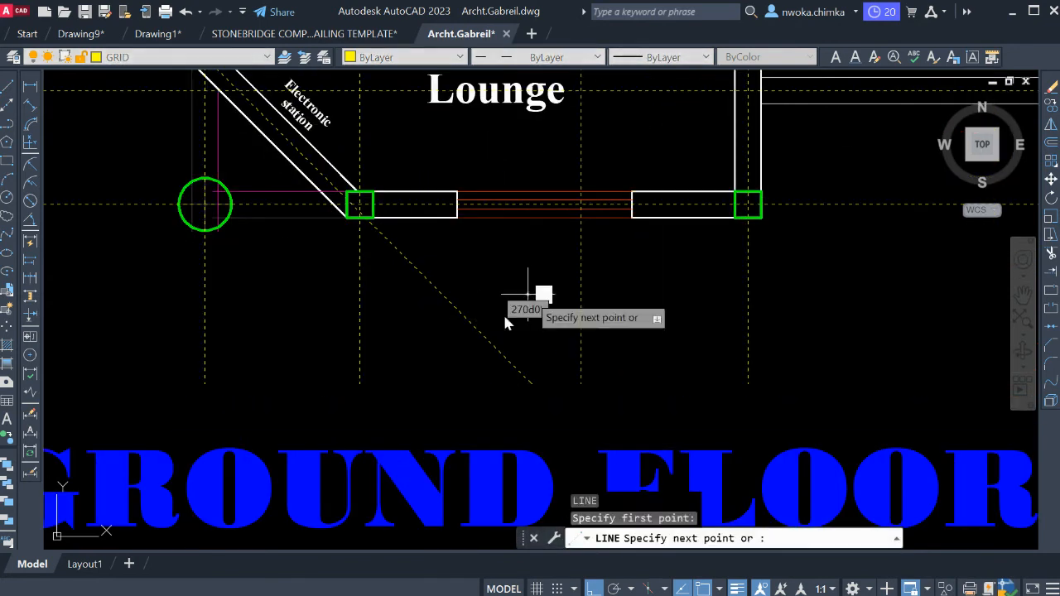
left_click(427, 353)
key("Escape")
Trim the lower end of the diagonal grid line beyond the short cutting line, and erase the cutting line.
left_click(464, 294)
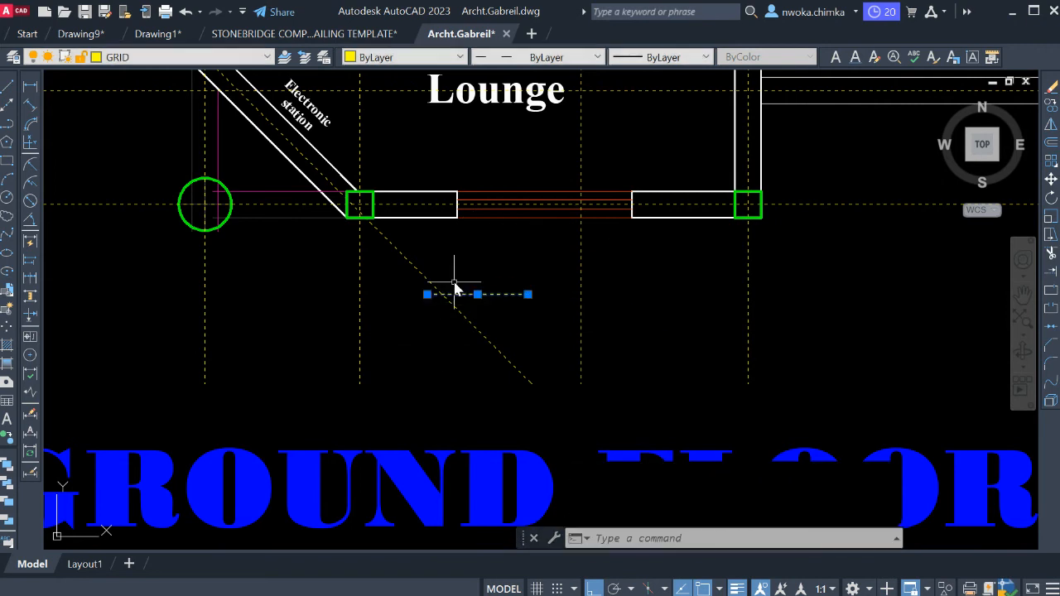
left_click(480, 274)
key("Return")
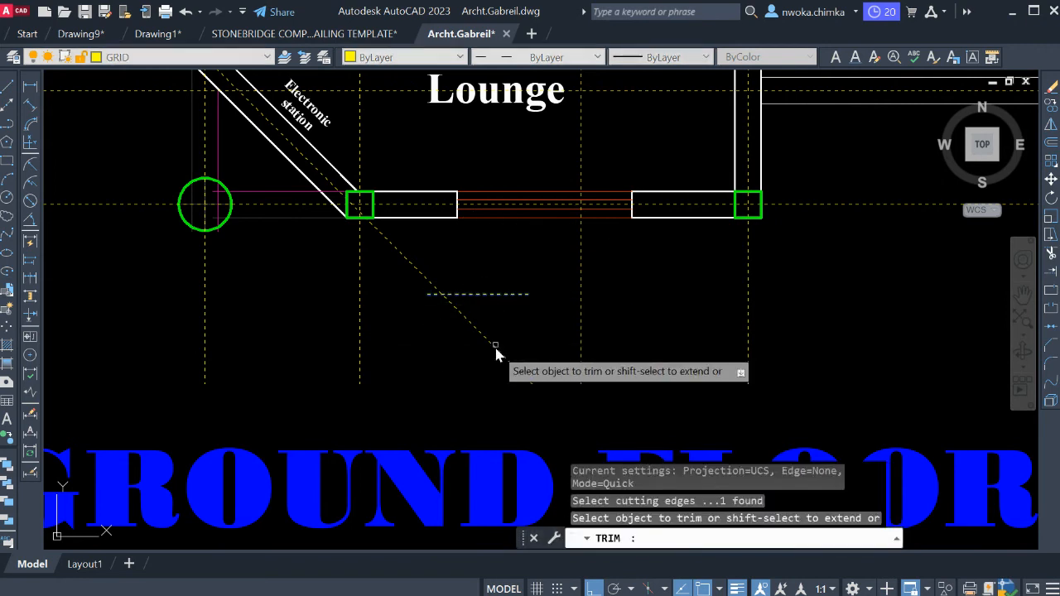
left_click(496, 348)
left_click(461, 366)
key("Escape")
left_click(506, 294)
key("Return")
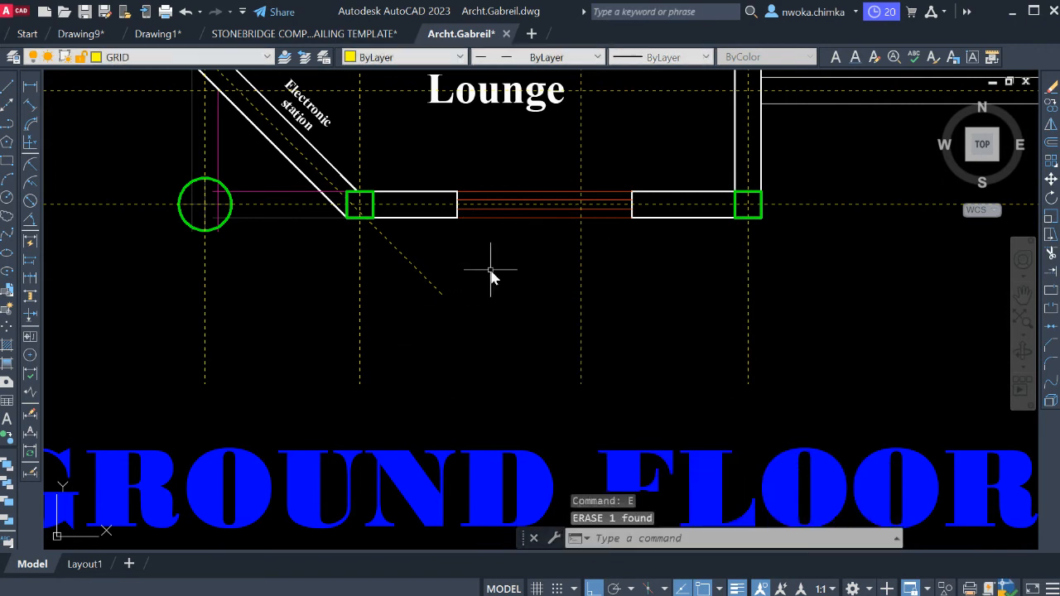
Move the Main Lounge label upwards, clear of the horizontal grid line crossing it.
scroll(492, 277, "down", 4)
scroll(445, 290, "up", 2)
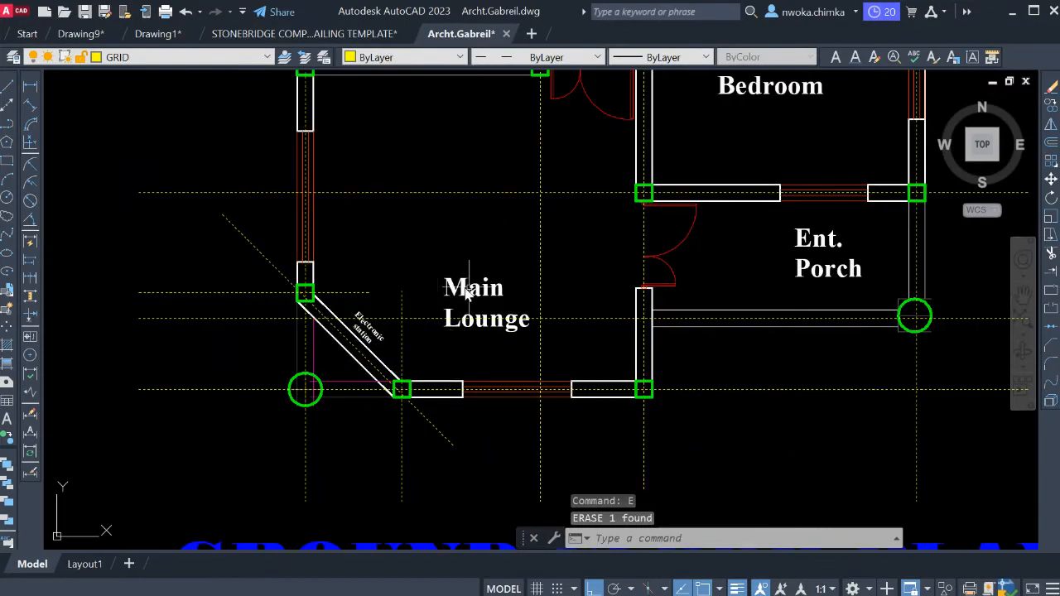
left_click(437, 253)
left_click(560, 323)
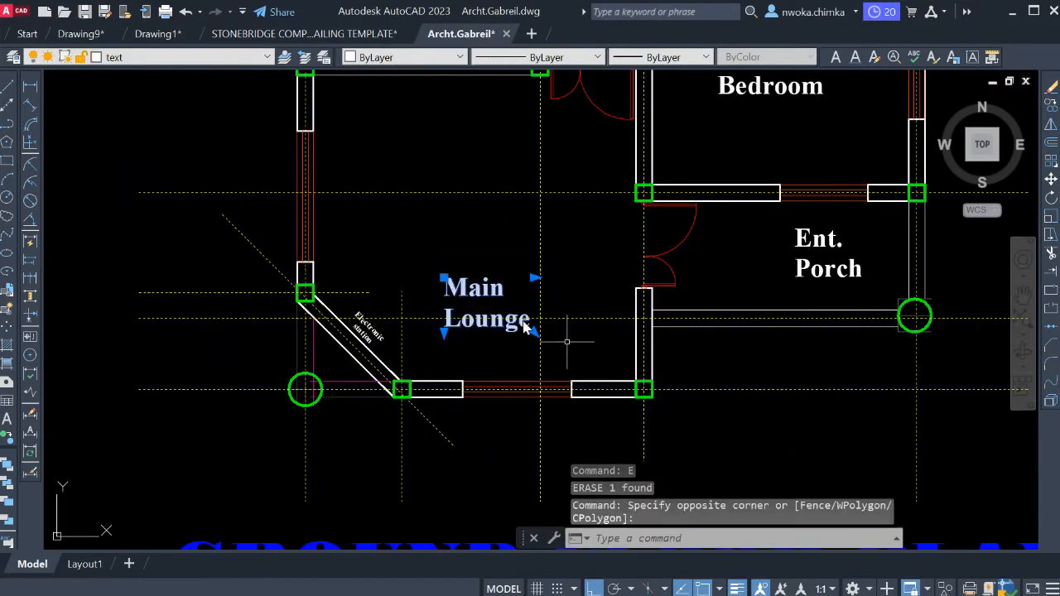
type("m")
key("Return")
left_click(440, 261)
left_click(424, 230)
Measure the horizontal distance between the grid lines through the top-wall columns beside T/SHWR and at the Maid Bedroom's outer corner.
scroll(552, 273, "down", 4)
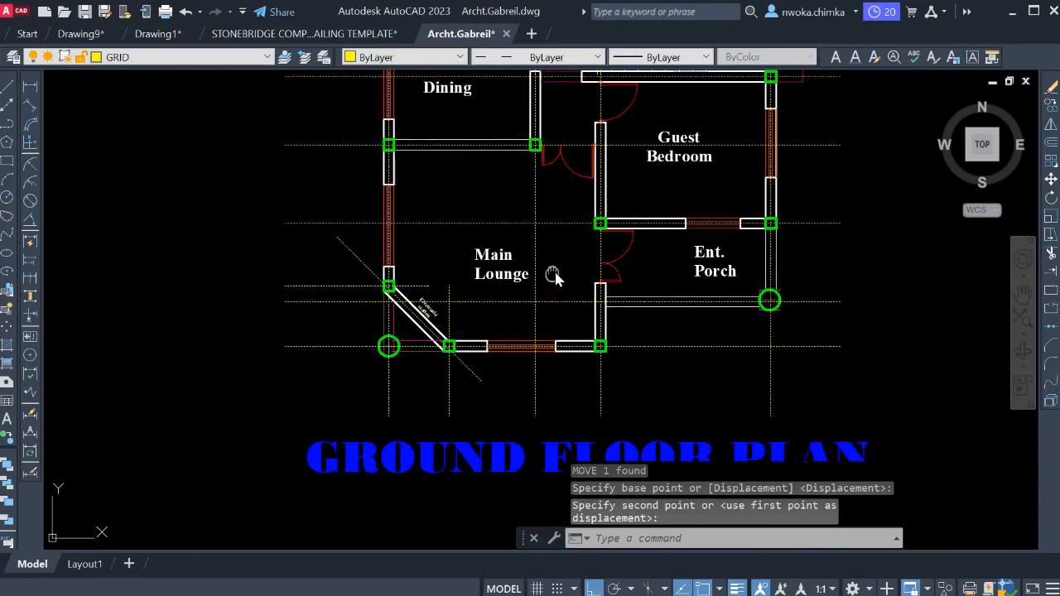
middle_click_drag(540, 321, 534, 402)
scroll(443, 234, "up", 3)
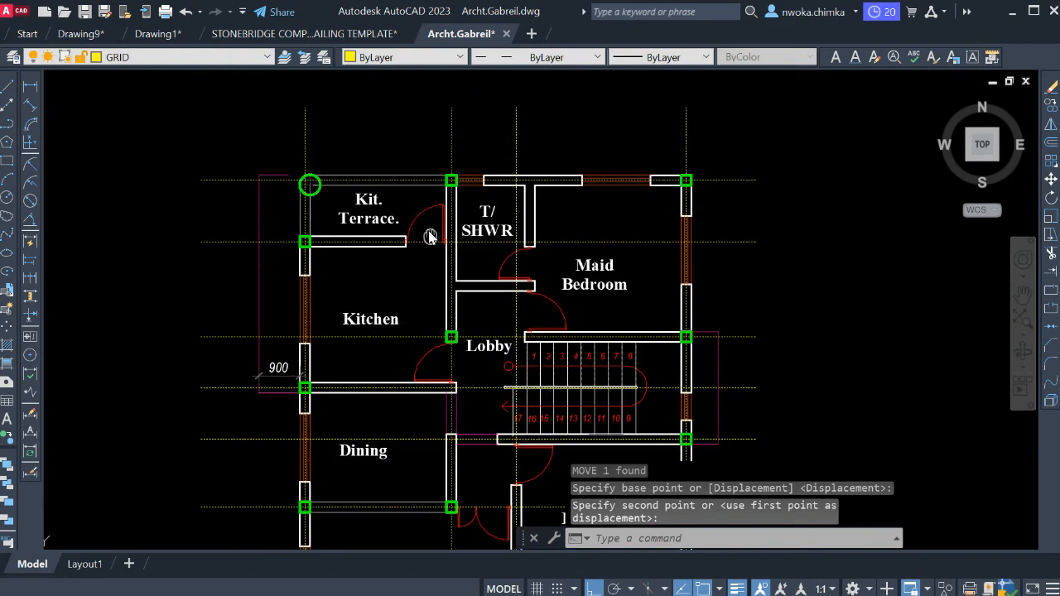
left_click(30, 87)
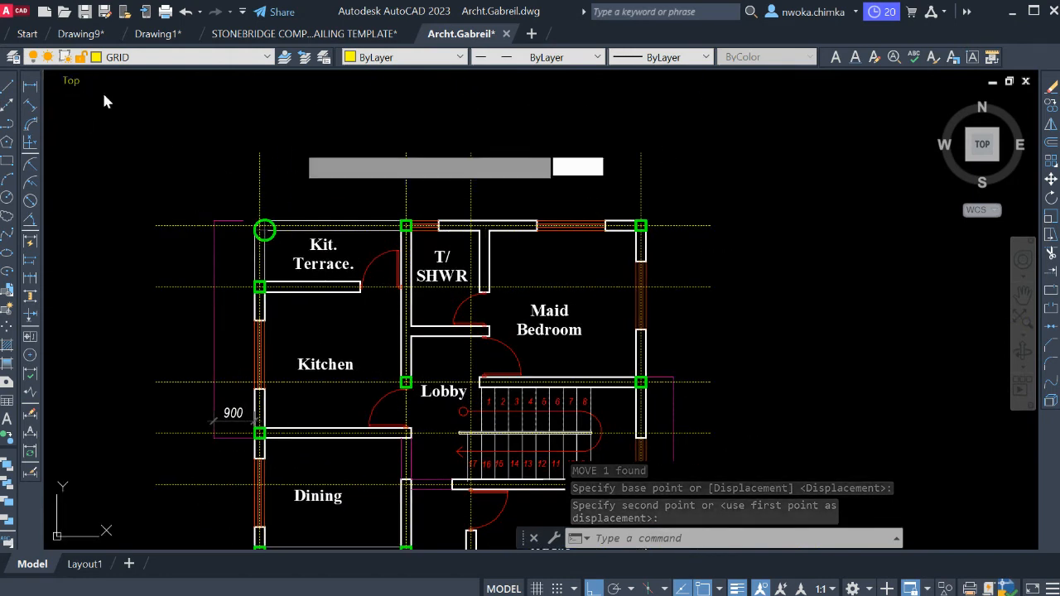
left_click(640, 225)
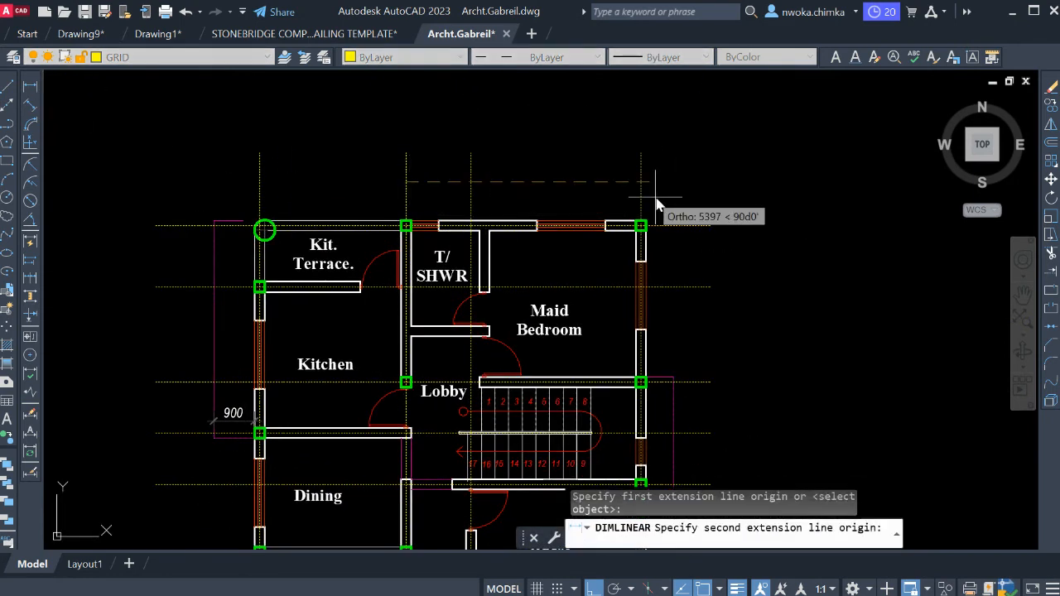
left_click(641, 182)
scroll(527, 179, "up", 3)
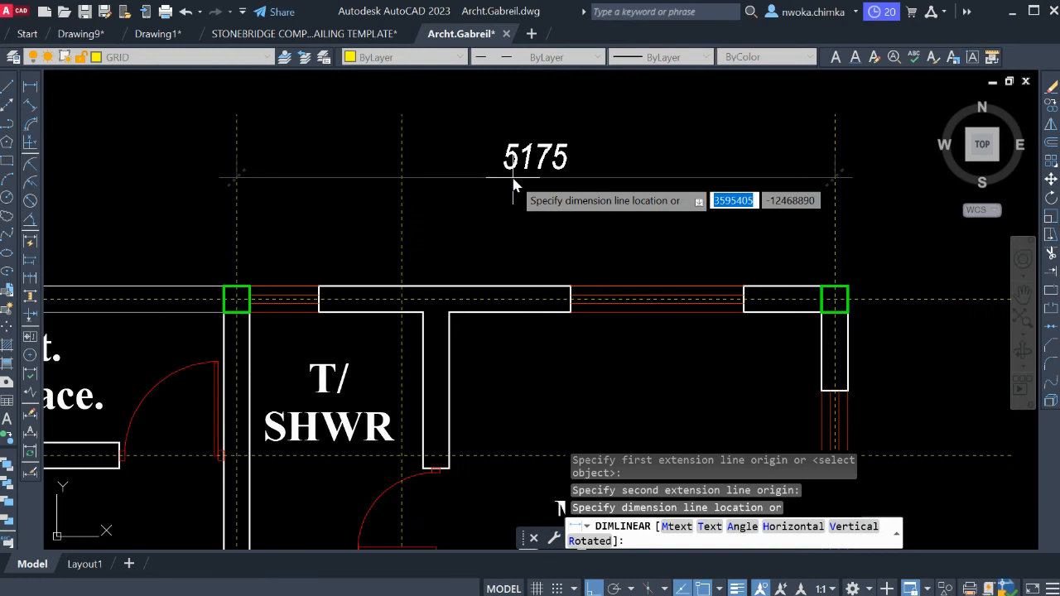
key("Escape")
scroll(514, 206, "down", 4)
scroll(514, 208, "up", 2)
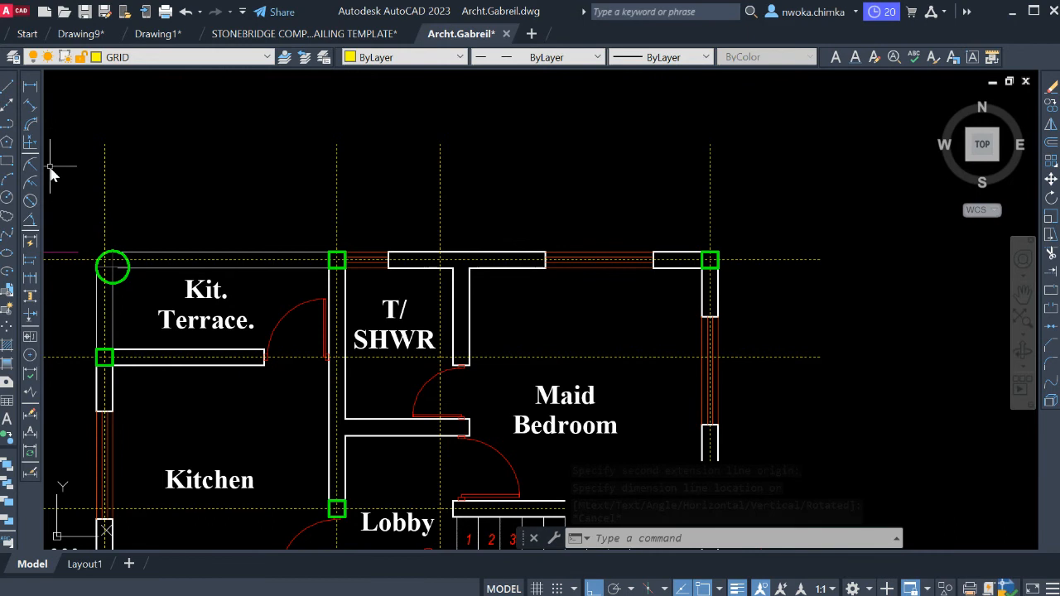
left_click(336, 192)
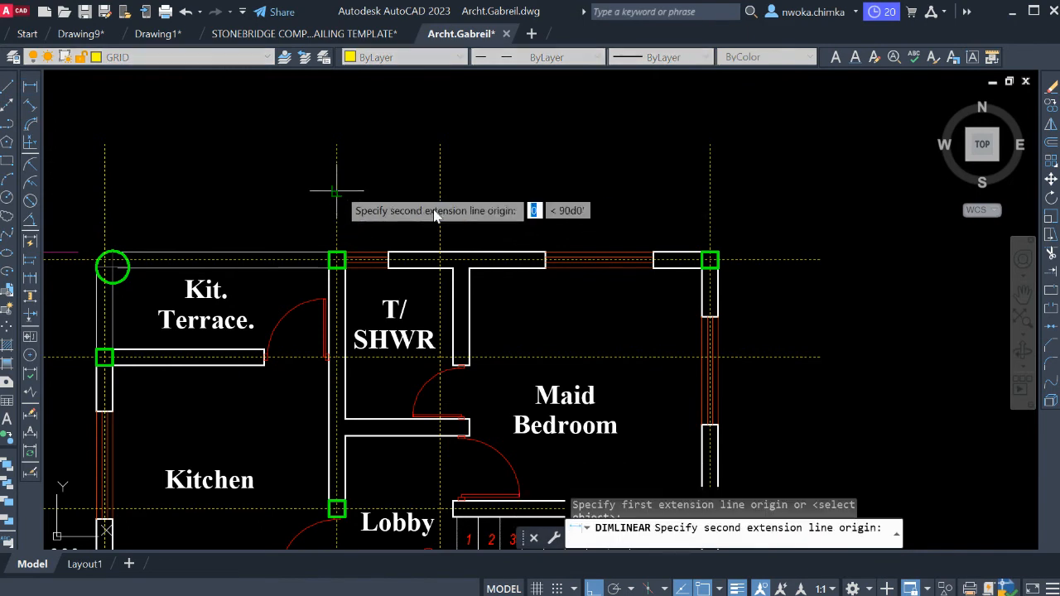
left_click(710, 202)
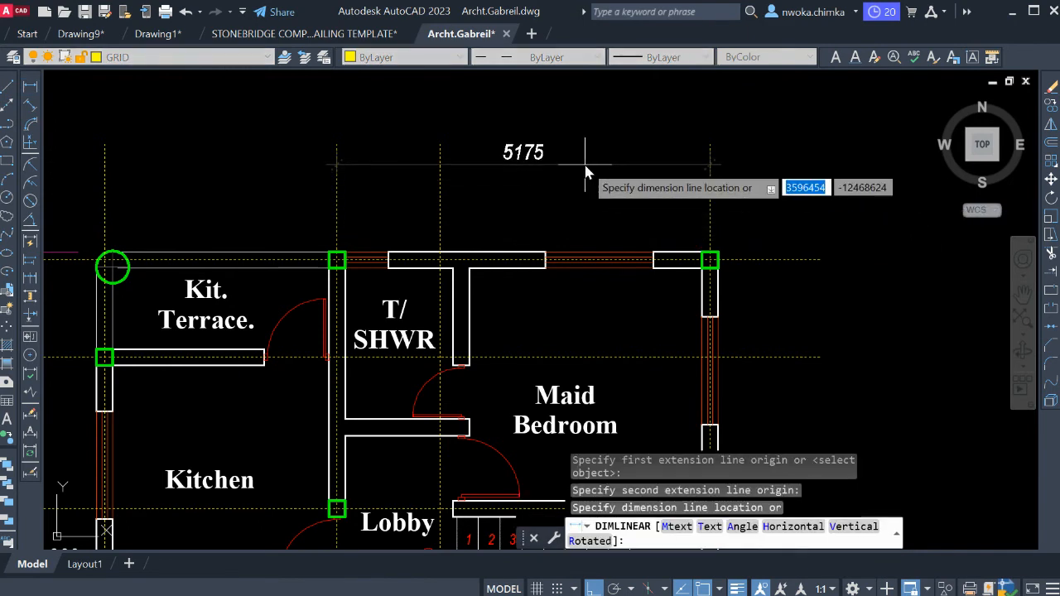
key("Escape")
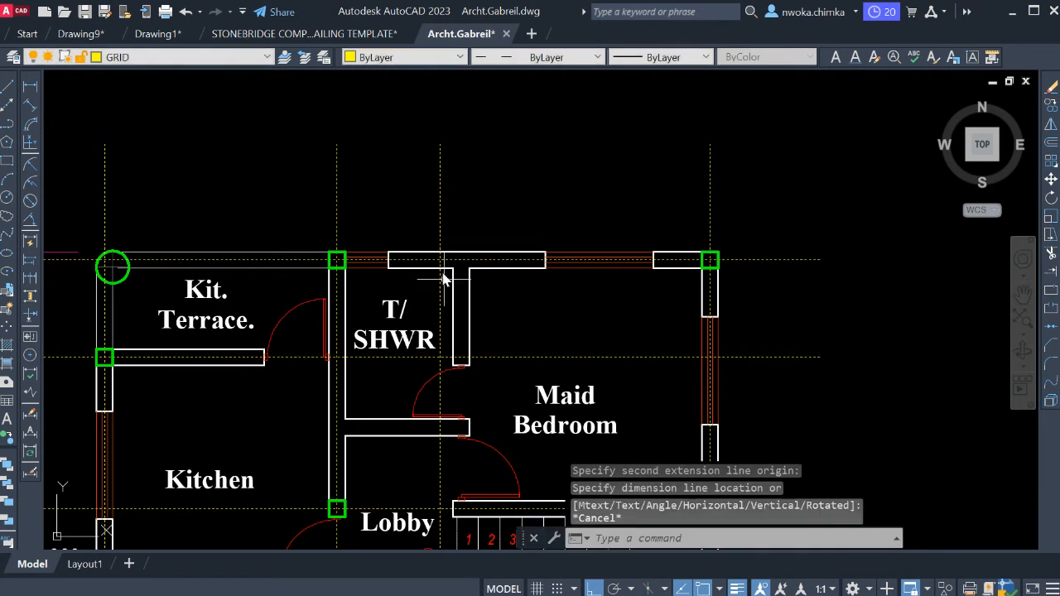
scroll(465, 258, "up", 2)
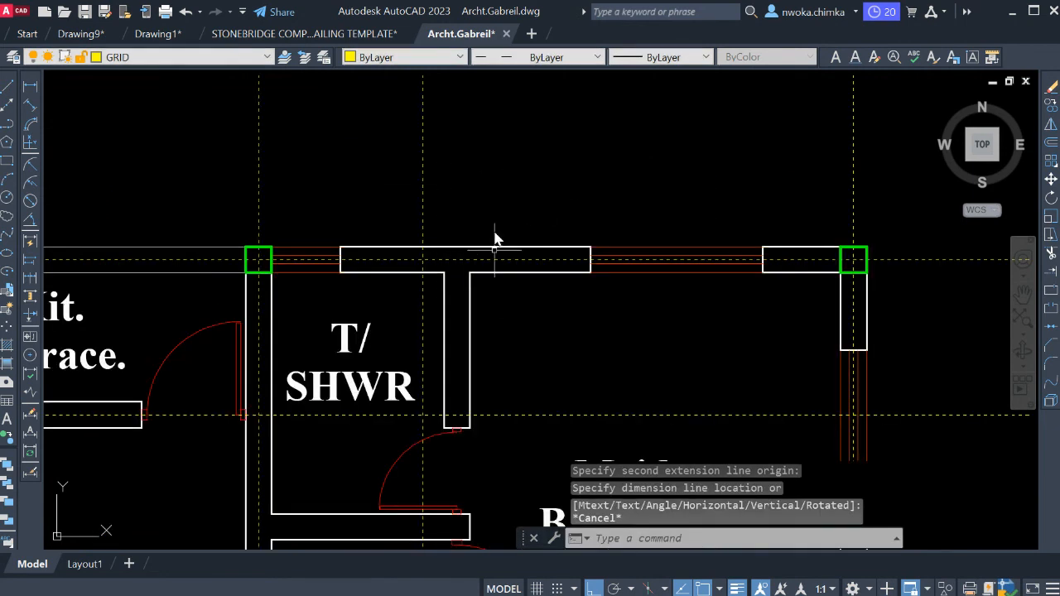
scroll(495, 273, "down", 2)
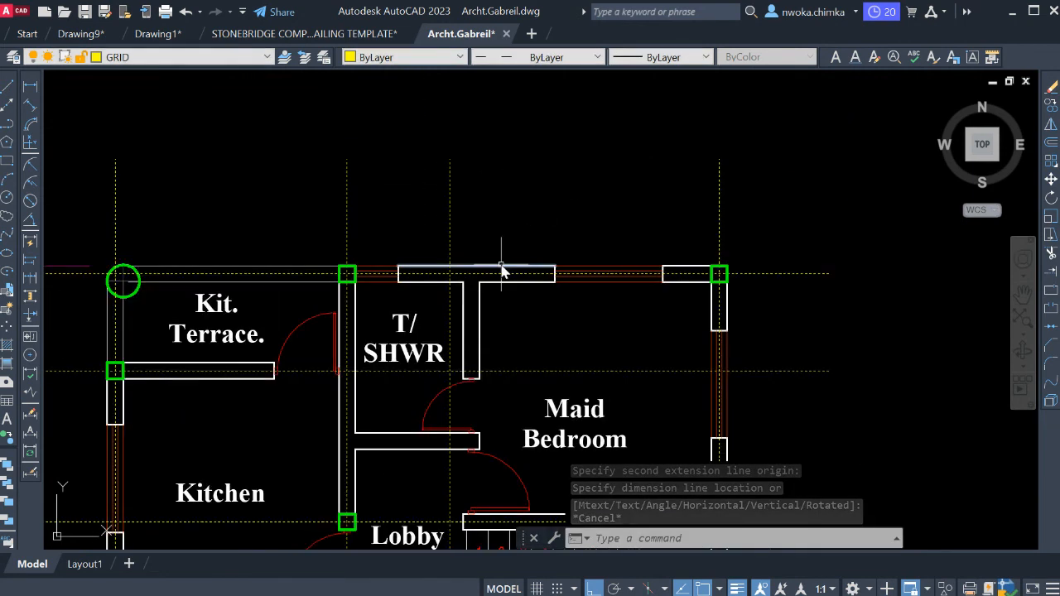
scroll(358, 280, "up", 2)
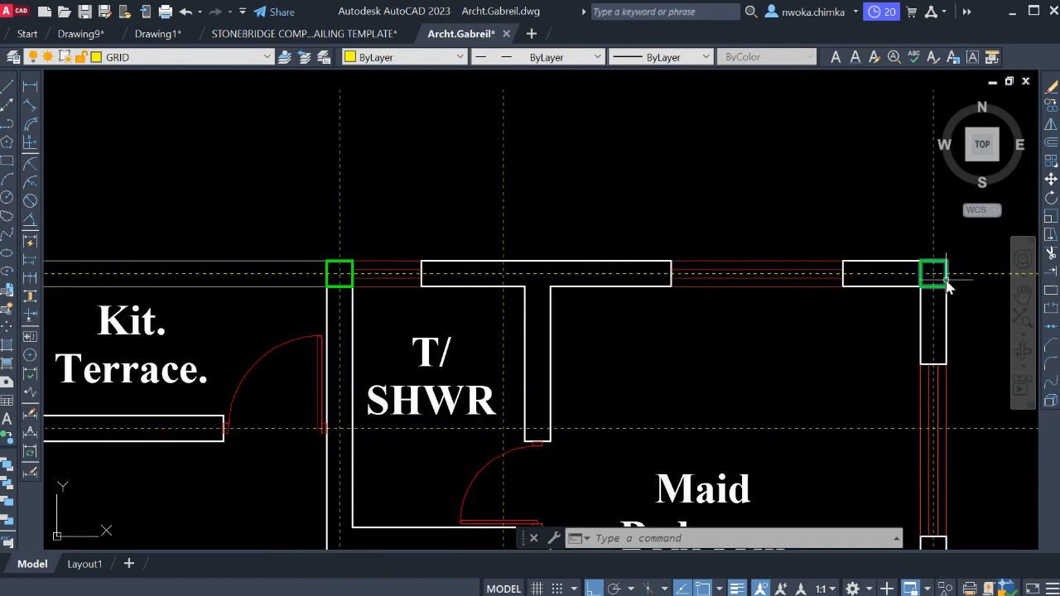
scroll(630, 199, "down", 2)
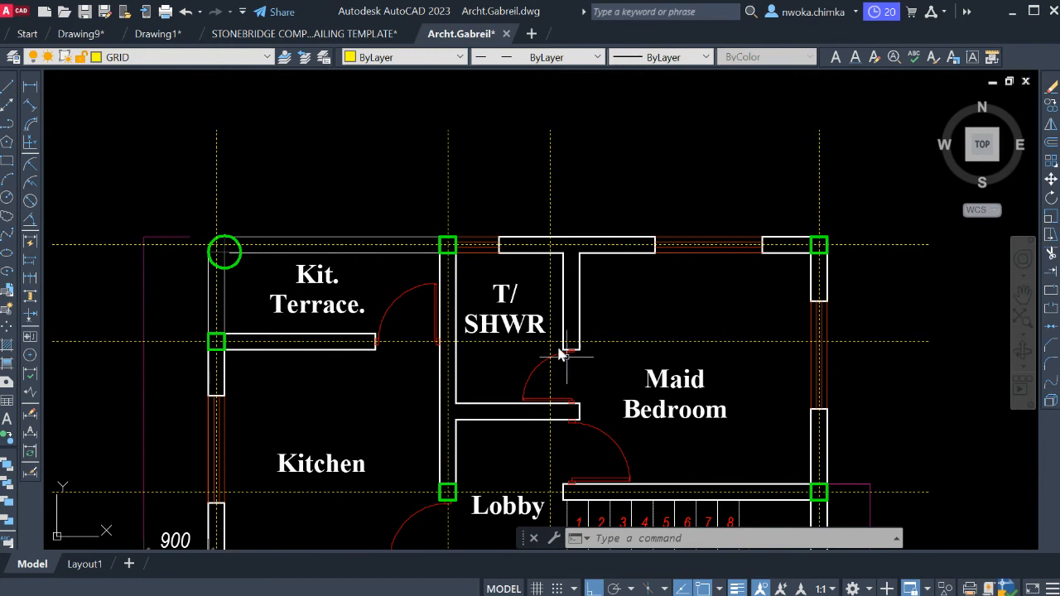
Measure the vertical distance between the top-wall column beside T/SHWR and the column at the Kitchen's corner by the Lobby.
scroll(615, 303, "down", 2)
mouse_move(609, 324)
middle_mouse_down()
mouse_move(618, 329)
mouse_move(579, 238)
middle_mouse_up()
mouse_move(498, 292)
middle_mouse_down()
mouse_move(508, 238)
mouse_move(518, 238)
middle_mouse_up()
middle_click_drag(519, 312, 538, 241)
middle_click_drag(488, 212, 497, 229)
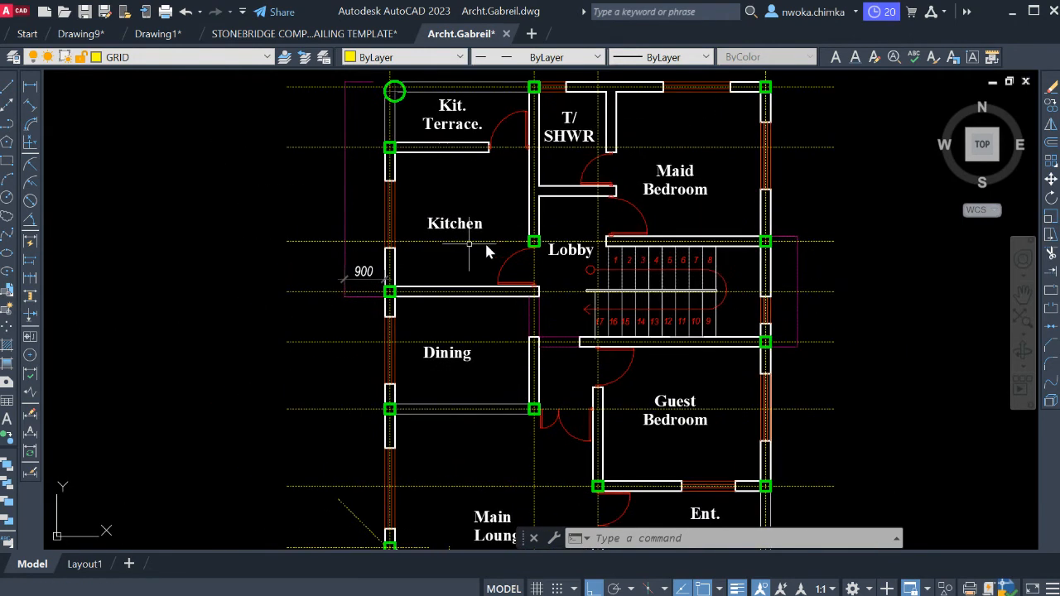
left_click(30, 86)
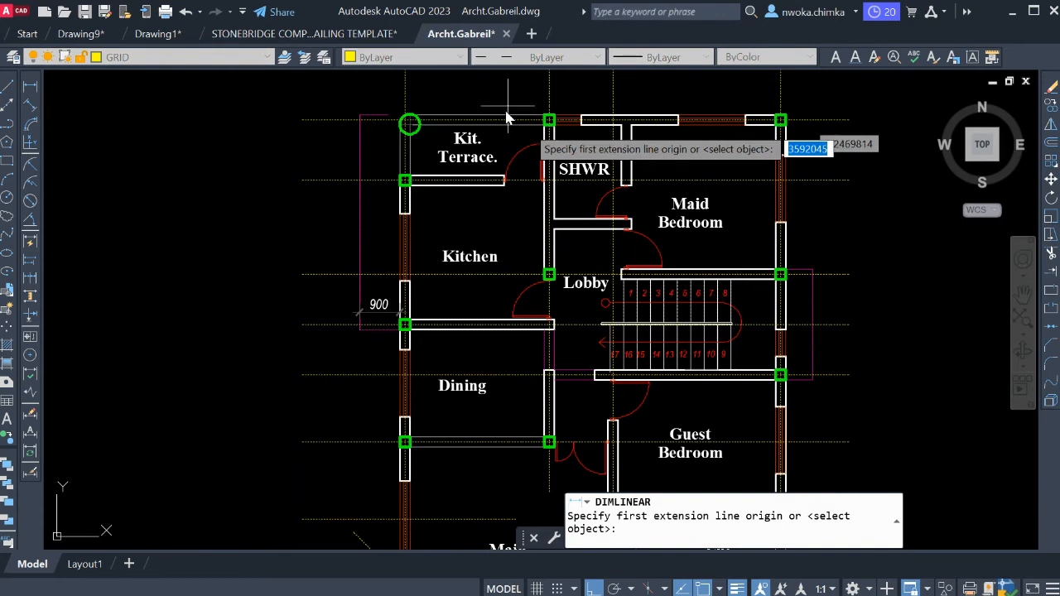
scroll(540, 123, "up", 4)
left_click(540, 122)
scroll(560, 156, "down", 3)
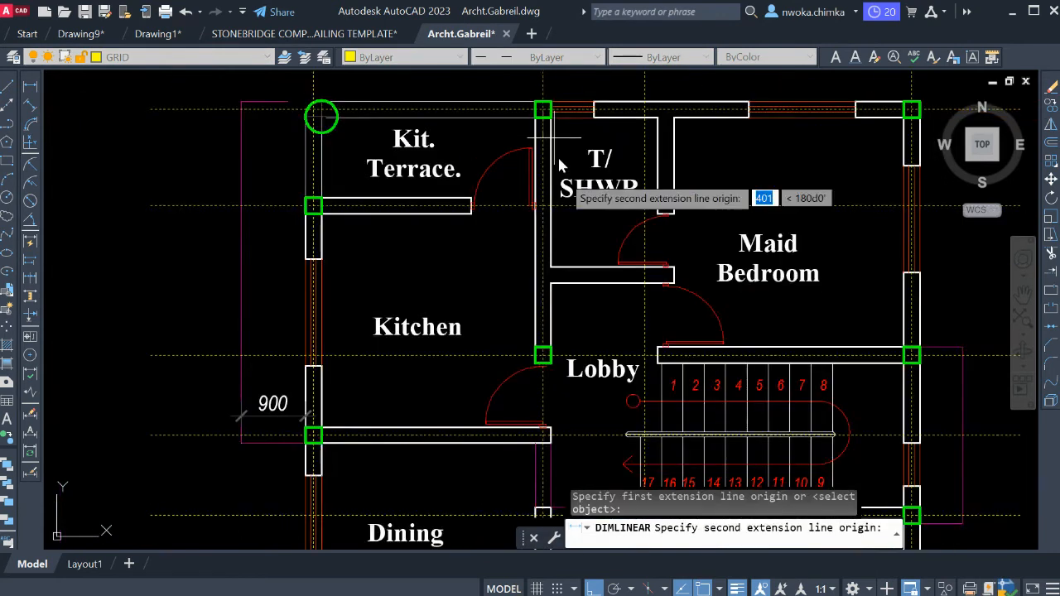
scroll(533, 356, "up", 5)
left_click(532, 357)
scroll(474, 248, "down", 4)
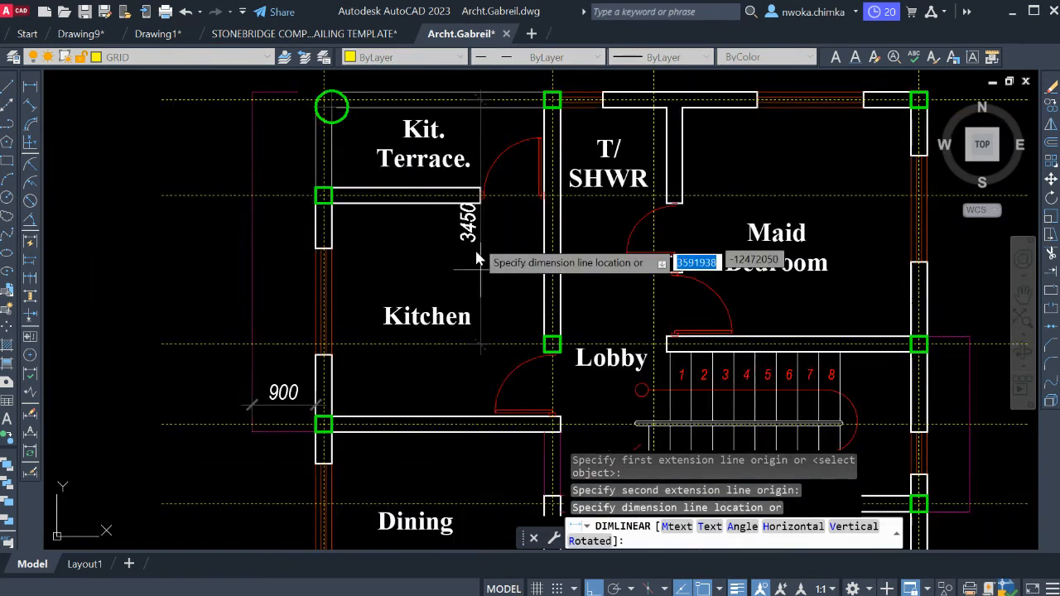
scroll(509, 218, "up", 4)
key("Escape")
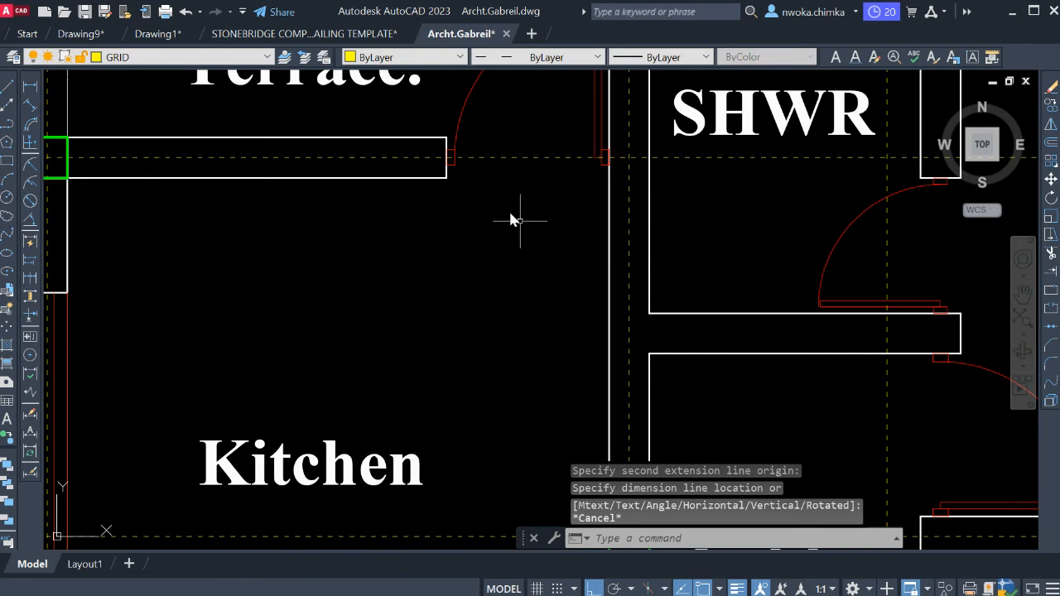
Measure the vertical distance between the outer-wall columns at the Kitchen's upper and lower corners.
scroll(511, 217, "down", 5)
key("Return")
scroll(391, 189, "up", 6)
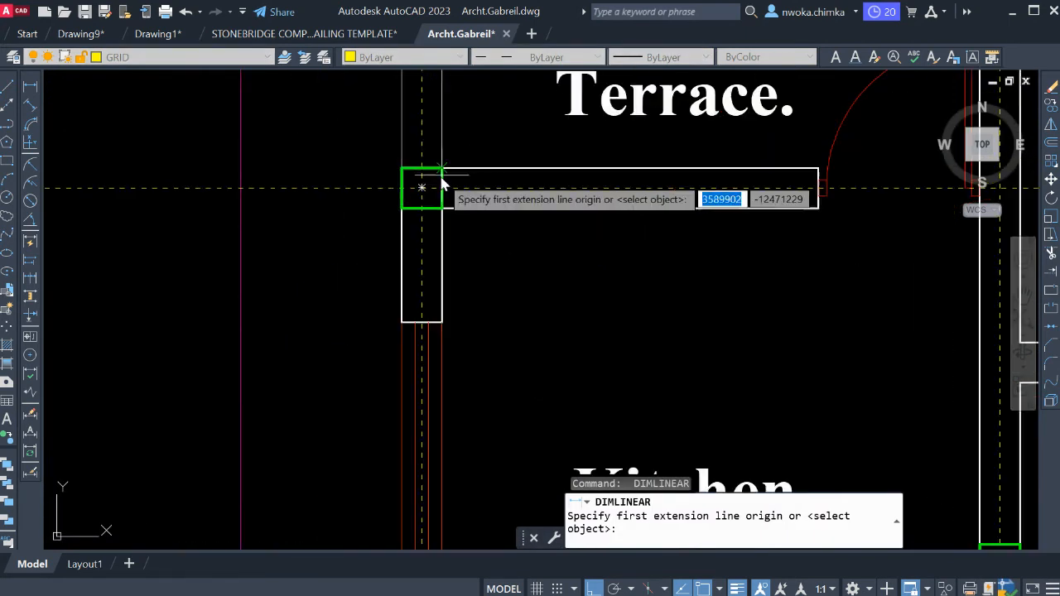
left_click(439, 172)
scroll(439, 171, "down", 3)
scroll(426, 403, "up", 2)
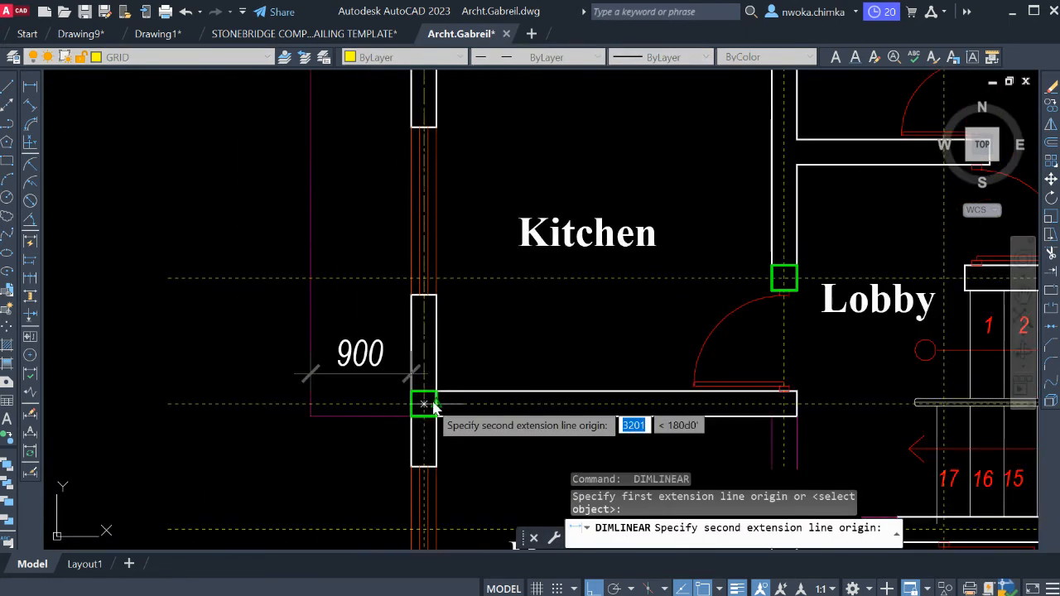
left_click(425, 402)
scroll(390, 328, "down", 2)
scroll(331, 248, "up", 2)
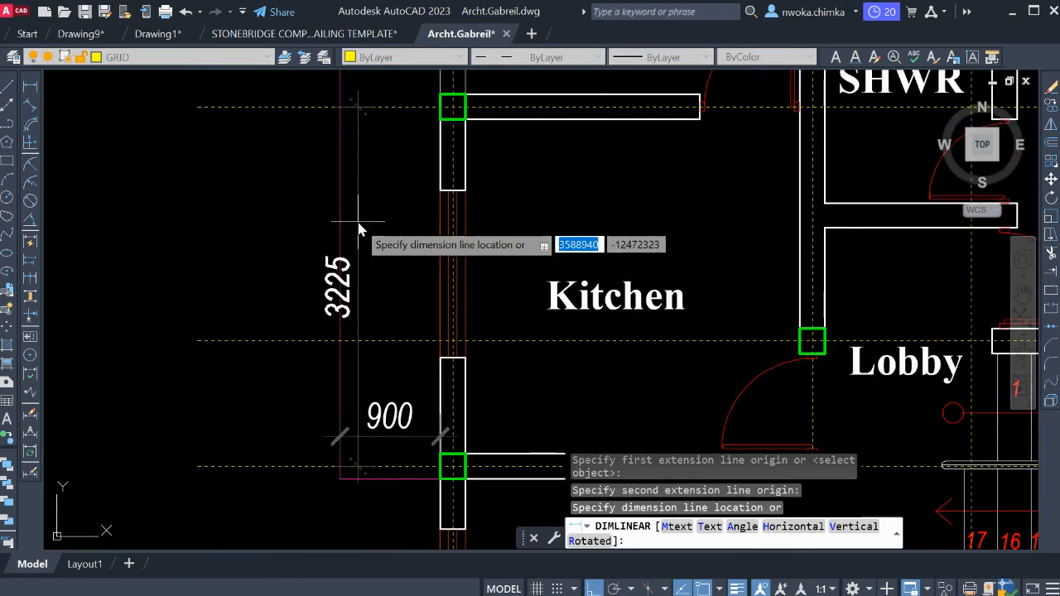
key("Escape")
Examine the column and grid layout from the Dining, Main Lounge and Guest Bedroom back up to T/SHWR.
scroll(393, 208, "down", 4)
middle_click_drag(461, 293, 464, 199)
middle_click_drag(464, 273, 400, 186)
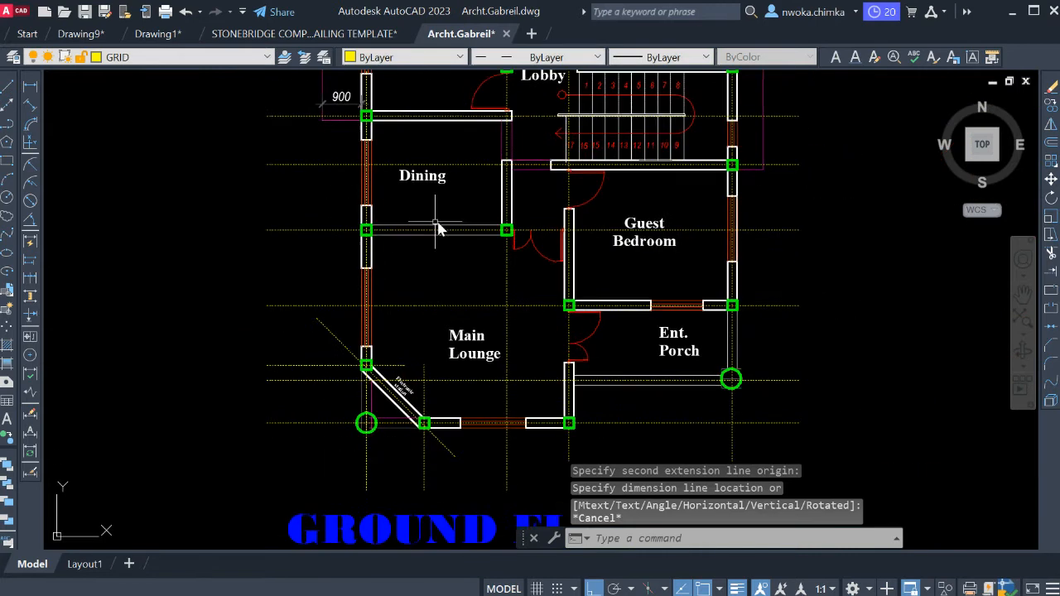
middle_click_drag(509, 257, 460, 258)
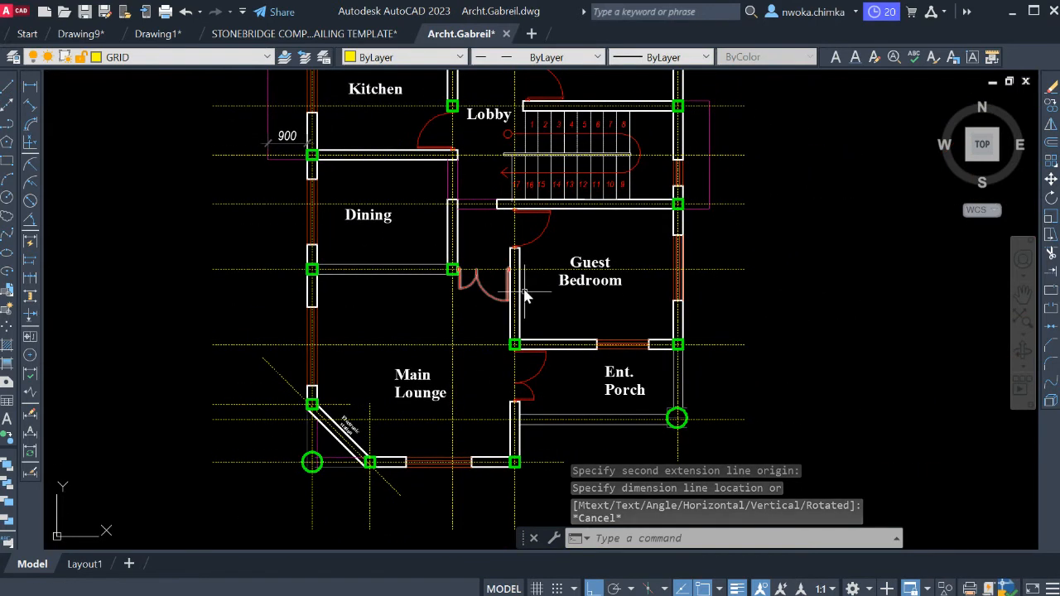
middle_click_drag(525, 293, 461, 252)
middle_click_drag(529, 274, 542, 282)
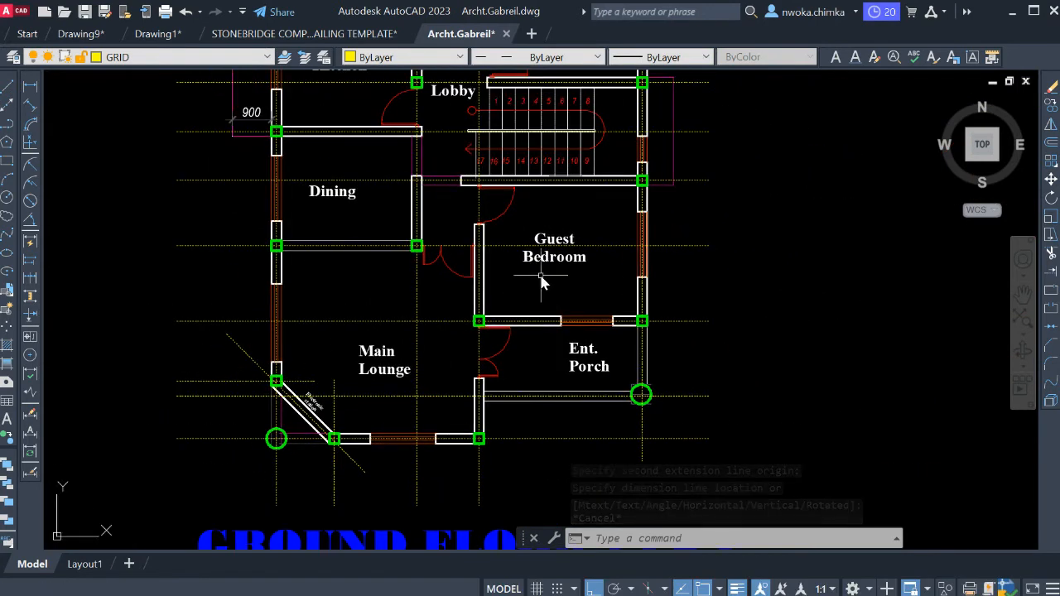
middle_click_drag(483, 225, 501, 301)
mouse_move(537, 218)
middle_mouse_down()
mouse_move(547, 255)
mouse_move(615, 352)
middle_mouse_up()
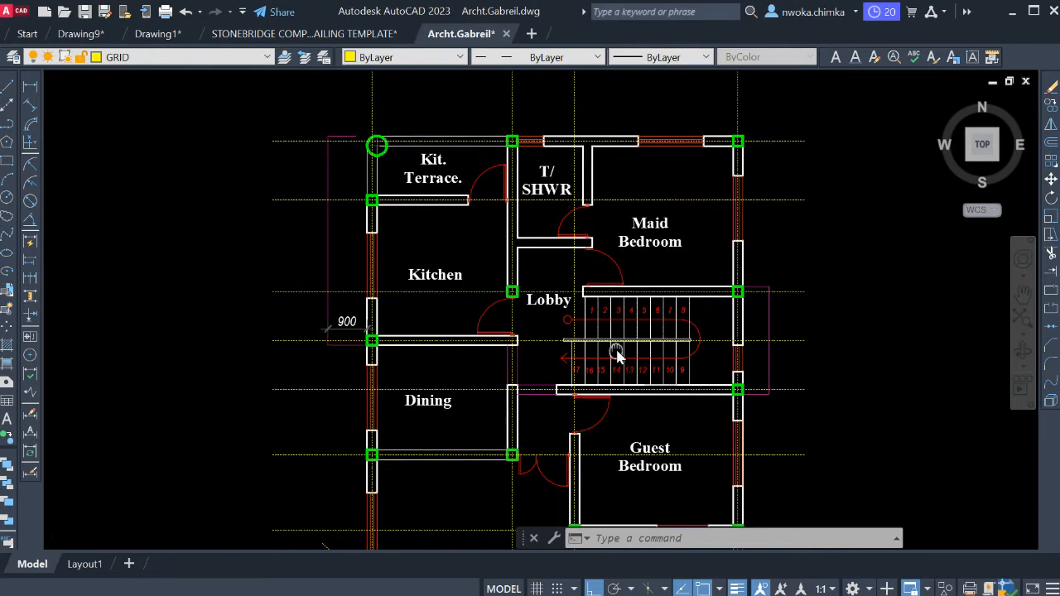
middle_click_drag(538, 251, 540, 263)
middle_click_drag(534, 192, 536, 202)
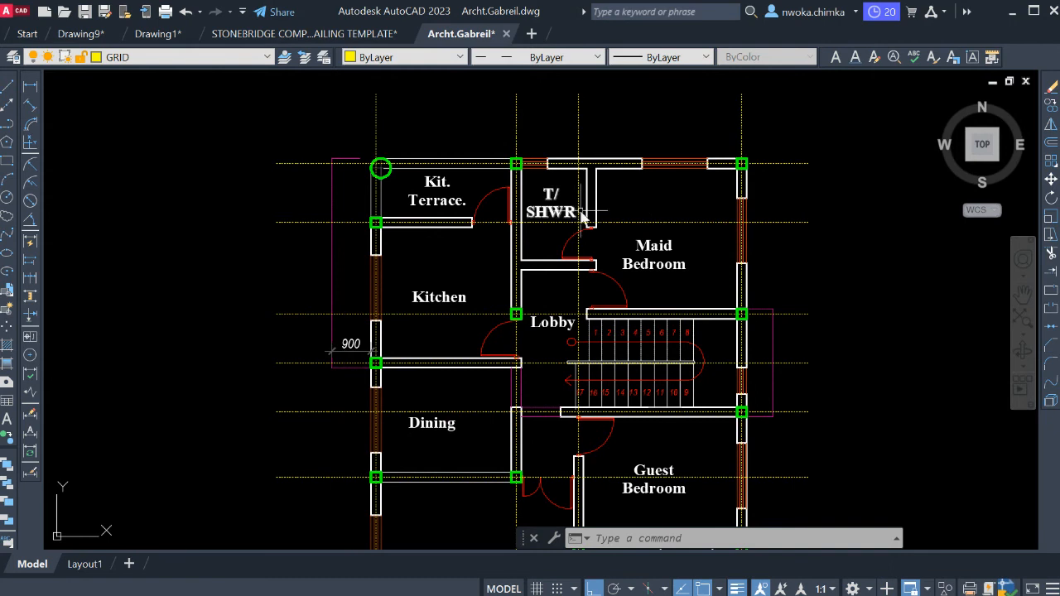
scroll(607, 203, "up", 2)
scroll(617, 197, "down", 2)
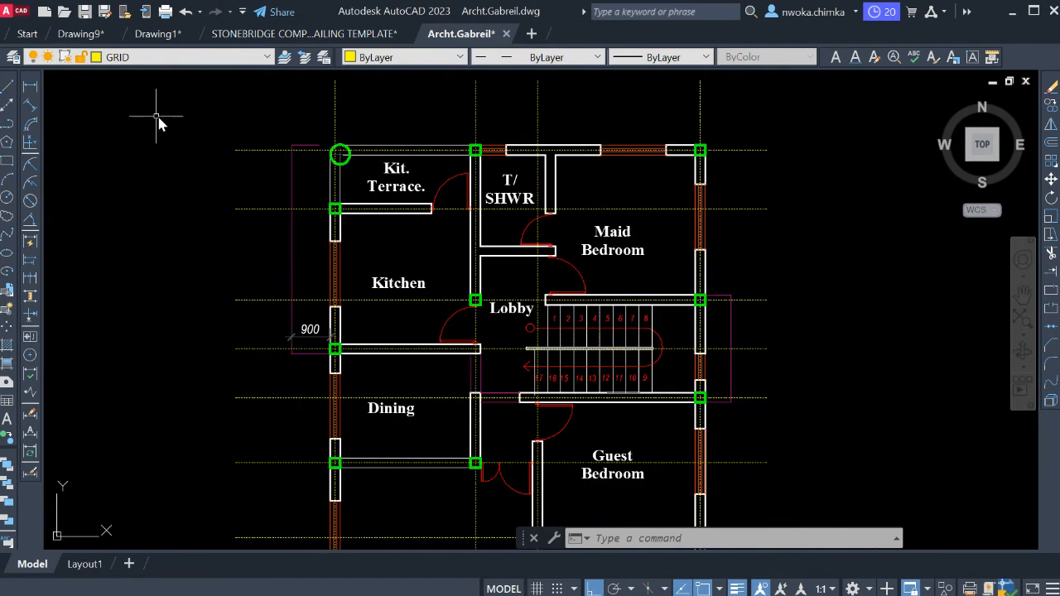
Add a horizontal linear dimension above the plan between the grid lines bounding T/SHWR and the Maid Bedroom.
middle_click_drag(569, 138, 513, 230)
scroll(420, 207, "up", 2)
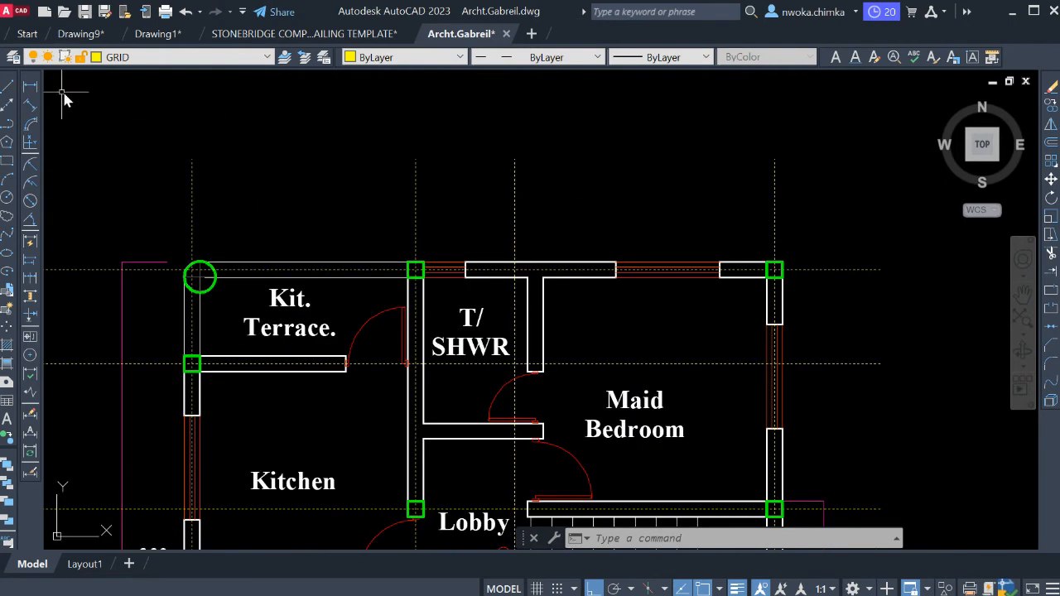
left_click(30, 86)
left_click(415, 194)
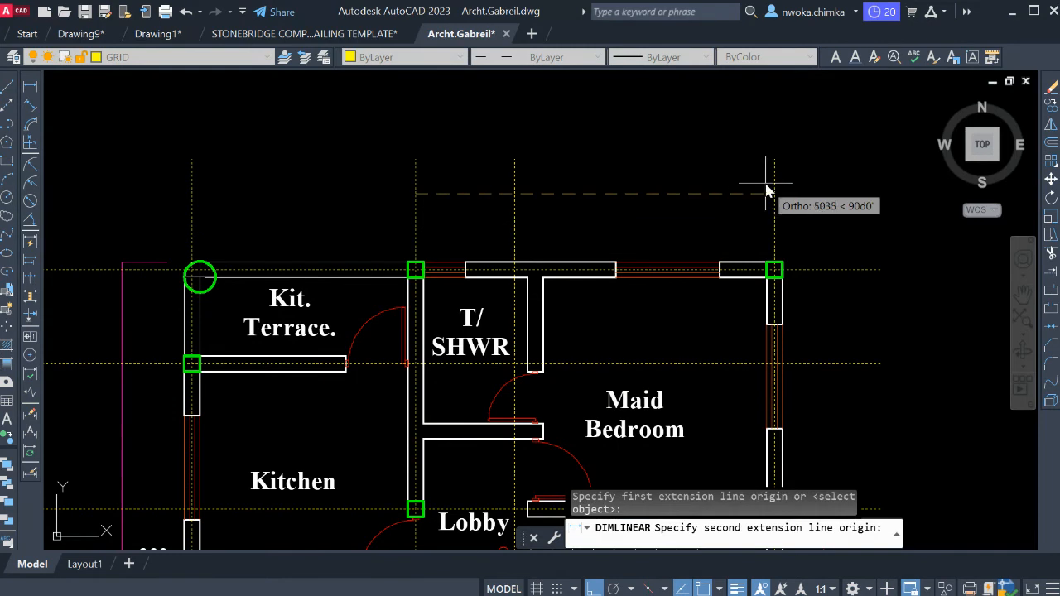
left_click(776, 196)
middle_click_drag(621, 144, 620, 196)
left_click(620, 155)
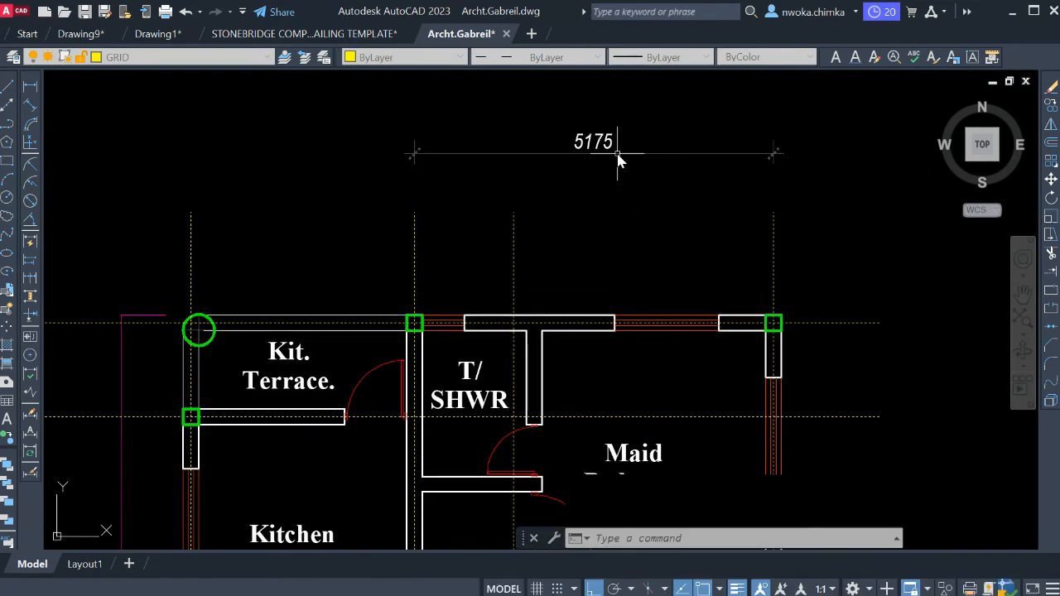
Add a vertical linear dimension outside the Maid Bedroom's outer wall, between its upper and lower corner columns.
middle_click_drag(752, 180, 681, 179)
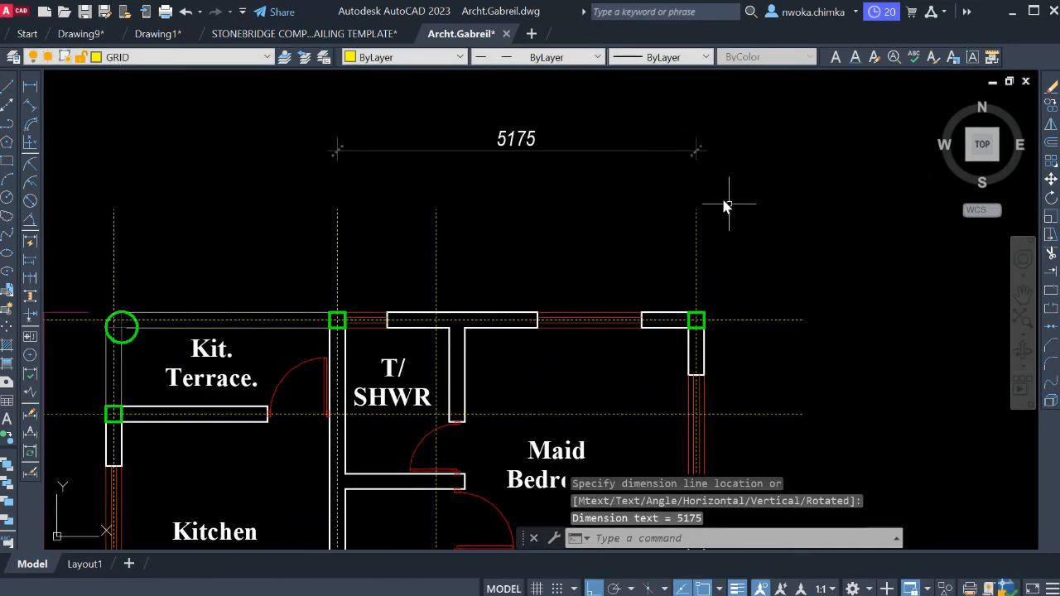
middle_click_drag(789, 284, 734, 194)
key("space")
scroll(726, 170, "down", 2)
scroll(691, 221, "up", 2)
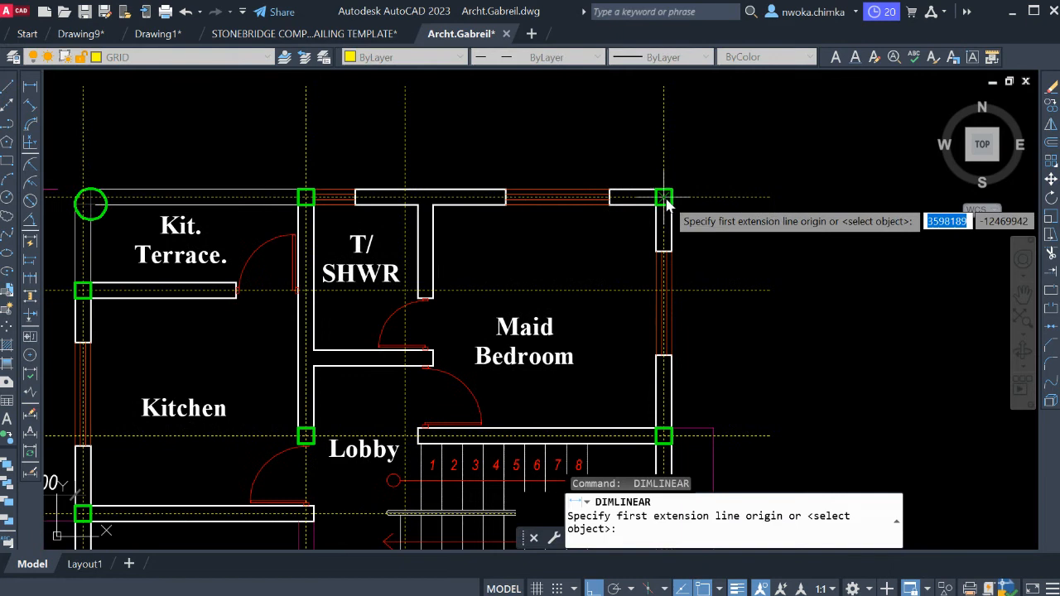
left_click(683, 217)
scroll(675, 446, "up", 2)
left_click(654, 432)
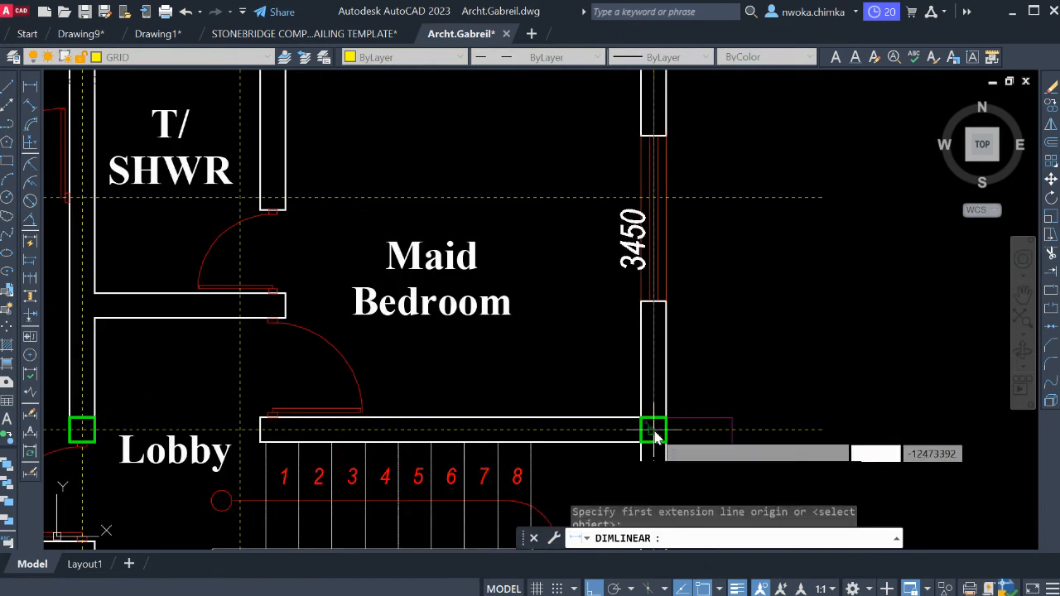
scroll(790, 327, "down", 3)
left_click(785, 320)
scroll(785, 332, "up", 3)
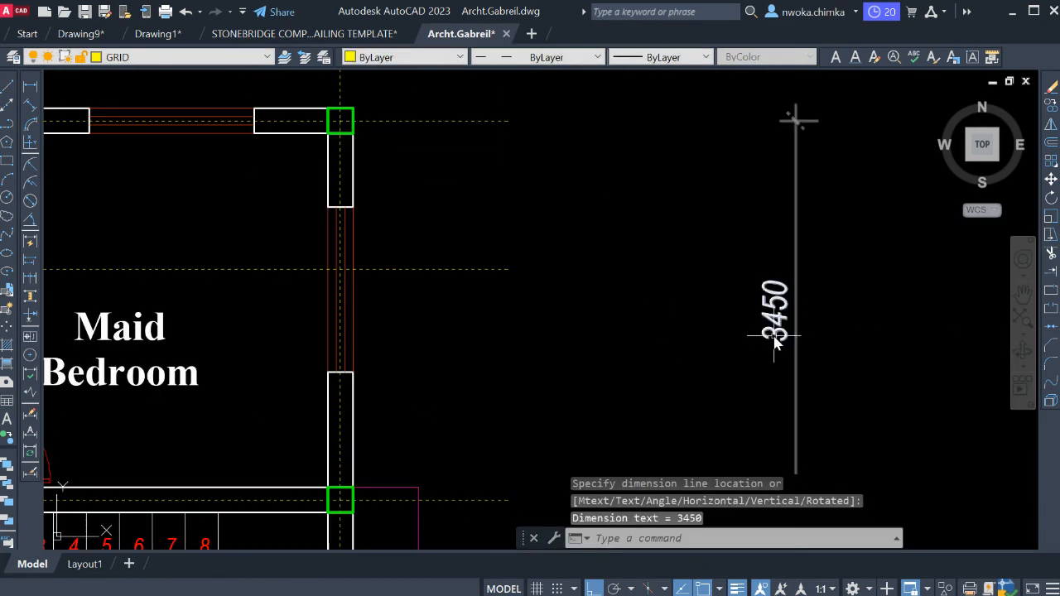
Highlight the T/SHWR and Maid Bedroom bay with a selection window around its four columns, and clear the selection.
scroll(795, 249, "down", 3)
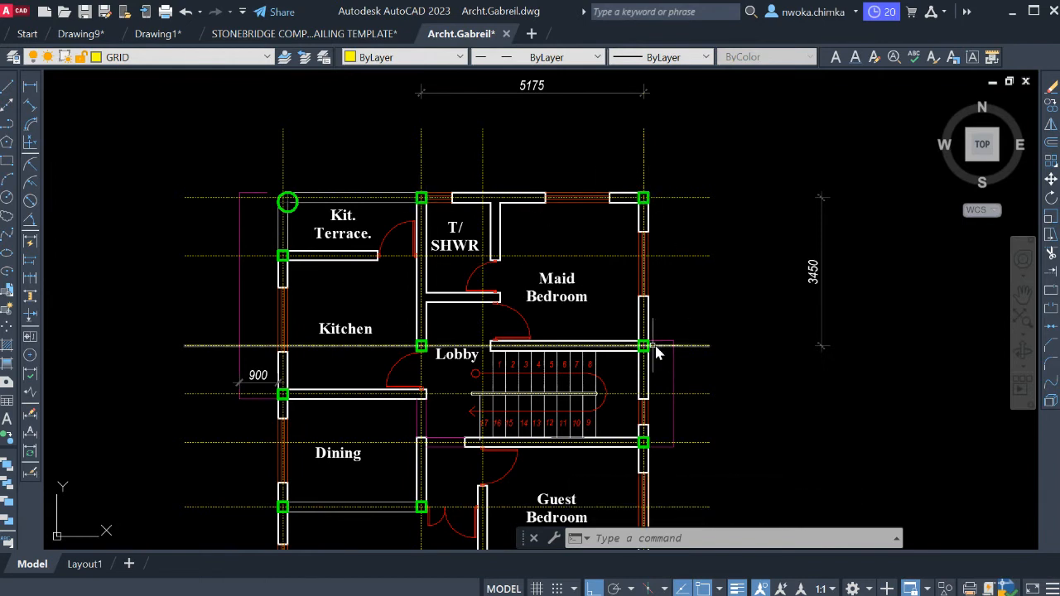
left_click(399, 167)
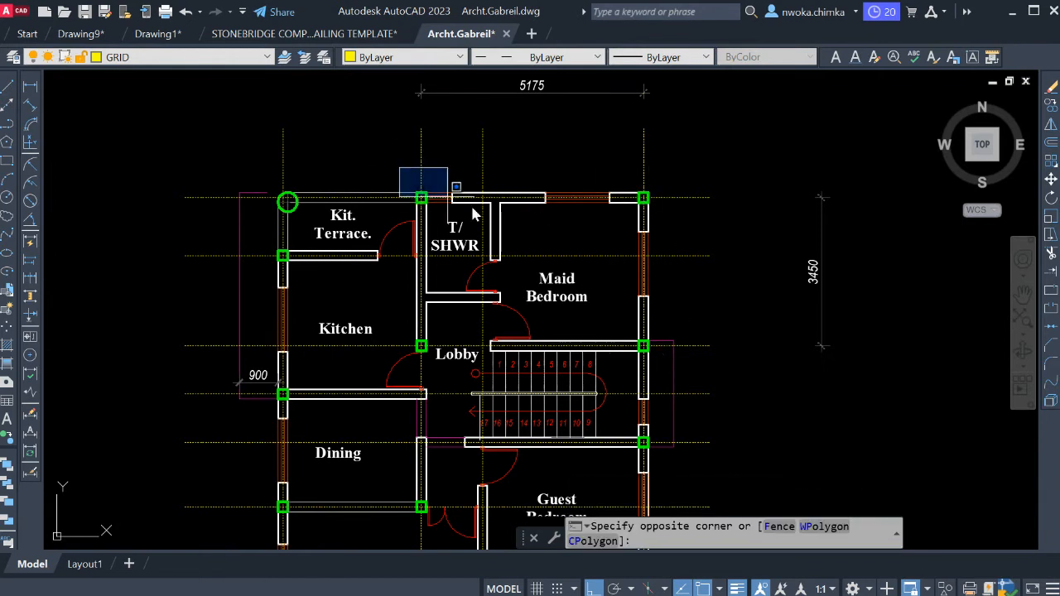
left_click(684, 357)
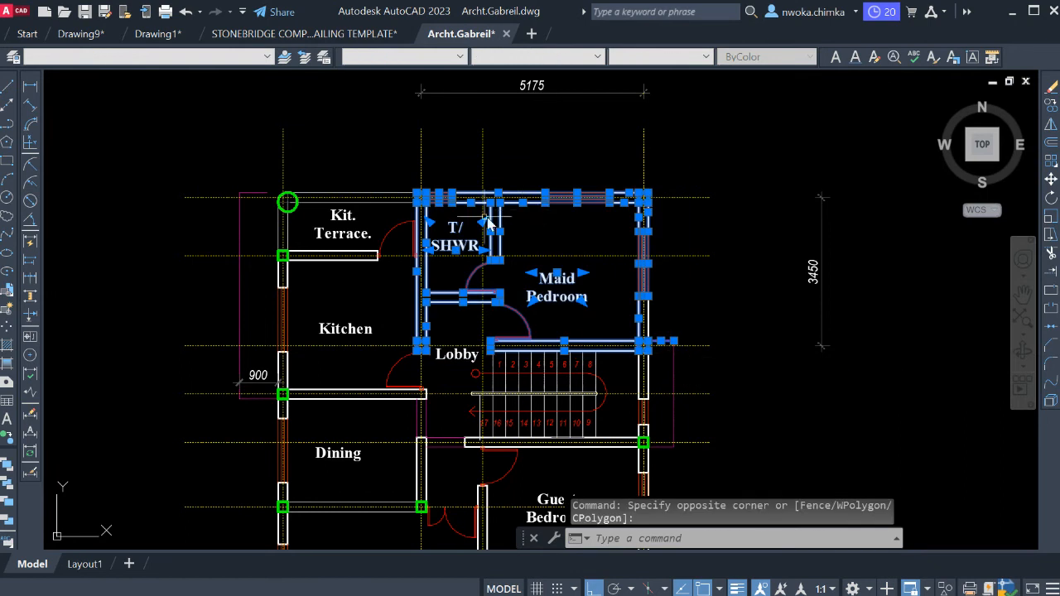
middle_click_drag(543, 259, 534, 279)
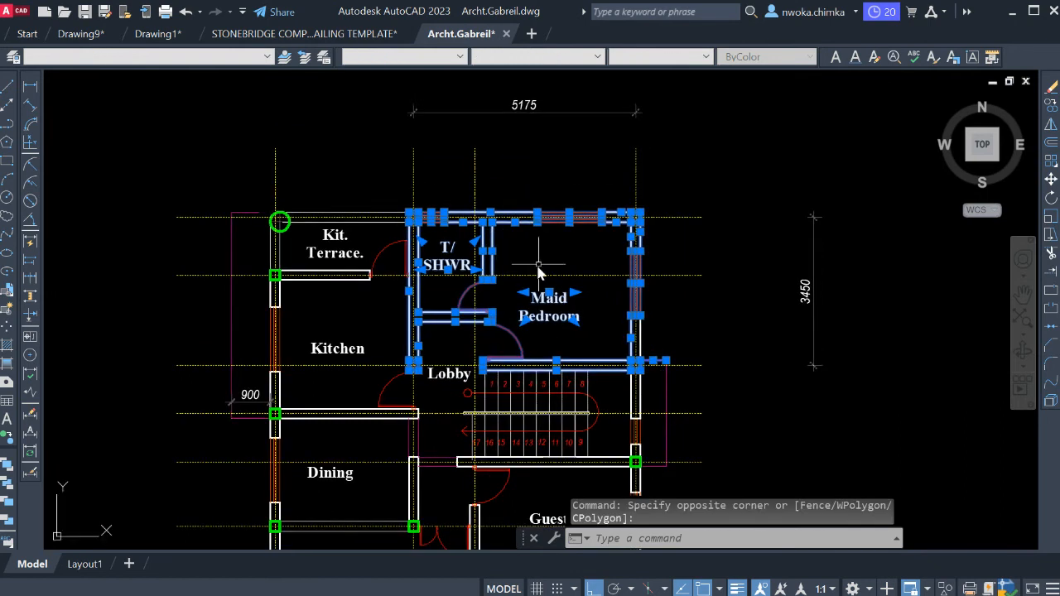
key("Escape")
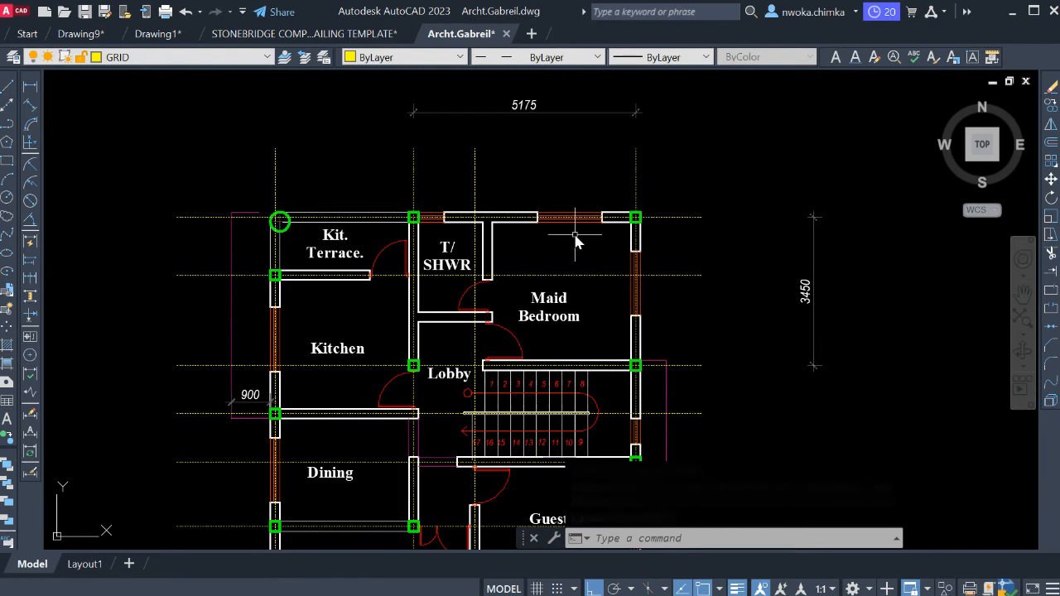
Examine the dimensioned bay around T/SHWR and the Maid Bedroom, including its corner columns, internal walls and crossing grid lines.
mouse_move(553, 267)
middle_mouse_down()
mouse_move(587, 204)
mouse_move(586, 232)
middle_mouse_up()
scroll(499, 230, "up", 2)
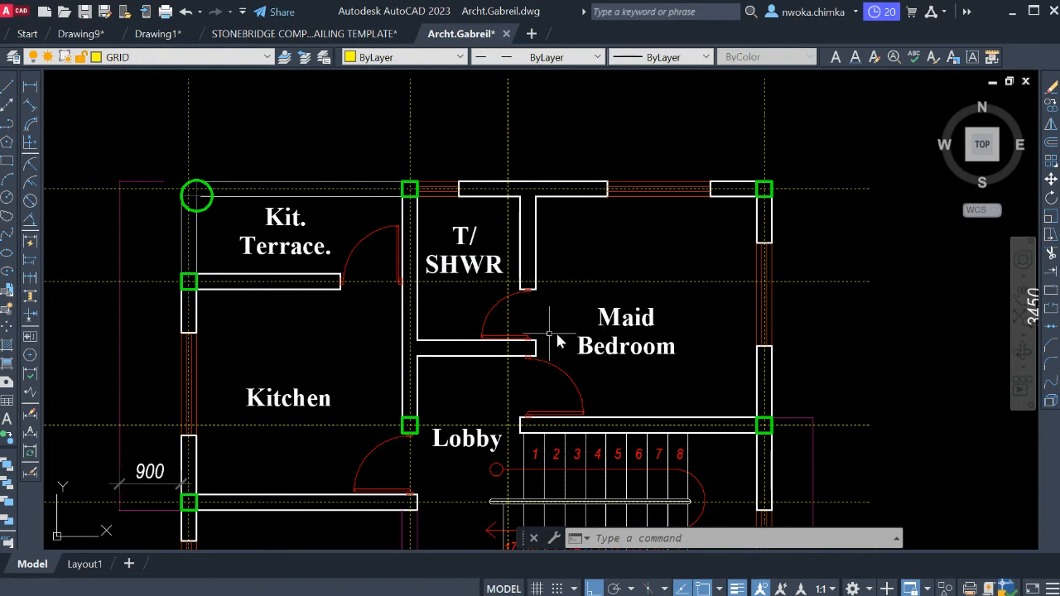
scroll(603, 312, "down", 2)
middle_click_drag(643, 302, 612, 317)
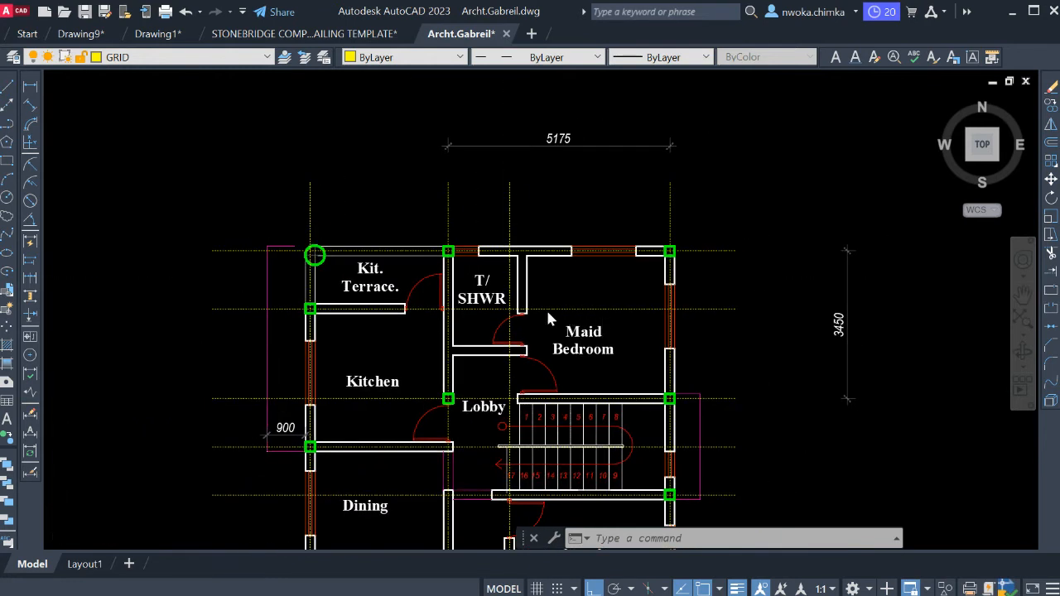
scroll(547, 311, "up", 2)
middle_click_drag(529, 301, 503, 278)
scroll(503, 280, "down", 2)
scroll(419, 234, "up", 2)
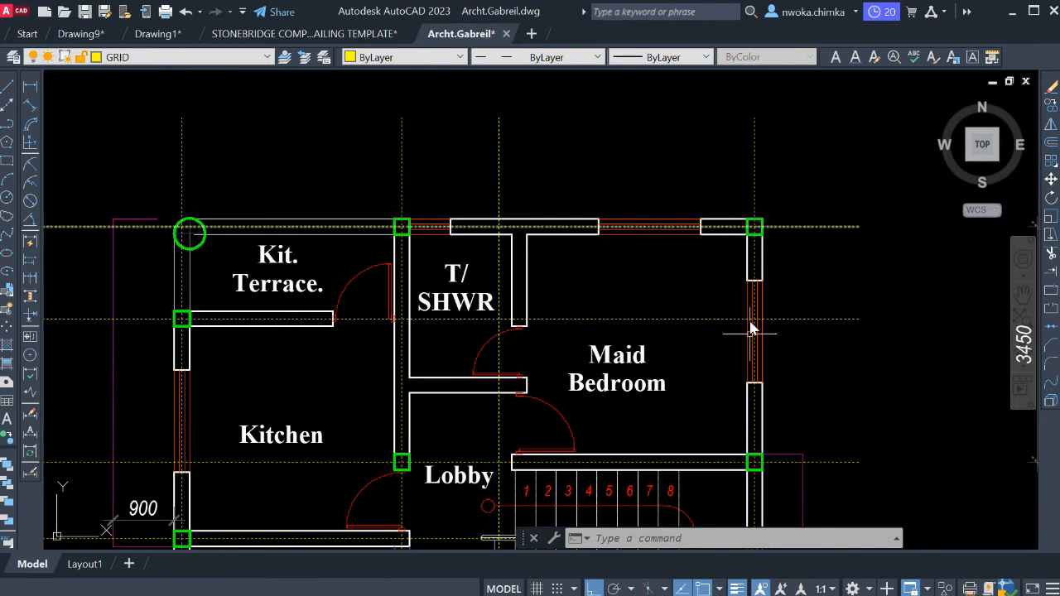
scroll(483, 281, "down", 2)
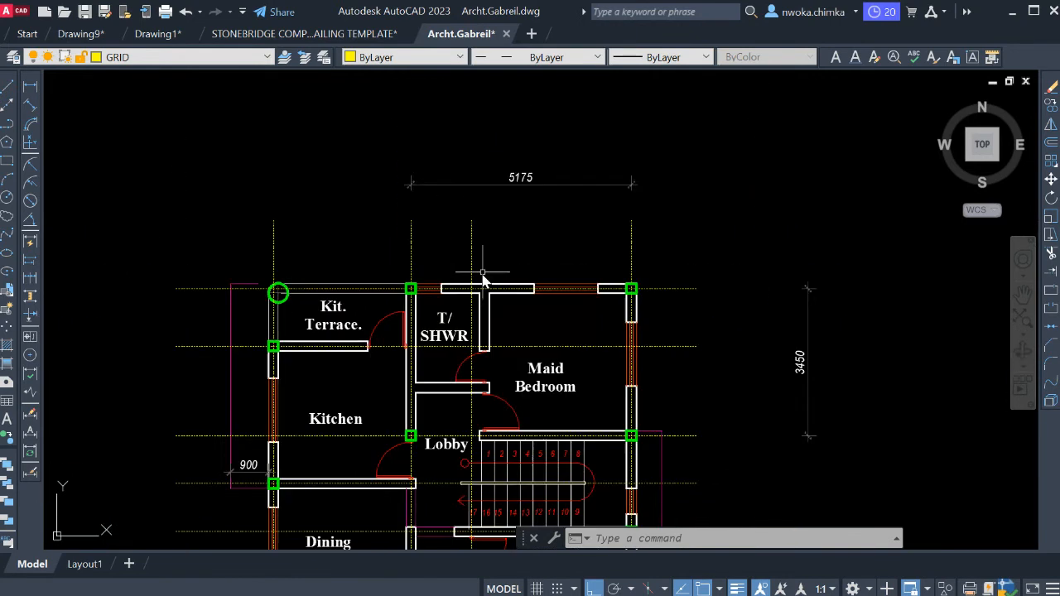
scroll(515, 192, "up", 2)
middle_click_drag(540, 269, 538, 206)
middle_click_drag(996, 424, 905, 390)
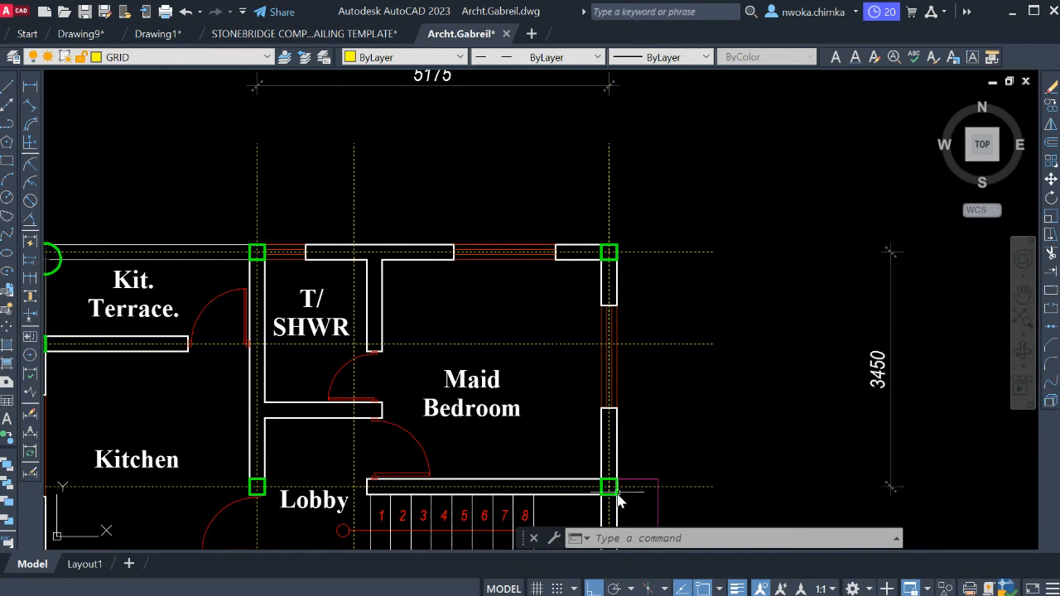
middle_click_drag(644, 469, 680, 448)
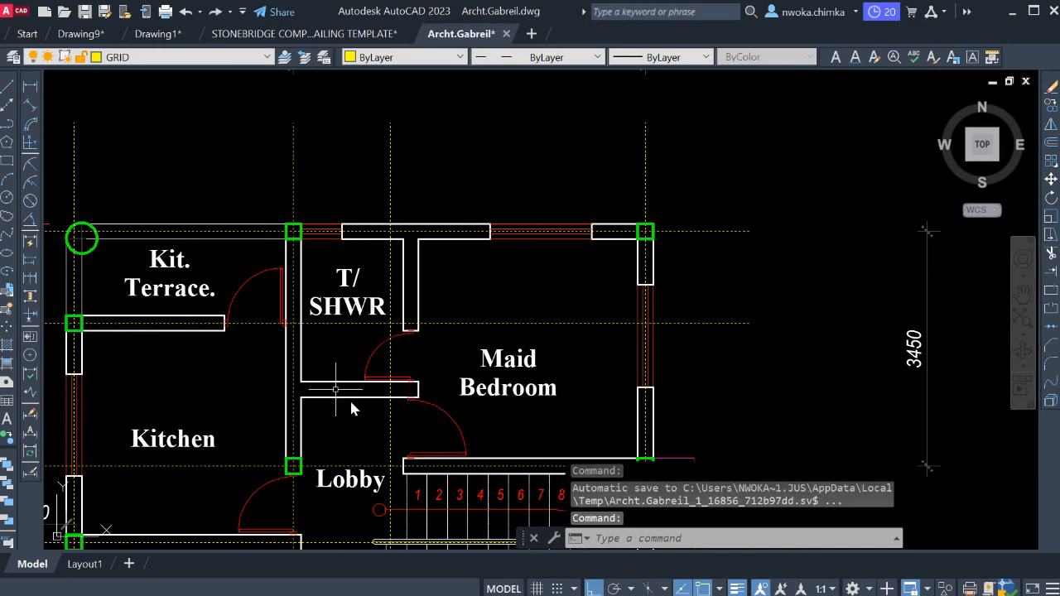
middle_click_drag(511, 320, 512, 304)
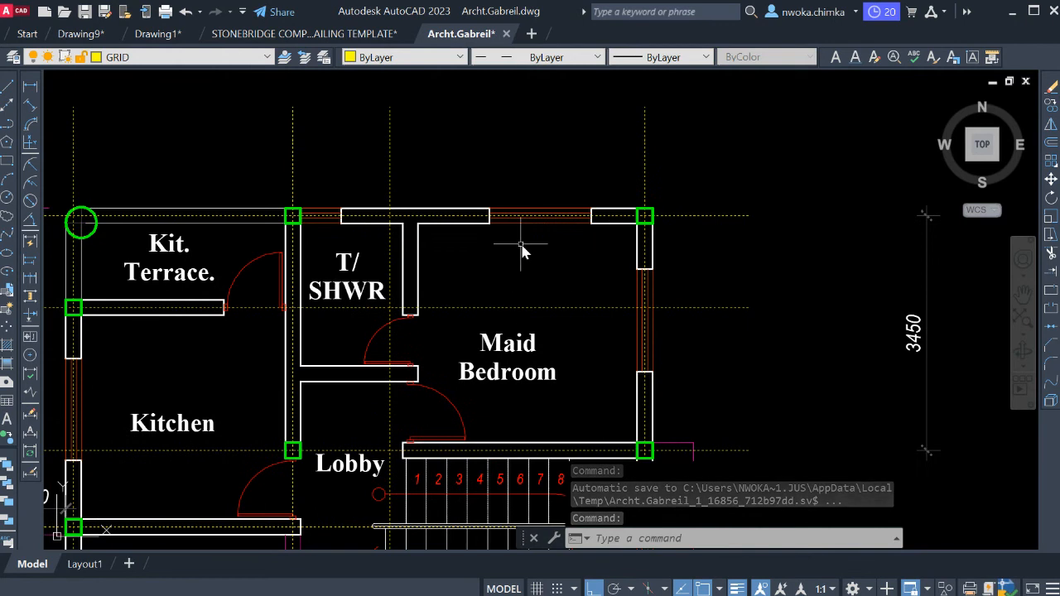
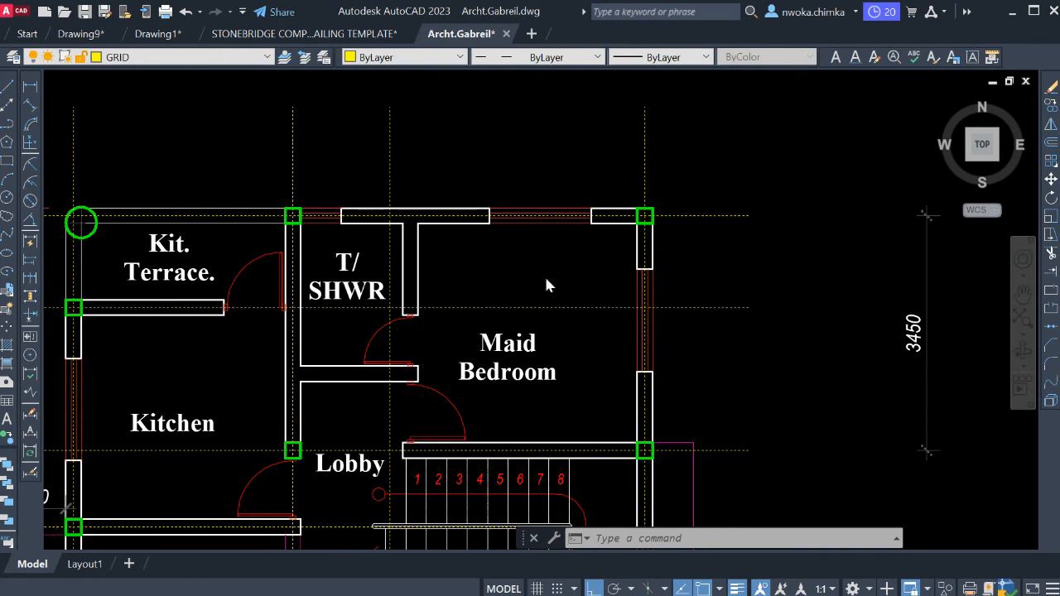
Calculate the area of the dimensioned bay as 5.175*3.45 in the quick calculator, and close the calculator.
scroll(545, 275, "down", 2)
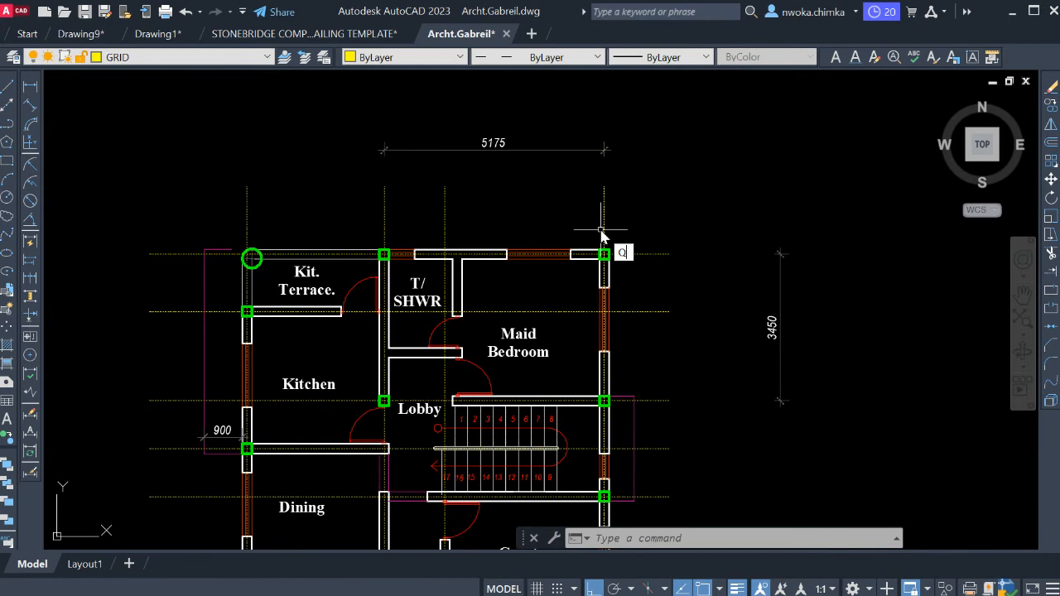
key("Return")
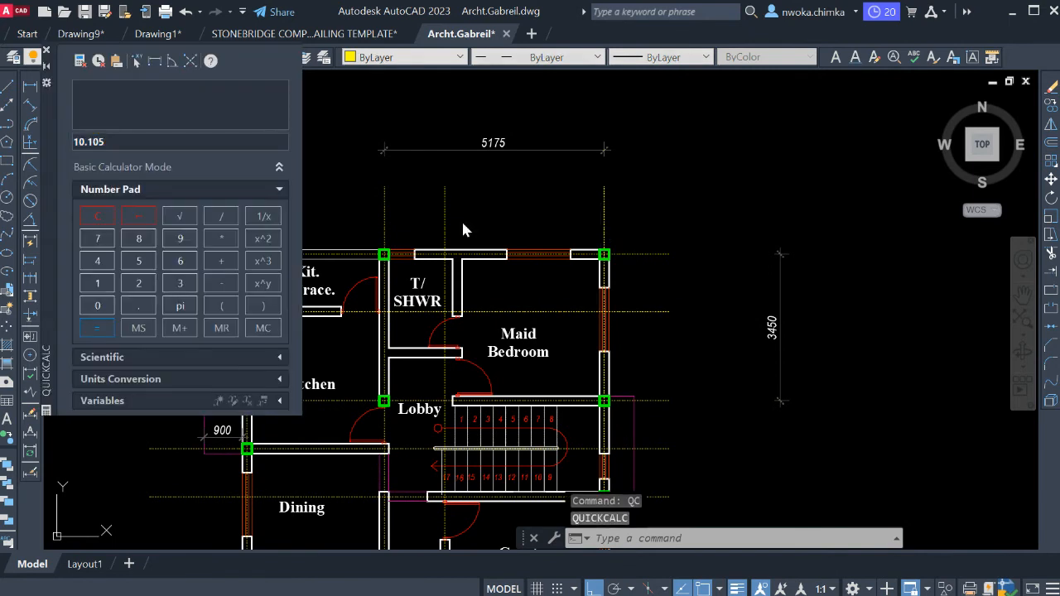
left_click(142, 266)
left_click(139, 305)
left_click(100, 286)
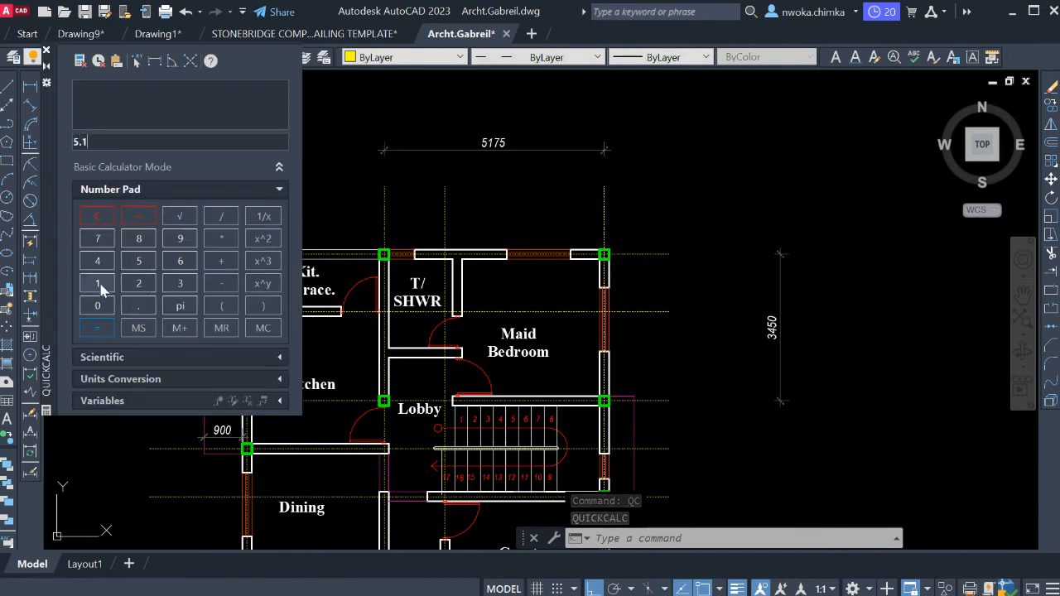
left_click(222, 241)
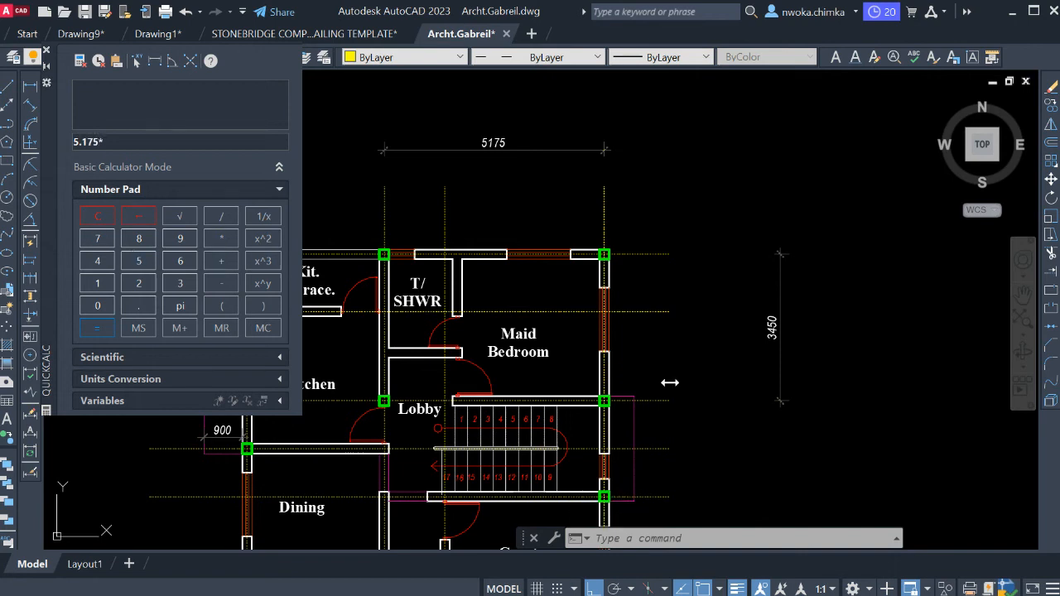
left_click(143, 306)
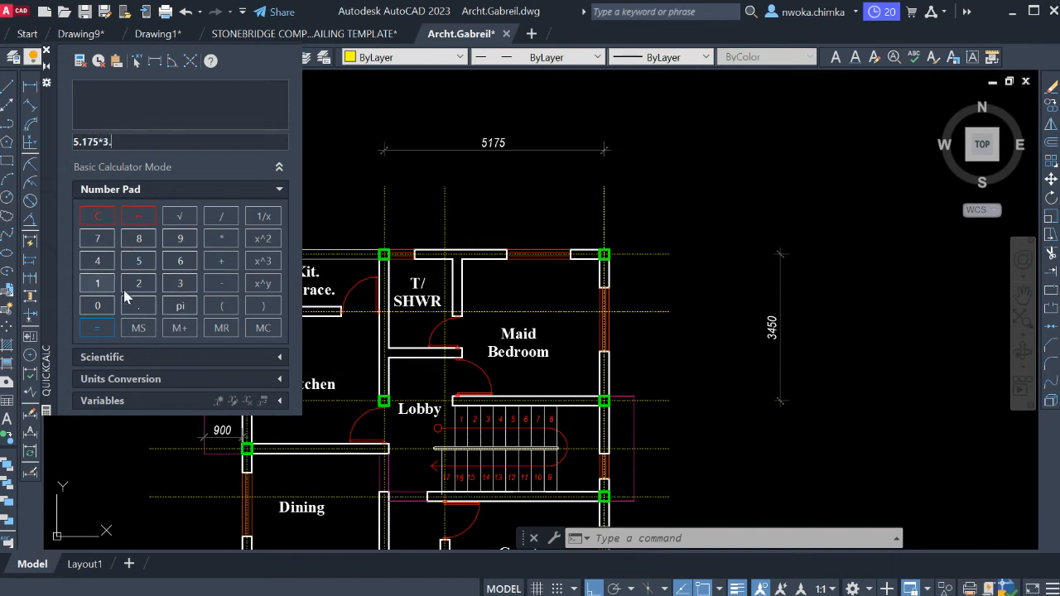
left_click(97, 261)
left_click(138, 261)
left_click(93, 327)
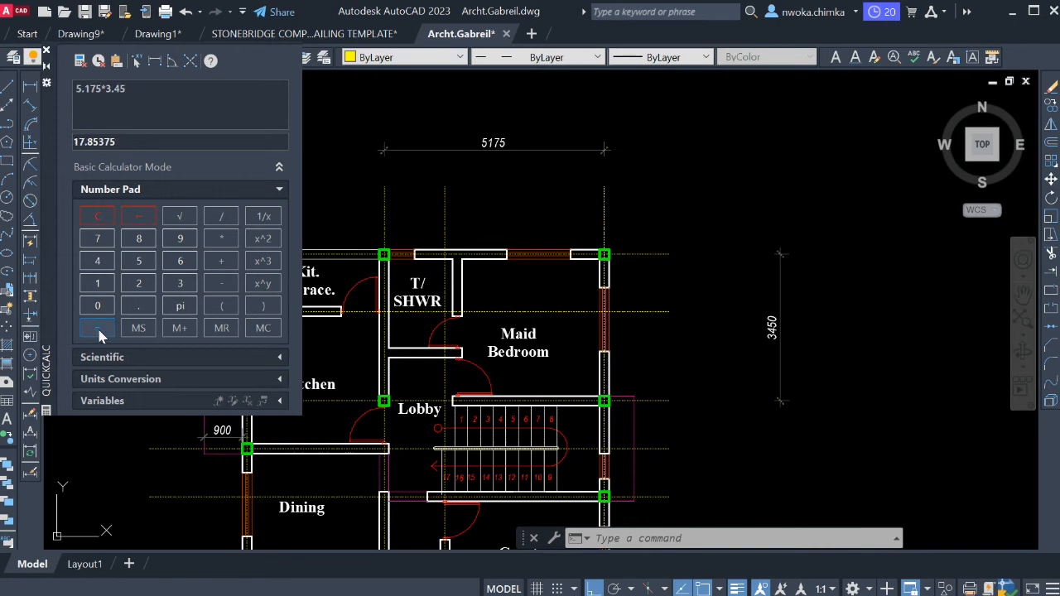
left_click(47, 50)
Erase the horizontal and vertical dimensions of the T/SHWR and Maid Bedroom bay.
left_click(539, 155)
left_click(536, 152)
left_click(825, 229)
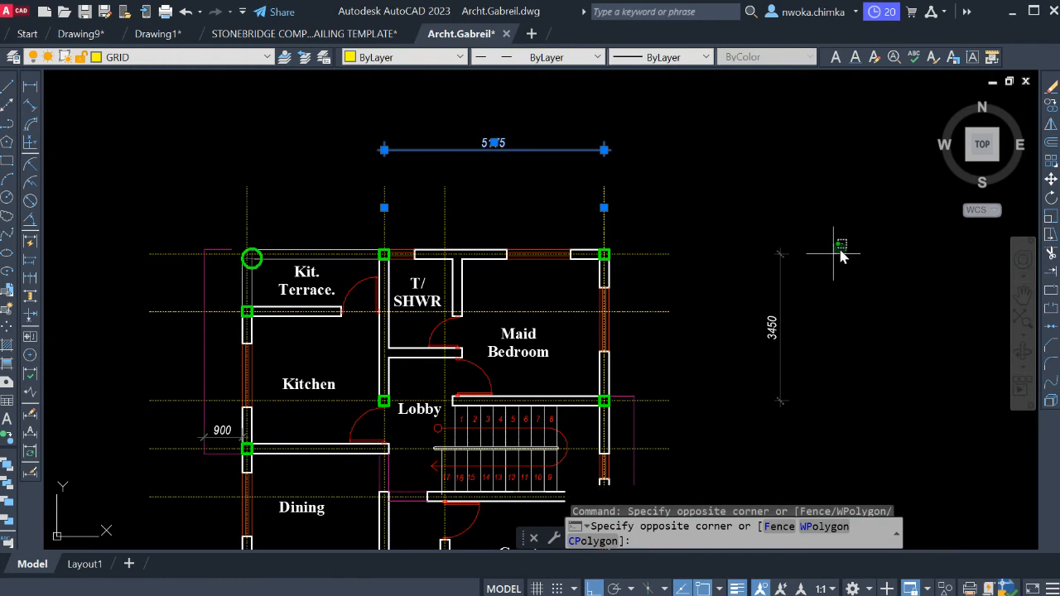
left_click(750, 292)
type("e")
key("Return")
Erase the face lines of the two partition walls that separate T/SHWR from the Maid Bedroom and the Lobby.
scroll(463, 235, "up", 3)
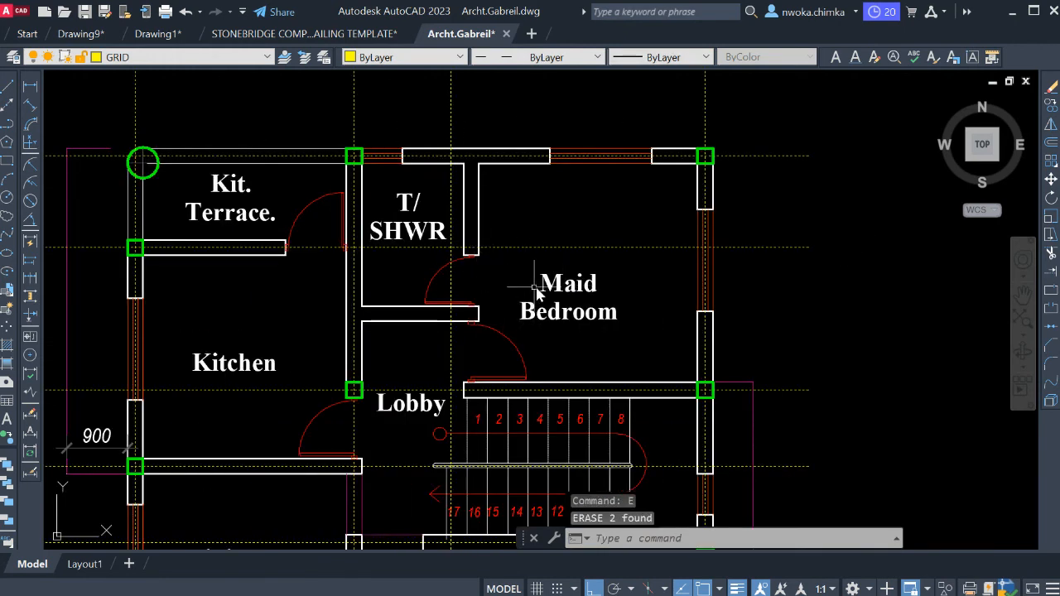
scroll(507, 247, "up", 3)
left_click(485, 186)
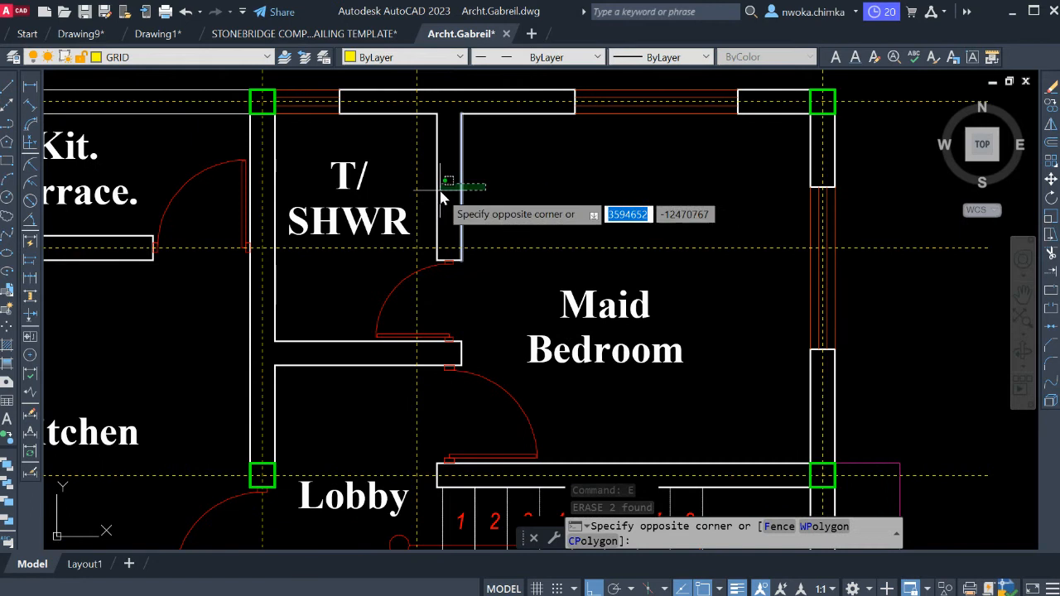
left_click(441, 197)
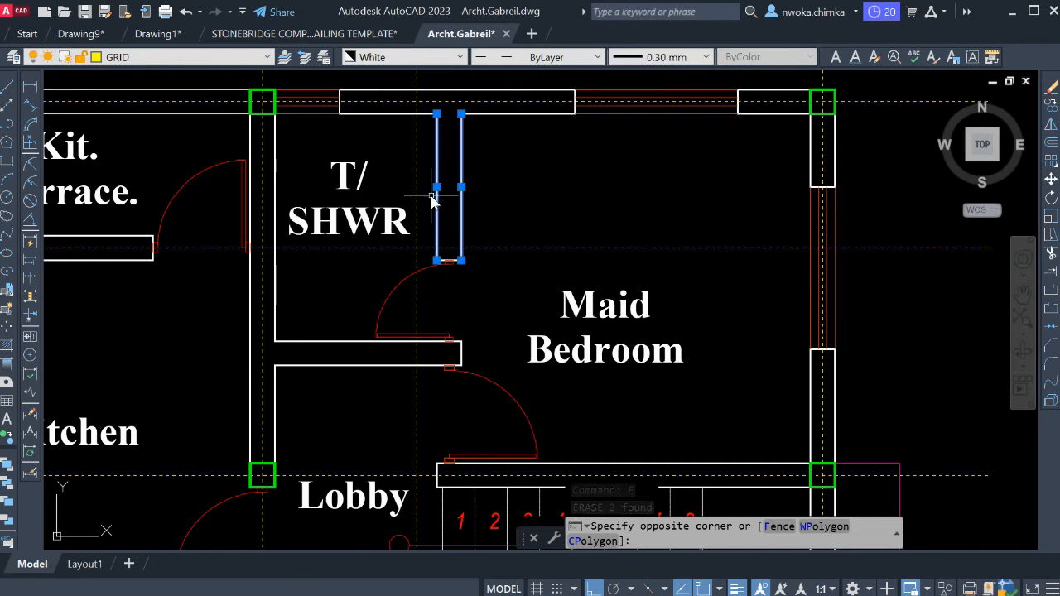
left_click(370, 292)
left_click(314, 379)
type("e")
key("Return")
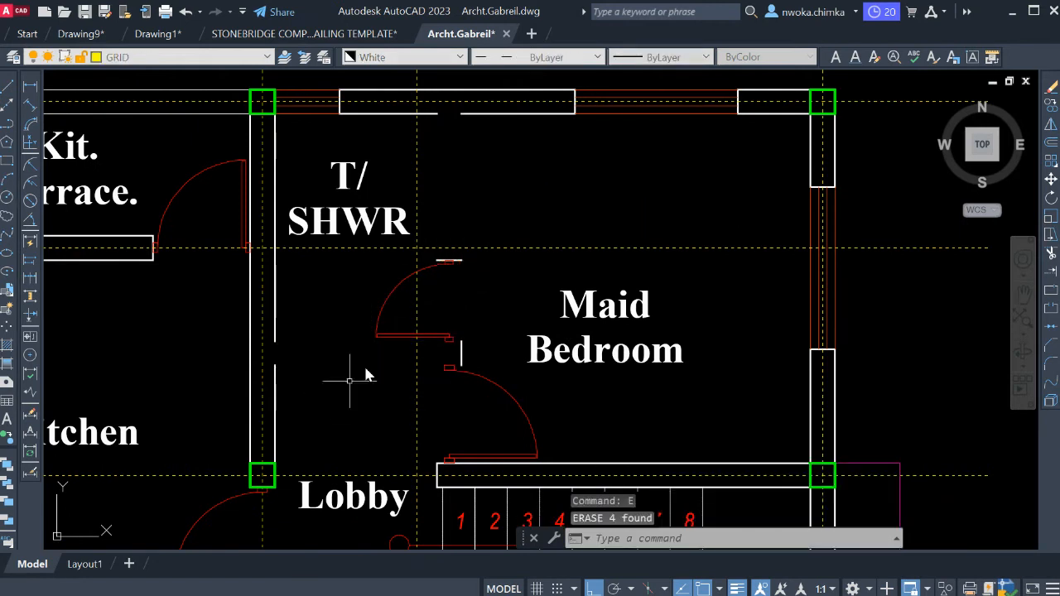
Erase the T/SHWR door and the leftover end line of the partition wall above it.
left_click(392, 338)
left_click(412, 271)
key("Return")
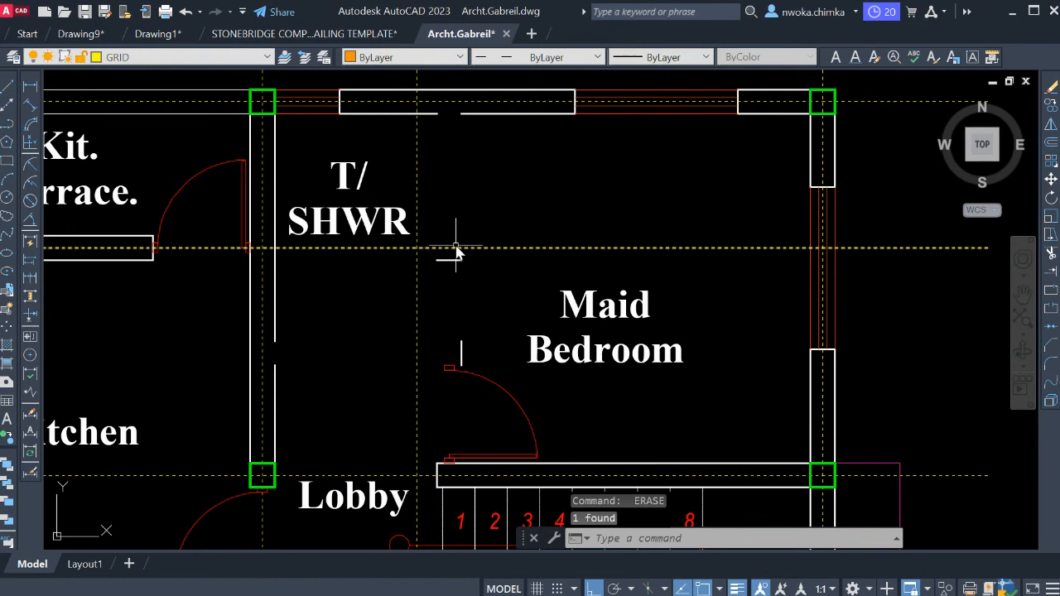
left_click(452, 260)
key("Return")
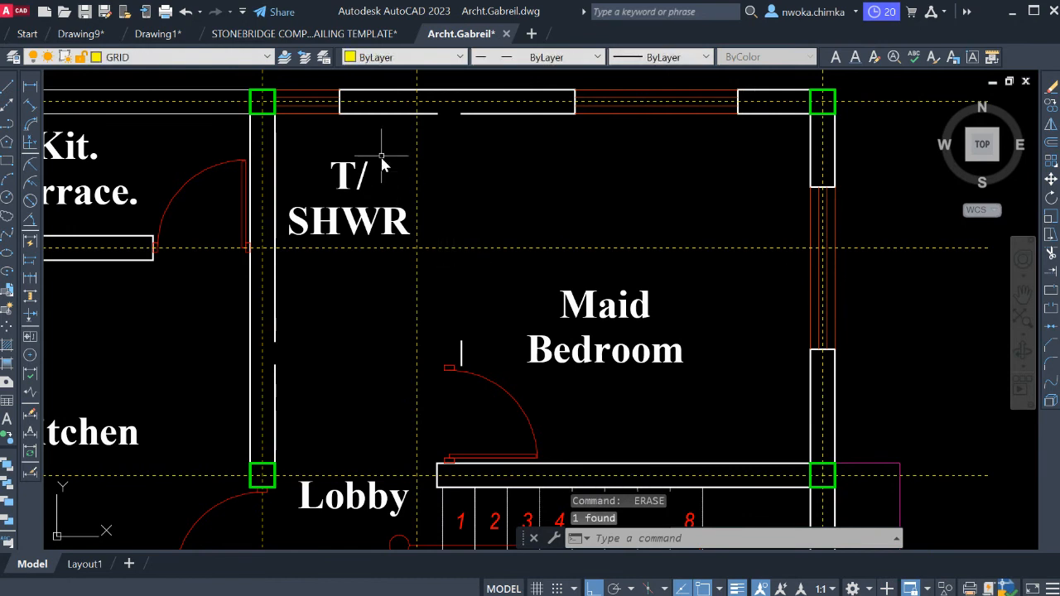
Erase the T/SHWR label, the remaining partition end line and the door between Lobby and Maid Bedroom.
left_click(378, 159)
left_click(325, 239)
key("Return")
left_click(476, 341)
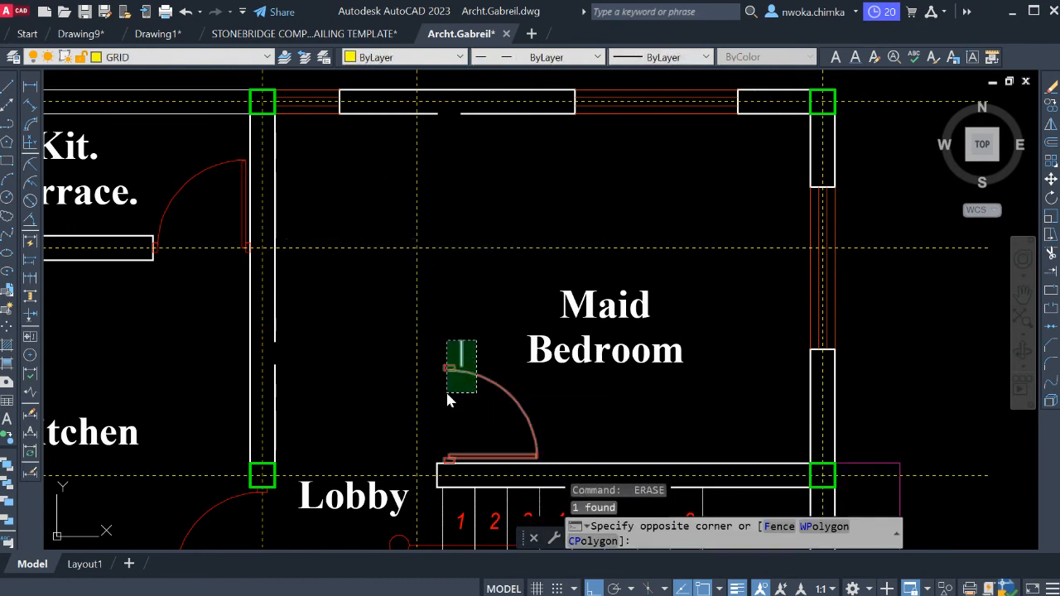
left_click(448, 393)
key("Return")
Join the two broken face lines of the Kitchen wall on the Lobby side into one line.
middle_click_drag(525, 375, 618, 218)
middle_click_drag(540, 327, 531, 345)
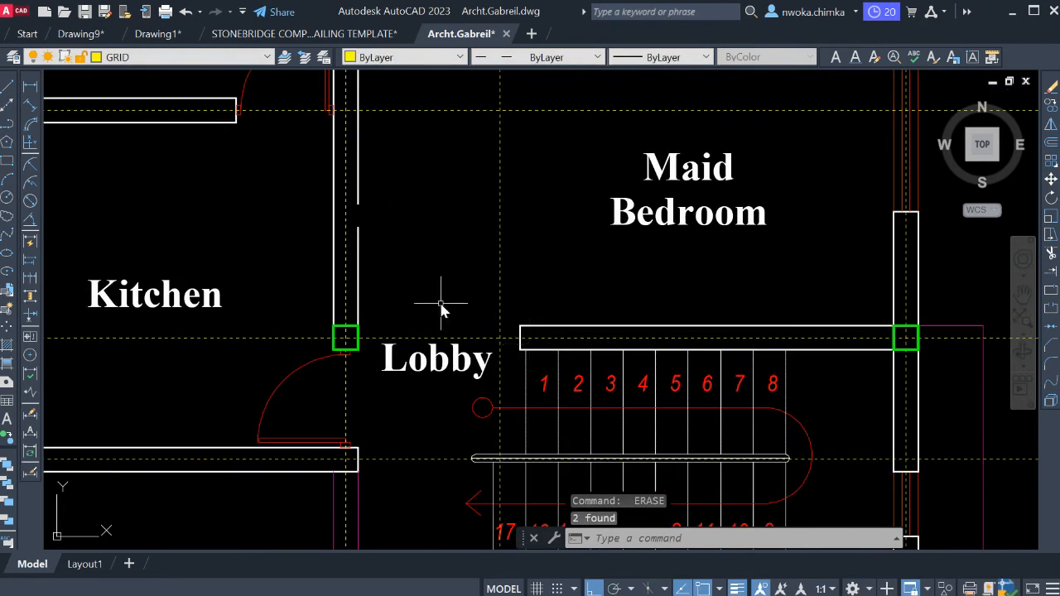
middle_click_drag(441, 308, 463, 347)
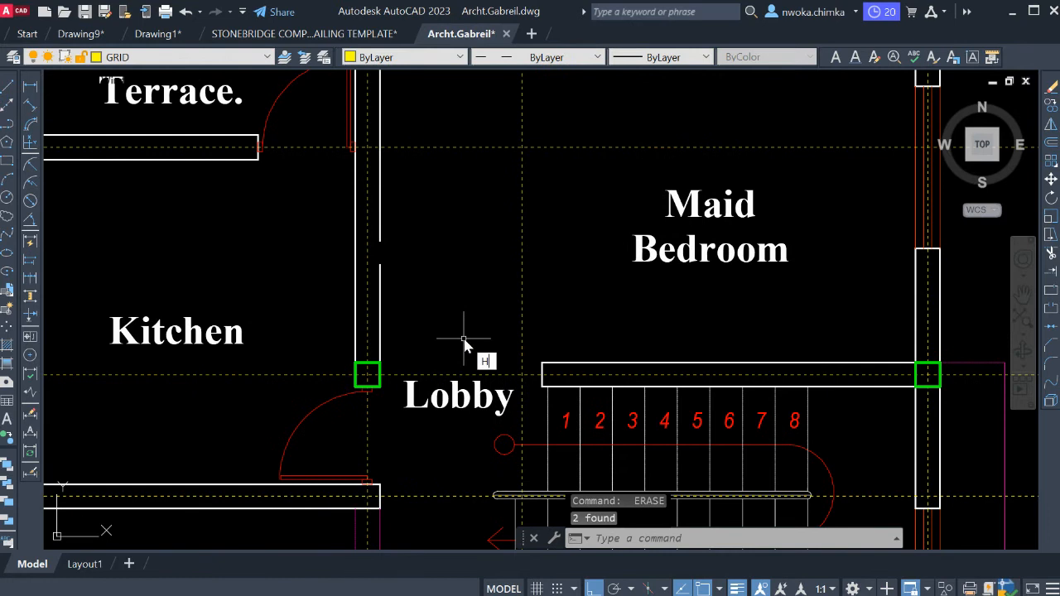
type("join")
key("Return")
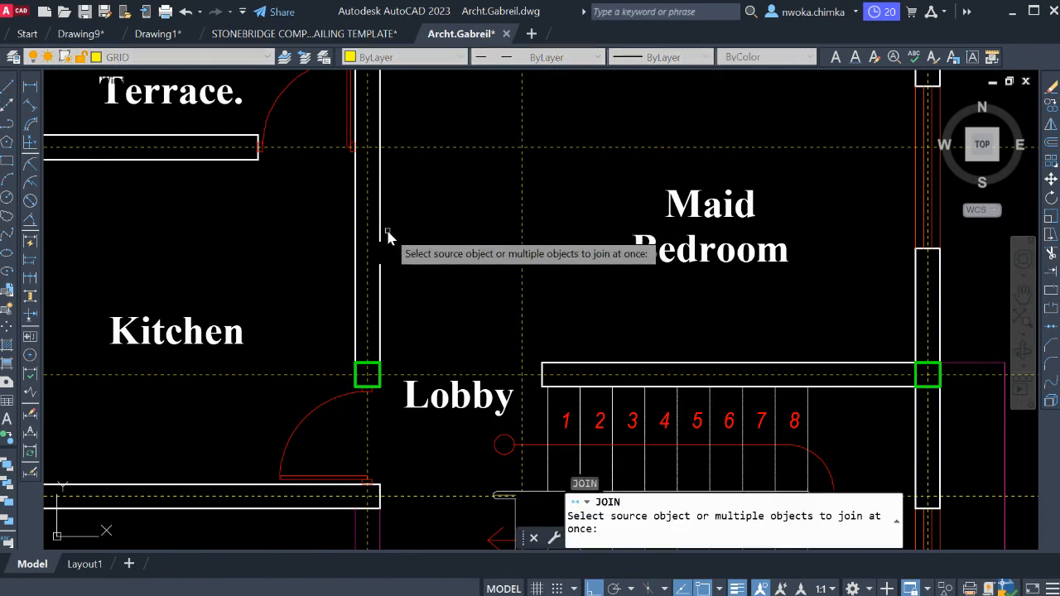
left_click(387, 236)
left_click(390, 280)
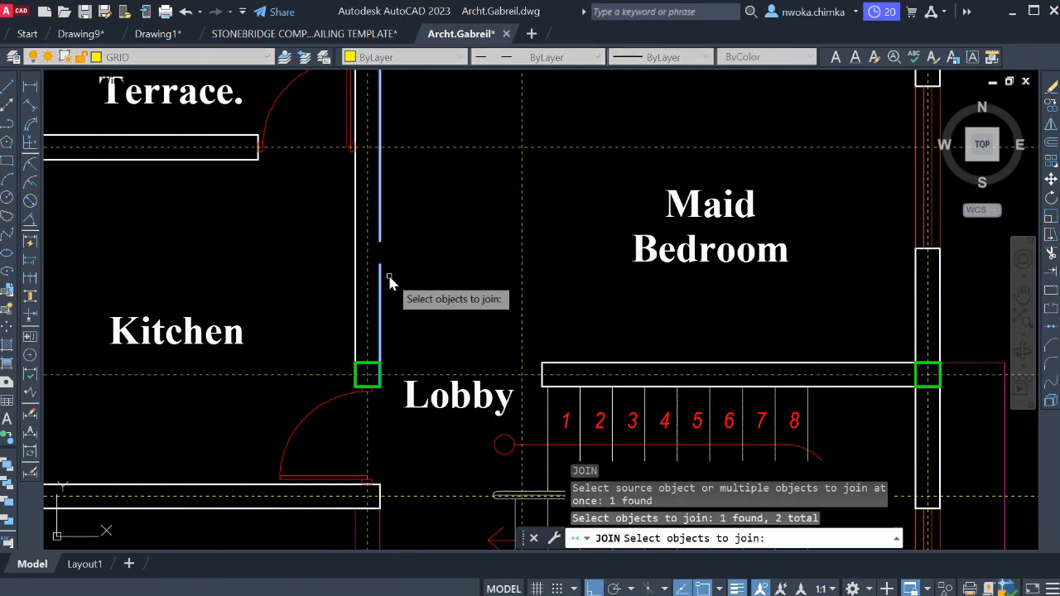
key("Return")
Join the two broken inner face lines of the upper outer wall where the erased partition met it.
scroll(530, 279, "down", 4)
scroll(510, 210, "up", 4)
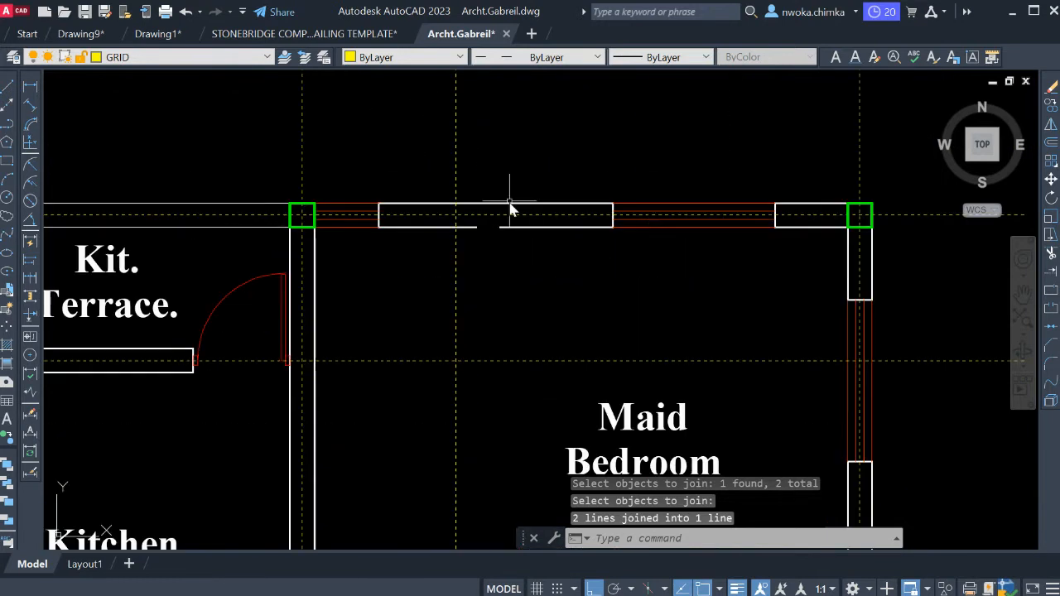
key("Return")
left_click(511, 226)
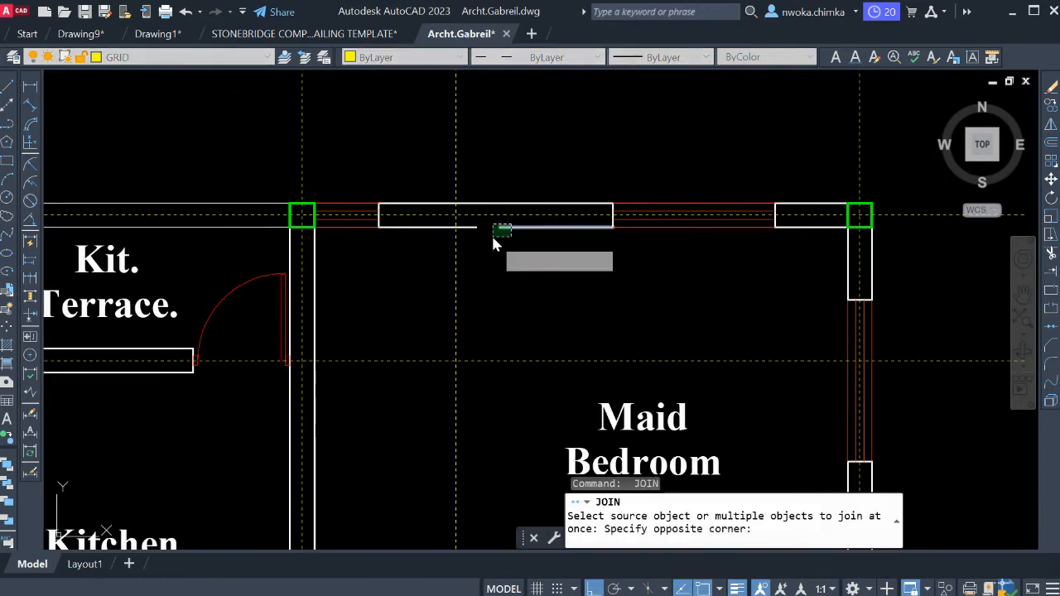
left_click(493, 240)
left_click(468, 228)
key("Return")
Extend the wall faces between the Maid Bedroom and the stairs to the column at the Kitchen's Lobby-side corner.
scroll(468, 166, "down", 3)
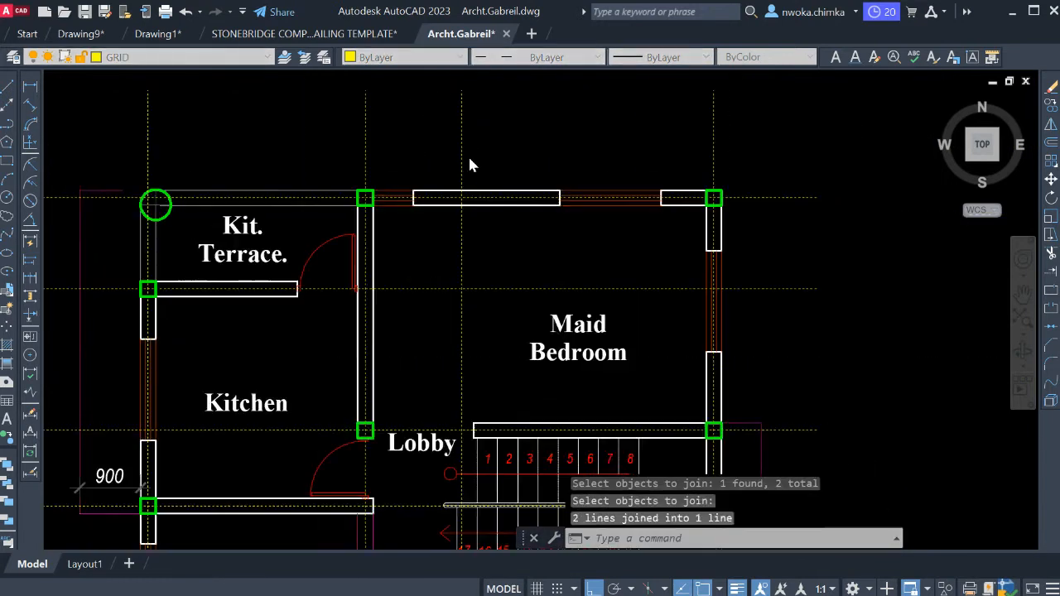
scroll(508, 230, "down", 2)
scroll(464, 323, "up", 4)
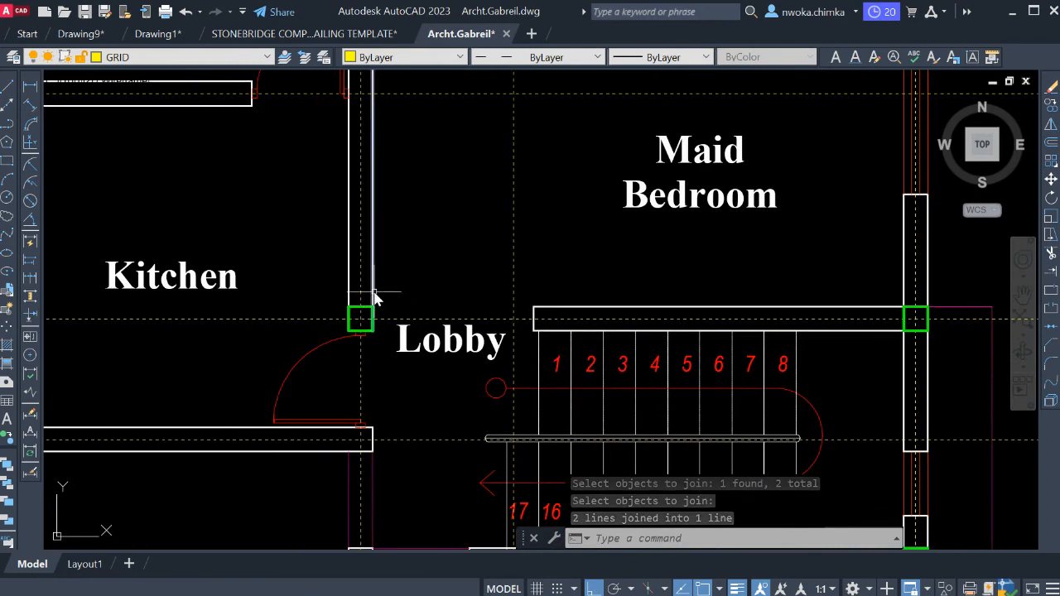
left_click(323, 283)
left_click(412, 329)
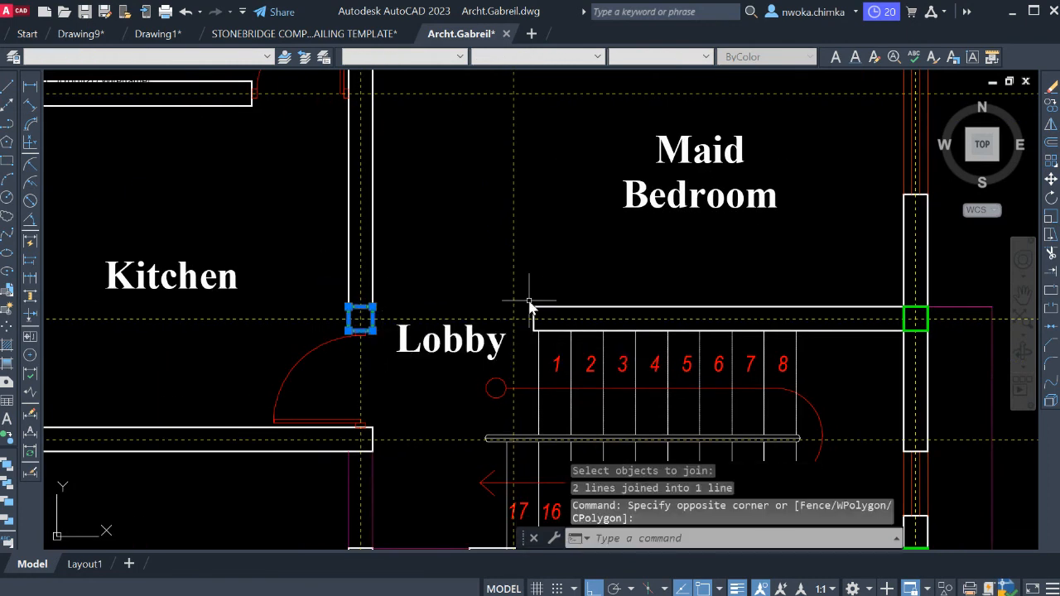
key("Return")
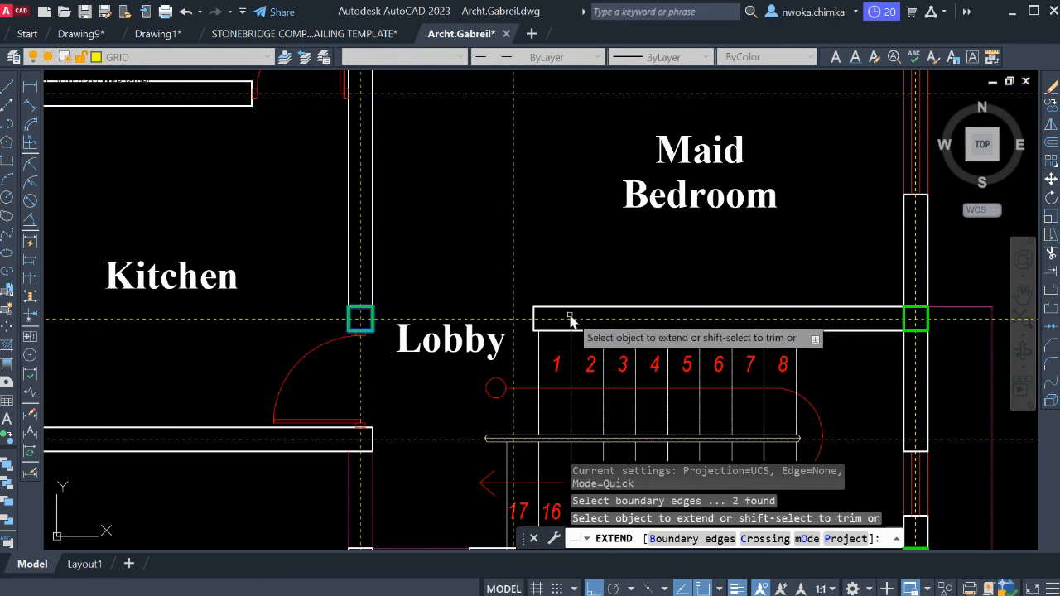
left_click(563, 310)
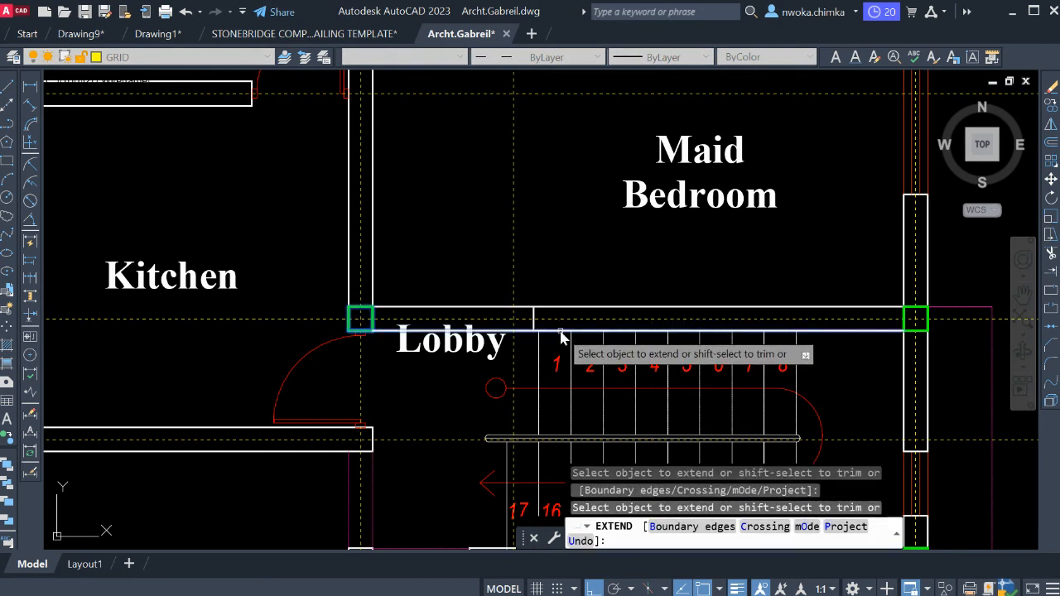
Erase the leftover end line crossing the extended wall above the stairs.
left_click(494, 278)
left_click(553, 335)
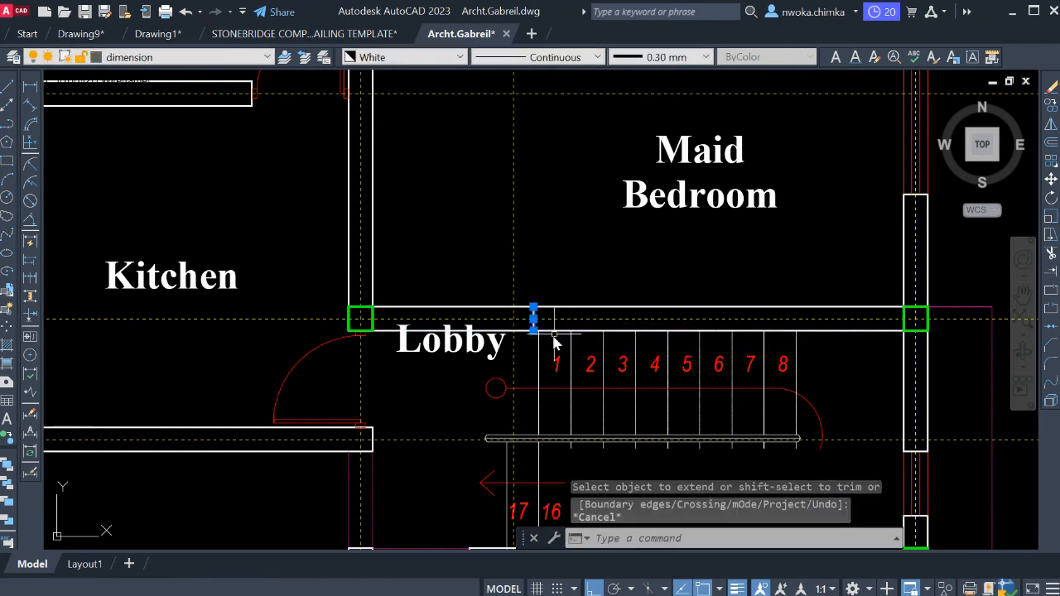
type("e")
key("Return")
Erase the Maid Bedroom label from the cleared bay.
scroll(547, 323, "down", 2)
scroll(548, 321, "down", 2)
scroll(553, 263, "up", 2)
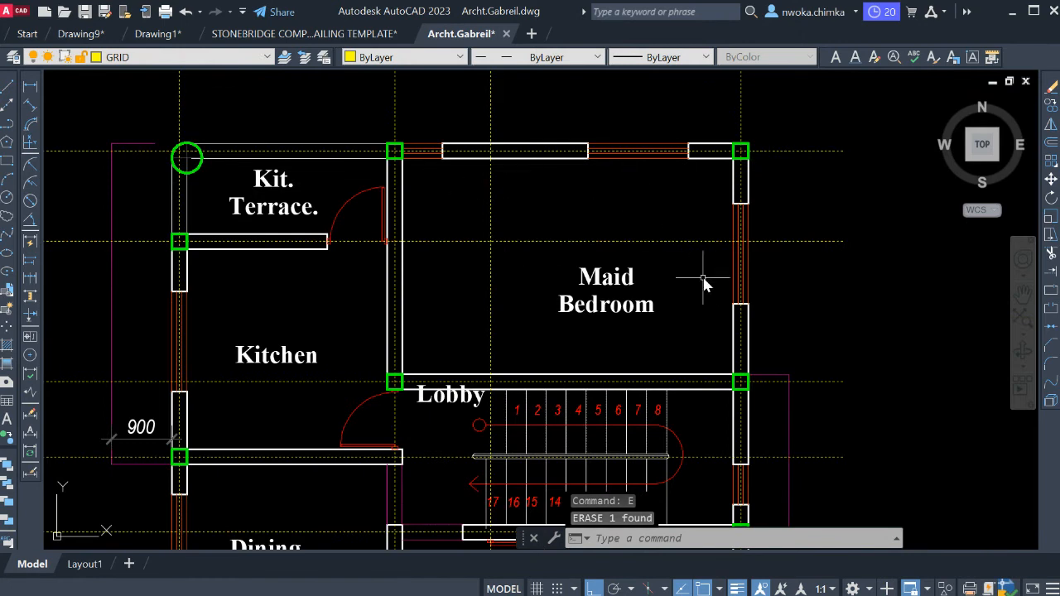
left_click(749, 269)
left_click(594, 326)
type("e")
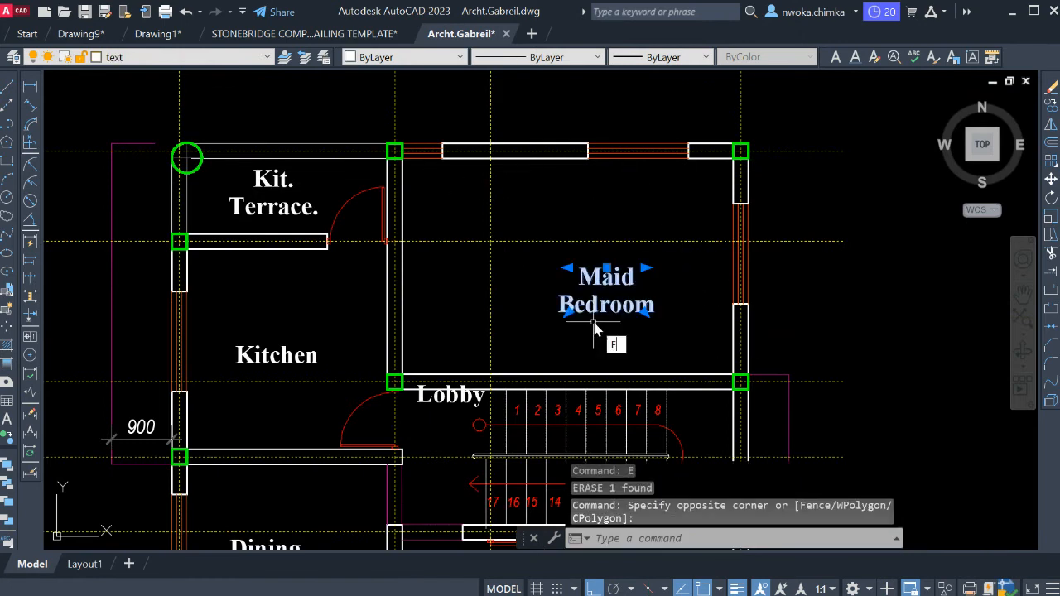
key("Return")
Erase the door between the Kit. Terrace and the Kitchen.
middle_click_drag(594, 295, 592, 287)
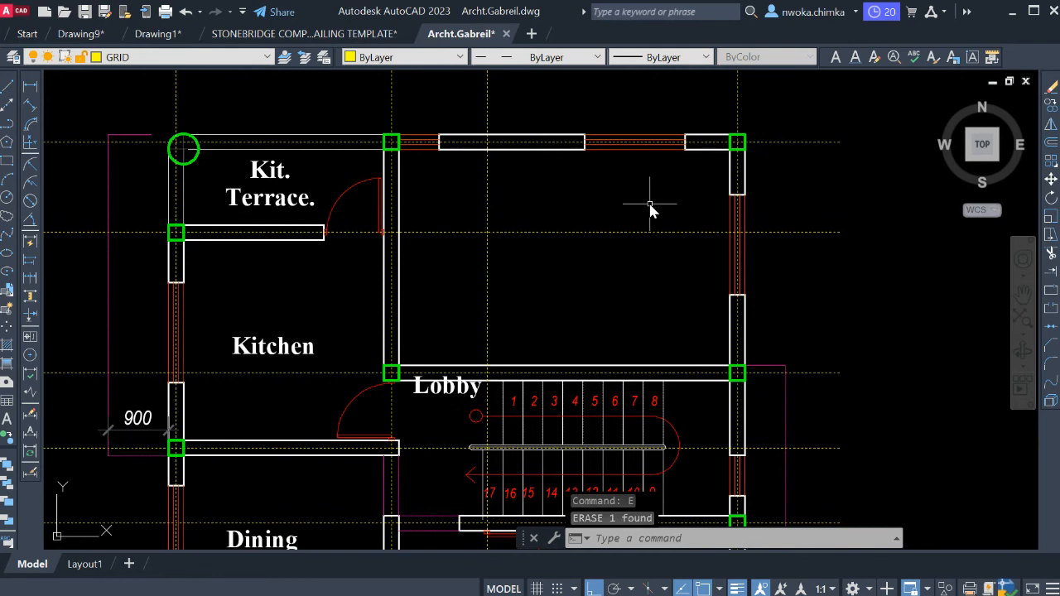
middle_click_drag(593, 200, 581, 183)
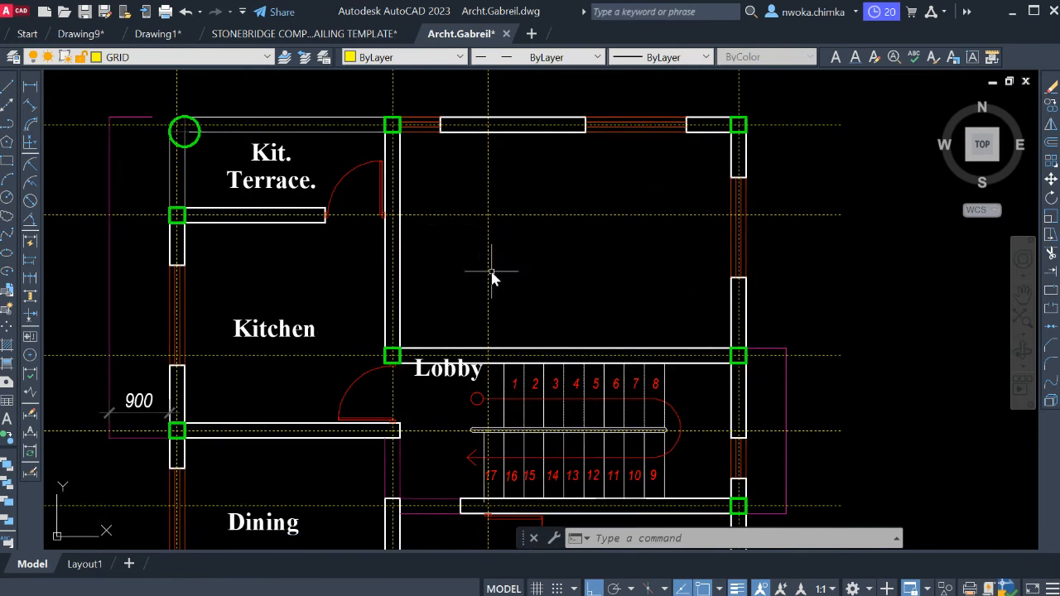
middle_click_drag(266, 232, 469, 239)
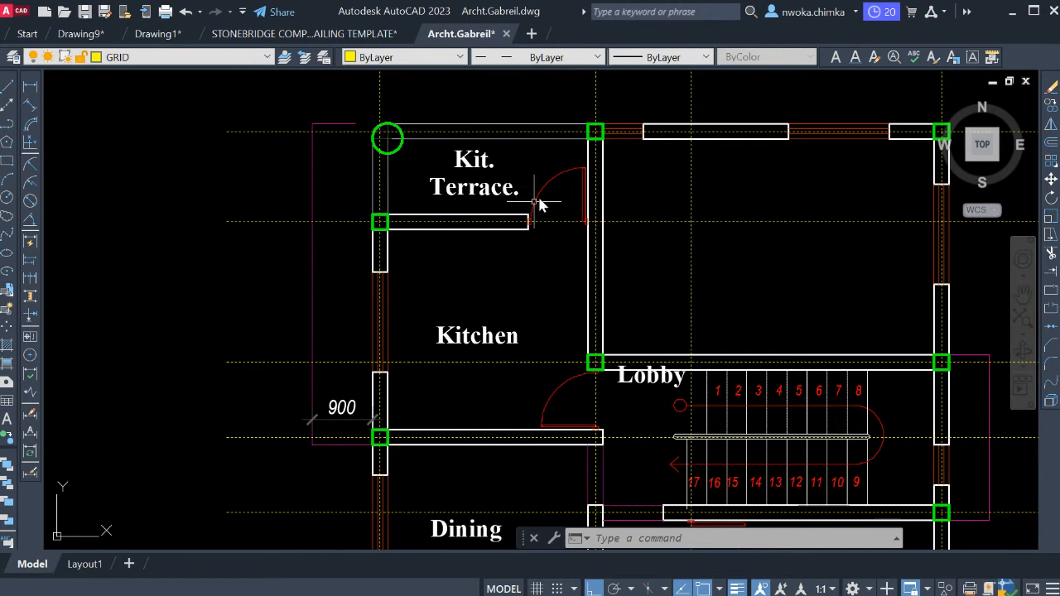
scroll(537, 199, "up", 2)
left_click(564, 170)
left_click(572, 179)
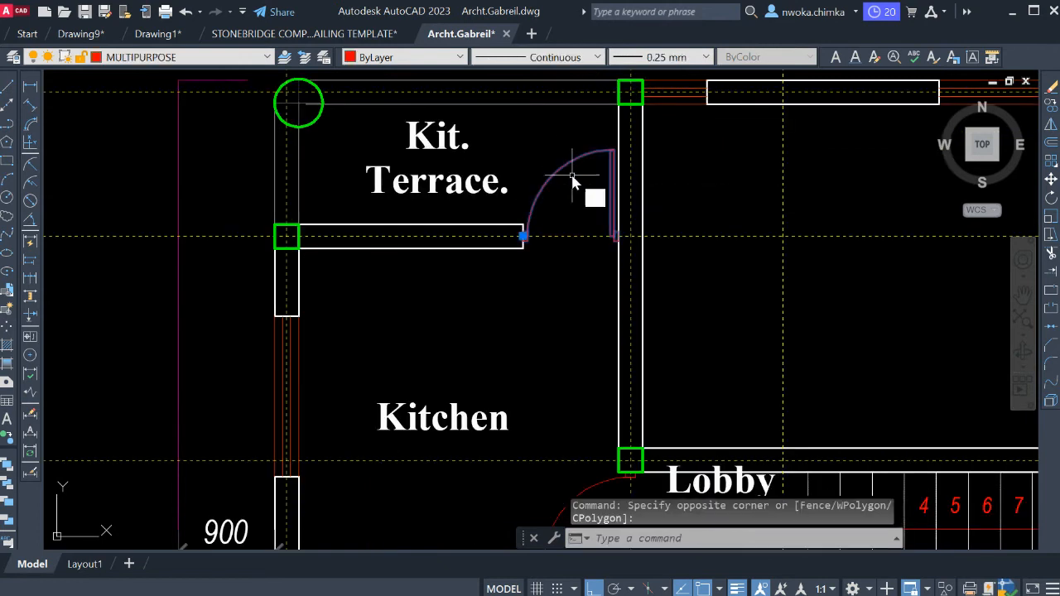
type("e")
key("Return")
Extend both face lines of the wall between Kit. Terrace and Kitchen to the near face of the Kitchen's inner side wall.
scroll(620, 213, "up", 2)
left_click(621, 221)
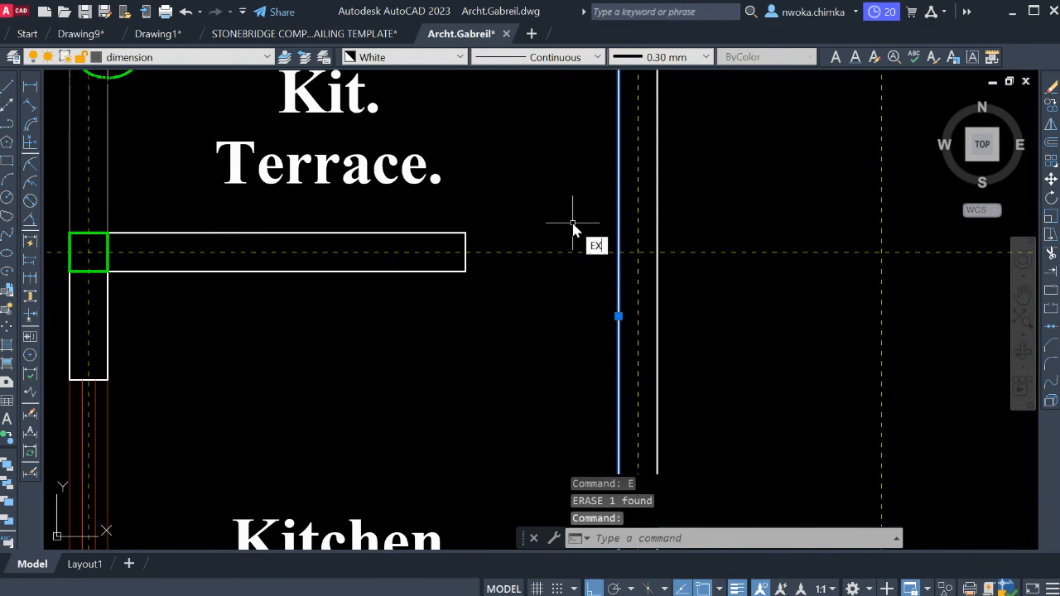
type("ex")
key("Return")
left_click(429, 234)
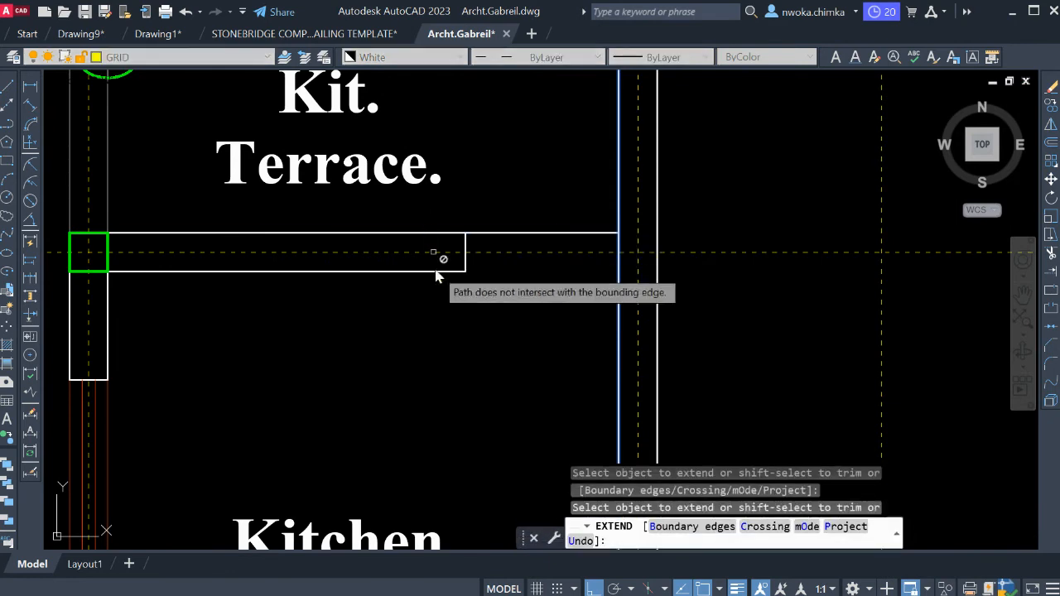
left_click(439, 272)
key("Escape")
Erase the leftover end line crossing the extended wall between Kit. Terrace and Kitchen.
left_click(440, 227)
left_click(494, 315)
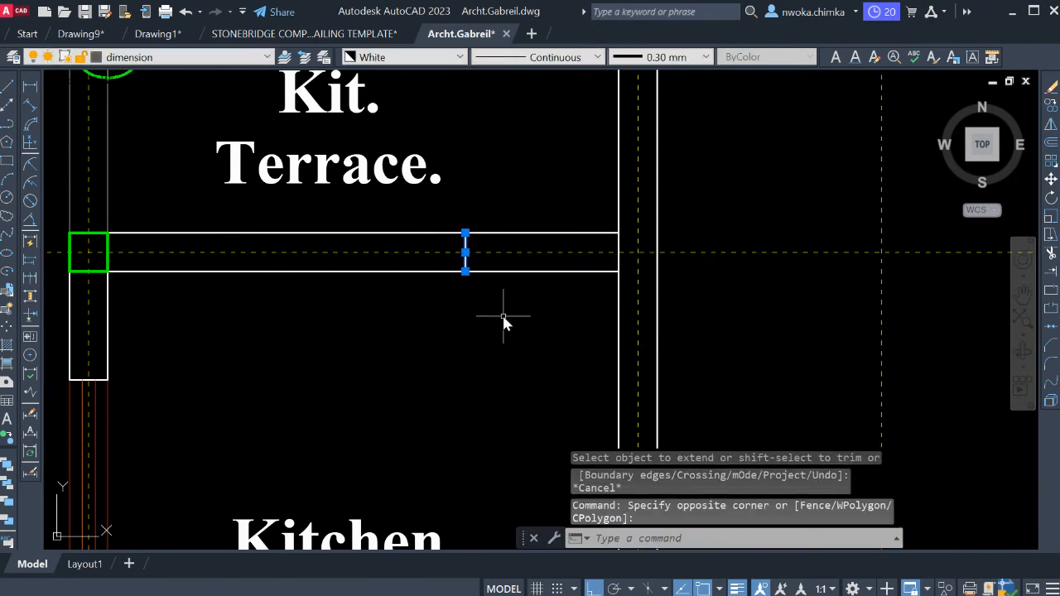
type("e")
key("Return")
Erase the Kitchen and Kit. Terrace room labels.
scroll(503, 209, "down", 4)
middle_click_drag(526, 324, 515, 217)
left_click(436, 242)
middle_click_drag(455, 132, 473, 244)
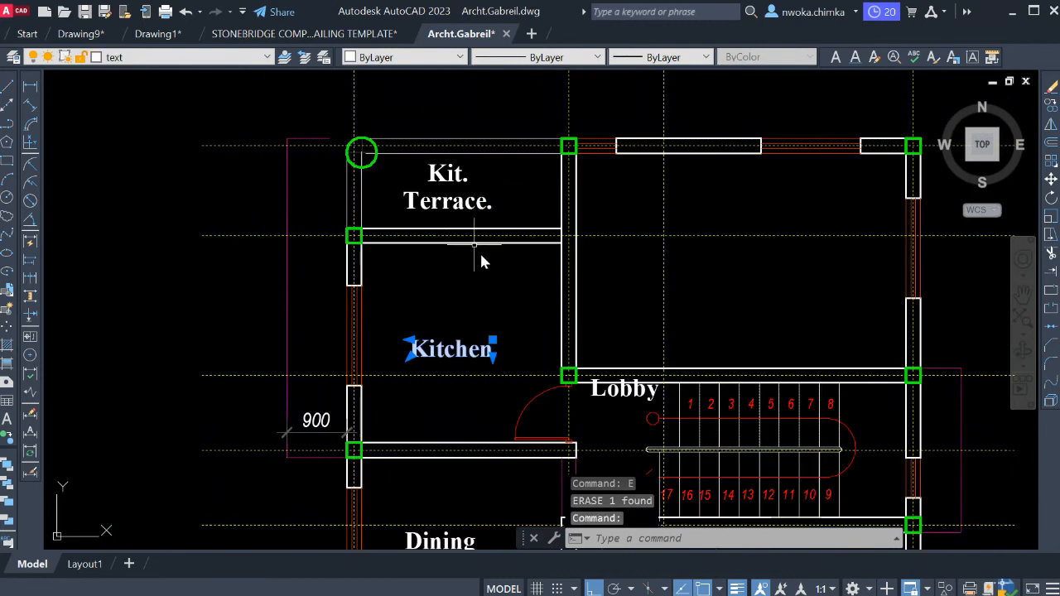
left_click(447, 197)
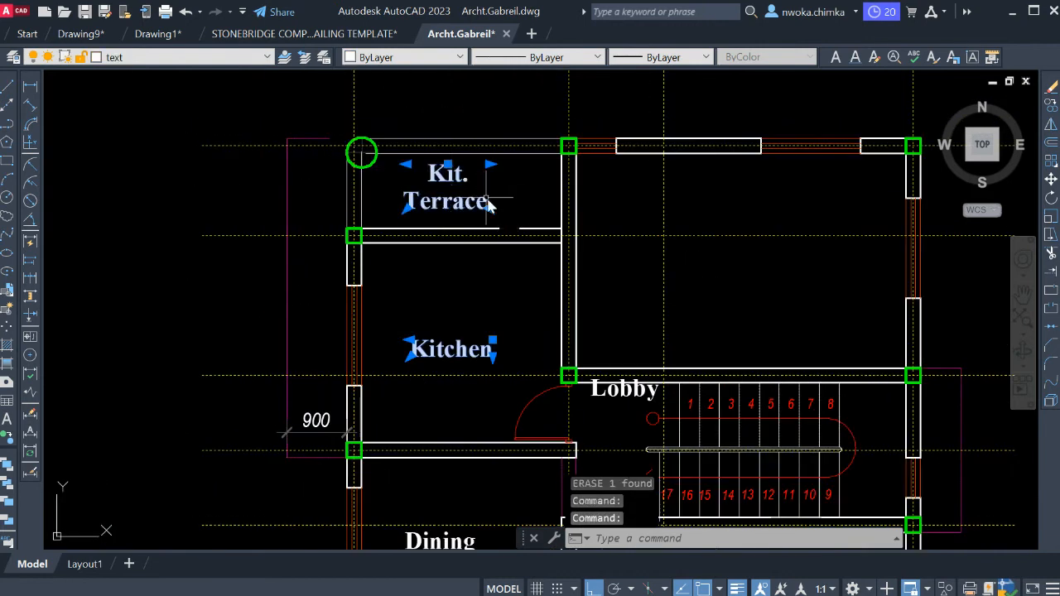
type("e")
key("Return")
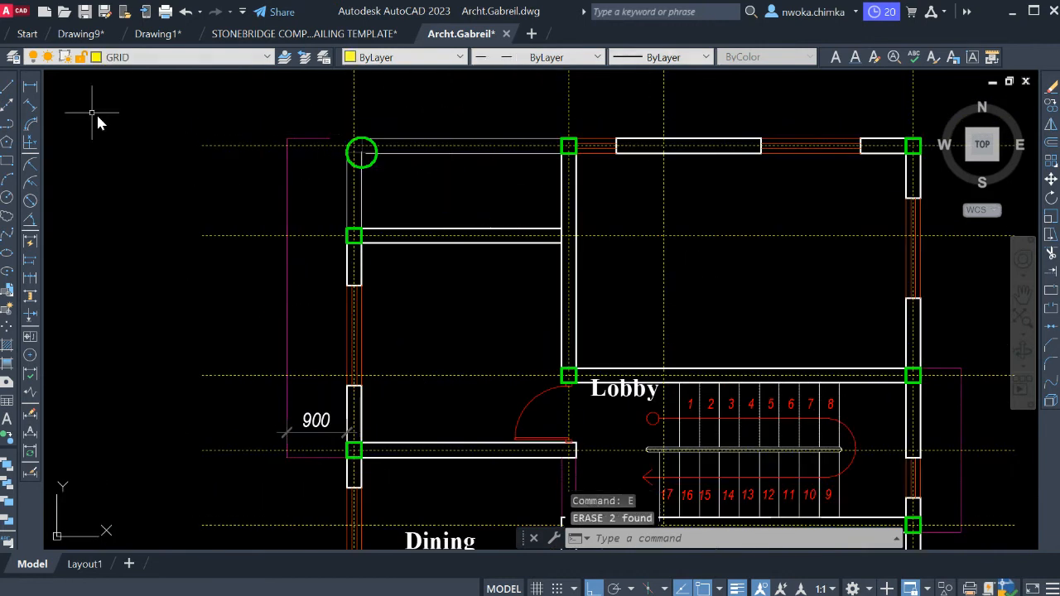
Add a horizontal linear dimension above the former Kit. Terrace bay, from the corner grid intersection to the inner column's centre.
left_click(30, 88)
scroll(362, 156, "up", 4)
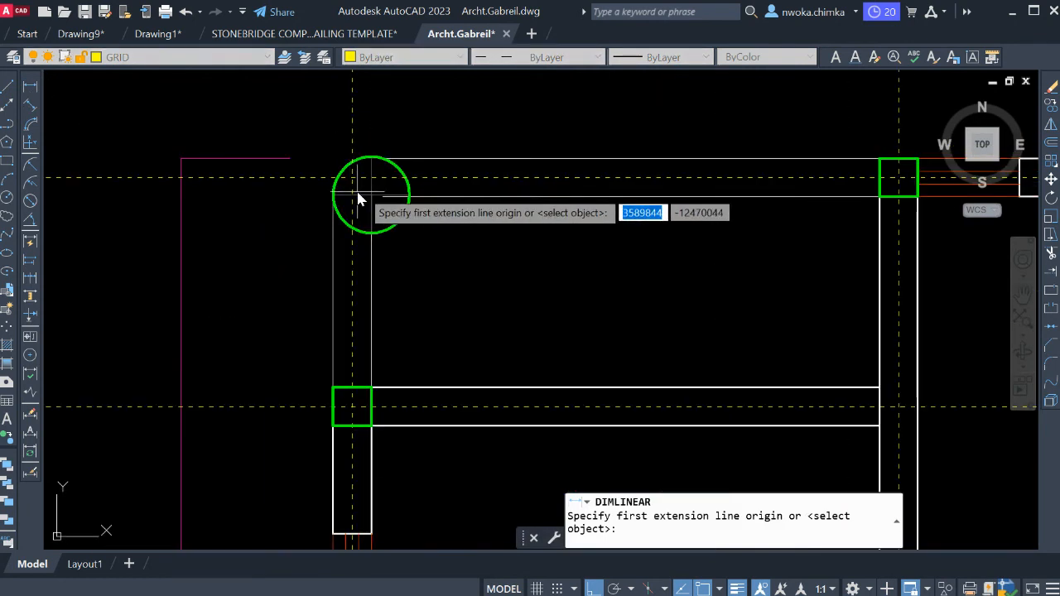
left_click(358, 199)
scroll(364, 192, "down", 4)
scroll(629, 195, "up", 2)
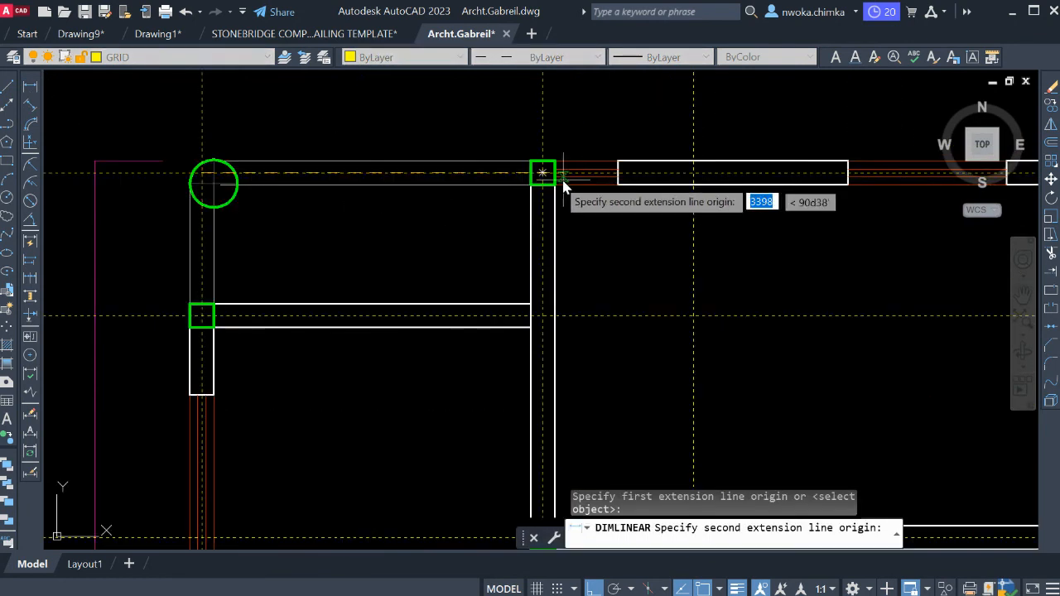
left_click(543, 173)
middle_click_drag(537, 222, 549, 272)
left_click(447, 149)
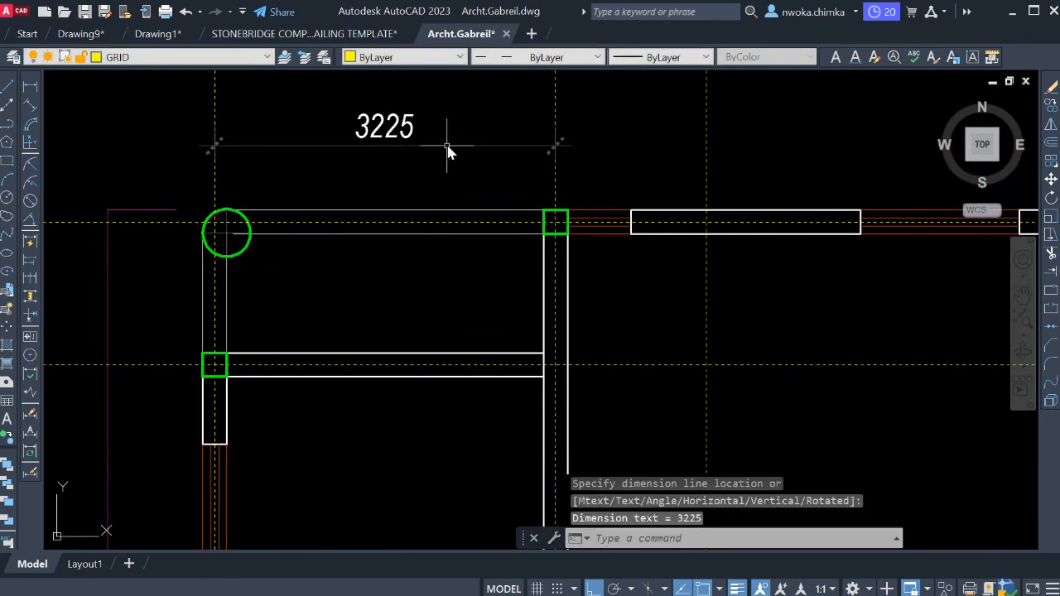
Add a vertical linear dimension beside the former Kit. Terrace bay, from the corner grid intersection to the centre of the column below.
key("Return")
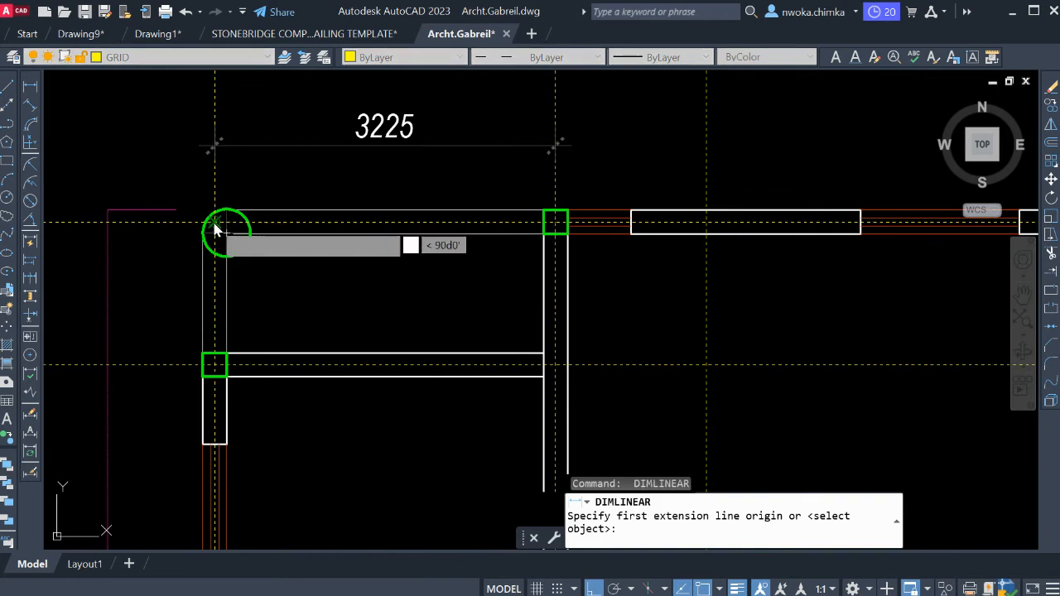
left_click(213, 228)
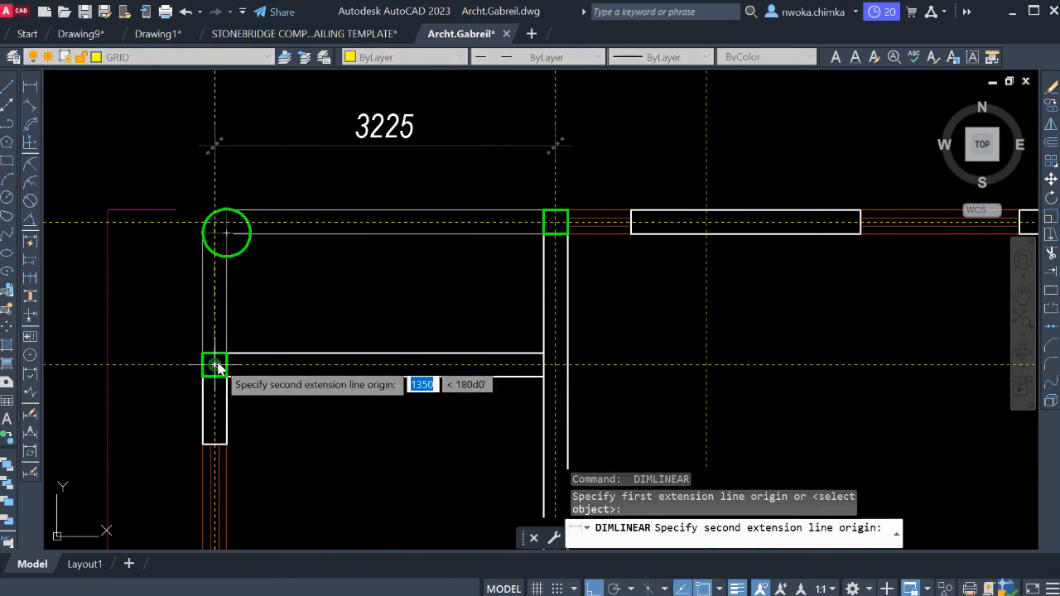
left_click(215, 365)
middle_click_drag(329, 326, 585, 276)
left_click(293, 271)
middle_click_drag(475, 183, 496, 272)
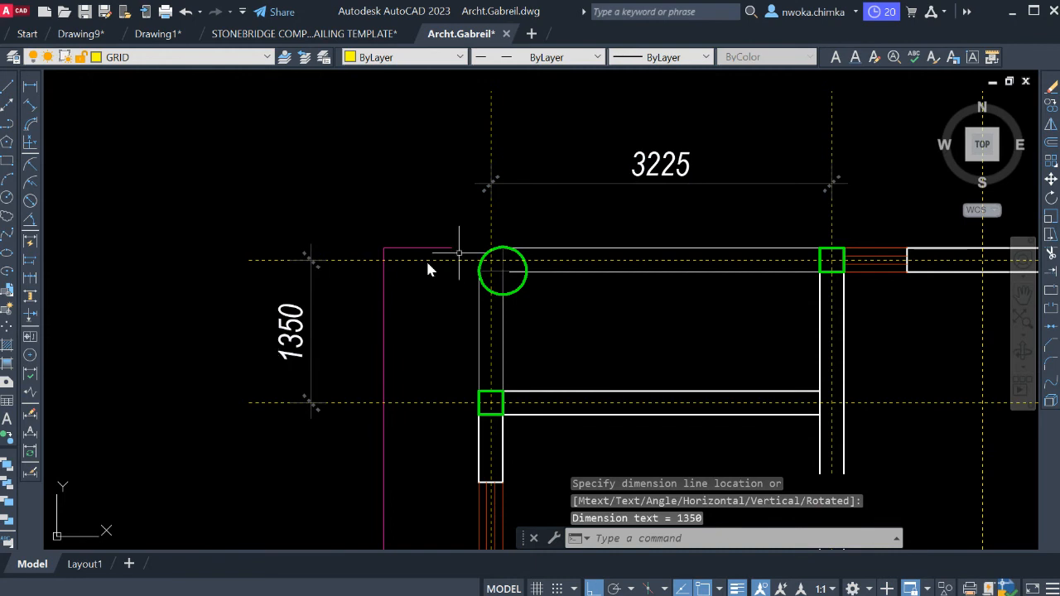
Erase the horizontal and vertical check dimensions around the former Kit. Terrace bay.
left_click(634, 184)
left_click(344, 298)
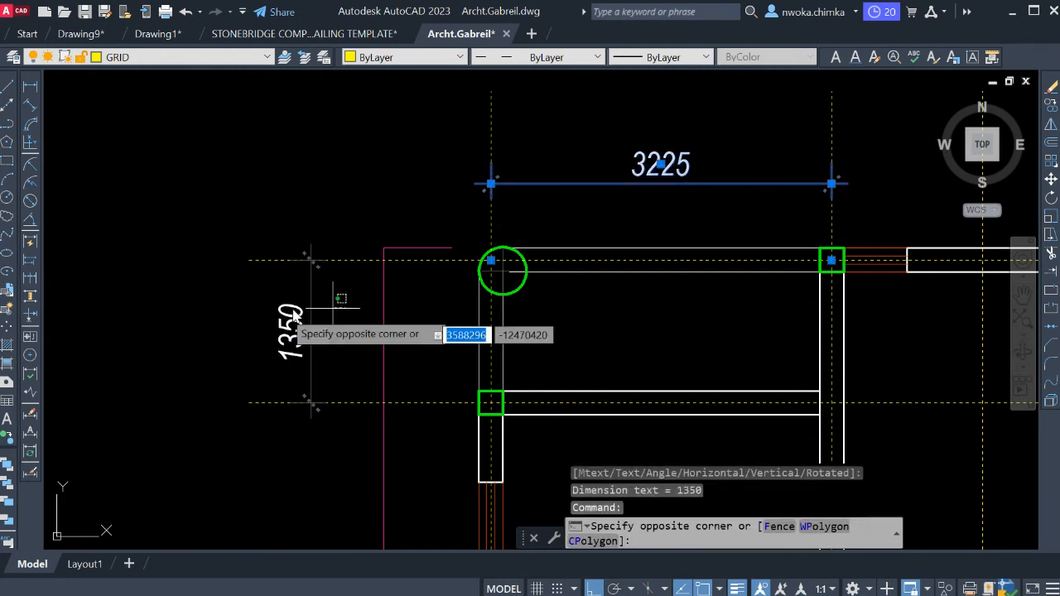
left_click(285, 313)
type("E")
middle_click_drag(508, 324, 515, 217)
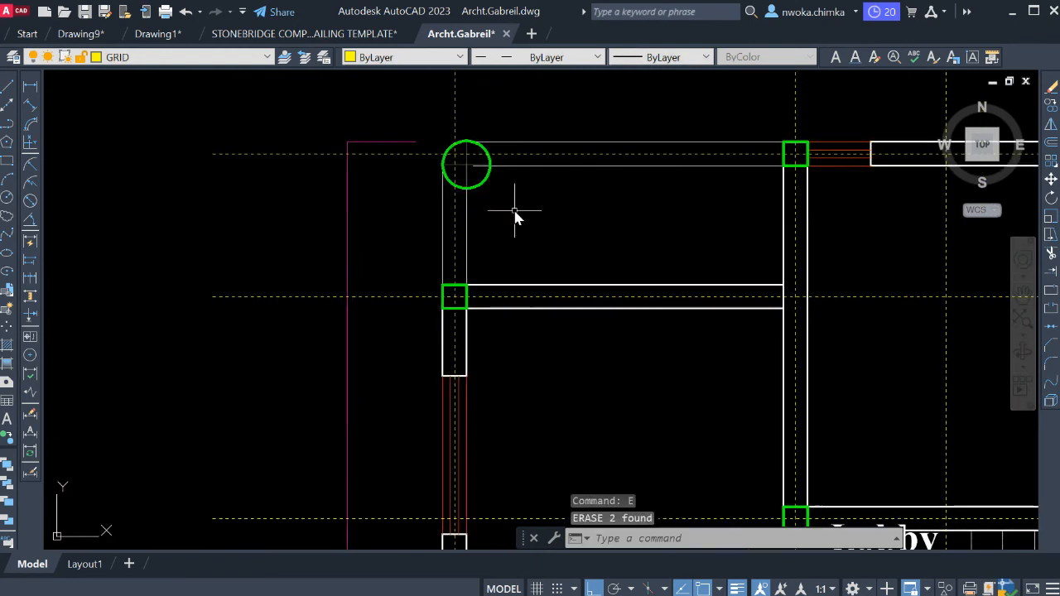
Erase the door between the former Kitchen bay and the Lobby.
scroll(625, 240, "down", 2)
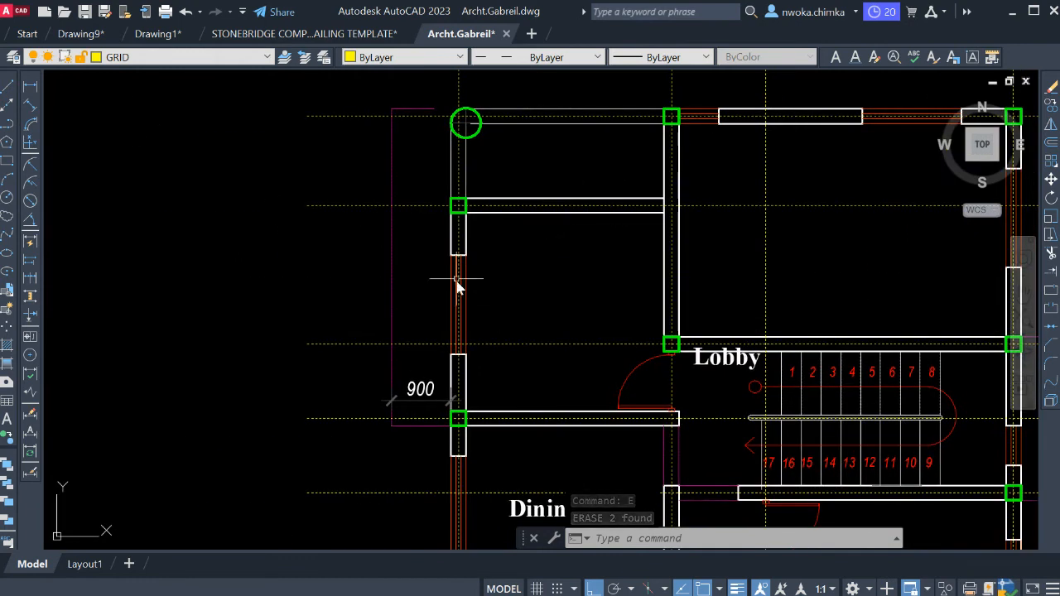
middle_click_drag(775, 265, 670, 270)
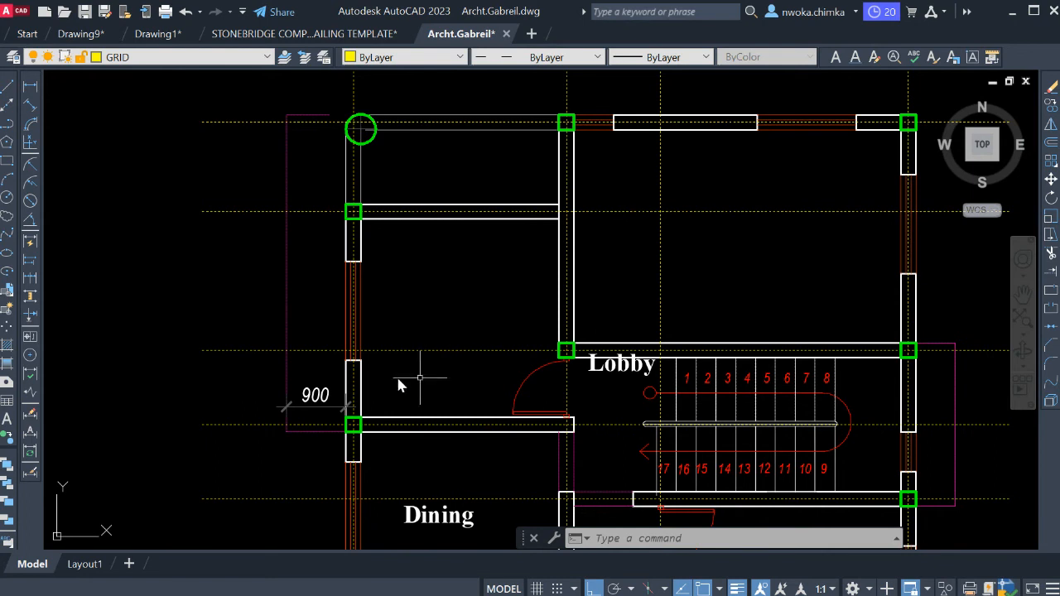
middle_click_drag(516, 424, 494, 348)
scroll(494, 348, "up", 2)
left_click(528, 301)
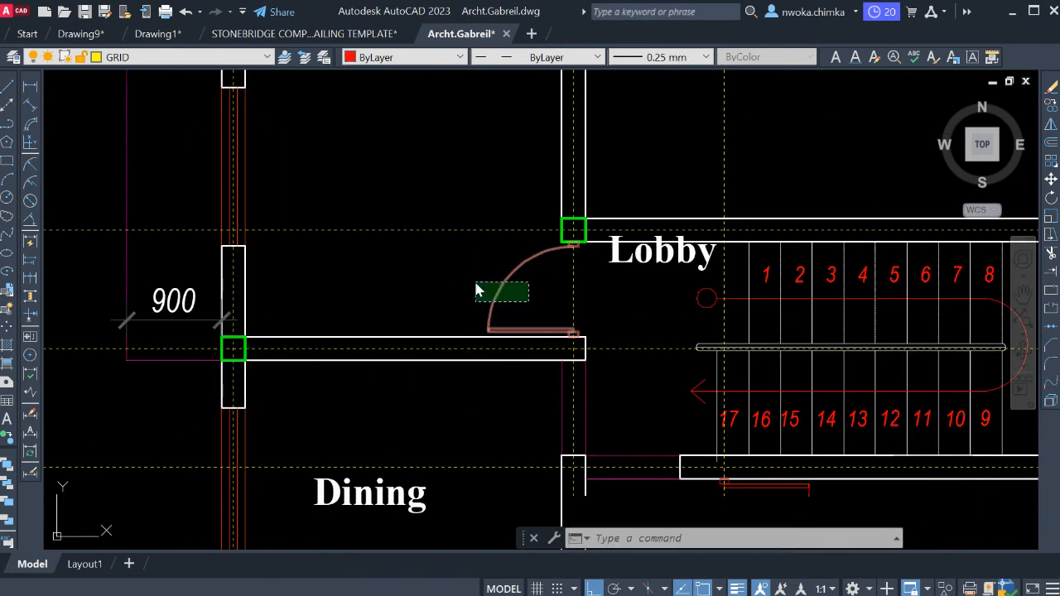
left_click(475, 282)
key("e")
key("Return")
Draw two vertical wall face lines from the lower corners of the Lobby corner column to the wall above Dining.
middle_click_drag(603, 306, 563, 312)
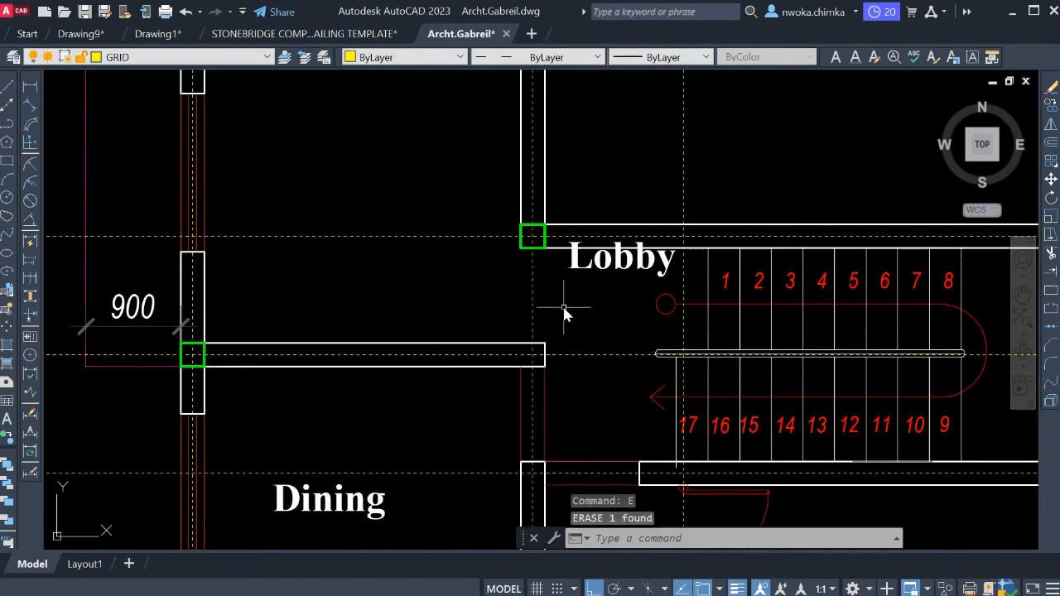
key("Return")
scroll(530, 265, "up", 2)
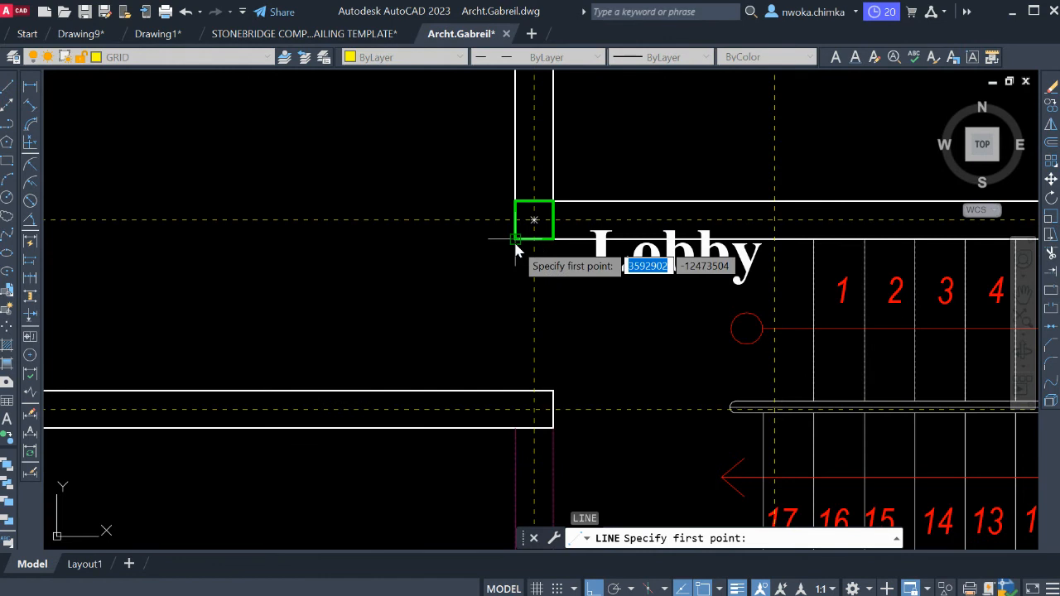
left_click(534, 220)
left_click(530, 391)
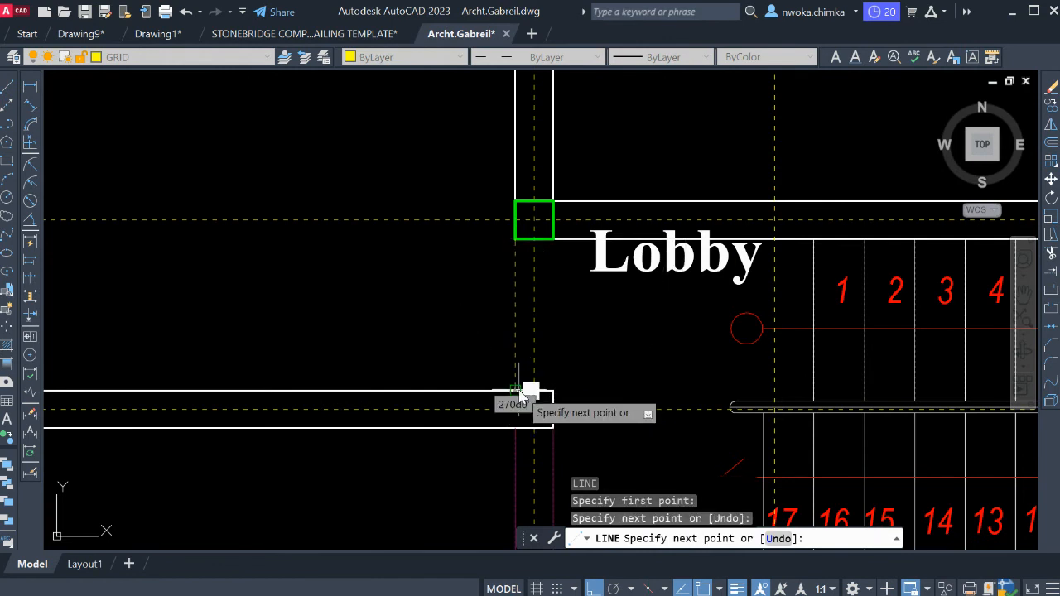
key("Return")
key("l")
key("Return")
left_click(536, 221)
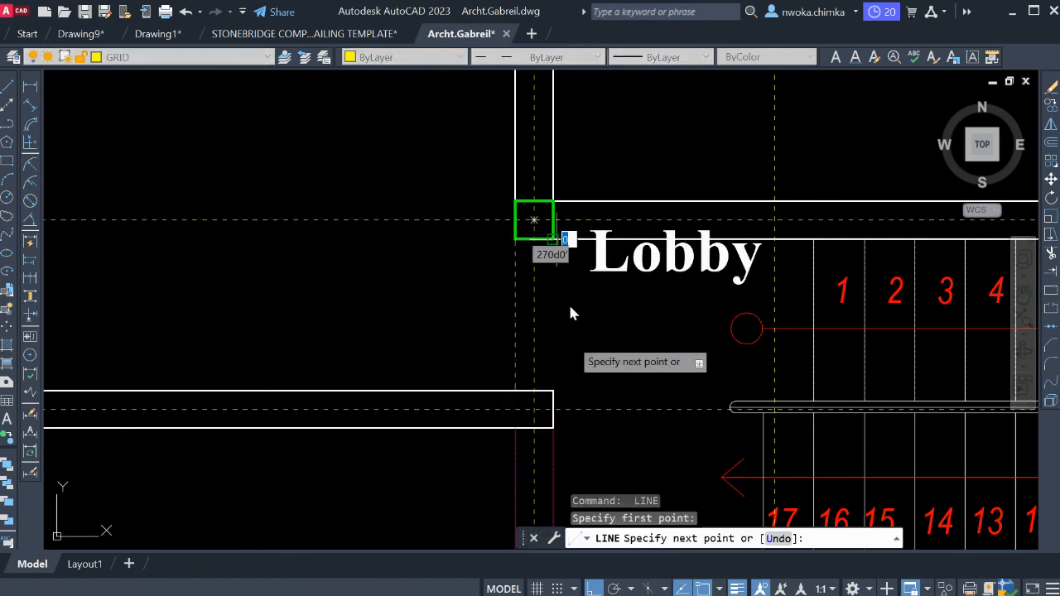
key("Escape")
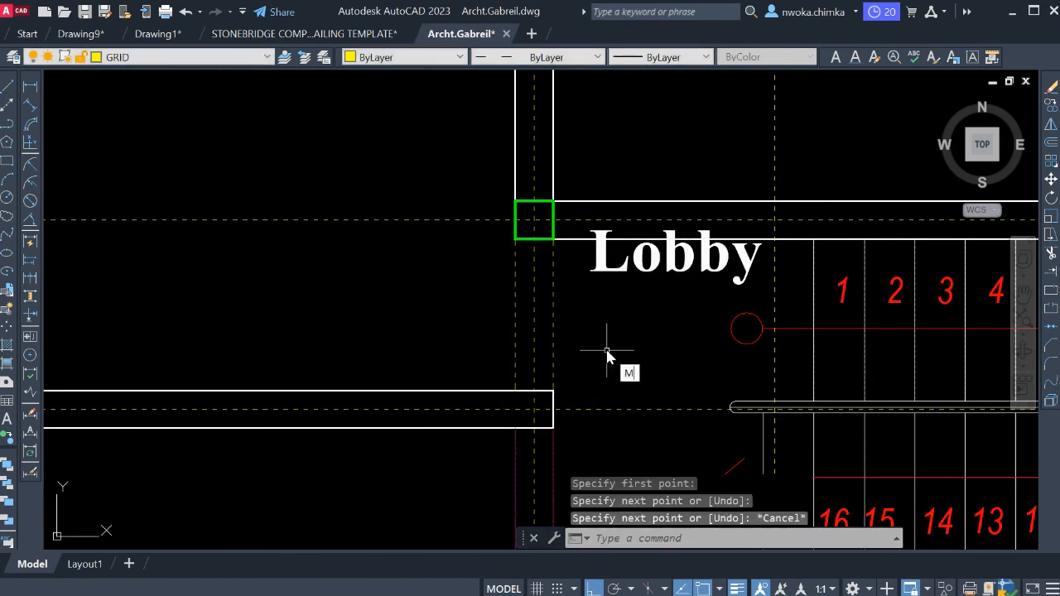
Match the two new wall lines' properties to the existing white wall line above the stairs.
type("MA")
key("Return")
left_click(634, 203)
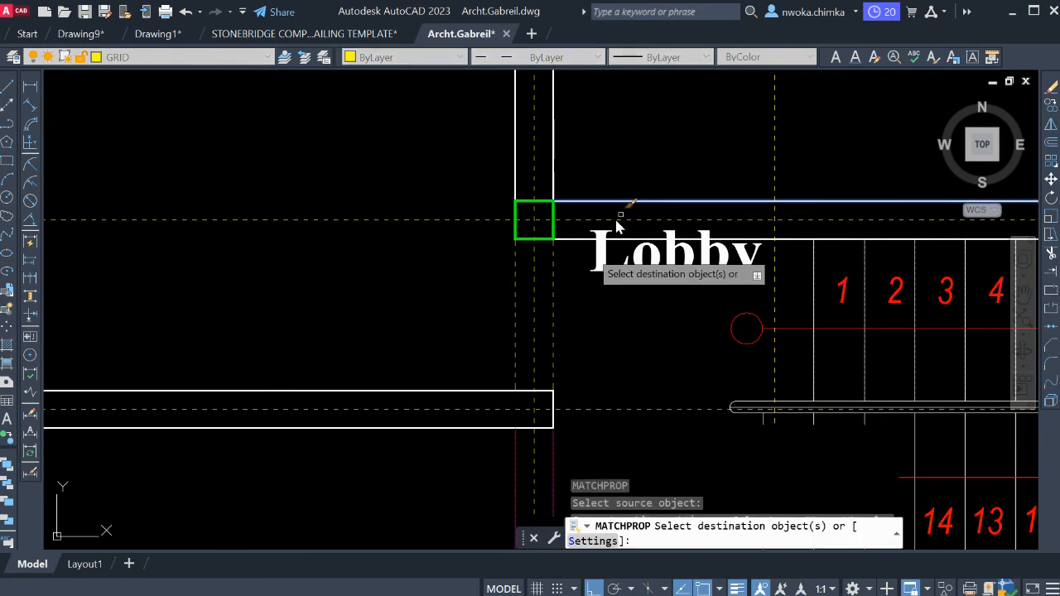
scroll(537, 299, "down", 5)
key("Escape")
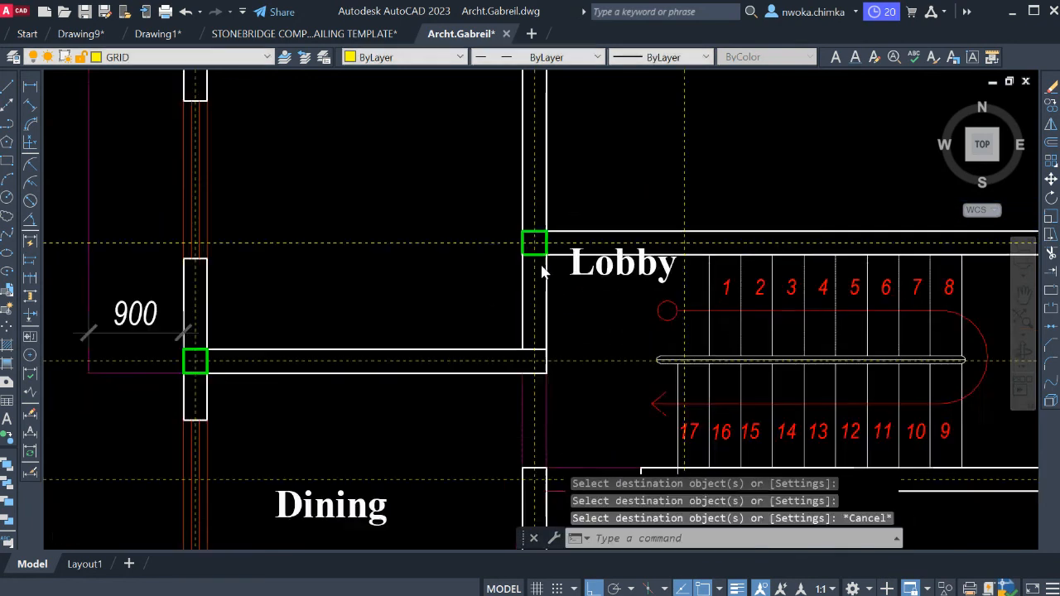
Try erasing both face lines of the wall between the former Kit. Terrace and Kitchen bays, and undo the erasure.
scroll(563, 331, "down", 2)
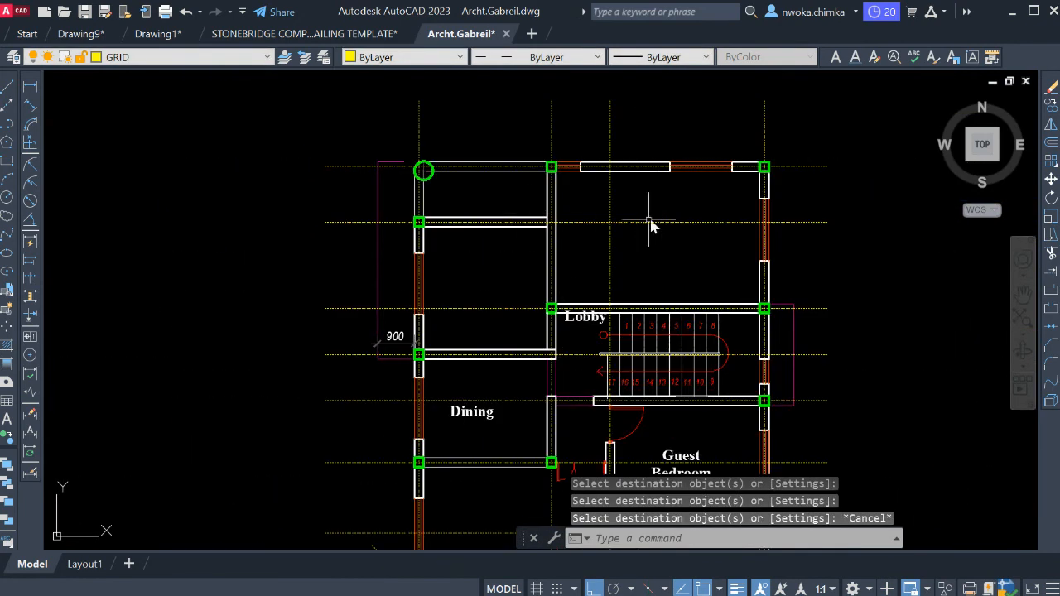
scroll(488, 182, "up", 4)
scroll(504, 254, "down", 2)
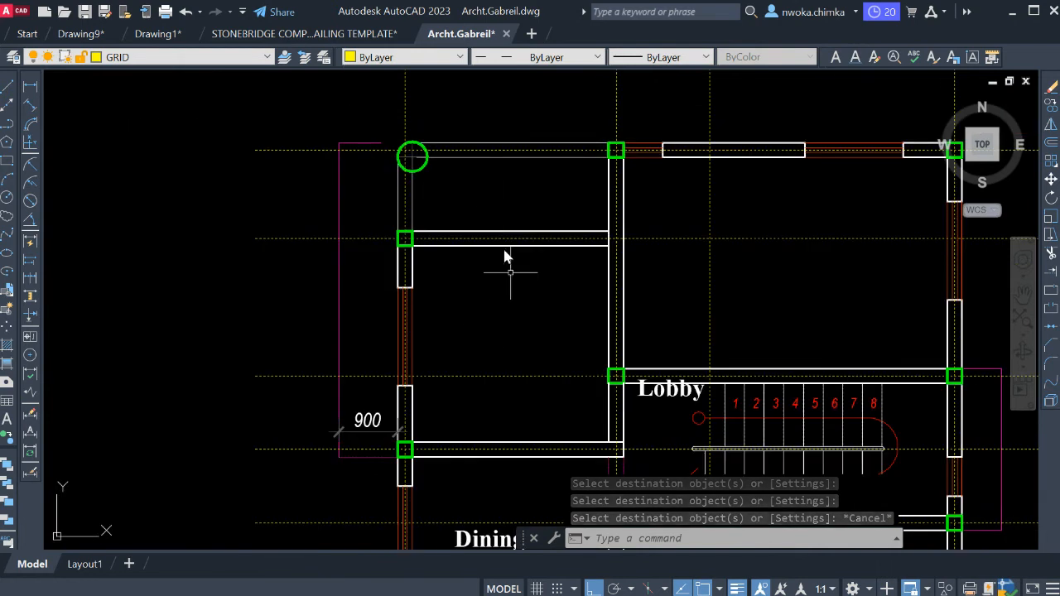
middle_click_drag(491, 329, 486, 311)
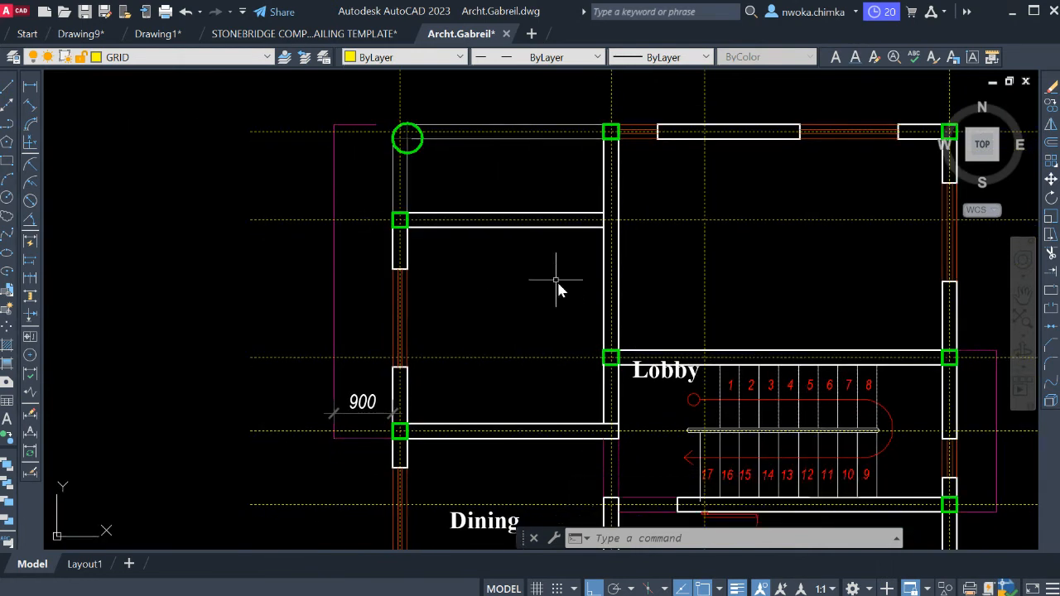
left_click(497, 215)
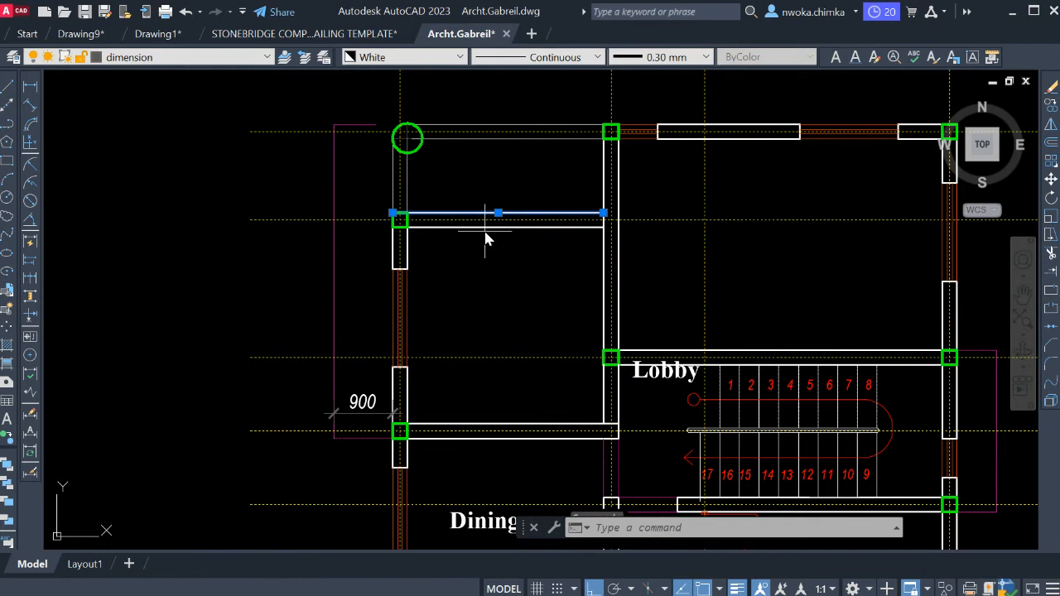
left_click(484, 234)
left_click(482, 230)
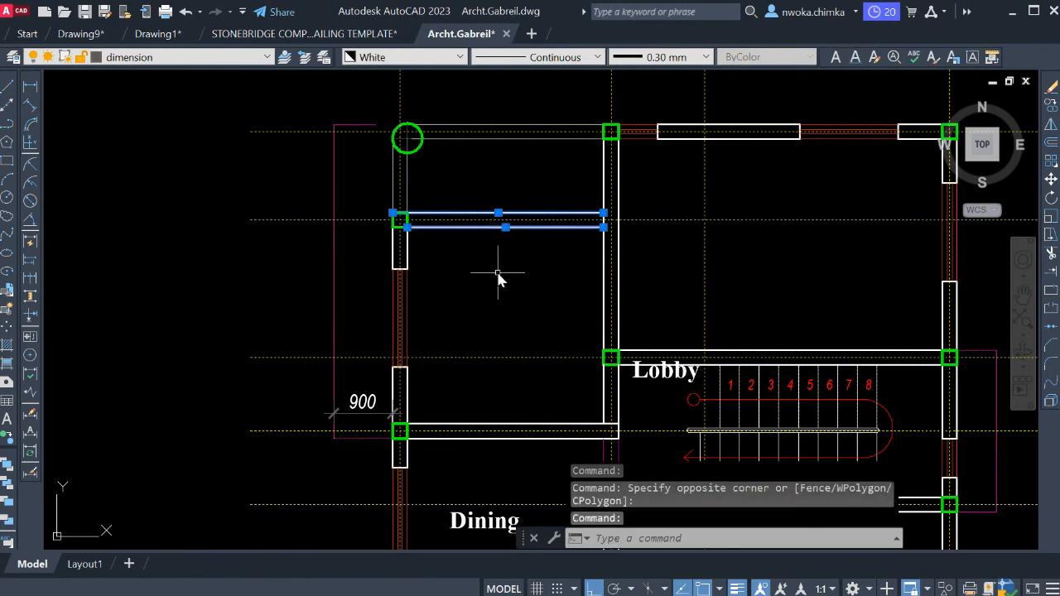
type("E")
key("Return")
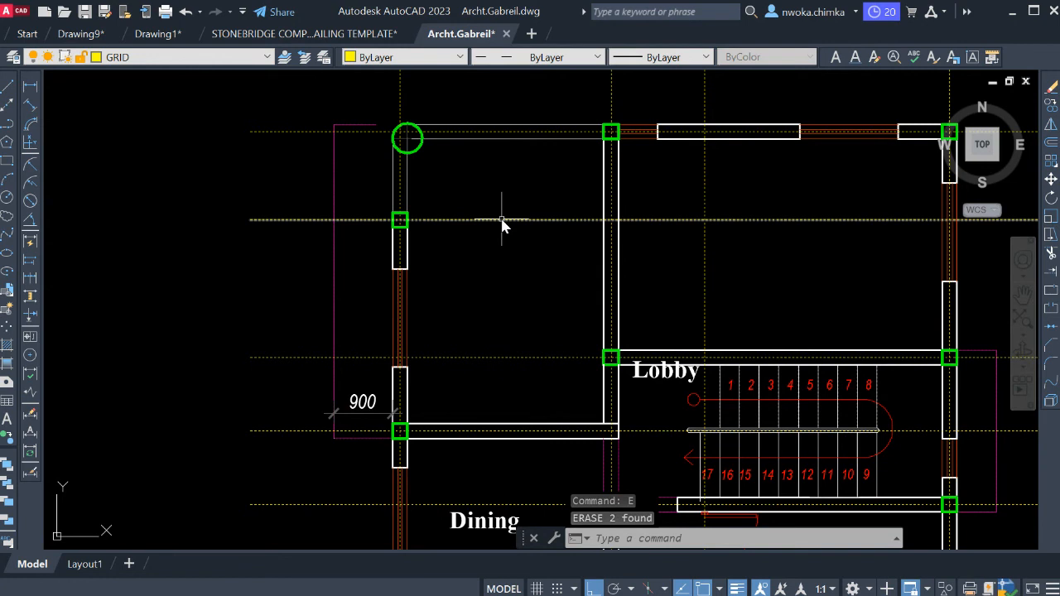
key("ctrl+z")
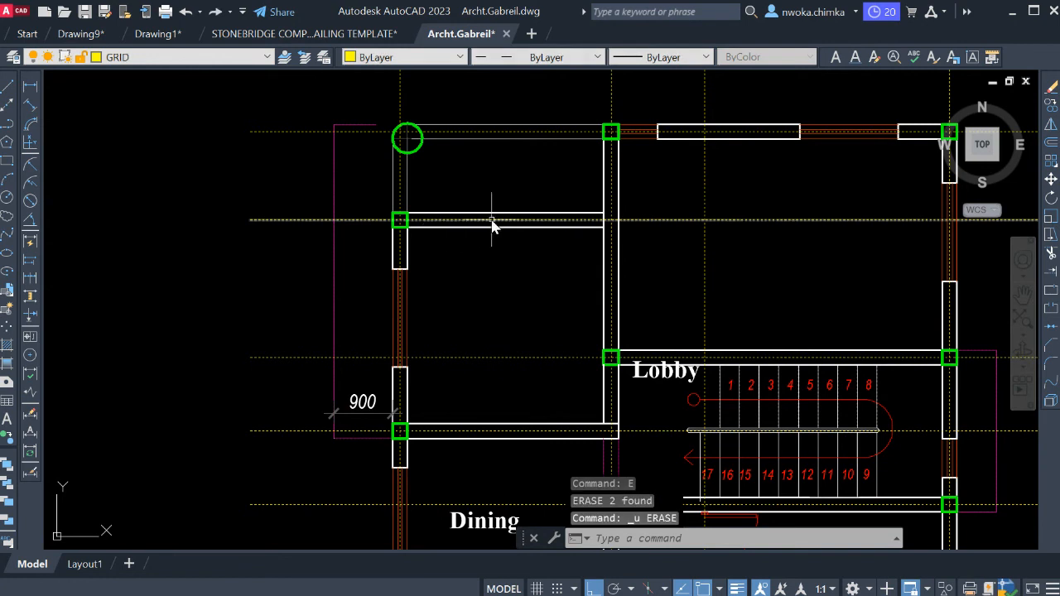
Examine the Kit. Terrace and Kitchen layout in the original ground floor plan and return to the same bays in the copied plan.
middle_click_drag(492, 225, 513, 295)
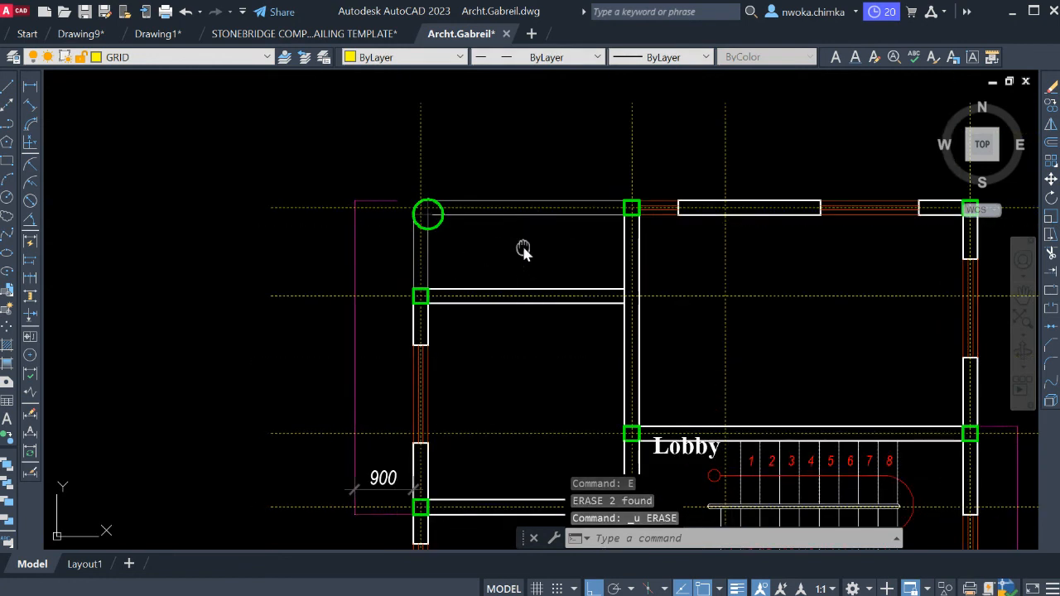
scroll(500, 290, "down", 8)
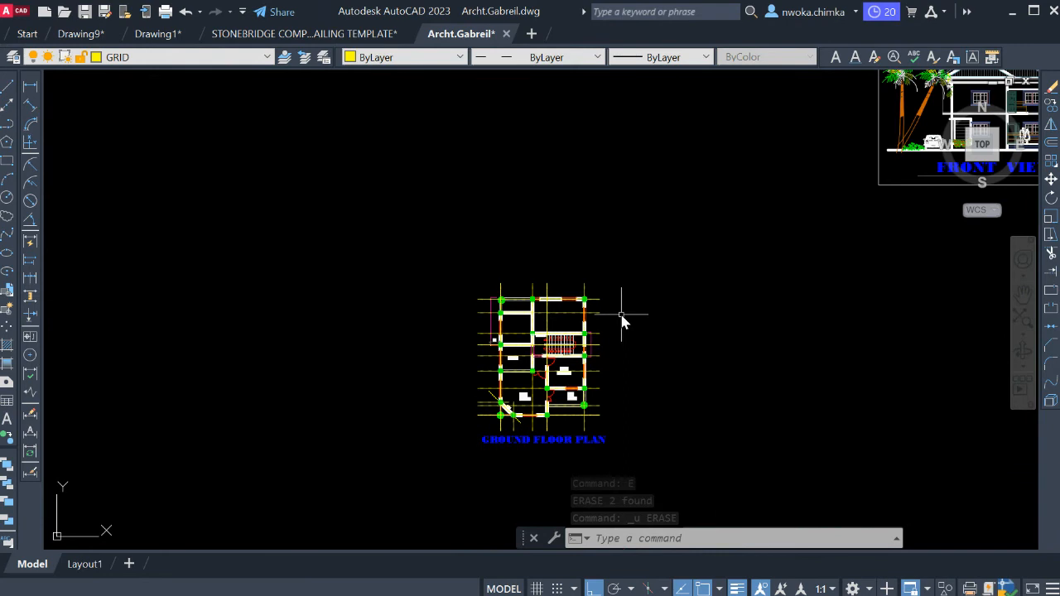
middle_click_drag(744, 187, 622, 317)
scroll(661, 243, "down", 2)
middle_click_drag(693, 260, 1052, 249)
scroll(329, 357, "up", 2)
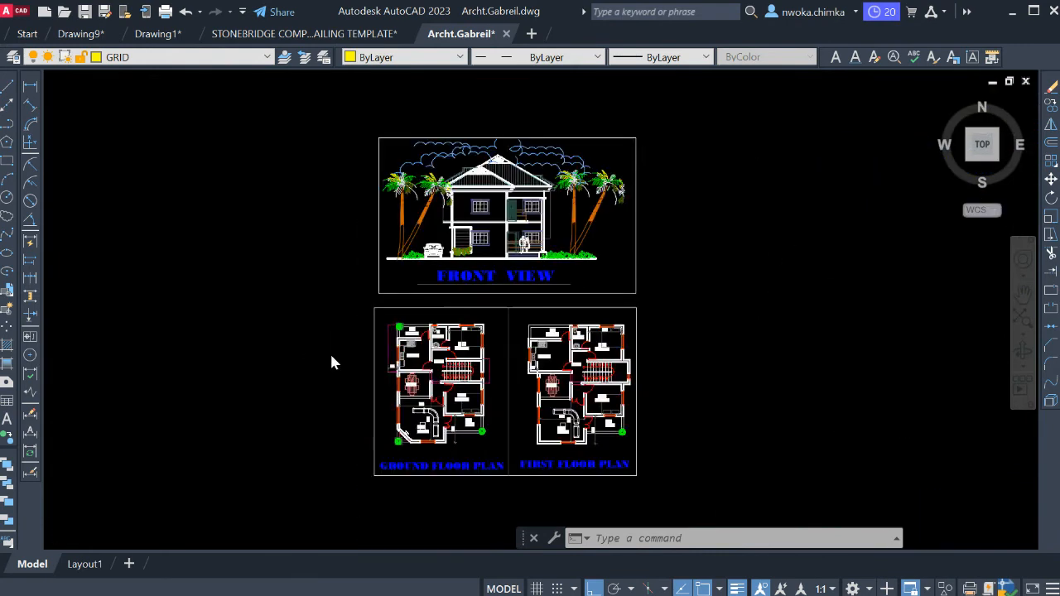
scroll(530, 332, "up", 9)
middle_click_drag(506, 375, 486, 267)
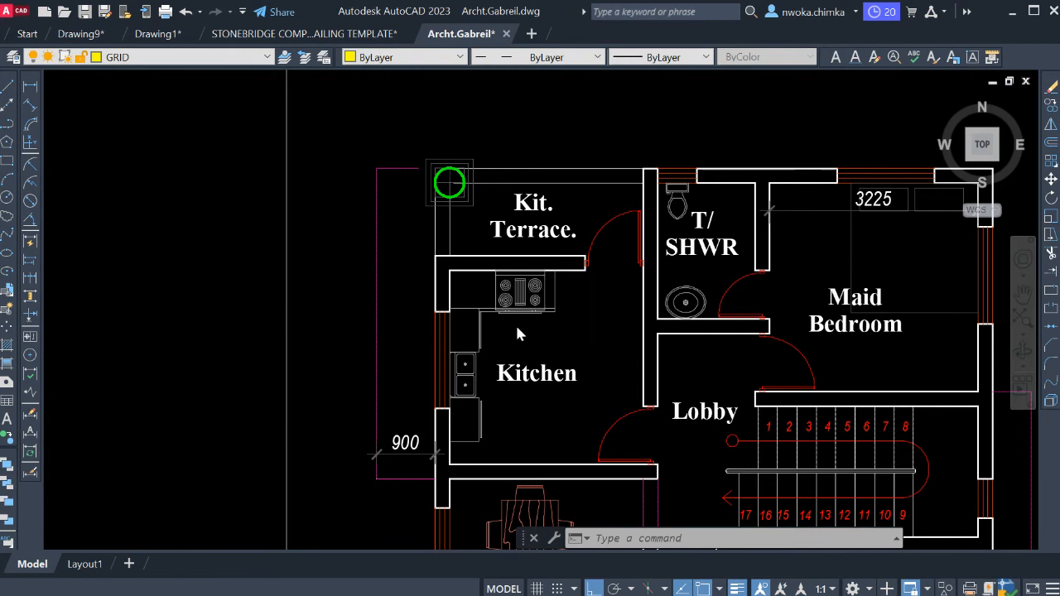
scroll(517, 332, "down", 10)
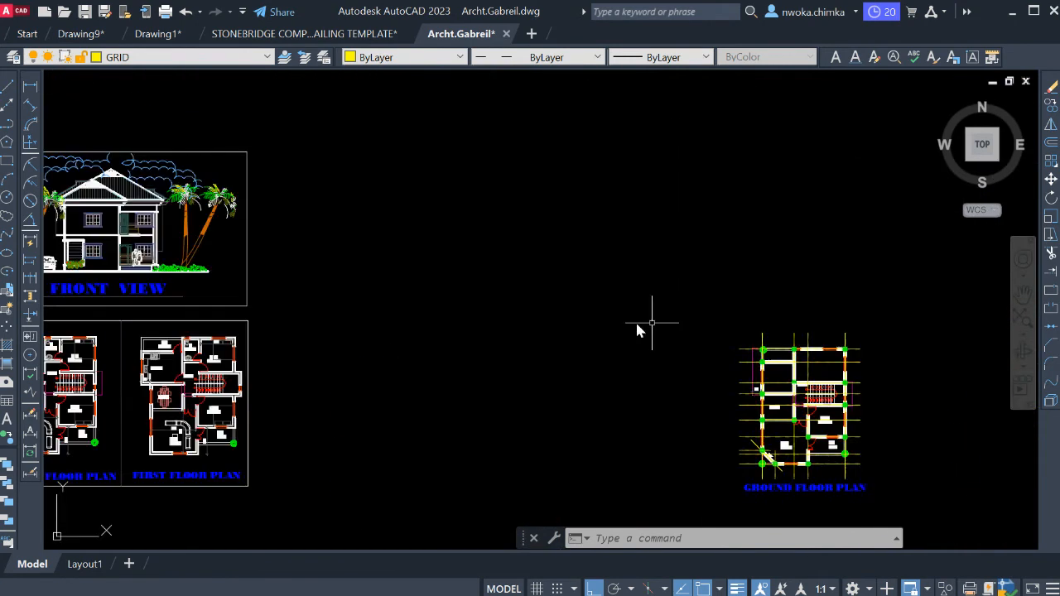
middle_click_drag(637, 330, 229, 354)
scroll(428, 389, "up", 8)
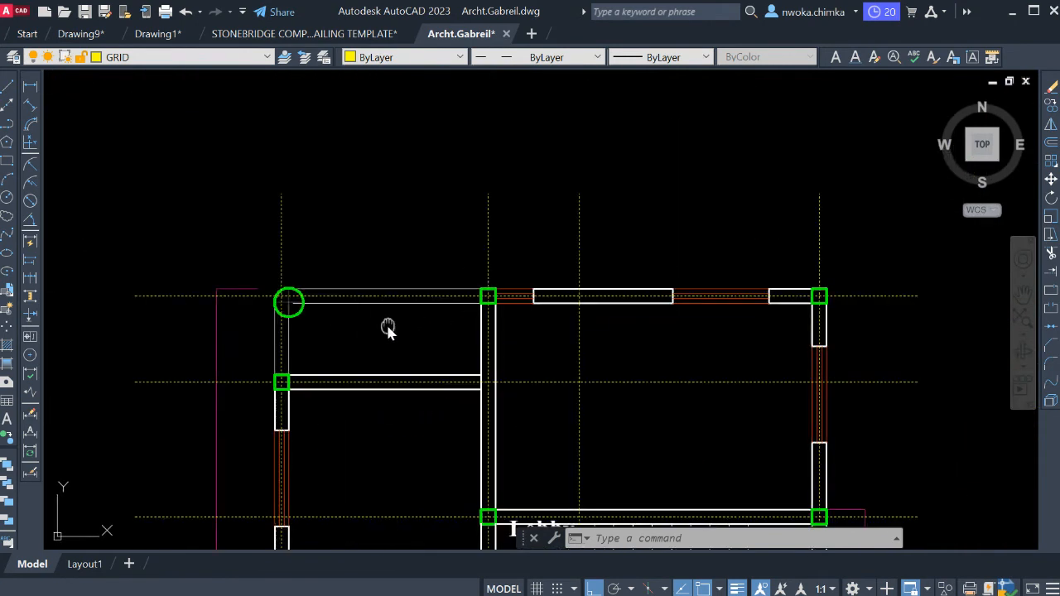
Erase the Lobby label beside the stairs in the copied ground floor plan.
middle_click_drag(388, 327, 393, 232)
scroll(368, 238, "down", 3)
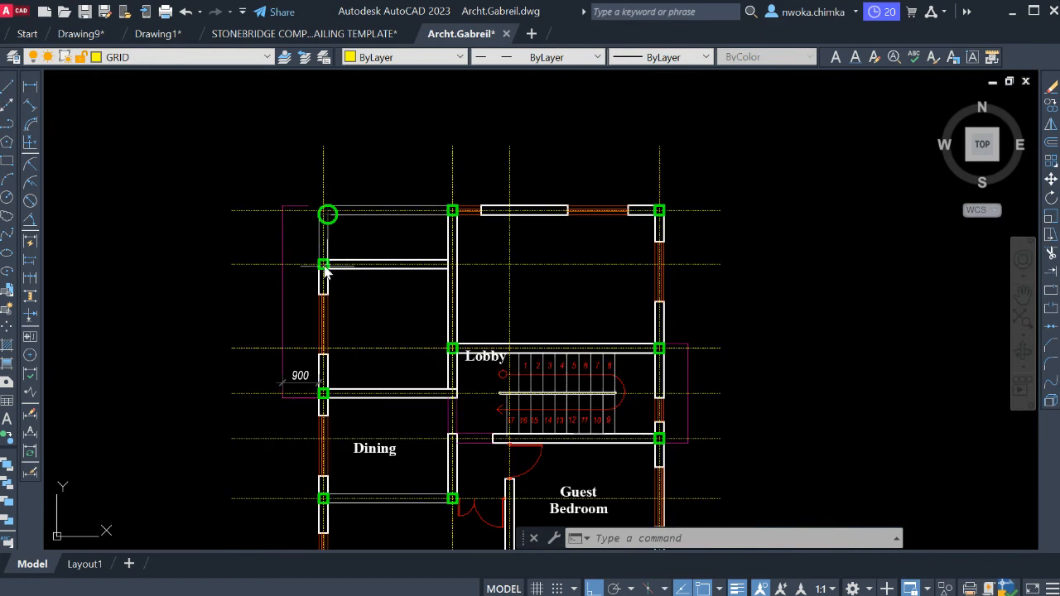
mouse_move(419, 303)
middle_mouse_down()
mouse_move(421, 219)
mouse_move(420, 257)
mouse_move(416, 245)
middle_mouse_up()
scroll(407, 298, "up", 4)
middle_click_drag(480, 246, 469, 248)
left_click(507, 193)
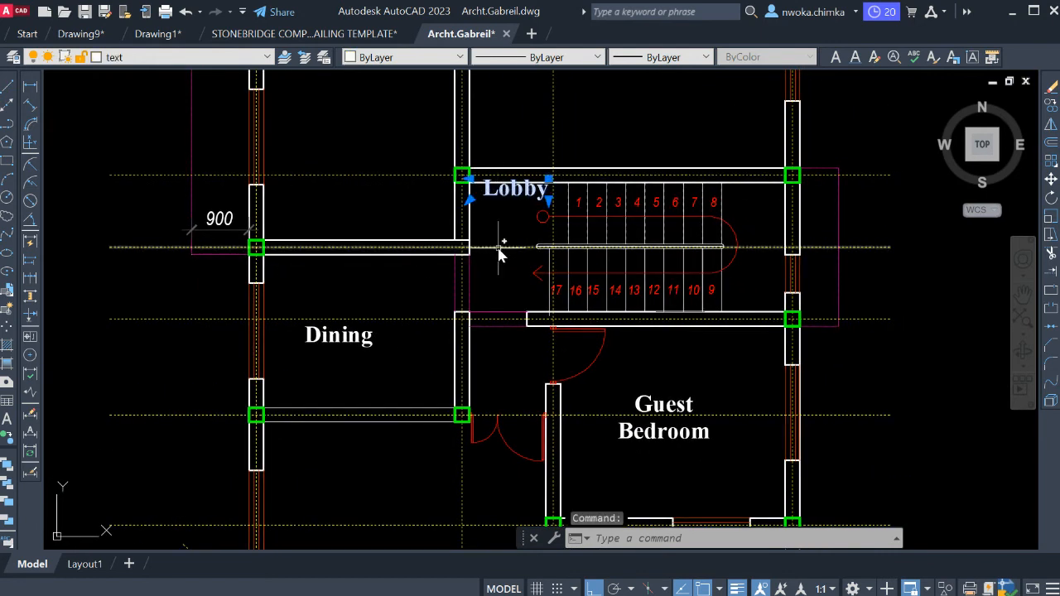
key("Return")
Match the two thin lines closing the gap in the wall below the stairs to that wall's white face line.
scroll(514, 319, "up", 4)
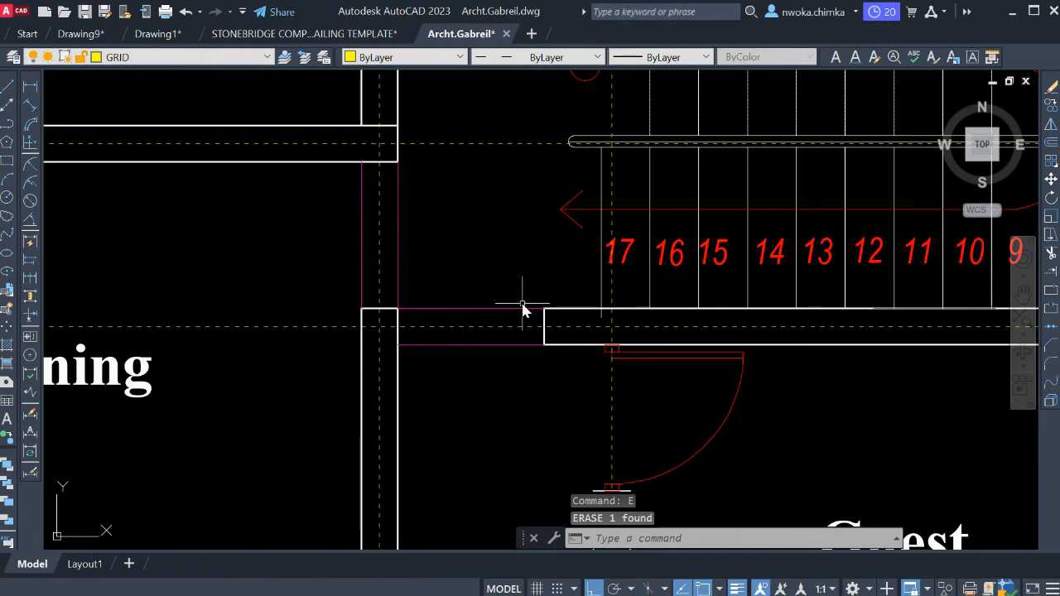
key("Escape")
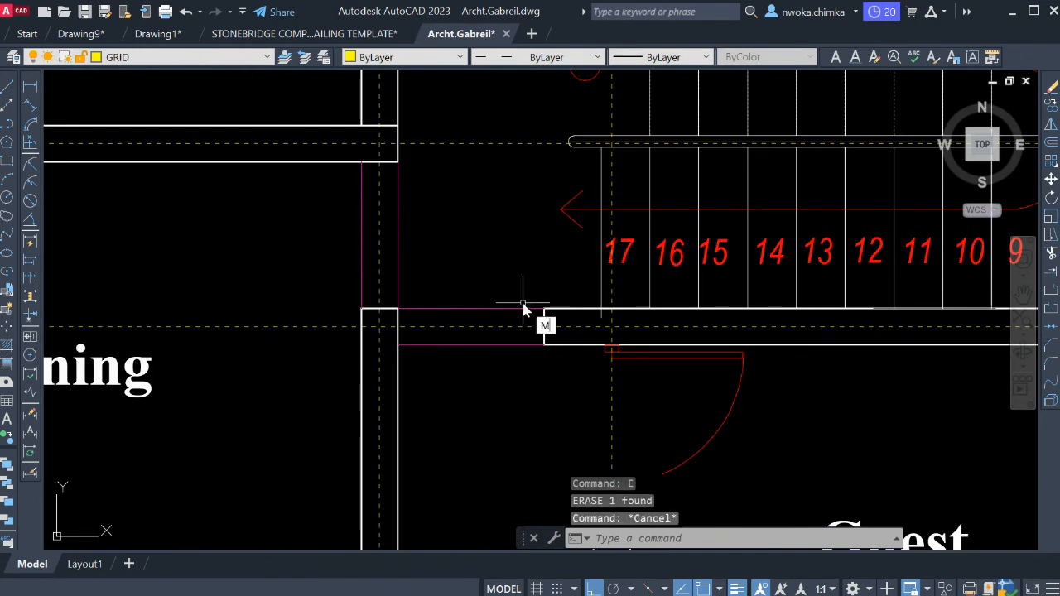
key("Return")
left_click(550, 311)
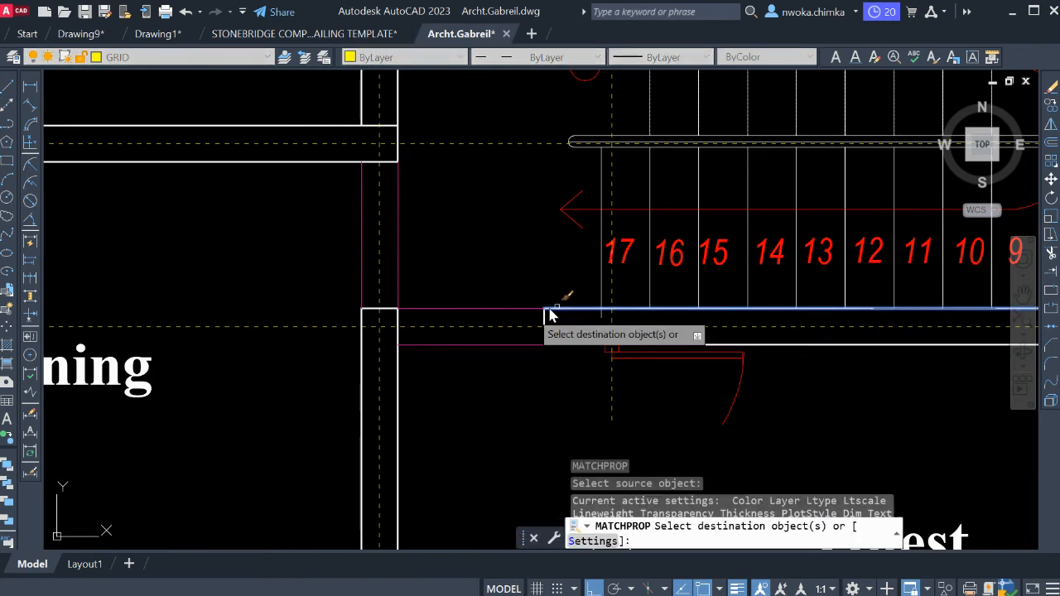
left_click(522, 317)
left_click(519, 301)
left_click(506, 340)
left_click(492, 361)
key("Escape")
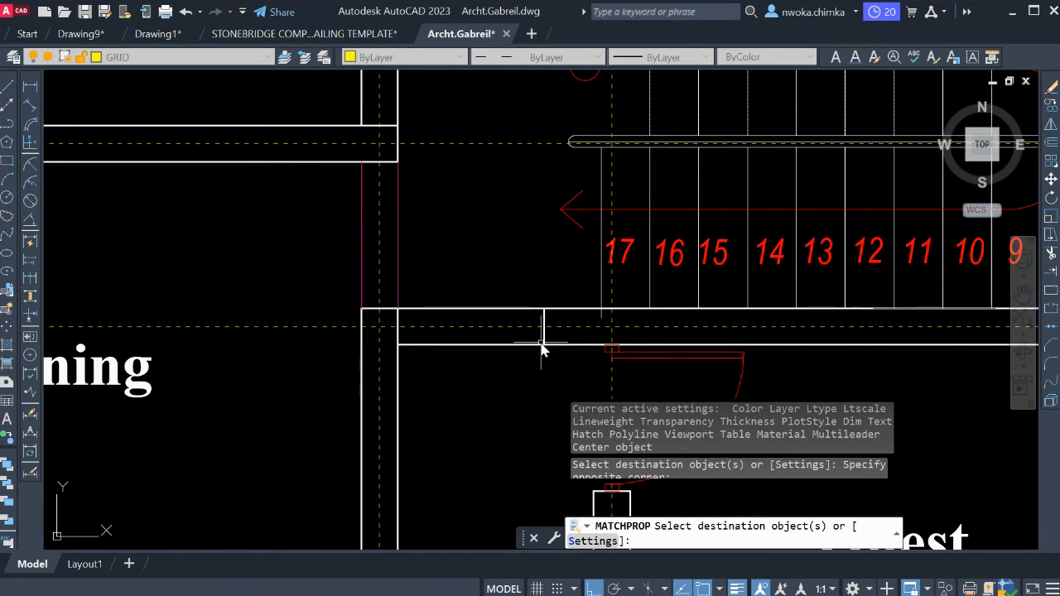
Draw two crossing diagonal lines between the inner corners of the stair bay.
scroll(543, 348, "down", 4)
middle_click_drag(600, 315, 505, 305)
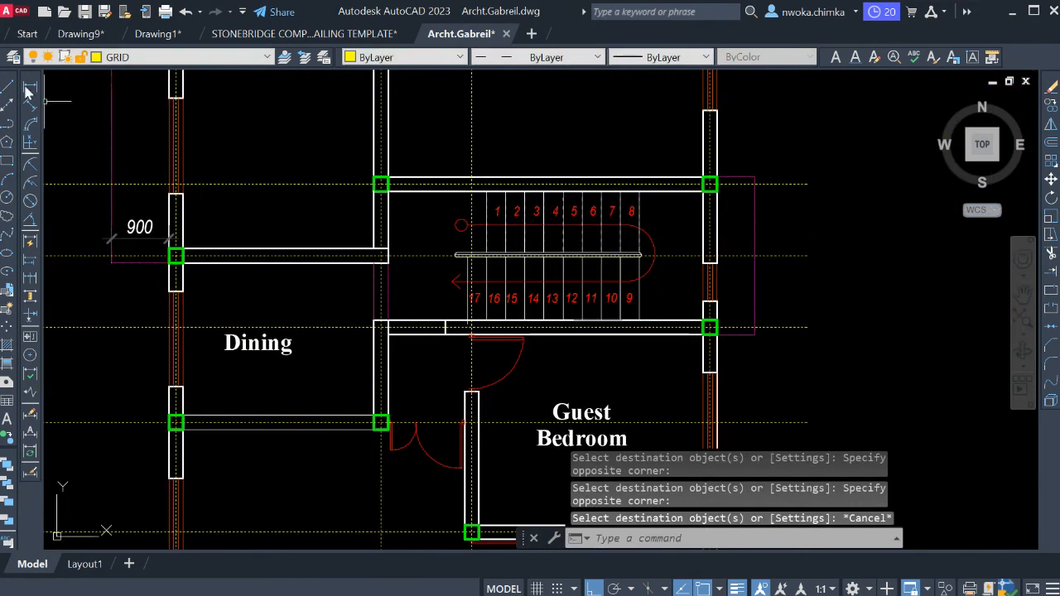
scroll(410, 216, "up", 2)
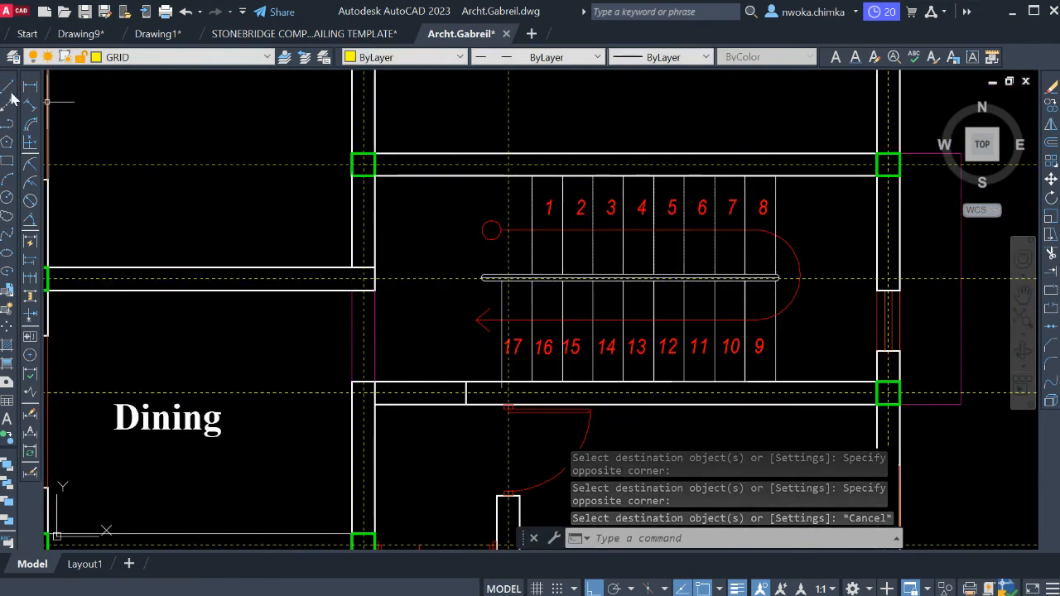
left_click(8, 89)
left_click(383, 174)
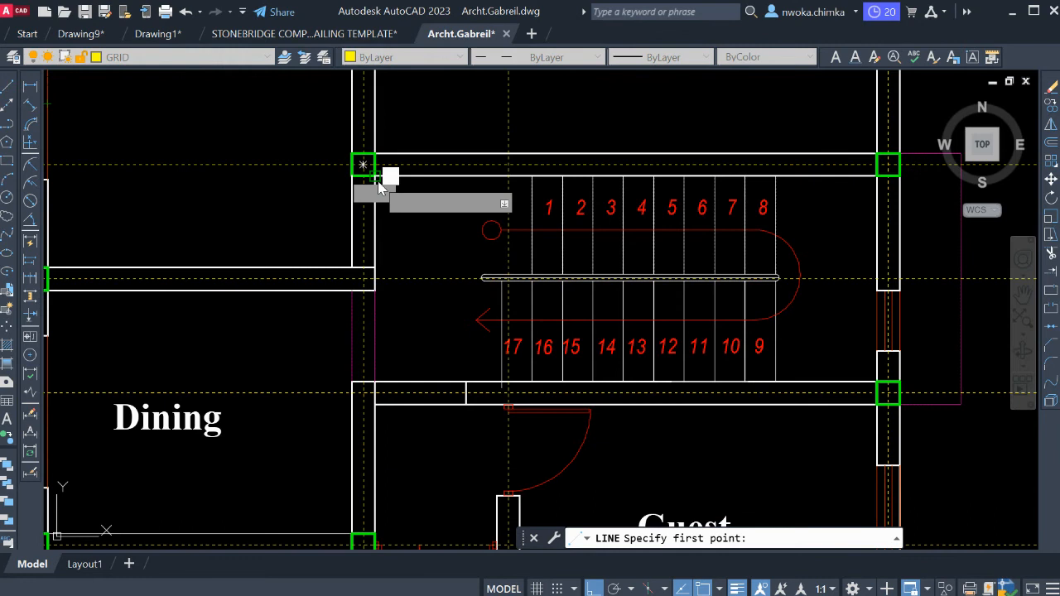
scroll(883, 394, "up", 2)
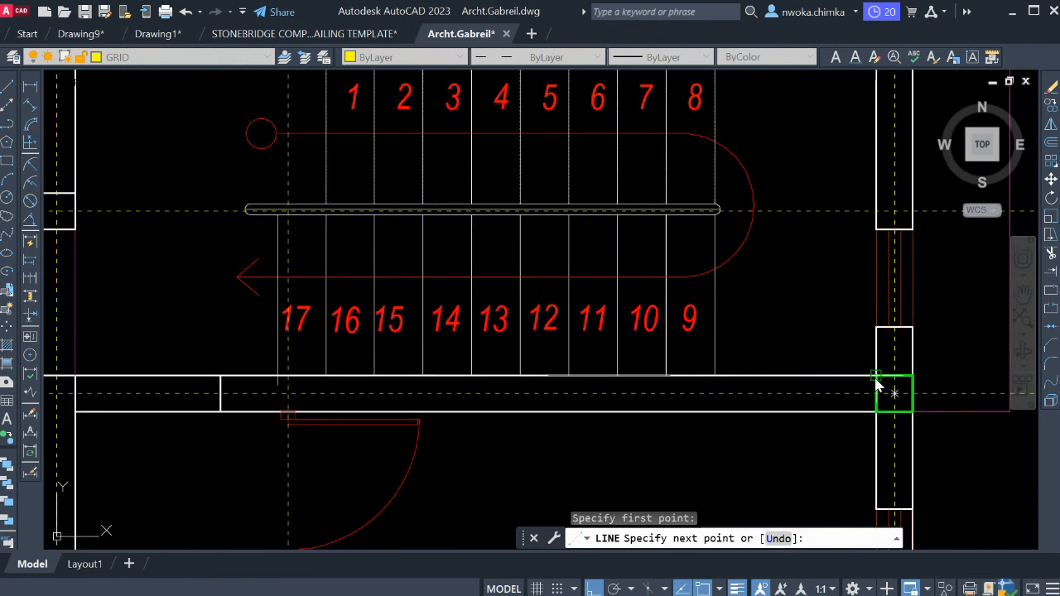
left_click(891, 391)
scroll(862, 386, "down", 2)
key("Return")
key("Return")
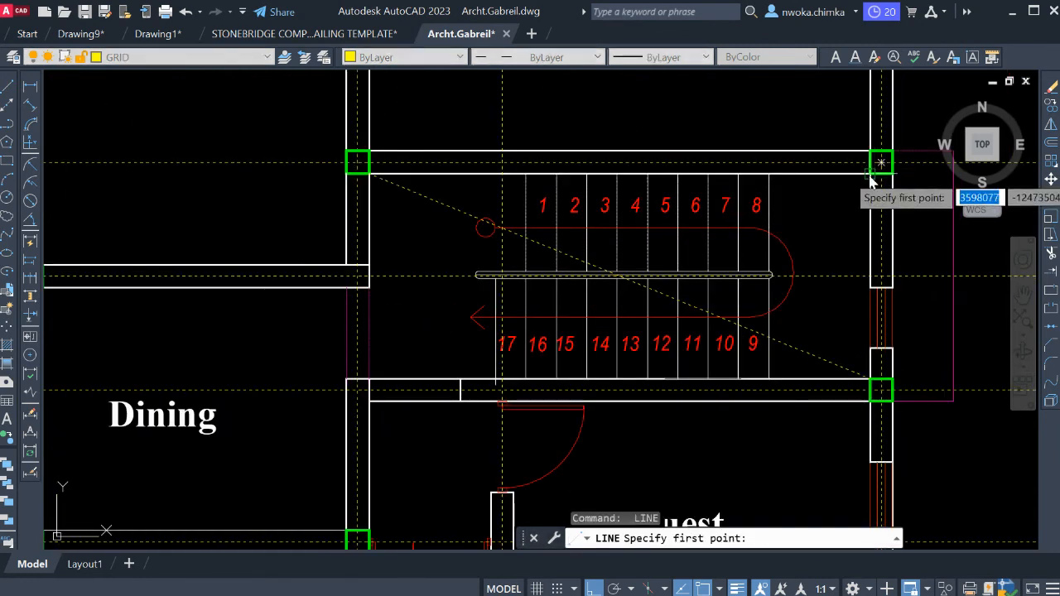
left_click(881, 162)
left_click(371, 385)
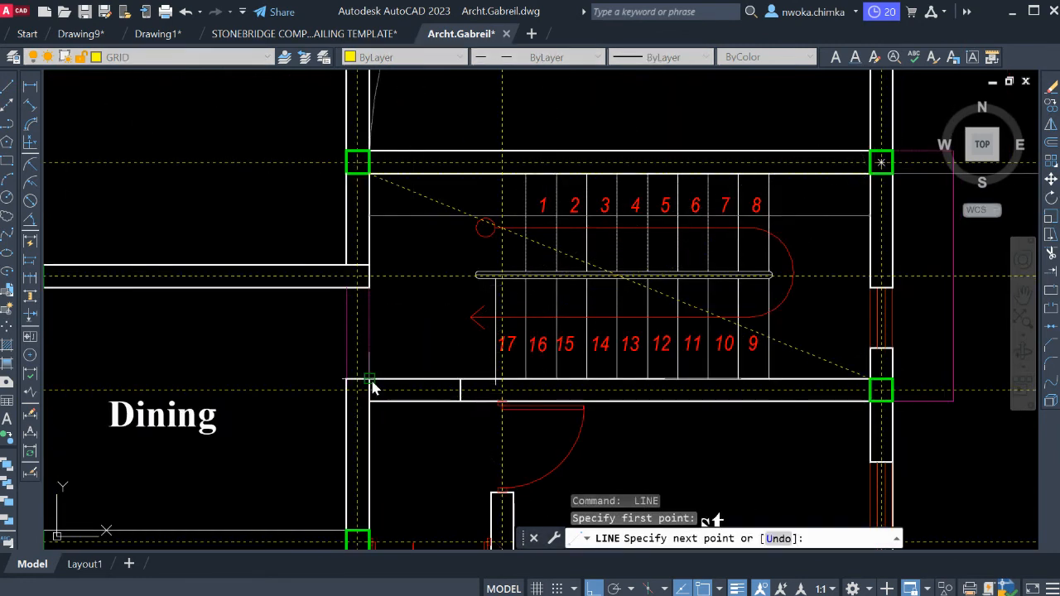
key("Escape")
Match both diagonal lines' properties to the red stair direction arc.
type("ma")
key("Return")
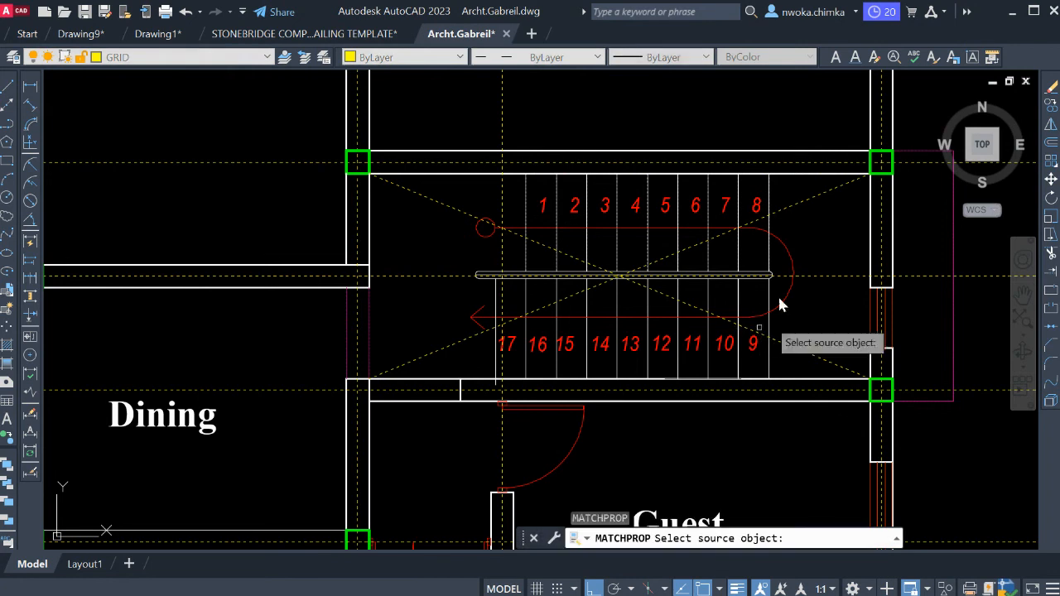
left_click(789, 256)
left_click(804, 199)
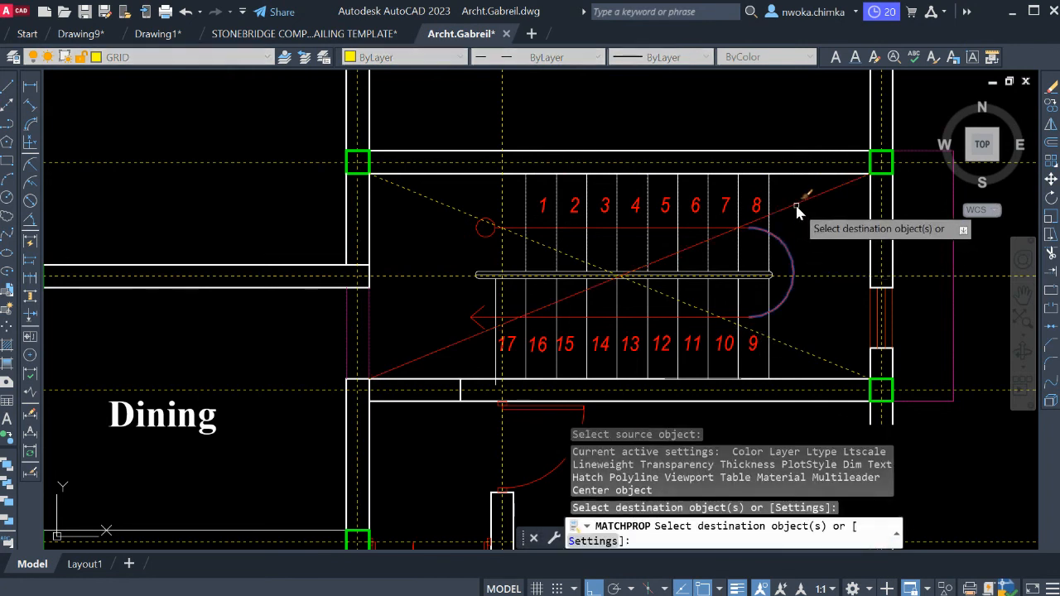
left_click(791, 345)
key("Return")
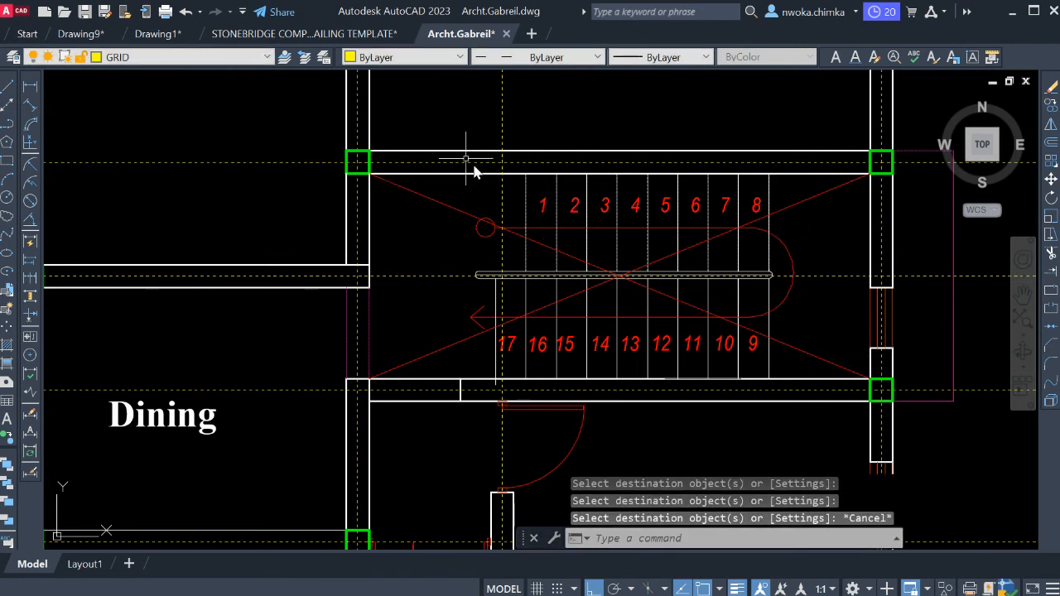
Erase the stair treads, step numbers, handrail, direction arrow and wall end line enclosed by a selection window over the stair bay.
left_click(414, 125)
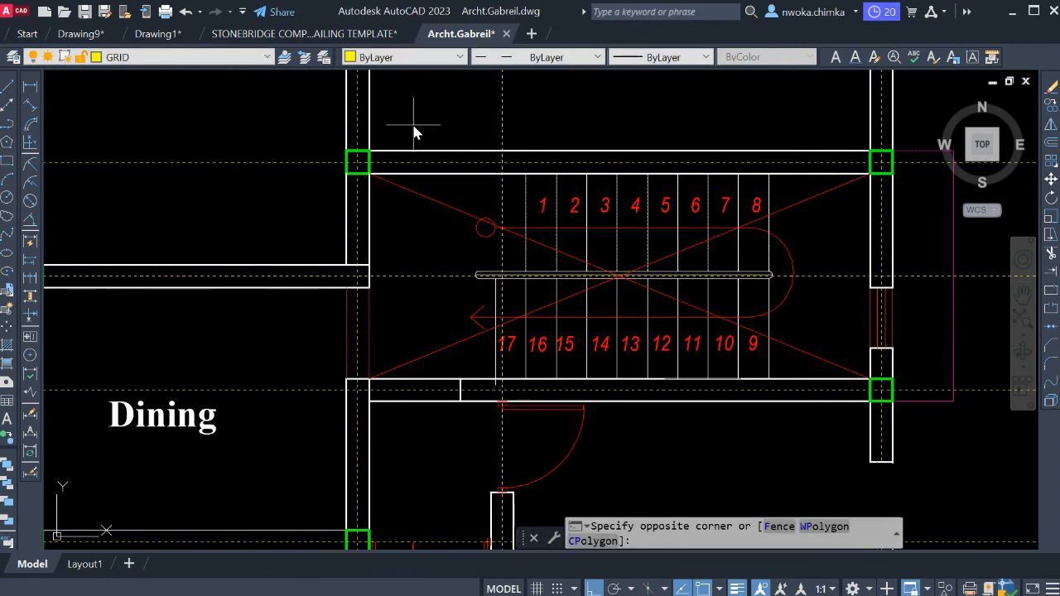
left_click(820, 407)
type("e")
key("Return")
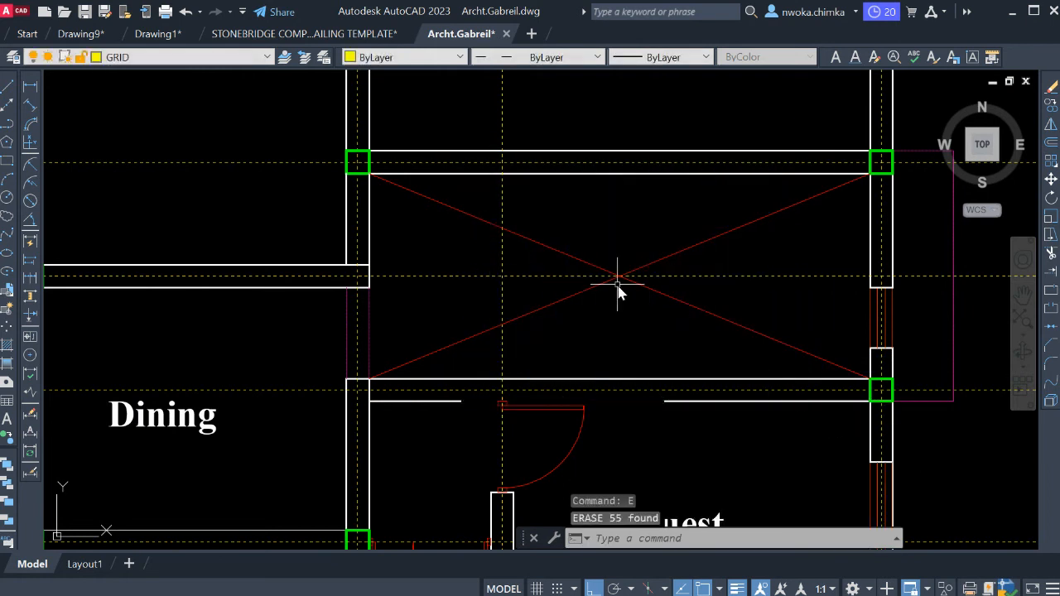
Examine the crossed stair bay and the surrounding column and wall layout.
scroll(622, 278, "down", 2)
scroll(618, 286, "down", 2)
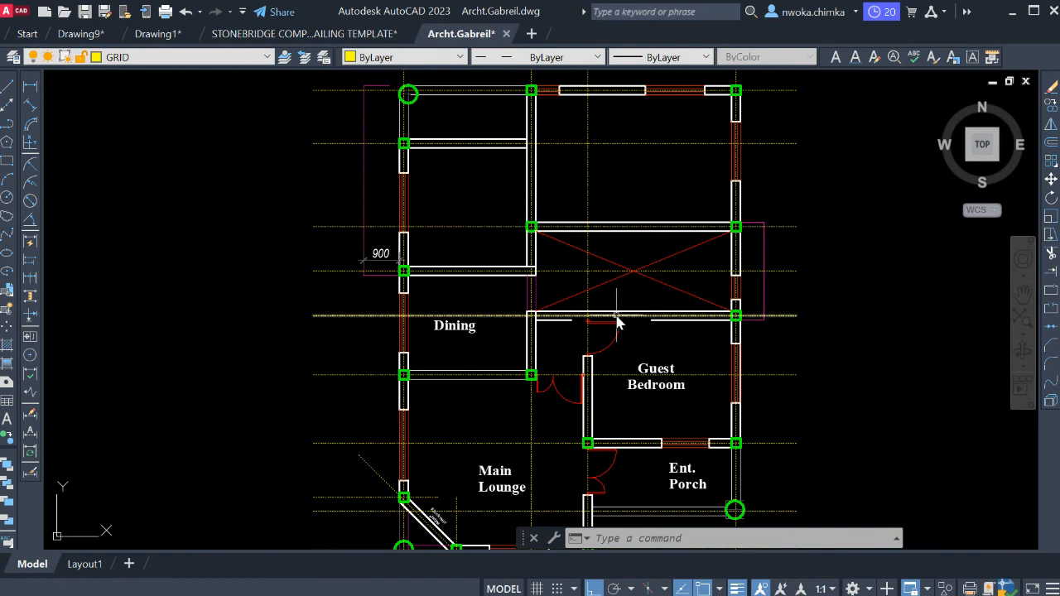
middle_click_drag(614, 318, 578, 274)
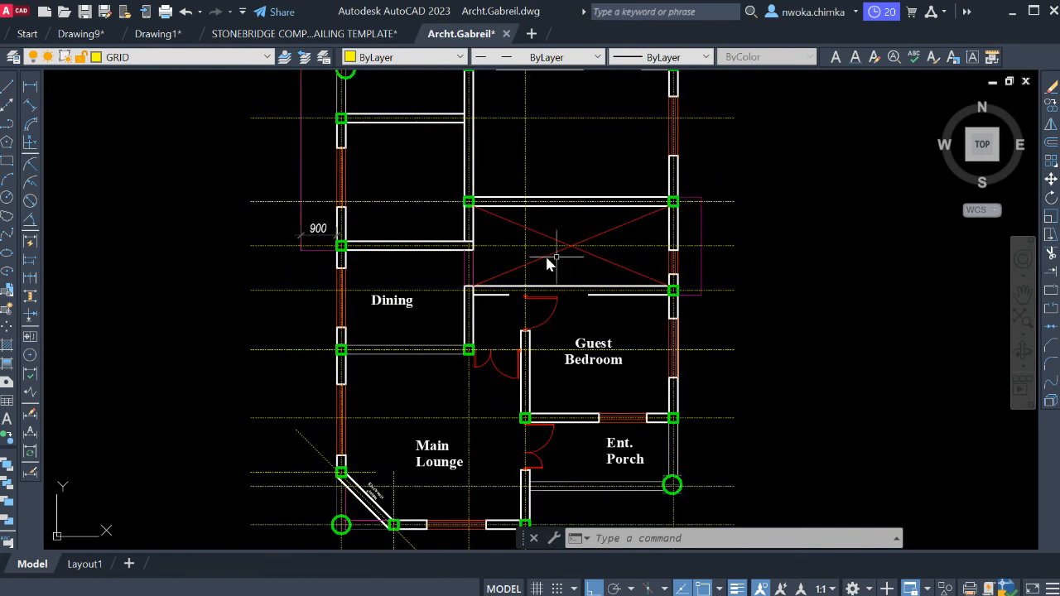
middle_click_drag(584, 226, 609, 265)
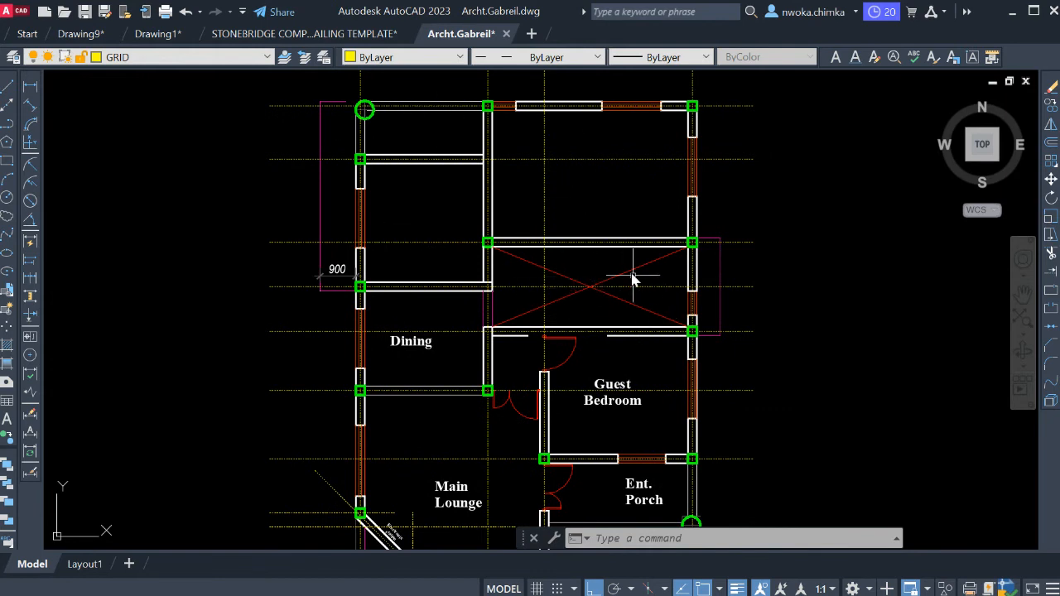
middle_click_drag(638, 286, 590, 271)
scroll(609, 300, "up", 2)
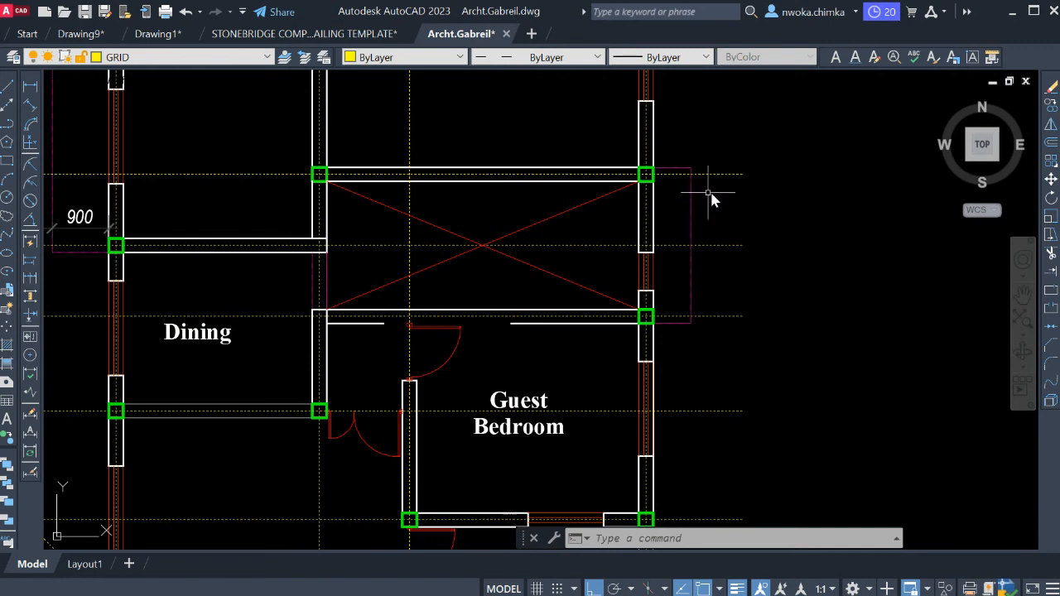
scroll(714, 178, "down", 2)
middle_click_drag(540, 208, 654, 237)
middle_click_drag(484, 139, 532, 229)
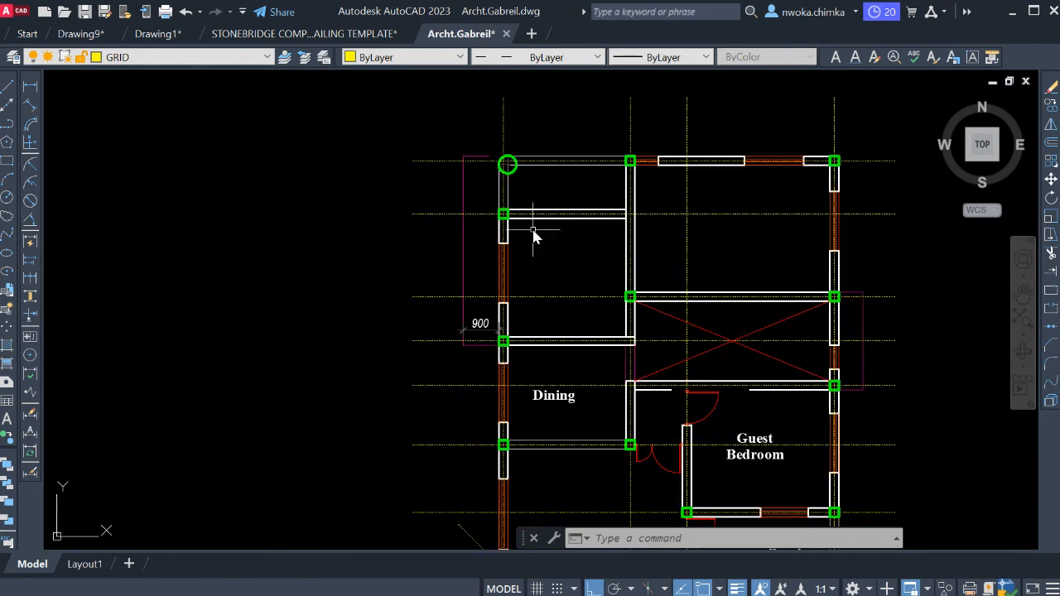
Stretch the free end of the short magenta outline line toward the round corner column at the plan's upper corner.
scroll(483, 162, "up", 4)
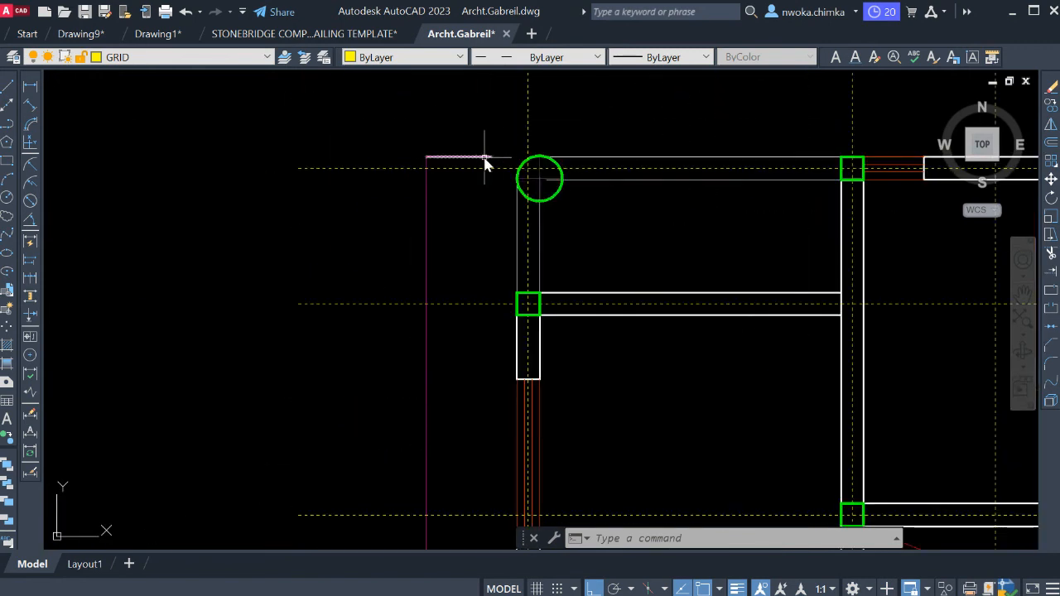
left_click(485, 157)
scroll(492, 159, "up", 4)
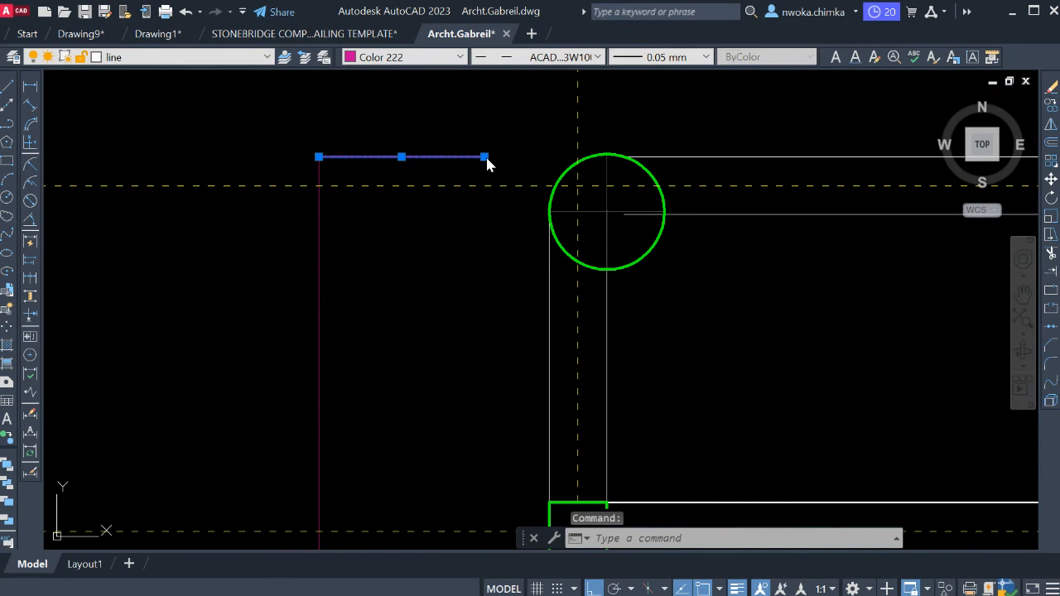
left_click(484, 156)
key("Escape")
key("Escape")
scroll(522, 157, "down", 6)
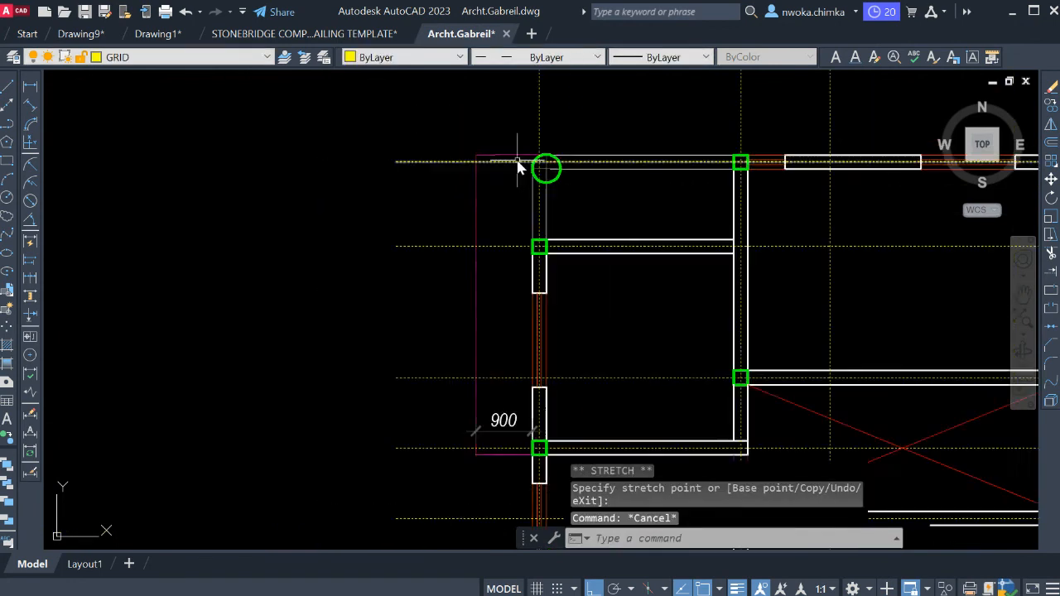
Erase the Dining label from the copied plan.
scroll(517, 171, "down", 2)
middle_click_drag(519, 211, 488, 200)
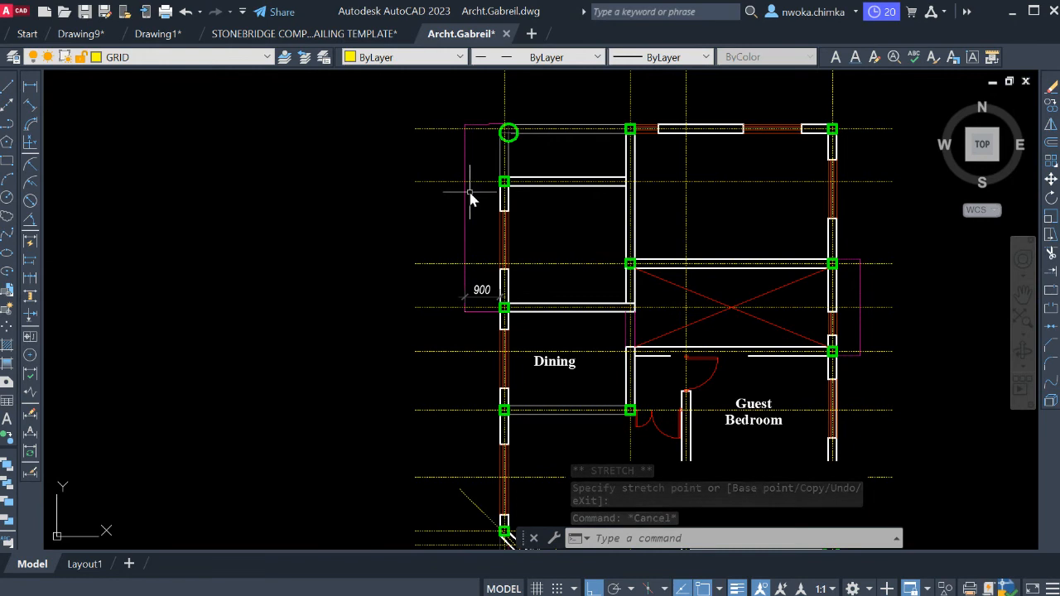
scroll(469, 189, "down", 2)
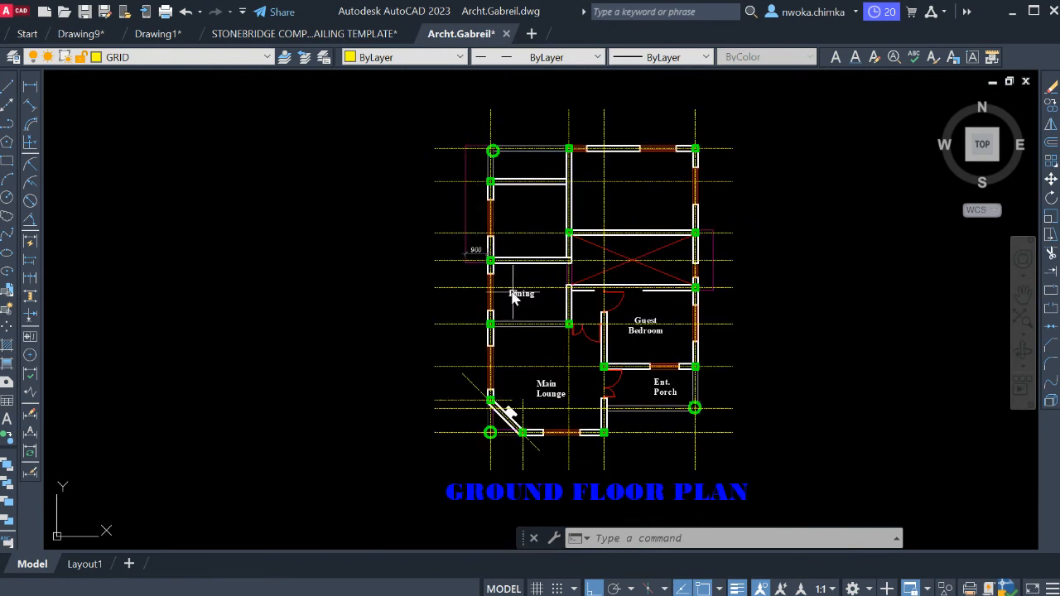
middle_click_drag(527, 222, 506, 177)
scroll(521, 260, "up", 6)
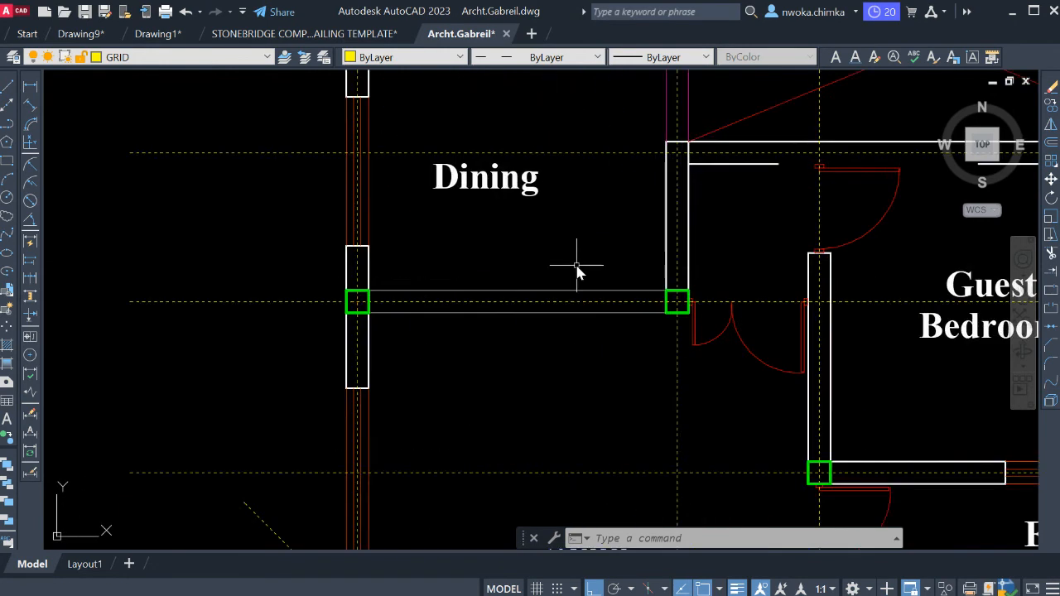
middle_click_drag(588, 274, 610, 368)
left_click(505, 290)
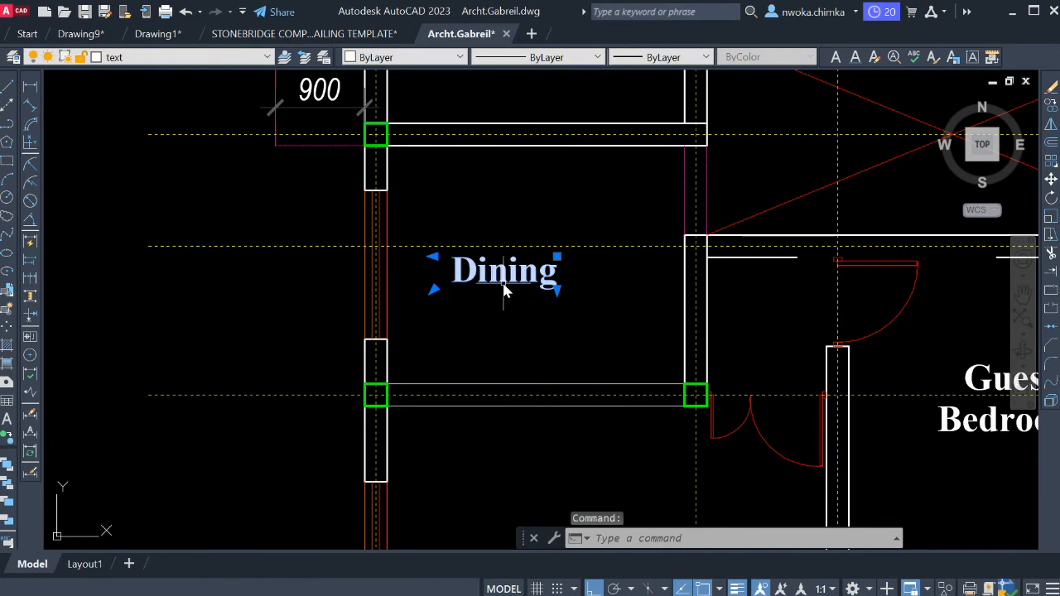
key("Return")
Try to join the two separated lower face lines of the wall between the stair bay and Guest Bedroom.
scroll(493, 283, "down", 2)
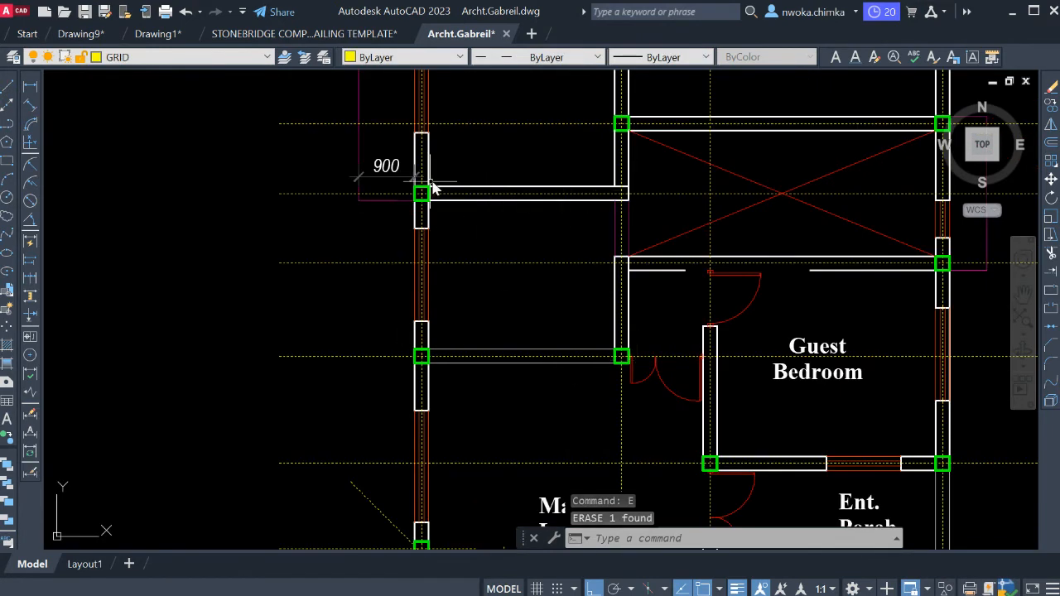
middle_click_drag(558, 213, 519, 237)
scroll(684, 302, "up", 2)
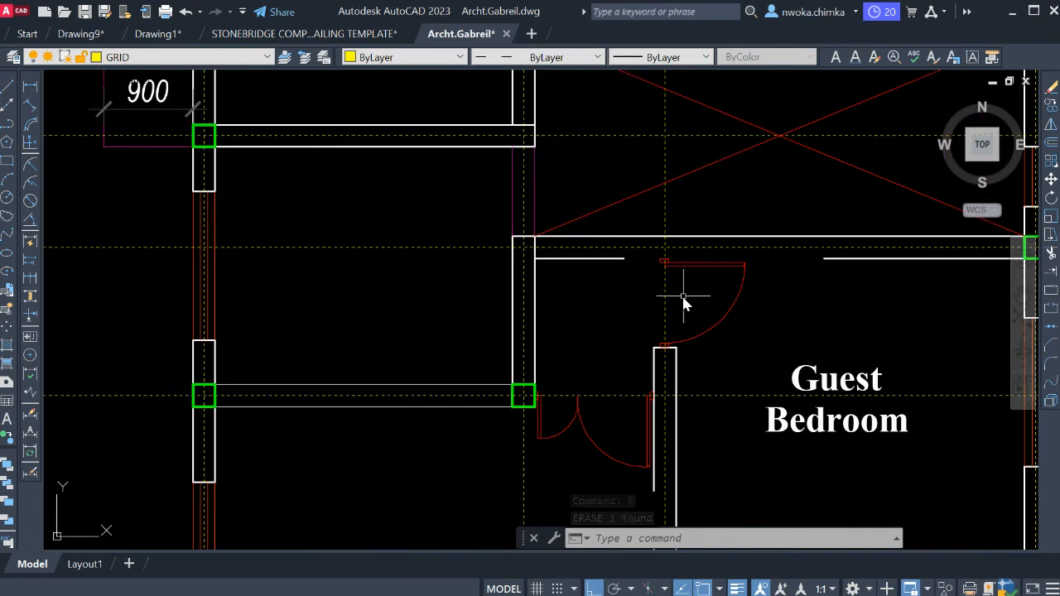
type("j")
key("Return")
left_click(613, 259)
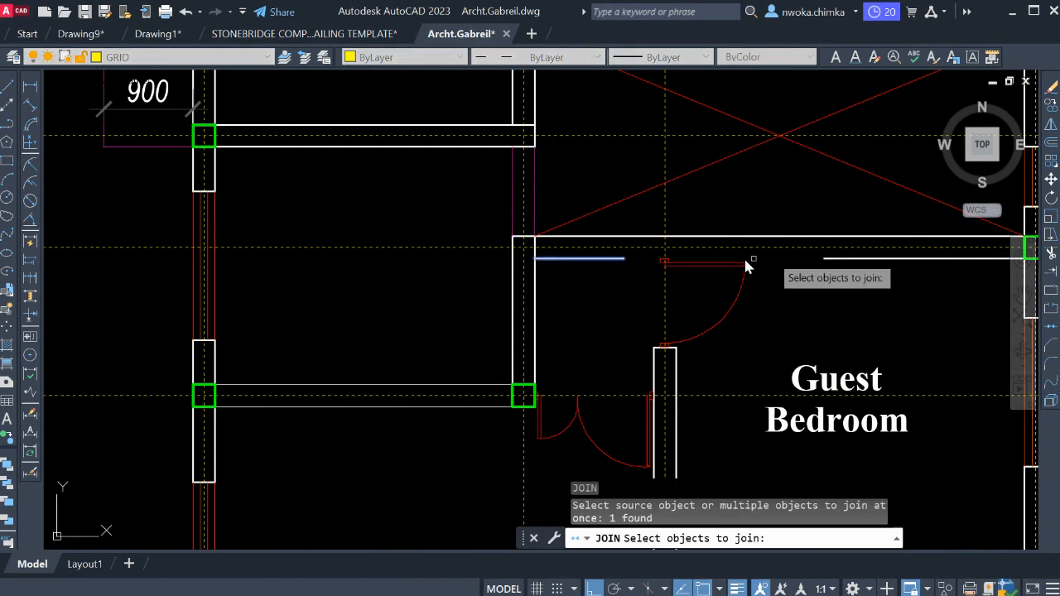
left_click(845, 259)
key("Return")
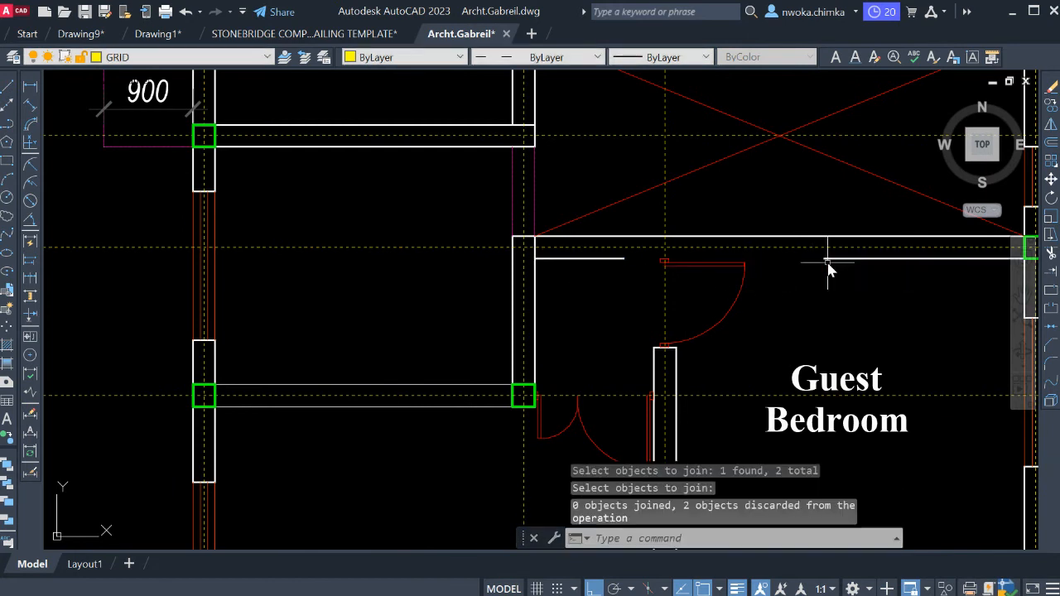
Stretch the longer lower face line of the wall above Guest Bedroom to the end of the shorter one, closing the gap.
left_click(828, 260)
left_click(828, 259)
scroll(617, 265, "up", 2)
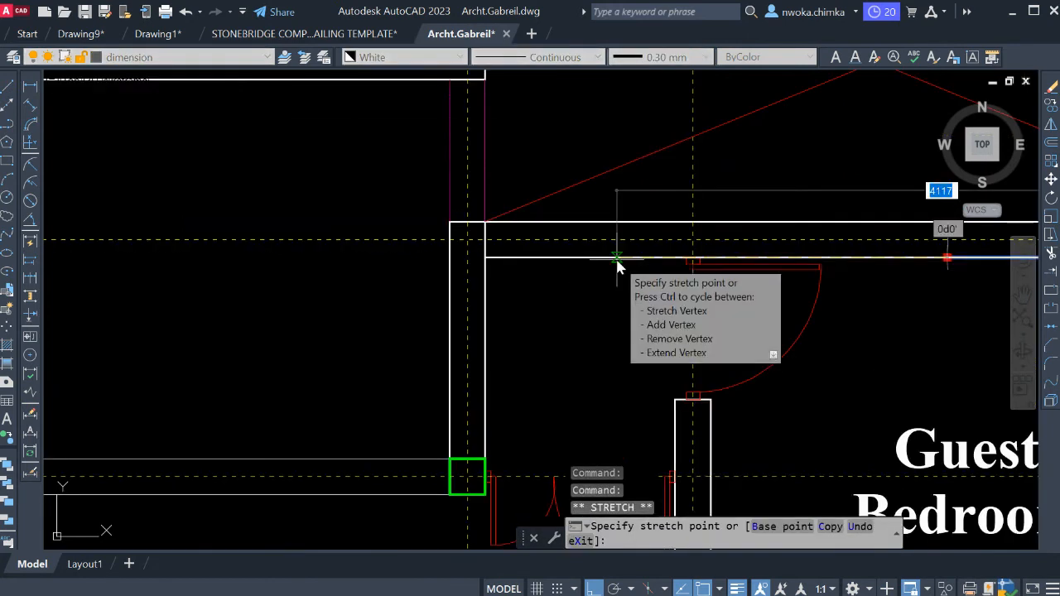
key("Escape")
key("Escape")
scroll(634, 243, "down", 5)
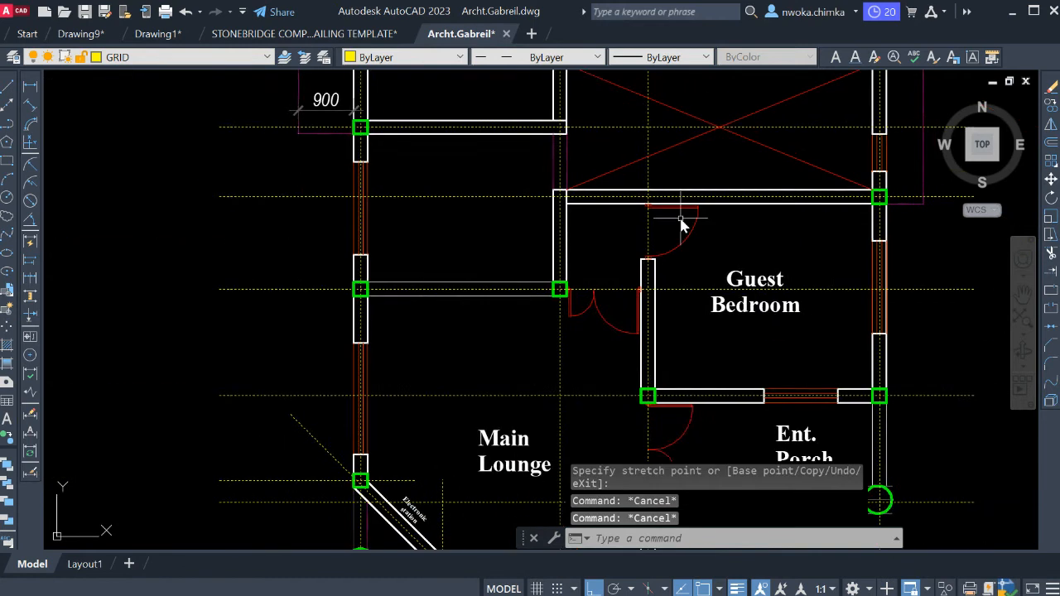
Erase the red door swing at the upper end of the Guest Bedroom's inner side wall.
scroll(671, 228, "down", 2)
middle_click_drag(512, 166, 522, 215)
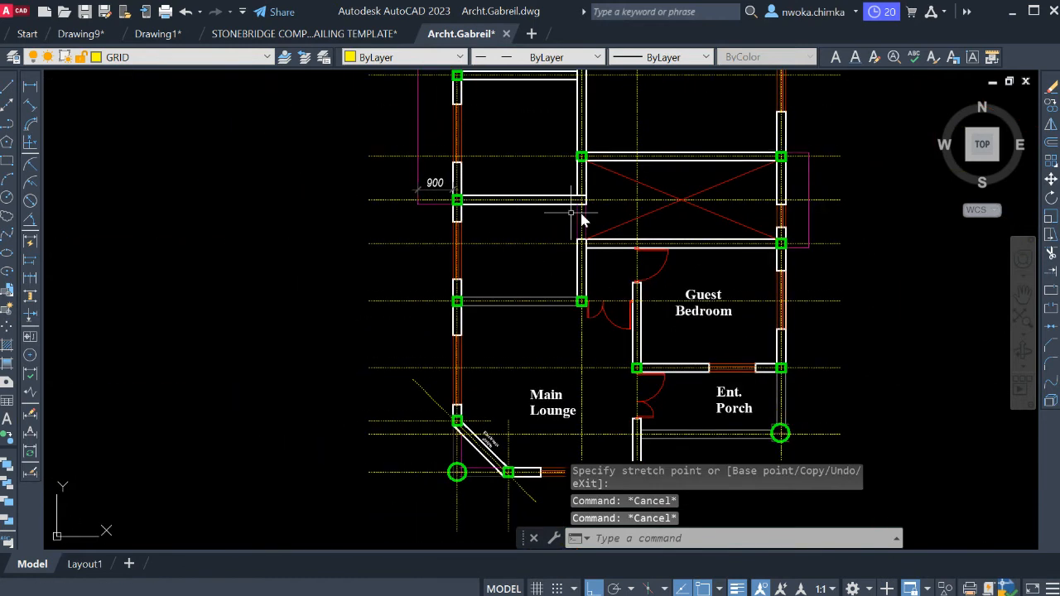
scroll(585, 260, "up", 3)
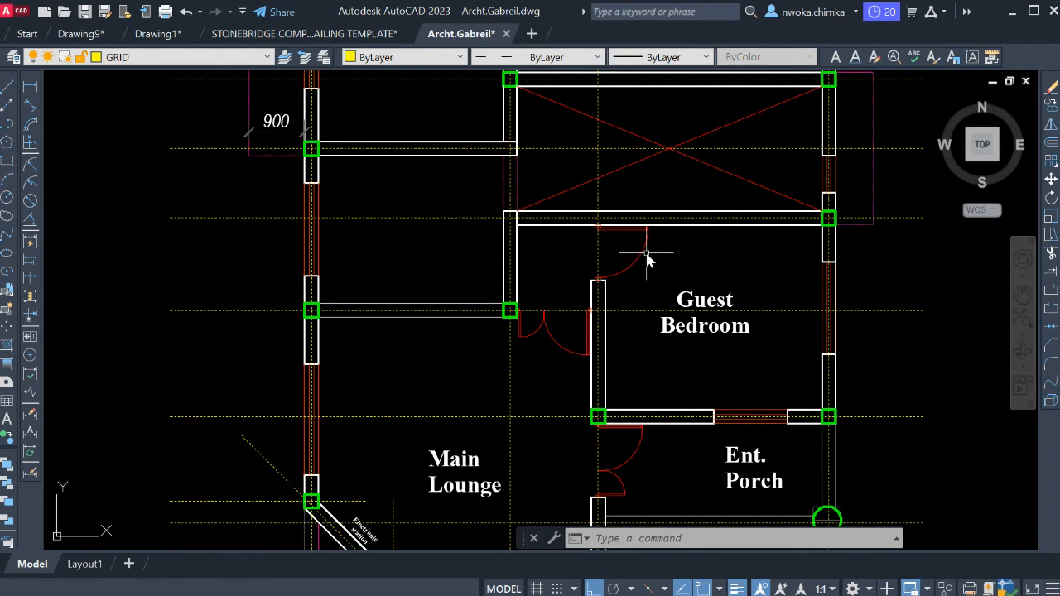
left_click(647, 259)
left_click(640, 232)
type("e")
key("Return")
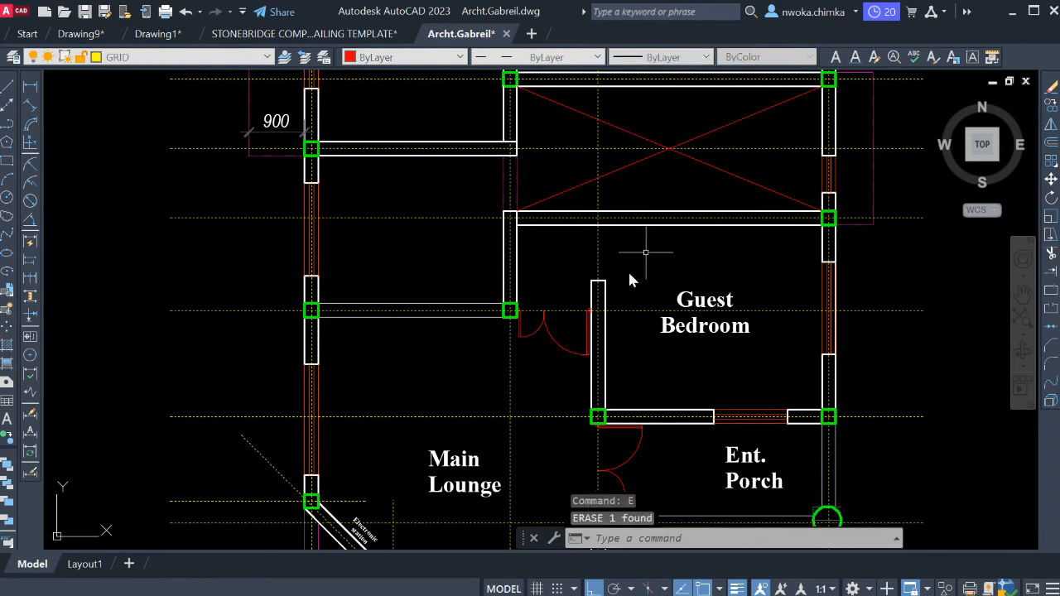
Extend both face lines of the Guest Bedroom's inner side wall up to the wall below the stair void.
scroll(628, 273, "up", 2)
left_click(600, 197)
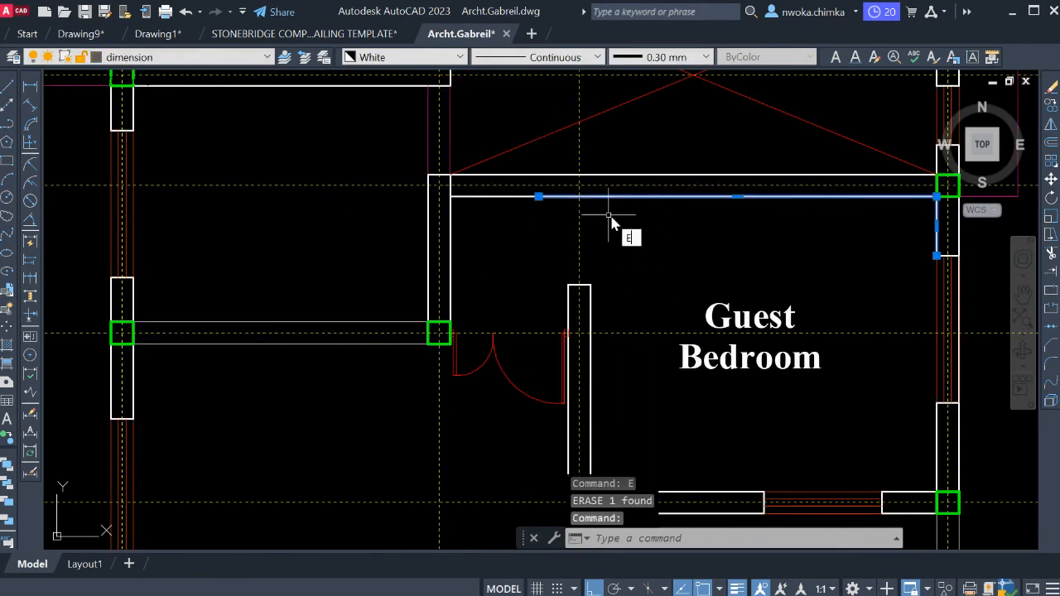
type("EX")
key("Return")
left_click_drag(593, 298, 579, 306)
left_click(569, 303)
key("Escape")
Erase the short end line left across the extended Guest Bedroom side wall.
left_click(555, 275)
left_click(620, 302)
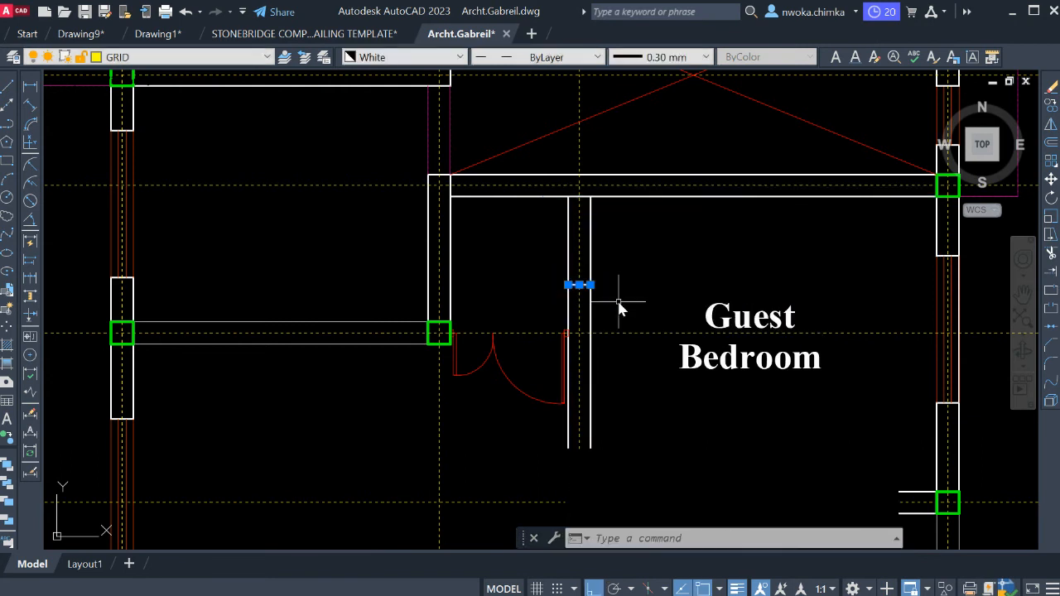
type("E")
key("Return")
Erase the Guest Bedroom label from the copied plan.
scroll(642, 270, "down", 4)
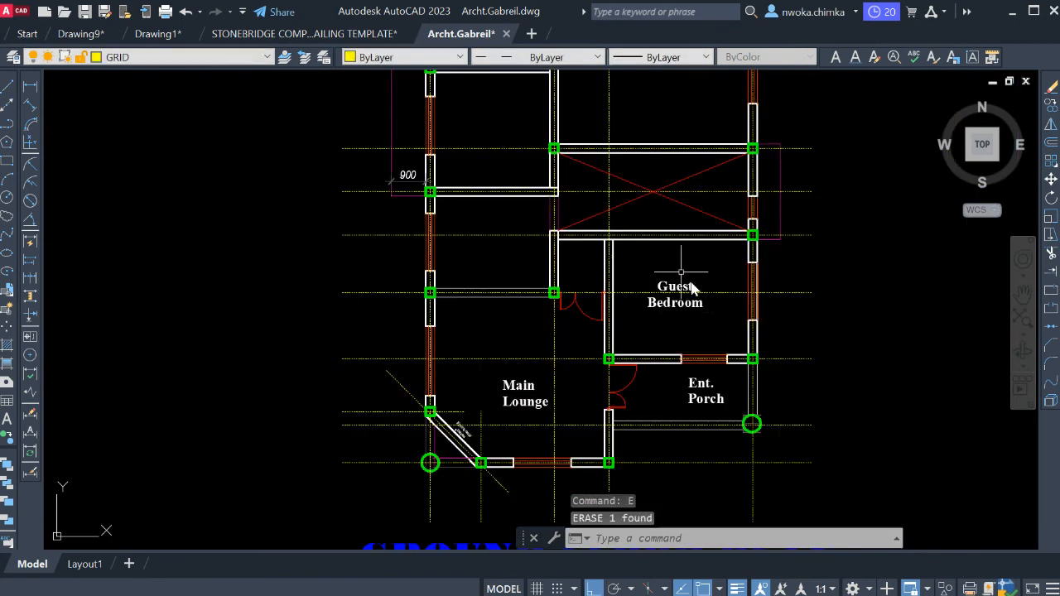
scroll(692, 287, "up", 2)
left_click(617, 266)
left_click(740, 346)
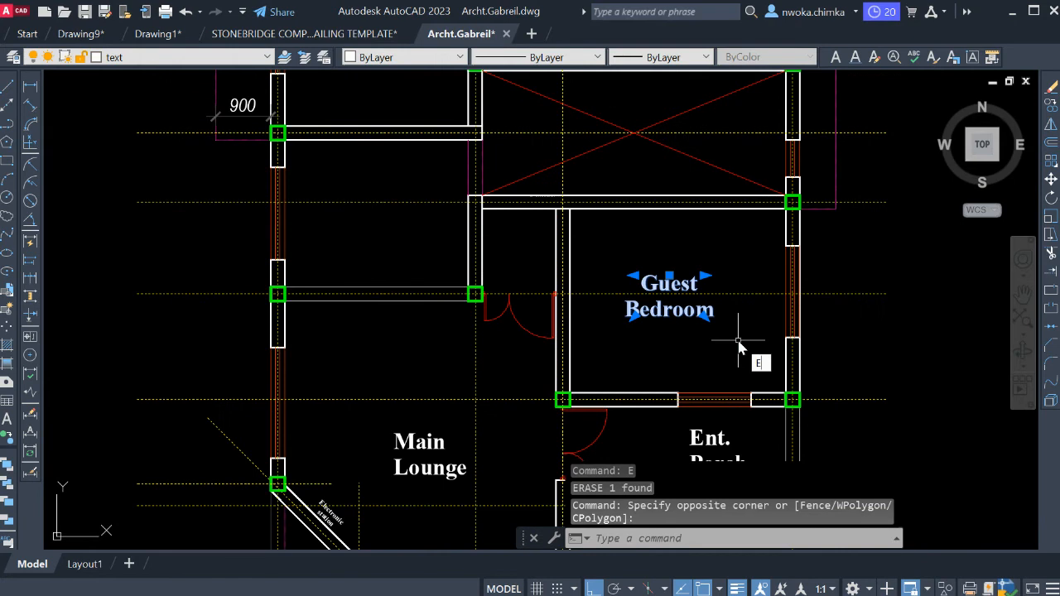
key("Return")
Erase the unequal double door between the interior column and the former Guest Bedroom's side wall.
scroll(738, 345, "down", 2)
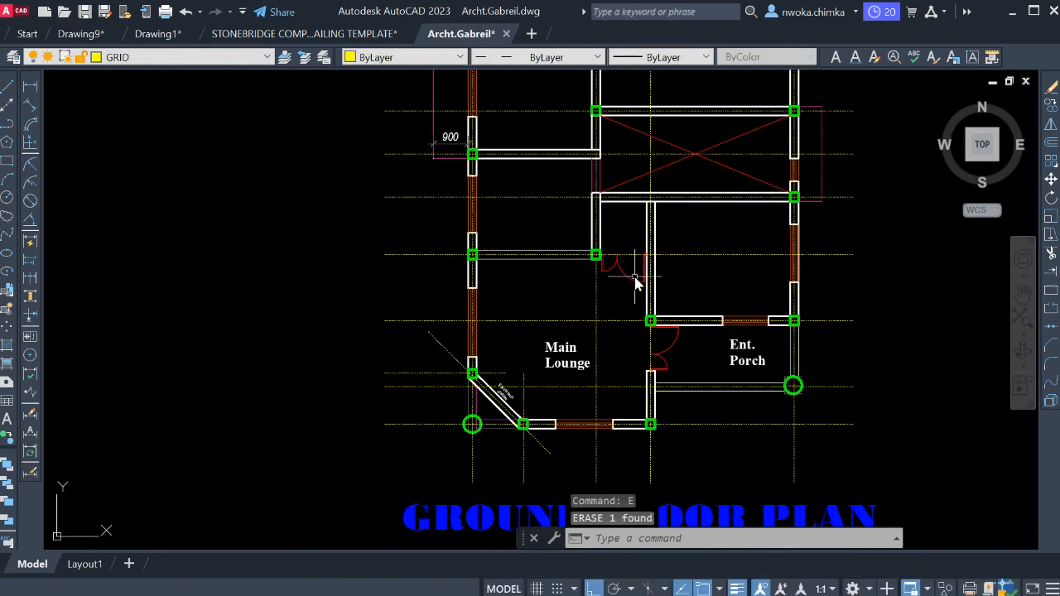
scroll(618, 261, "up", 2)
scroll(640, 267, "down", 2)
scroll(625, 273, "up", 4)
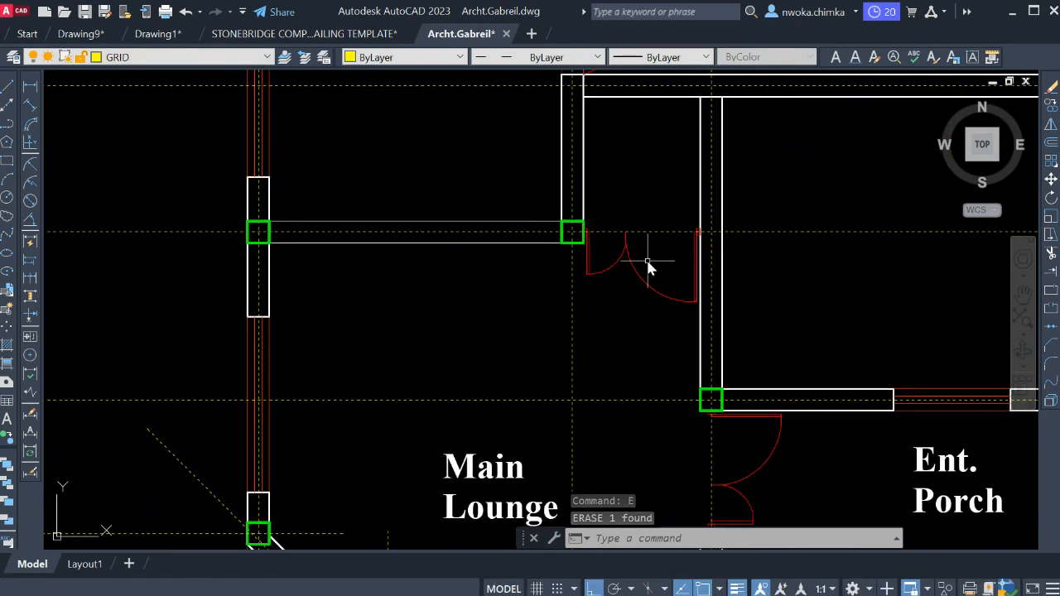
left_click(661, 254)
left_click(633, 279)
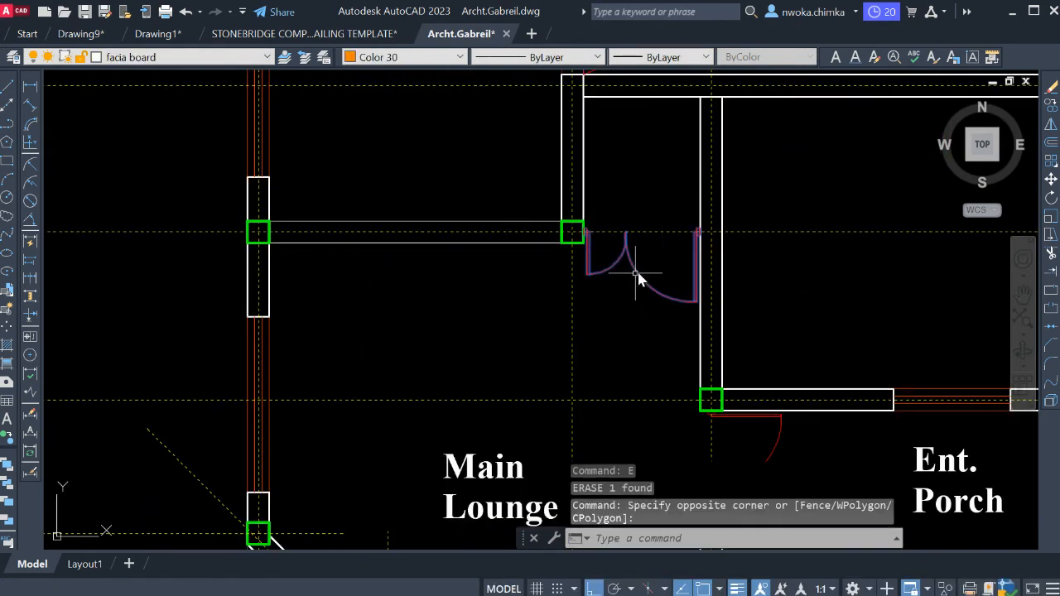
key("Return")
type("L")
key("Return")
middle_click_drag(653, 256, 600, 287)
key("Escape")
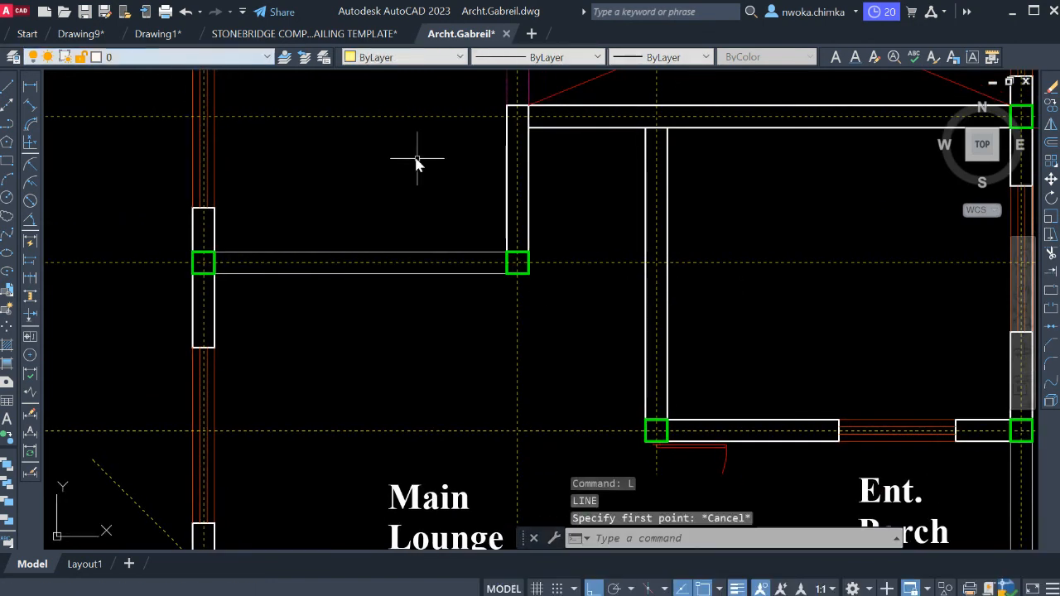
Draw two parallel horizontal lines from the interior column's lower and upper corners to the bedroom side wall, continuing the beam beside Main Lounge.
type("L")
key("Return")
scroll(519, 269, "up", 4)
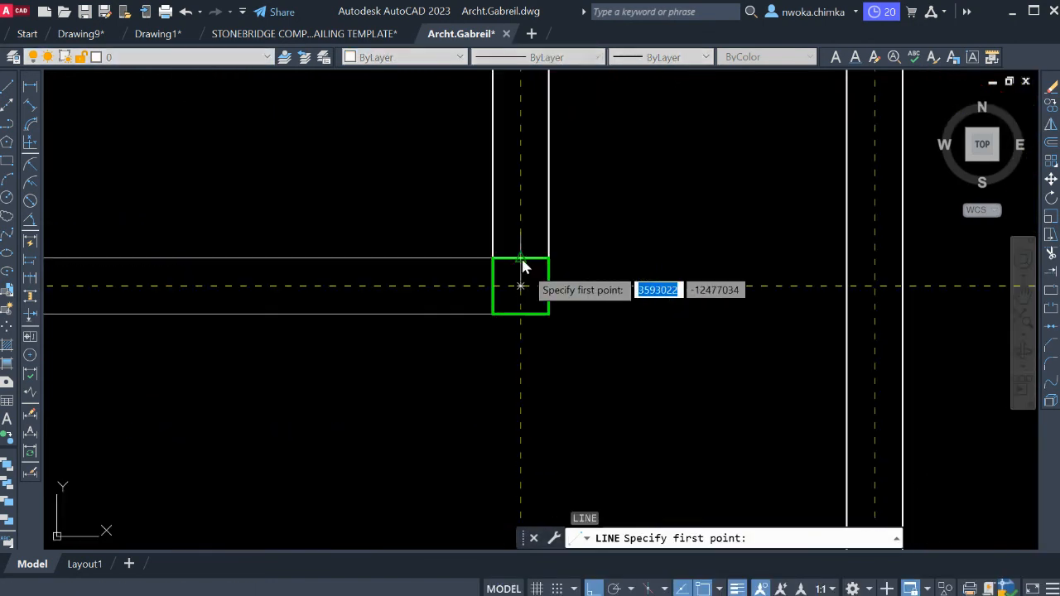
left_click(548, 316)
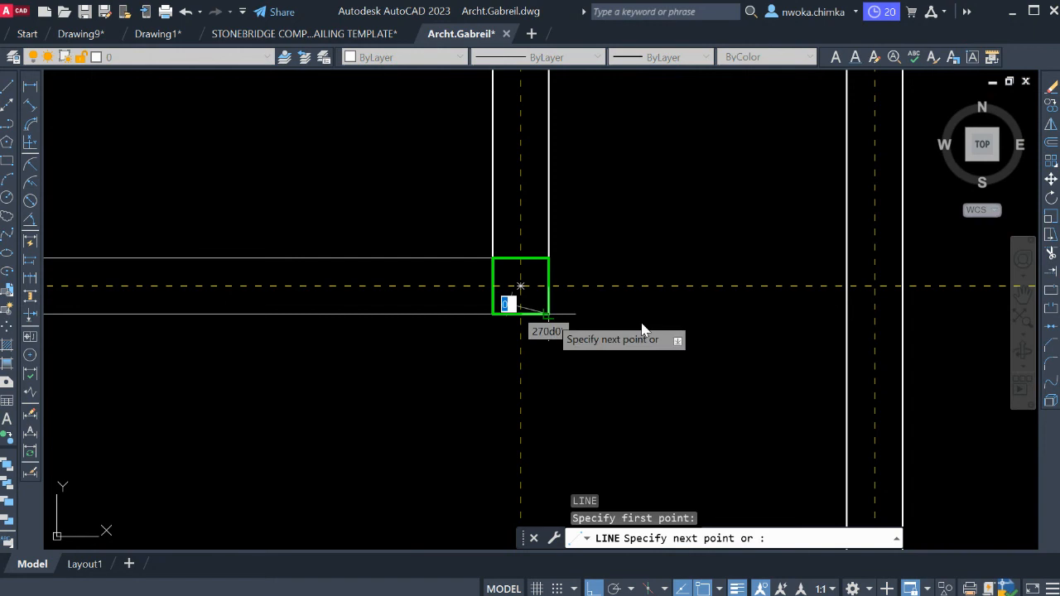
left_click(845, 315)
key("Escape")
key("Return")
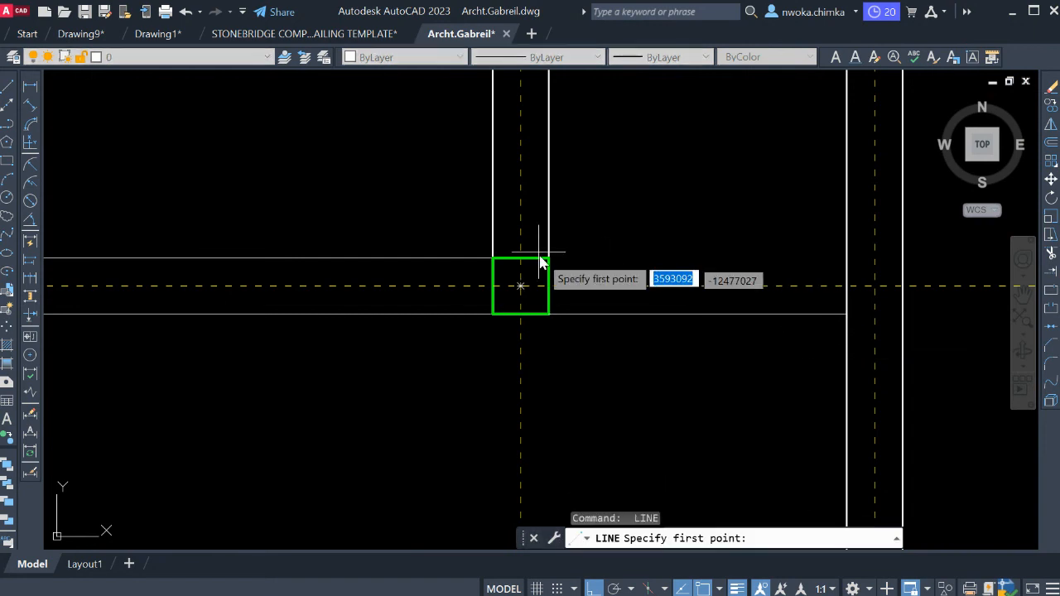
left_click(549, 220)
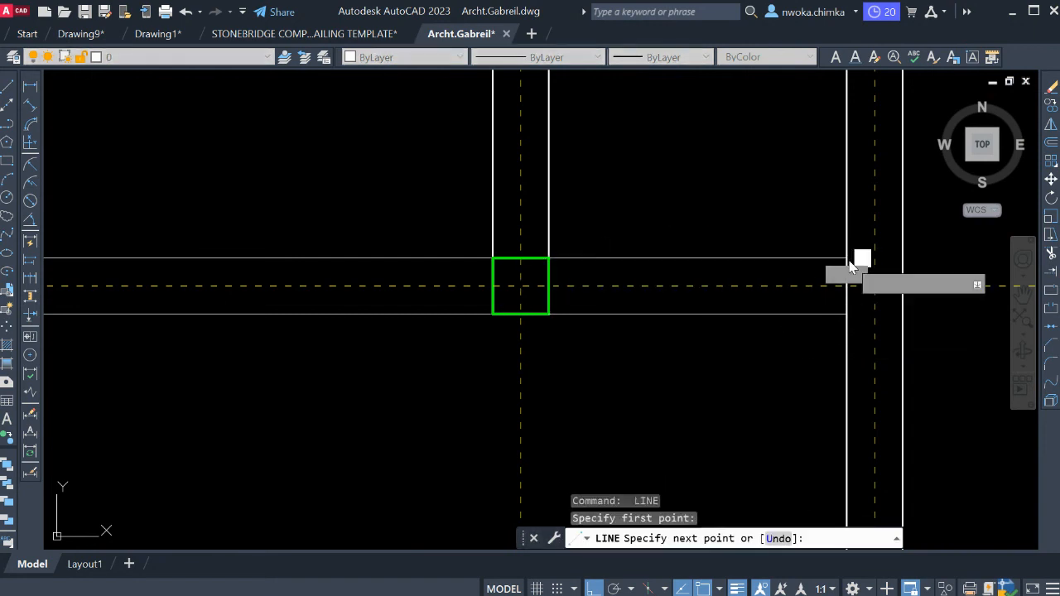
key("Escape")
Try matching the upper new line's properties to the bedroom side wall line, and undo the match.
scroll(684, 257, "down", 2)
key("Return")
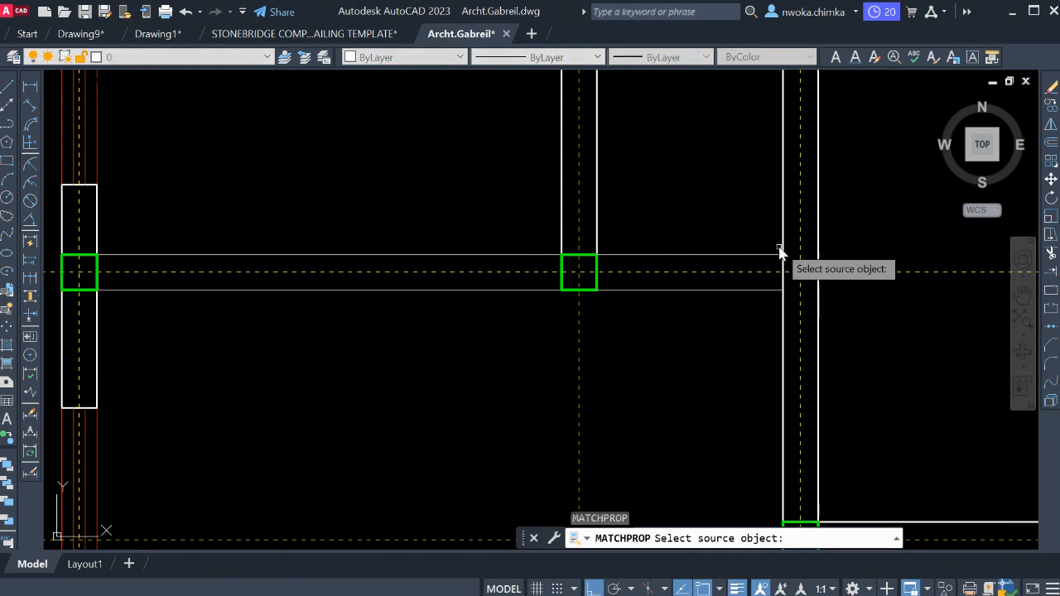
left_click(782, 241)
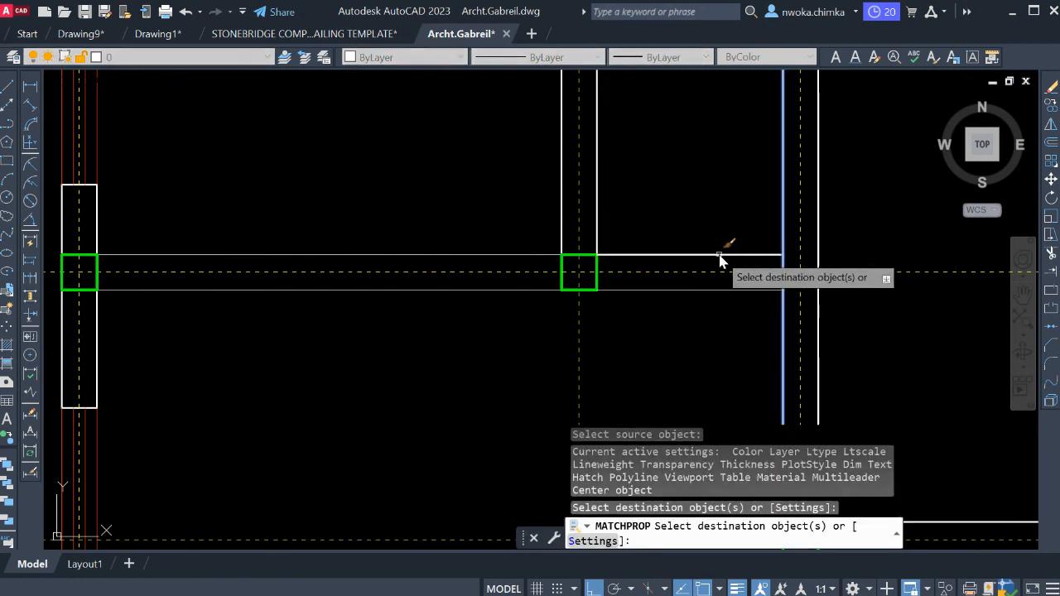
key("Escape")
key("ctrl+z")
Examine the wall and column layout across the plan, especially around the stair void and its adjoining walls.
scroll(651, 273, "down", 4)
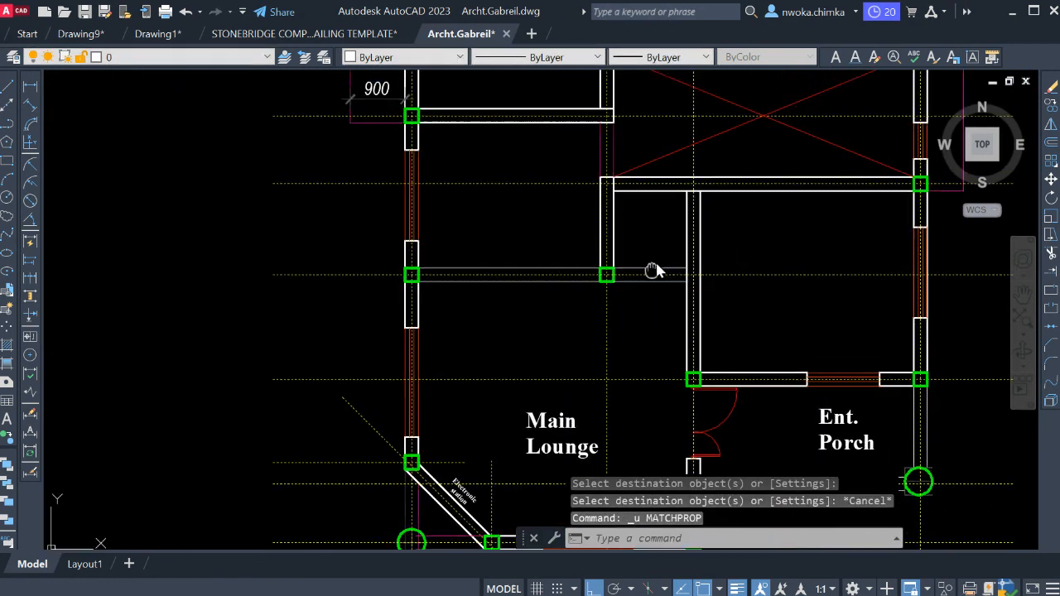
middle_click_drag(594, 304, 598, 397)
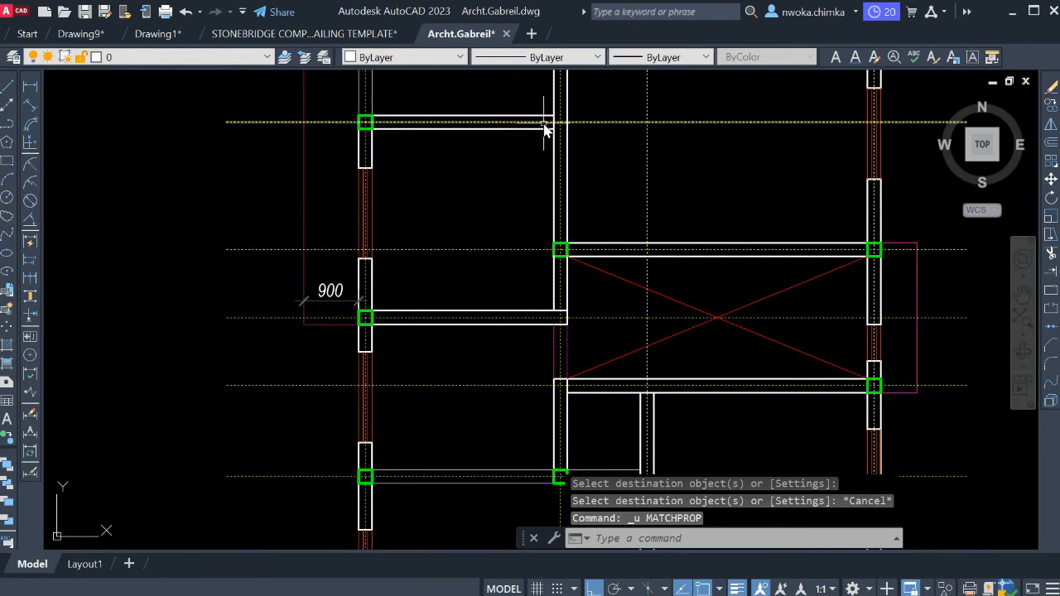
middle_click_drag(546, 126, 575, 299)
scroll(676, 224, "up", 4)
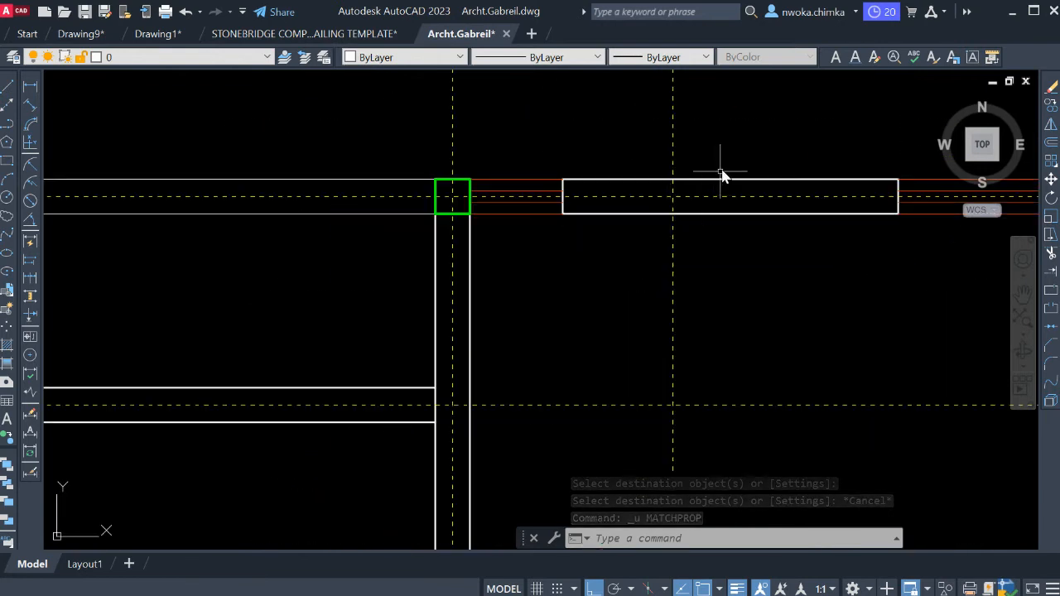
scroll(722, 170, "down", 2)
middle_click_drag(473, 301, 490, 218)
scroll(512, 211, "down", 2)
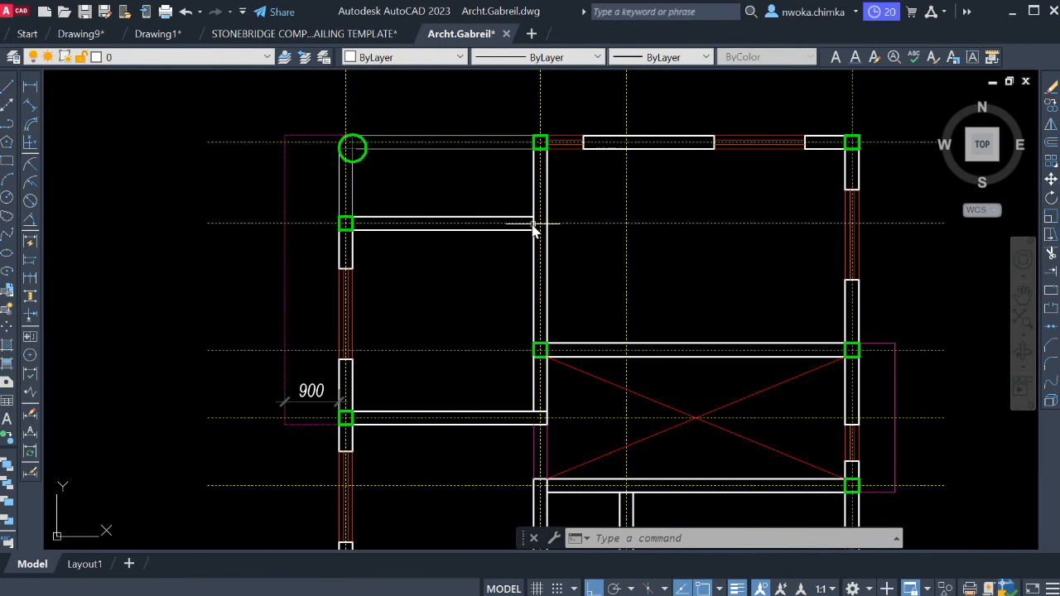
scroll(538, 319, "down", 2)
middle_click_drag(608, 308, 569, 214)
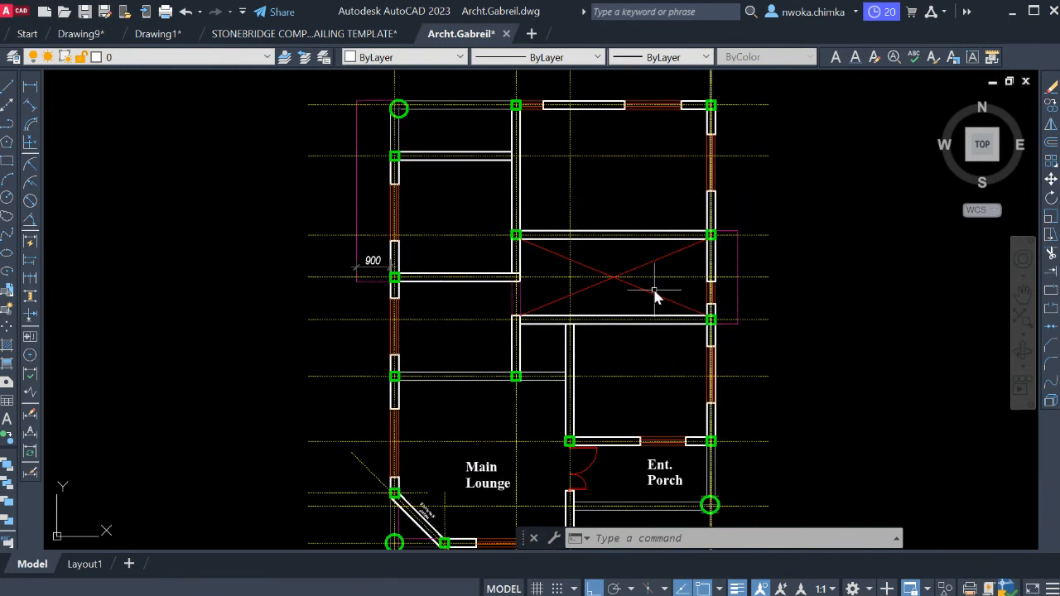
middle_click_drag(534, 286, 552, 275)
scroll(531, 268, "up", 2)
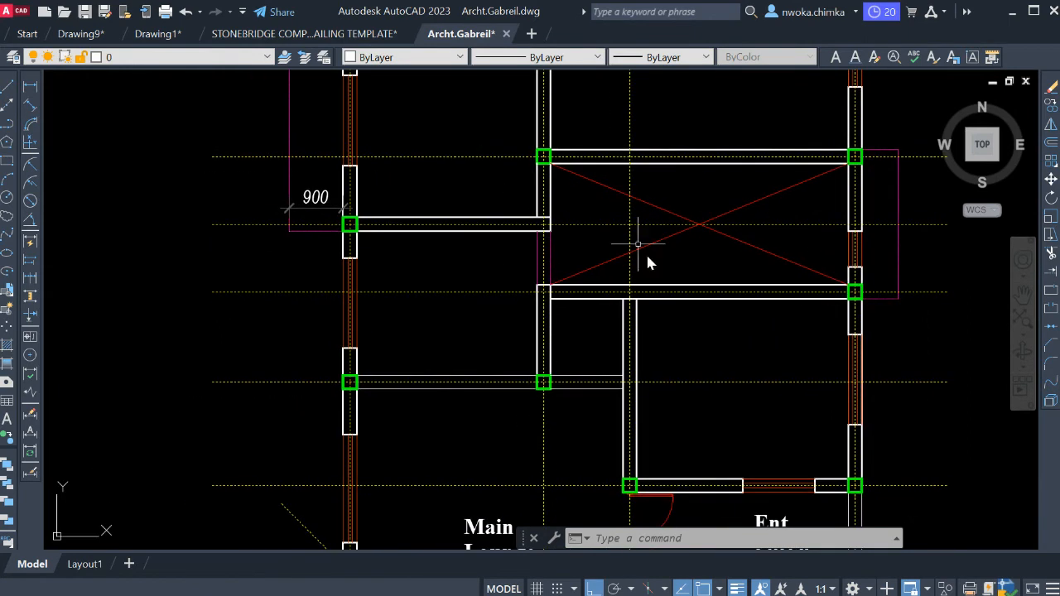
scroll(637, 249, "down", 2)
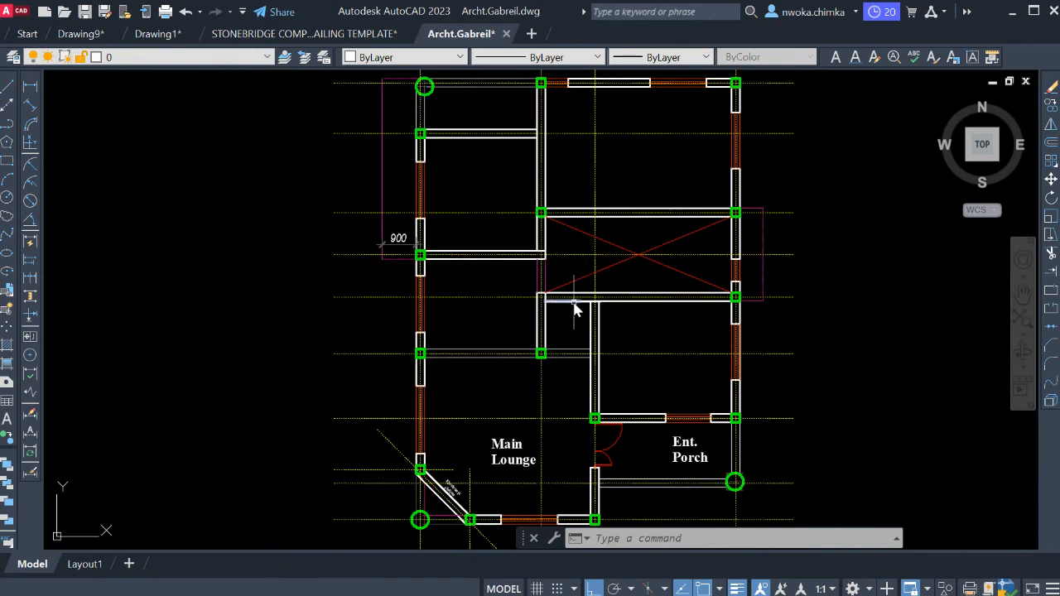
scroll(598, 316, "down", 1)
scroll(554, 293, "up", 2)
left_click(477, 297)
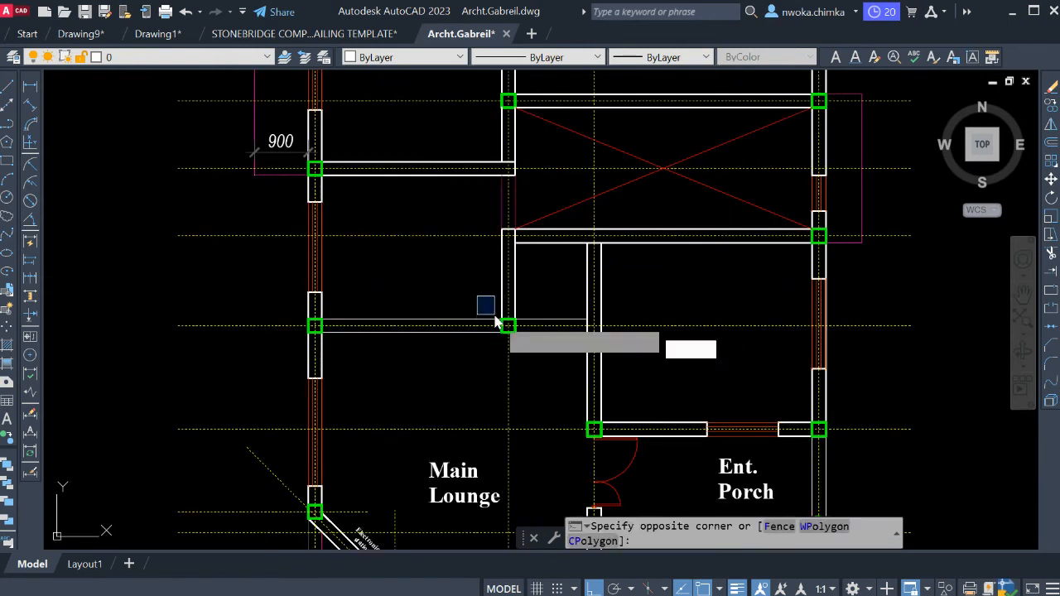
key("Escape")
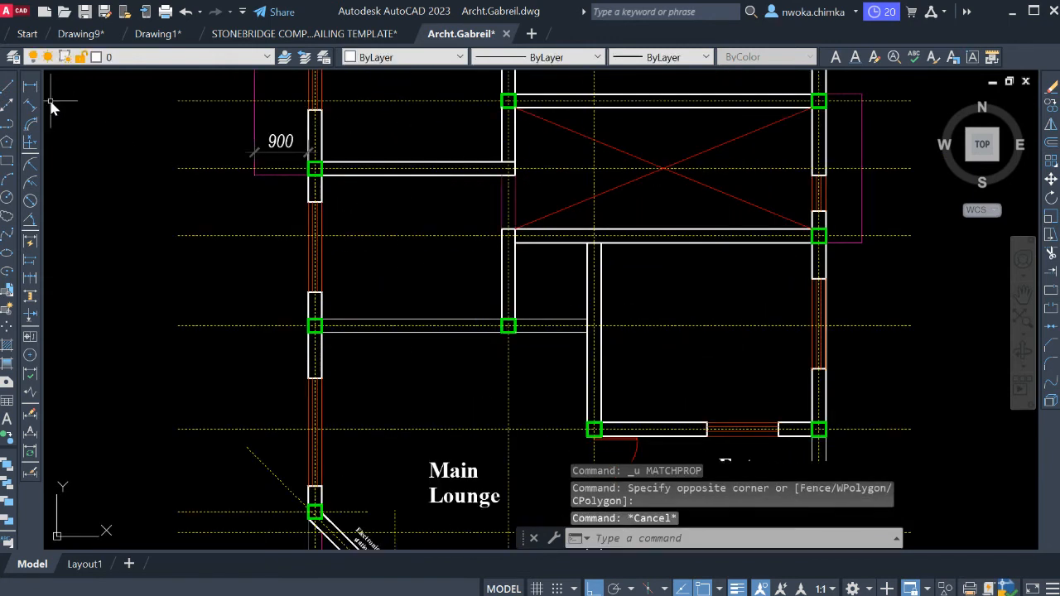
Measure the span of the wall below the stair void, from the inner wall junction to the outer column.
left_click(30, 86)
scroll(497, 307, "up", 4)
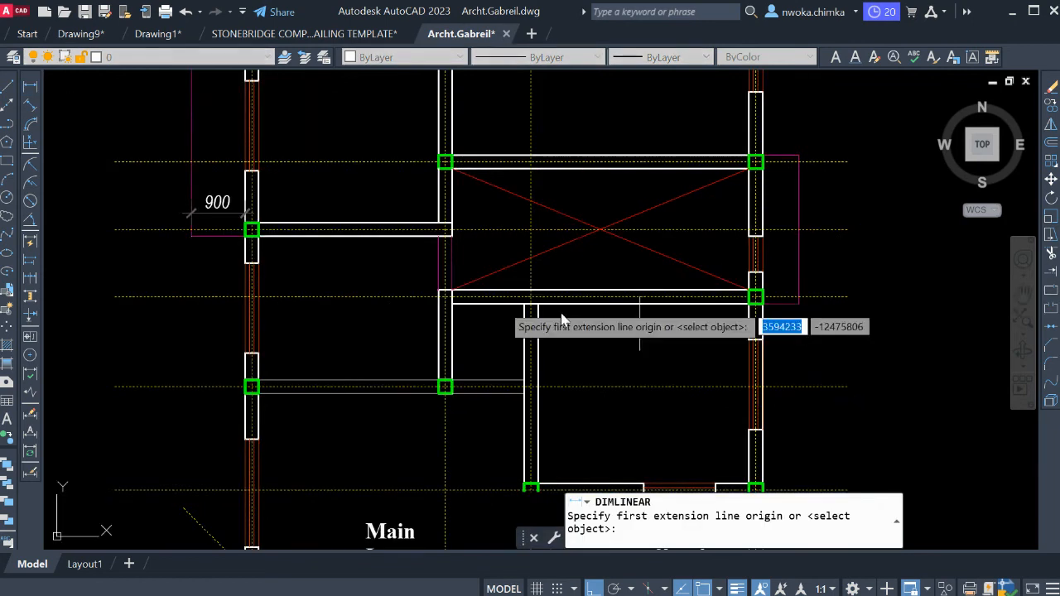
left_click(370, 290)
scroll(365, 294, "down", 4)
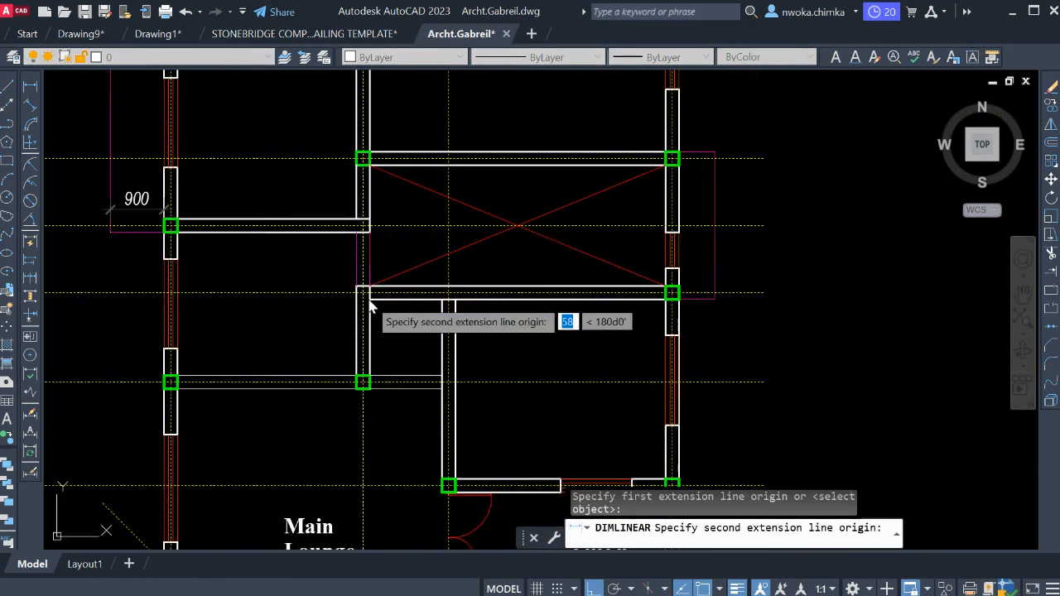
scroll(547, 299, "up", 4)
middle_click_drag(870, 284, 769, 312)
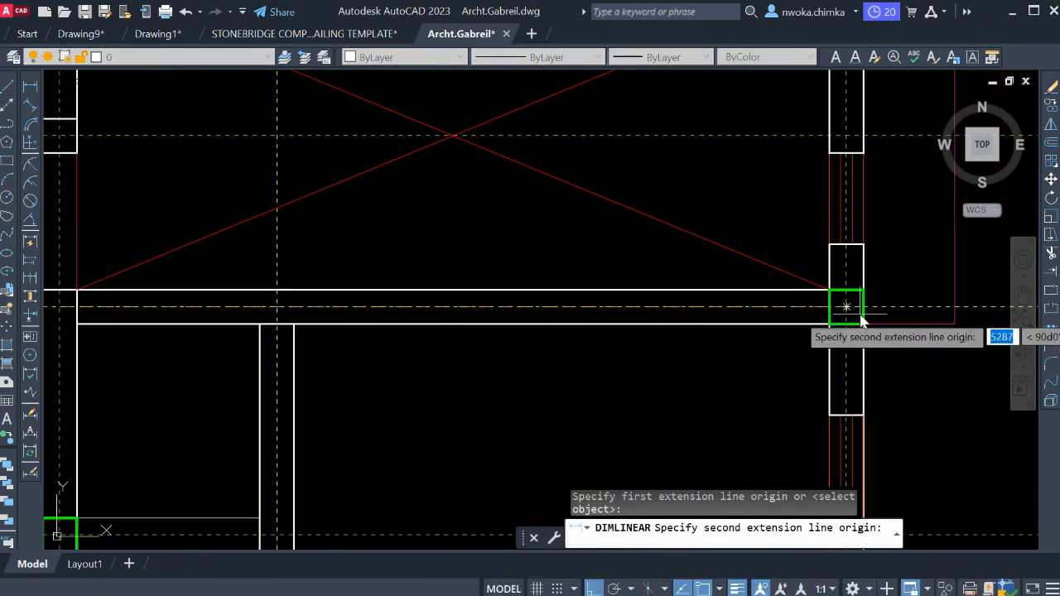
left_click(831, 323)
scroll(828, 323, "down", 4)
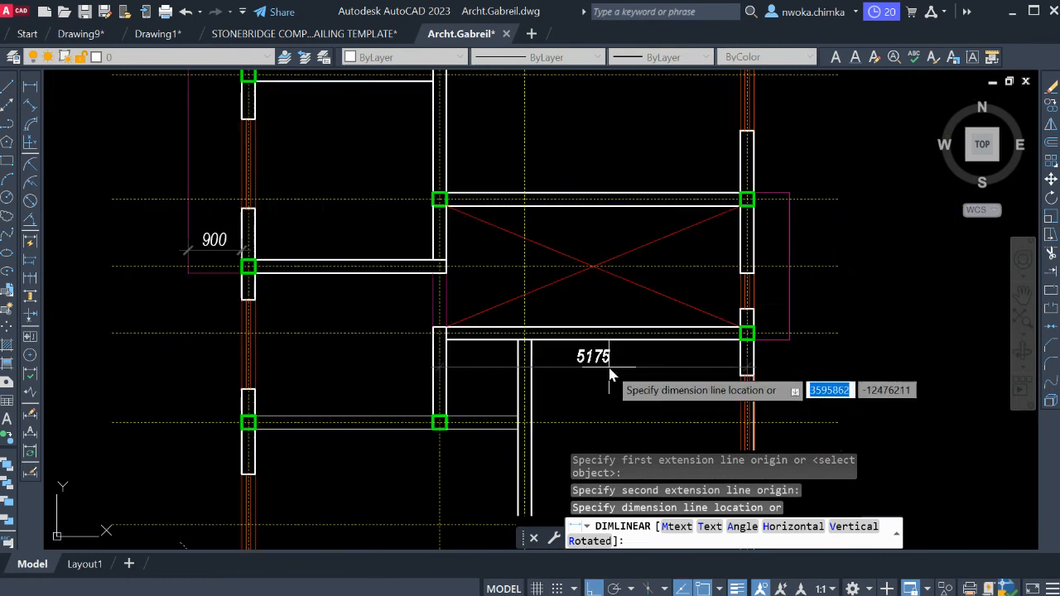
key("Escape")
Copy the vertical grid line of the bedroom side wall to the midpoint of the stair void's upper wall.
middle_click_drag(627, 345, 629, 365)
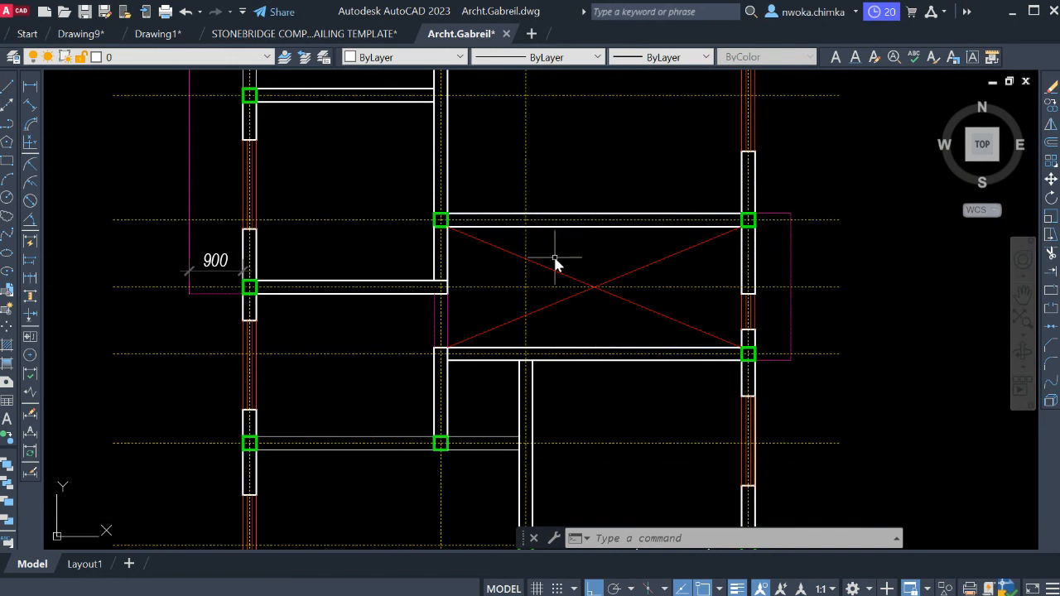
left_click(550, 177)
left_click(518, 171)
type("CO")
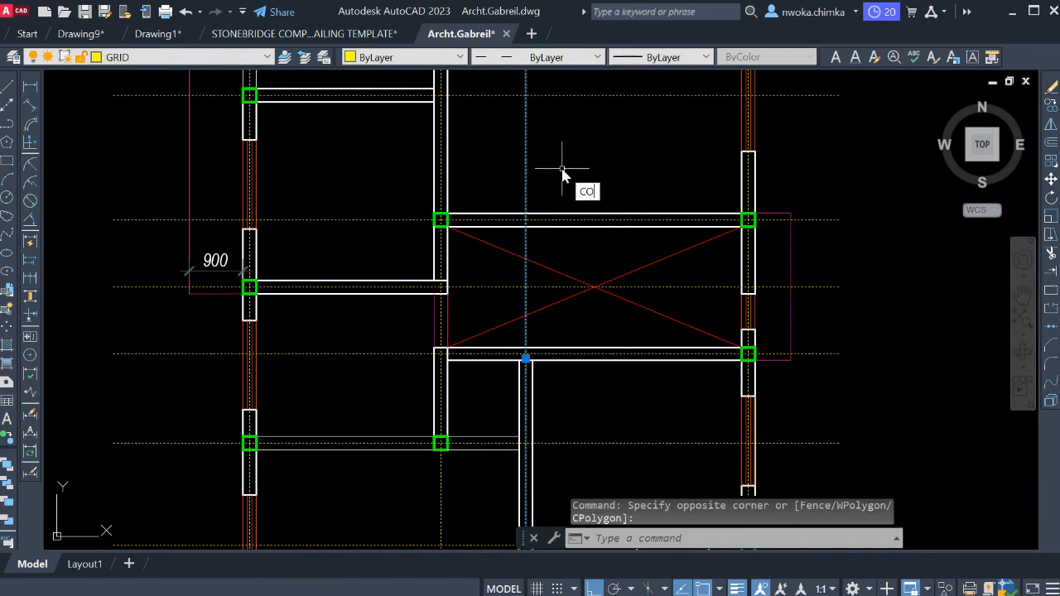
key("Return")
scroll(530, 222, "up", 2)
left_click(521, 231)
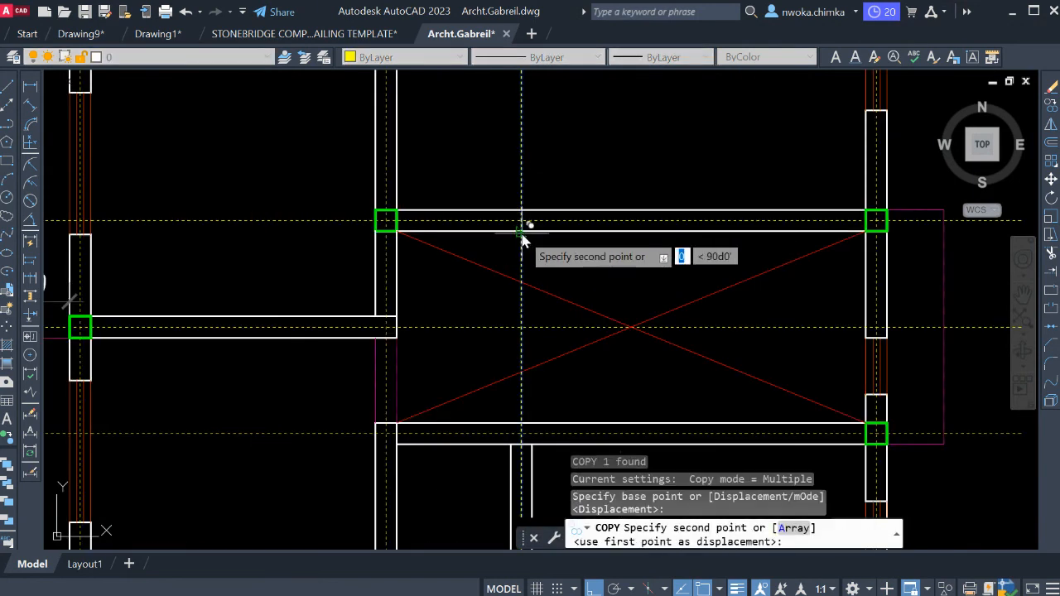
left_click(629, 232)
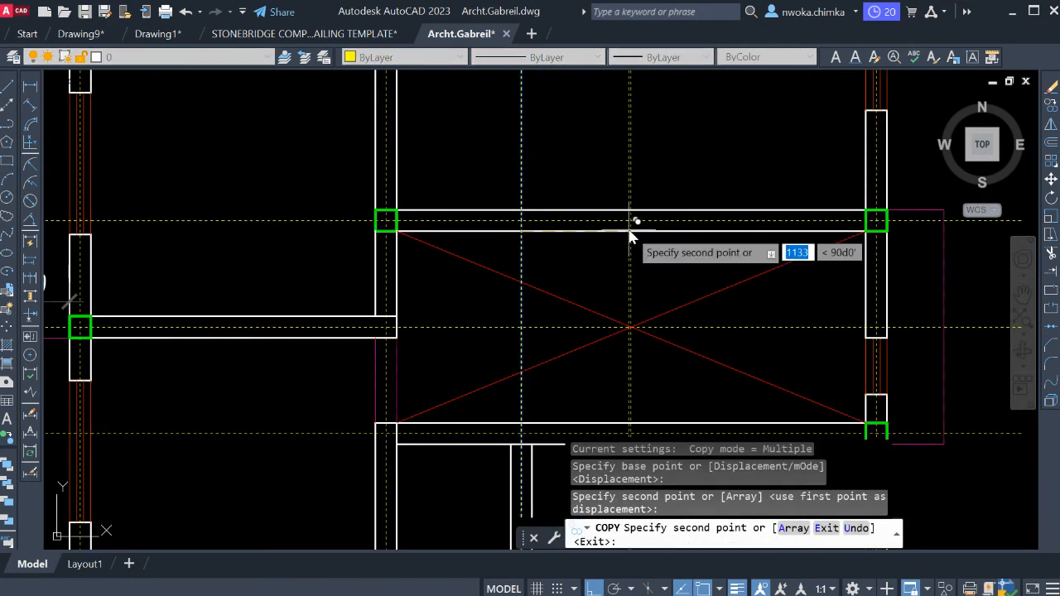
key("Escape")
Copy the column at the stair void's upper inner corner to the new grid line's crossing with the upper wall.
left_click(327, 174)
left_click(433, 245)
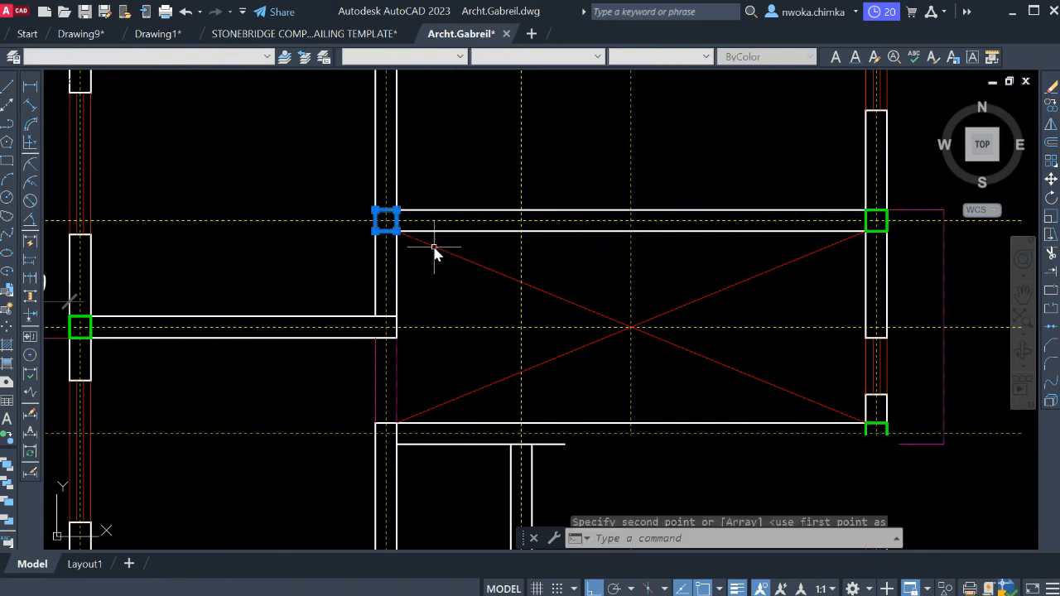
key("Return")
scroll(384, 225, "up", 2)
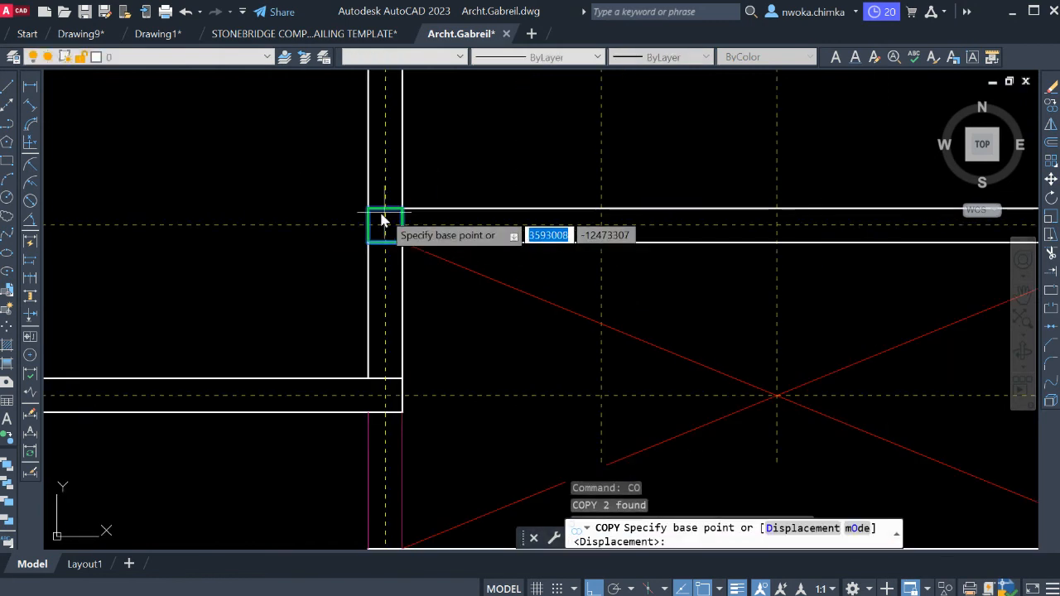
left_click(384, 226)
scroll(384, 225, "down", 2)
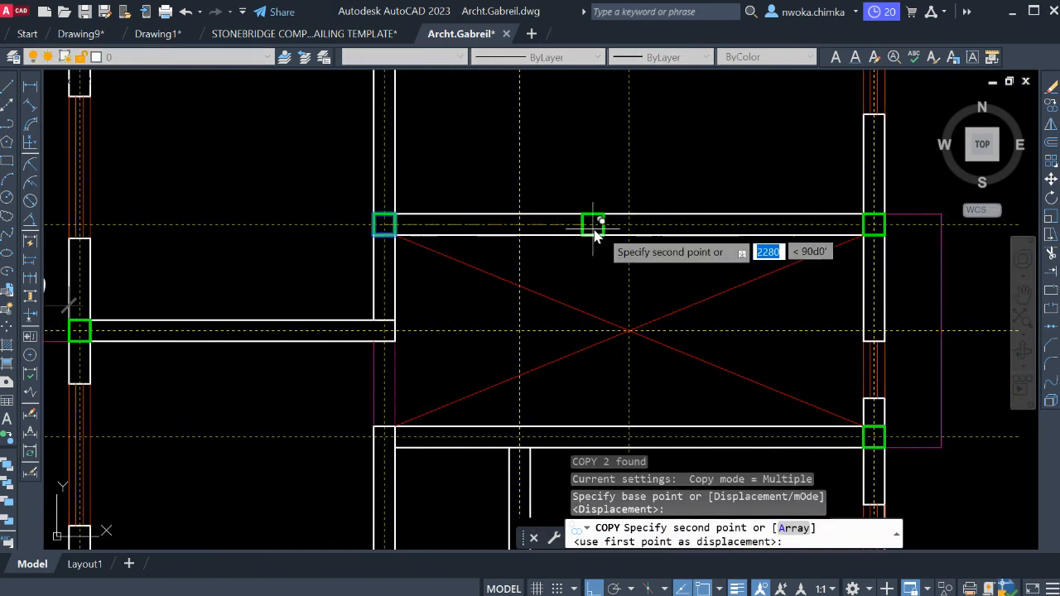
scroll(629, 223, "up", 2)
left_click(647, 227)
scroll(623, 166, "down", 2)
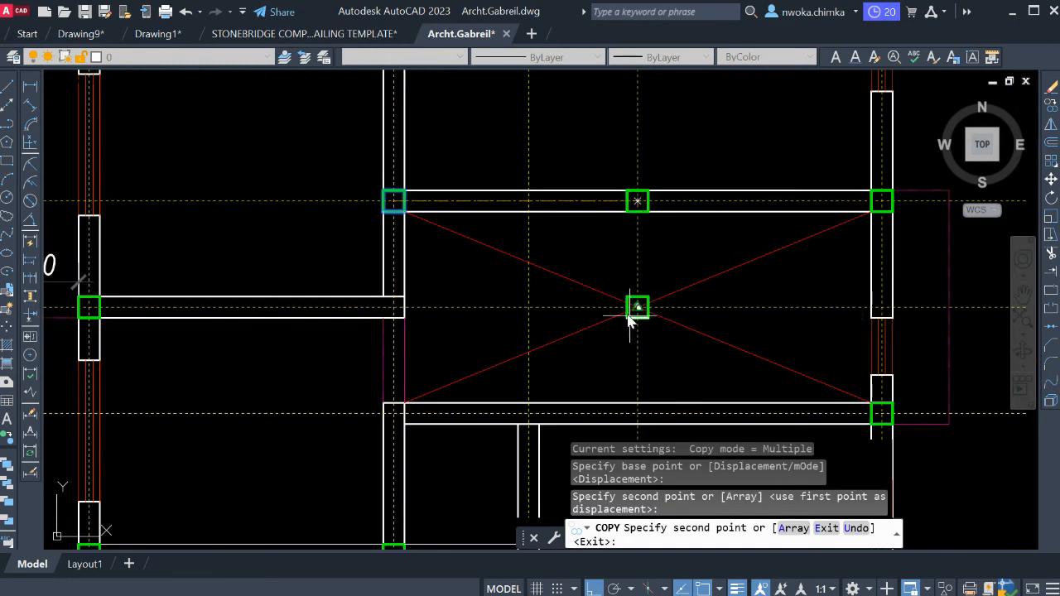
Place another column copy where the new grid line crosses the wall below the stair void.
middle_click_drag(638, 402, 619, 286)
scroll(619, 286, "up", 4)
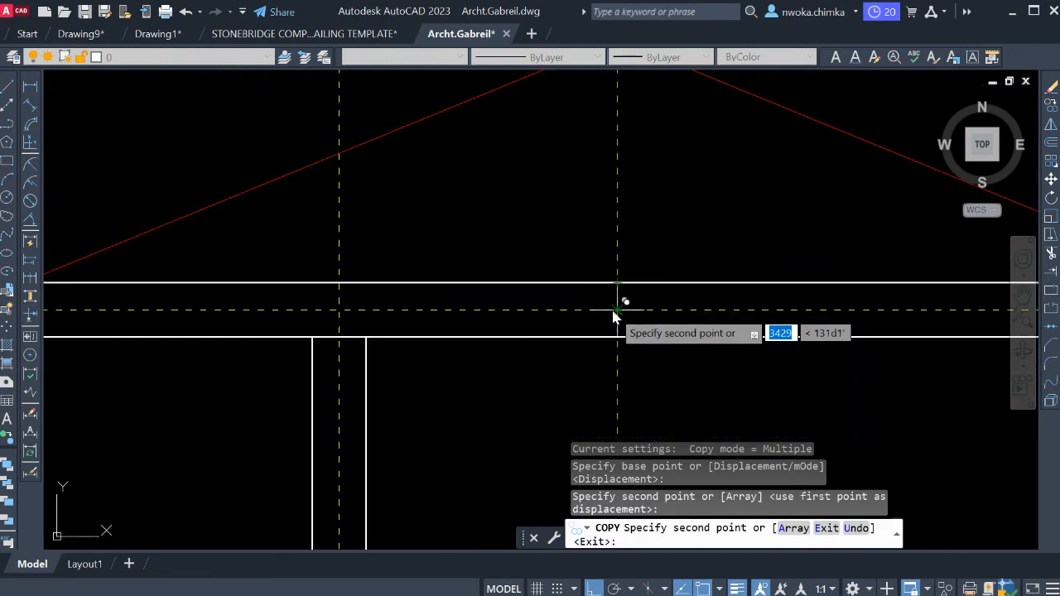
left_click(616, 315)
scroll(629, 282, "down", 5)
key("Escape")
middle_click_drag(677, 242, 675, 264)
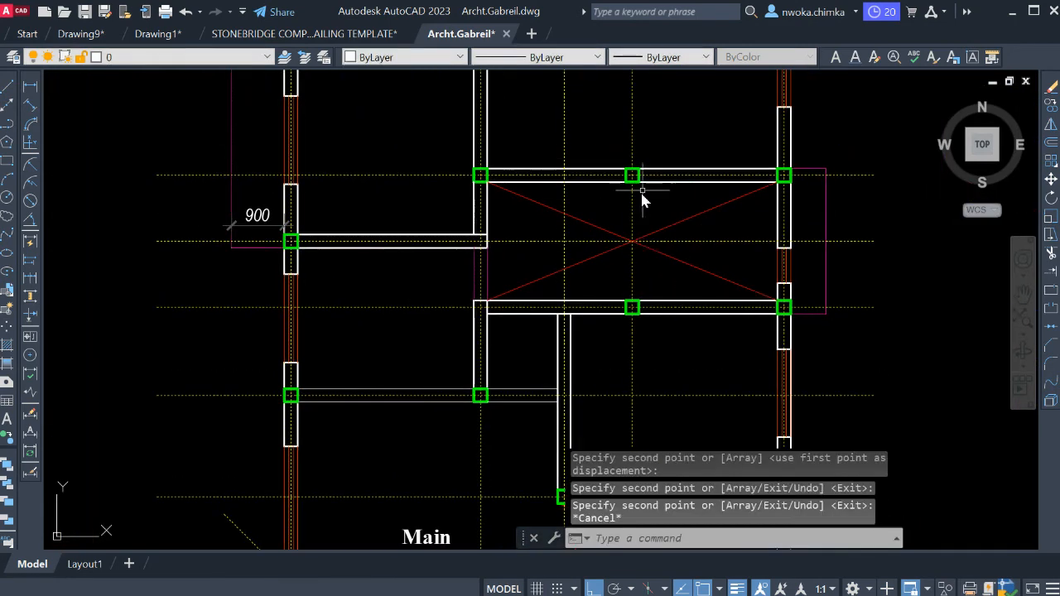
Draw a short horizontal cutting line across the new grid line in the room above the stair void.
mouse_move(643, 199)
middle_mouse_down()
mouse_move(638, 241)
mouse_move(601, 238)
middle_mouse_up()
key("Return")
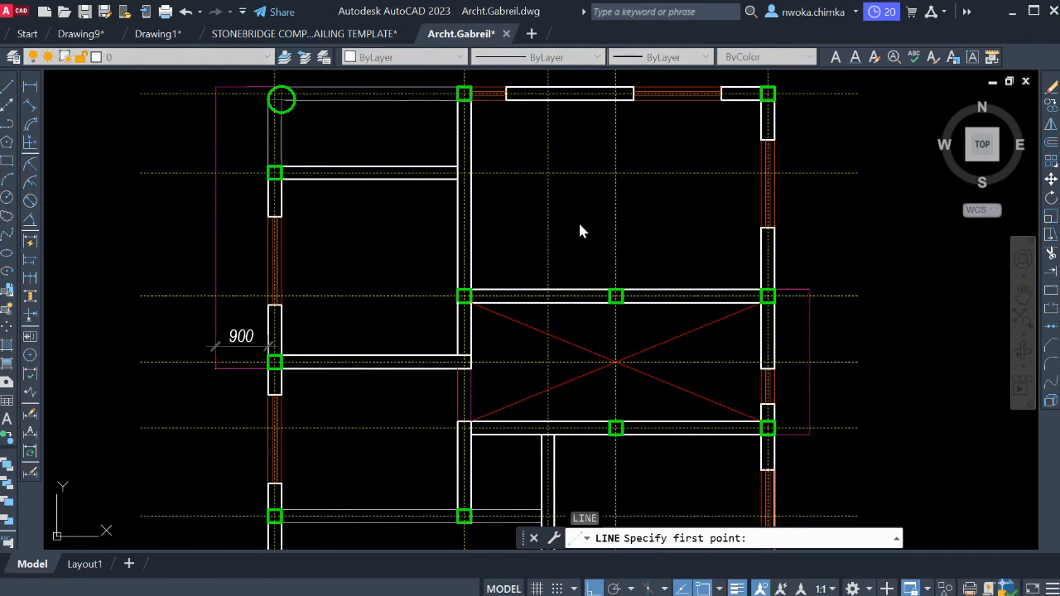
left_click(579, 220)
key("Escape")
Trim the part of the new grid line above the short cutting line, using that line as cutting edge.
left_click(660, 222)
left_click(659, 228)
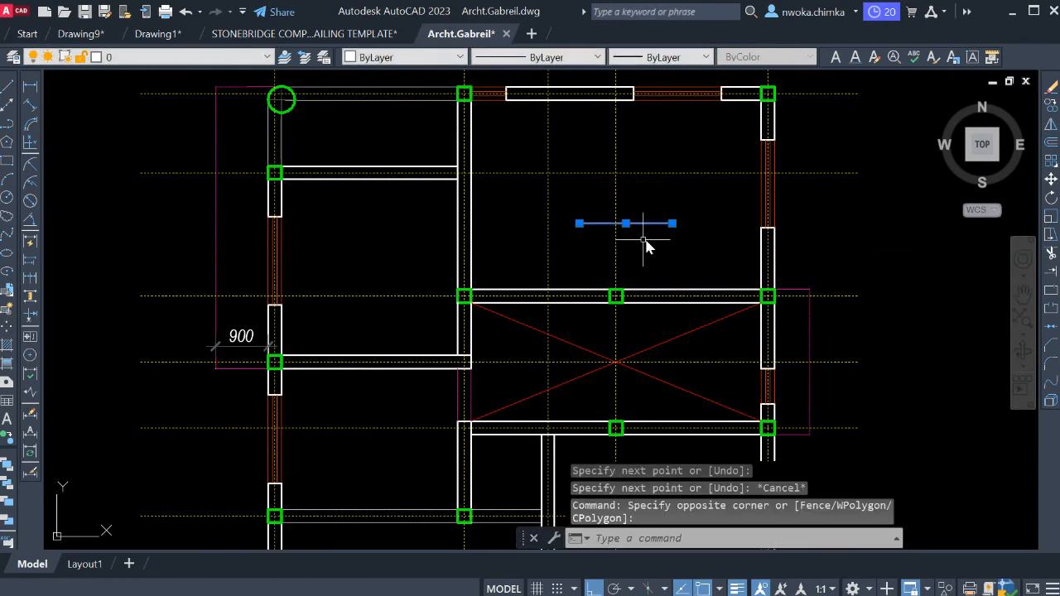
type("tr")
key("Return")
middle_click_drag(658, 235, 659, 300)
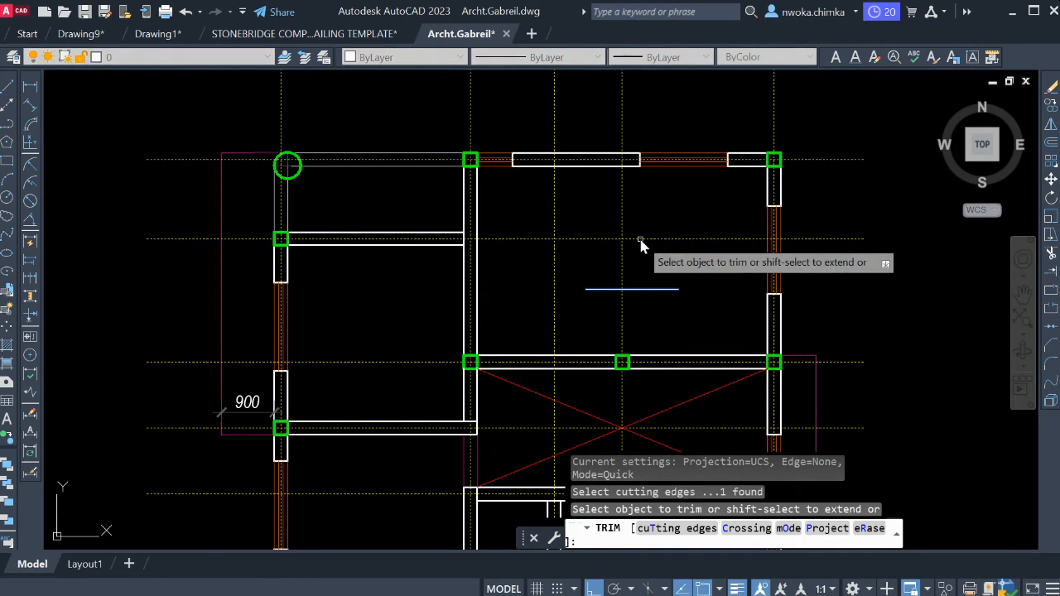
left_click(632, 254)
left_click(610, 254)
scroll(636, 247, "down", 2)
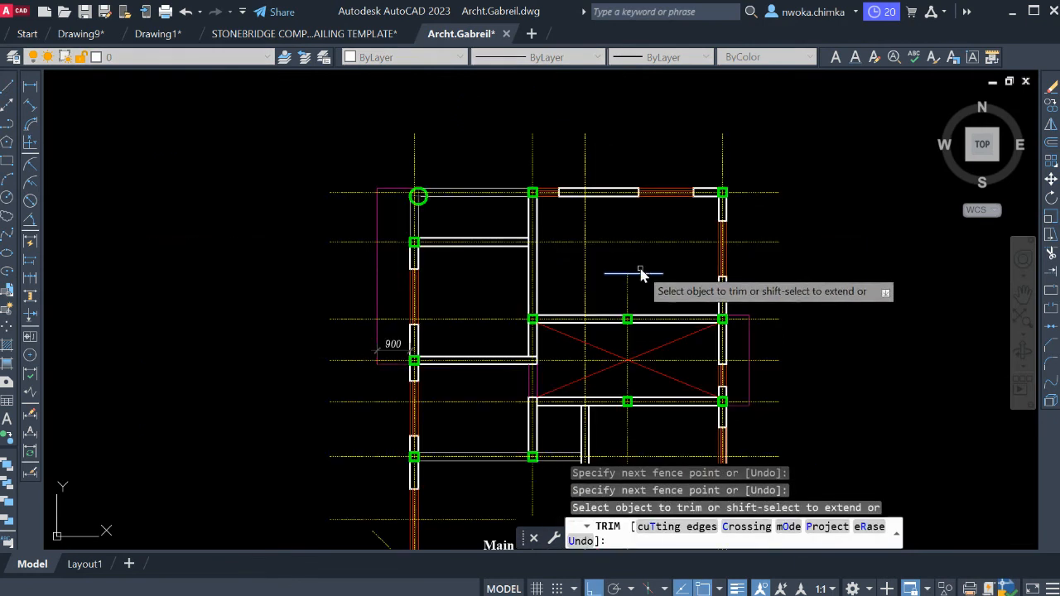
Erase the short cutting line above the stair void.
key("Escape")
left_click(655, 268)
left_click(646, 279)
type("e")
key("Return")
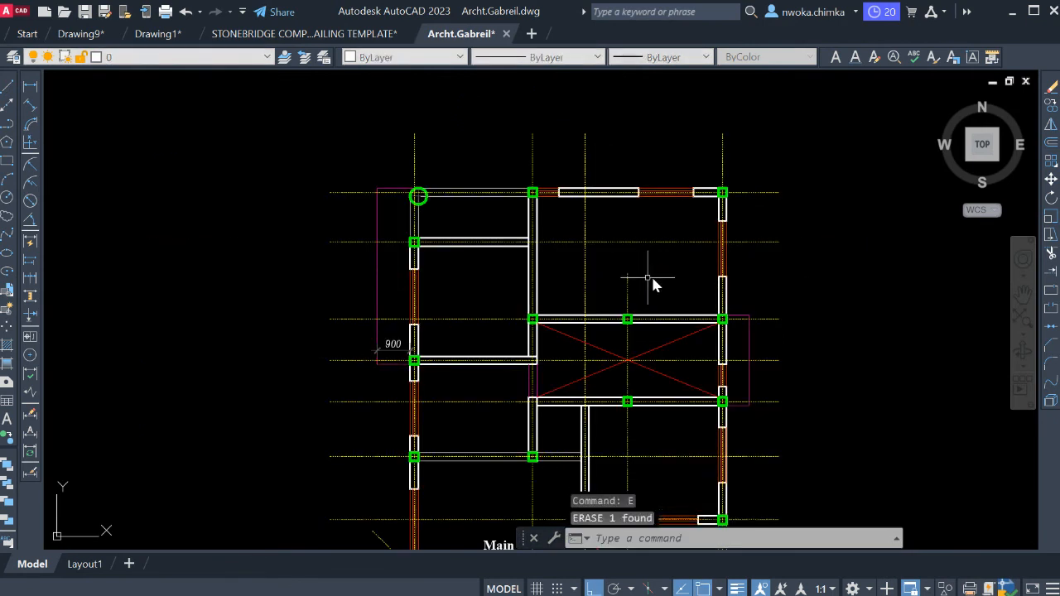
Draw a short horizontal cutting line across the new grid line in the room below the stair void.
middle_click_drag(651, 284, 611, 190)
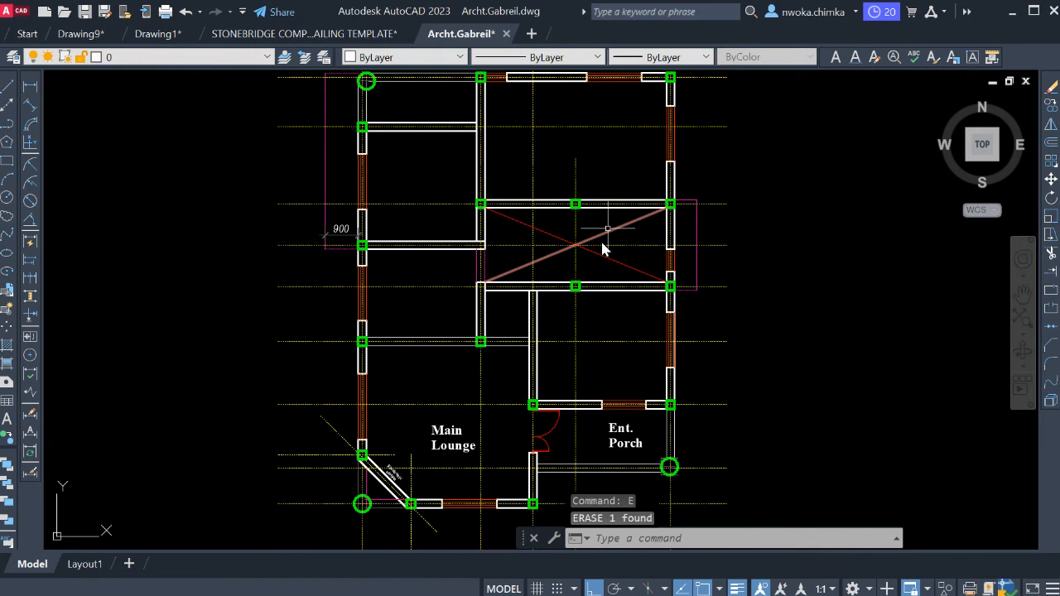
type("l")
key("Return")
scroll(577, 317, "up", 4)
left_click(525, 323)
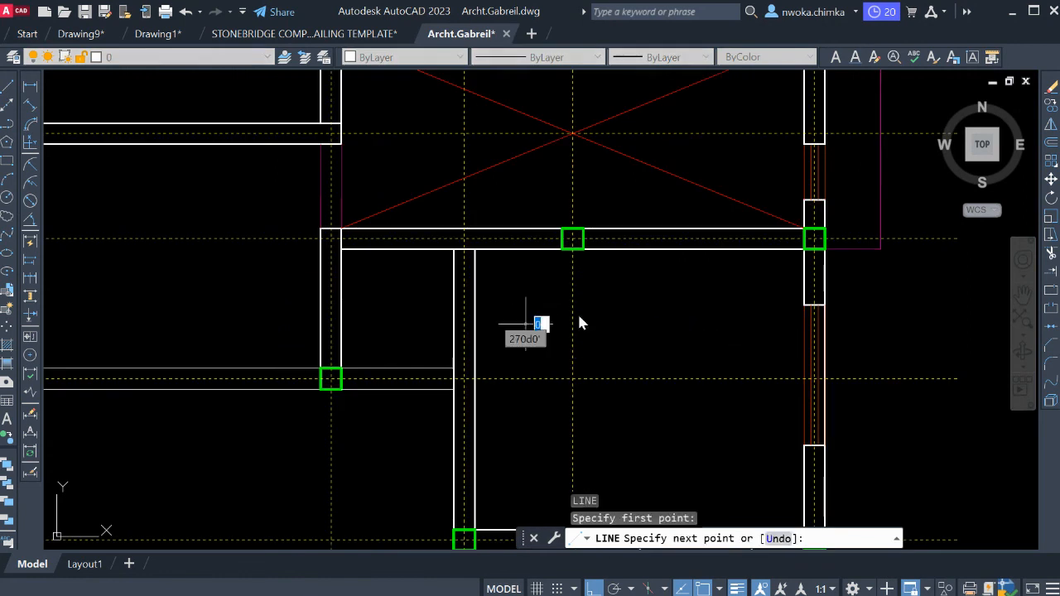
left_click(627, 324)
key("Escape")
Trim the new grid line's lower extension below the short cutting line in the room under the stair void.
left_click(627, 307)
left_click(602, 338)
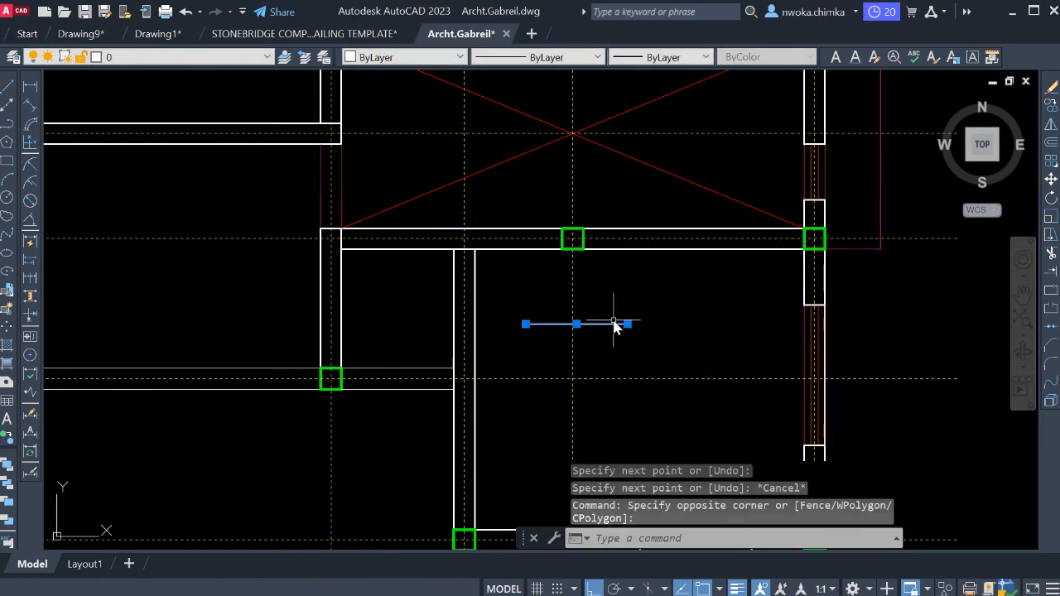
type("tr")
key("Return")
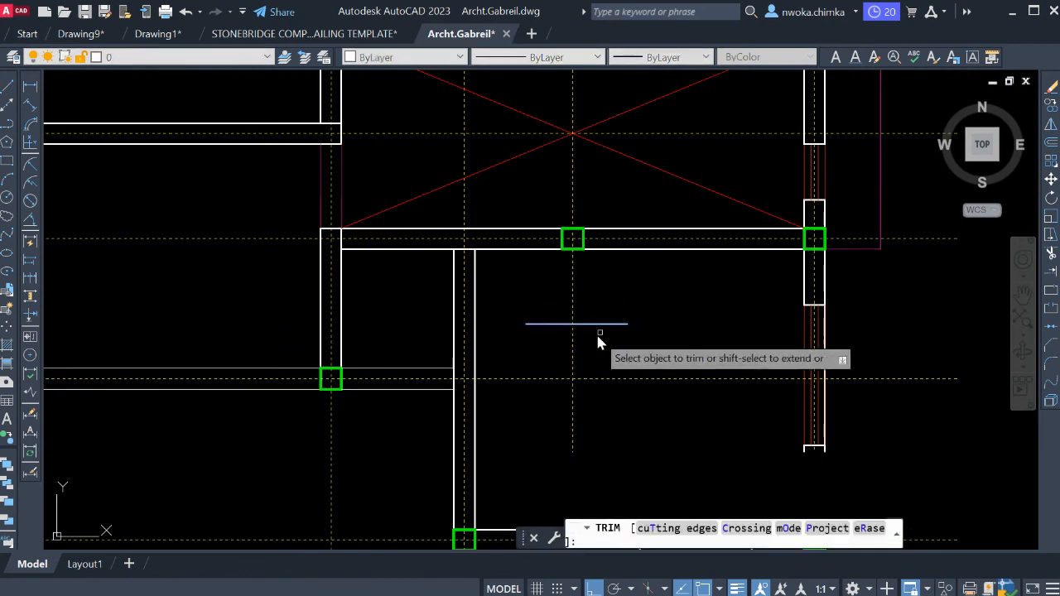
middle_click_drag(595, 351, 632, 262)
left_click(616, 321)
left_click(587, 329)
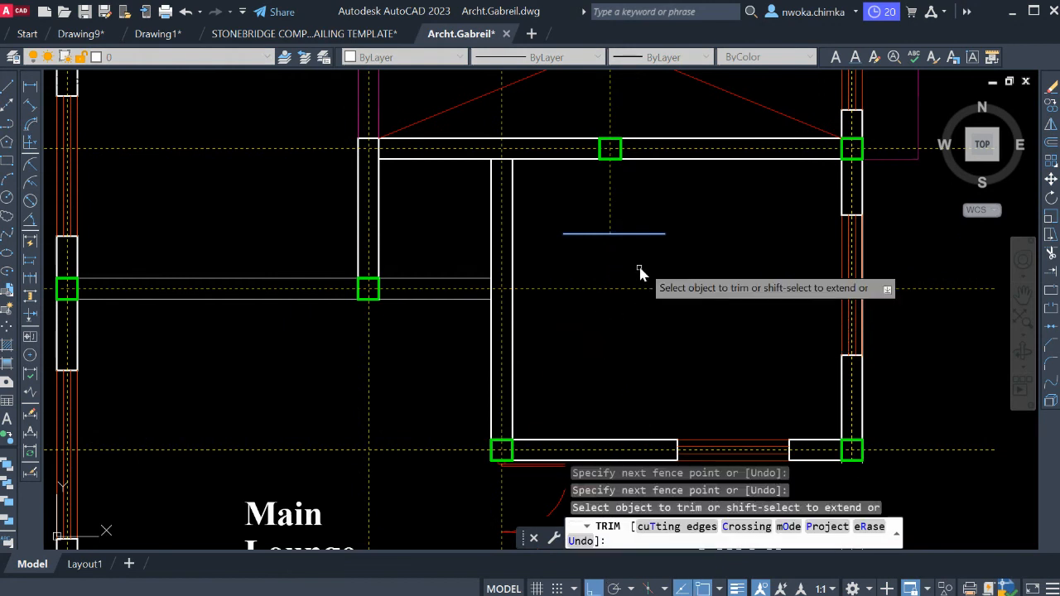
Erase the short cutting line below the stair void.
key("Escape")
left_click(656, 241)
left_click(649, 225)
type("e")
key("Return")
scroll(604, 279, "down", 5)
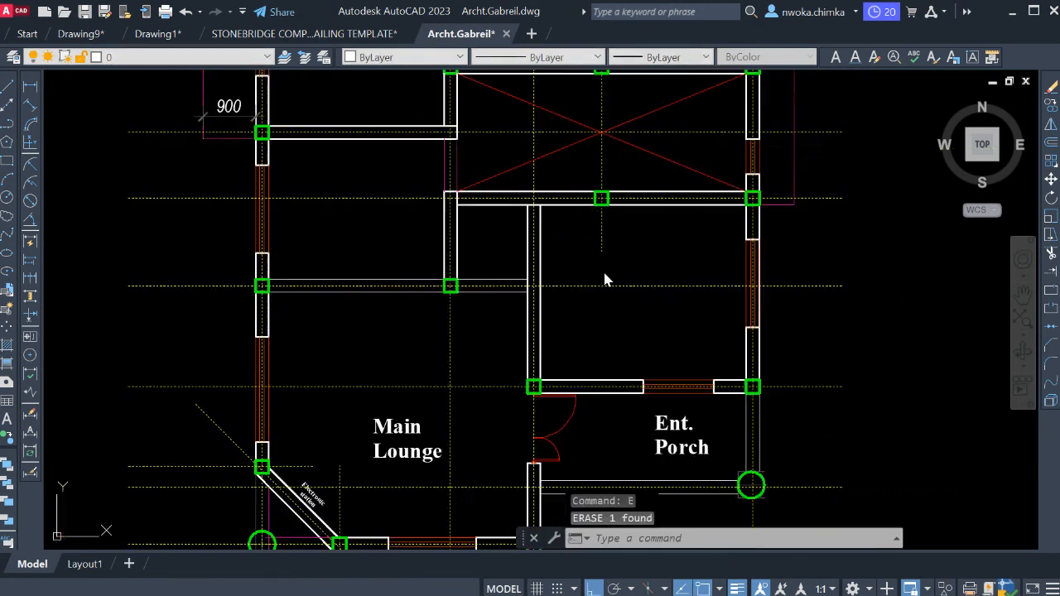
Examine the columns and grid lines around the stair void and across the rest of the floor plan.
middle_click_drag(634, 182, 604, 219)
scroll(633, 203, "down", 3)
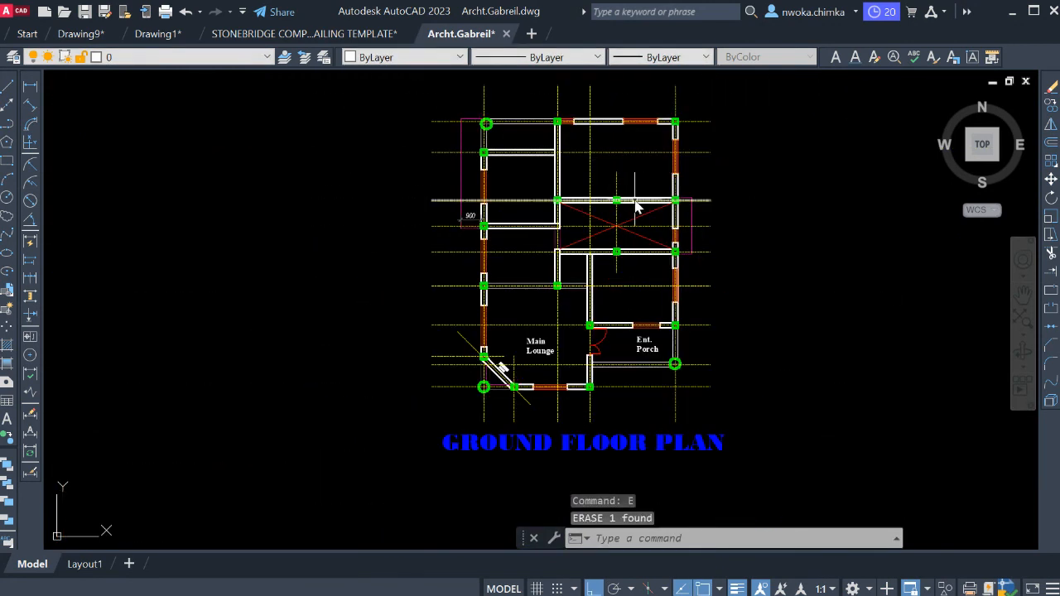
scroll(617, 200, "up", 4)
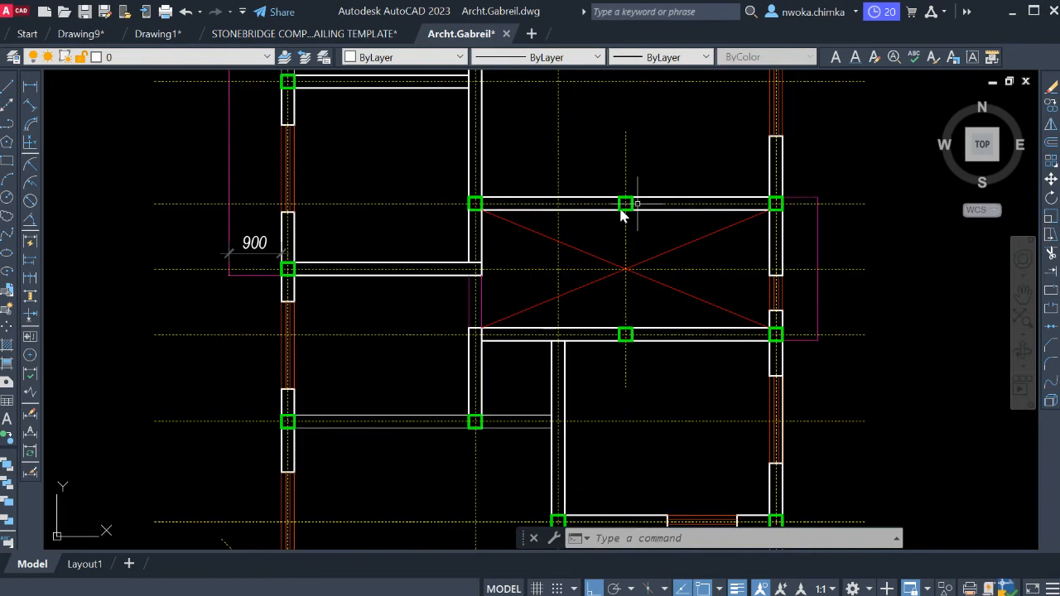
scroll(653, 245, "up", 2)
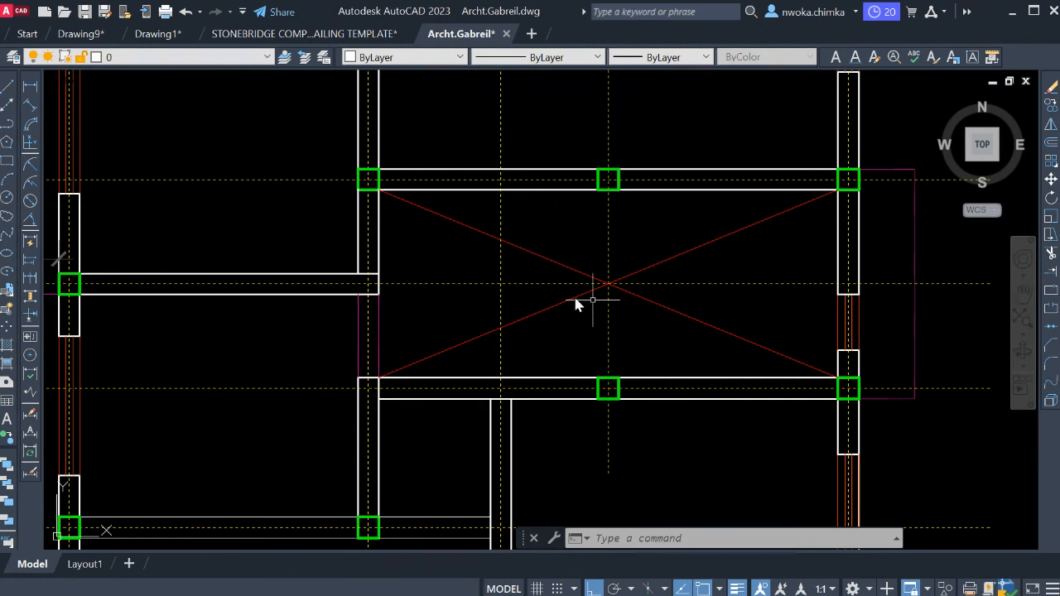
scroll(746, 234, "down", 2)
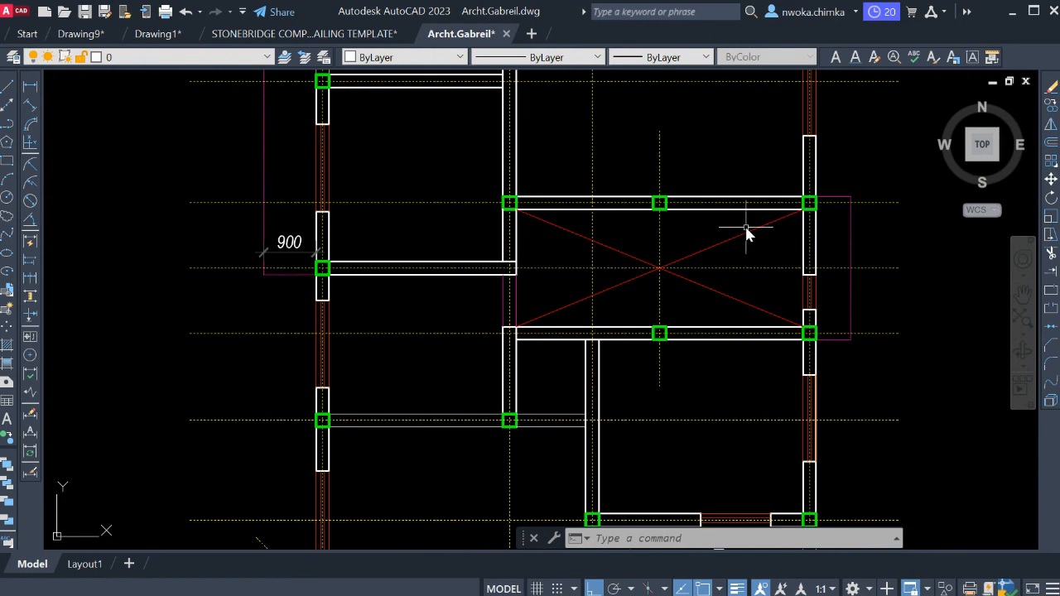
scroll(688, 245, "down", 2)
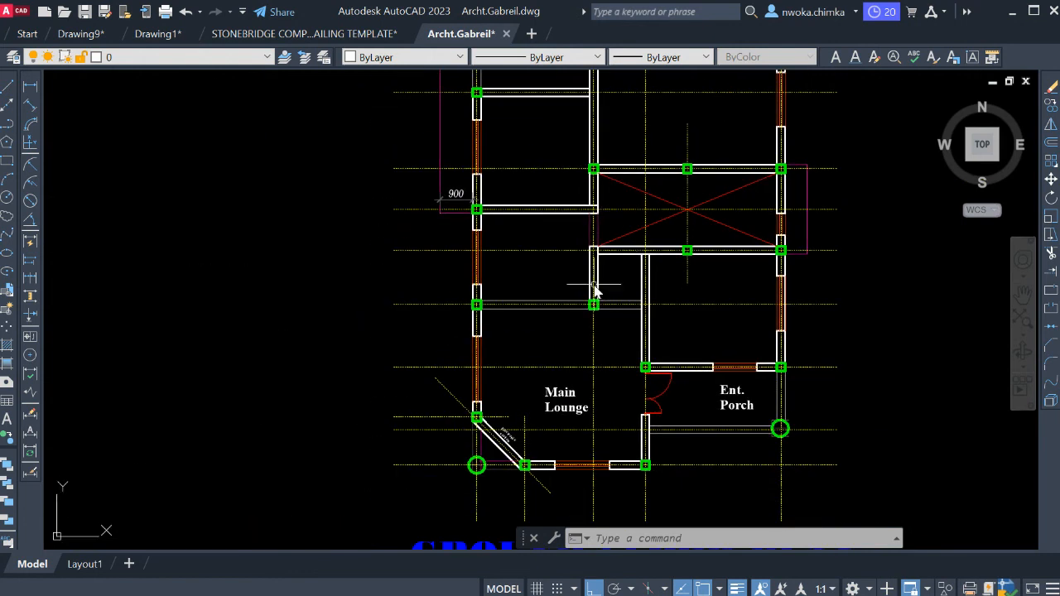
scroll(646, 290, "up", 2)
scroll(691, 248, "down", 2)
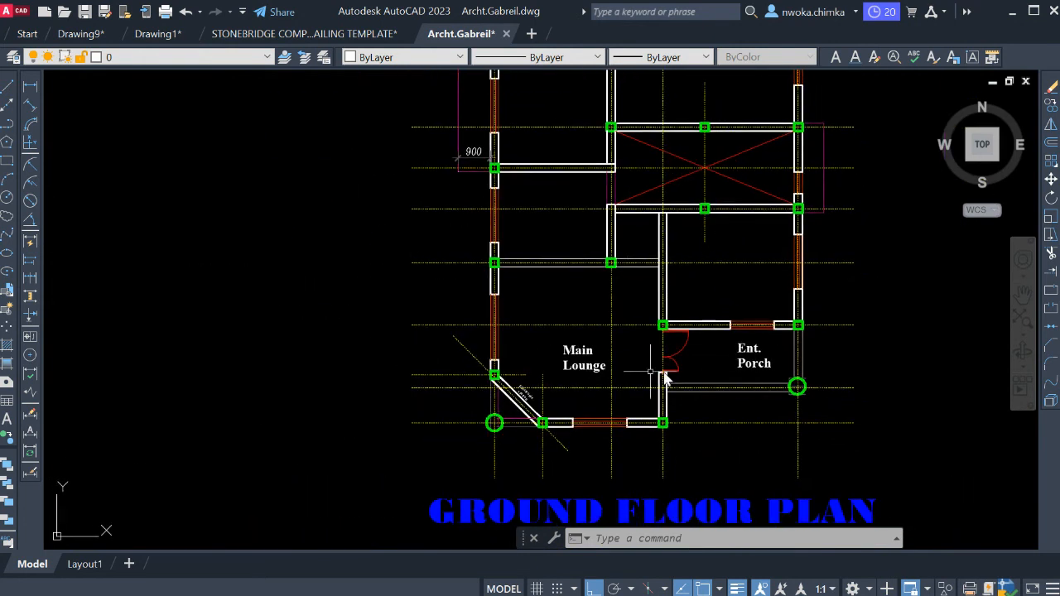
Erase the "Main Lounge" room label.
scroll(584, 379, "up", 2)
scroll(589, 355, "up", 2)
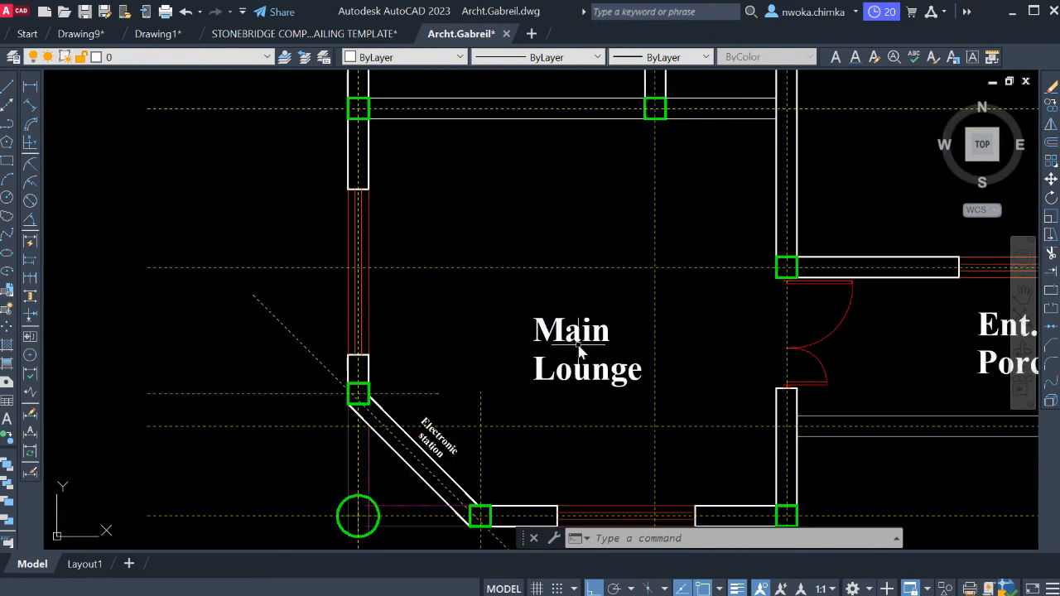
left_click(605, 305)
left_click(548, 352)
key("Return")
scroll(569, 333, "down", 2)
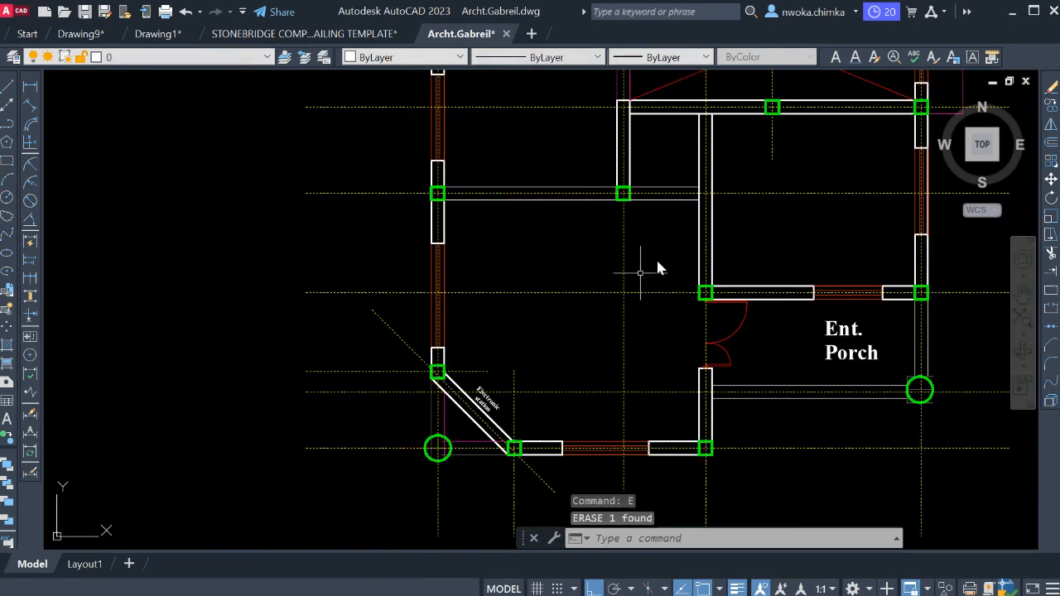
Erase the "Electronic station" label beside the lounge's diagonal wall.
scroll(484, 399, "up", 5)
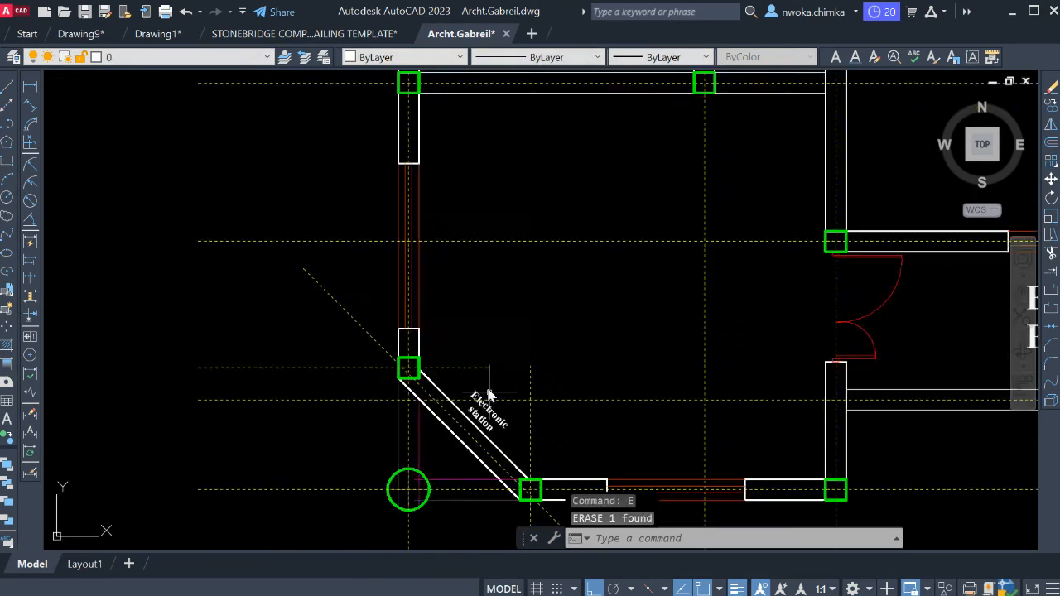
left_click(548, 421)
left_click(454, 465)
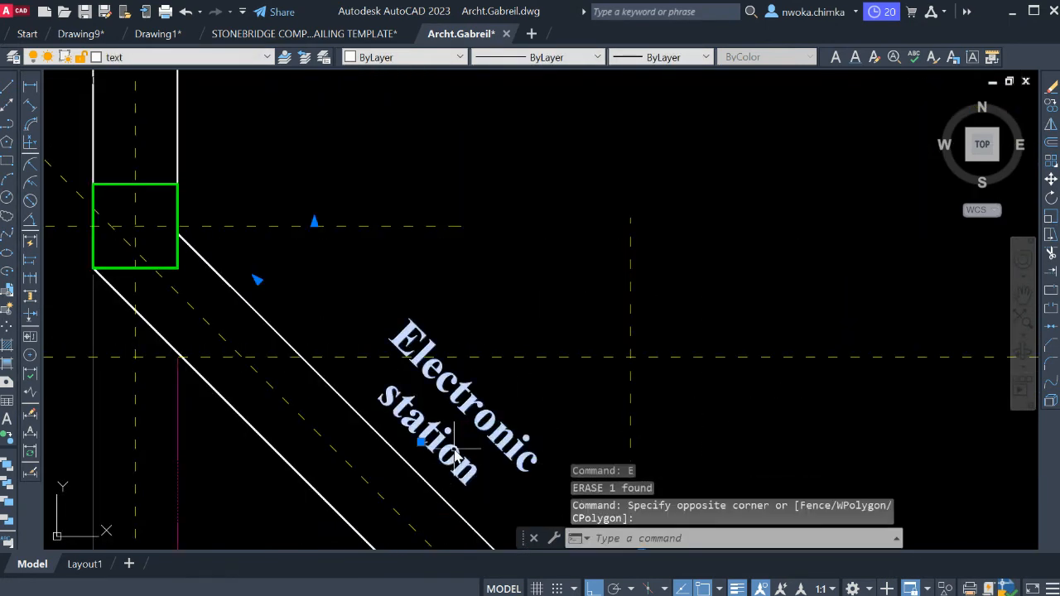
key("e")
key("Return")
scroll(542, 298, "down", 4)
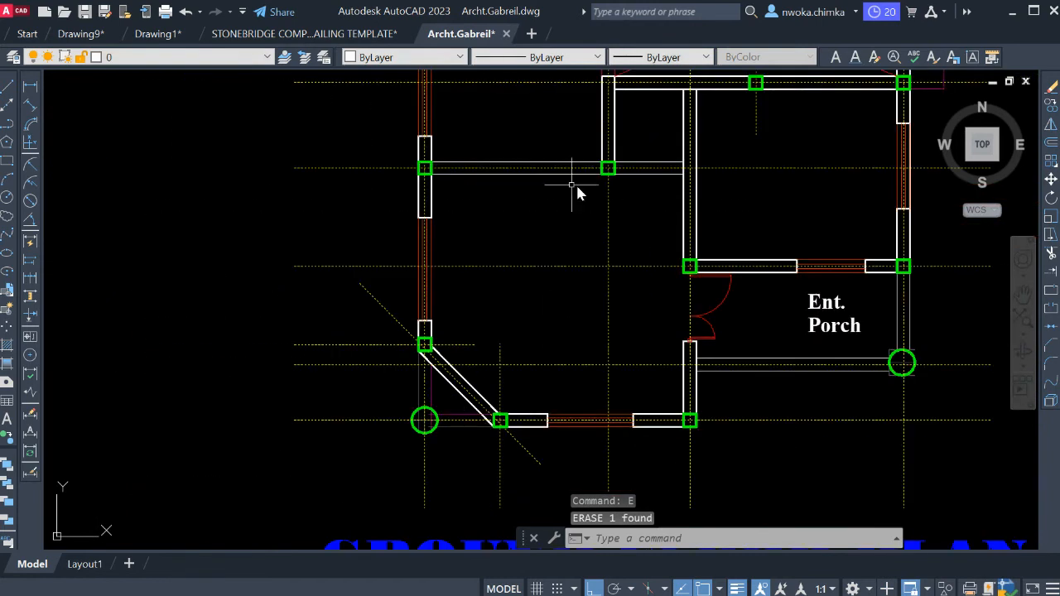
Examine the lounge's diagonal wall, its end columns and the round column at the outer corner.
middle_click_drag(533, 311, 521, 257)
scroll(413, 404, "up", 4)
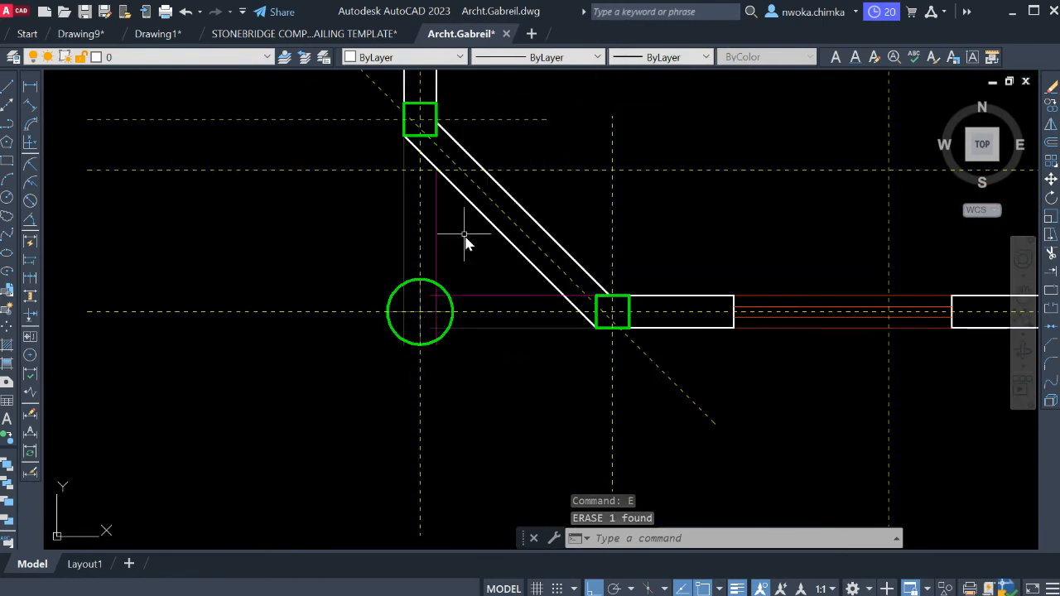
scroll(438, 262, "up", 2)
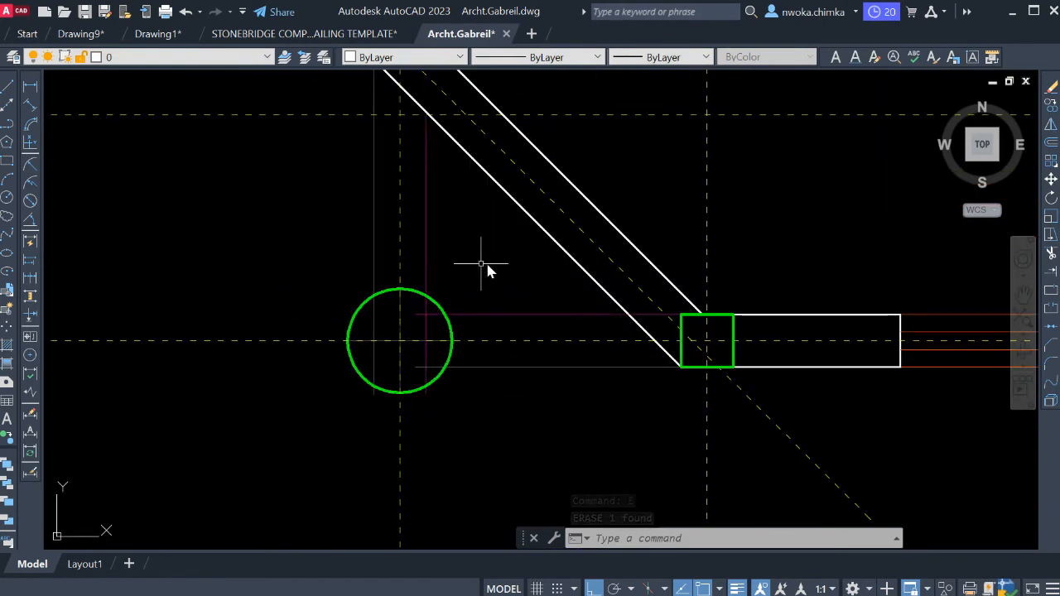
scroll(481, 291, "down", 2)
middle_click_drag(490, 286, 500, 313)
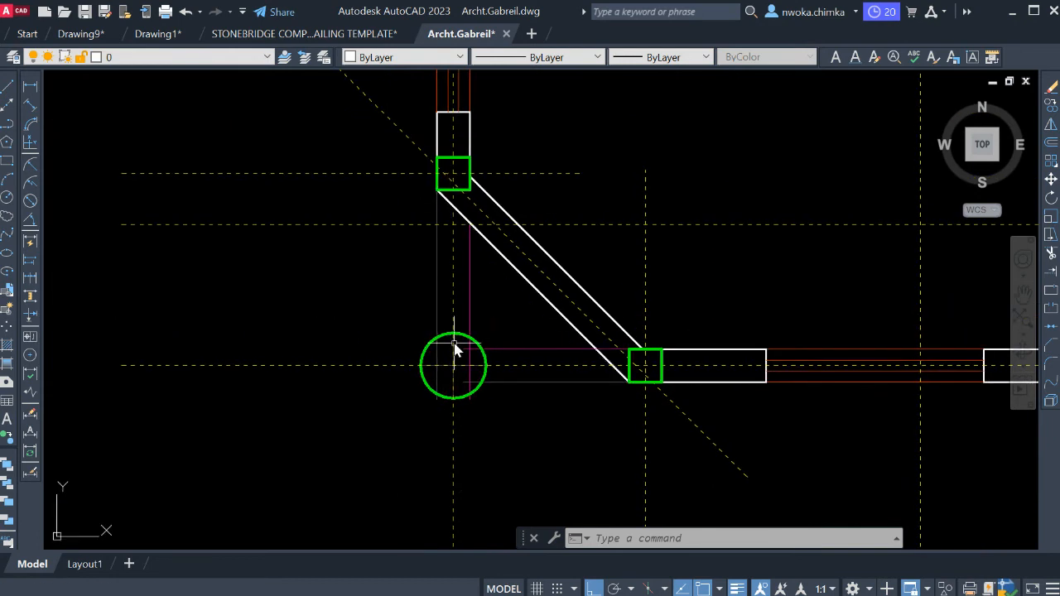
middle_click_drag(523, 261, 481, 284)
scroll(480, 283, "down", 2)
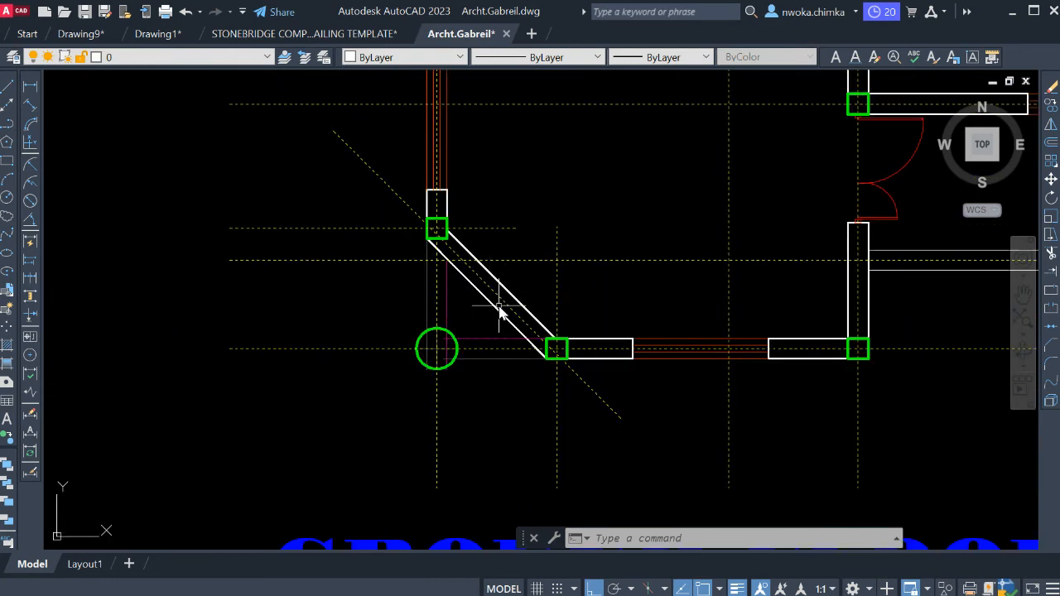
middle_click_drag(567, 280, 530, 301)
scroll(742, 294, "down", 2)
Erase the double-leaf entrance door between the main lounge and the entrance porch.
middle_click_drag(741, 294, 473, 322)
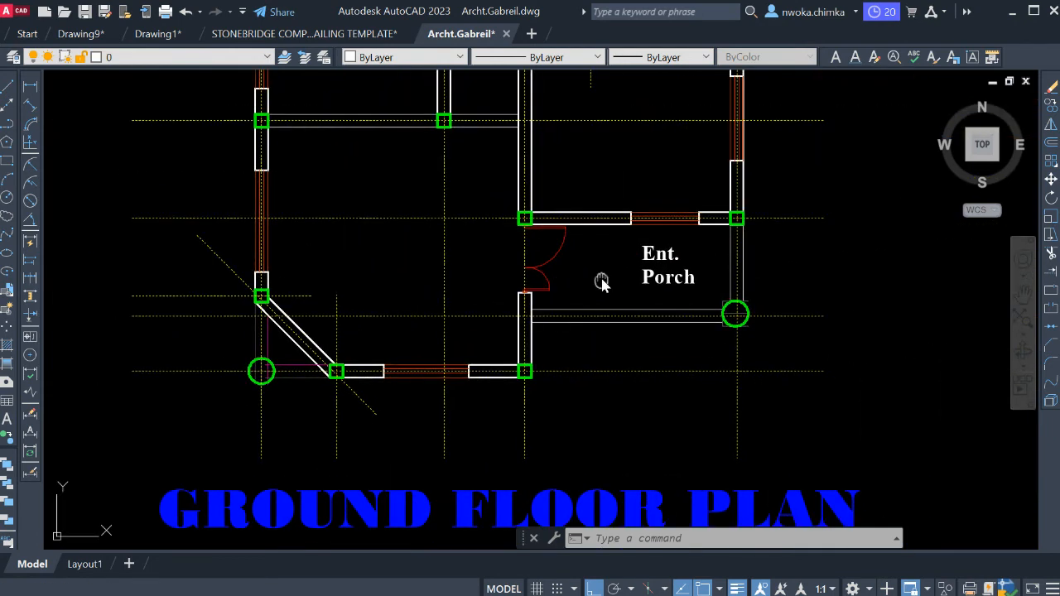
middle_click_drag(602, 283, 564, 344)
scroll(617, 309, "up", 3)
scroll(505, 283, "down", 1)
middle_click_drag(505, 283, 662, 284)
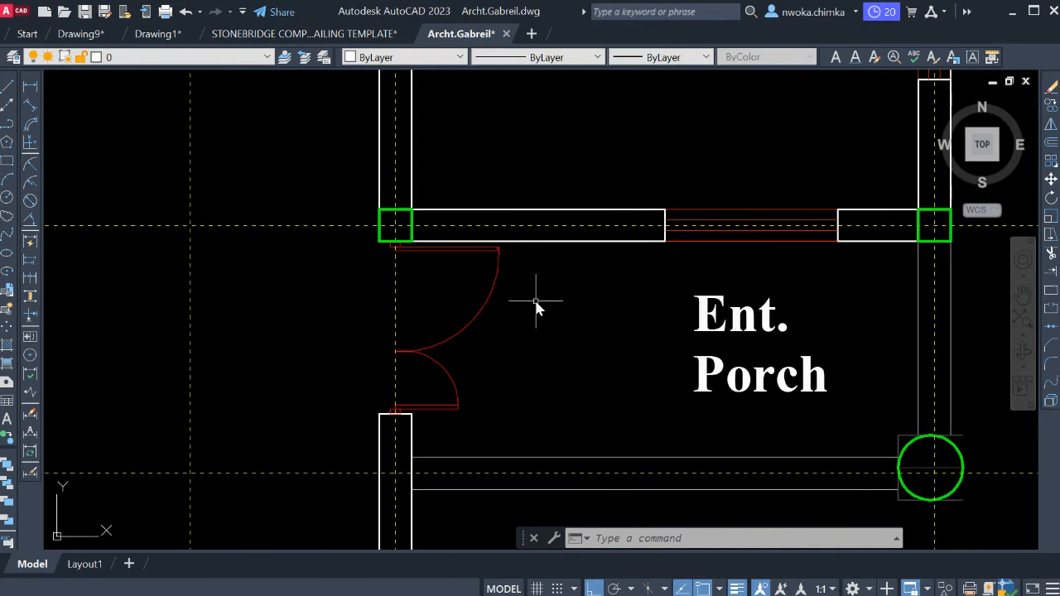
left_click(534, 302)
left_click(486, 287)
key("Return")
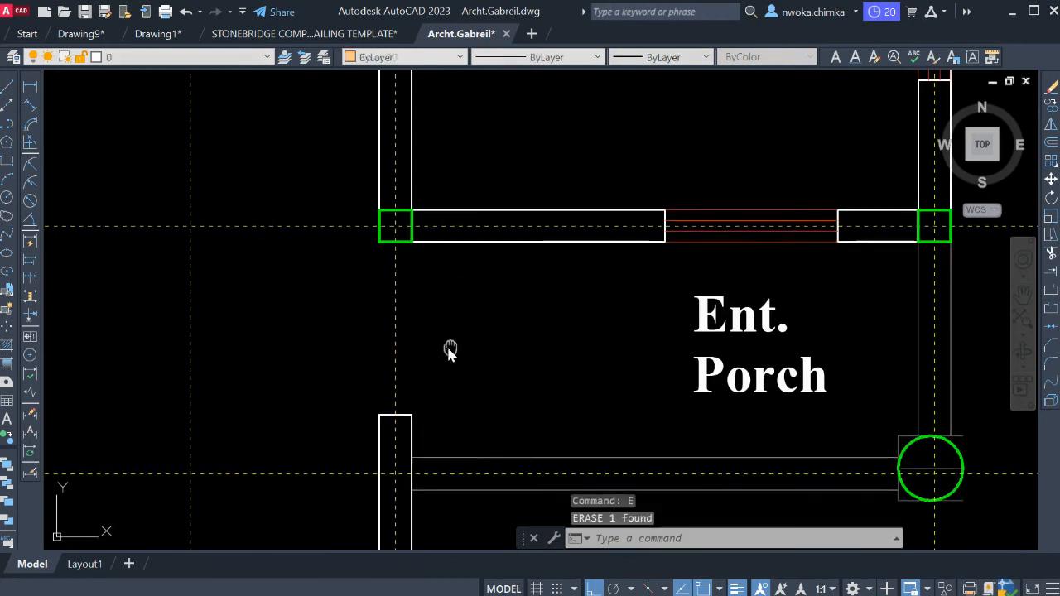
Extend both faces of the wall west of the entrance porch up to the column and erase the leftover end line.
scroll(484, 364, "up", 2)
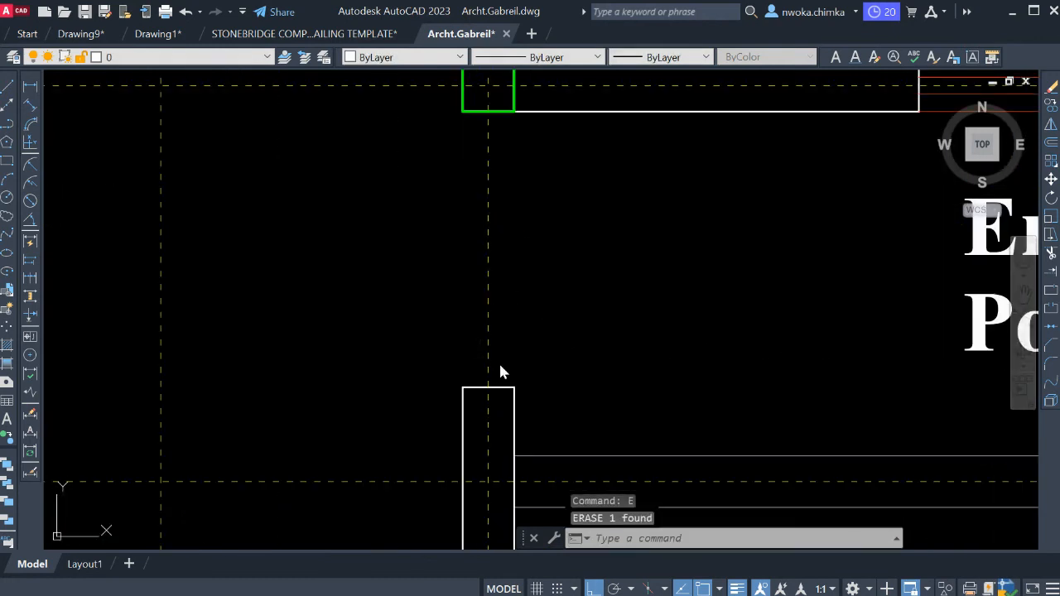
type("ex")
key("Return")
left_click(512, 417)
left_click_drag(457, 416, 470, 411)
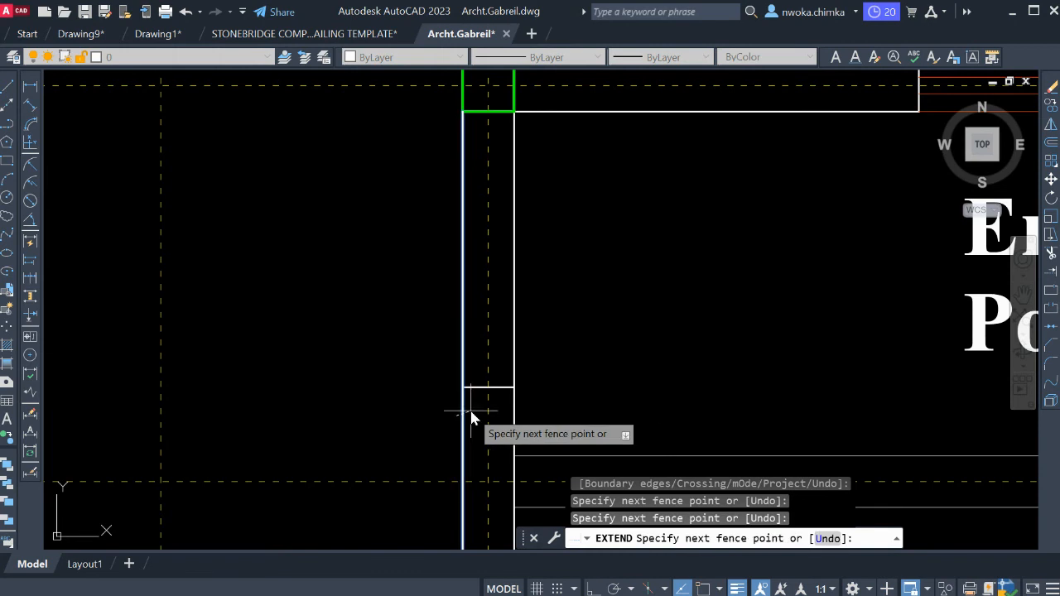
key("Return")
key("Escape")
left_click_drag(421, 372, 542, 414)
type("e")
key("Return")
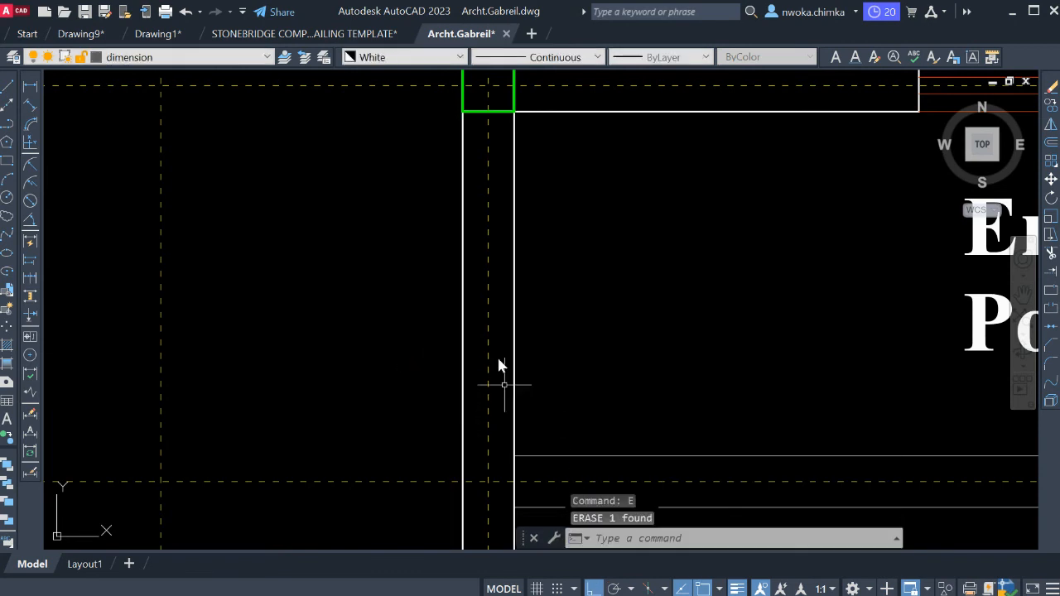
Replace the "Ent. Porch" label text with "P1".
scroll(522, 340, "down", 5)
scroll(664, 308, "up", 3)
left_click(614, 330)
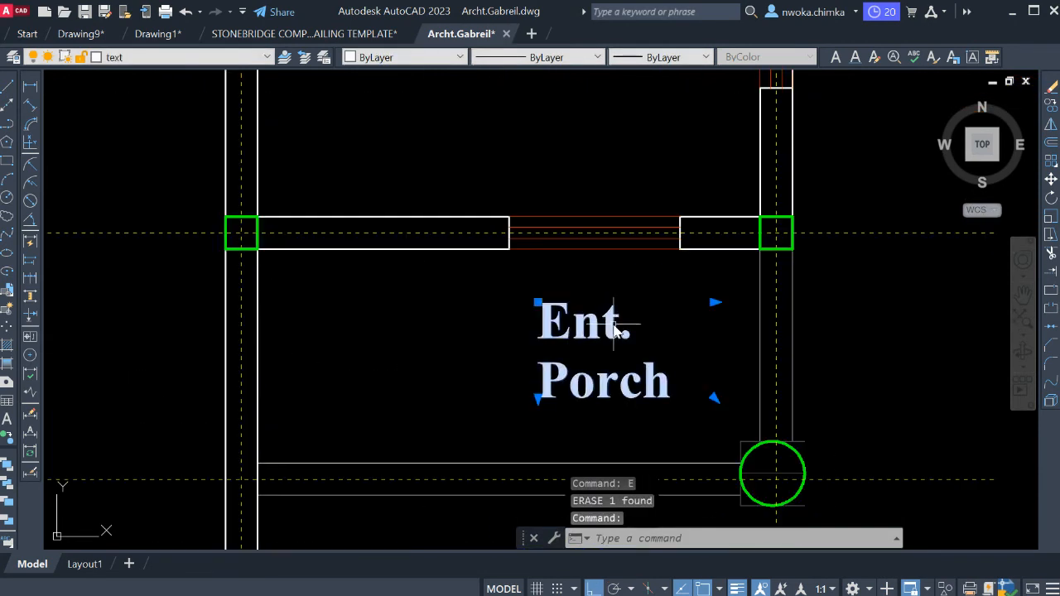
double_click(677, 381)
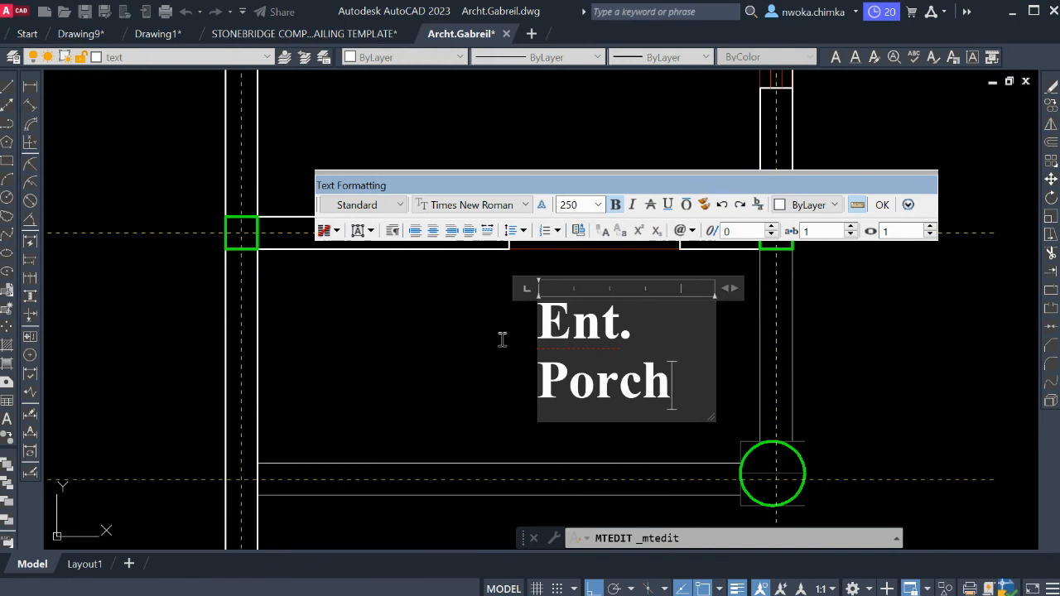
key("ctrl+a")
type("P1")
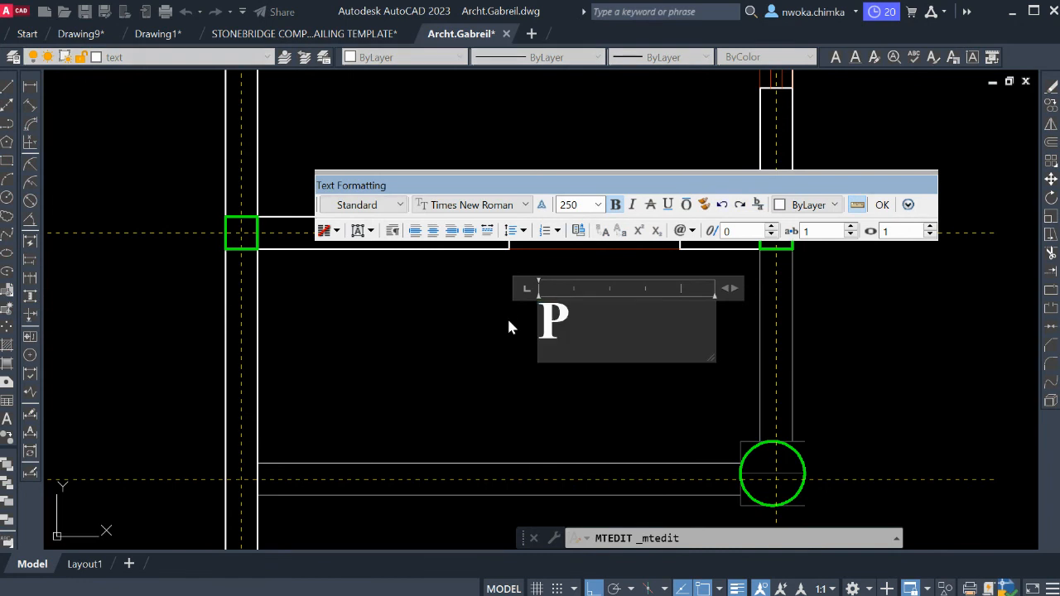
left_click(508, 374)
Move the P1 label west and slightly down, closer to the middle of the entrance porch.
left_click(639, 320)
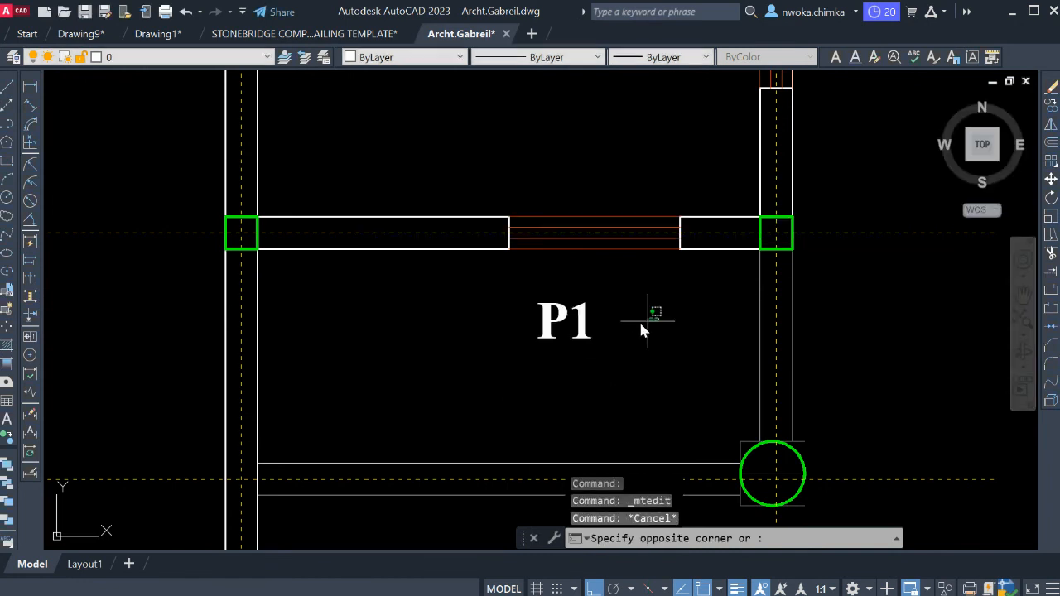
left_click(590, 326)
type("m")
key("Return")
left_click(573, 365)
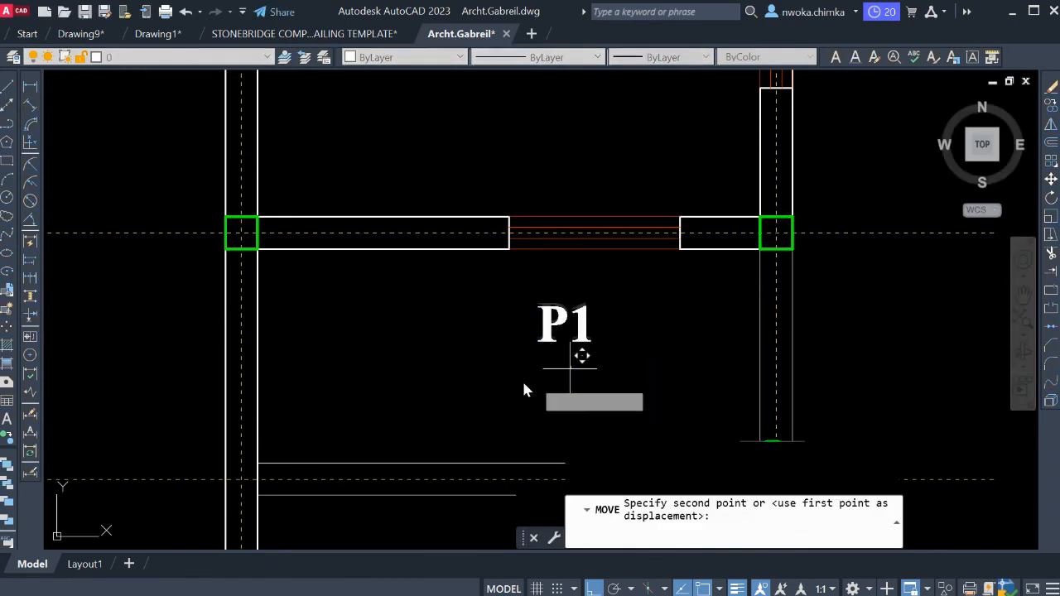
left_click(540, 336)
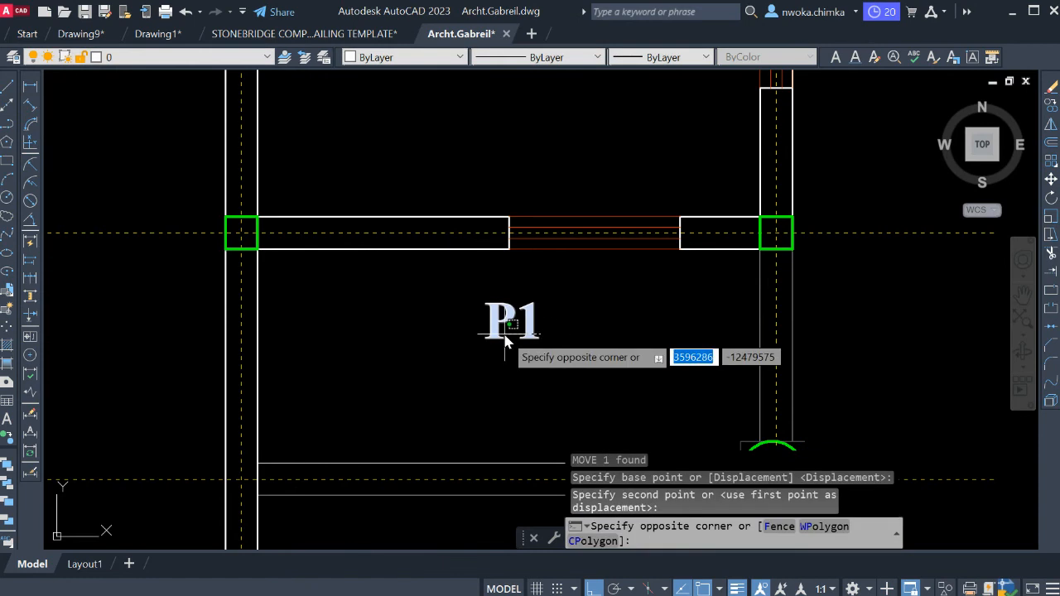
type("m")
key("Return")
left_click(507, 334)
left_click(508, 331)
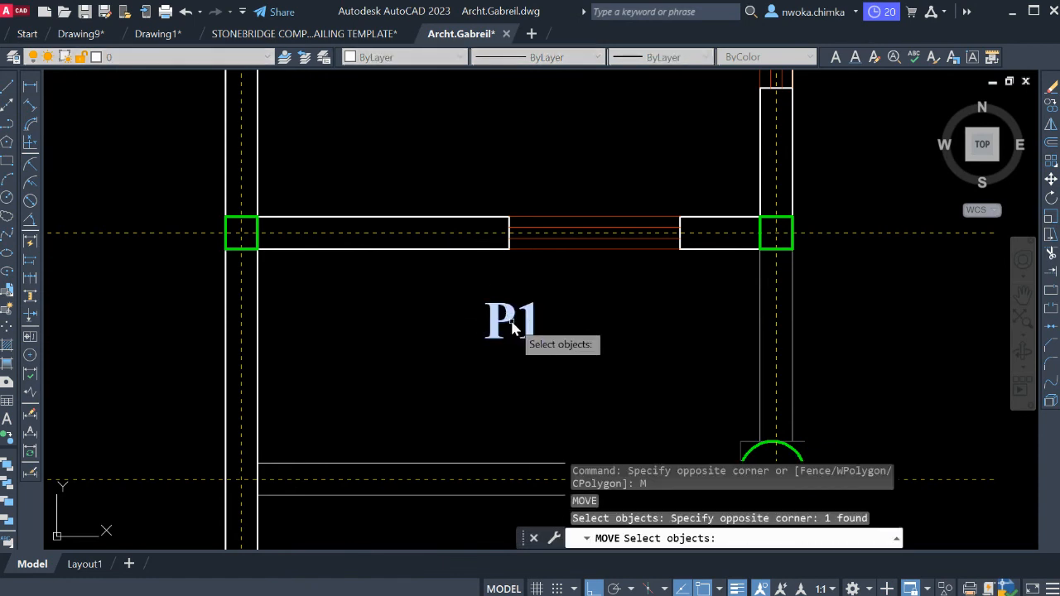
left_click(515, 344)
key("Return")
left_click(533, 332)
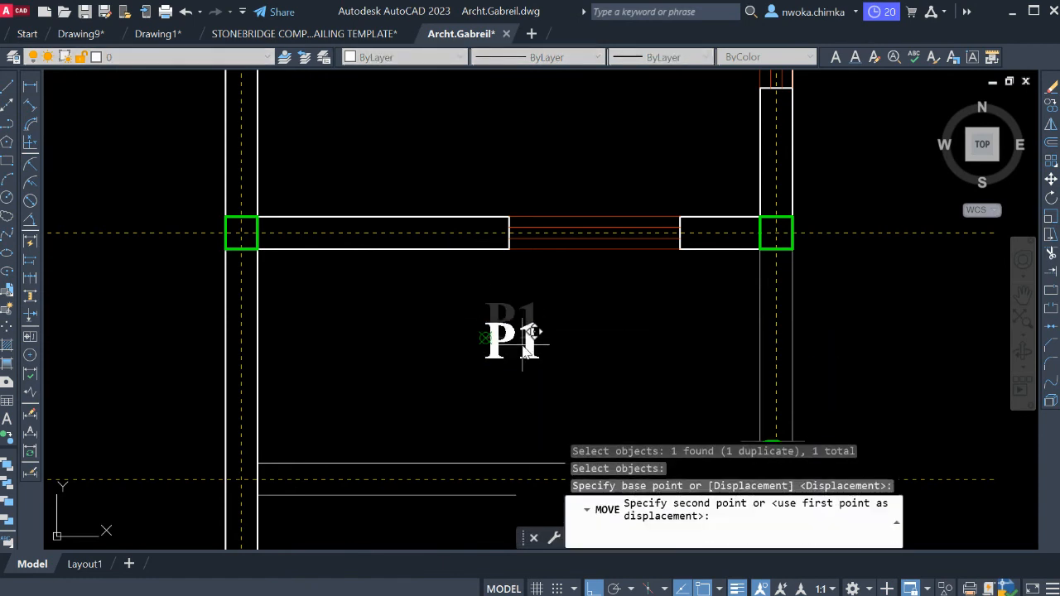
left_click(497, 341)
Copy the P1 label into the room directly north of the entrance porch.
left_click(515, 326)
left_click(485, 340)
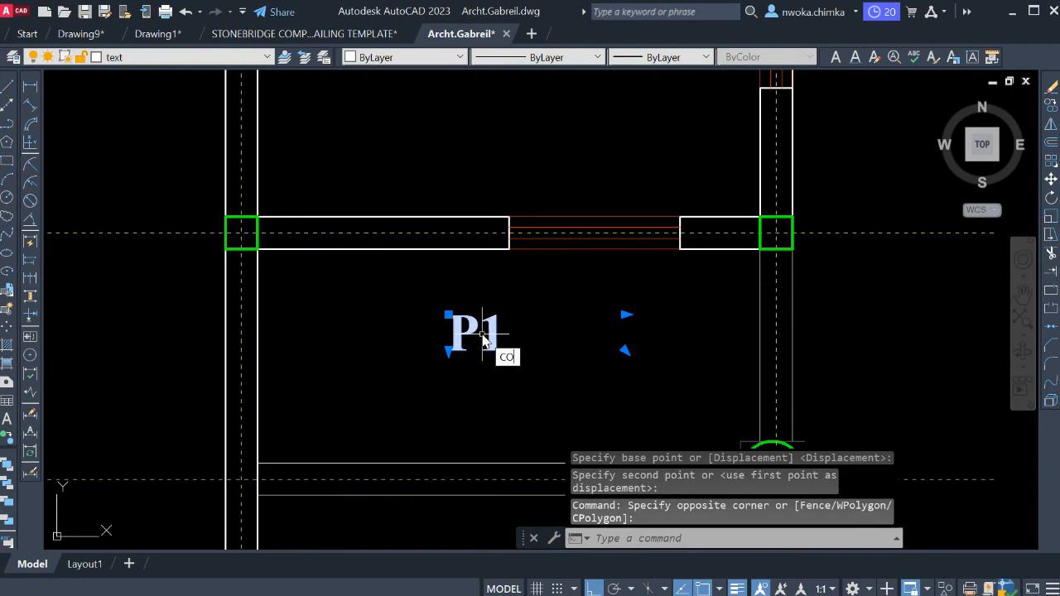
key("Return")
left_click(506, 335)
scroll(617, 401, "down", 4)
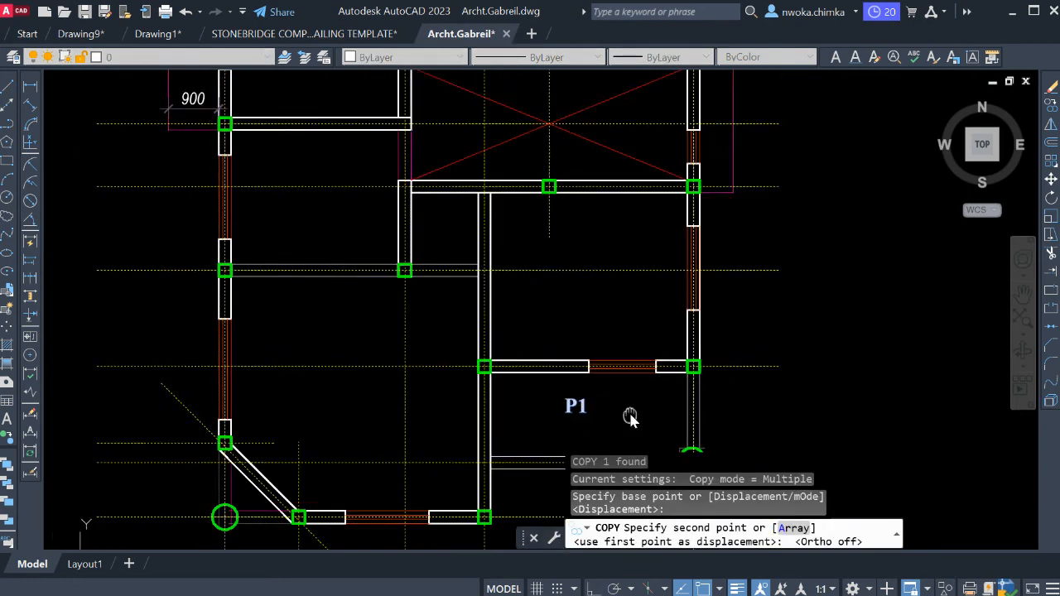
scroll(630, 418, "down", 2)
scroll(610, 348, "up", 4)
key("Escape")
Change the copied label in the room north of the porch to "P2".
left_click(602, 331)
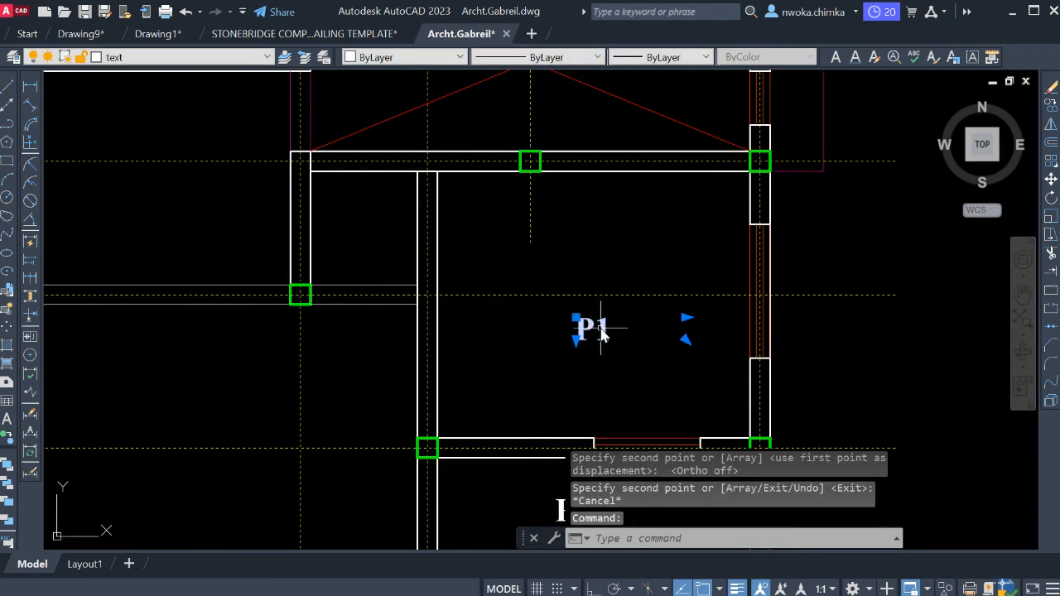
double_click(595, 332)
left_click_drag(595, 334, 655, 363)
type("2")
left_click(637, 381)
key("Escape")
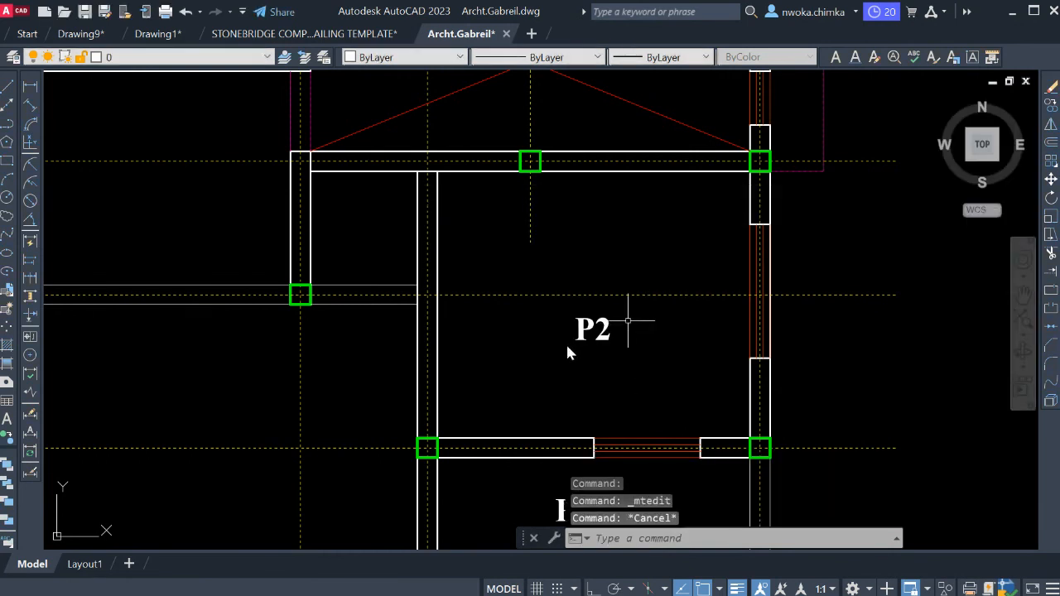
Copy the P2 label into the main lounge, near the diagonal wall.
left_click(568, 351)
key("space")
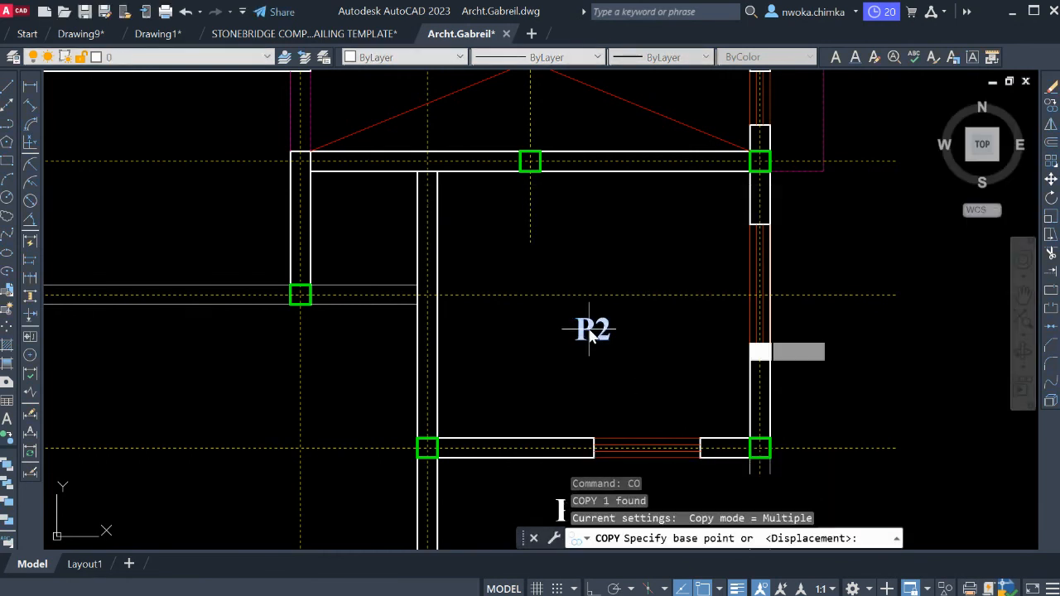
left_click(589, 330)
scroll(580, 333, "down", 4)
scroll(499, 381, "up", 4)
left_click(506, 383)
key("Escape")
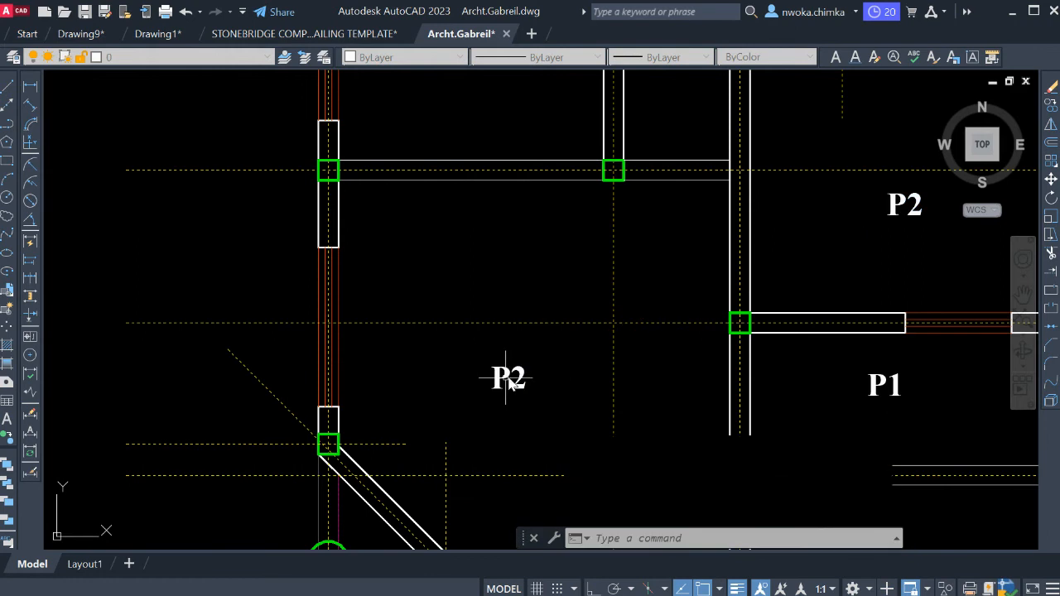
Change the copied label in the main lounge to "P3".
left_click(513, 381)
double_click(513, 381)
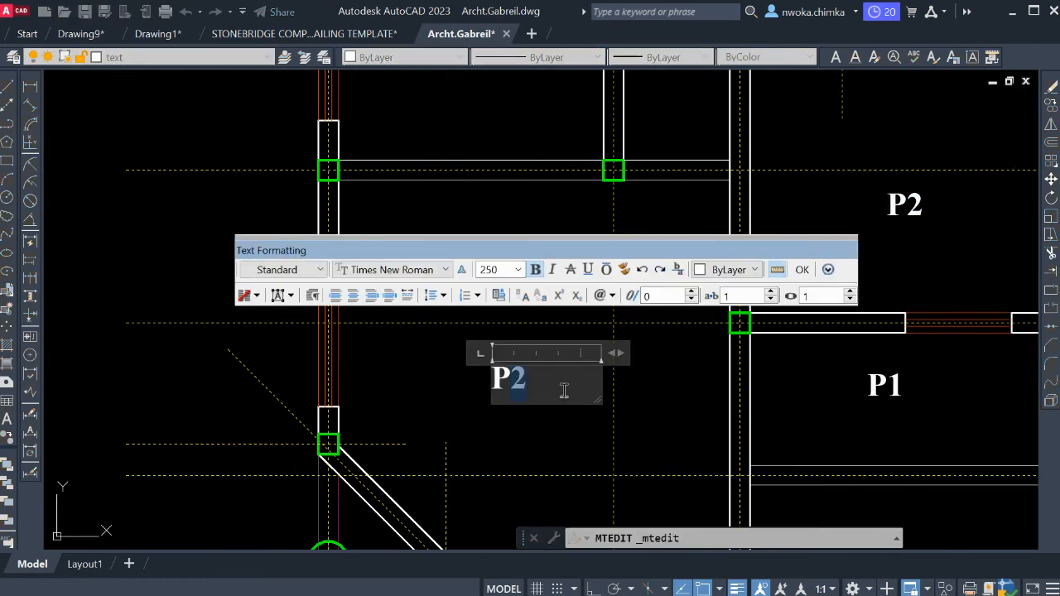
left_click(548, 434)
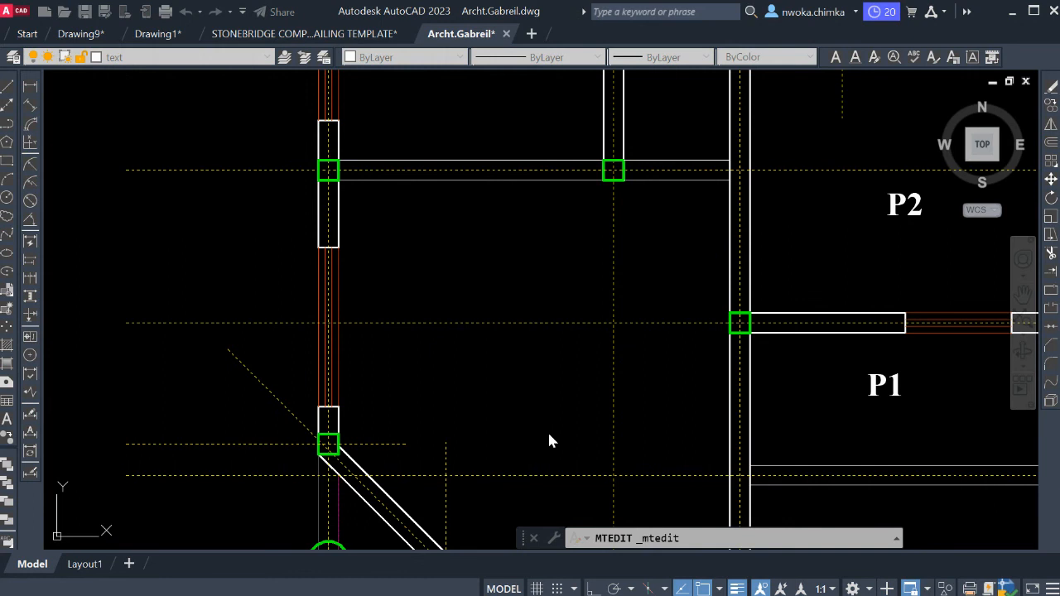
Copy the P3 label into the room directly north of the main lounge, erasing the extra copy placed in the small space beside it.
left_click(531, 382)
left_click(515, 382)
type("c")
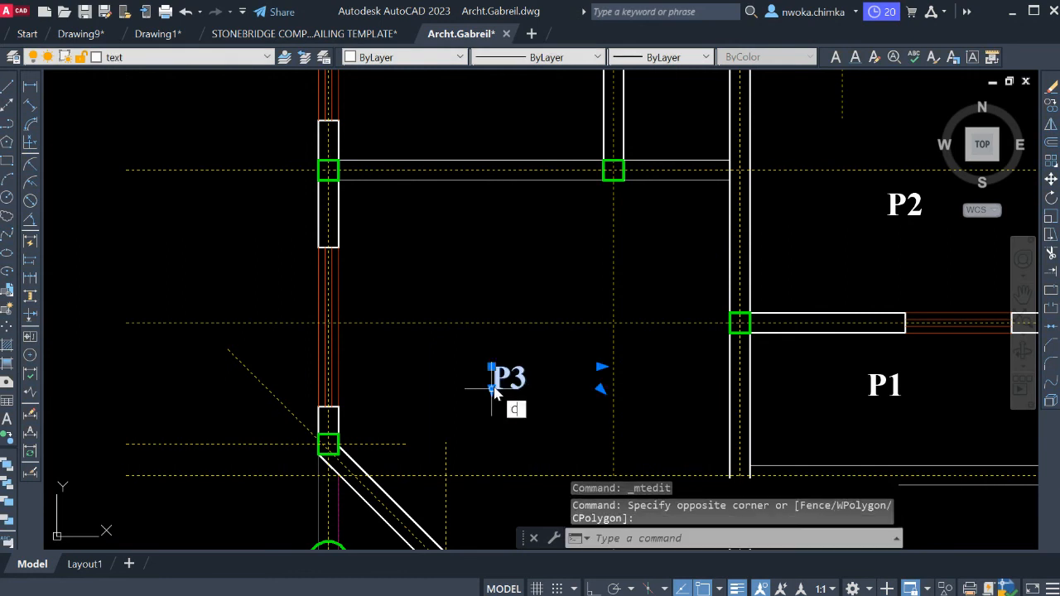
type("o")
key("Return")
left_click(530, 383)
scroll(569, 414, "down", 2)
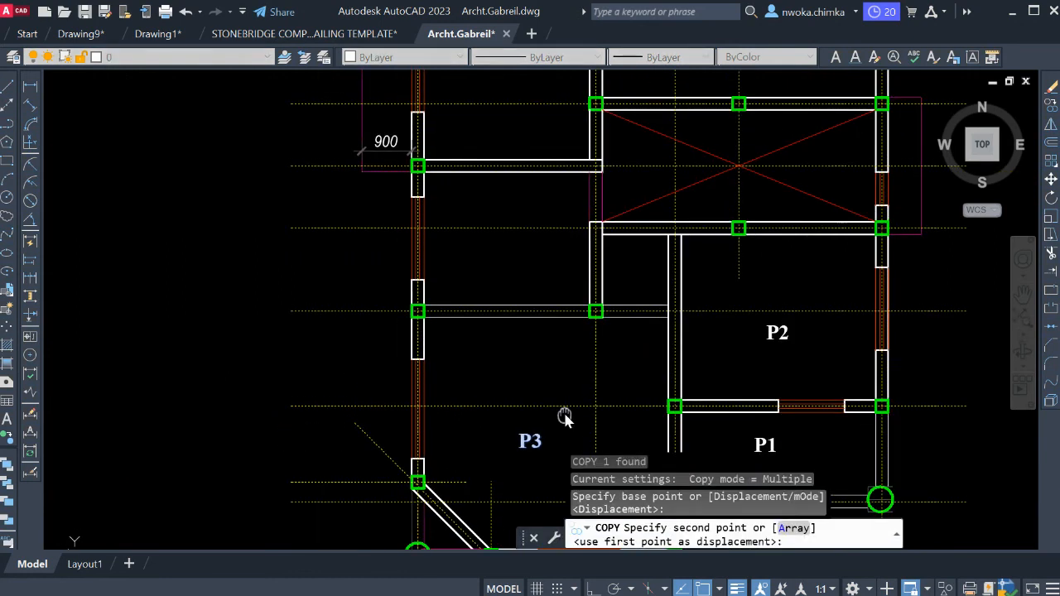
scroll(630, 286, "up", 4)
left_click(626, 264)
scroll(654, 311, "down", 4)
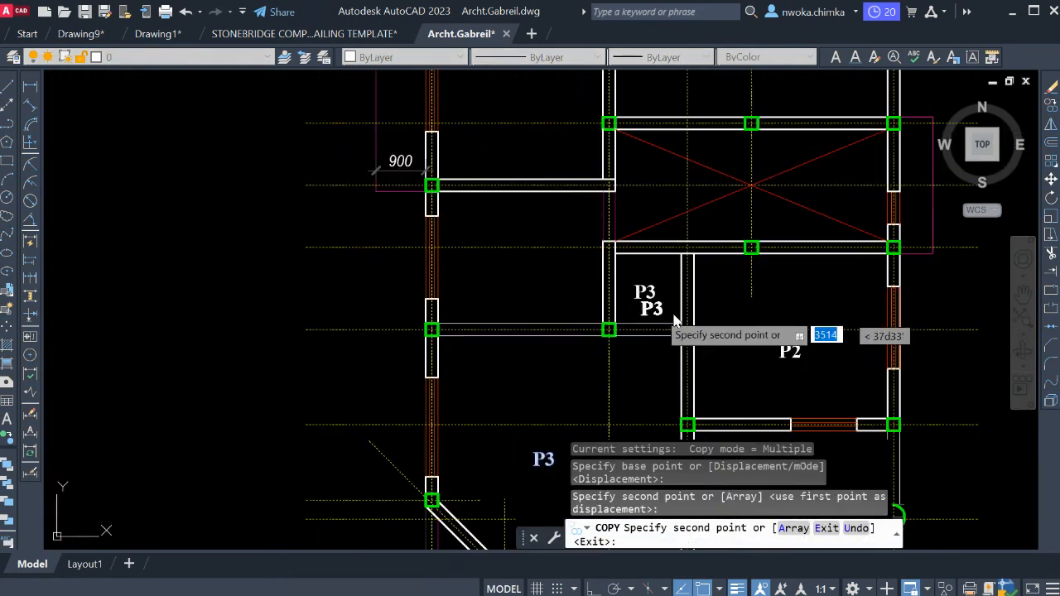
left_click(531, 282)
key("Escape")
left_click(631, 296)
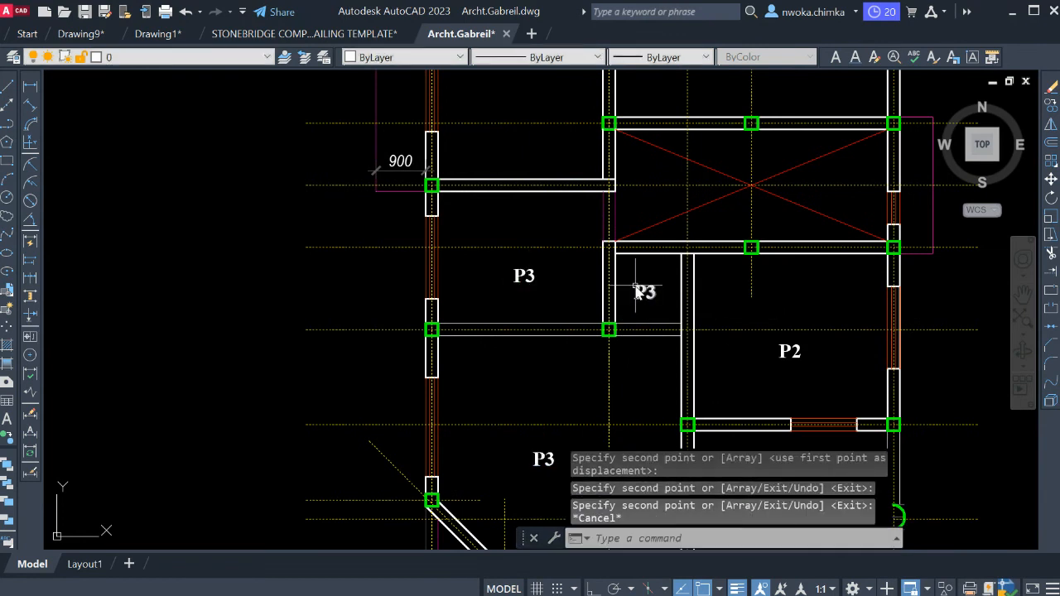
key("Return")
Change the copied label in the room north of the main lounge to "P4".
left_click(524, 280)
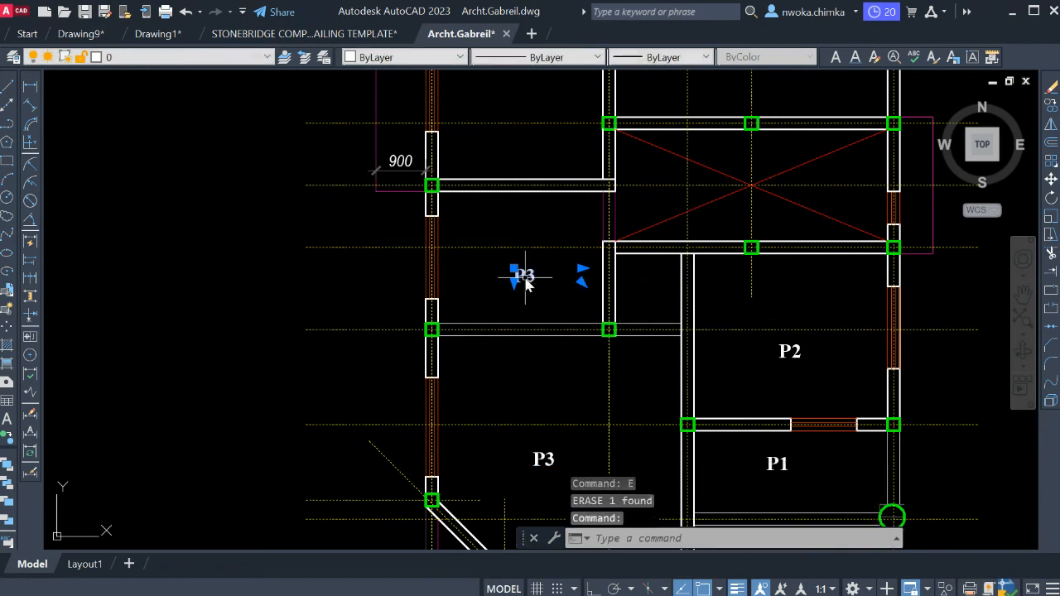
double_click(525, 280)
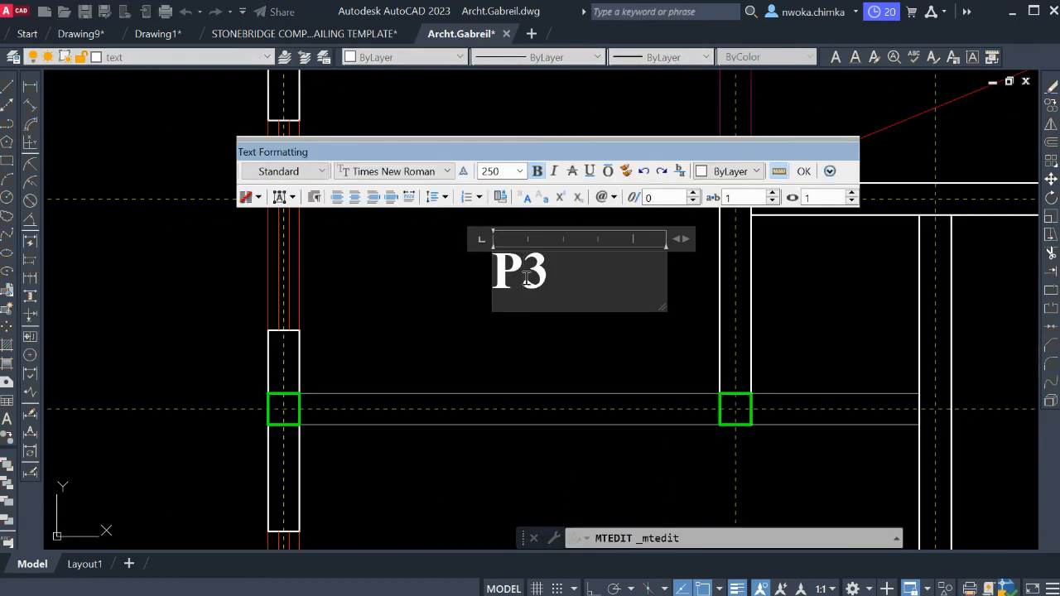
left_click(571, 360)
left_click(580, 395)
key("Escape")
Copy the P4 label into the next two rooms to the north, up to the one beside the round corner column.
left_click(573, 292)
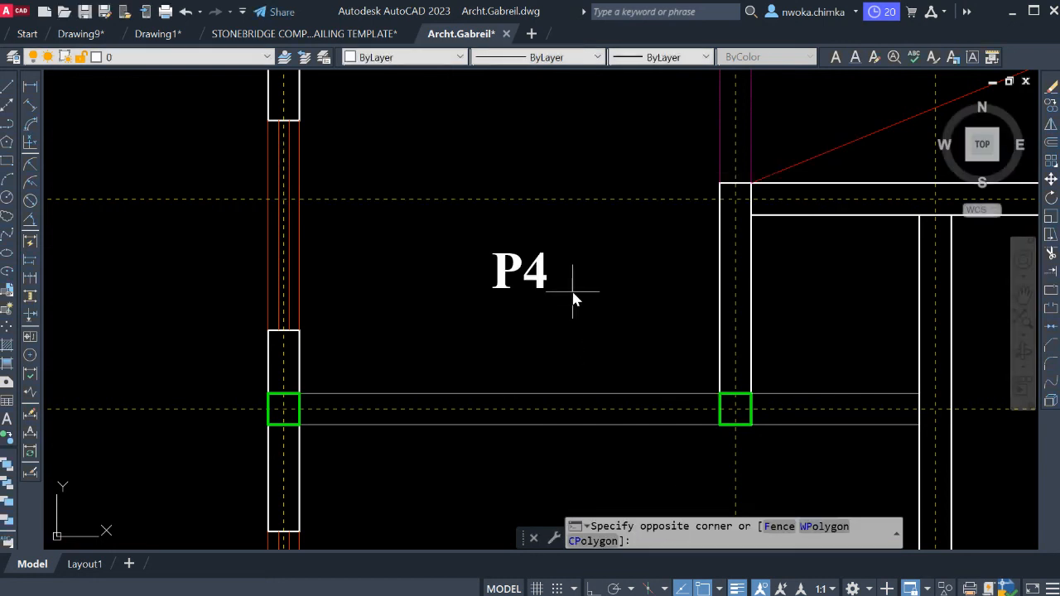
left_click(495, 266)
key("space")
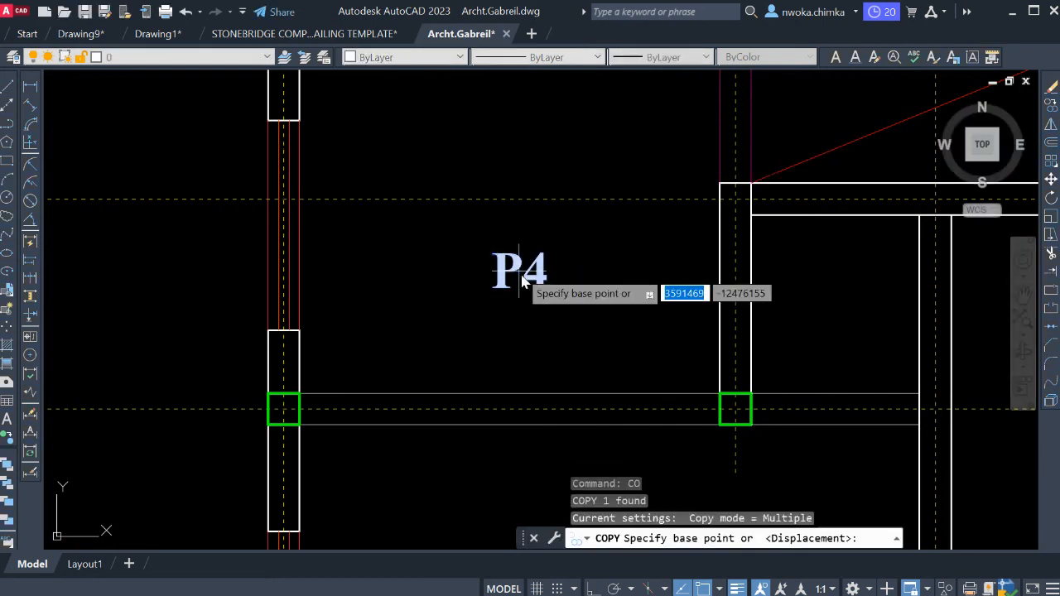
left_click(521, 271)
scroll(518, 370, "down", 2)
middle_click_drag(560, 285, 586, 370)
middle_click_drag(587, 297, 602, 397)
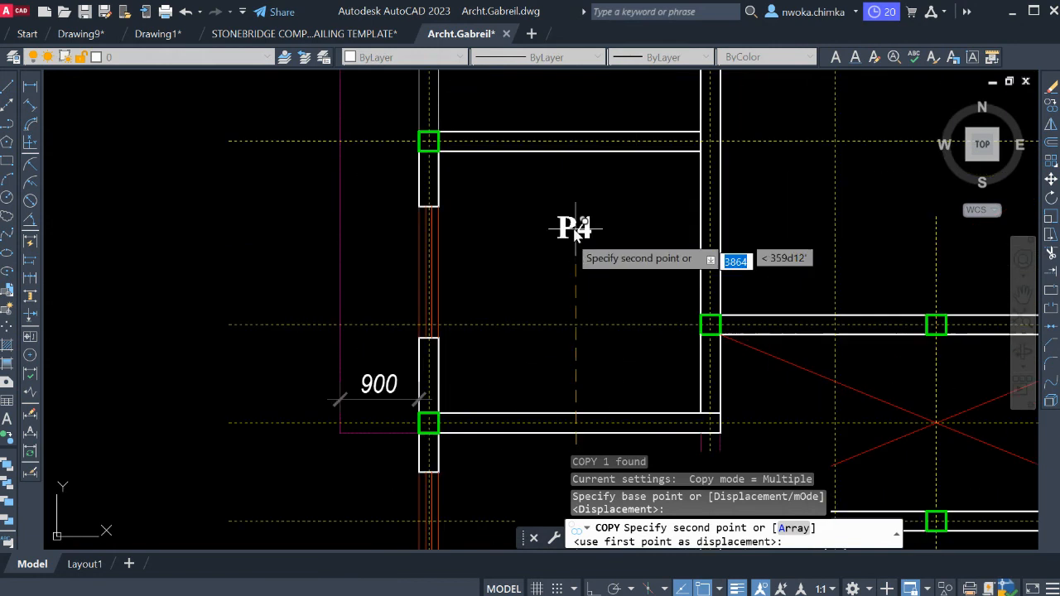
left_click(568, 273)
scroll(577, 274, "down", 2)
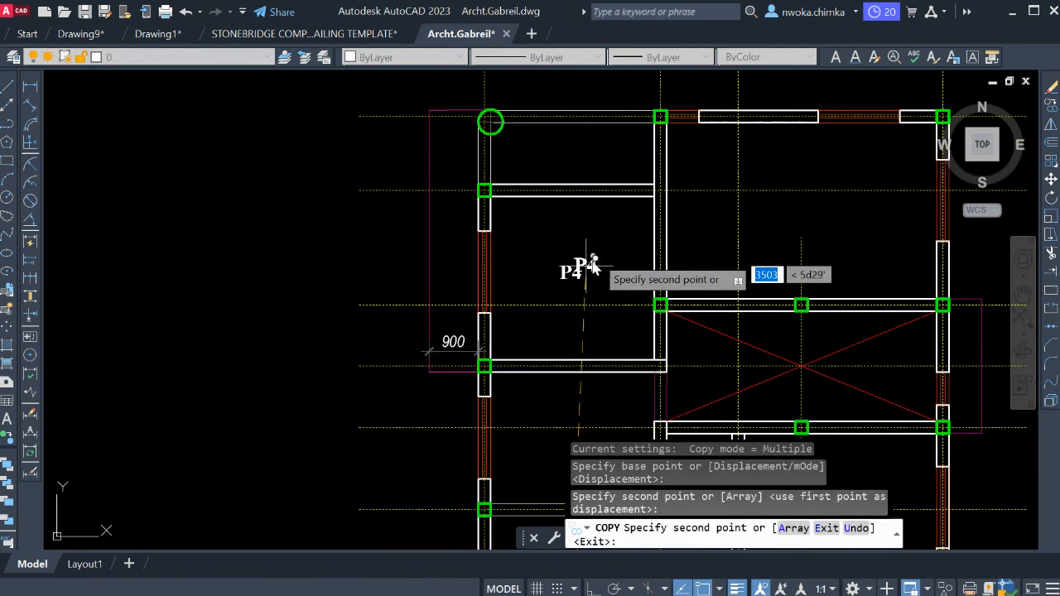
scroll(575, 162, "up", 2)
left_click(575, 154)
key("Escape")
Change the copied label in the room just north of the first P4 room to "P5".
left_click(578, 336)
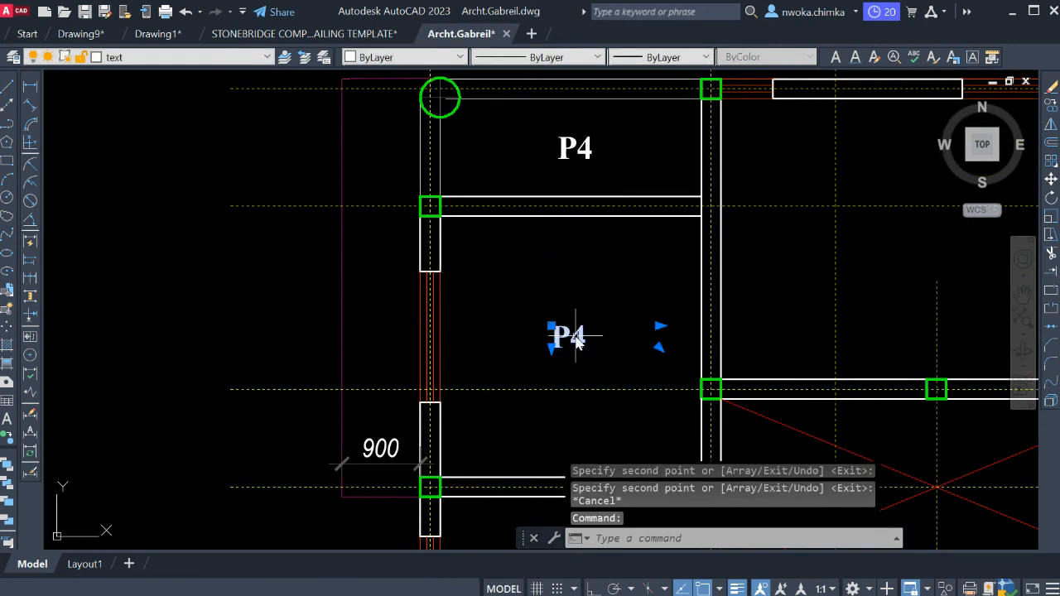
double_click(578, 336)
left_click_drag(571, 336, 653, 368)
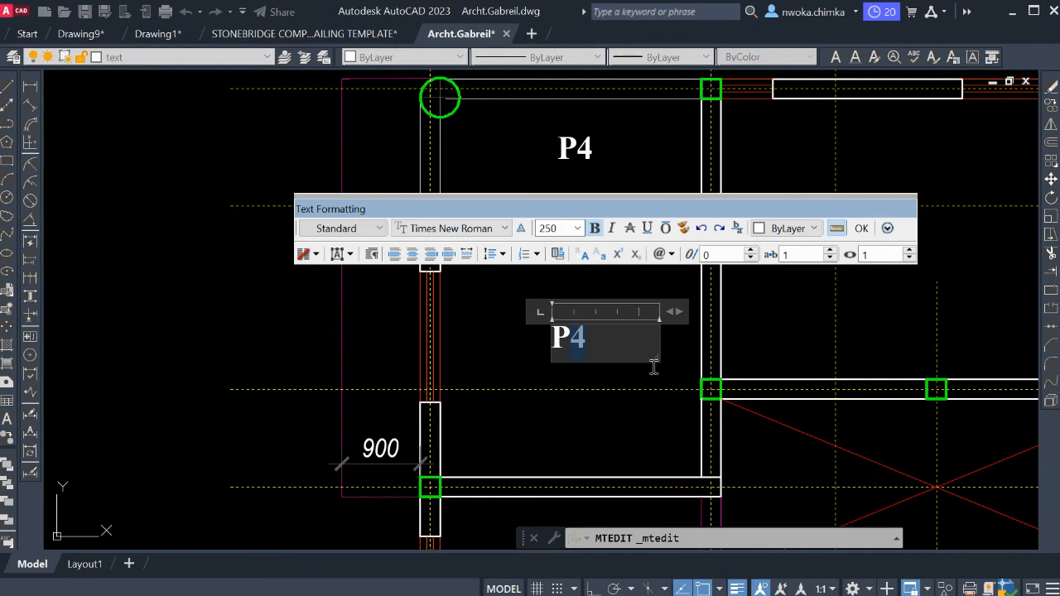
left_click(632, 370)
Change the copied label in the space beside the northwest round column to "P6".
scroll(598, 331, "down", 2)
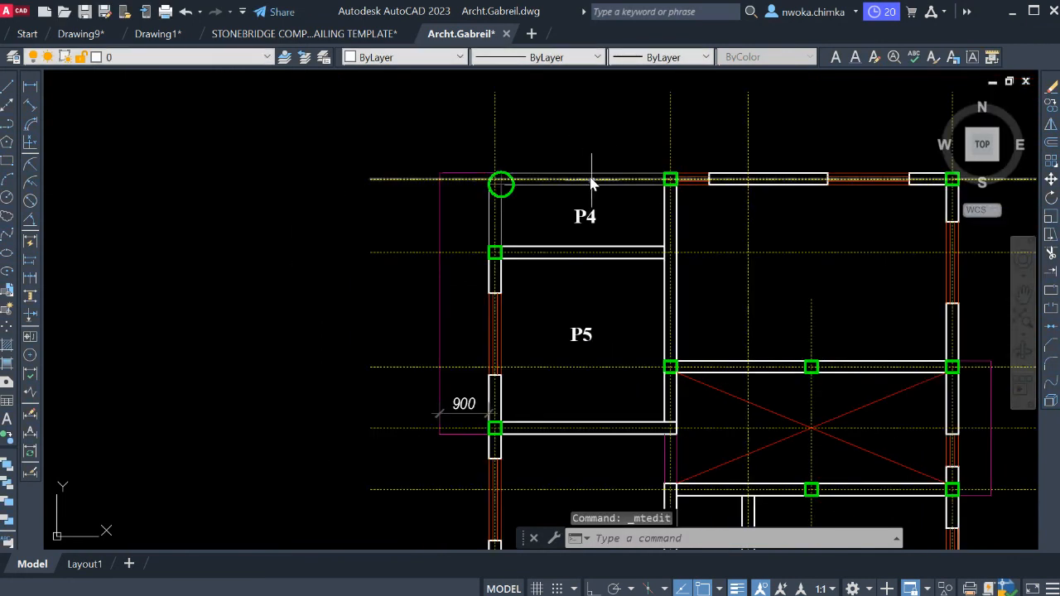
left_click(592, 217)
double_click(585, 217)
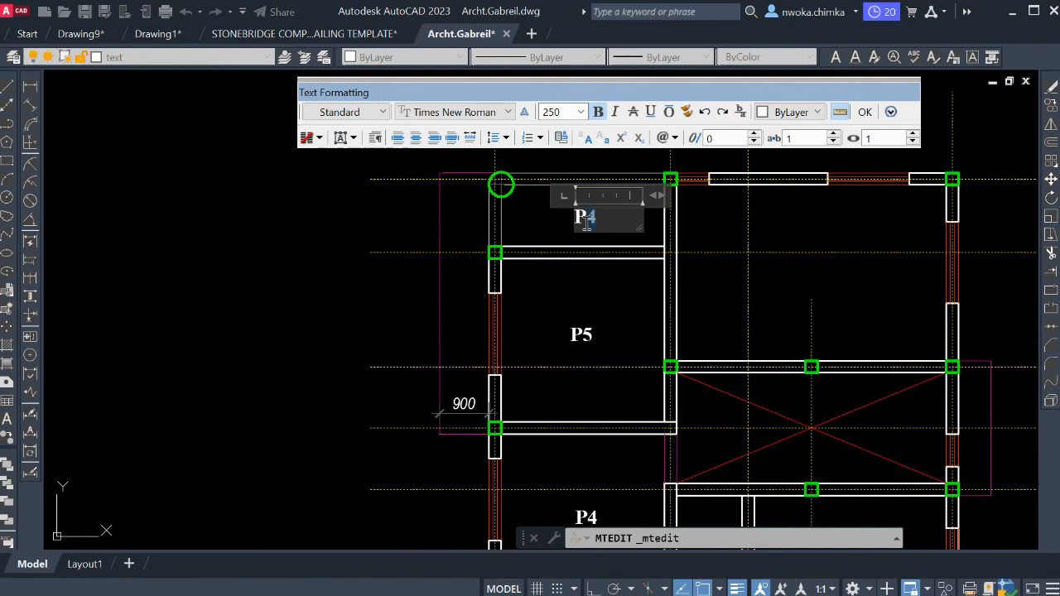
left_click(599, 309)
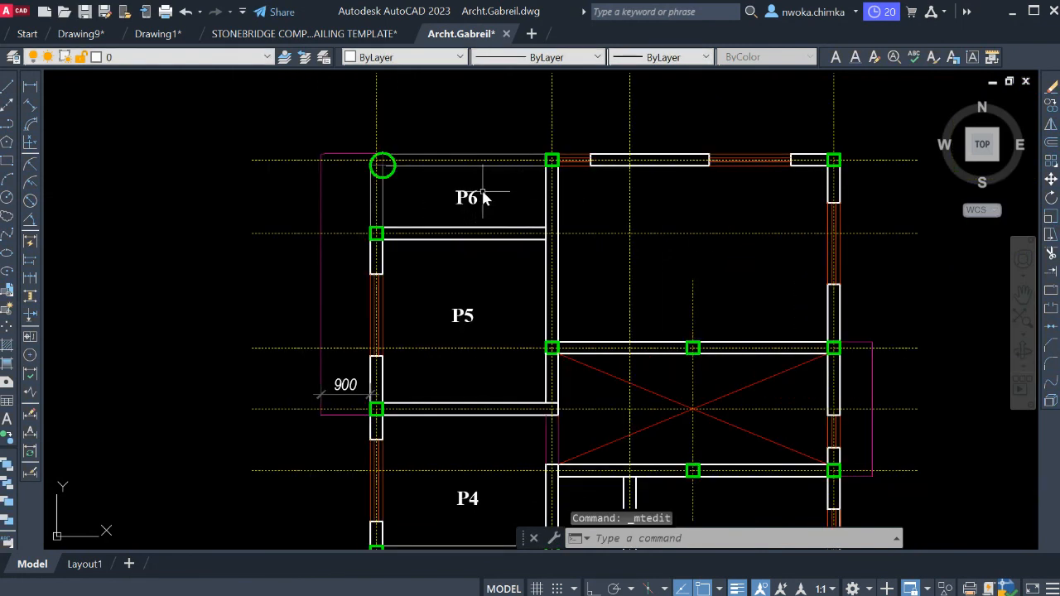
Copy the P6 label into the large northeast room.
left_click(480, 202)
key("Return")
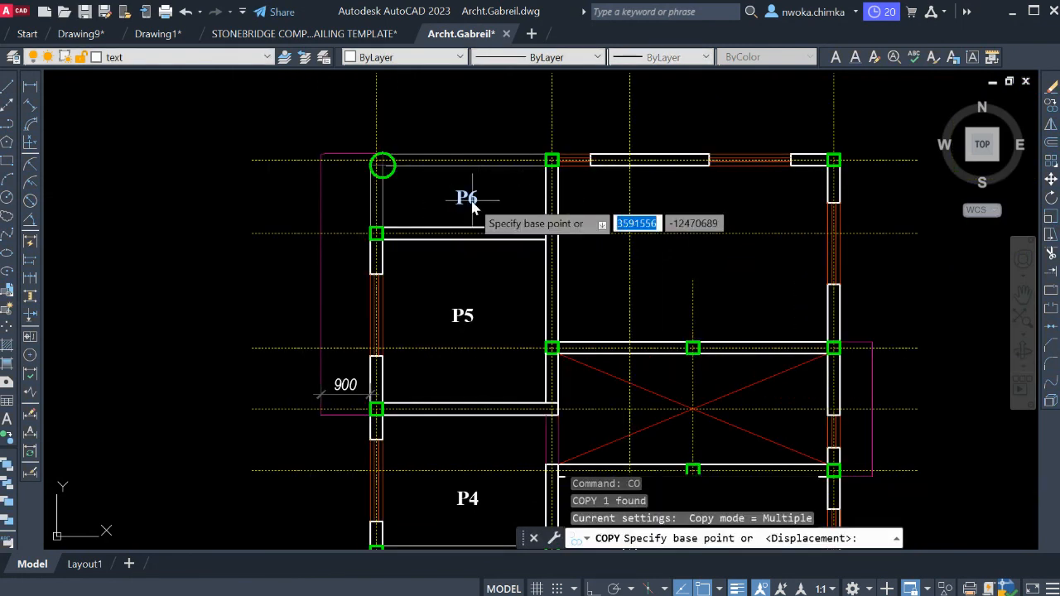
left_click(479, 204)
left_click(712, 263)
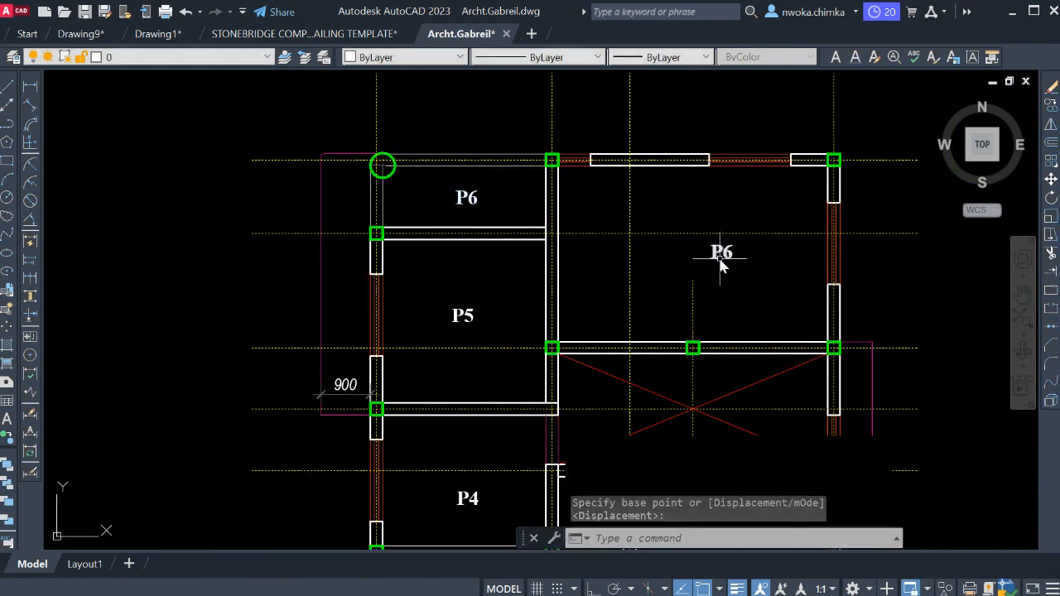
scroll(719, 260, "up", 4)
key("Escape")
Change the copied label in the large northeast room to "P7".
double_click(731, 248)
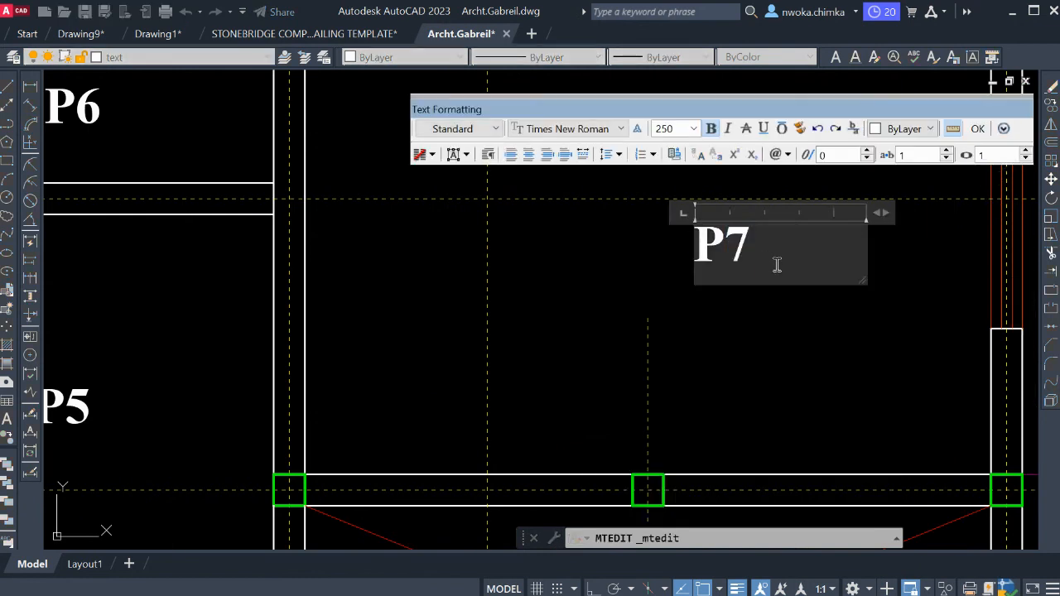
type("7")
left_click(773, 322)
Copy the P7 label into the small space between the P4 and P2 rooms.
scroll(749, 286, "down", 4)
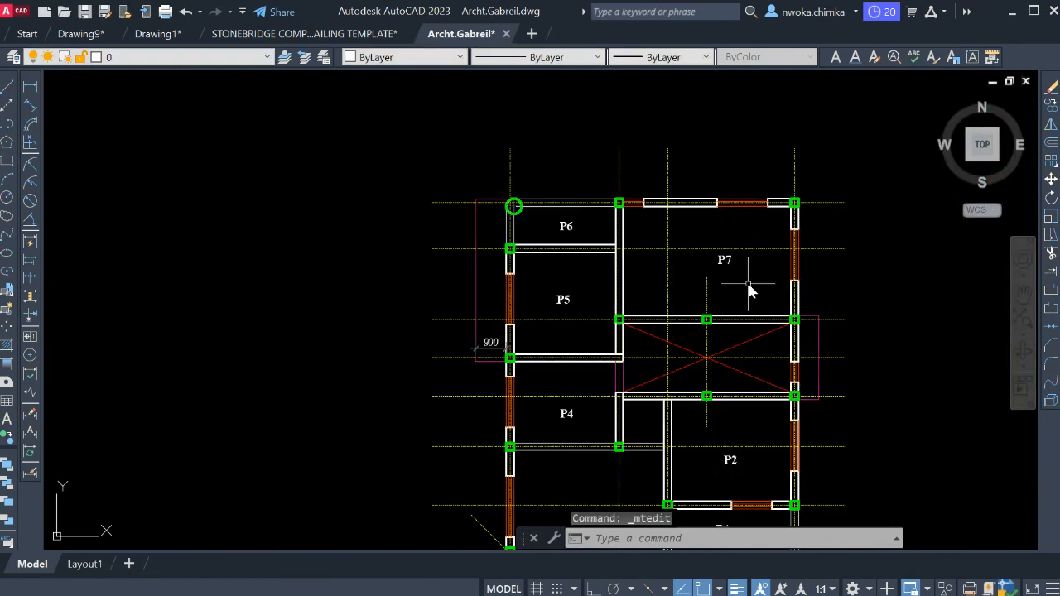
middle_click_drag(750, 290, 673, 232)
scroll(636, 238, "up", 2)
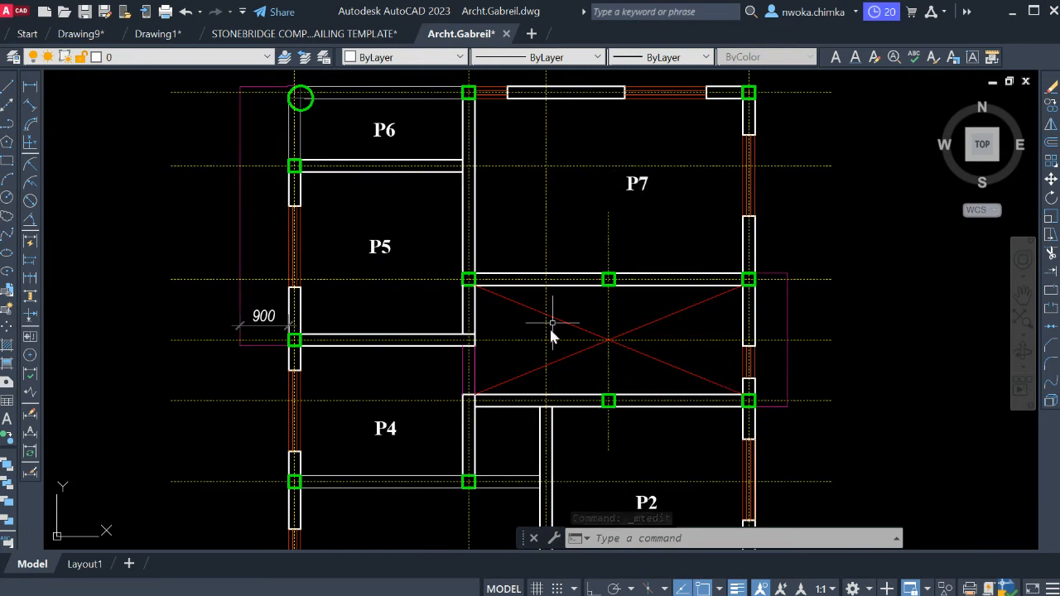
left_click(639, 186)
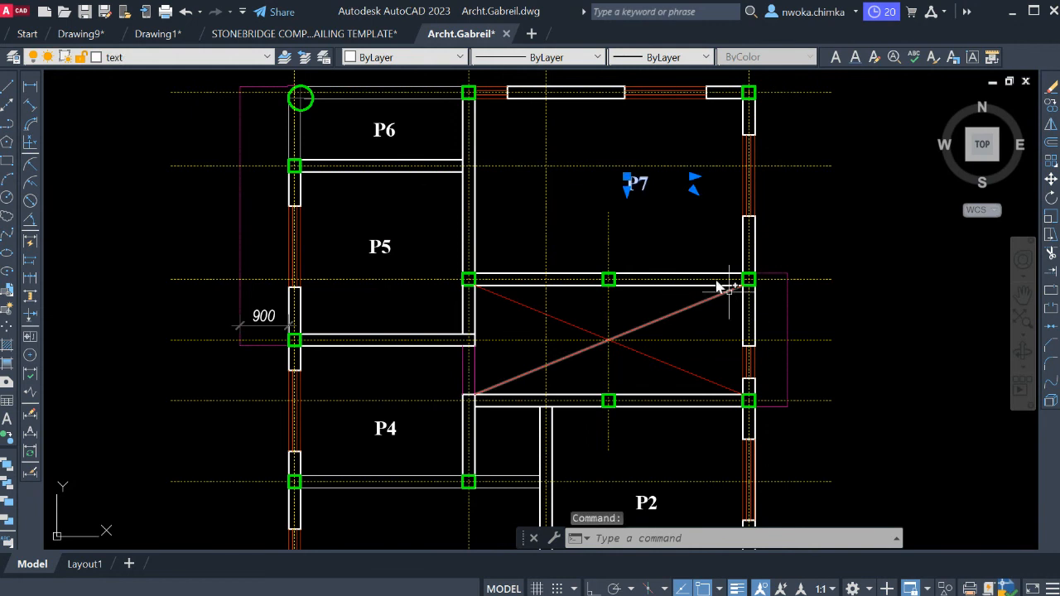
type("co")
key("Return")
left_click(640, 190)
scroll(676, 226, "down", 2)
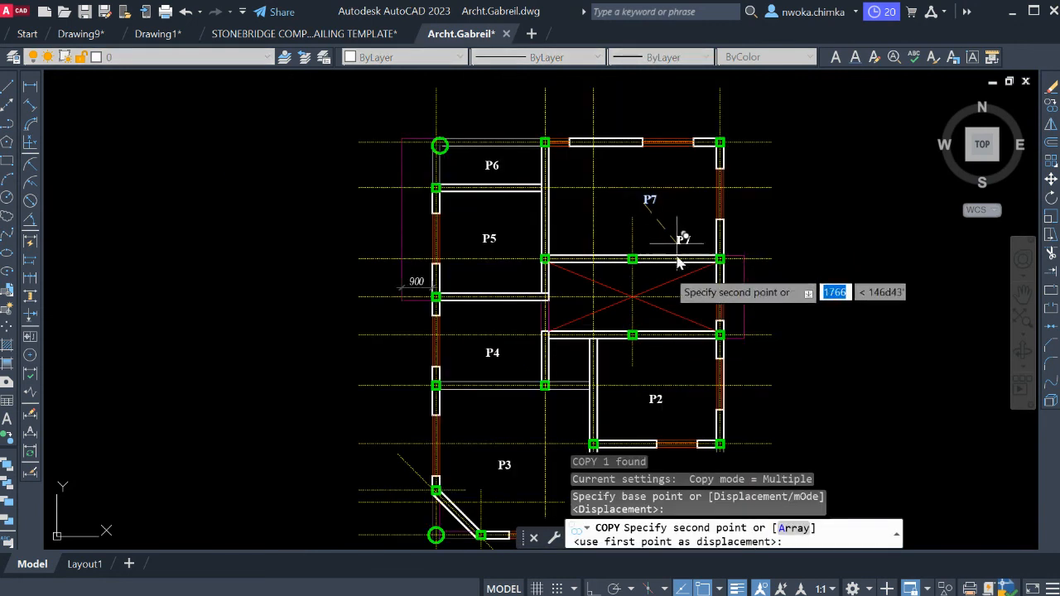
scroll(571, 365, "up", 3)
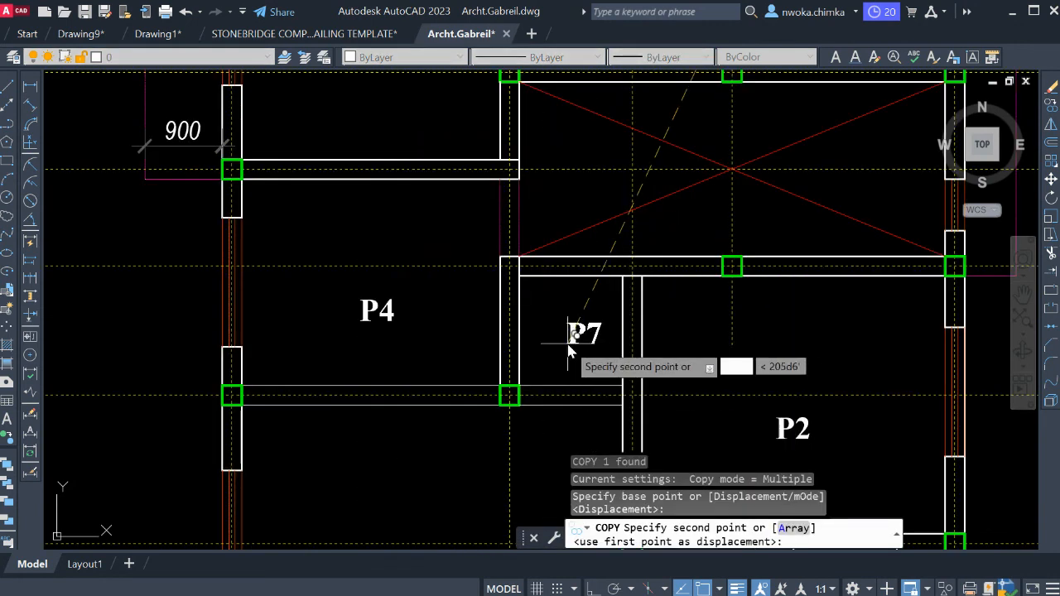
left_click(561, 343)
key("Escape")
Change the copied label in the small space between P4 and P2 to "P8".
left_click(593, 331)
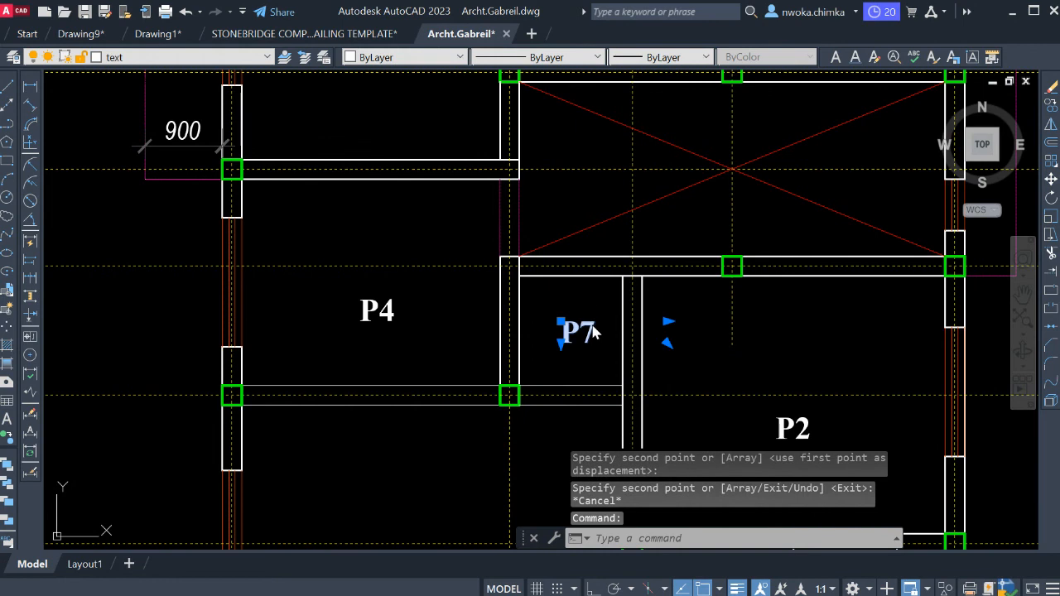
double_click(593, 332)
left_click_drag(587, 331, 620, 339)
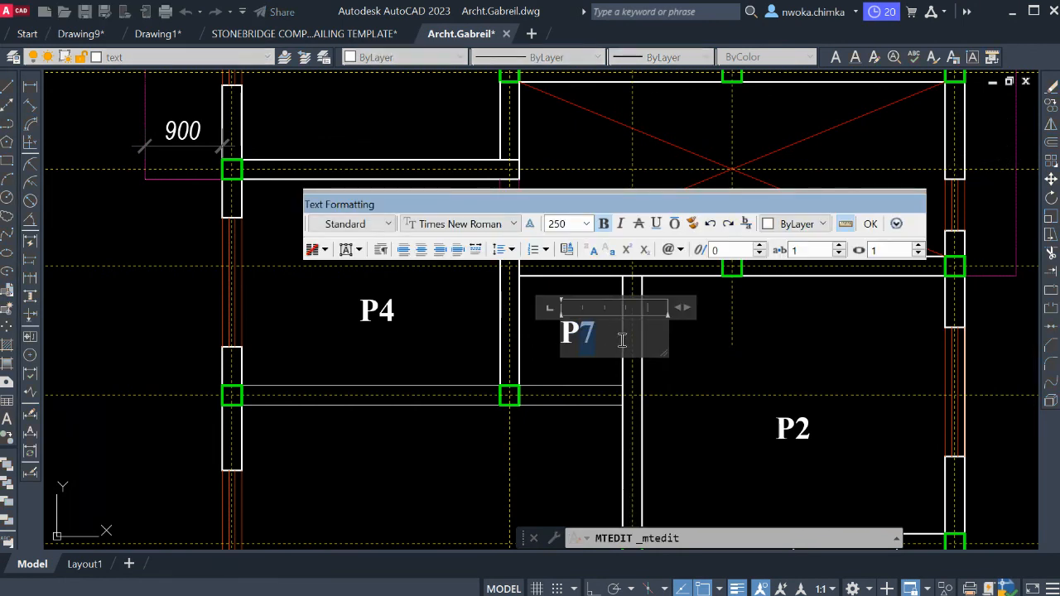
left_click(667, 358)
Copy the P8 label into the triangular area between the diagonal wall and the southwest round column.
left_click(579, 331)
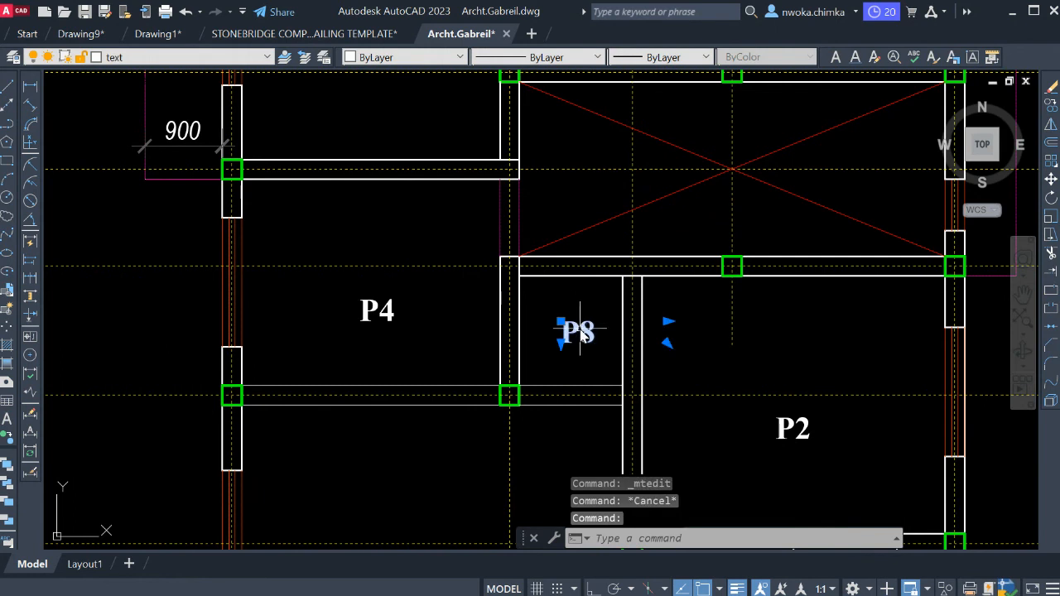
type("co")
key("space")
left_click(510, 395)
scroll(555, 240, "down", 6)
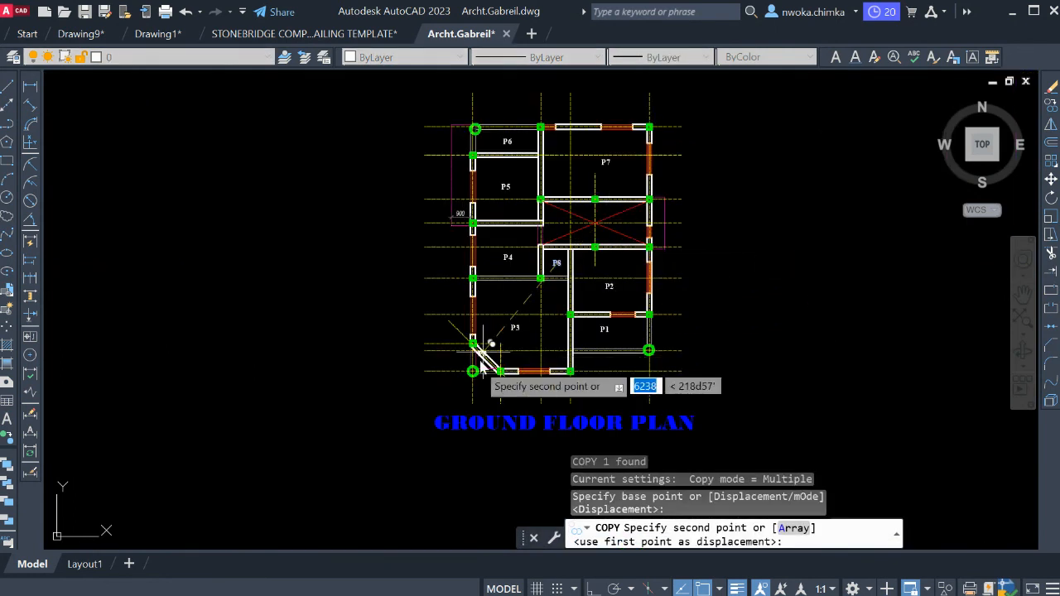
scroll(483, 365, "up", 10)
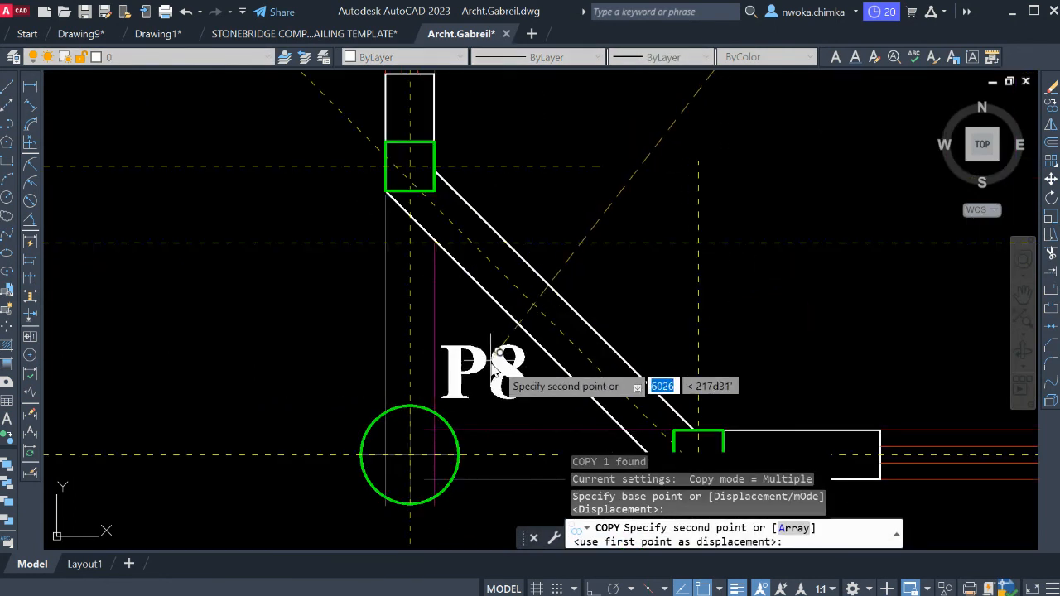
left_click(501, 360)
key("Escape")
Change the copied label in the triangular southwest corner area to "P9".
left_click(509, 361)
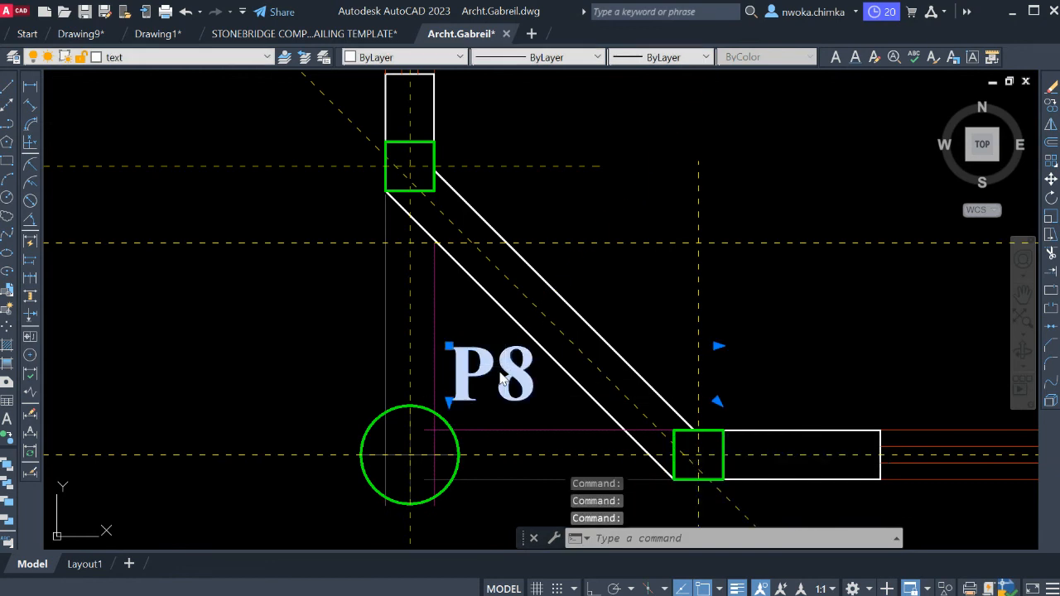
double_click(500, 377)
left_click_drag(497, 376, 534, 383)
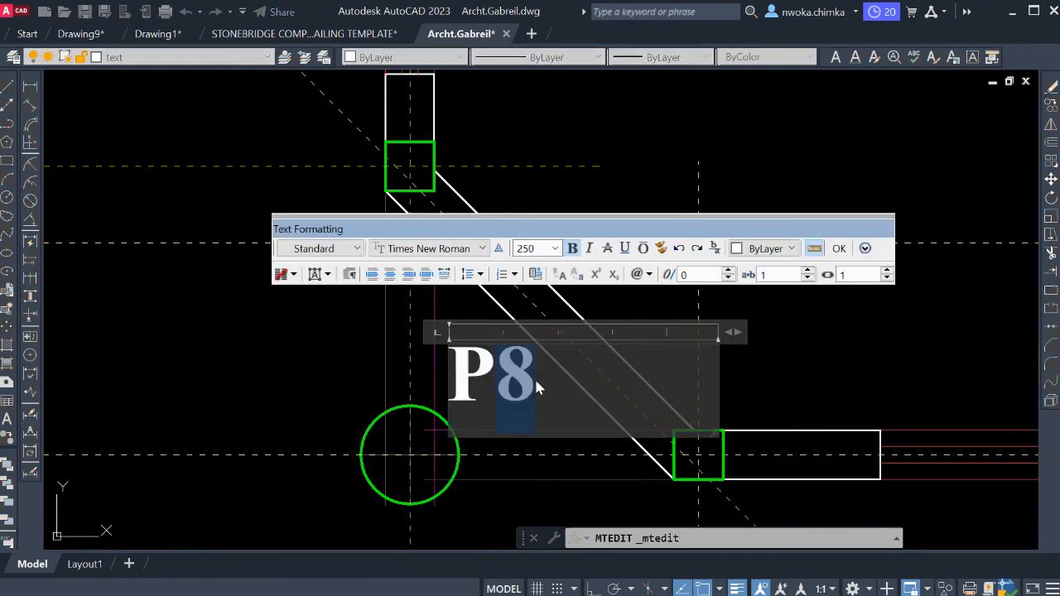
type("9")
left_click(839, 335)
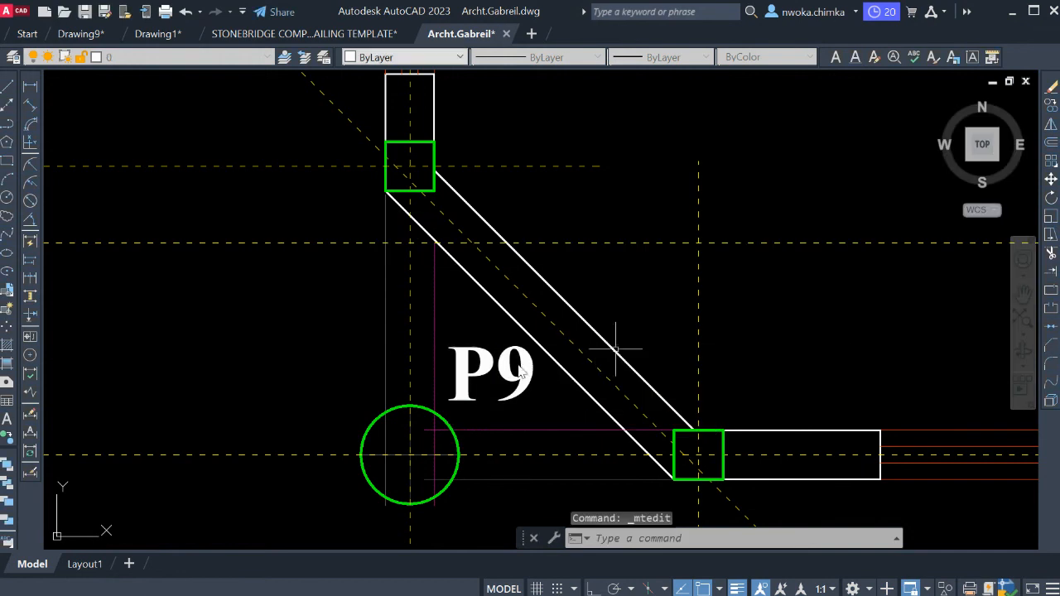
Select the P9 label beside the southwest round column.
left_click(513, 366)
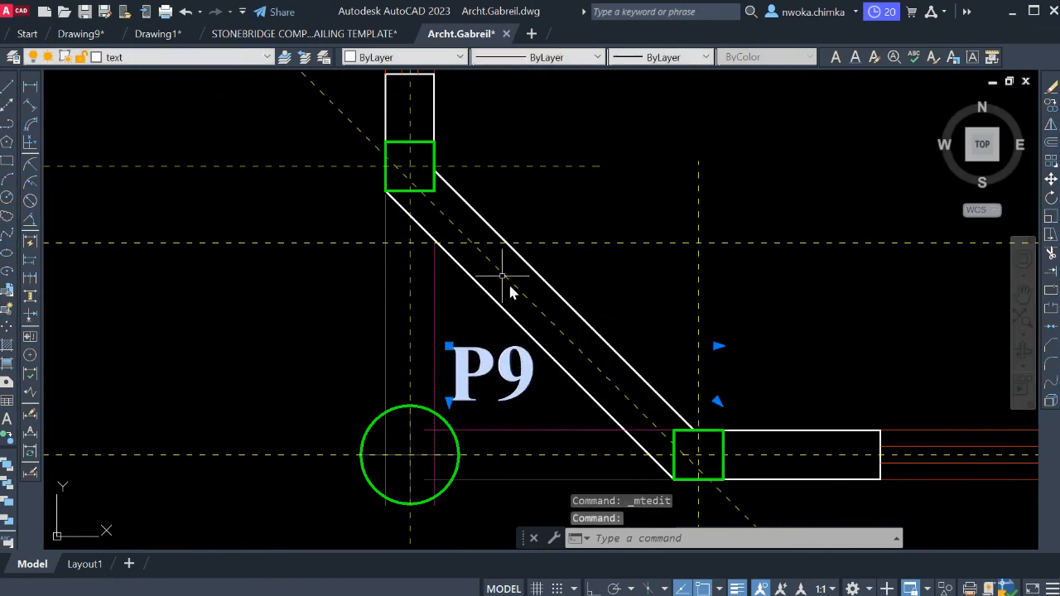
scroll(497, 225, "down", 2)
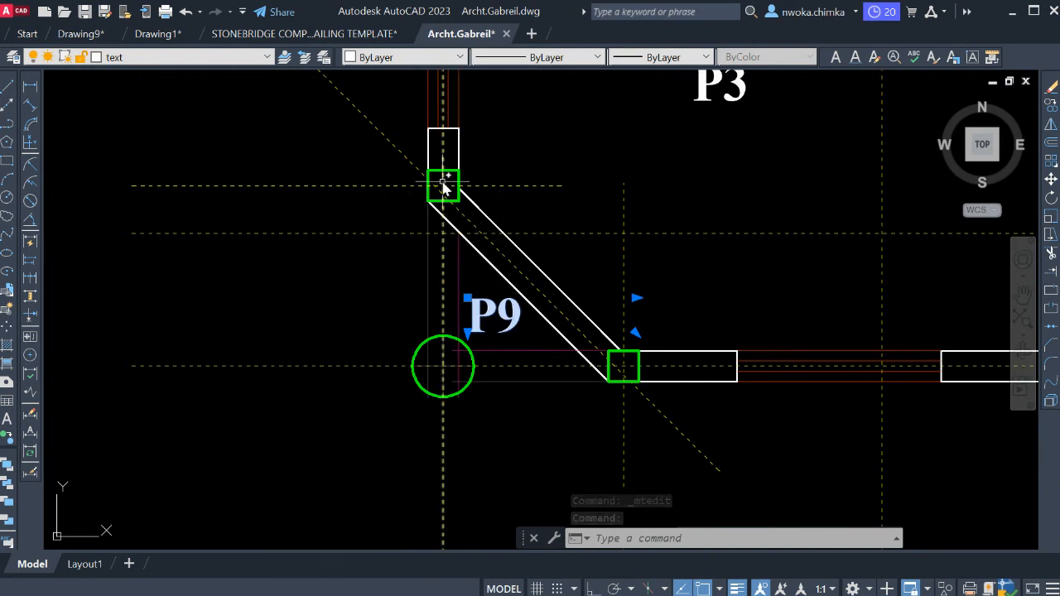
scroll(448, 176, "down", 2)
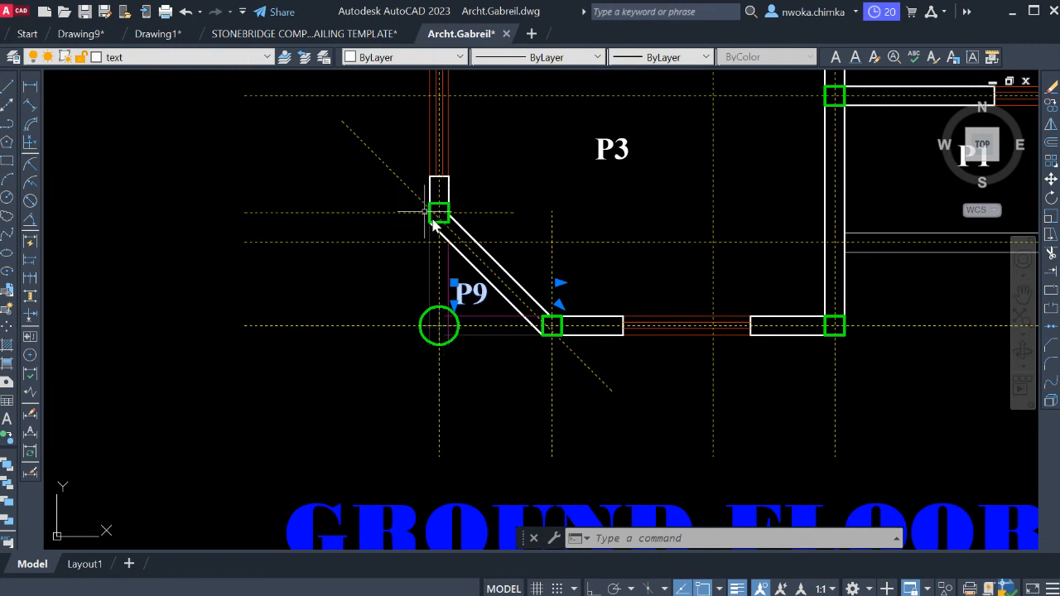
Examine the triangular P9 corner of the ground floor plan and compare it with the same corner of the first floor plan.
middle_click_drag(479, 266, 487, 290)
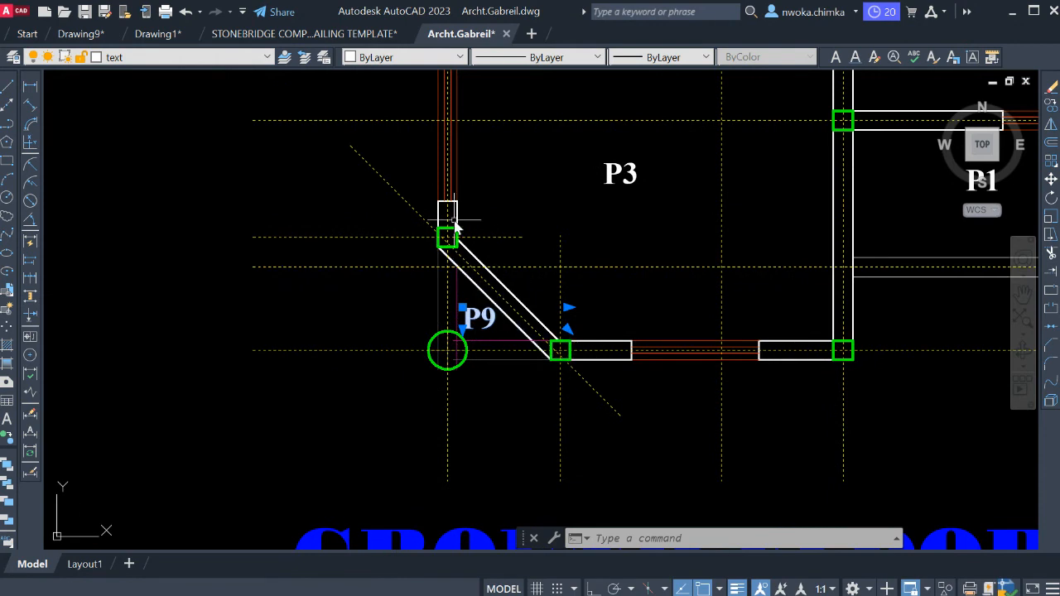
scroll(459, 255, "down", 4)
scroll(468, 258, "down", 2)
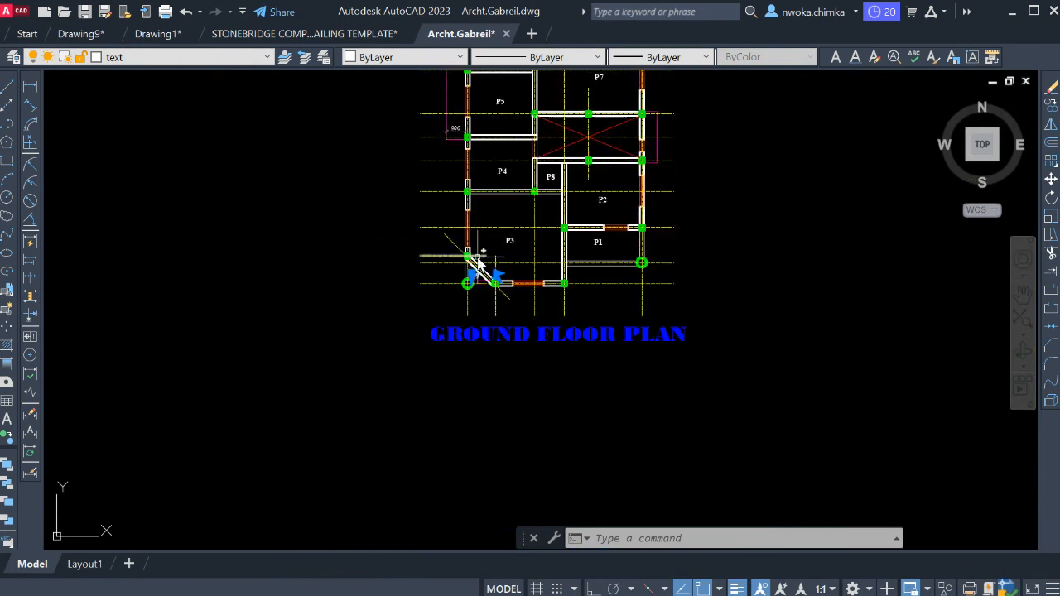
scroll(543, 278, "up", 2)
scroll(450, 279, "down", 1)
scroll(429, 284, "up", 3)
scroll(414, 276, "down", 8)
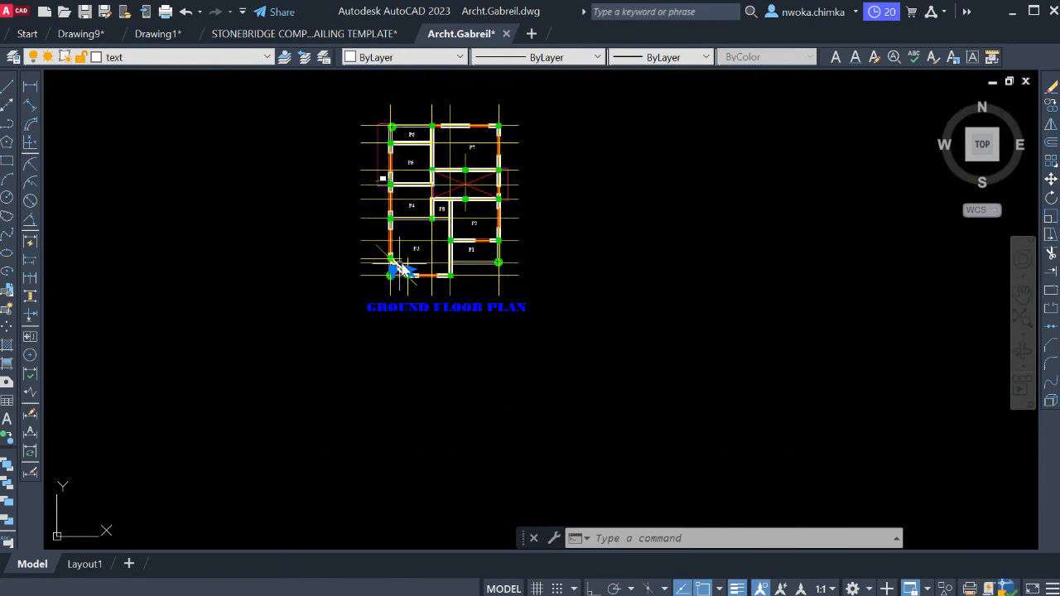
middle_click_drag(488, 258, 412, 269)
middle_click_drag(630, 293, 529, 179)
scroll(769, 353, "up", 6)
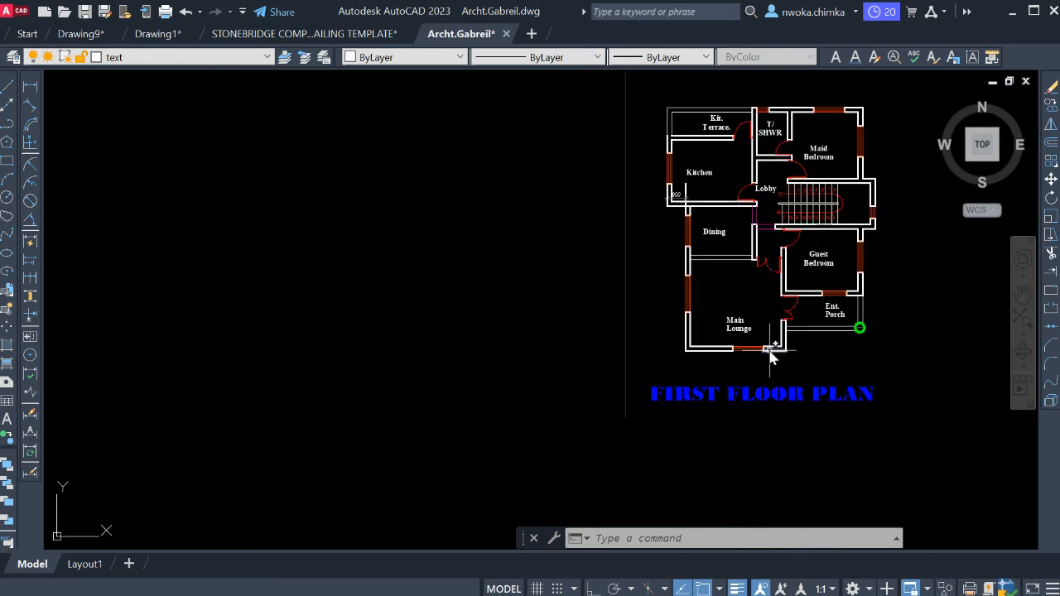
scroll(739, 329, "down", 4)
middle_click_drag(478, 256, 845, 358)
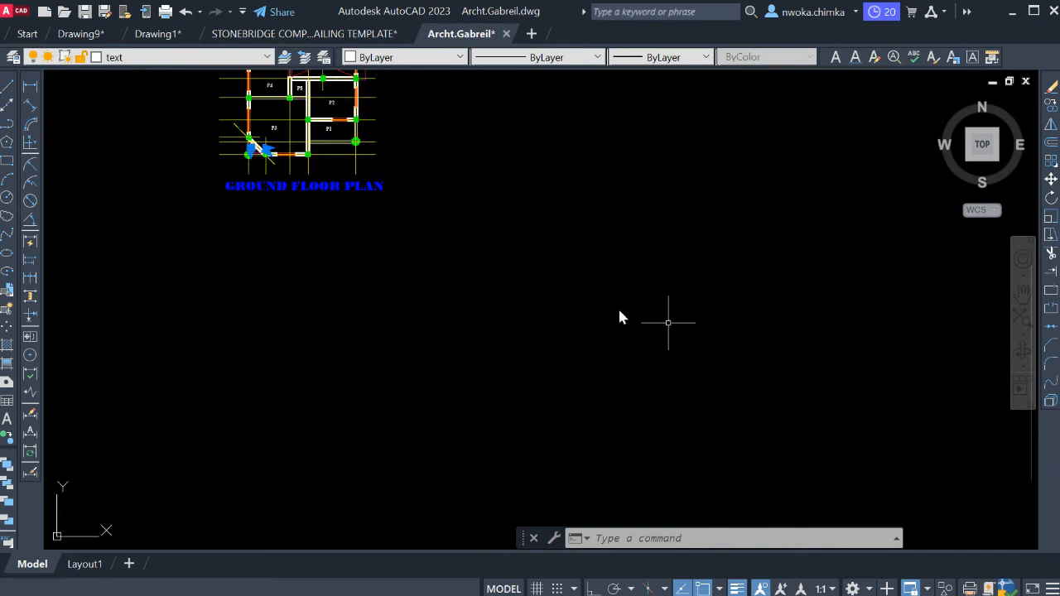
scroll(264, 151, "up", 6)
middle_click_drag(257, 192, 418, 242)
scroll(356, 232, "up", 4)
scroll(410, 203, "up", 2)
scroll(451, 189, "down", 4)
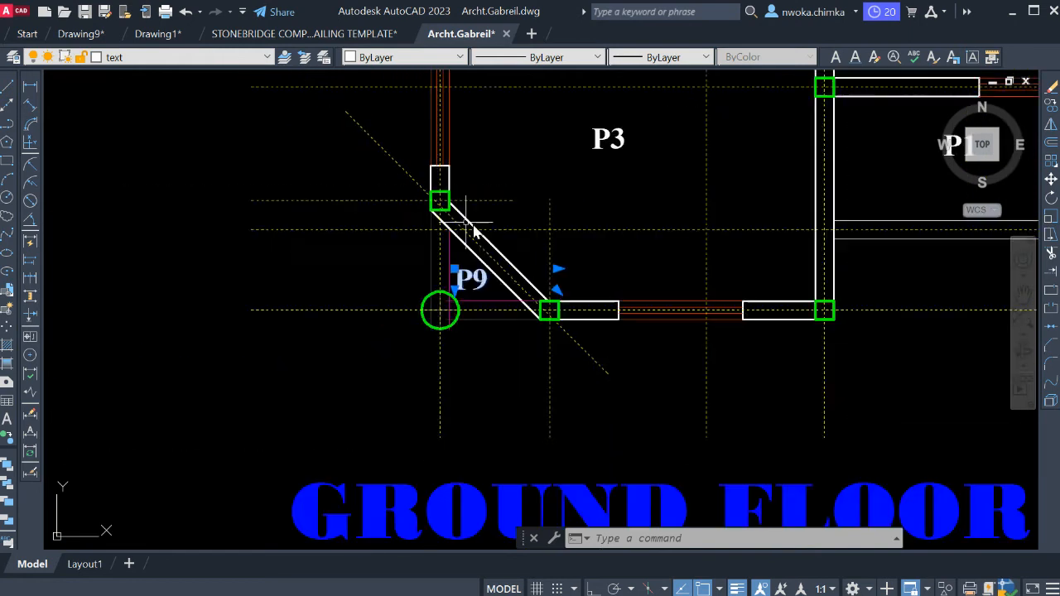
scroll(478, 248, "up", 2)
scroll(485, 284, "up", 2)
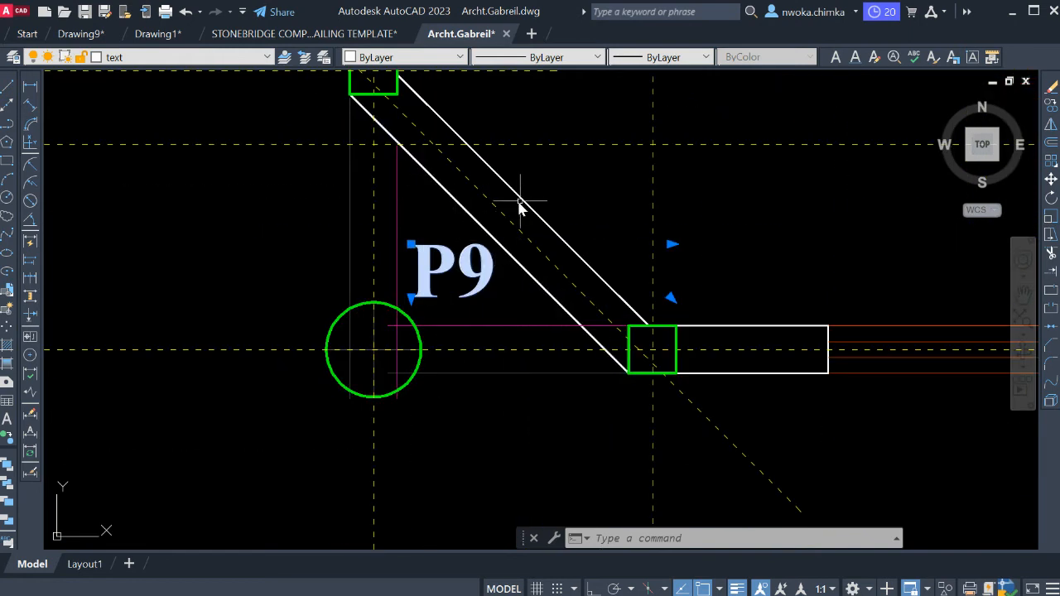
scroll(497, 197, "down", 2)
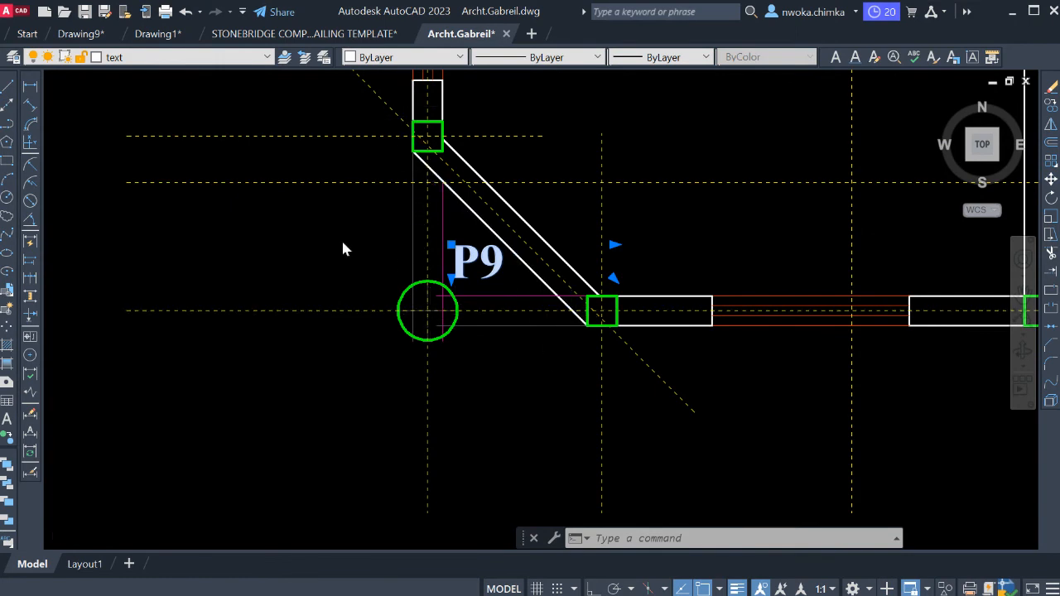
Examine the first-floor slab projection above the corner column in the front view elevation.
scroll(346, 246, "down", 5)
middle_click_drag(452, 316, 442, 320)
scroll(448, 320, "down", 2)
middle_click_drag(663, 253, 458, 404)
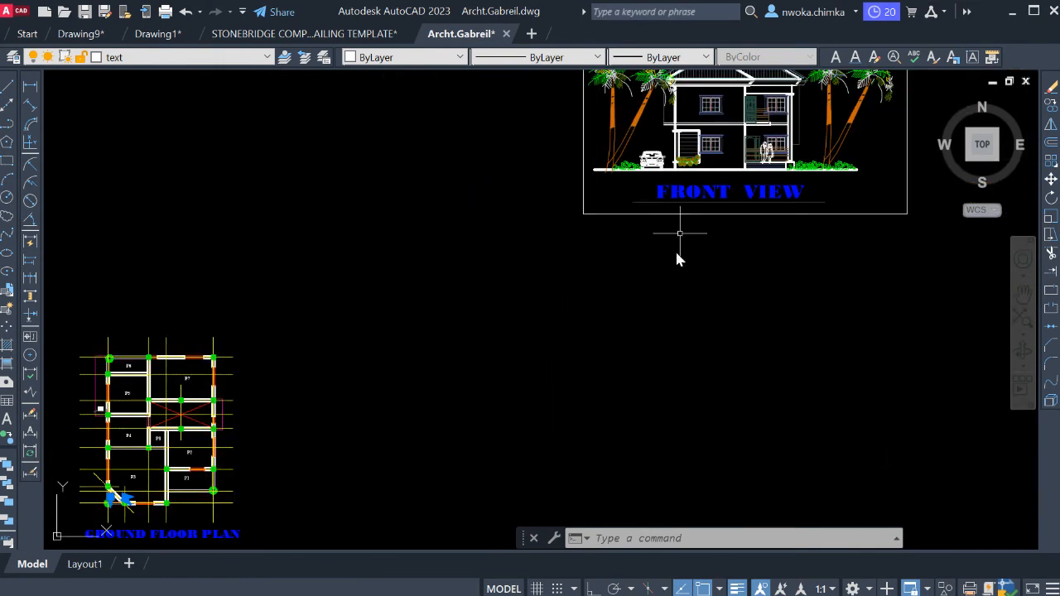
middle_click_drag(689, 109, 651, 172)
scroll(649, 169, "up", 6)
scroll(649, 170, "up", 2)
middle_click_drag(672, 262, 556, 209)
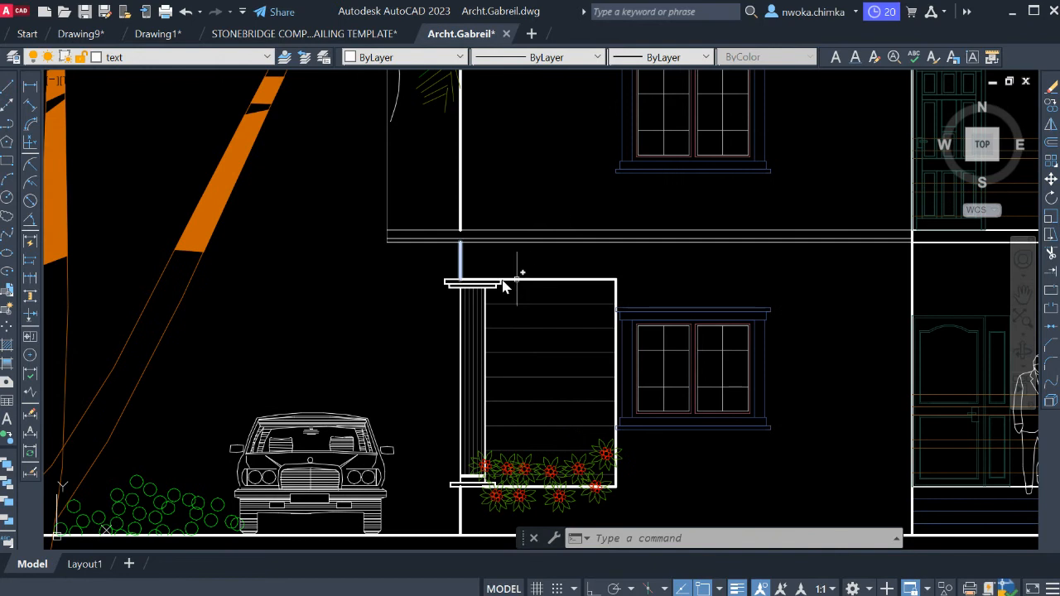
scroll(450, 253, "down", 4)
scroll(485, 237, "up", 2)
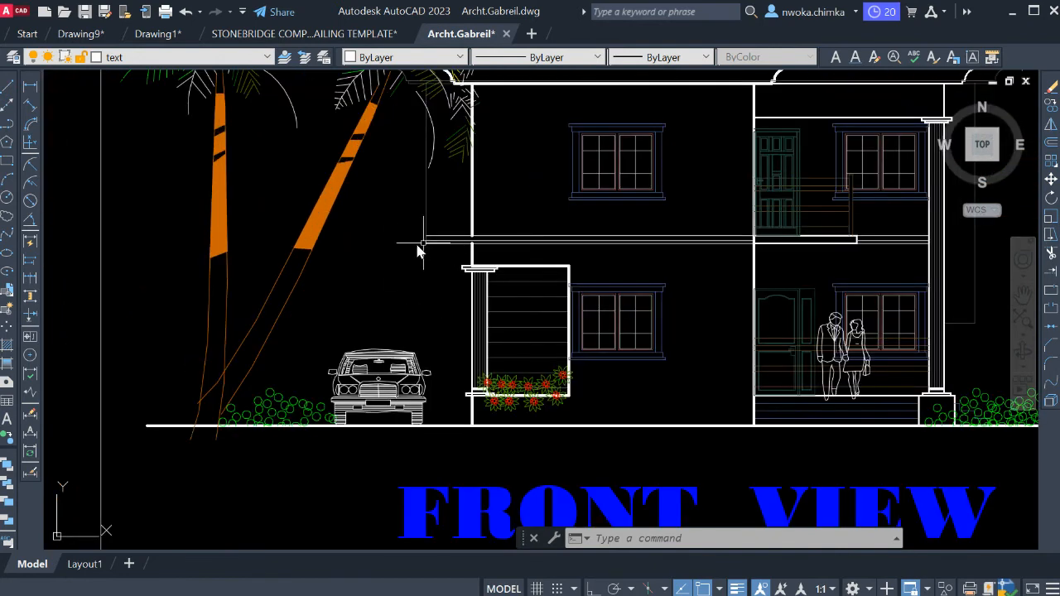
scroll(430, 243, "down", 2)
middle_click_drag(438, 242, 812, 236)
middle_click_drag(396, 286, 757, 213)
scroll(757, 213, "down", 2)
scroll(145, 287, "down", 2)
middle_click_drag(112, 290, 814, 230)
middle_click_drag(361, 261, 662, 261)
middle_click_drag(538, 460, 63, 246)
scroll(63, 246, "down", 2)
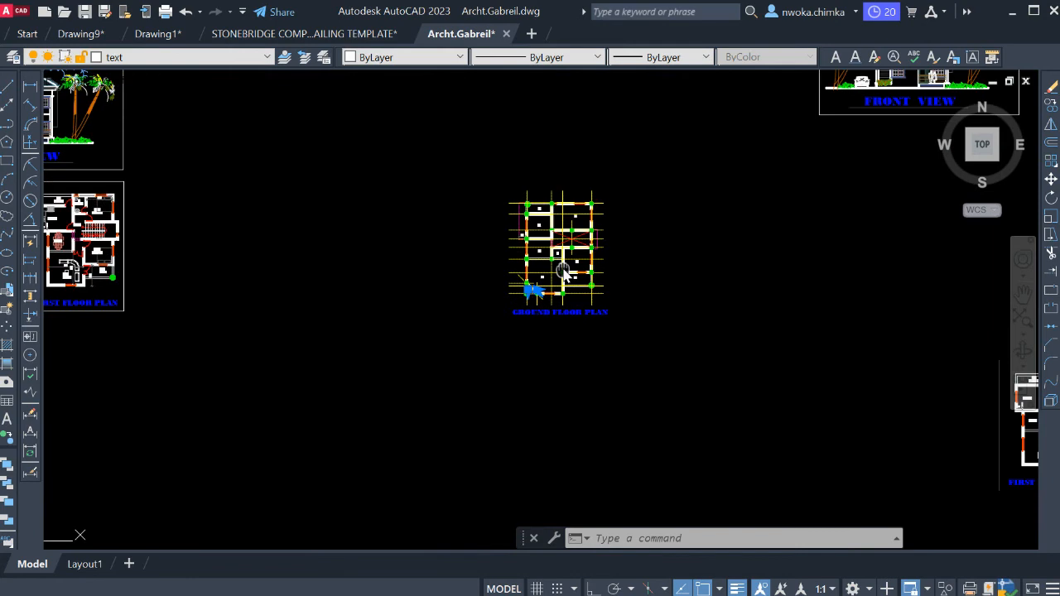
Compare the plan's 900 overhang outline with the slab projections at both ends of the front view, clearing any selection made.
middle_click_drag(568, 264, 394, 292)
scroll(403, 246, "up", 2)
scroll(333, 267, "up", 4)
scroll(276, 279, "up", 2)
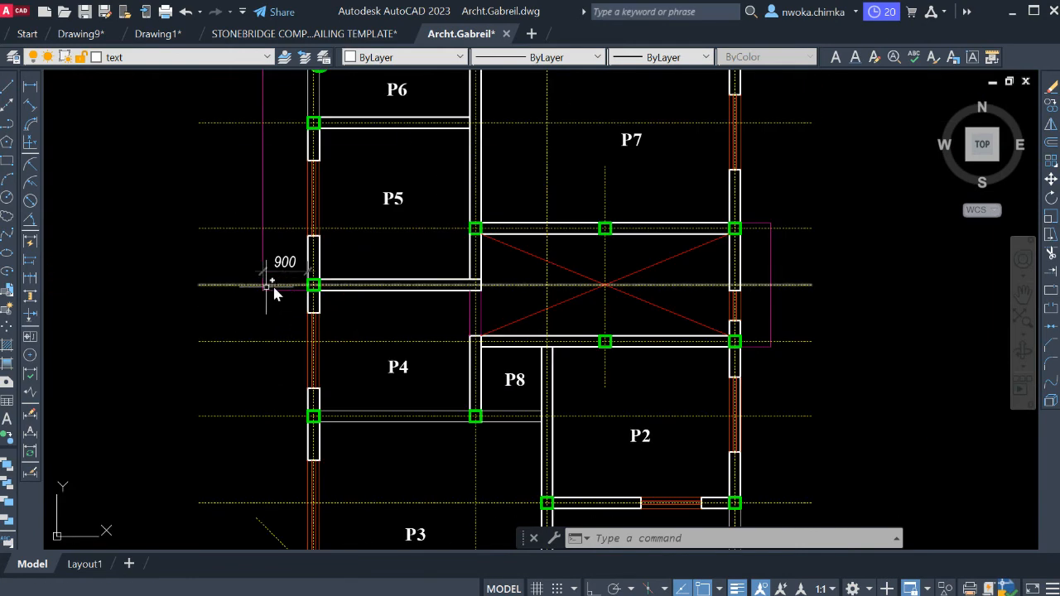
left_click(276, 291)
scroll(220, 338, "down", 2)
middle_click_drag(652, 281, 319, 406)
scroll(390, 424, "down", 2)
scroll(538, 263, "up", 2)
scroll(587, 237, "up", 4)
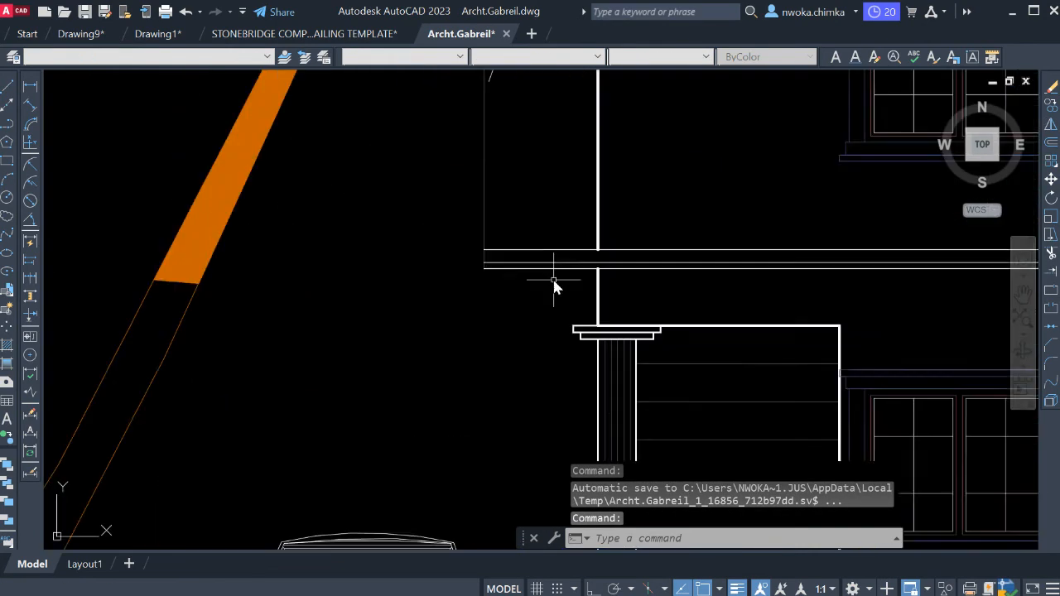
scroll(464, 241, "down", 4)
scroll(679, 265, "up", 4)
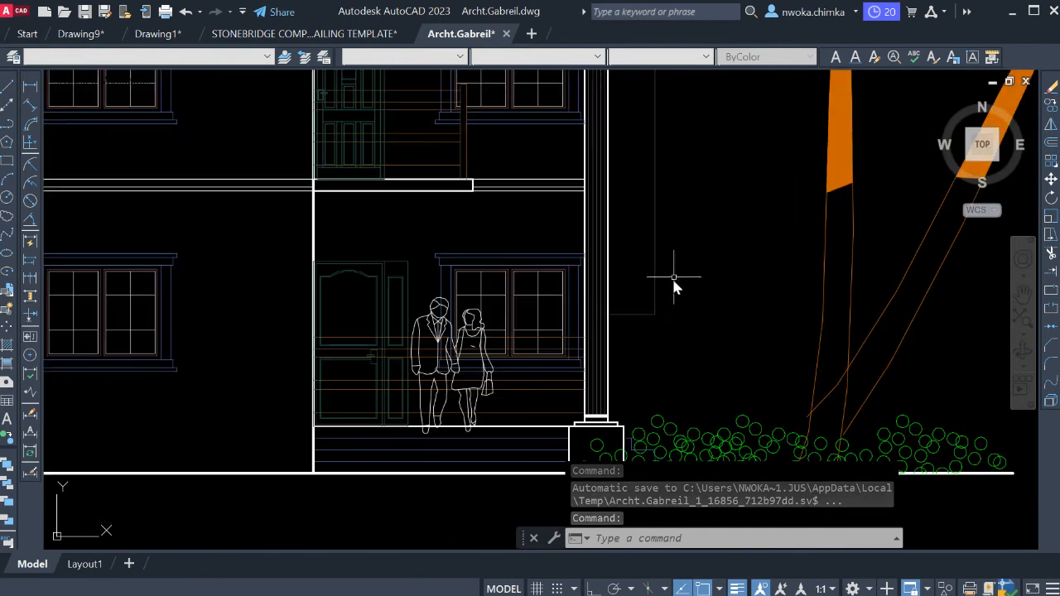
left_click(641, 309)
left_click(632, 328)
scroll(800, 236, "down", 6)
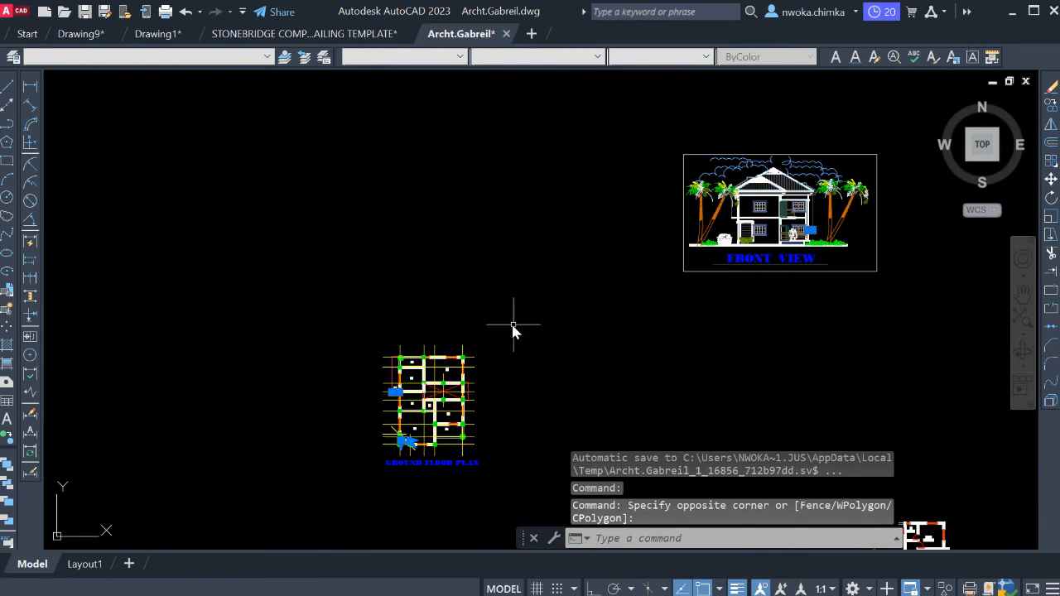
scroll(516, 324, "up", 7)
scroll(517, 282, "down", 5)
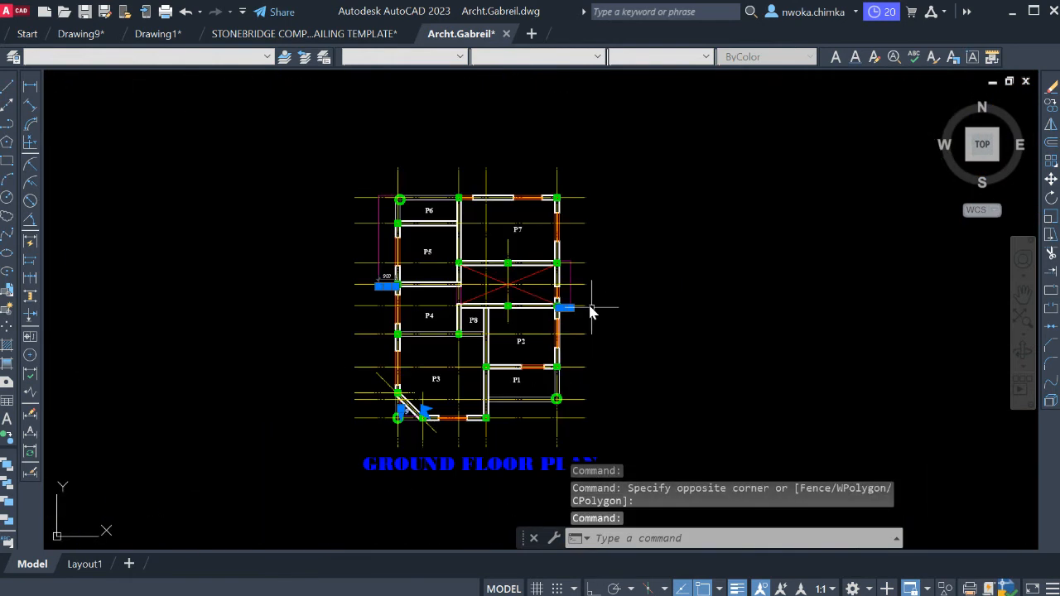
key("Escape")
scroll(463, 348, "down", 2)
scroll(524, 342, "up", 3)
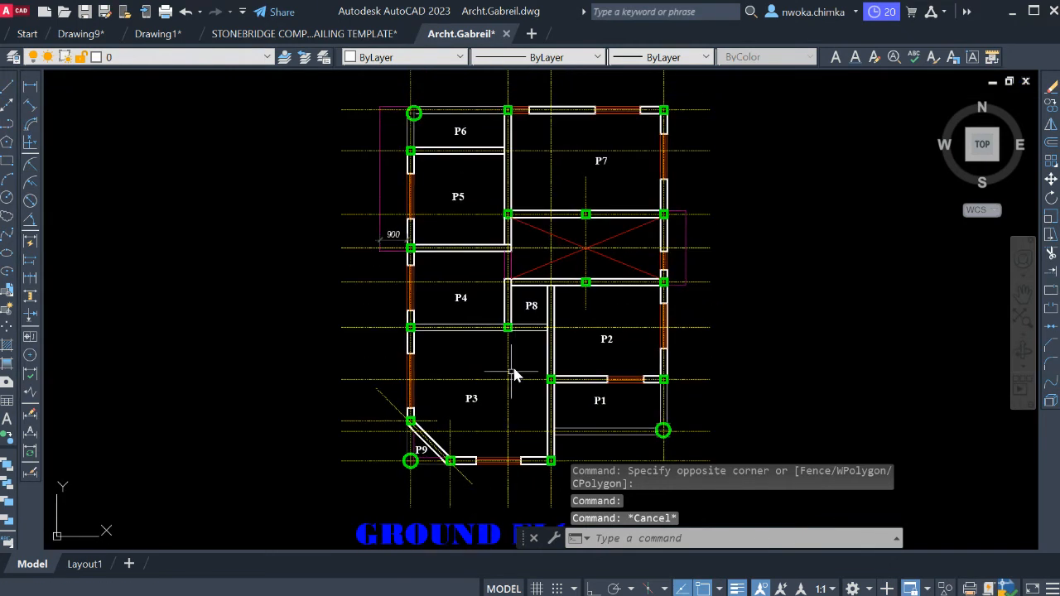
key("Escape")
Copy the P3 label into the overhang strip west of panel P5.
scroll(497, 381, "up", 4)
scroll(456, 378, "down", 2)
left_click(459, 386)
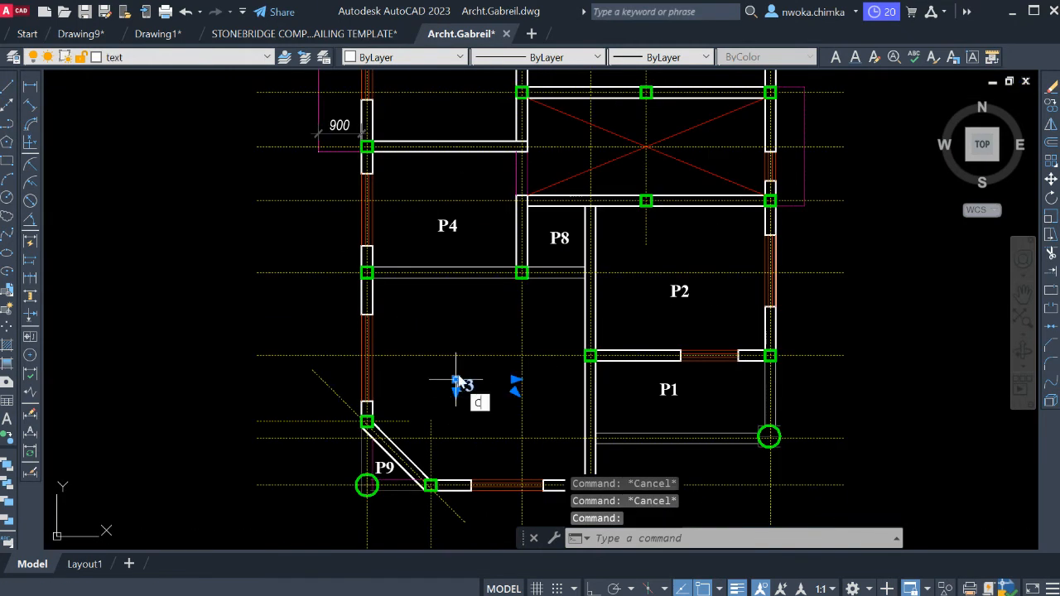
type("co")
key("Return")
left_click(456, 381)
scroll(513, 331, "down", 4)
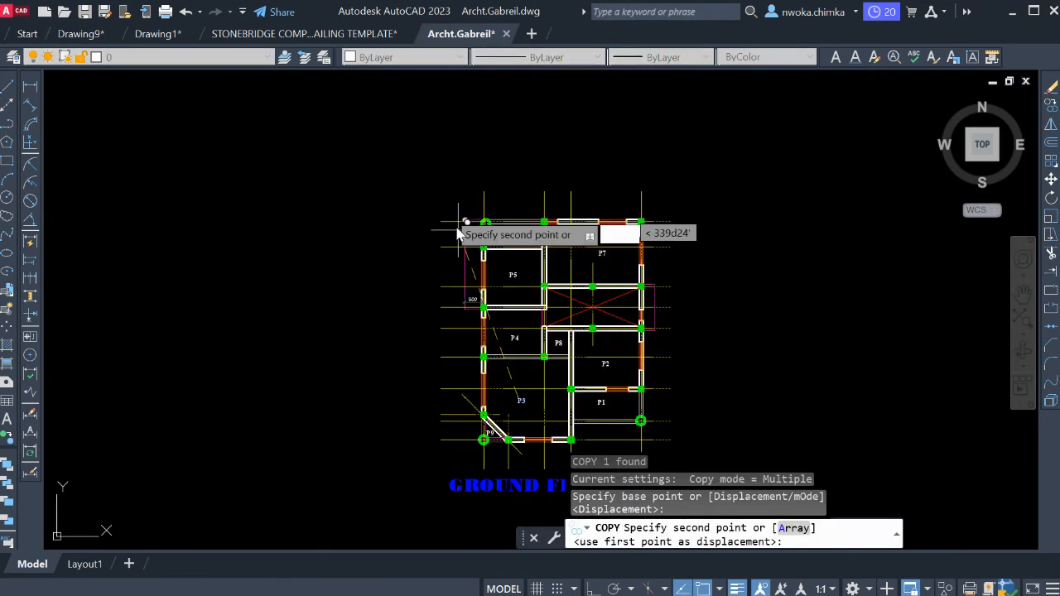
scroll(472, 274, "up", 4)
scroll(503, 323, "up", 4)
left_click(501, 311)
key("Escape")
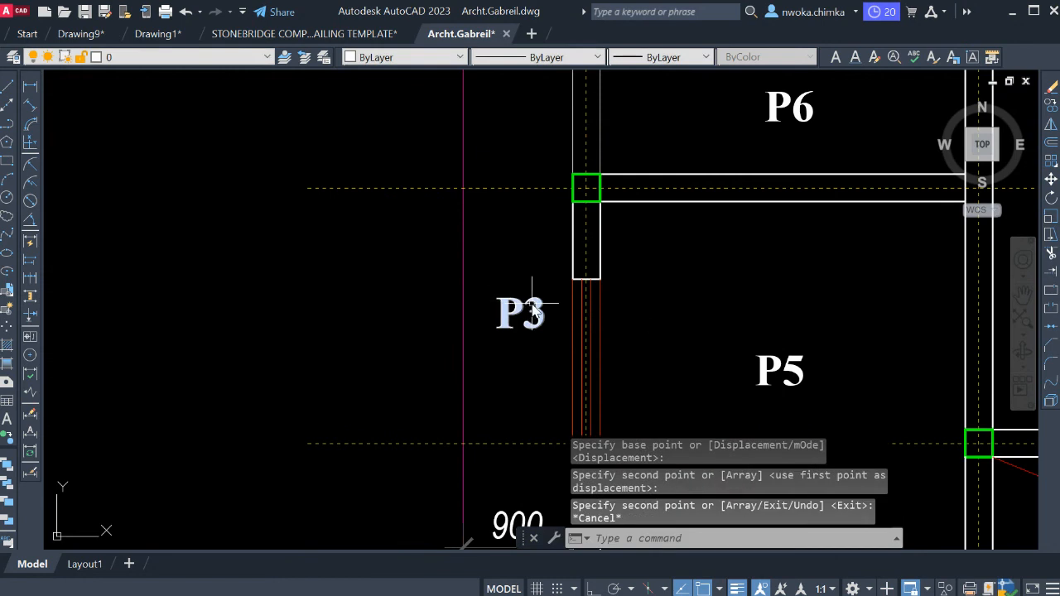
Change the copied label in the west overhang strip to "P10".
left_click(535, 311)
double_click(523, 274)
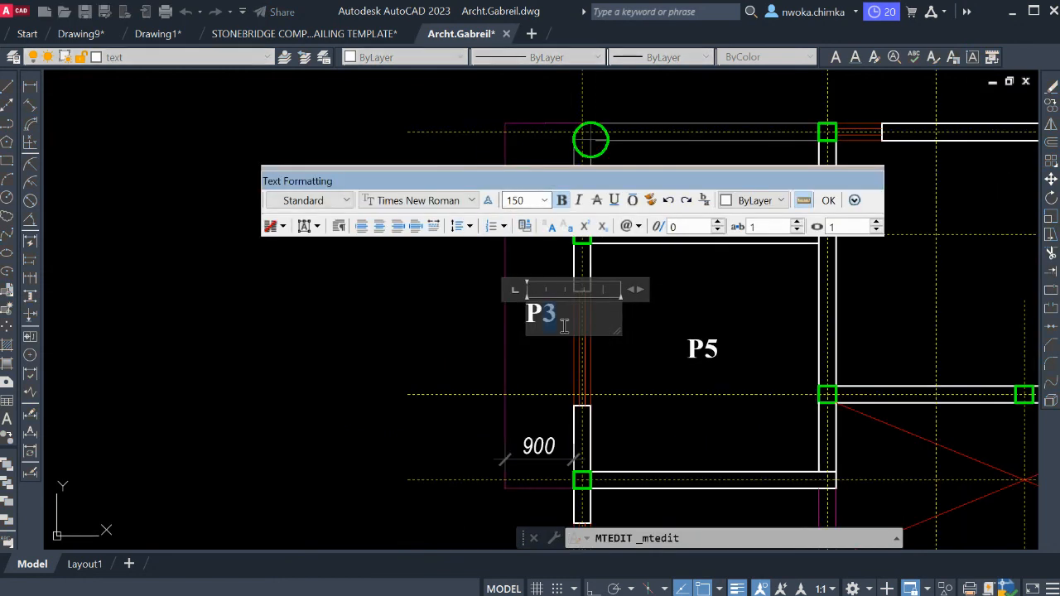
type("0")
left_click(599, 353)
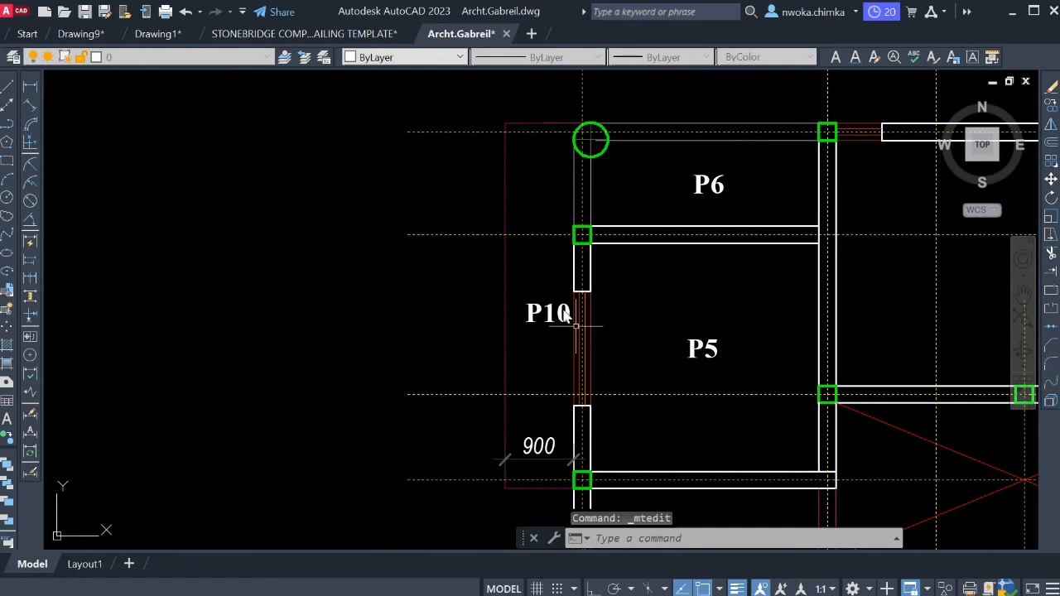
Copy the P10 label into the overhang strip outside the east wall of the stairwell.
left_click(538, 331)
left_click(538, 332)
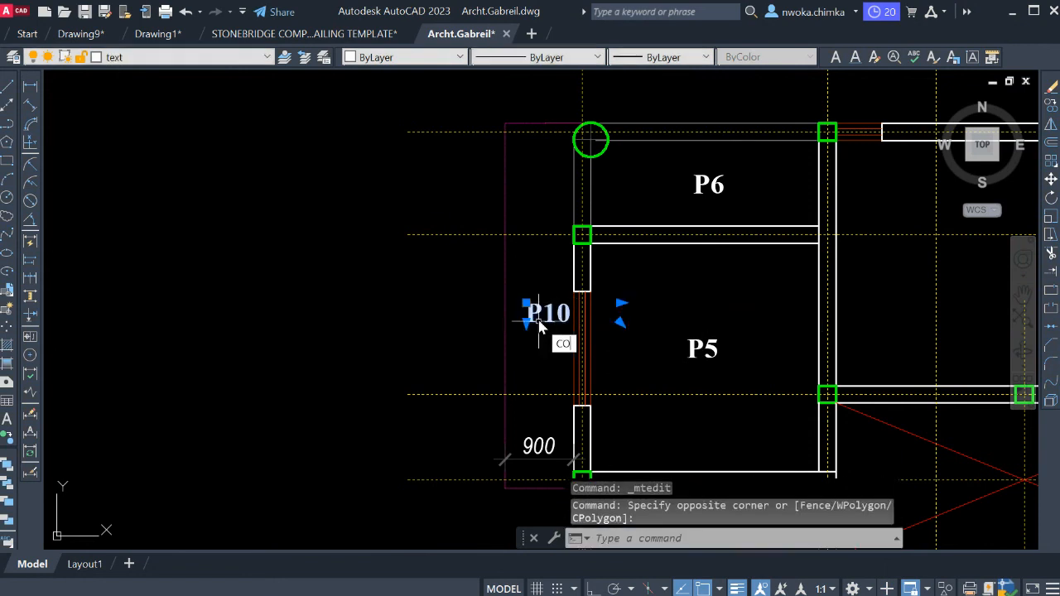
type("co")
key("Return")
left_click(543, 325)
scroll(580, 277, "down", 5)
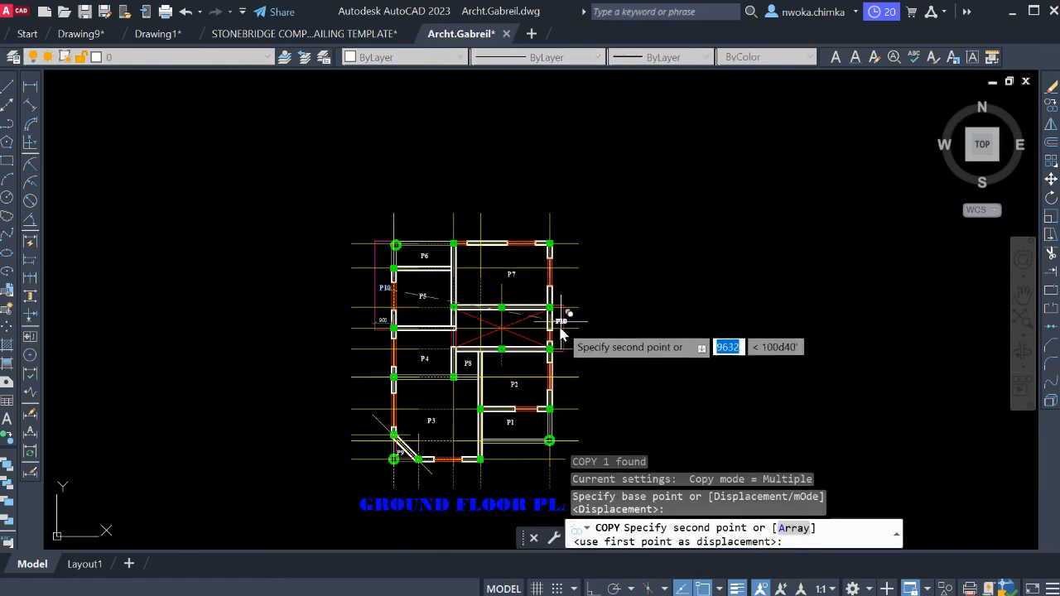
scroll(548, 330, "up", 5)
scroll(547, 329, "up", 2)
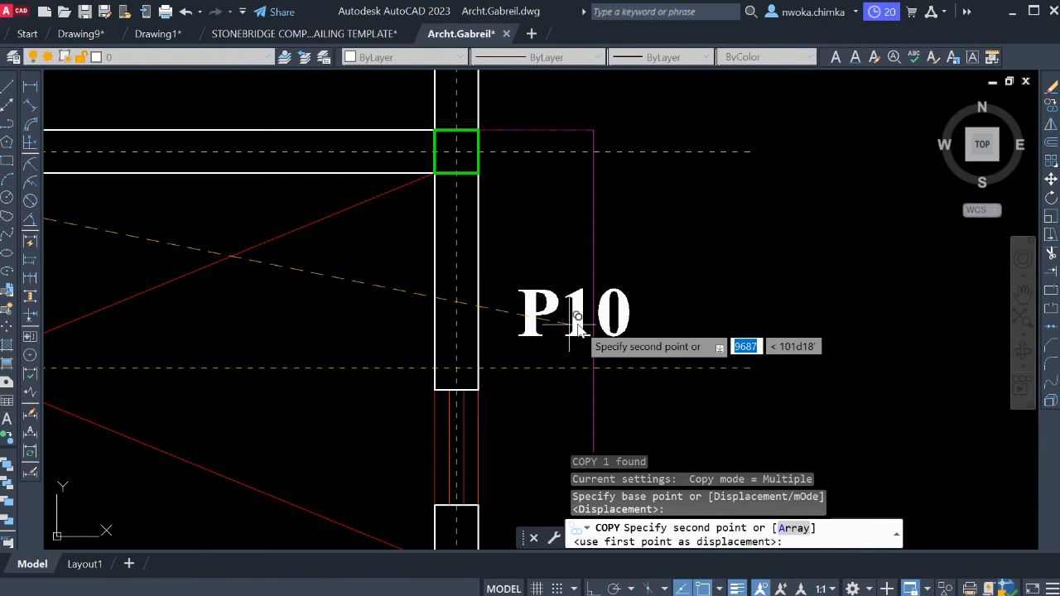
left_click(577, 325)
key("Escape")
Change the copied label in the east overhang strip to "P11".
left_click(580, 312)
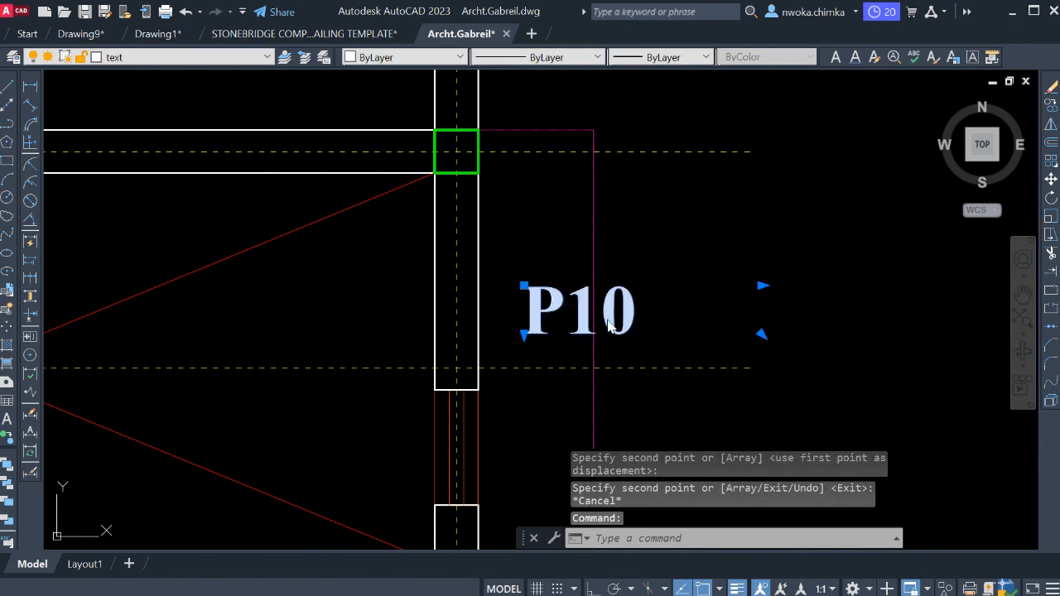
double_click(610, 325)
left_click_drag(600, 321, 675, 329)
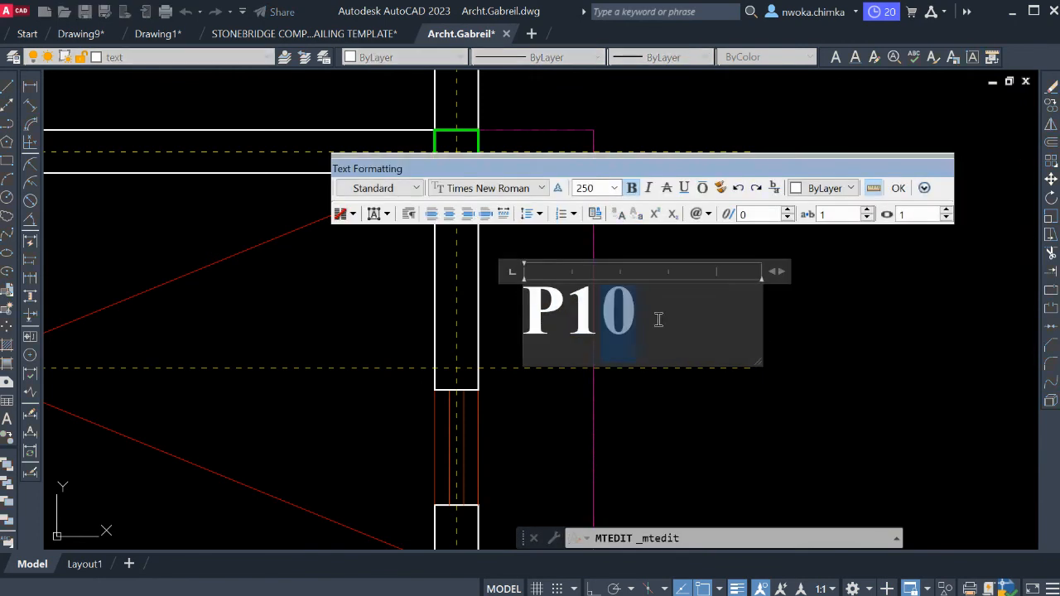
type("1")
left_click(805, 335)
Rotate the P11 label about its middle to an upward diagonal slant, turning Ortho on.
left_click(557, 300)
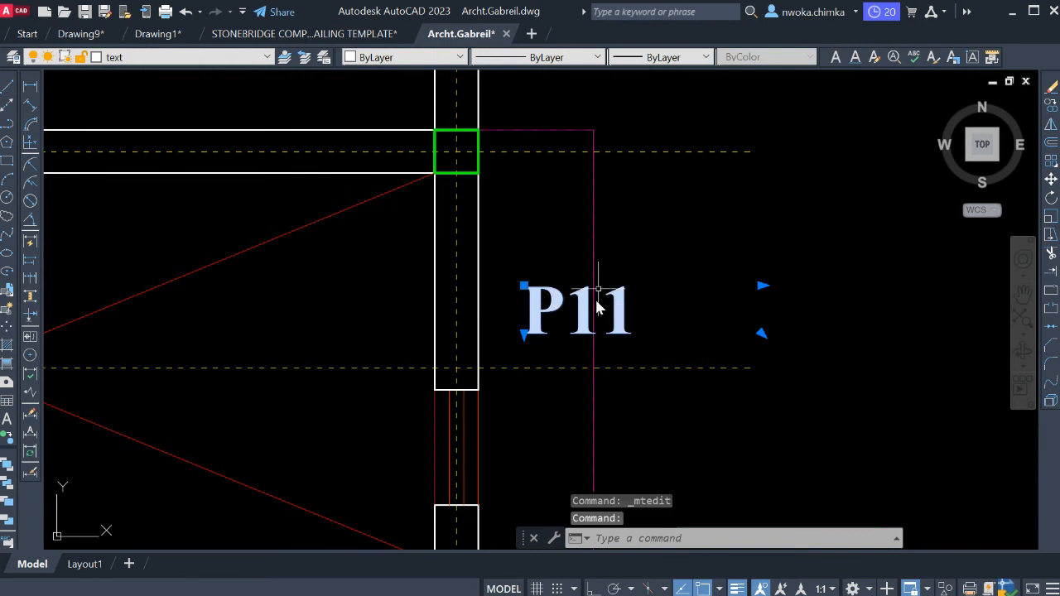
type("ro")
key("Return")
left_click(578, 311)
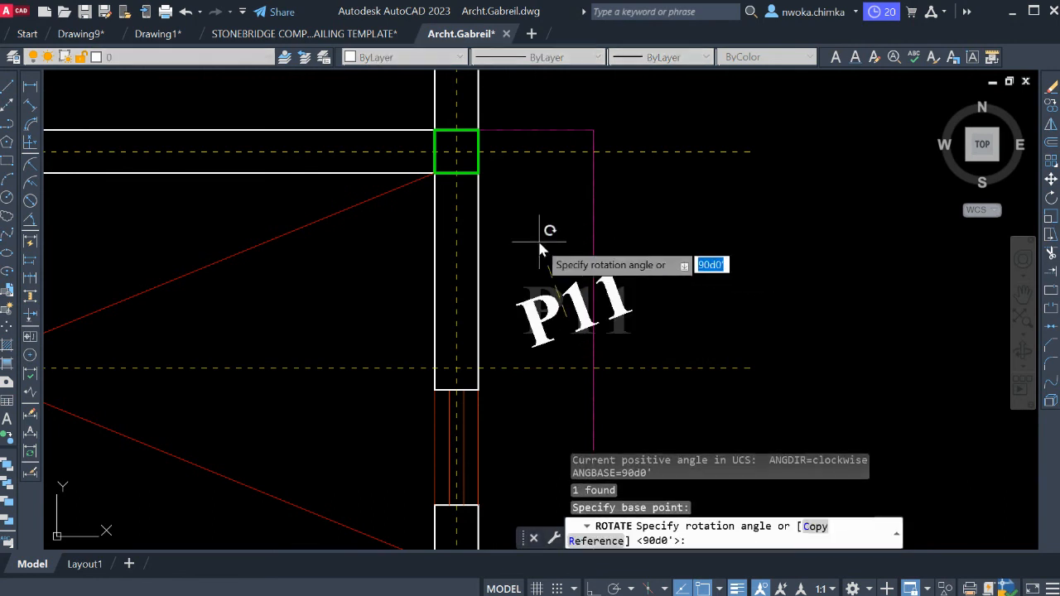
key("F8")
left_click(515, 302)
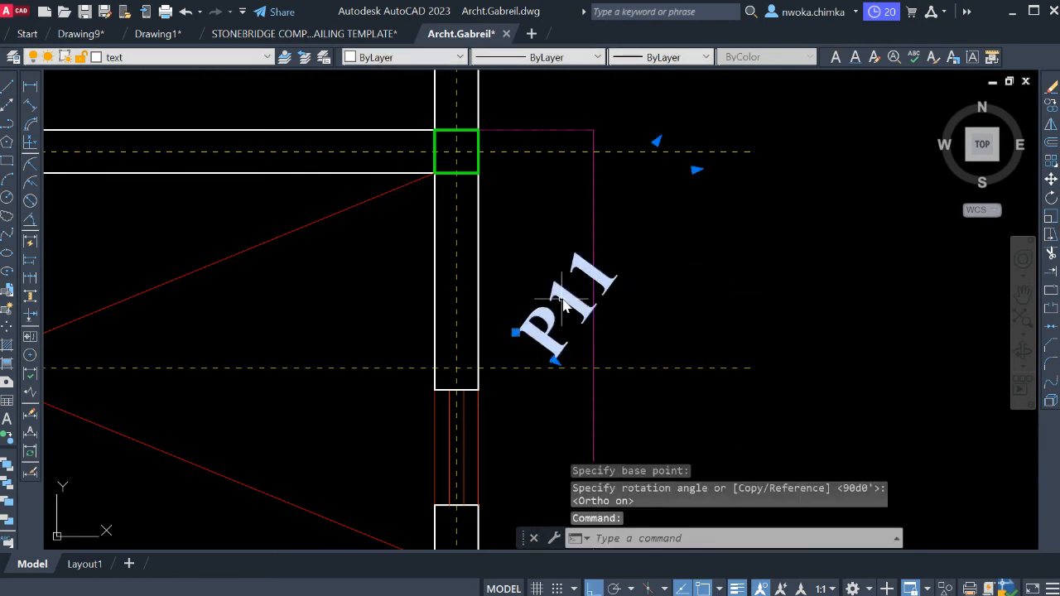
Move the slanted P11 label straight west so it fits inside the overhang strip beside the wall.
type("m")
key("Return")
left_click(779, 232)
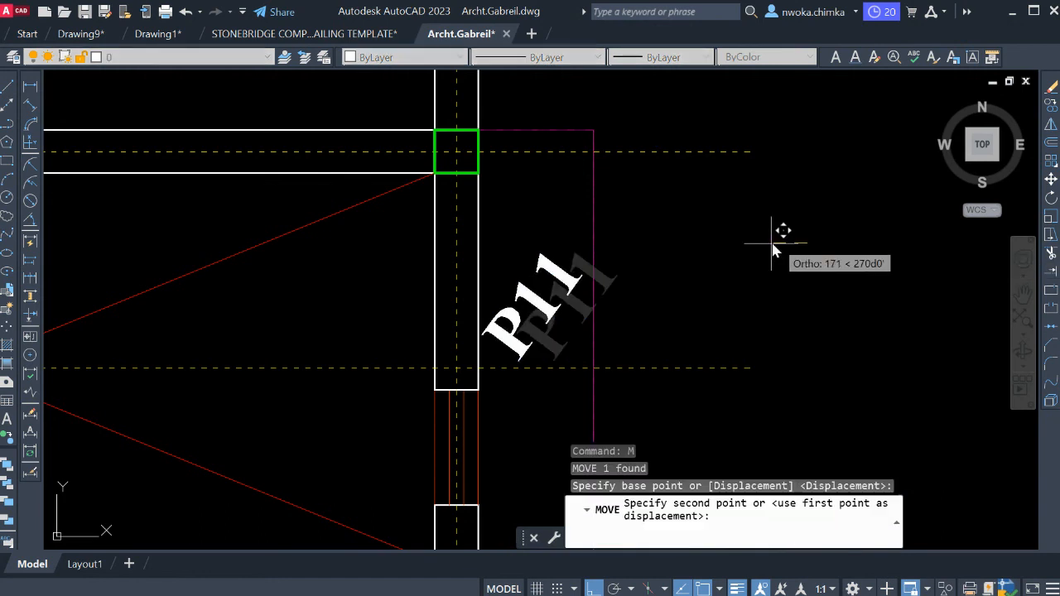
left_click(779, 243)
Review the panel labels P1 to P11 across the ground floor plan, including the slanted label in the east overhang.
scroll(779, 236, "down", 3)
scroll(644, 320, "down", 6)
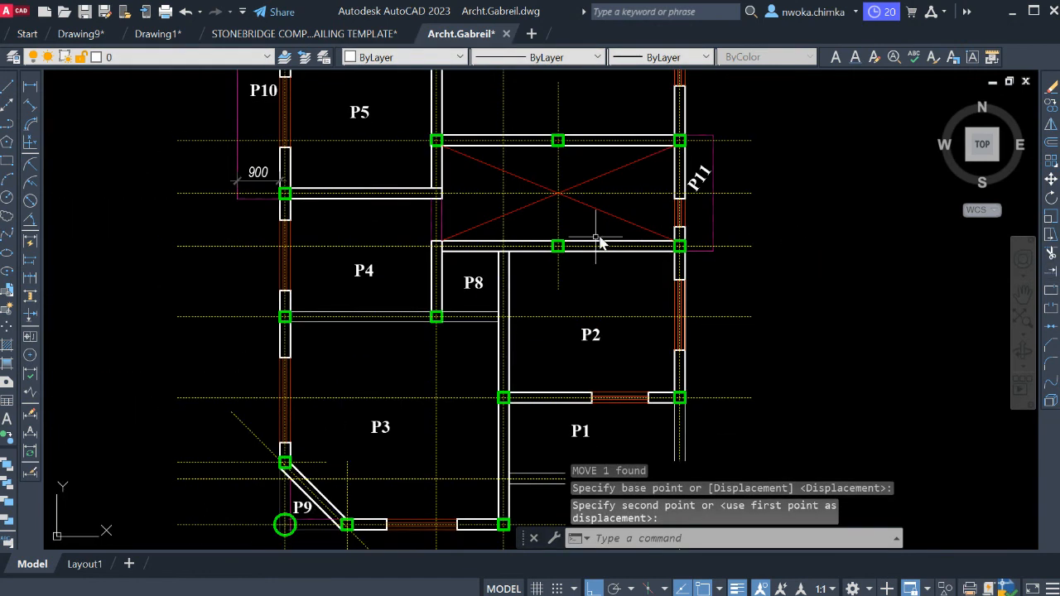
scroll(628, 331, "up", 3)
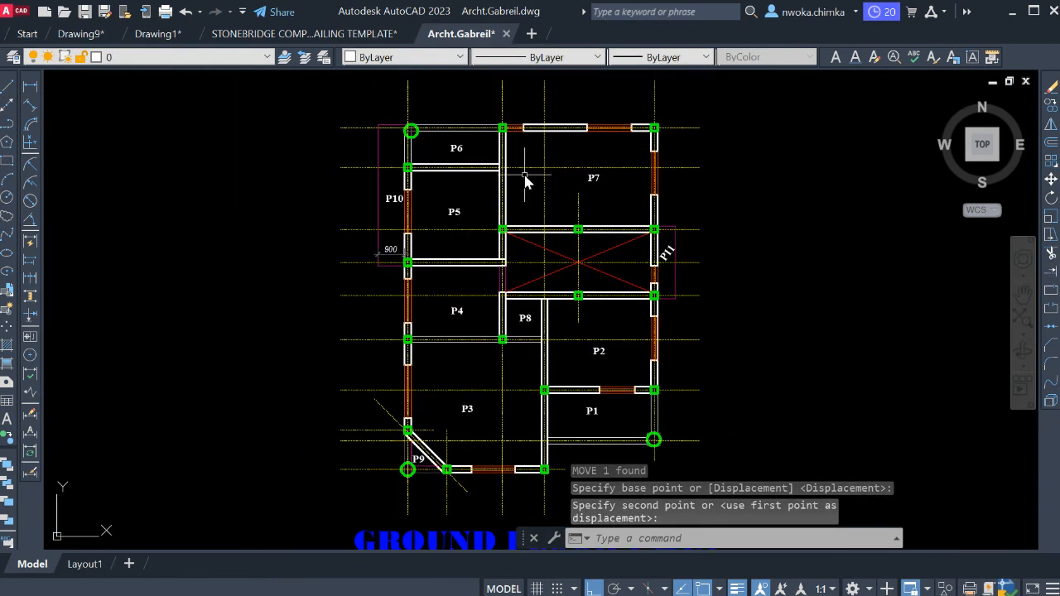
scroll(671, 259, "up", 3)
scroll(671, 259, "up", 4)
left_click(681, 229)
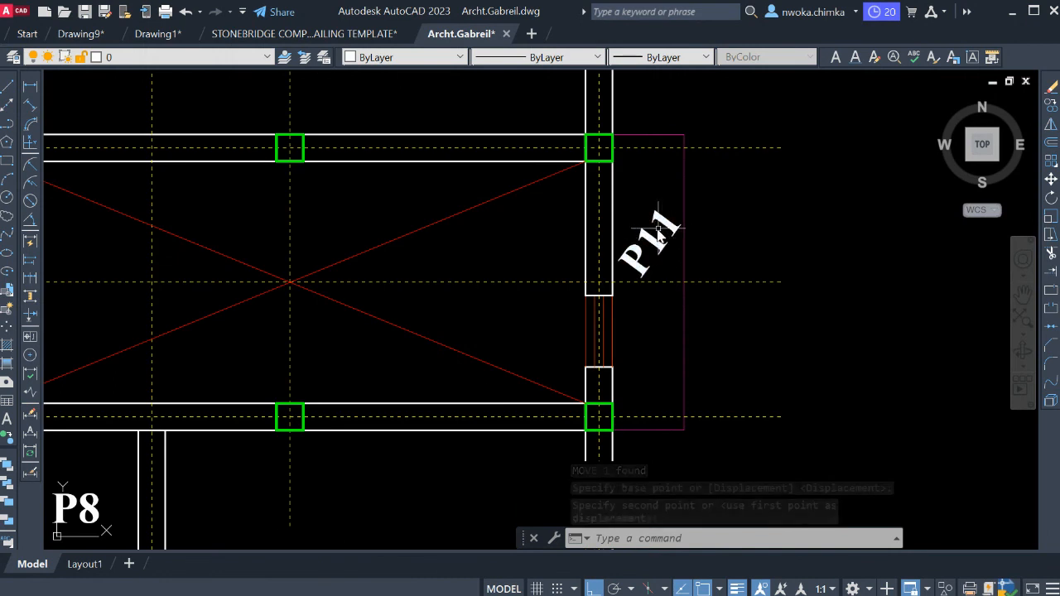
scroll(675, 226, "down", 4)
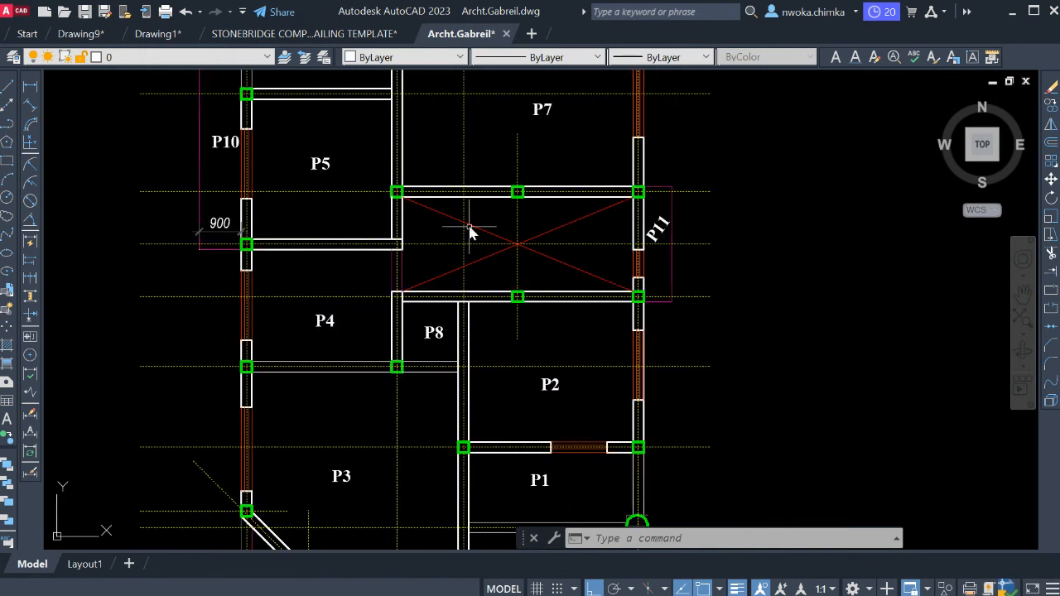
scroll(497, 226, "up", 4)
scroll(513, 215, "down", 4)
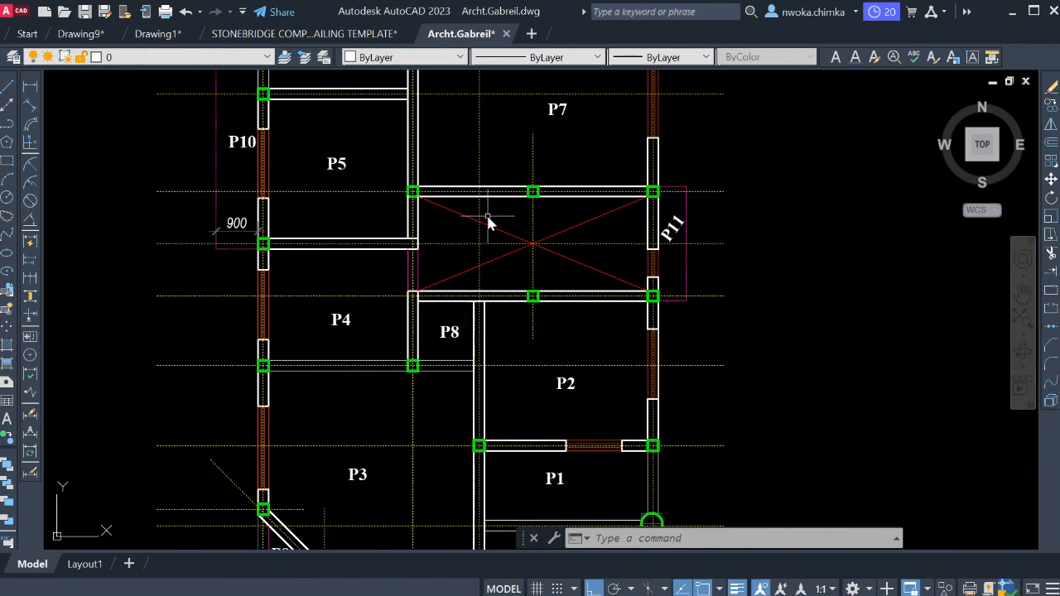
scroll(530, 236, "down", 3)
scroll(484, 224, "up", 1)
scroll(487, 203, "down", 2)
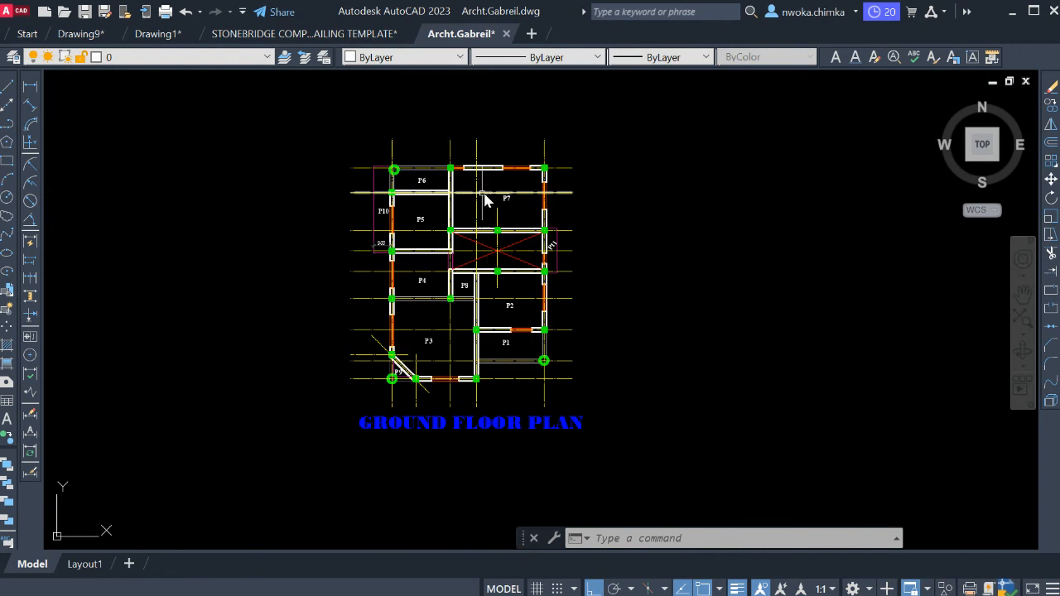
scroll(476, 199, "up", 2)
middle_click_drag(508, 223, 526, 192)
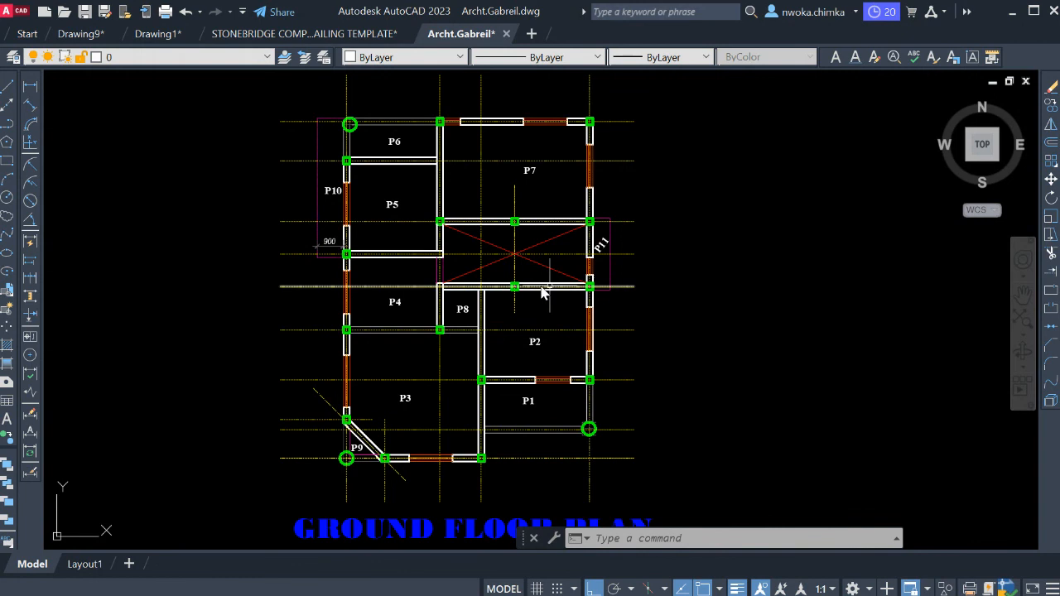
scroll(391, 147, "up", 2)
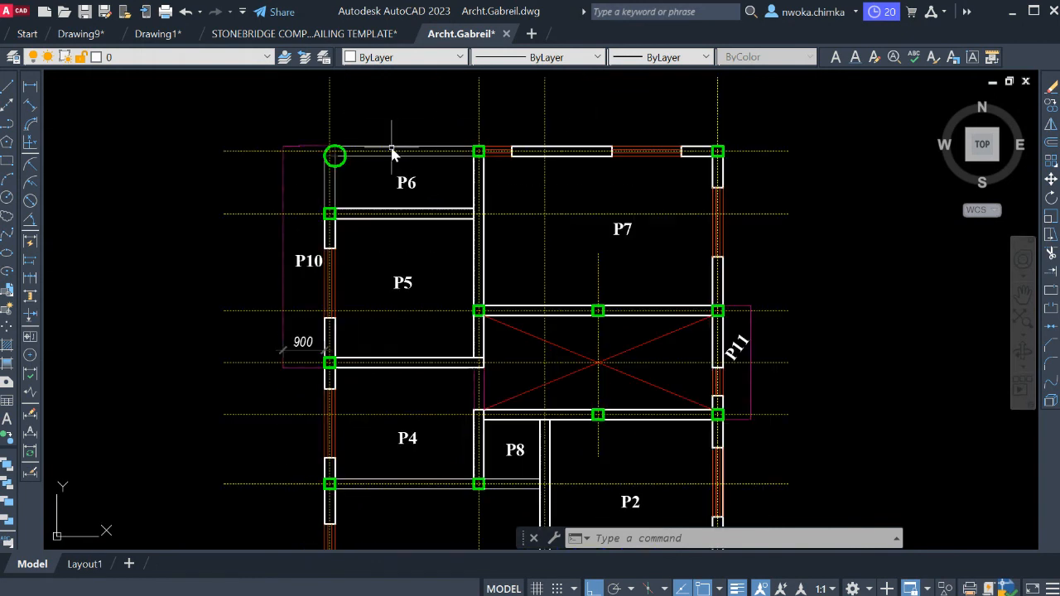
scroll(710, 215, "down", 2)
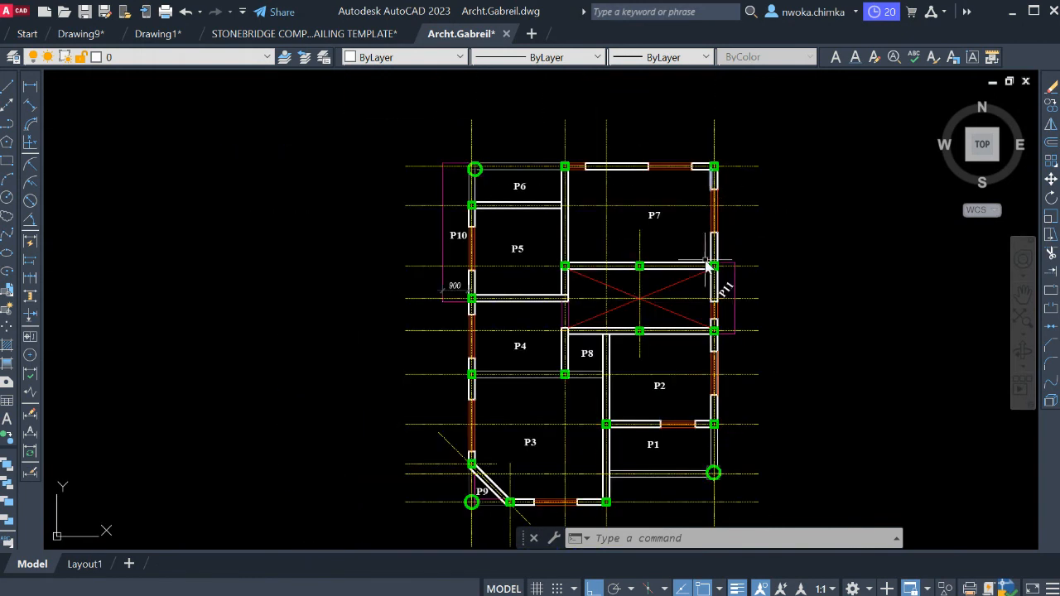
scroll(552, 230, "down", 2)
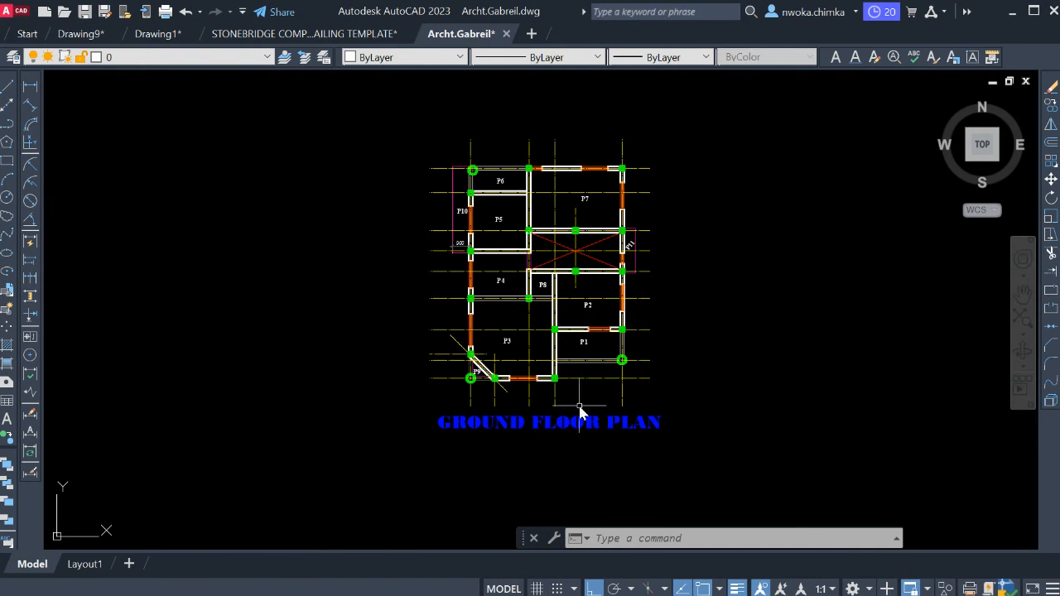
Move the GROUND FLOOR PLAN title straight down to leave more space below the plan.
left_click(579, 423)
type("M")
key("Return")
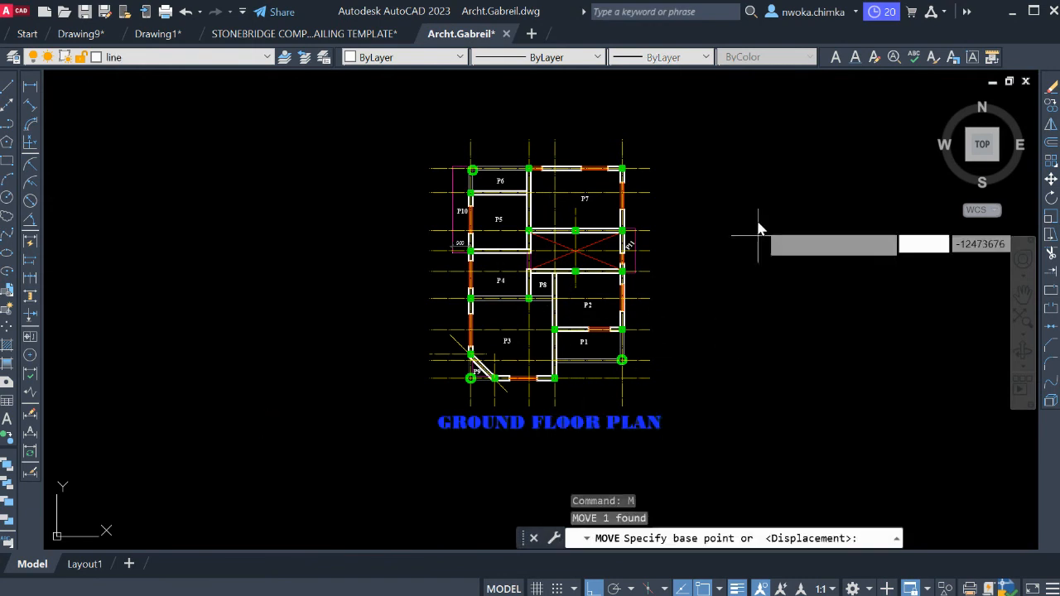
left_click(757, 228)
left_click(763, 295)
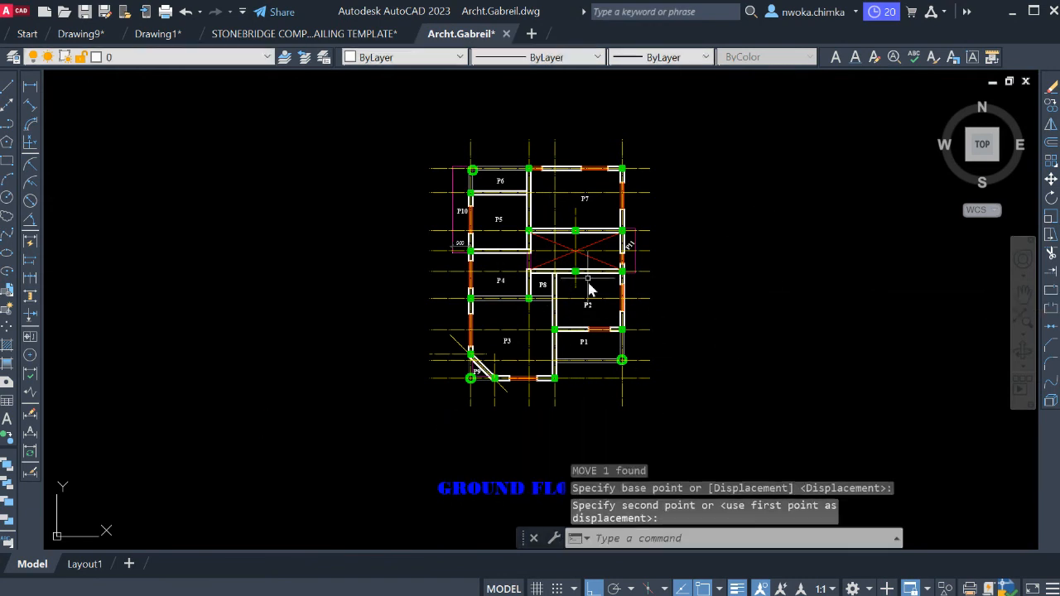
Look over the surrounding drawings to see where the floor plans and front views sit relative to the labelled plan.
middle_click_drag(554, 233, 469, 239)
scroll(445, 235, "down", 6)
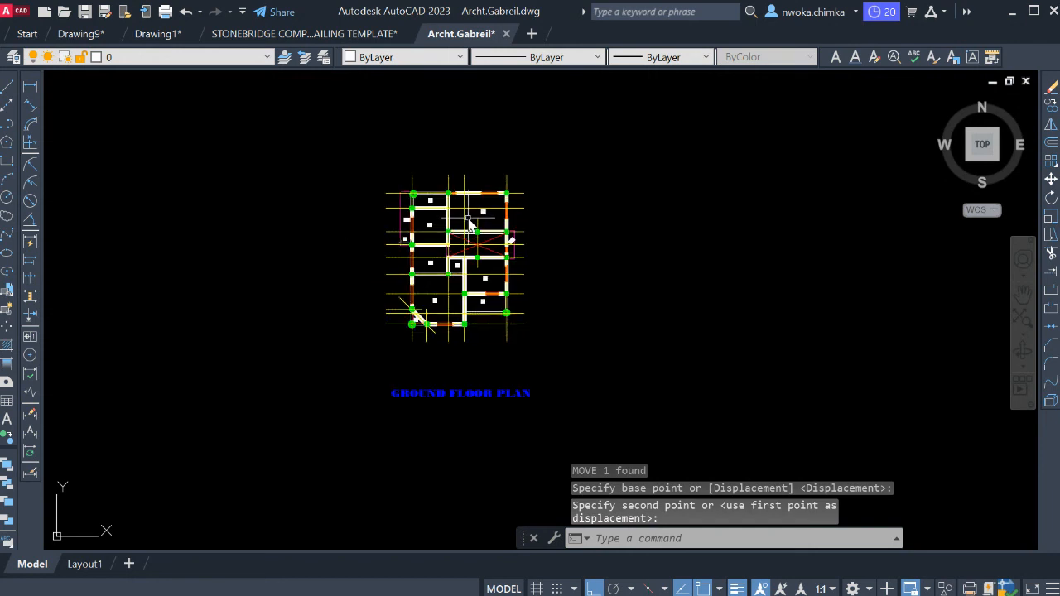
scroll(259, 199, "up", 2)
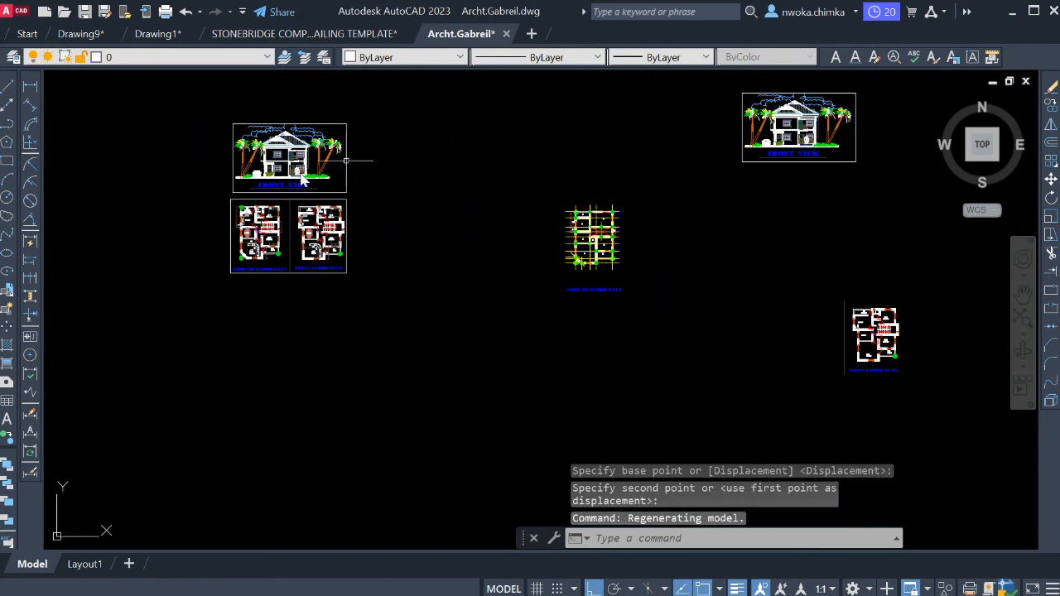
scroll(661, 210, "up", 2)
scroll(655, 215, "down", 2)
scroll(596, 241, "up", 5)
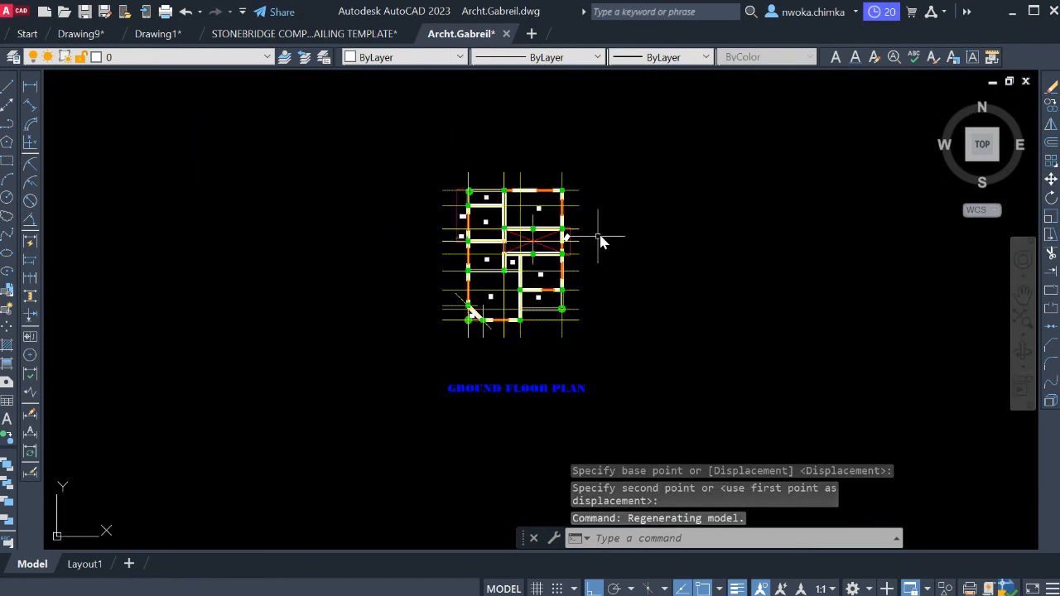
scroll(538, 264, "up", 2)
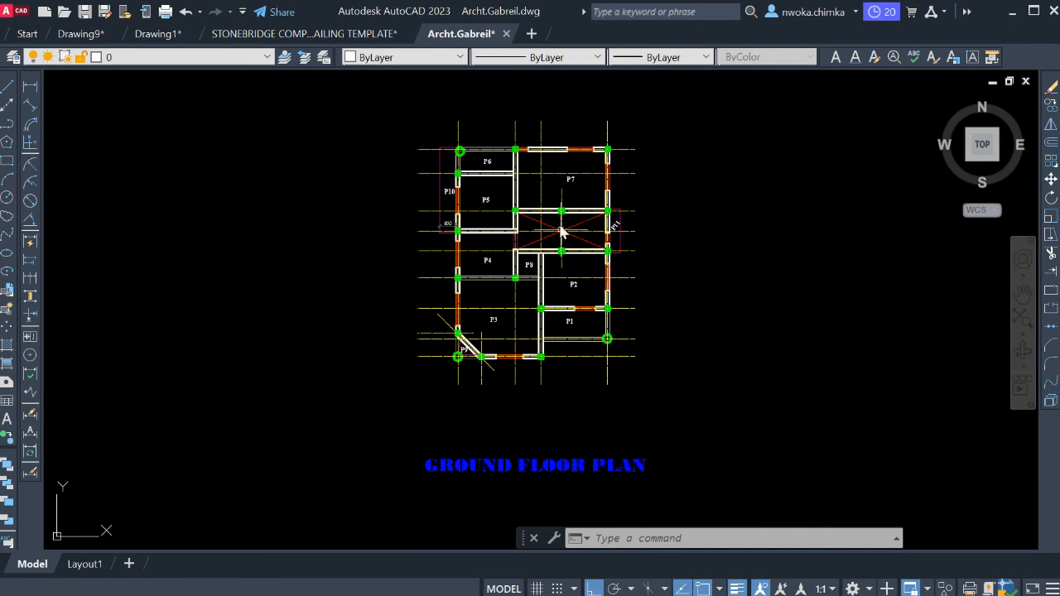
Move the whole first floor plan with its title and side line up beside the ground floor plan, turning Ortho off.
scroll(561, 234, "down", 2)
middle_click_drag(597, 183, 494, 199)
scroll(447, 218, "down", 2)
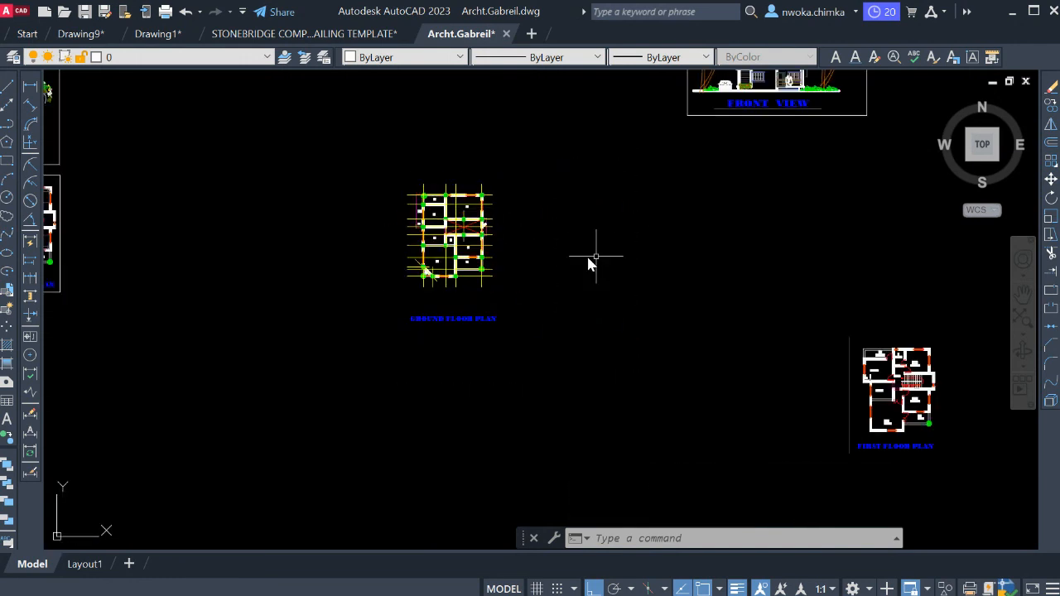
middle_click_drag(562, 261, 419, 166)
left_click(621, 213)
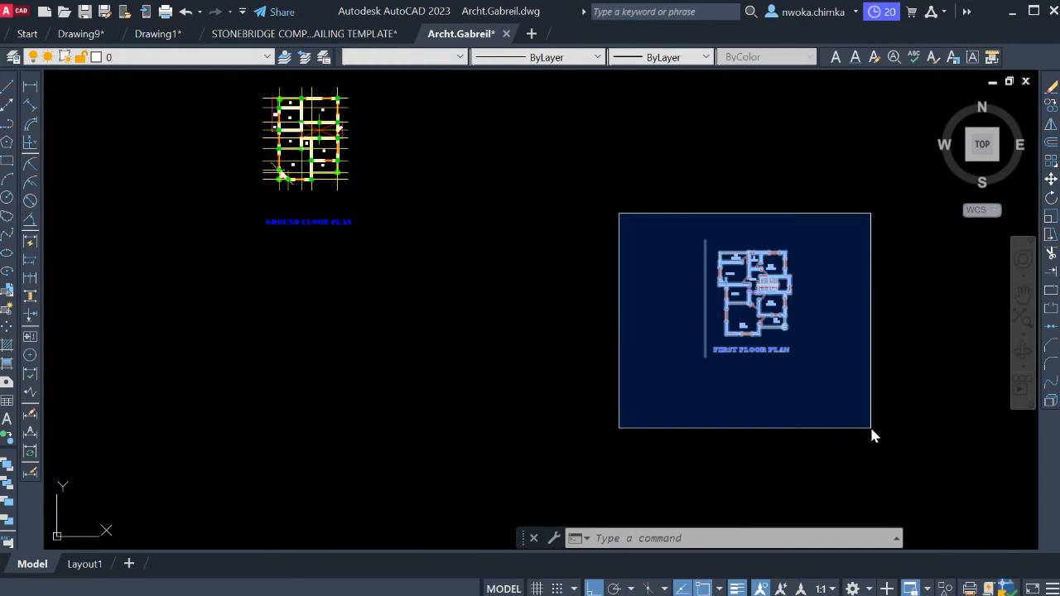
left_click(870, 425)
type("m")
key("Return")
left_click(784, 328)
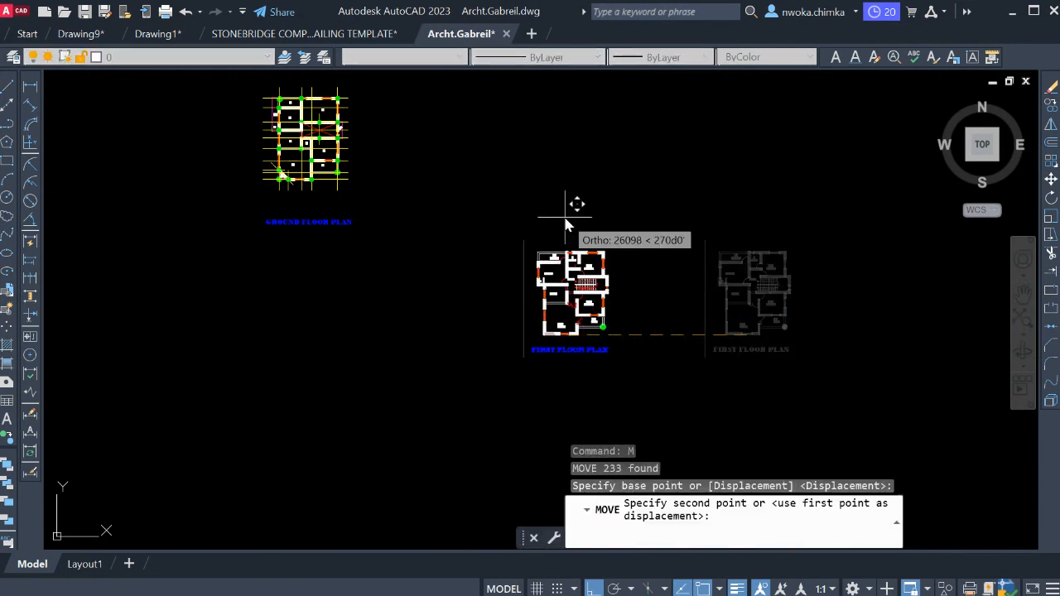
key("F8")
middle_click_drag(565, 217, 616, 301)
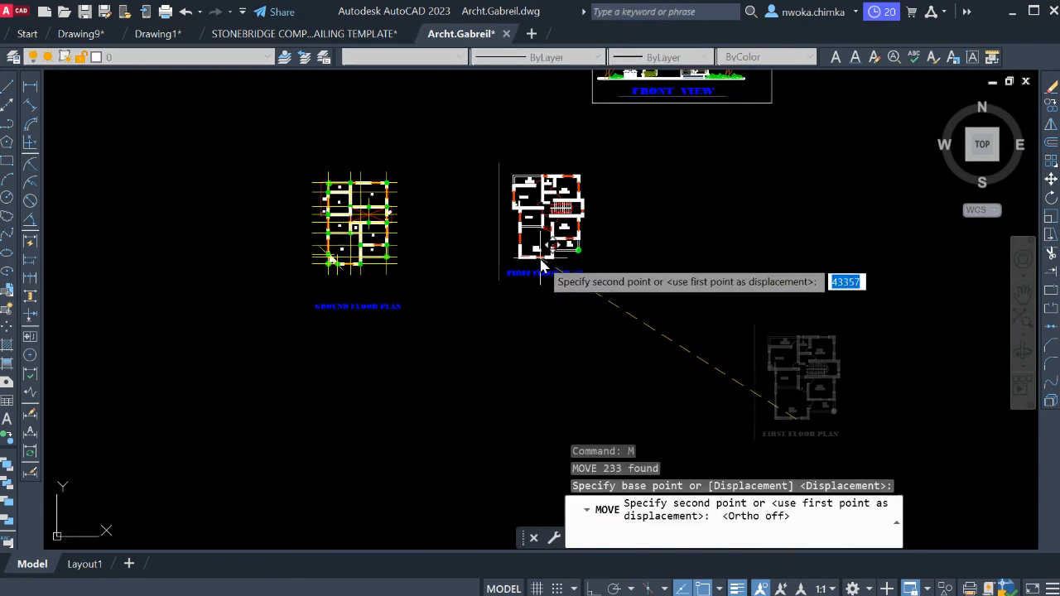
left_click(542, 259)
Compare the ground floor panel layout with the first floor plan, examining the rooms around the kitchen and its 900 overhang.
middle_click_drag(515, 242, 559, 244)
scroll(572, 189, "up", 4)
scroll(623, 233, "down", 2)
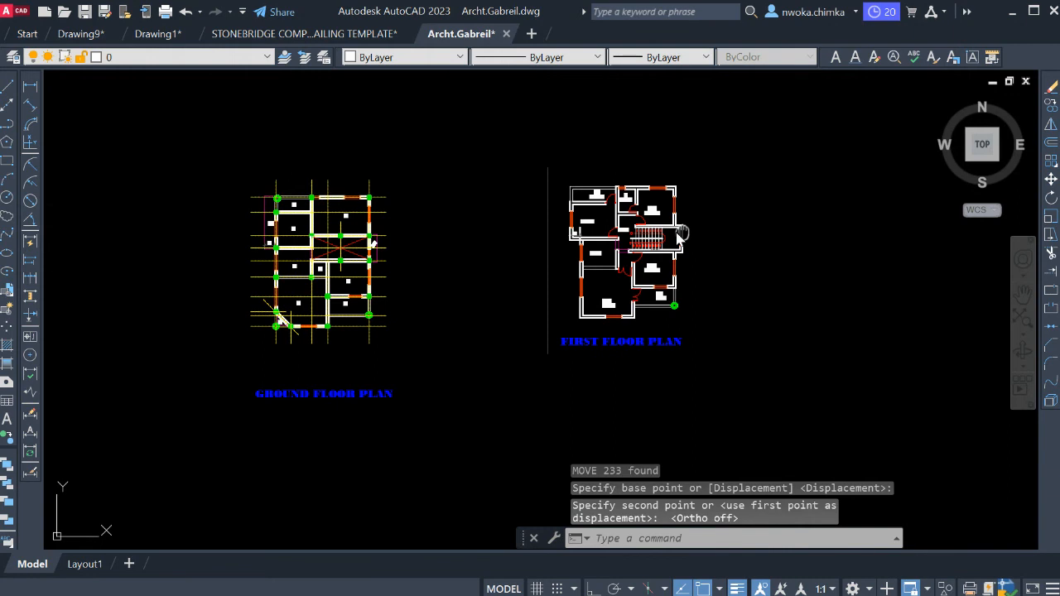
middle_click_drag(680, 236, 806, 218)
scroll(520, 238, "up", 4)
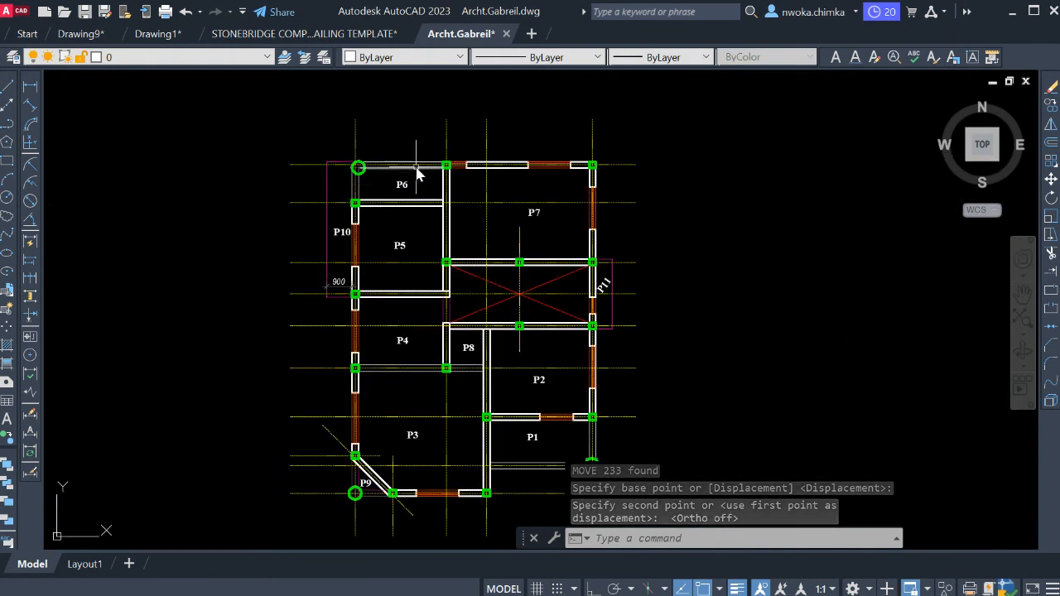
scroll(437, 172, "up", 1)
scroll(437, 172, "down", 5)
scroll(748, 250, "up", 4)
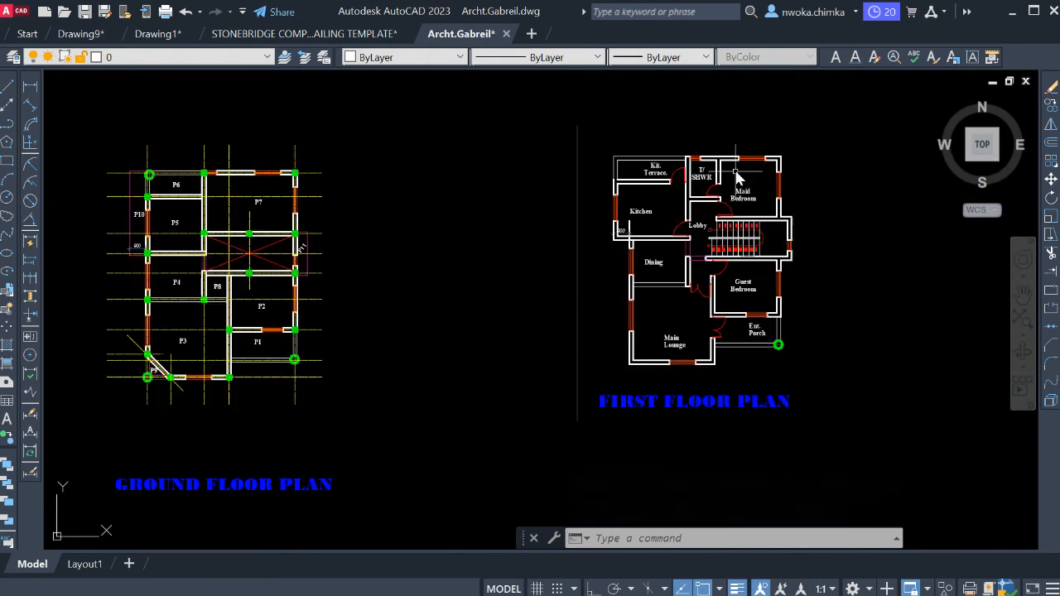
scroll(818, 192, "down", 2)
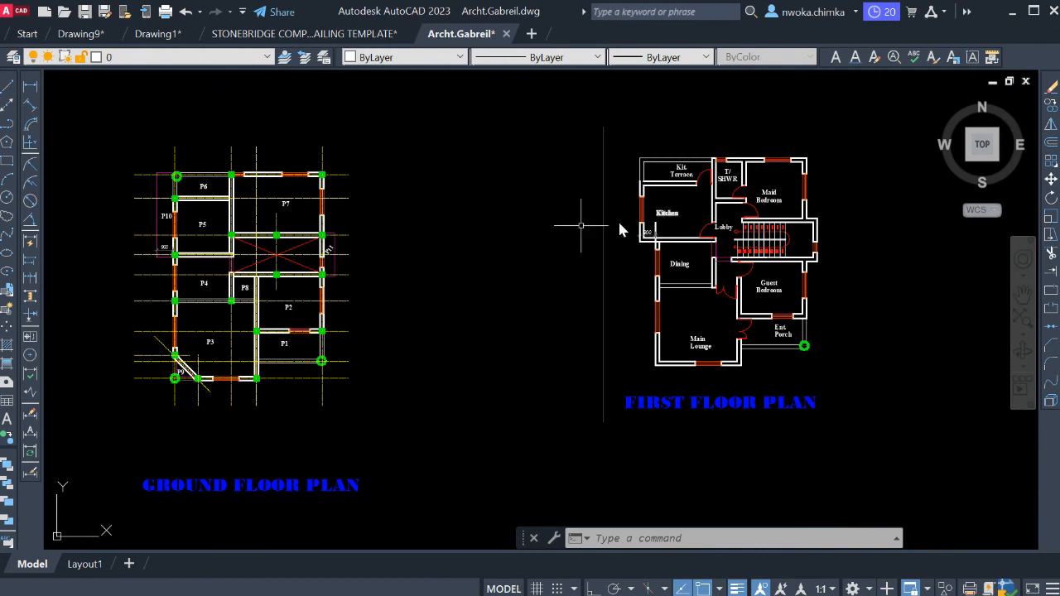
scroll(313, 188, "up", 2)
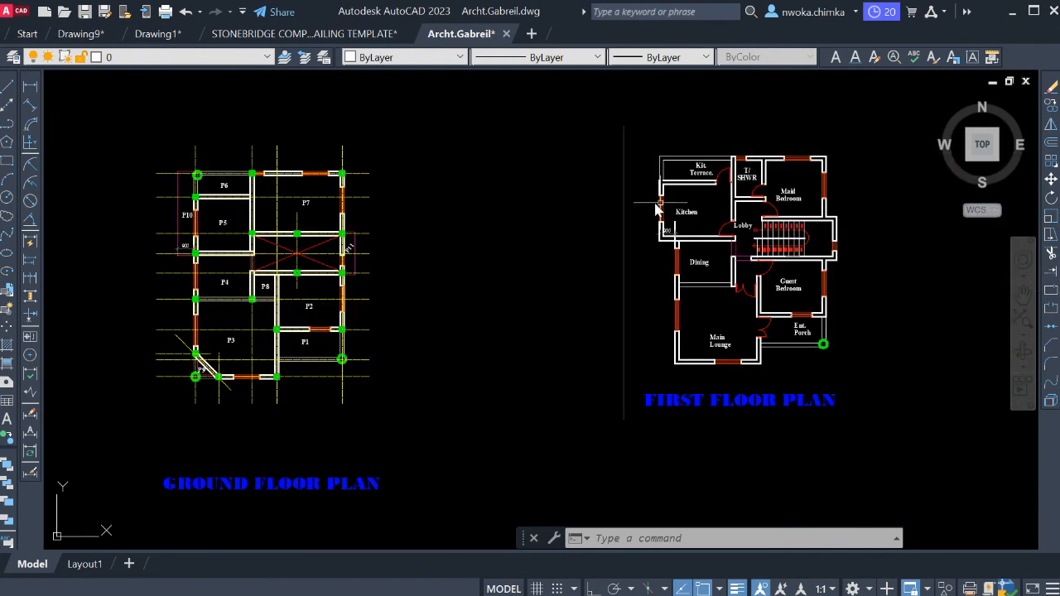
scroll(673, 200, "up", 4)
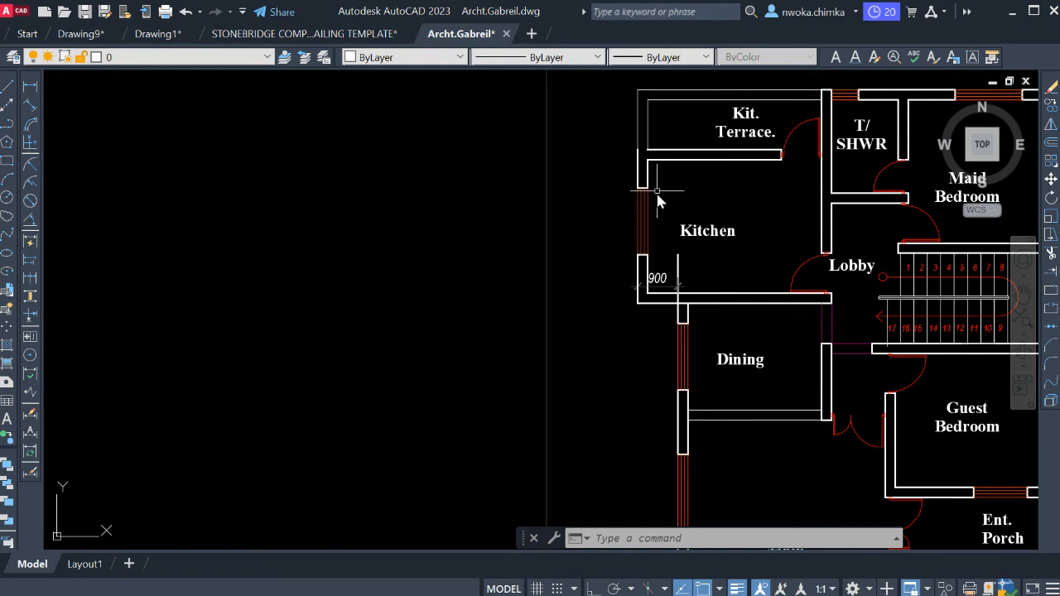
middle_click_drag(748, 204, 700, 219)
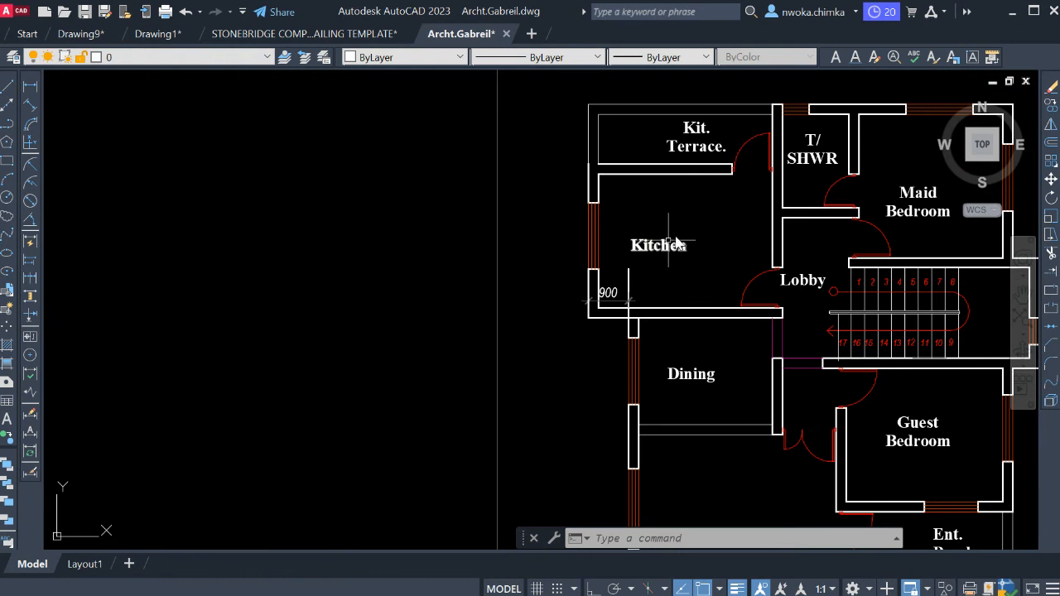
scroll(667, 236, "down", 4)
Select all the square ground floor columns with Select Similar, starting from the one between P6 and P7, and start copying them.
middle_click_drag(305, 196, 504, 166)
scroll(441, 158, "up", 4)
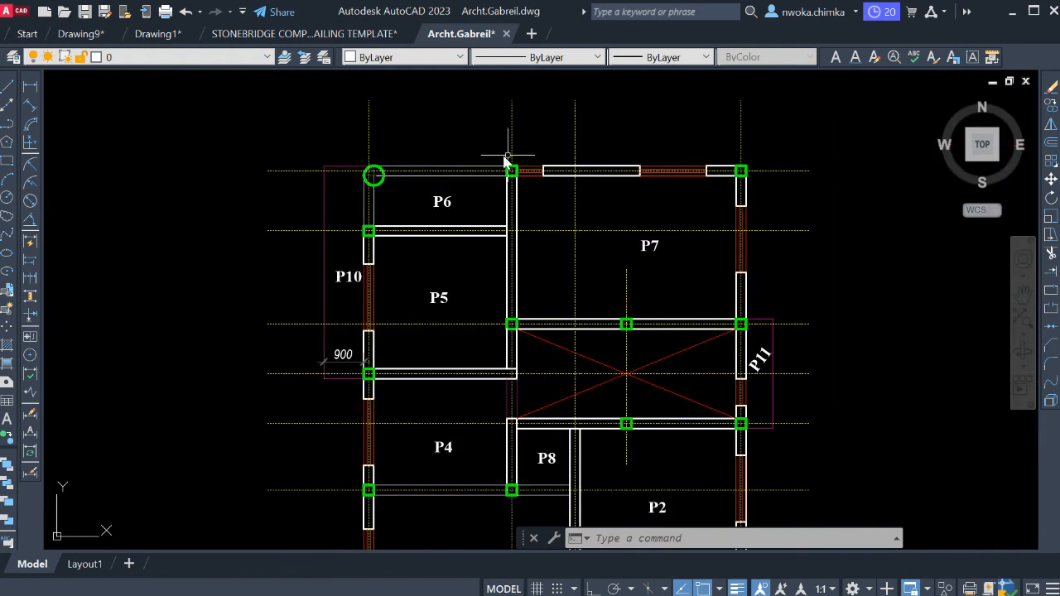
scroll(508, 161, "up", 6)
left_click(507, 179)
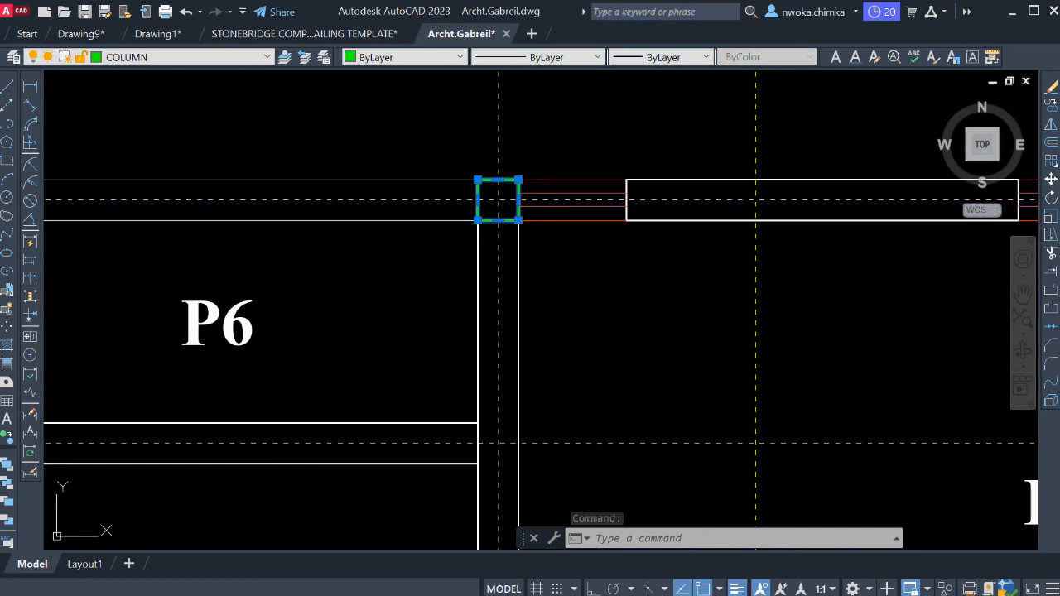
scroll(522, 249, "down", 6)
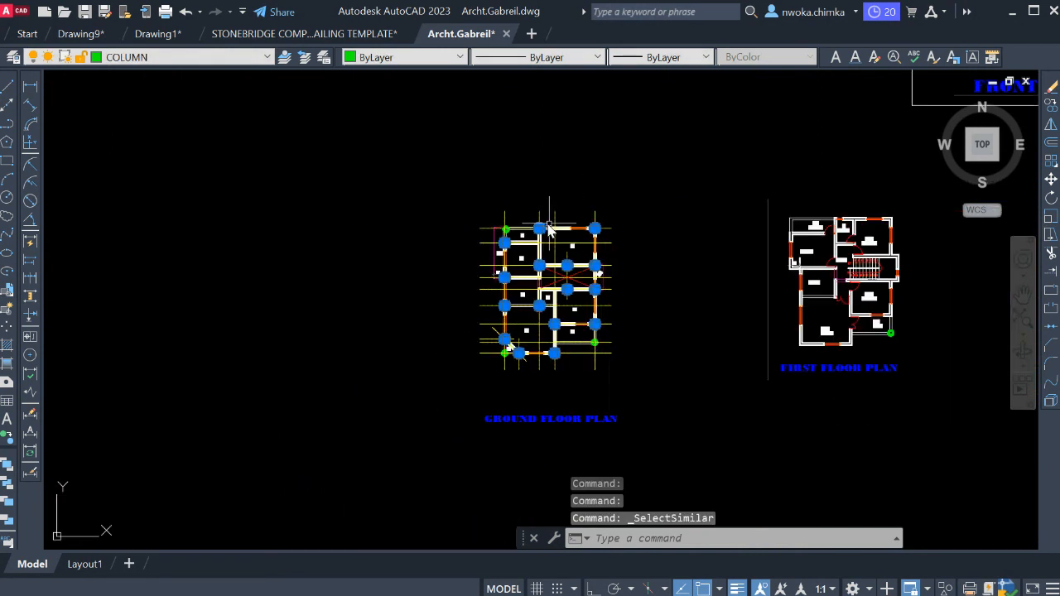
scroll(541, 268, "up", 4)
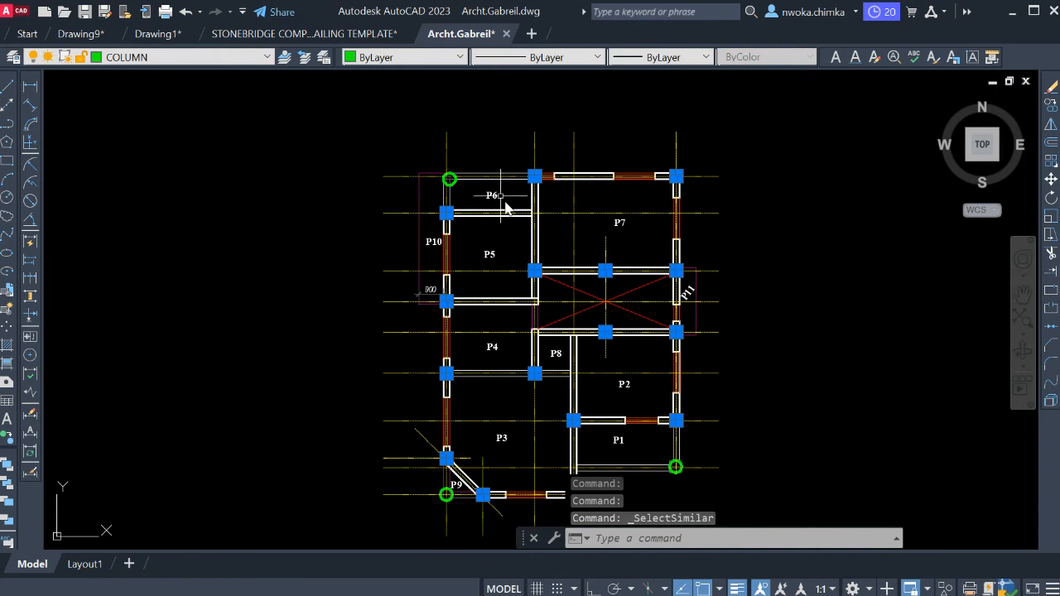
middle_click_drag(603, 333, 574, 276)
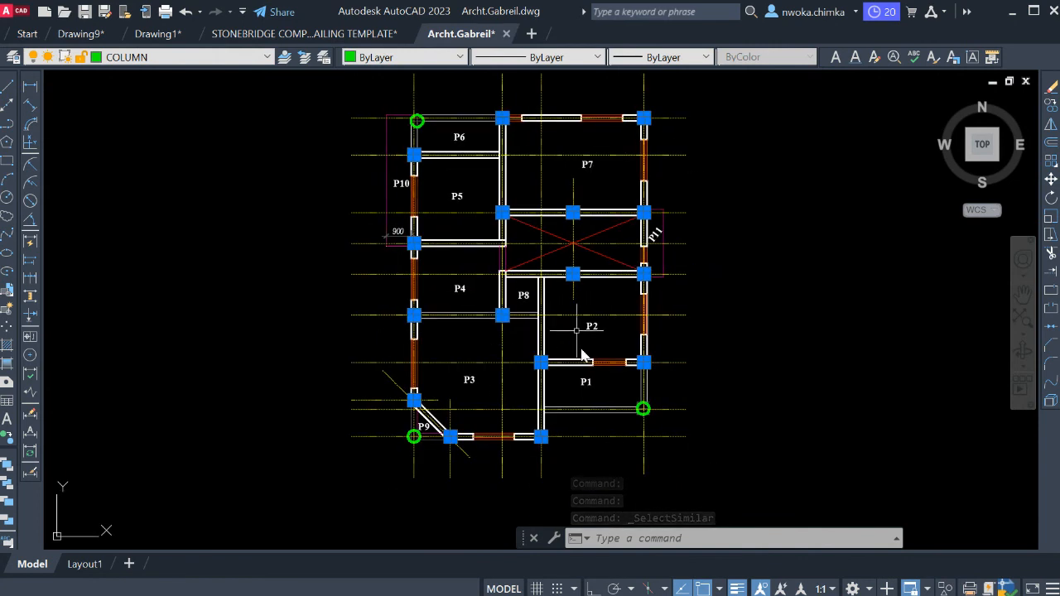
scroll(651, 253, "up", 4)
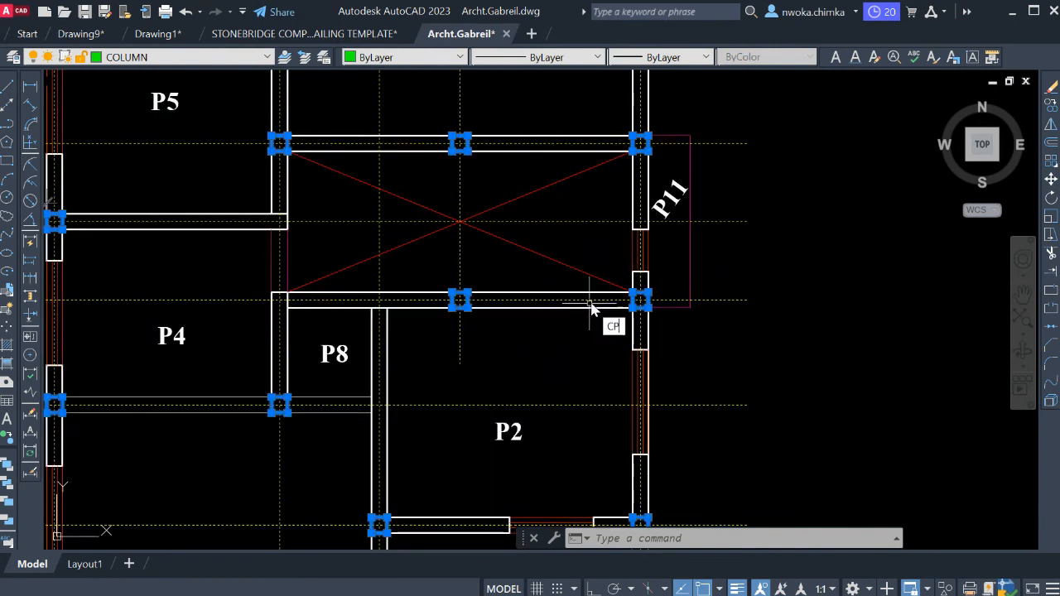
type("p")
key("Return")
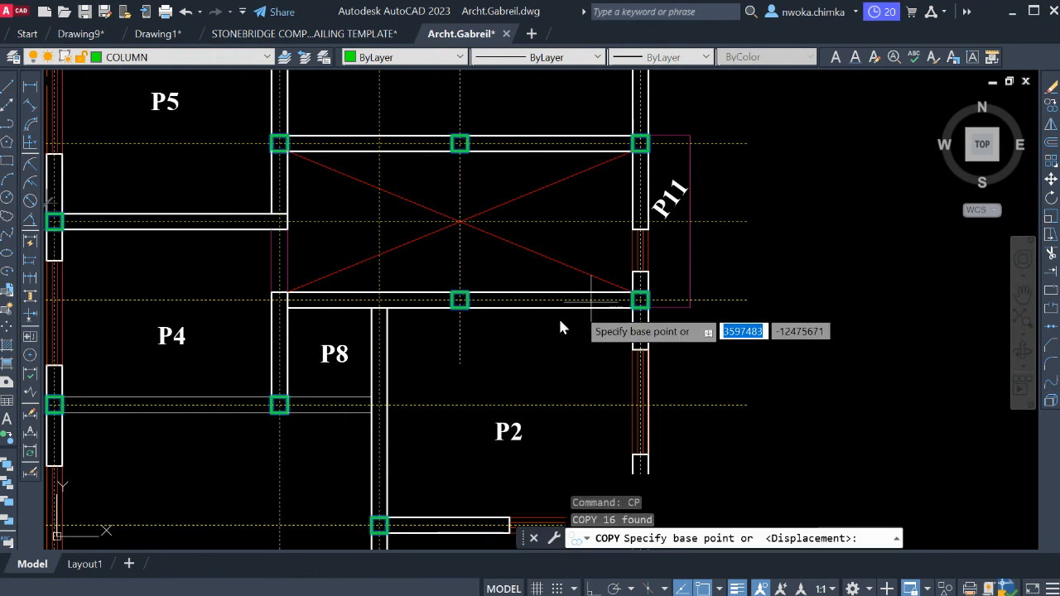
Compare the ground floor and first floor plans around the staircase to find a matching wall corner for the copy's base point.
scroll(558, 316, "down", 6)
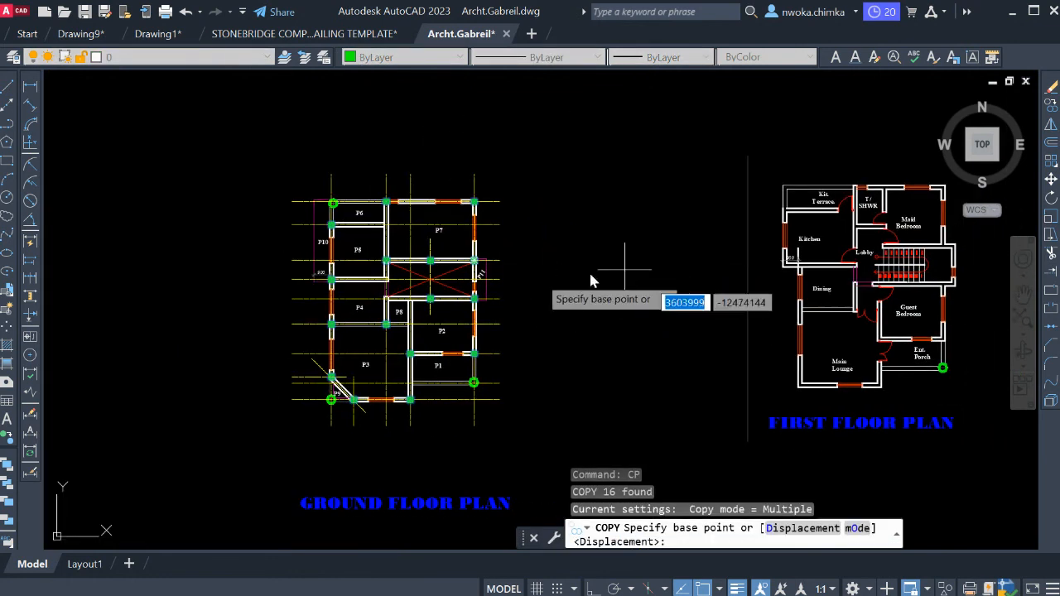
scroll(477, 304, "up", 5)
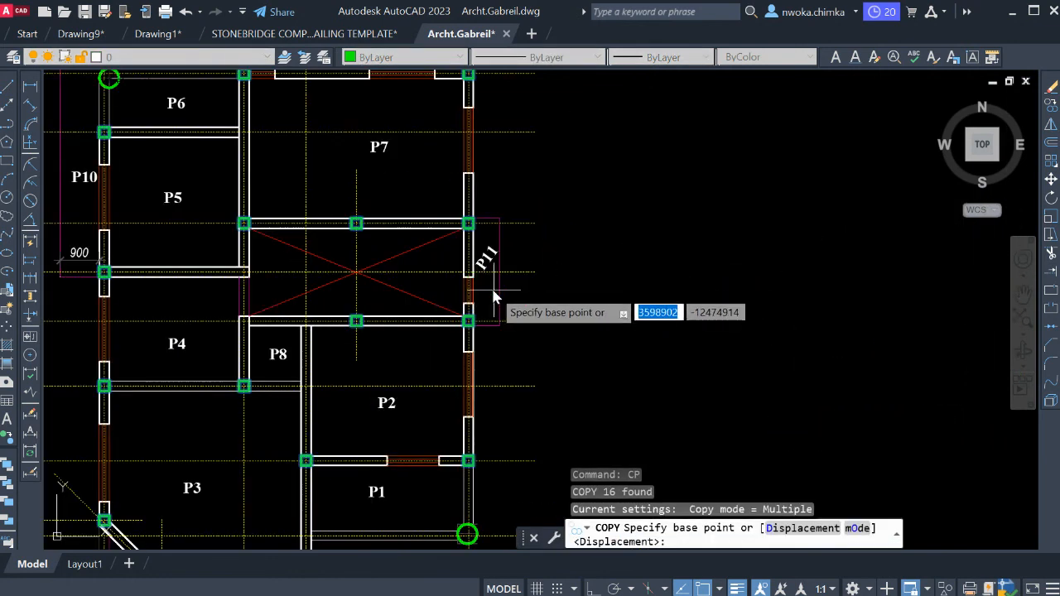
scroll(481, 253, "down", 3)
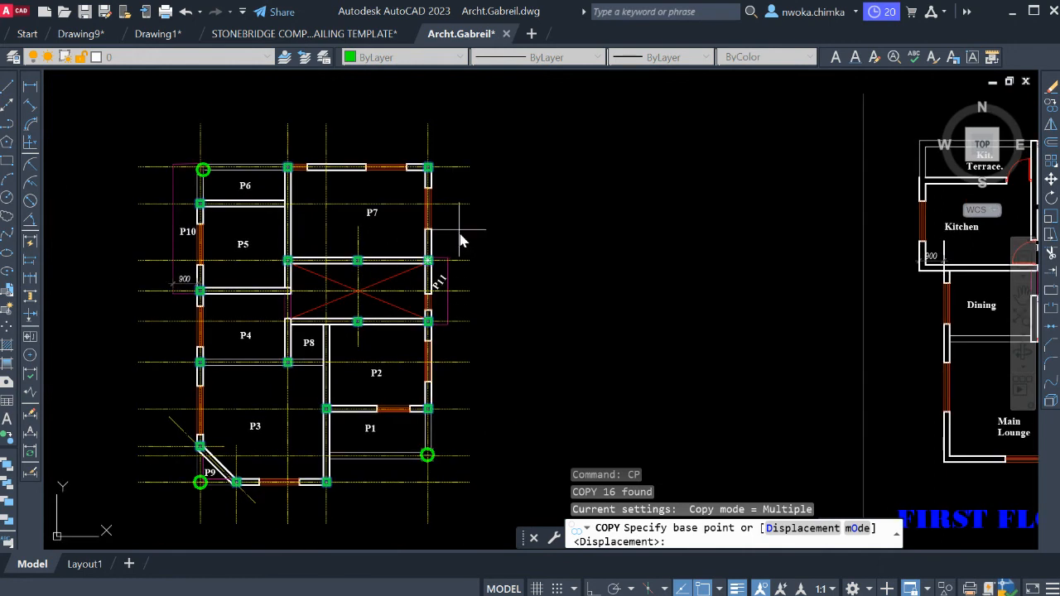
middle_click_drag(481, 217, 398, 246)
scroll(438, 245, "down", 2)
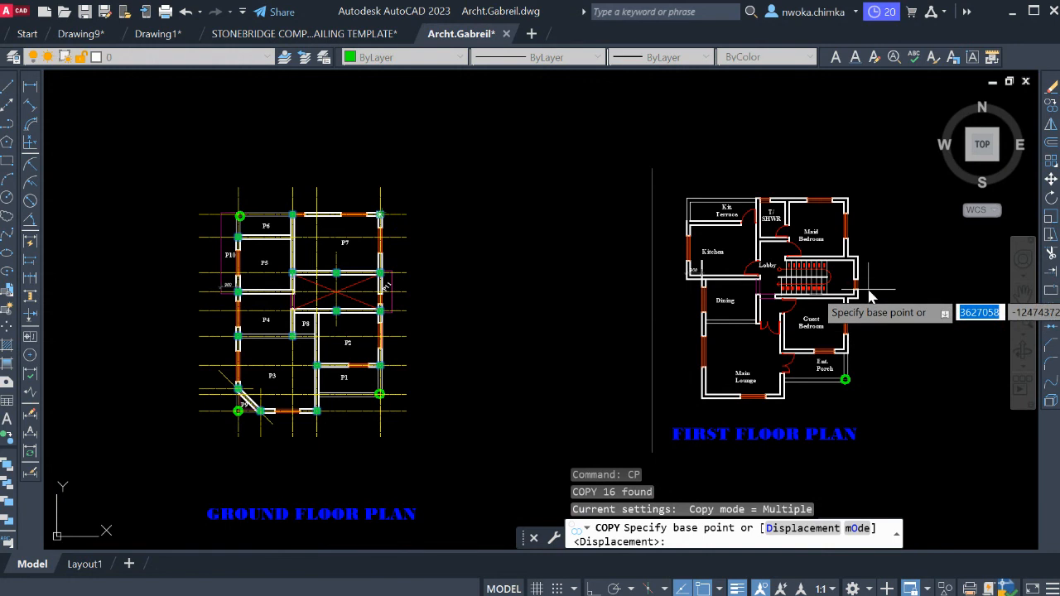
scroll(885, 290, "up", 3)
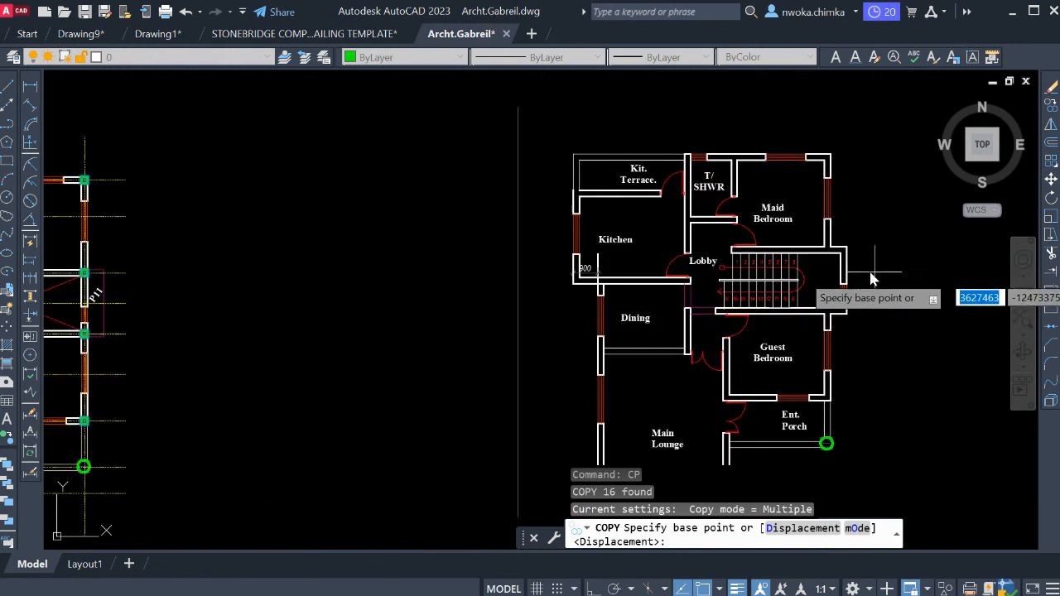
scroll(812, 277, "down", 3)
scroll(816, 272, "up", 4)
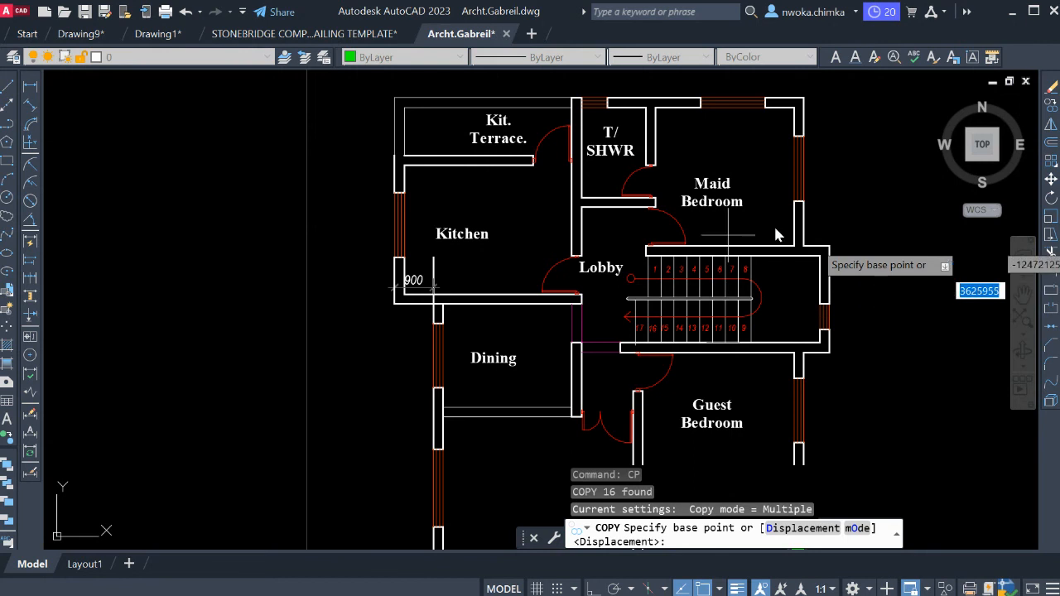
scroll(827, 248, "down", 4)
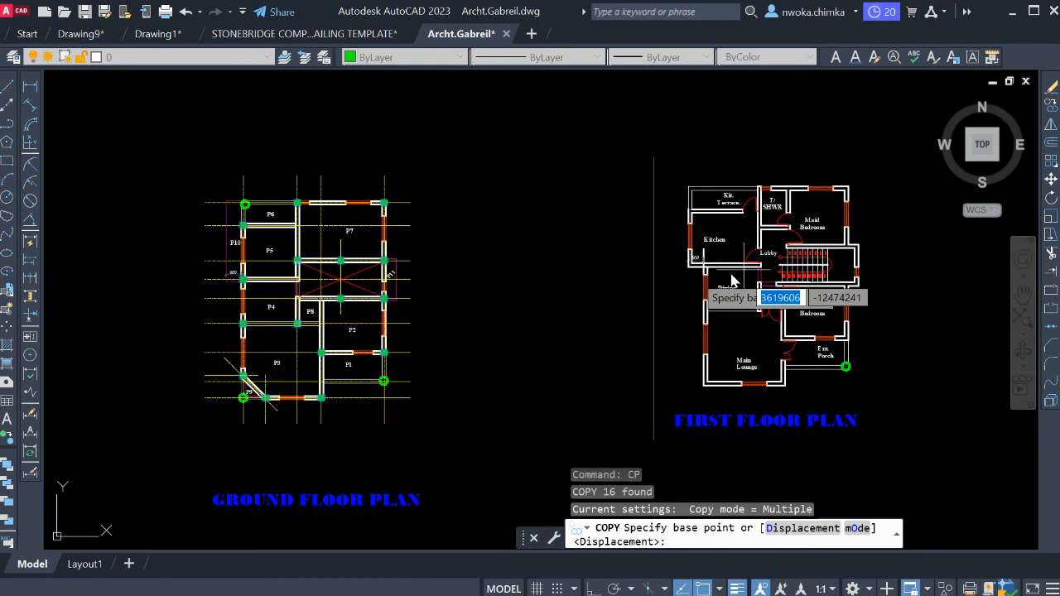
scroll(857, 249, "up", 4)
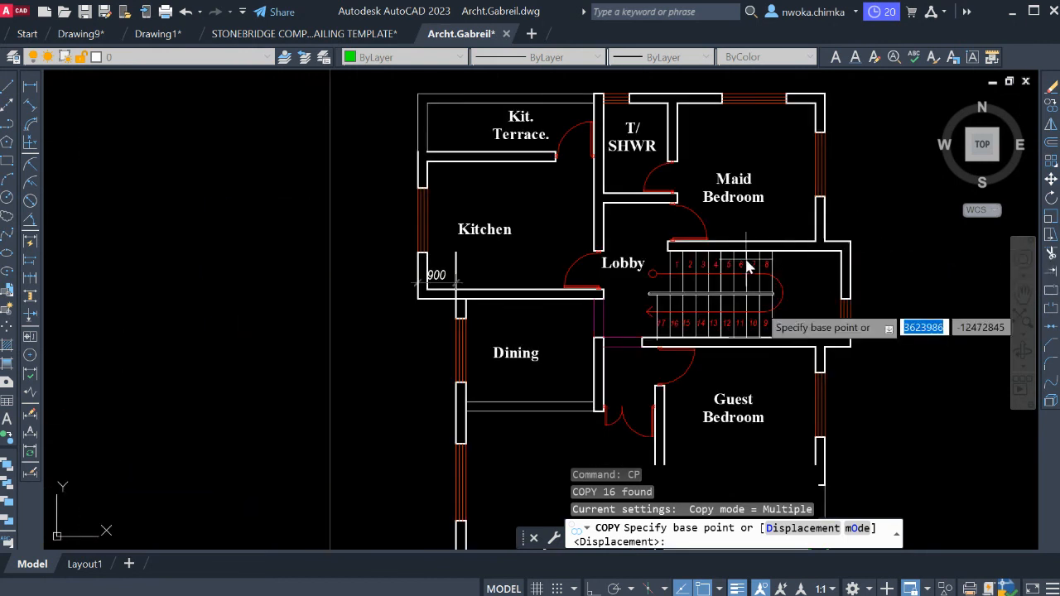
scroll(874, 229, "up", 2)
scroll(812, 257, "down", 4)
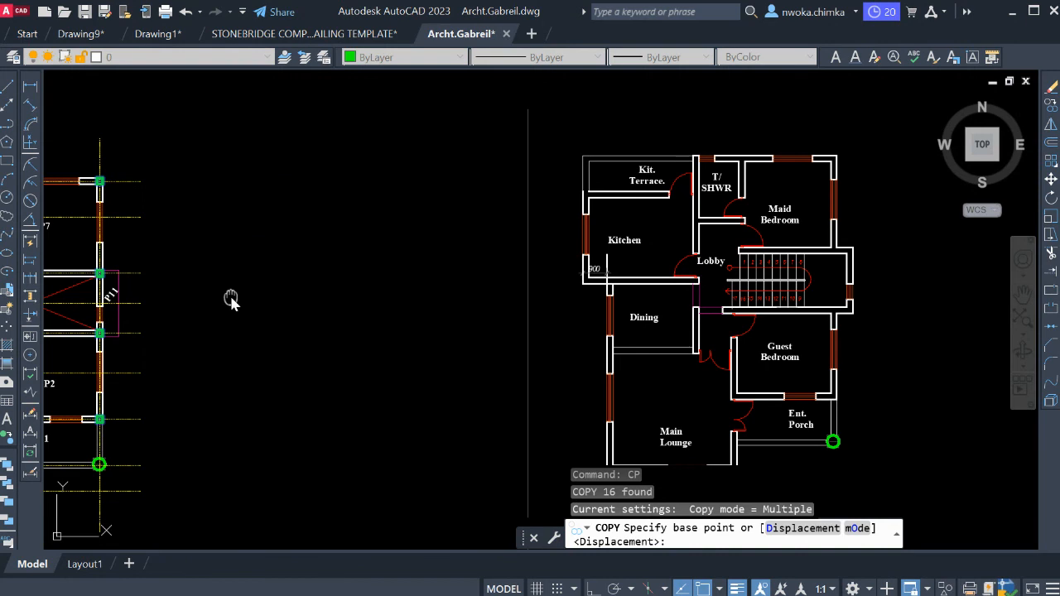
scroll(286, 281, "up", 2)
scroll(232, 265, "up", 3)
scroll(253, 248, "up", 2)
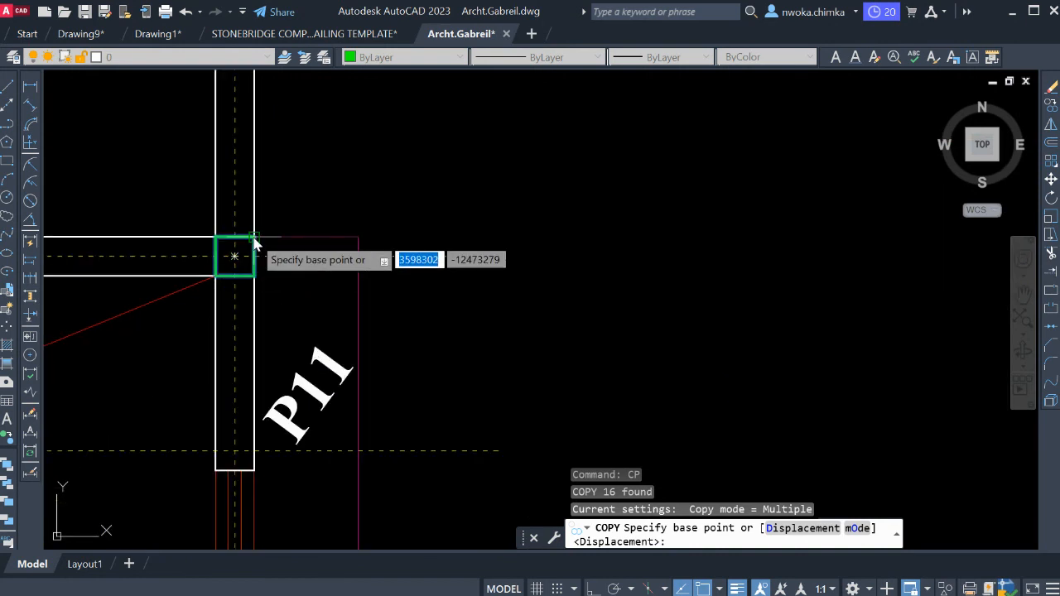
scroll(282, 265, "down", 5)
scroll(663, 259, "up", 2)
middle_click_drag(813, 247, 304, 297)
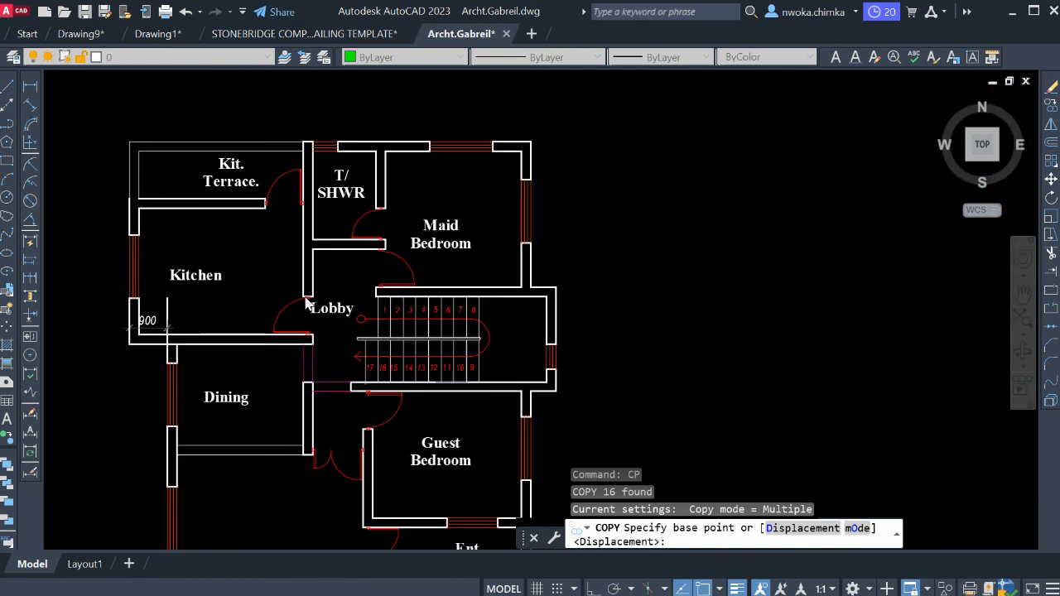
scroll(301, 294, "down", 2)
scroll(441, 284, "up", 7)
scroll(497, 274, "down", 3)
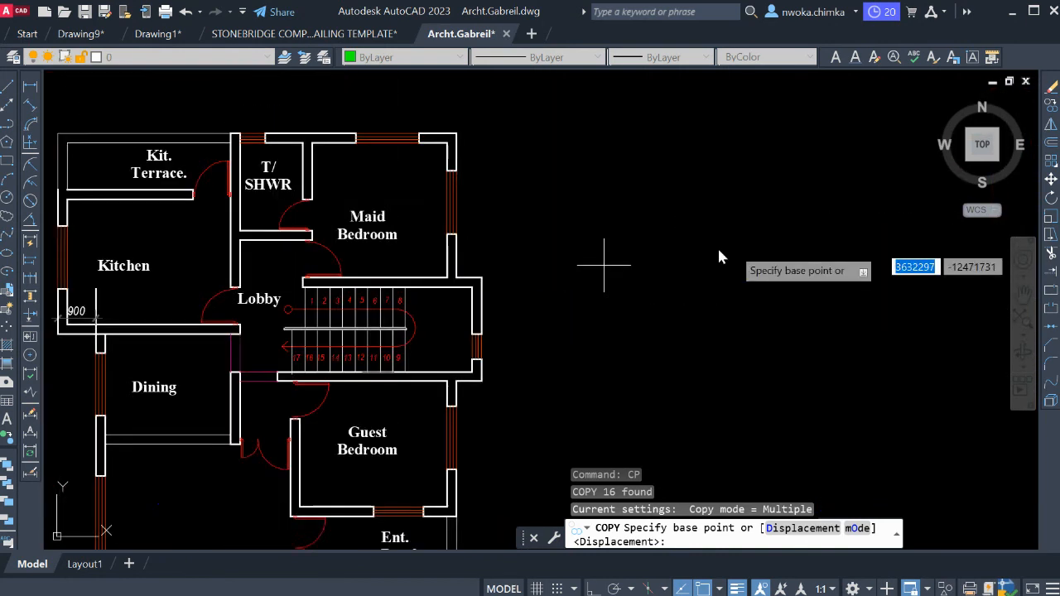
Copy the selected columns from the outer column corner above P11 to the matching wall corner beside the first floor stairs.
scroll(391, 279, "down", 2)
scroll(307, 272, "up", 1)
scroll(337, 290, "up", 4)
scroll(373, 290, "up", 8)
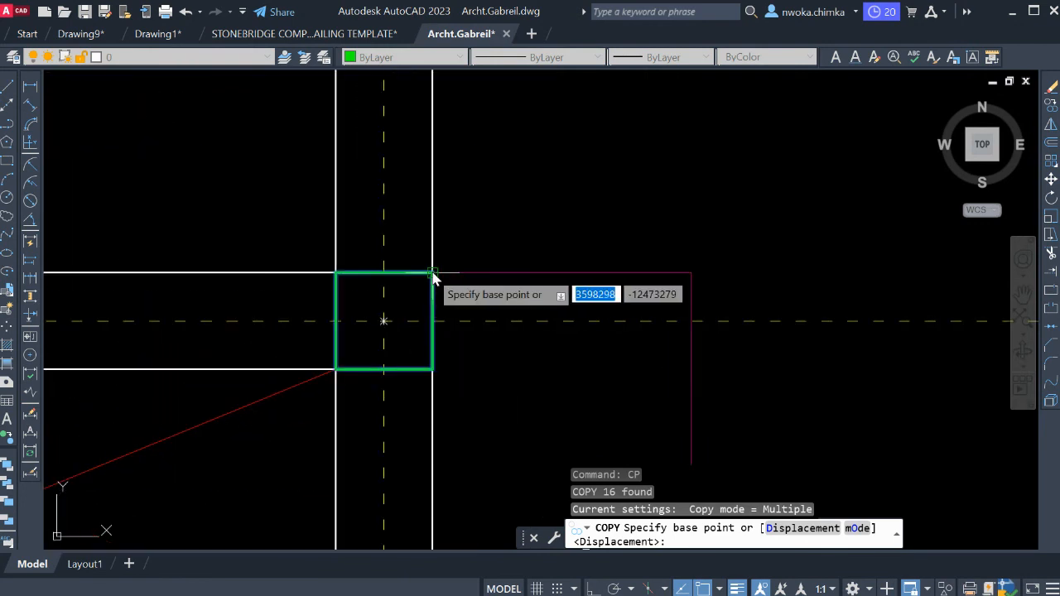
scroll(434, 279, "up", 4)
left_click(433, 279)
scroll(298, 290, "down", 4)
scroll(298, 290, "down", 8)
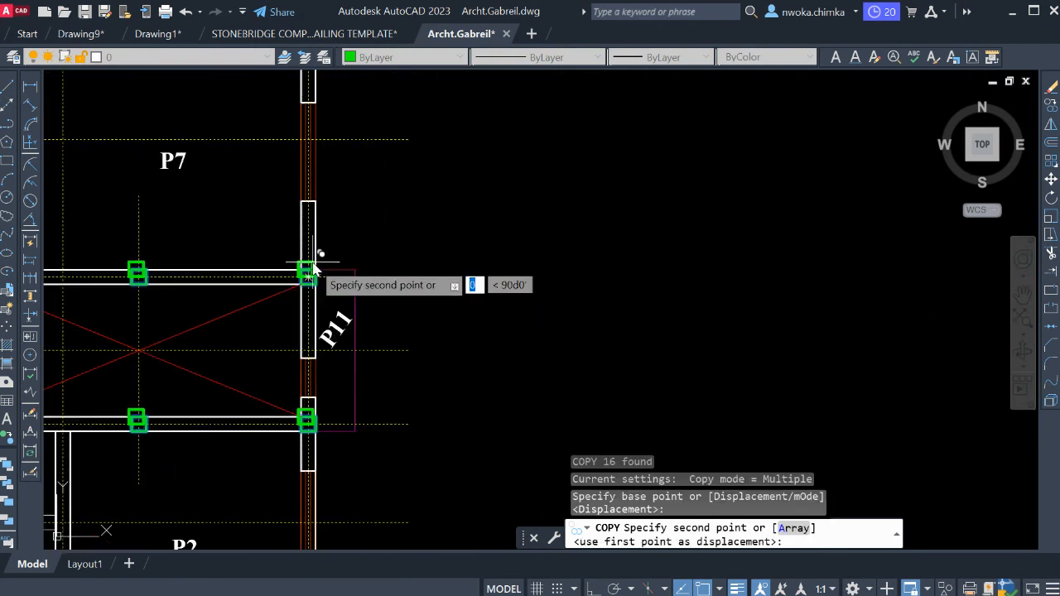
scroll(497, 267, "up", 4)
scroll(498, 265, "up", 6)
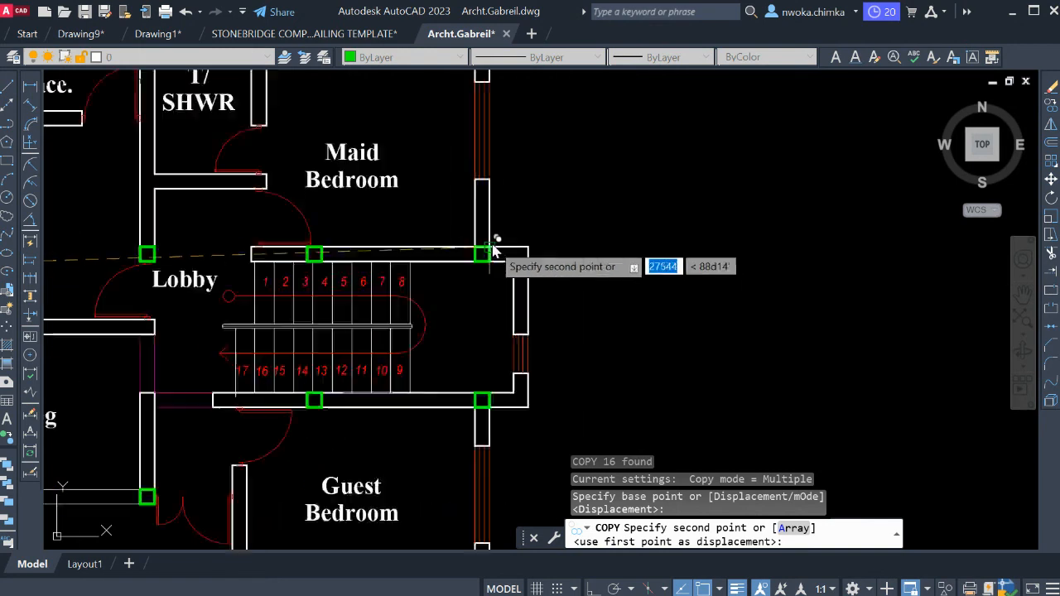
left_click(483, 254)
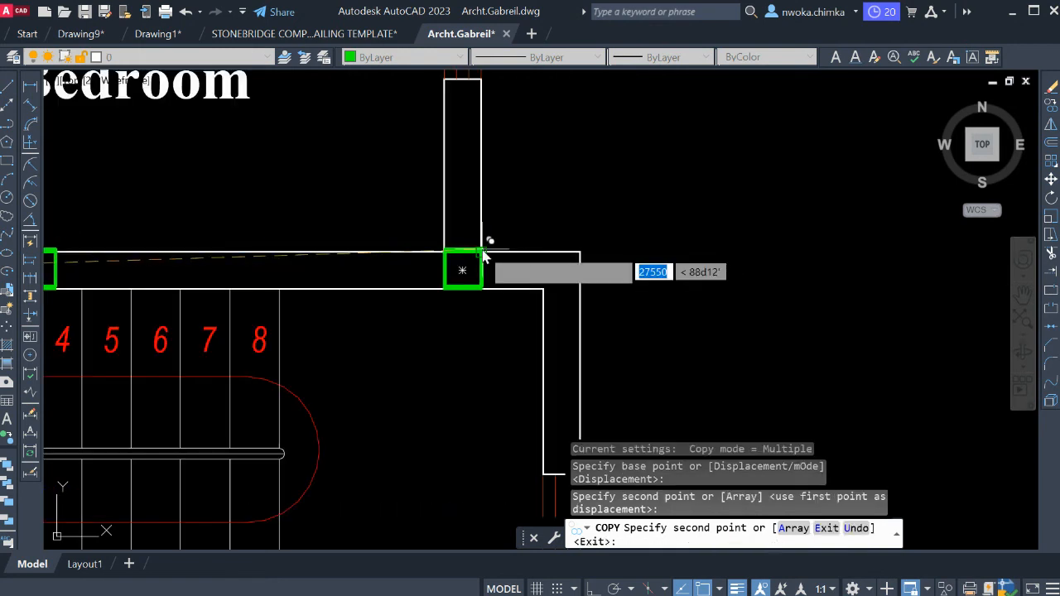
scroll(488, 248, "down", 8)
key("Escape")
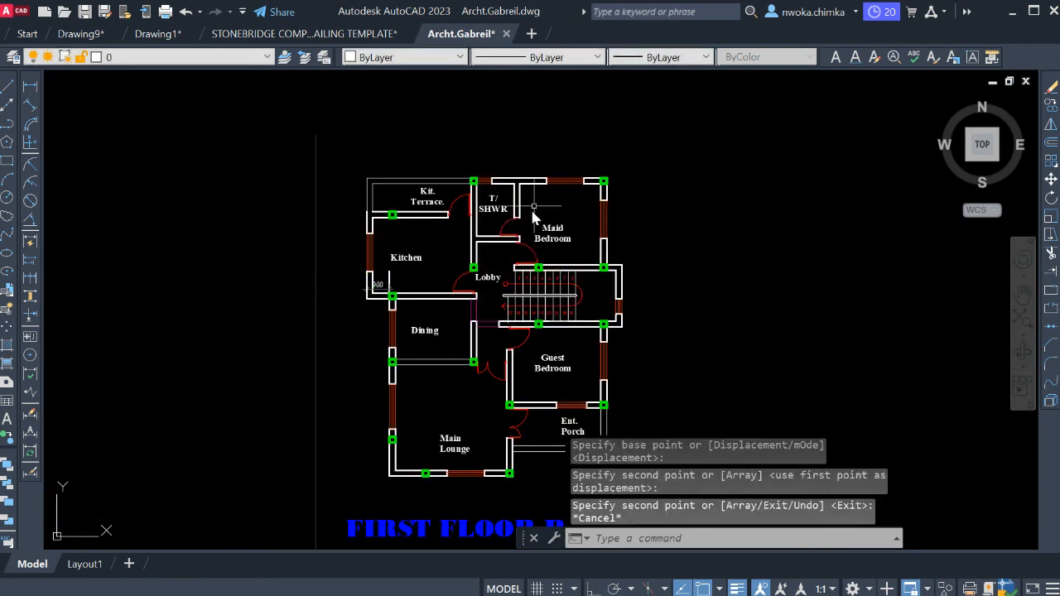
Copy the column on the wall between the kitchen and its terrace to a free spot inside the first floor kitchen.
scroll(592, 177, "up", 4)
middle_click_drag(365, 184, 537, 183)
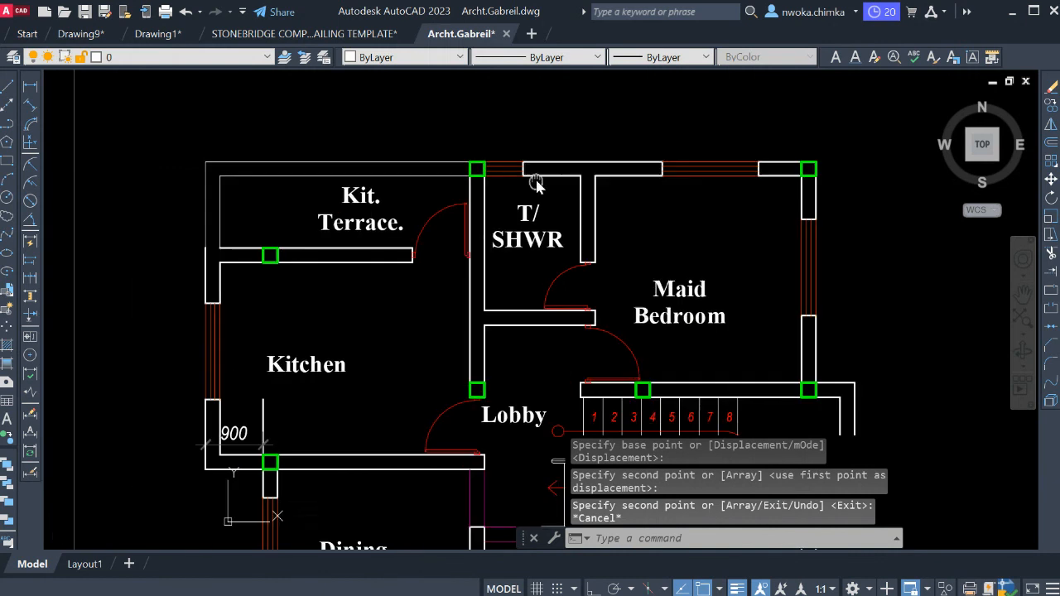
middle_click_drag(489, 263, 563, 226)
left_click(319, 199)
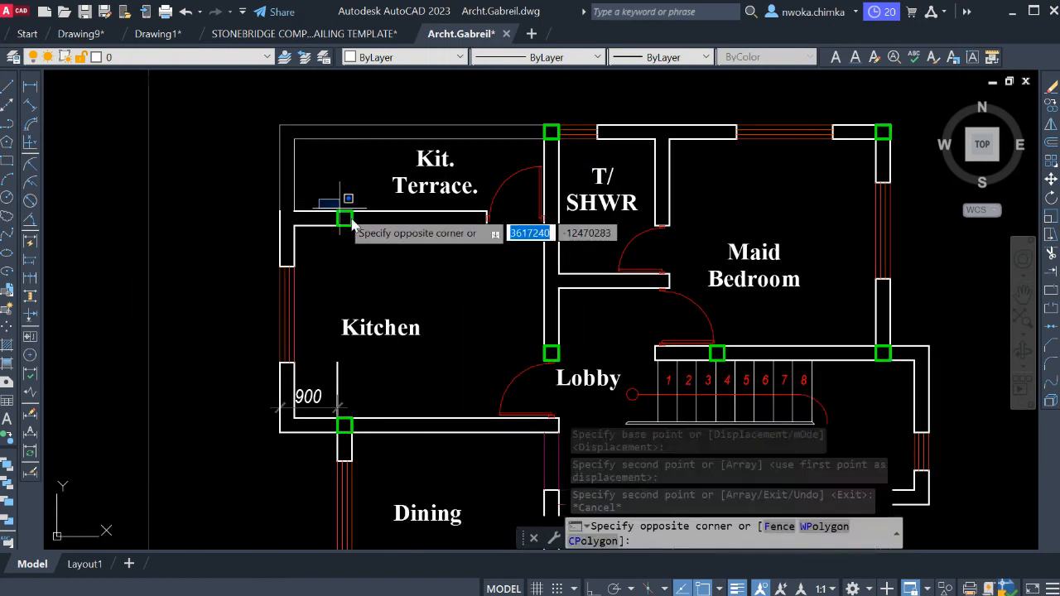
left_click(354, 227)
type("c")
key("Return")
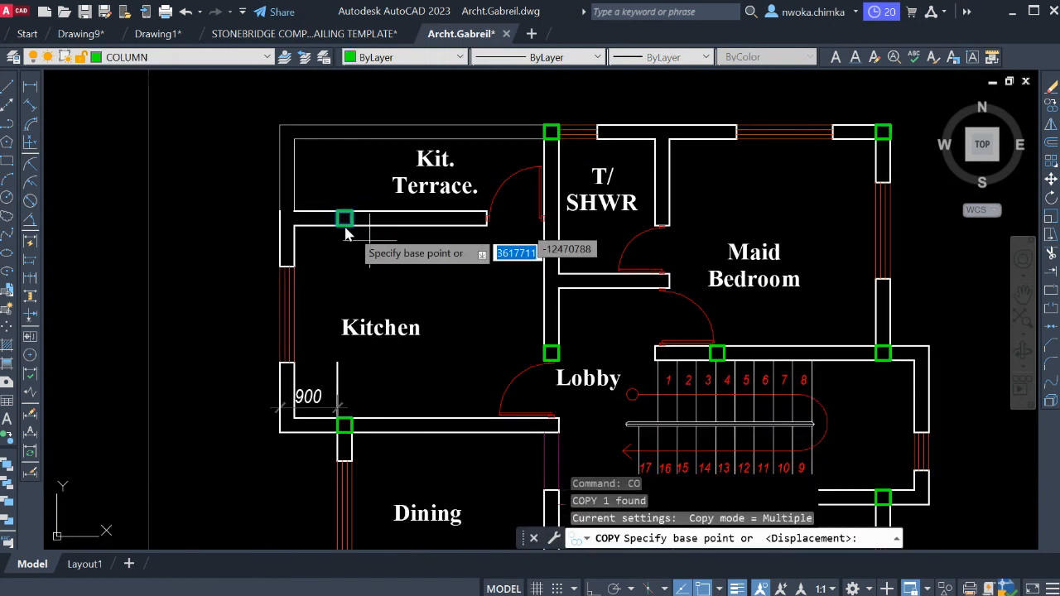
left_click(345, 219)
left_click(418, 278)
key("Escape")
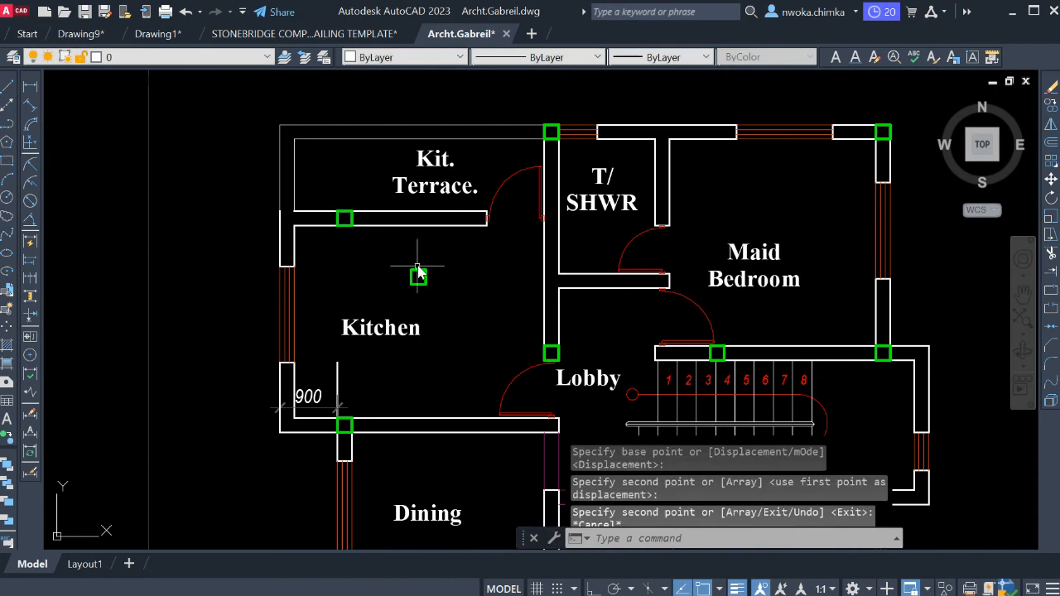
Erase the loose column copy in the middle of the first floor kitchen.
scroll(419, 278, "up", 2)
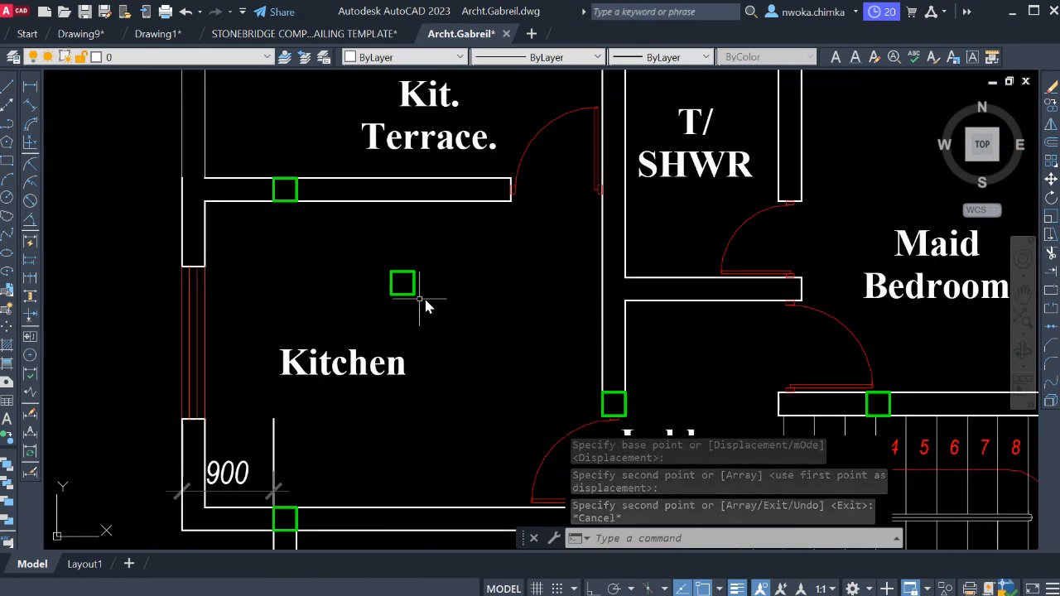
left_click(370, 244)
left_click(440, 325)
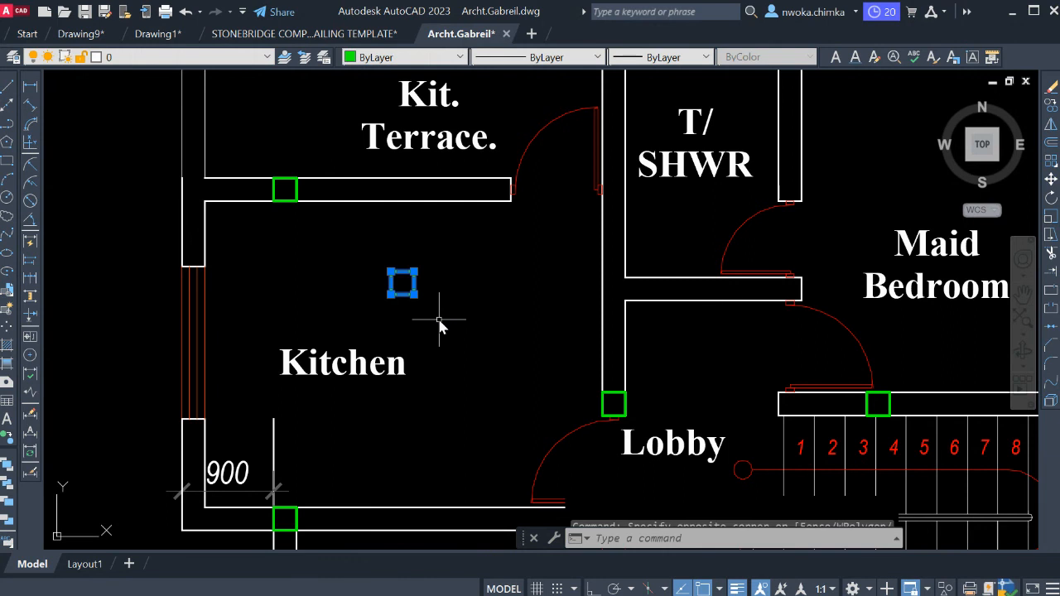
type("E")
key("Return")
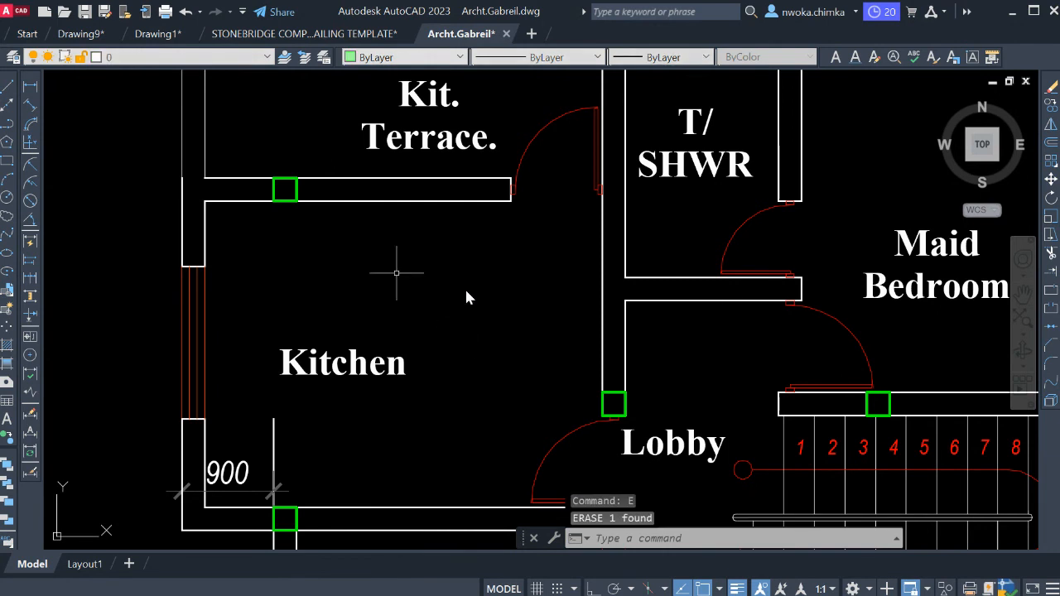
Trim away the stray vertical line rising into the first floor kitchen from the column beside the 900 dimension.
scroll(465, 241, "down", 2)
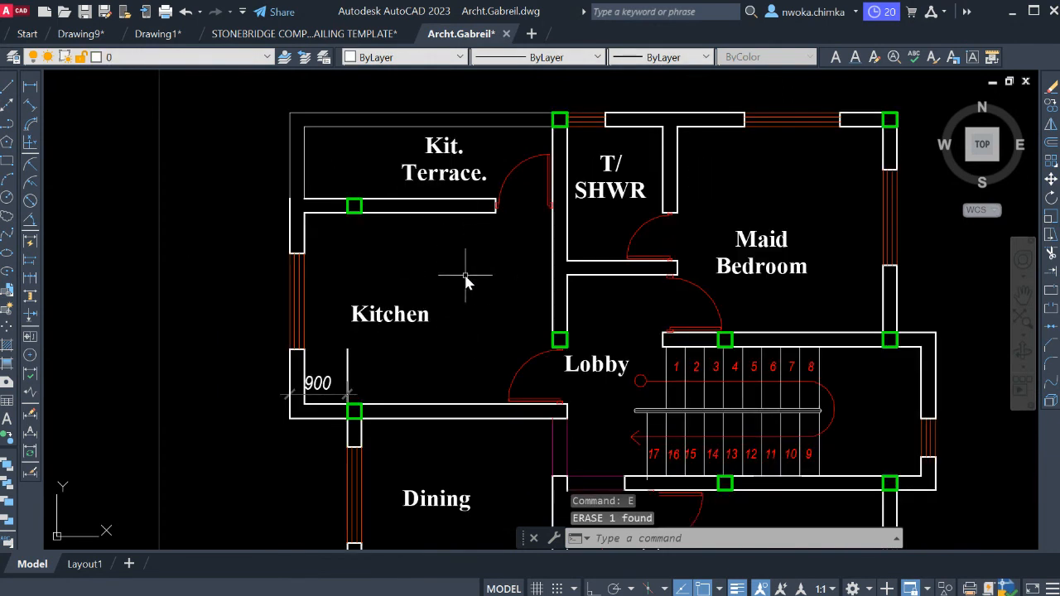
scroll(465, 282, "down", 2)
middle_click_drag(467, 279, 462, 208)
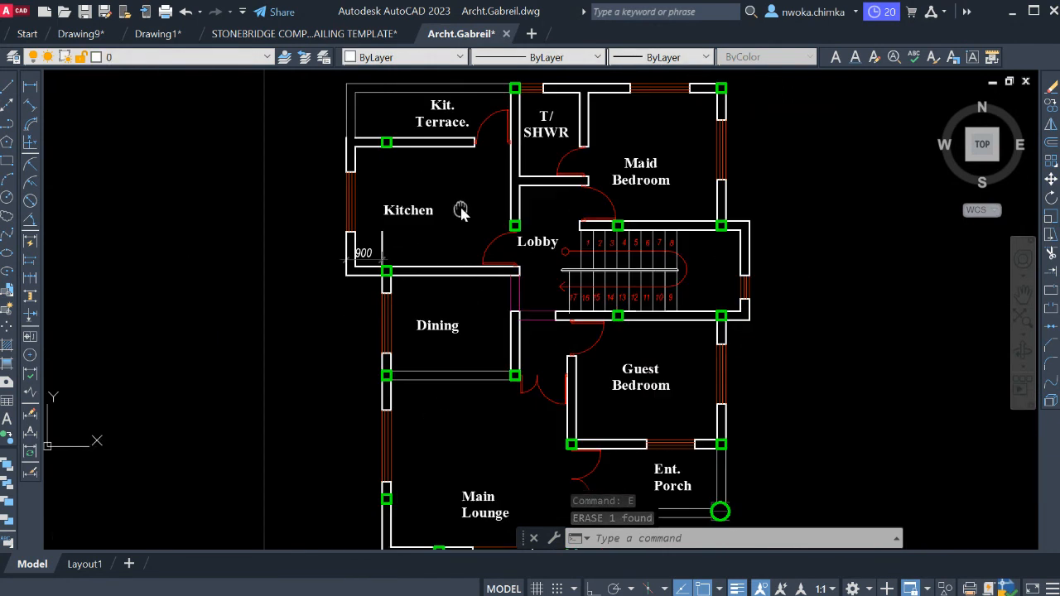
scroll(380, 257, "up", 4)
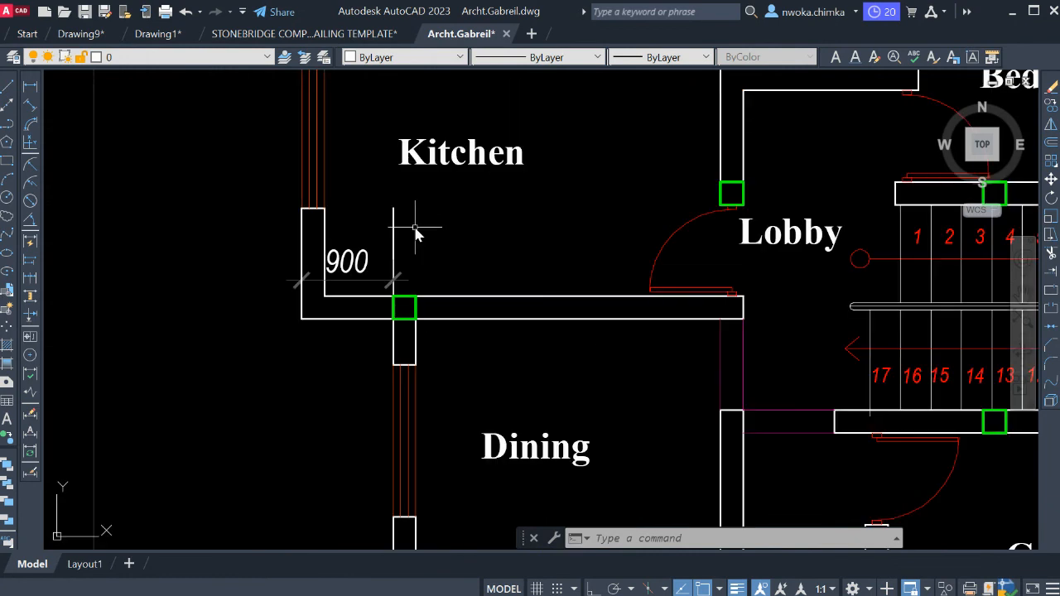
key("Return")
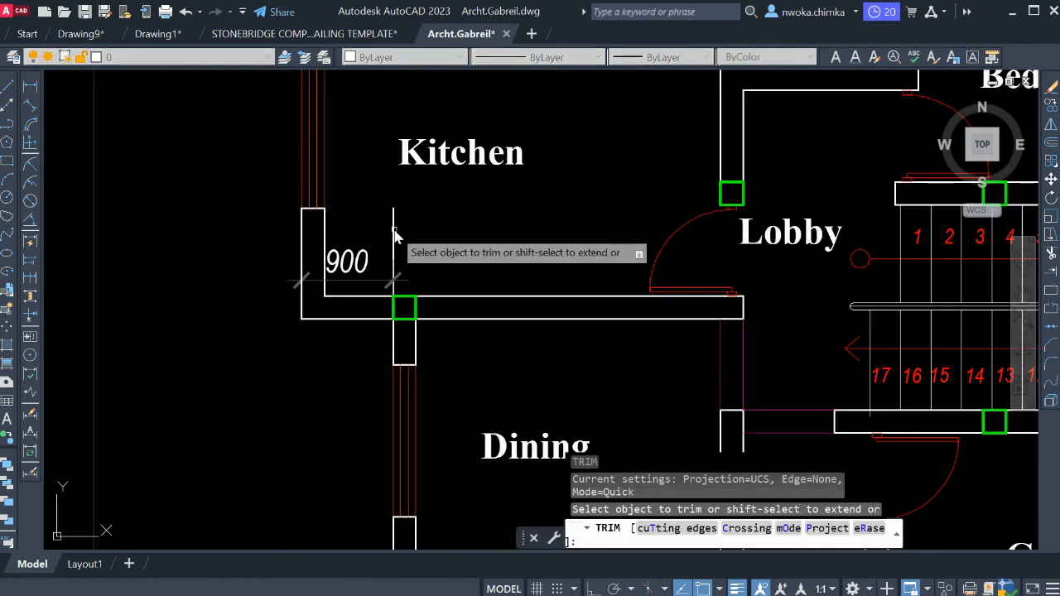
key("Escape")
Compare the column layout on the first floor plan with the ground floor plan.
scroll(414, 234, "down", 4)
scroll(466, 231, "down", 3)
scroll(451, 178, "up", 5)
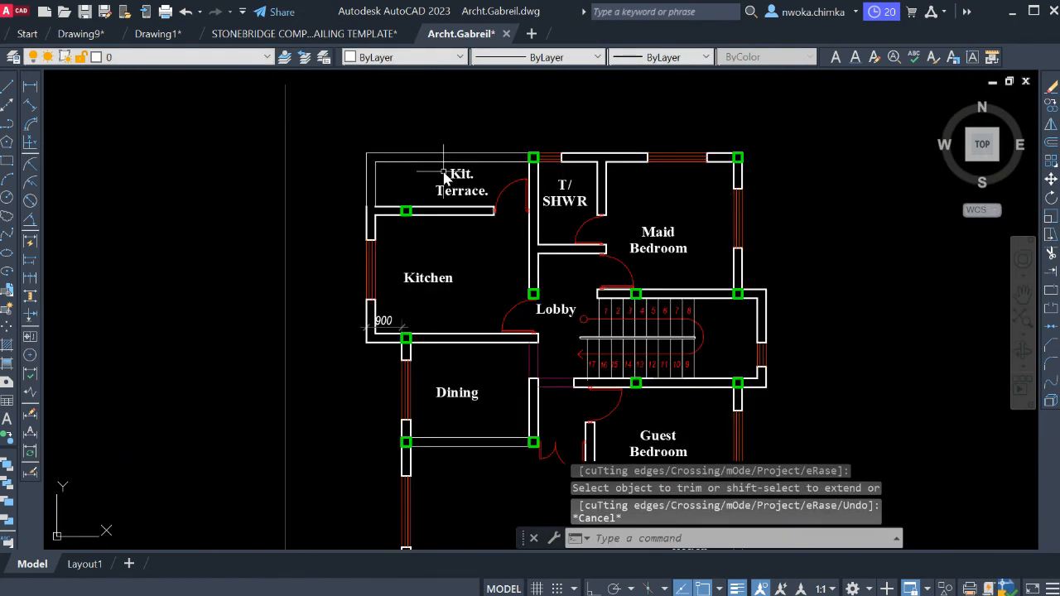
scroll(724, 182, "down", 4)
scroll(229, 253, "up", 4)
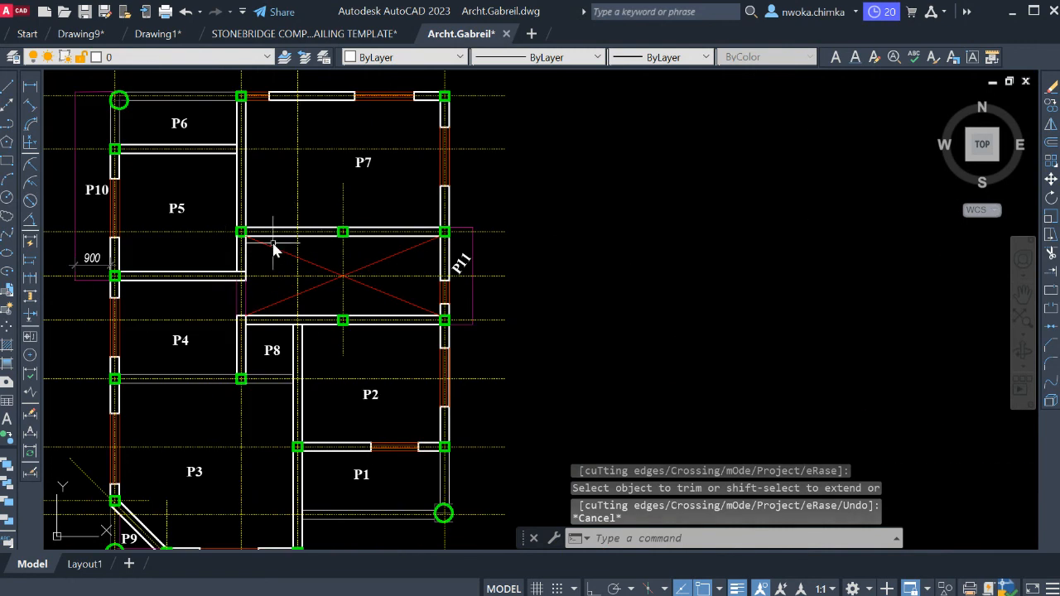
scroll(237, 220, "down", 2)
scroll(238, 221, "down", 5)
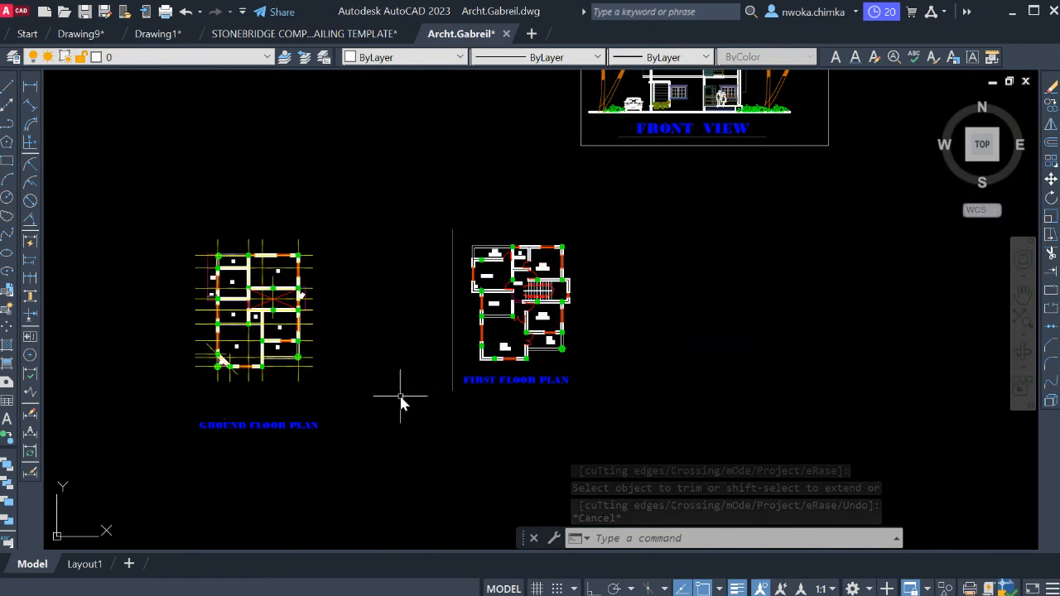
scroll(539, 373, "up", 6)
middle_click_drag(505, 311, 505, 404)
scroll(664, 374, "up", 2)
middle_click_drag(631, 329, 717, 447)
scroll(497, 302, "down", 2)
middle_click_drag(452, 272, 584, 369)
middle_click_drag(416, 170, 424, 199)
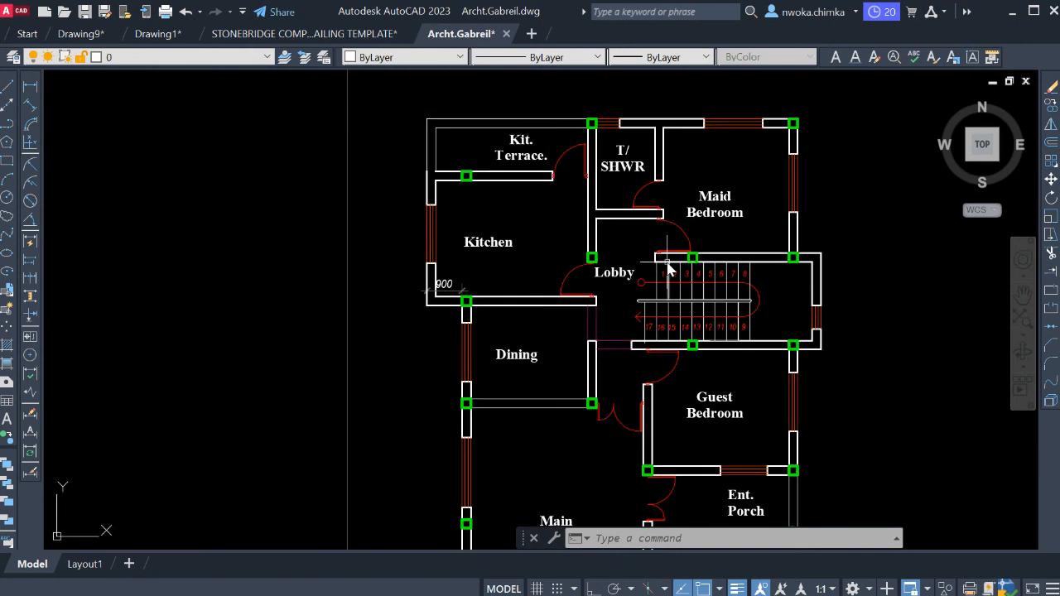
scroll(783, 179, "down", 2)
middle_click_drag(341, 270, 599, 263)
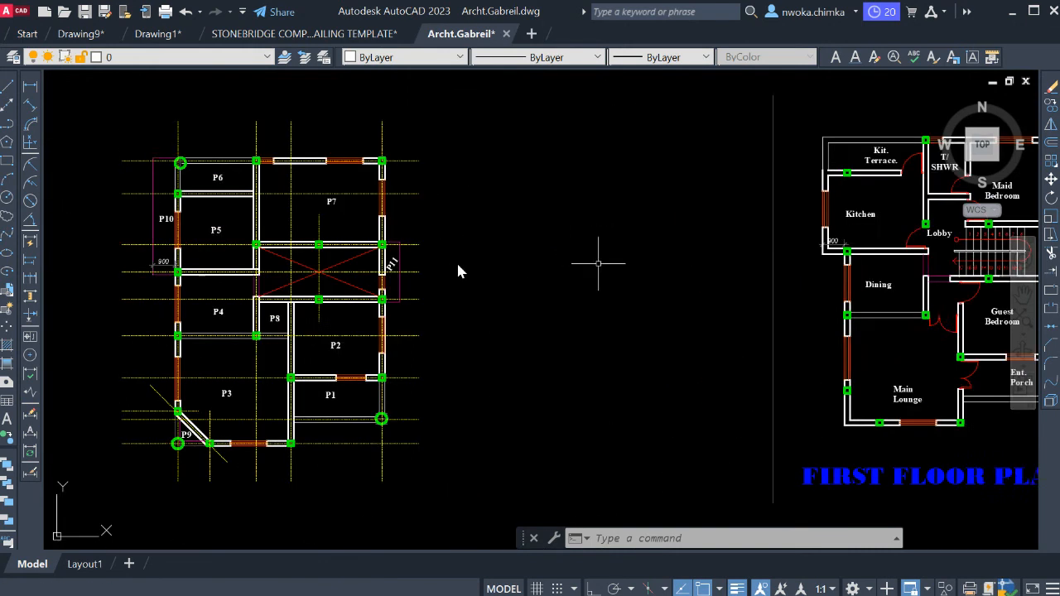
middle_click_drag(231, 261, 313, 258)
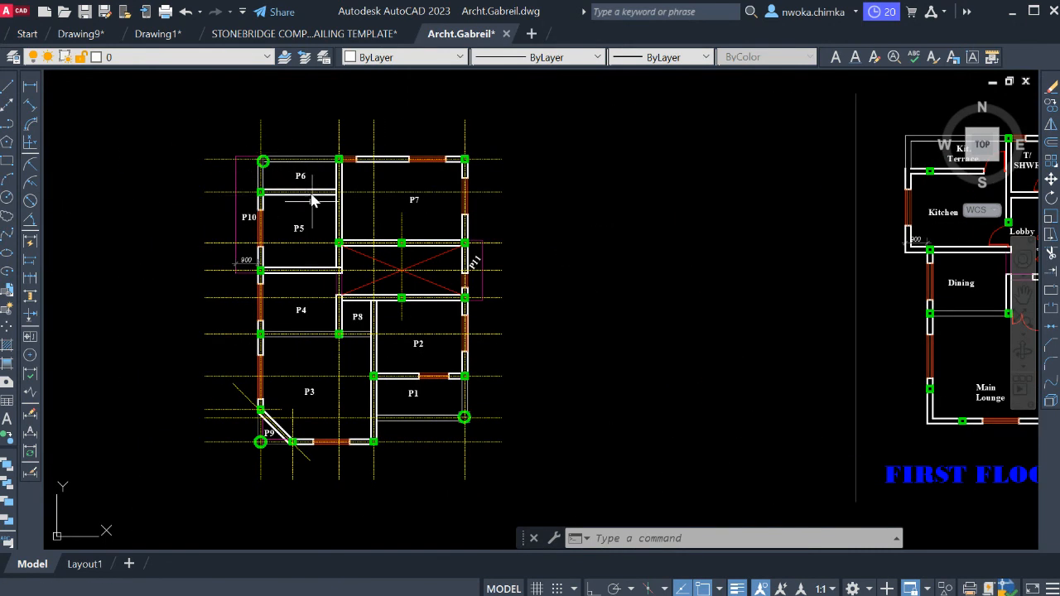
middle_click_drag(268, 173, 345, 186)
Select the entire ground floor plan with its grid lines, columns and panel labels, and start a Write Block export of it.
scroll(444, 217, "down", 2)
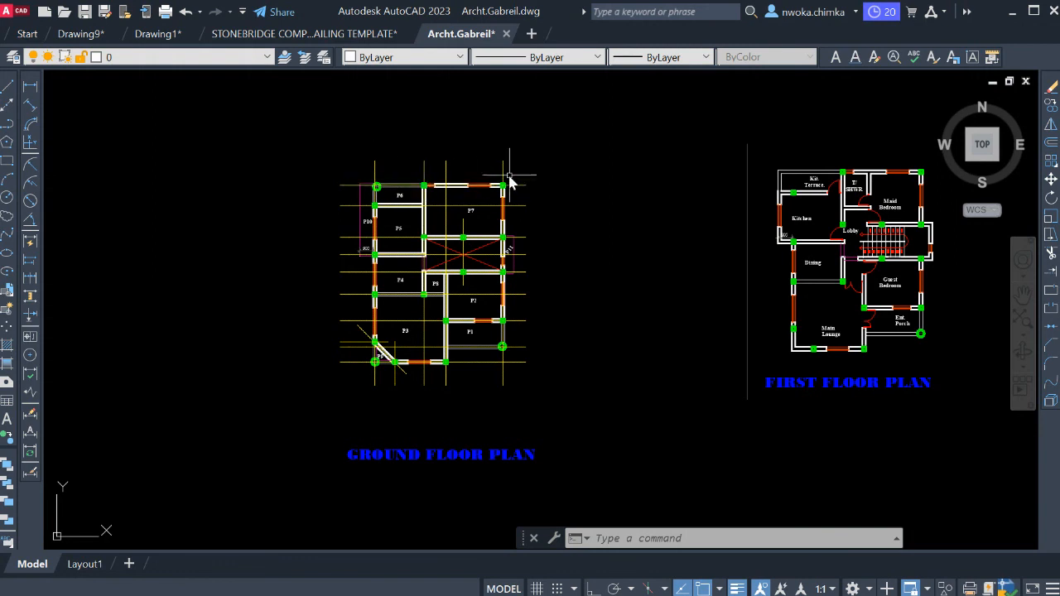
left_click(601, 125)
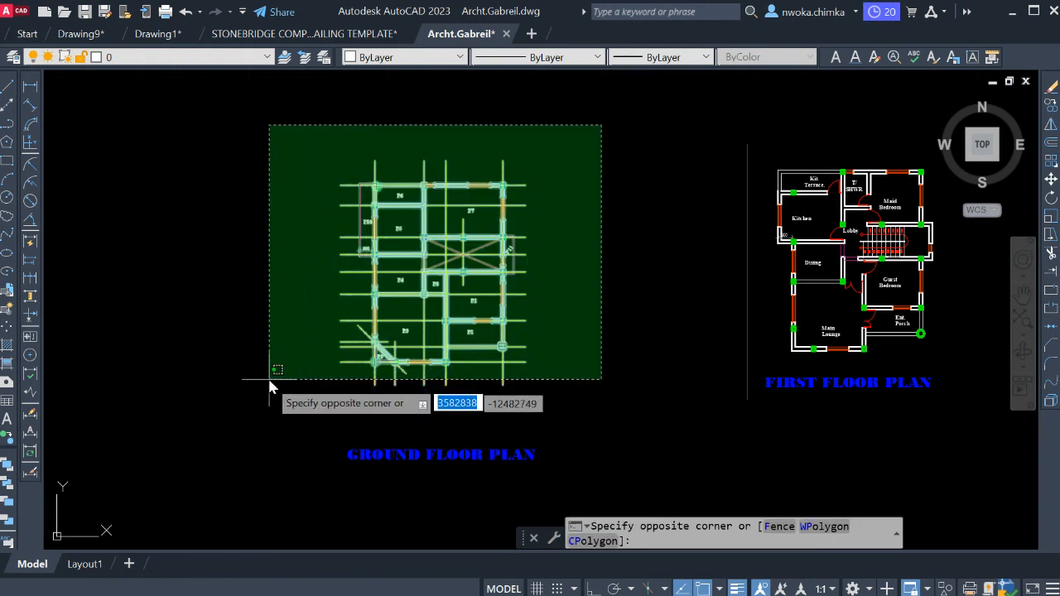
left_click(262, 401)
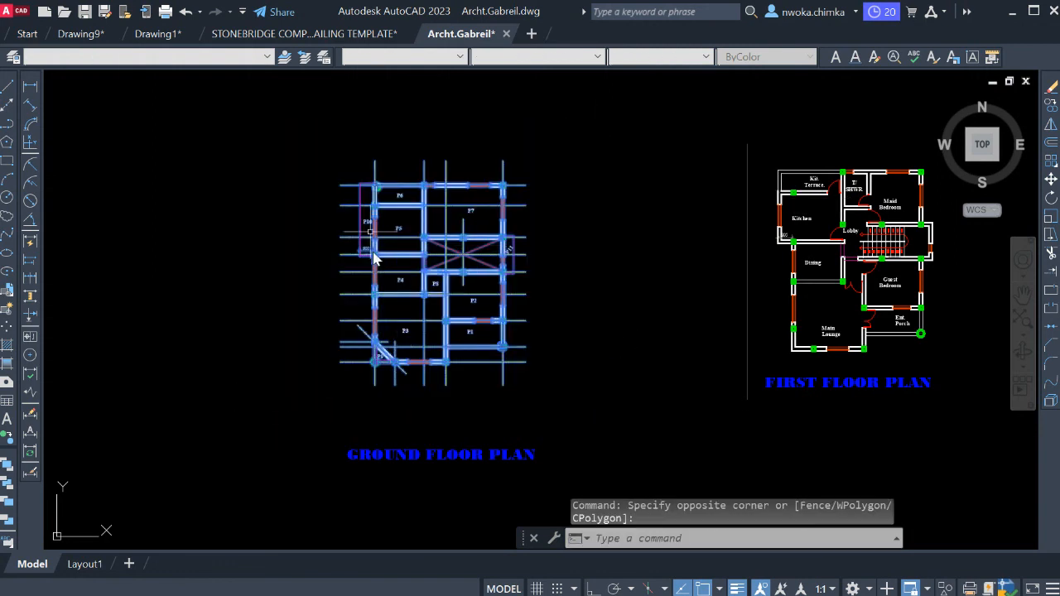
scroll(453, 249, "up", 4)
scroll(465, 260, "down", 2)
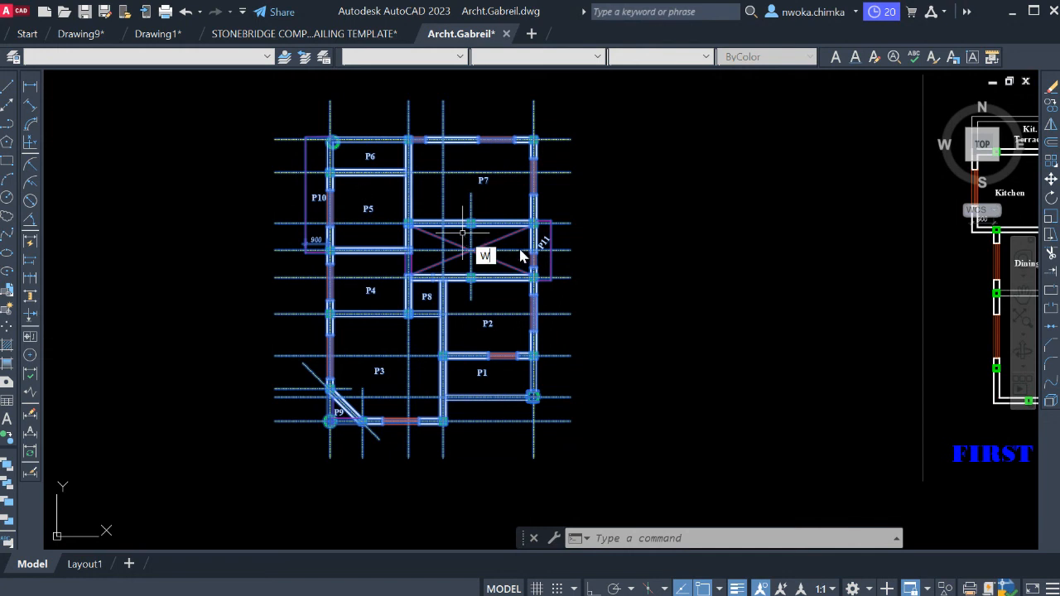
key("Return")
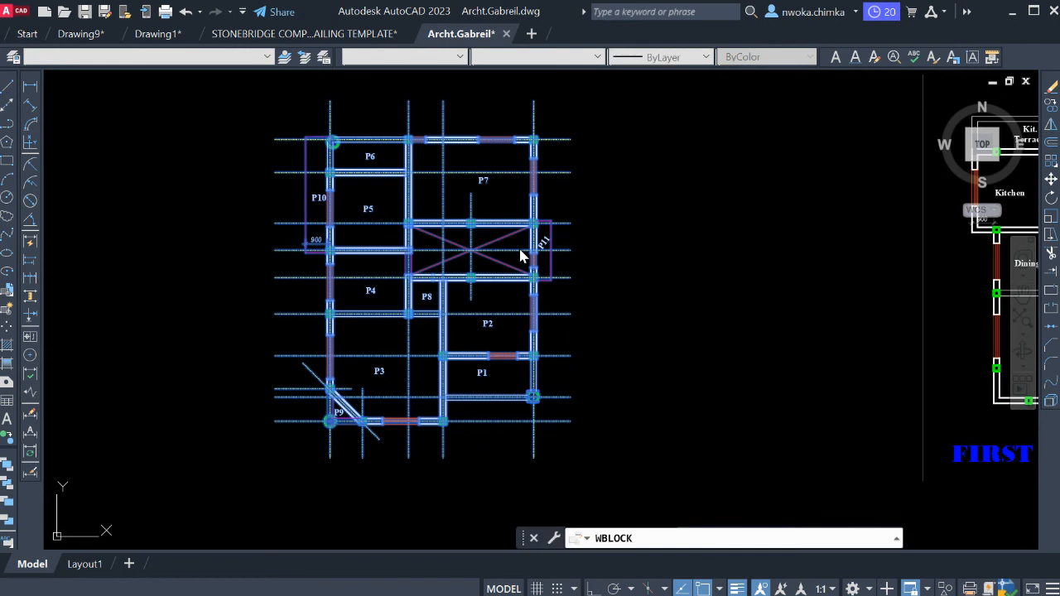
left_click_drag(856, 236, 471, 130)
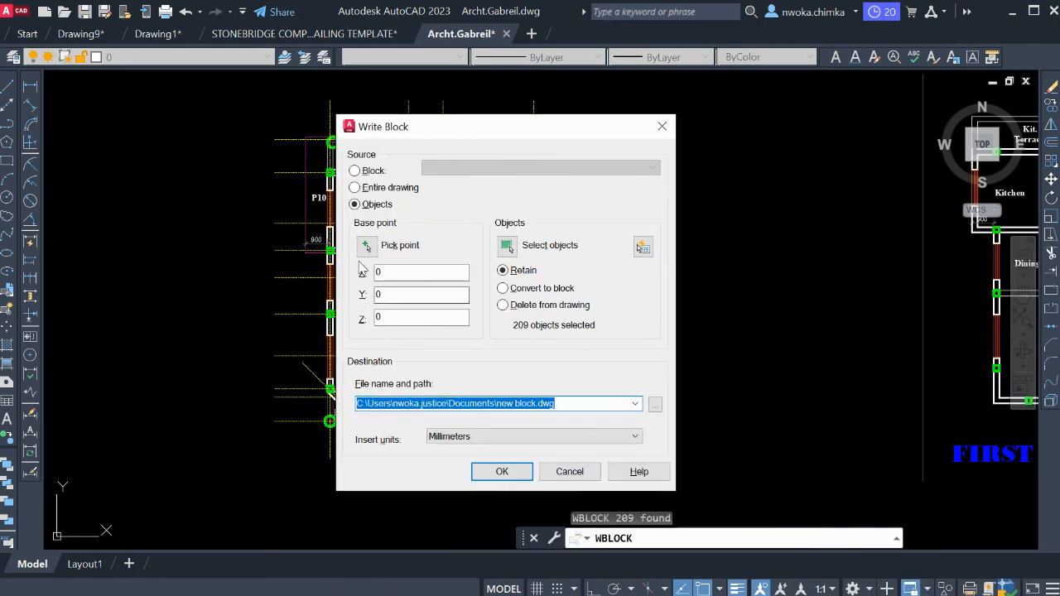
Set the export destination to the Desktop and name the file after the client's building.
left_click(655, 404)
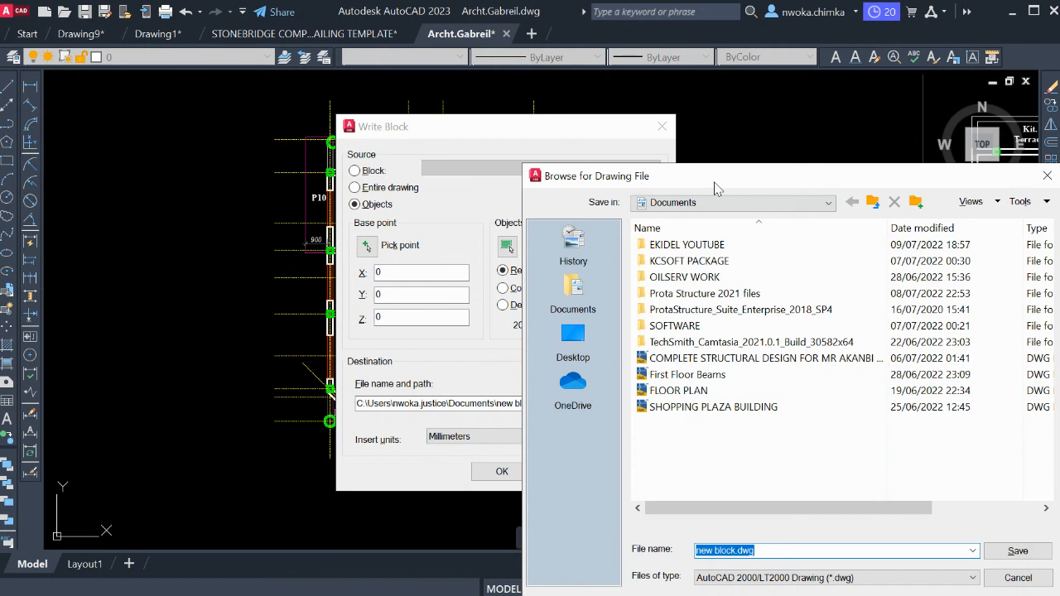
left_click_drag(717, 189, 535, 128)
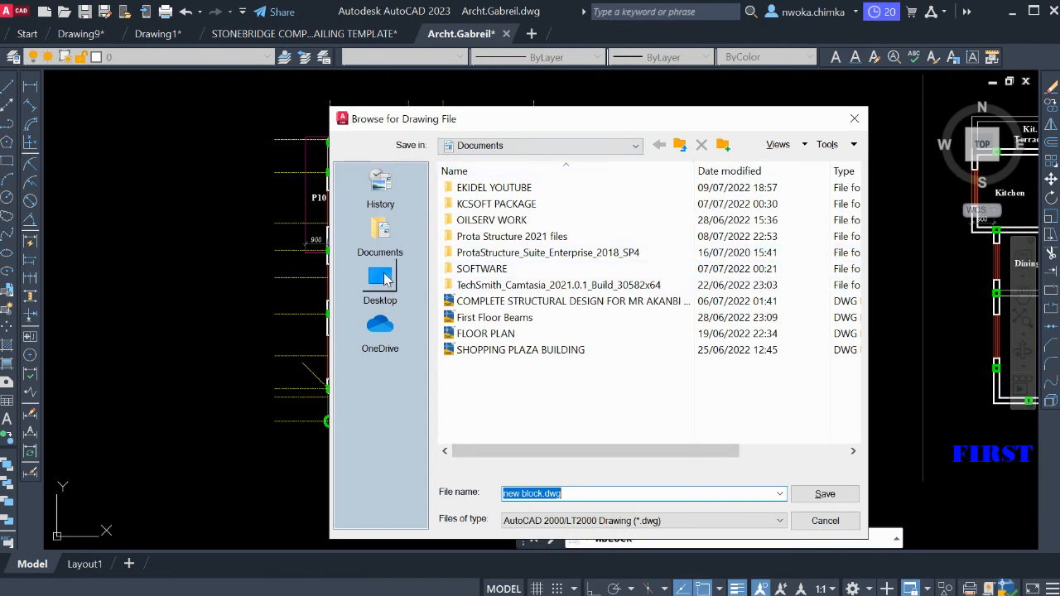
left_click(385, 278)
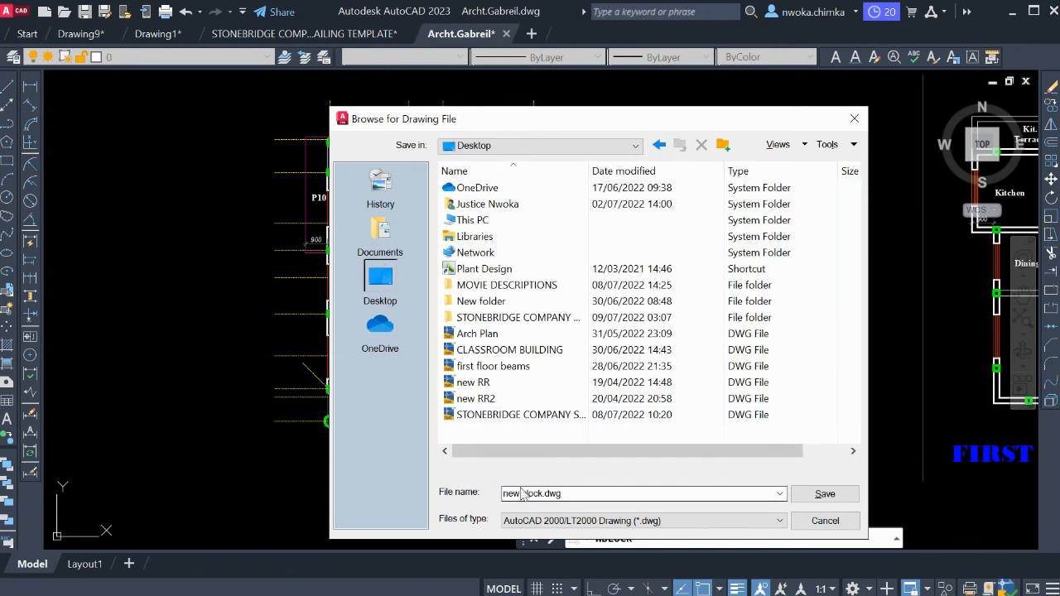
double_click(561, 493)
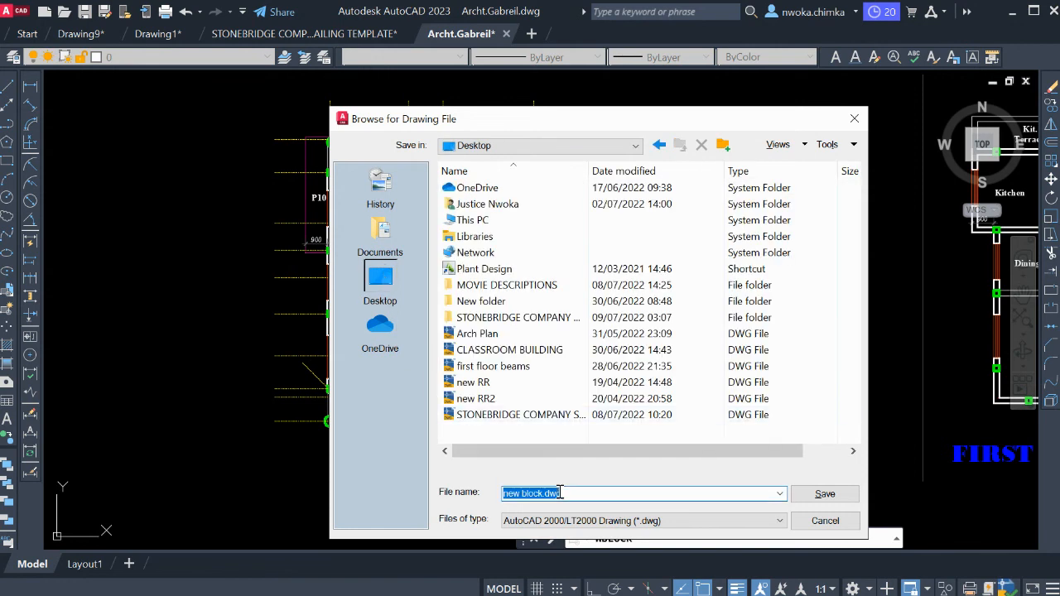
type("ARCH PLAN")
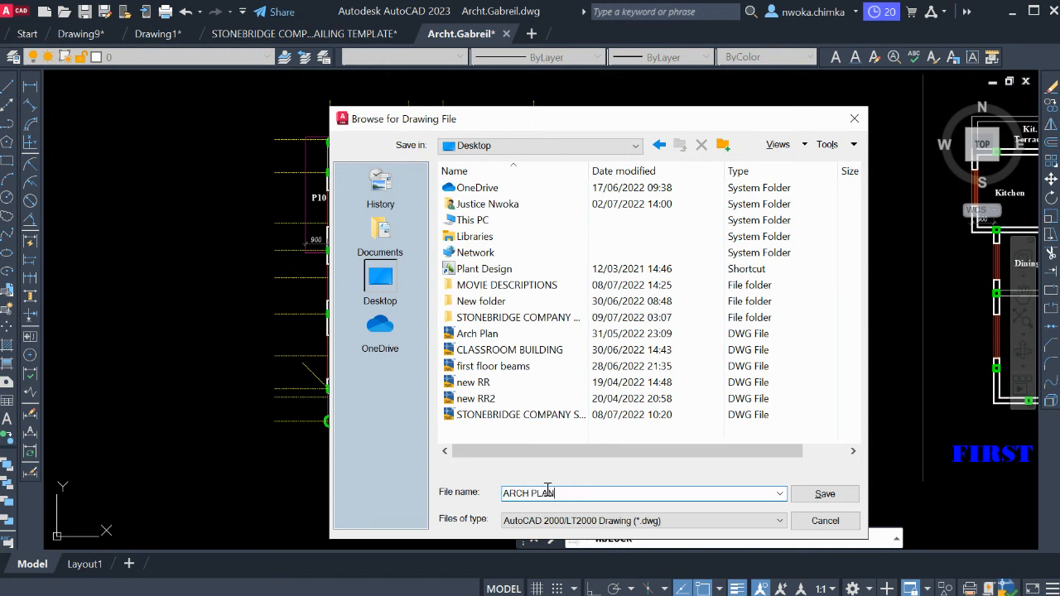
double_click(517, 494)
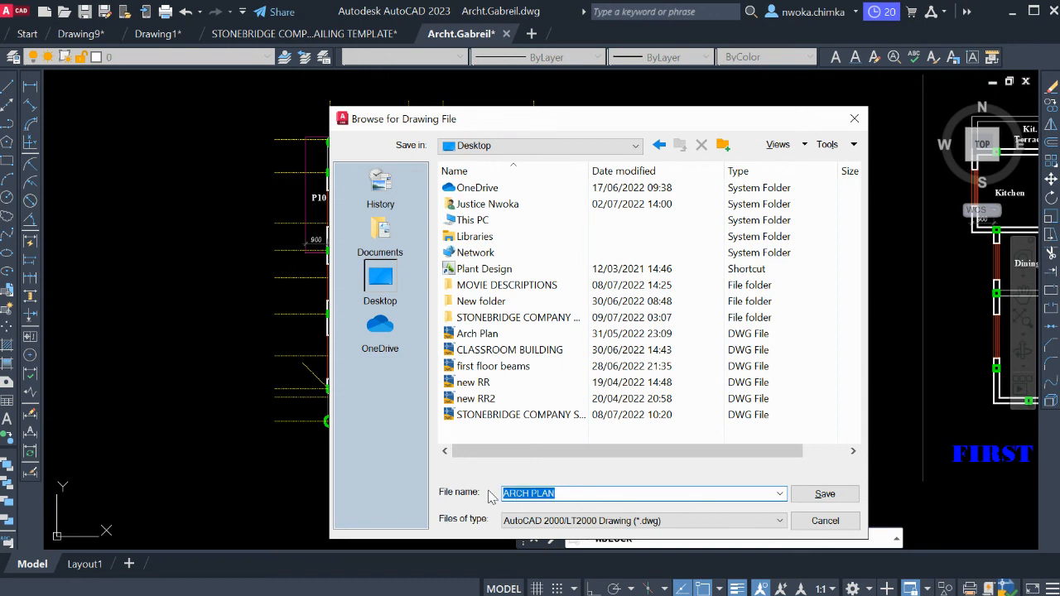
type("MR. JOHNS")
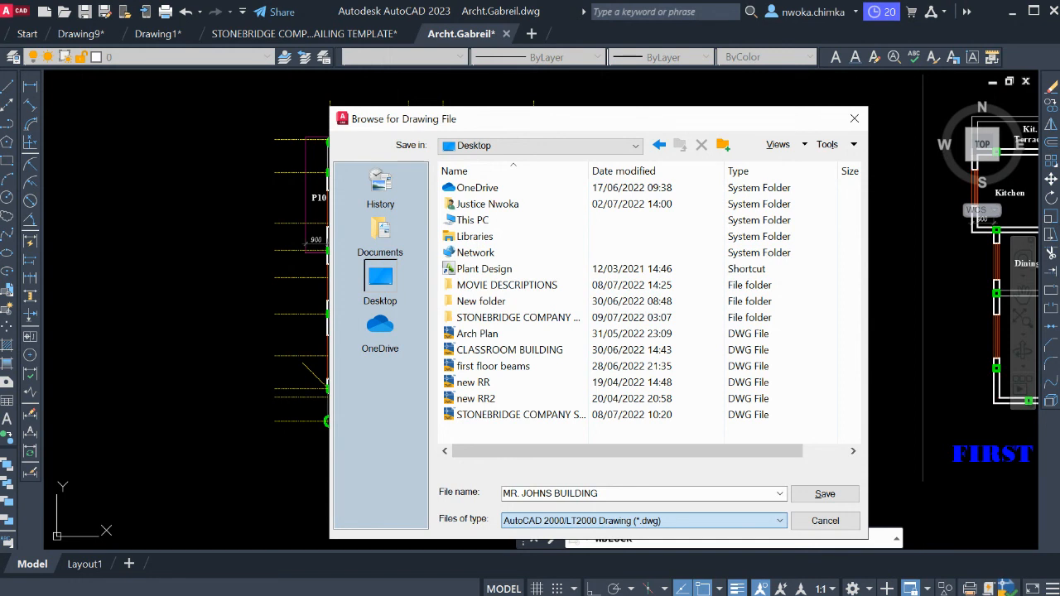
Choose AutoCAD 2000/LT2000 DXF as the file type and write the selected ground floor plan to the Desktop file.
left_click(575, 501)
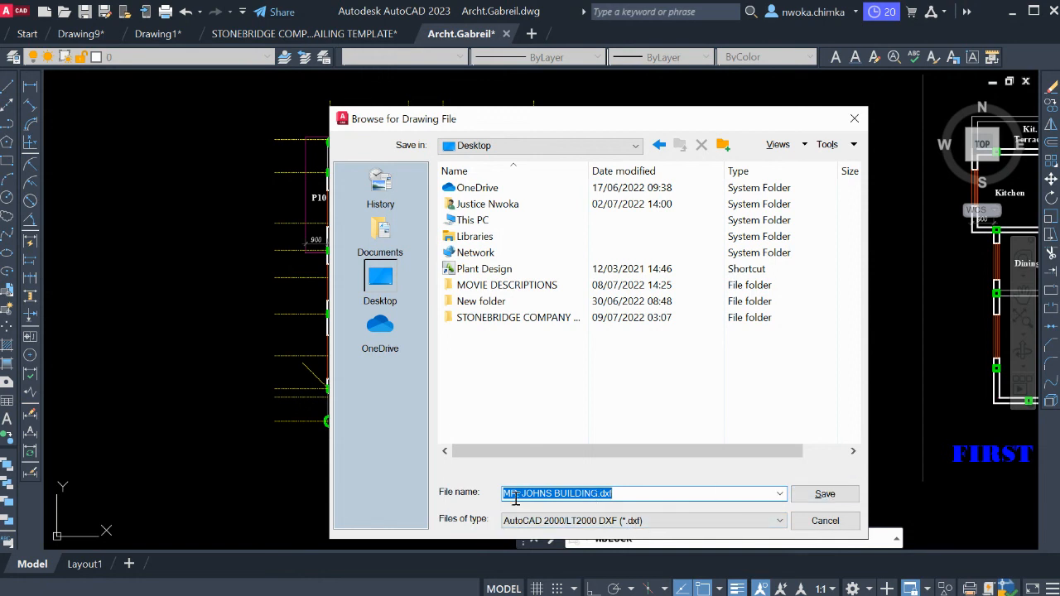
left_click(822, 495)
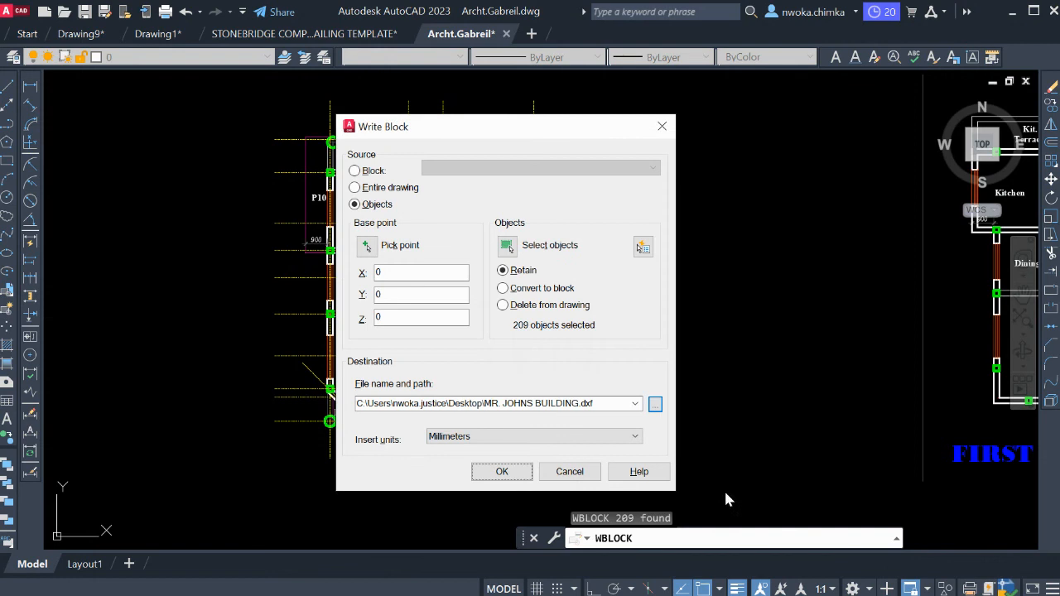
left_click(501, 471)
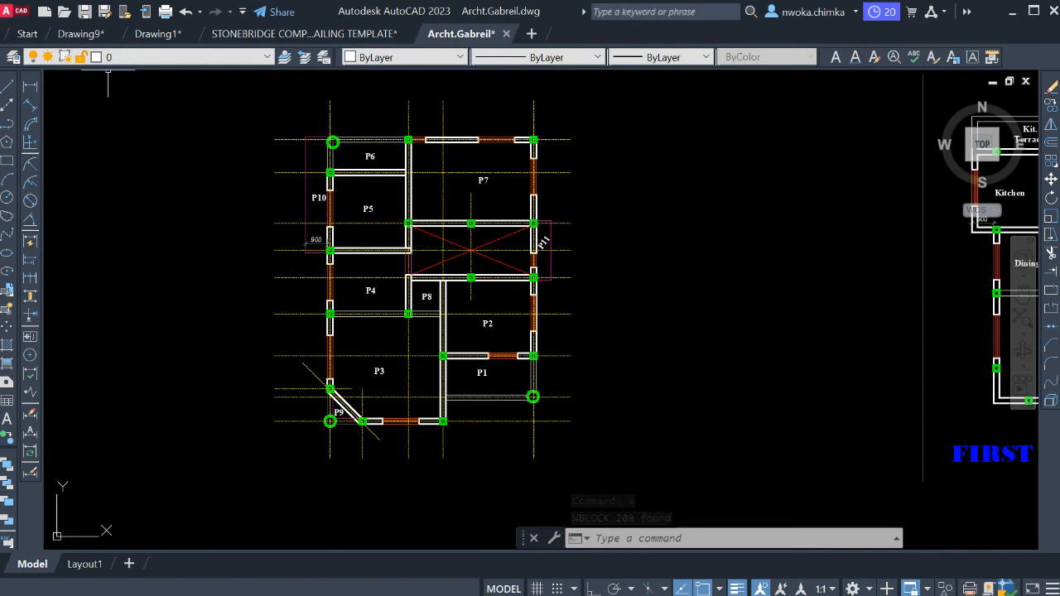
Check the Desktop for the exported drawing by filtering the files to open by DXF, and leave without opening one.
left_click(63, 13)
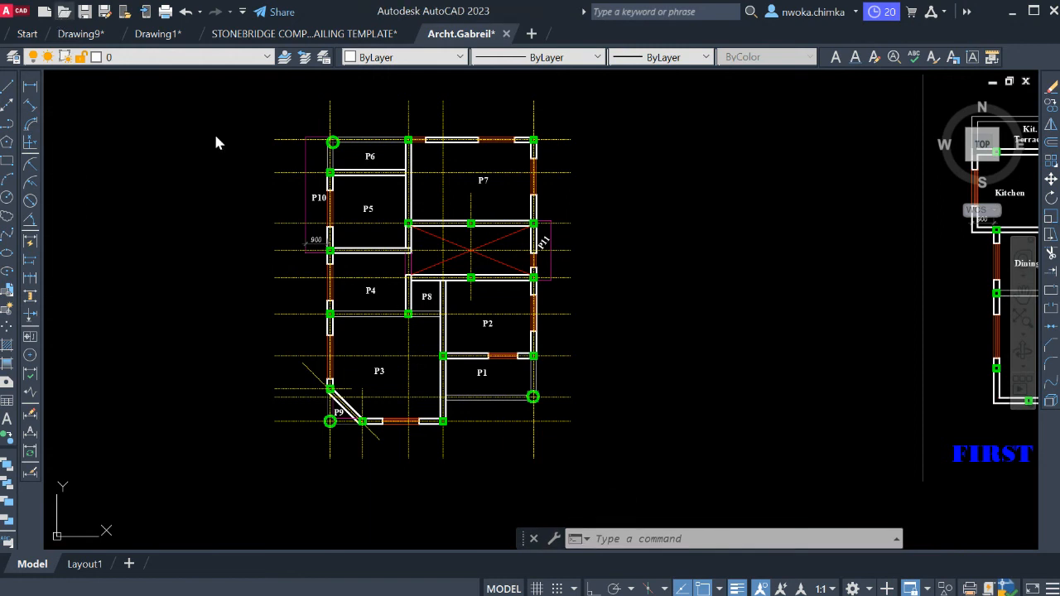
left_click(334, 265)
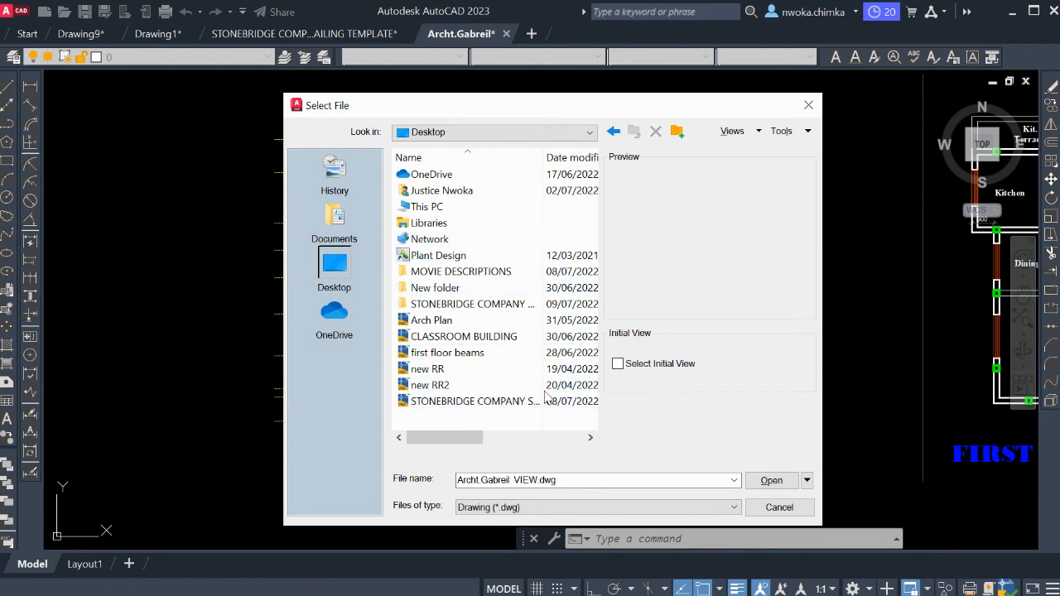
left_click(489, 538)
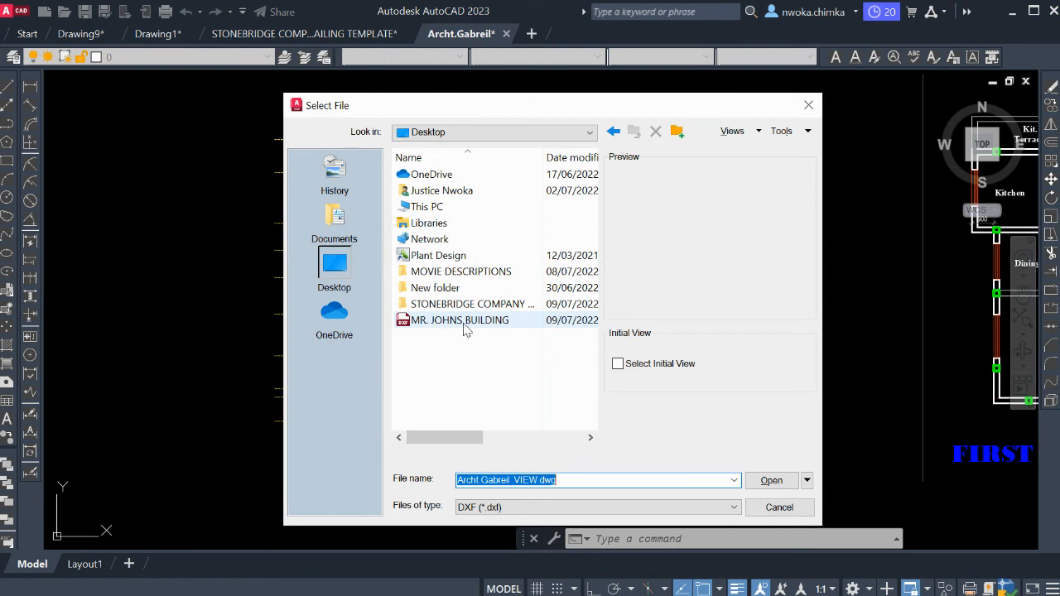
left_click(779, 507)
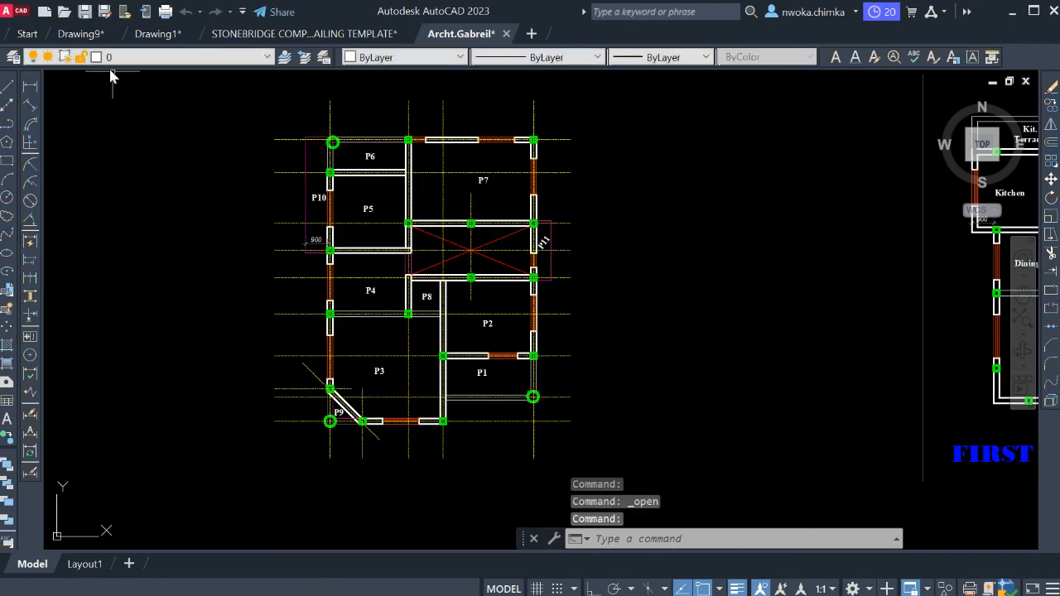
scroll(533, 246, "down", 5)
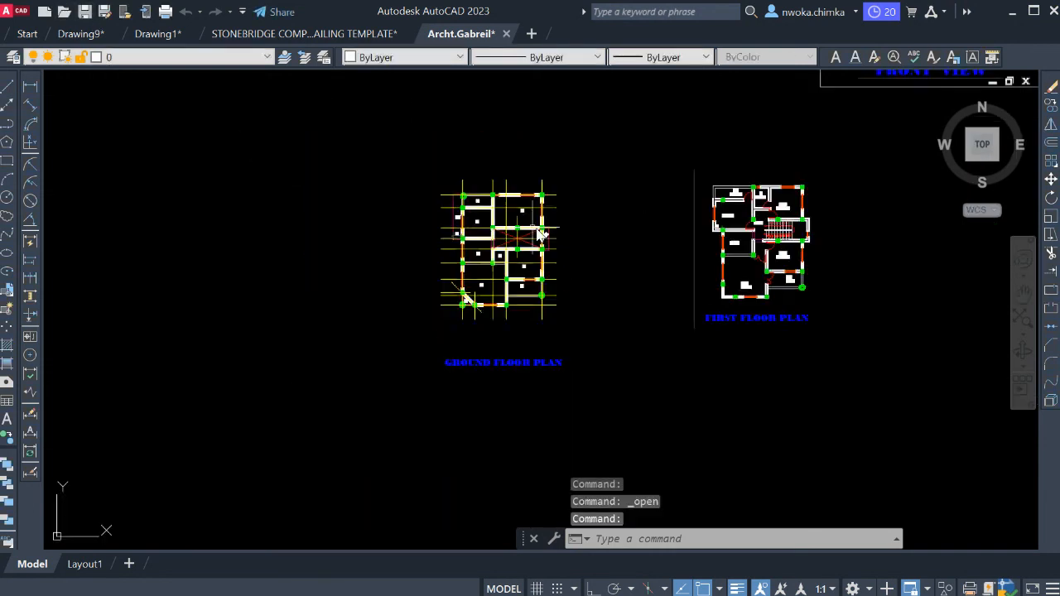
scroll(531, 244, "up", 7)
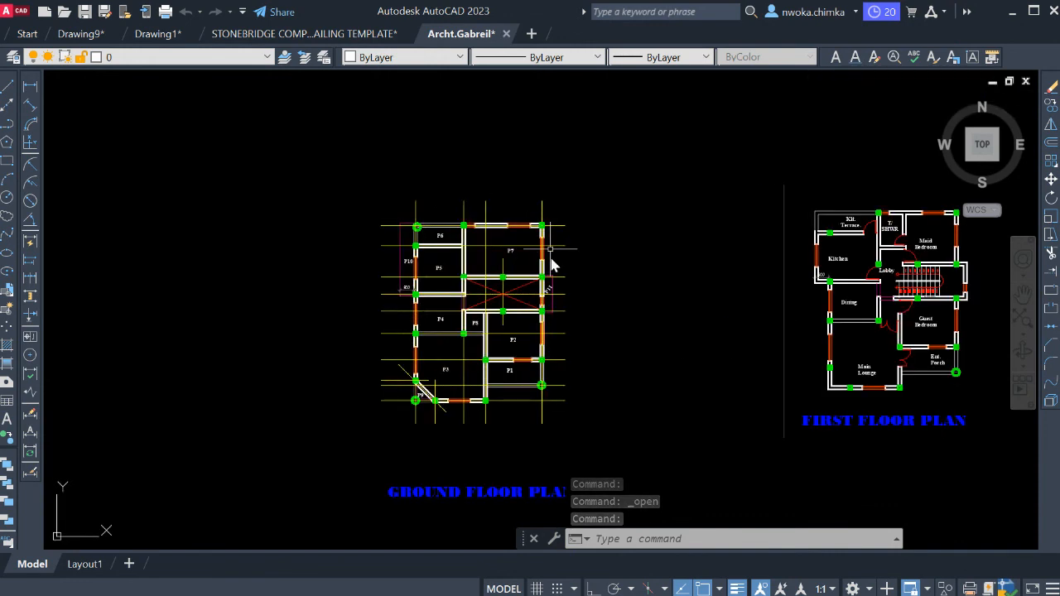
scroll(516, 182, "down", 2)
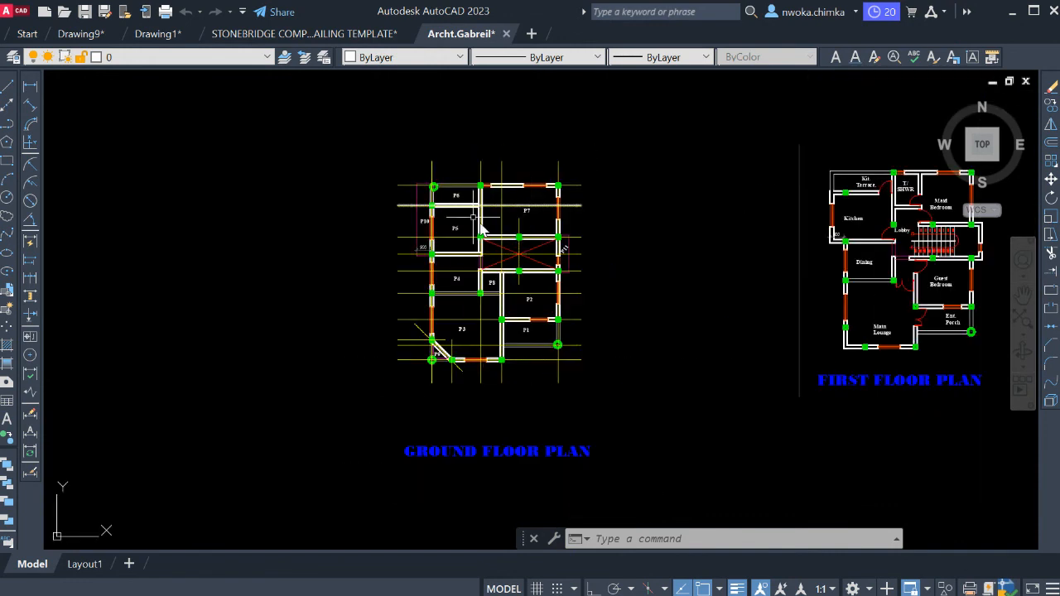
scroll(588, 270, "up", 2)
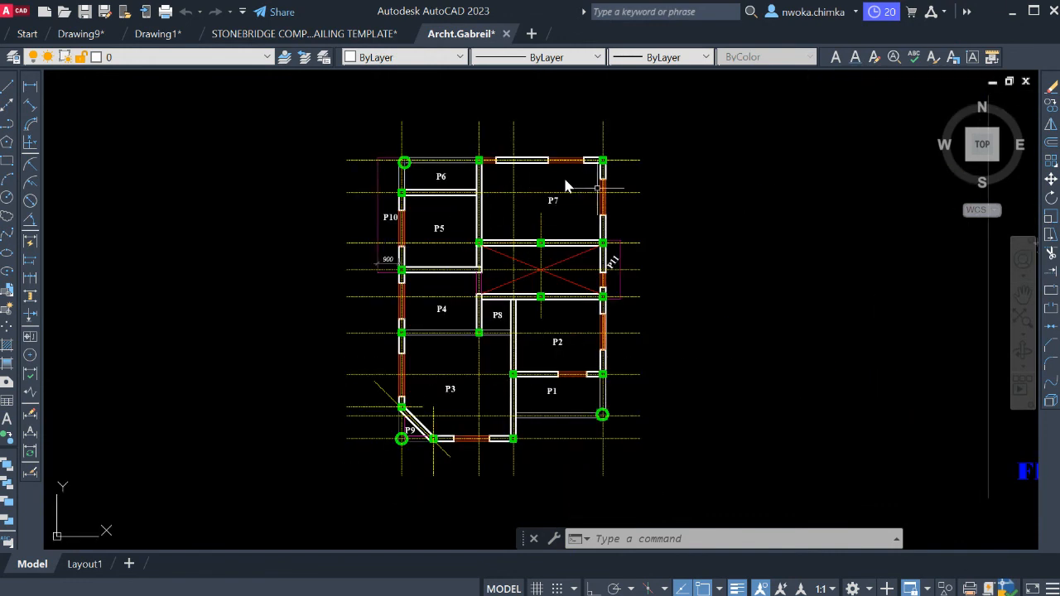
scroll(608, 217, "down", 2)
scroll(585, 201, "up", 2)
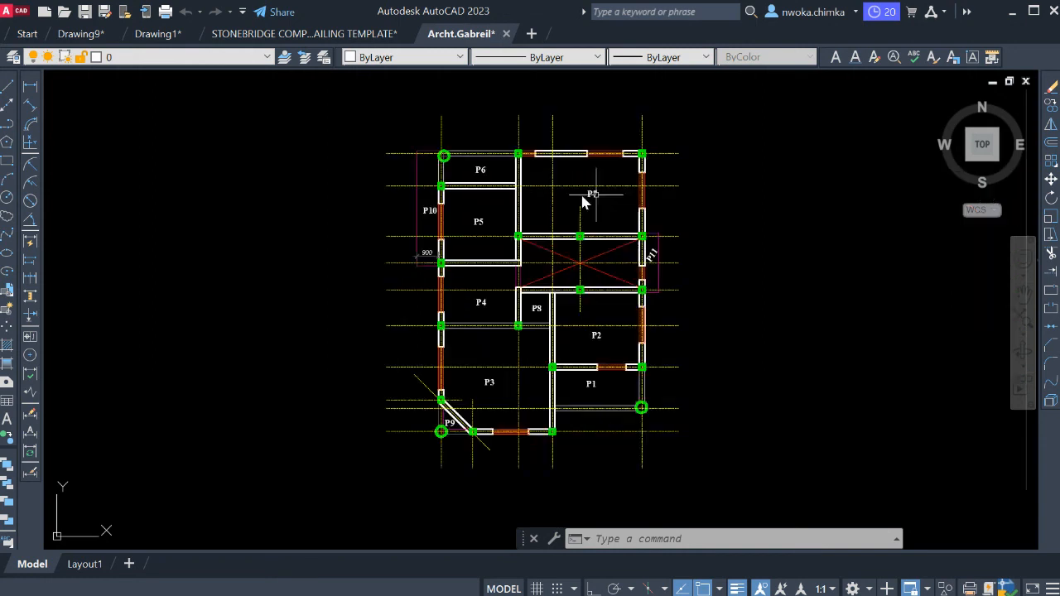
Review the ground floor plan's panels P1 to P11 with their grid lines and column positions.
scroll(616, 187, "up", 1)
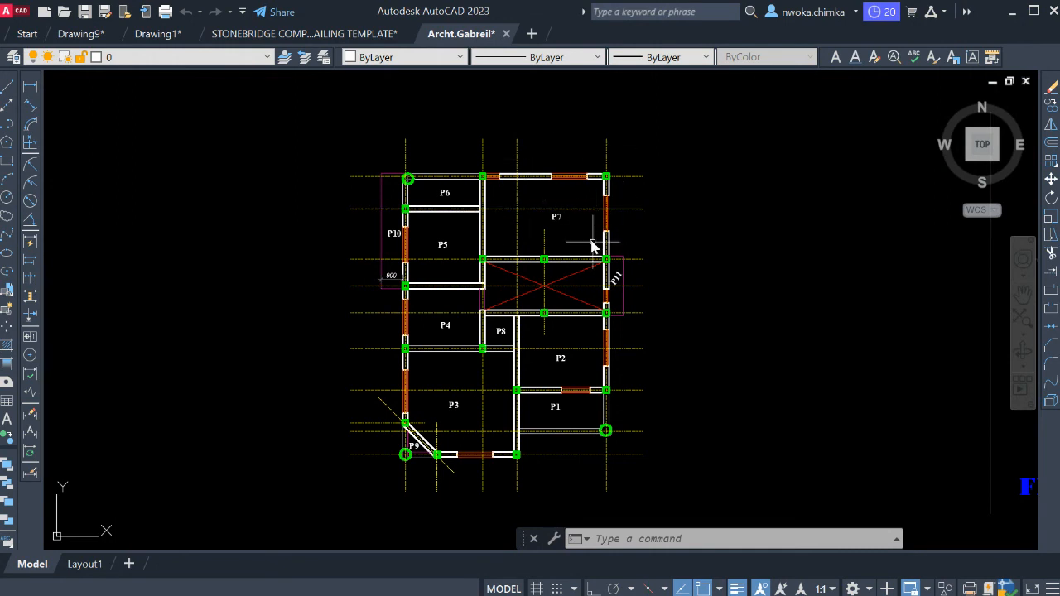
middle_click_drag(603, 281, 523, 246)
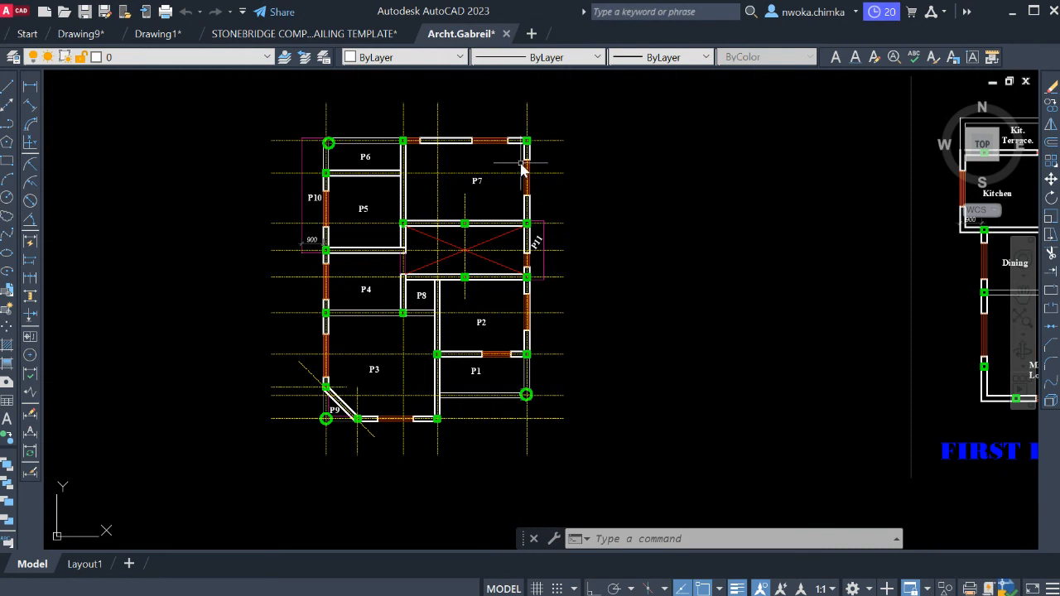
scroll(339, 141, "up", 2)
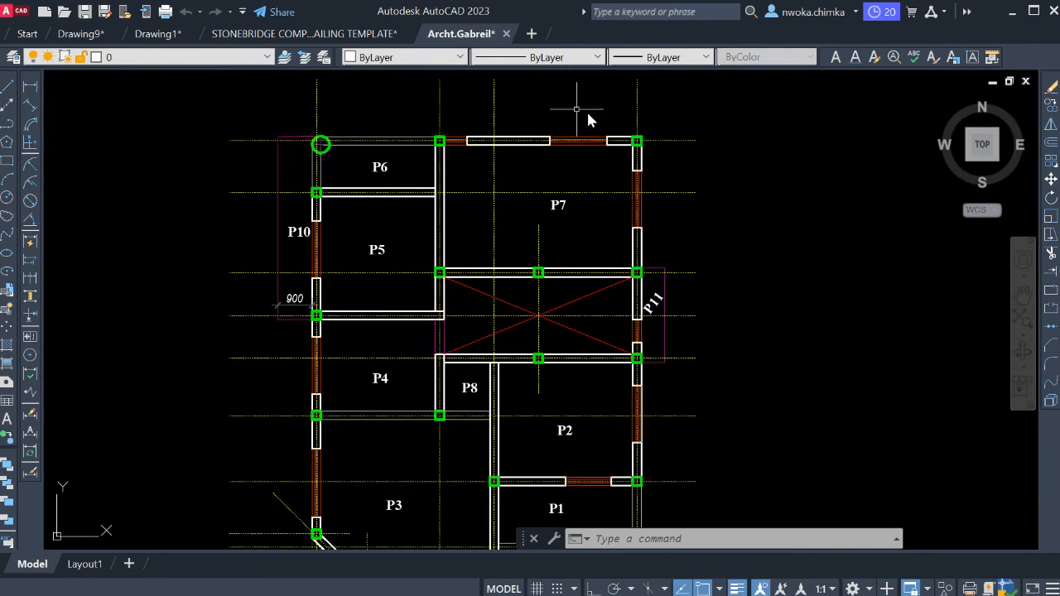
middle_click_drag(645, 140, 652, 166)
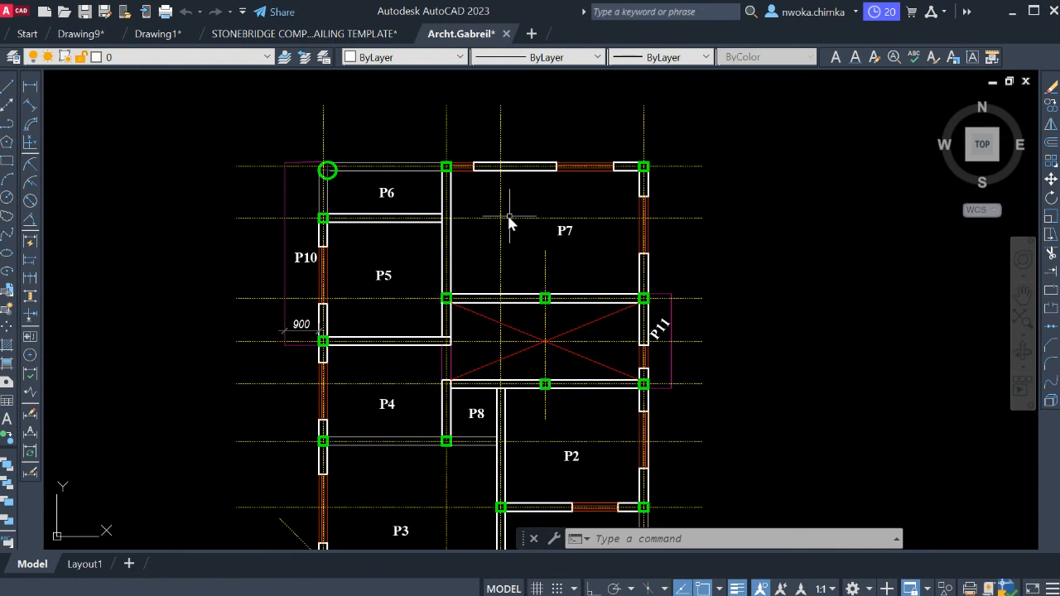
scroll(511, 220, "up", 2)
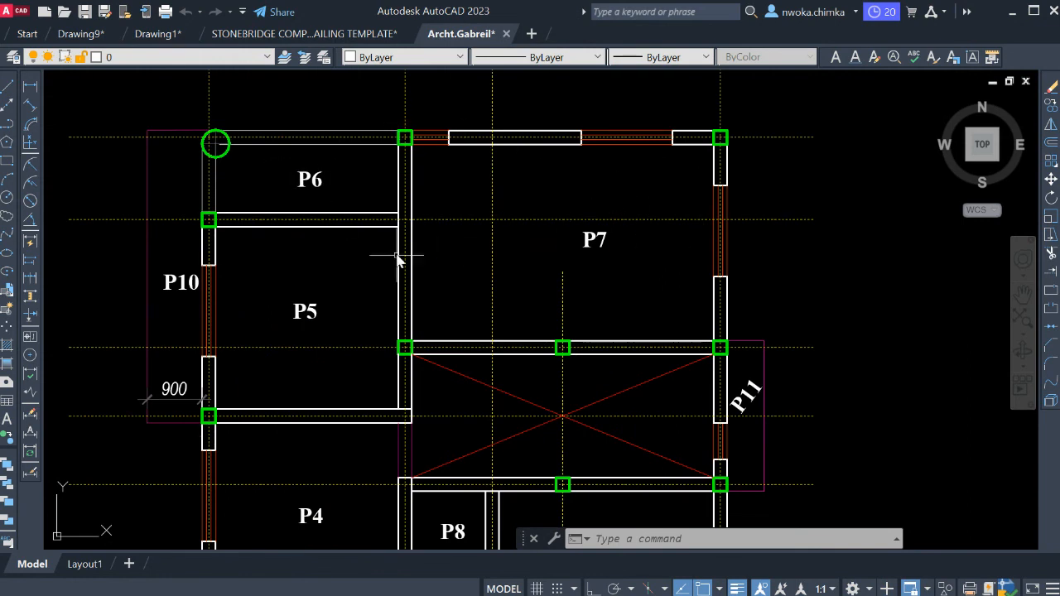
scroll(692, 146, "down", 2)
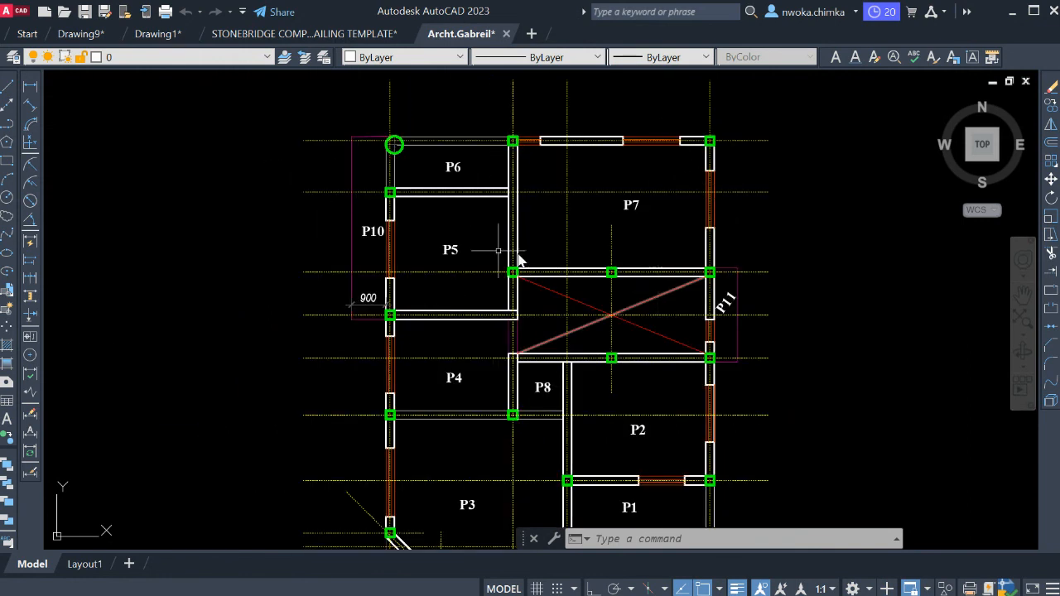
scroll(530, 274, "down", 2)
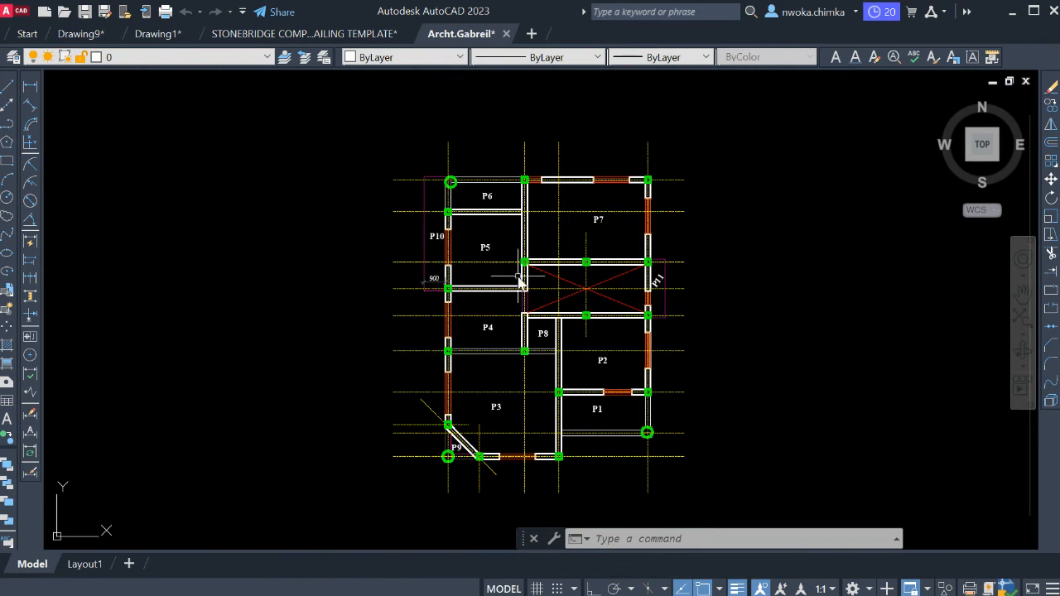
scroll(611, 281, "down", 2)
mouse_move(601, 277)
middle_mouse_down()
mouse_move(585, 255)
mouse_move(530, 232)
mouse_move(513, 263)
middle_mouse_up()
scroll(597, 204, "up", 2)
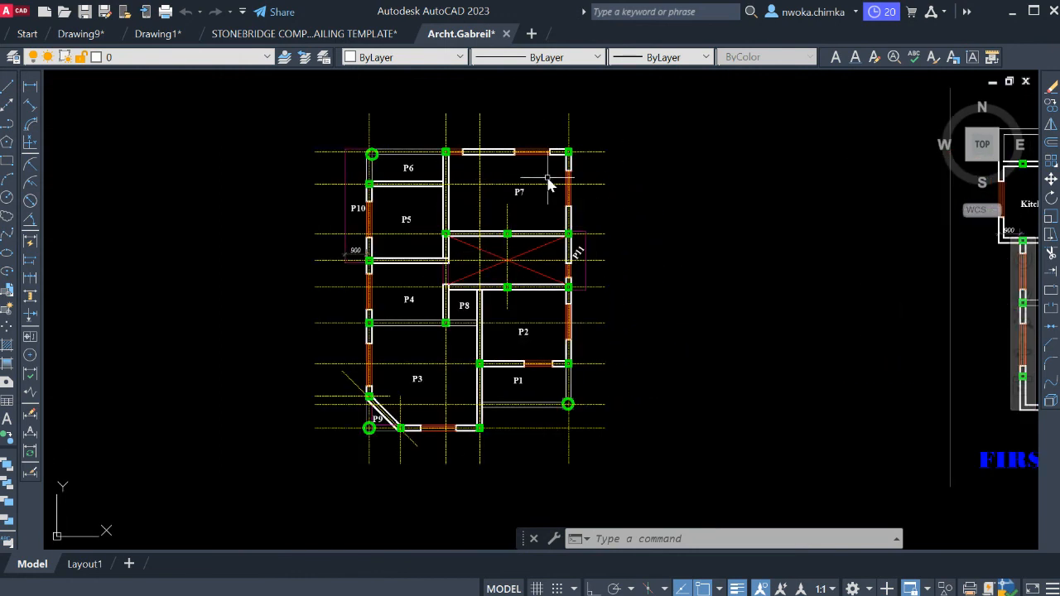
middle_click_drag(547, 179, 567, 209)
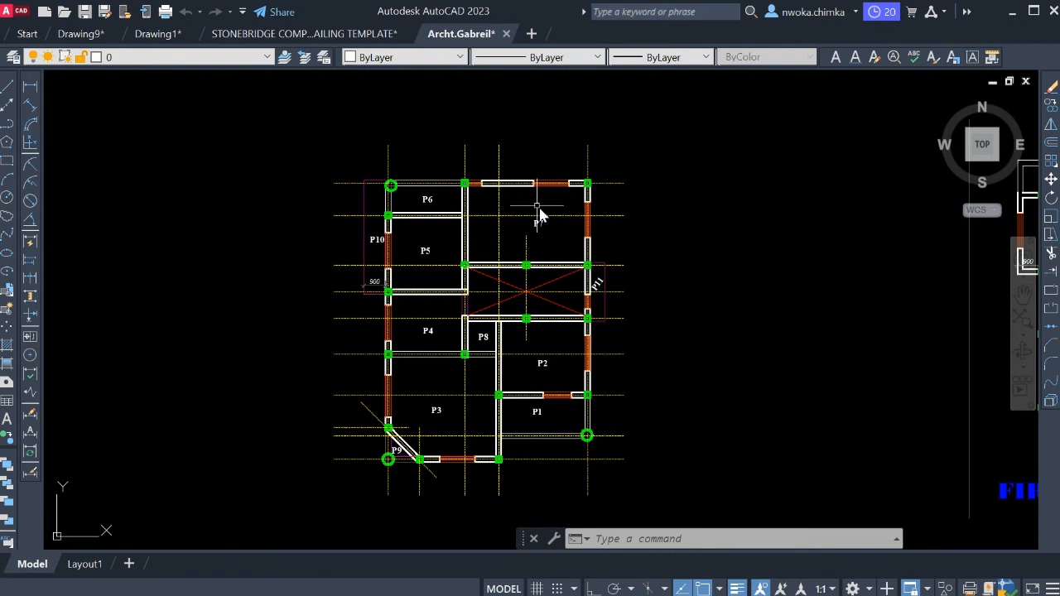
middle_click_drag(605, 219, 605, 184)
scroll(542, 178, "down", 2)
scroll(538, 177, "up", 2)
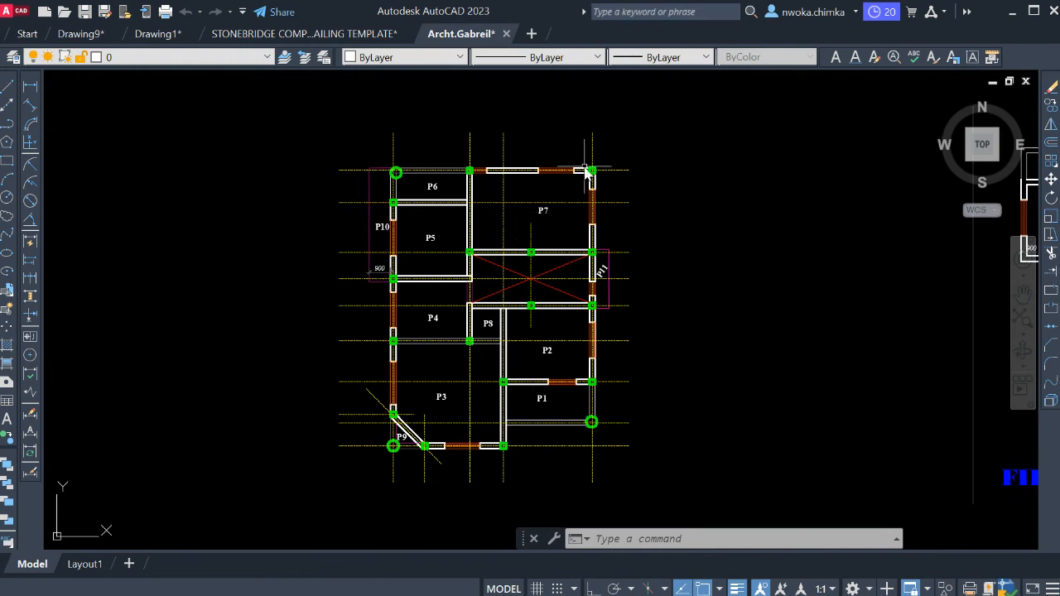
scroll(591, 249, "down", 3)
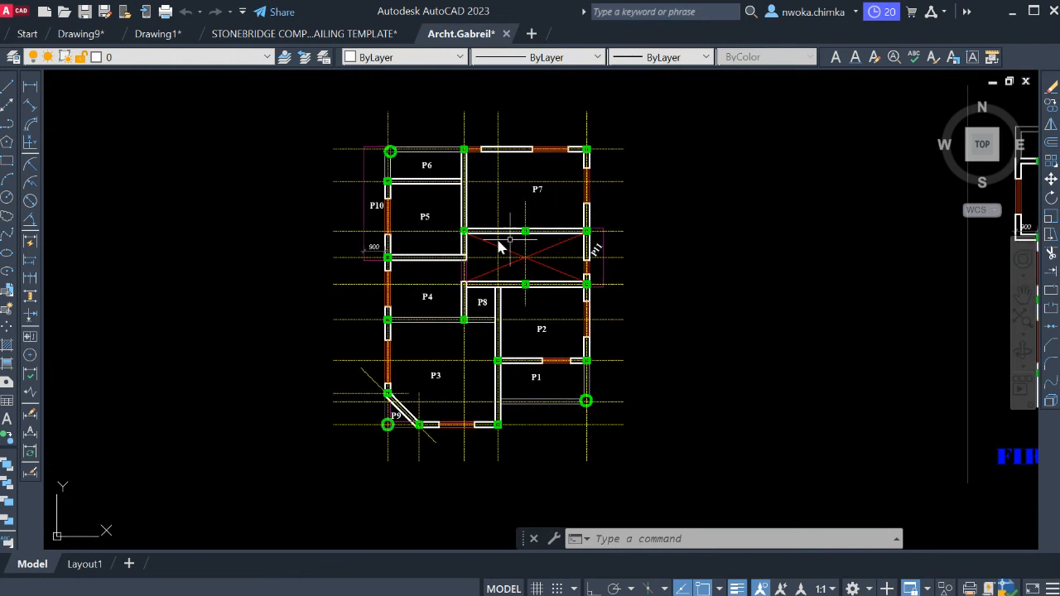
Examine the original front view and floor plans, and the prepared ground and first floor plans beside them.
scroll(613, 245, "down", 4)
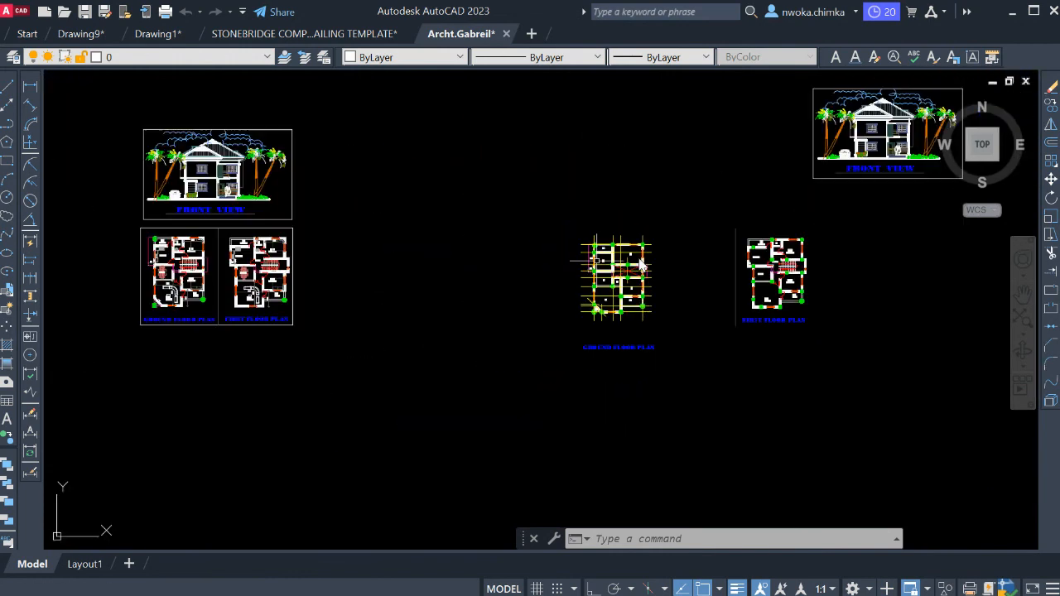
middle_click_drag(291, 264, 580, 285)
scroll(470, 273, "up", 2)
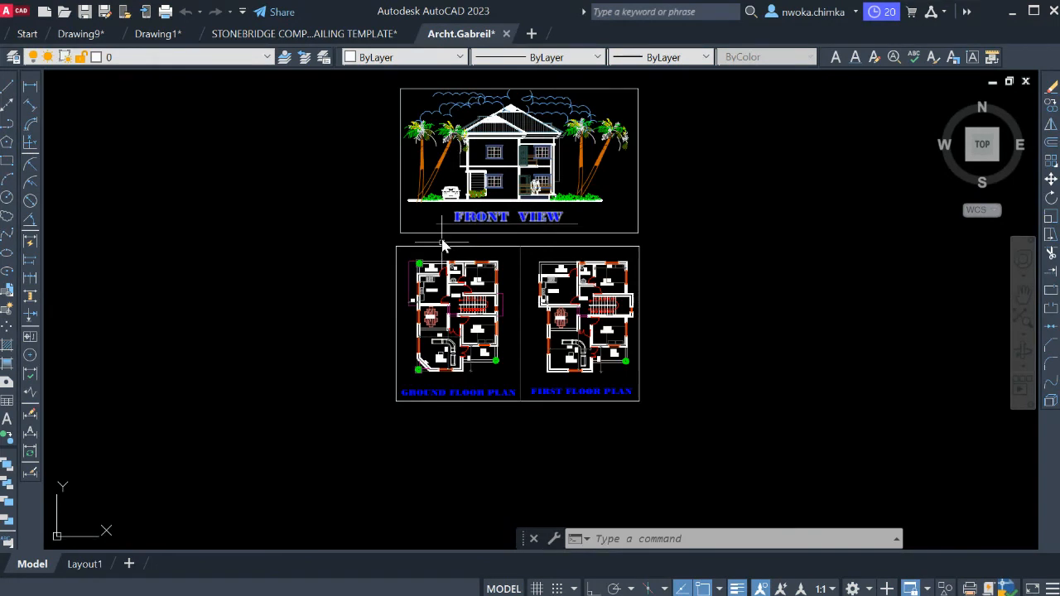
middle_click_drag(591, 229, 560, 272)
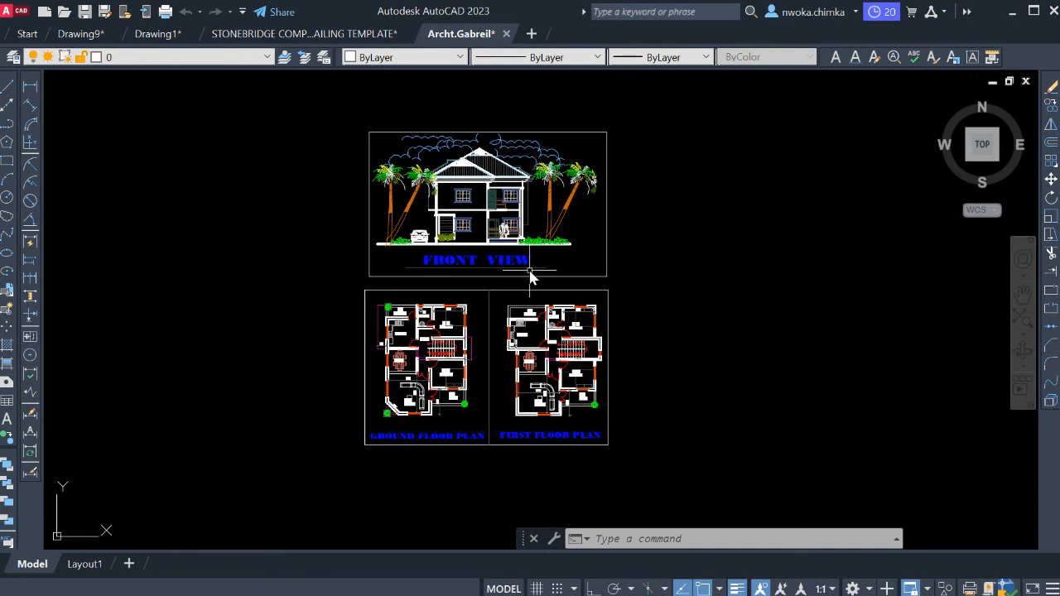
scroll(468, 258, "down", 4)
middle_click_drag(640, 256, 521, 238)
scroll(691, 290, "up", 4)
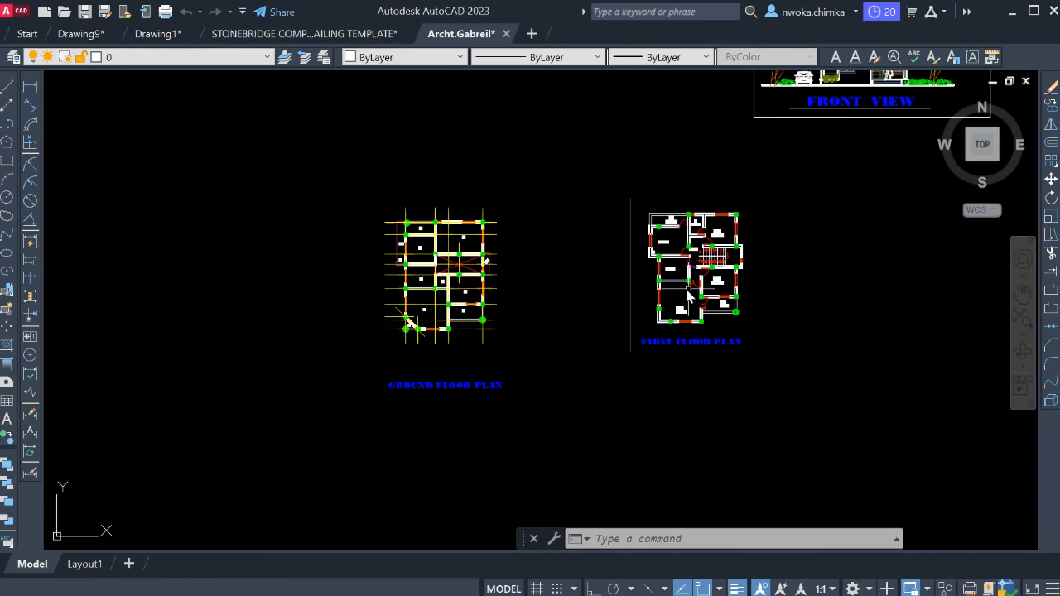